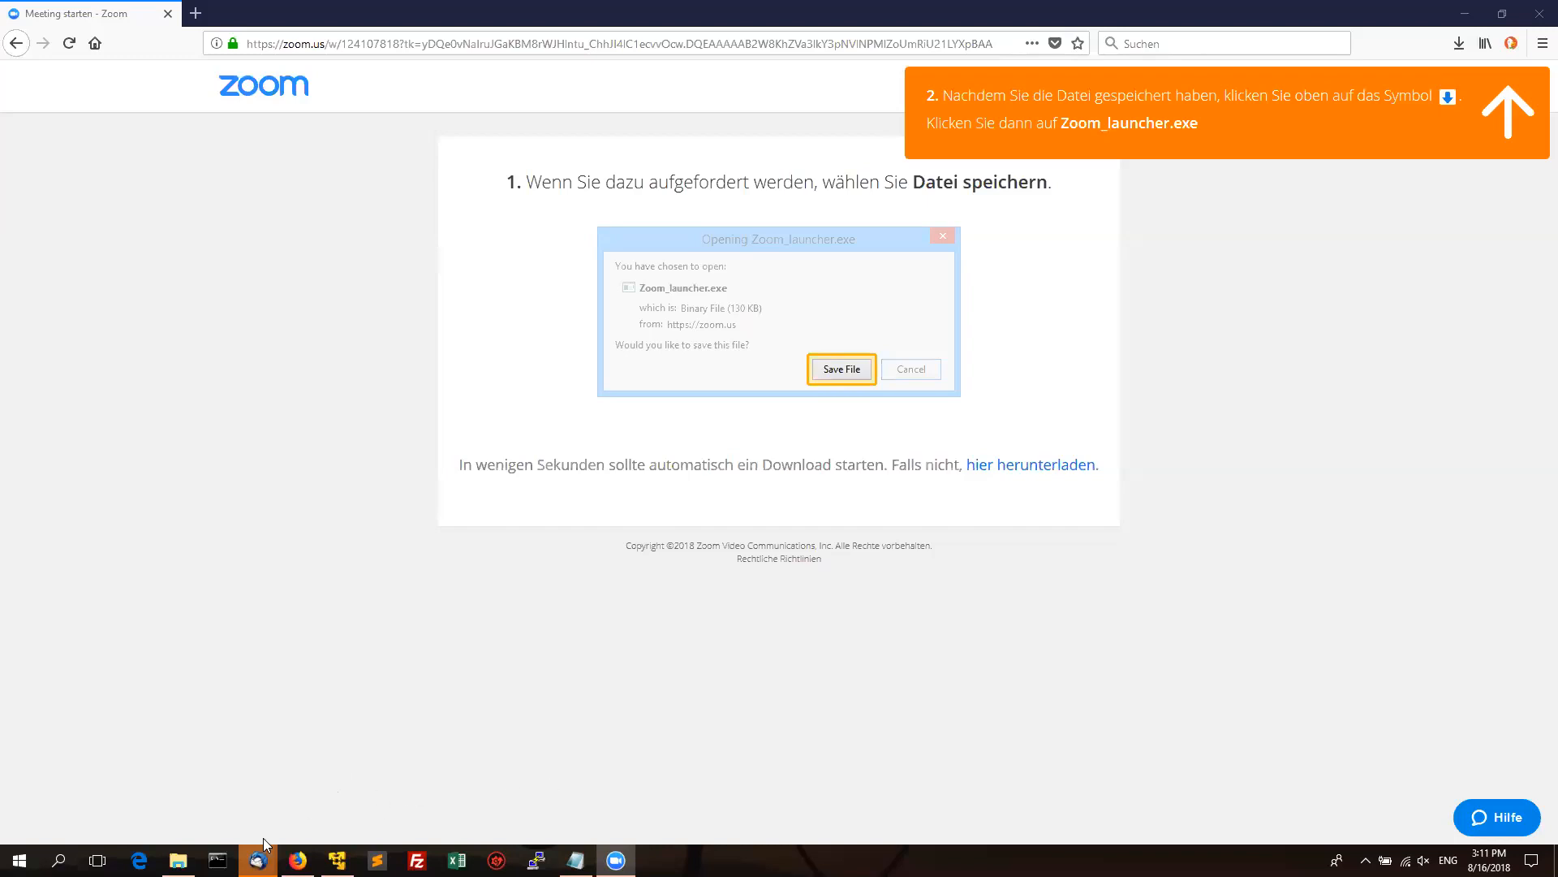
Bring the script notes forward, shrink them to a small window, then show the openLCA folder.
mouse_move(178, 861)
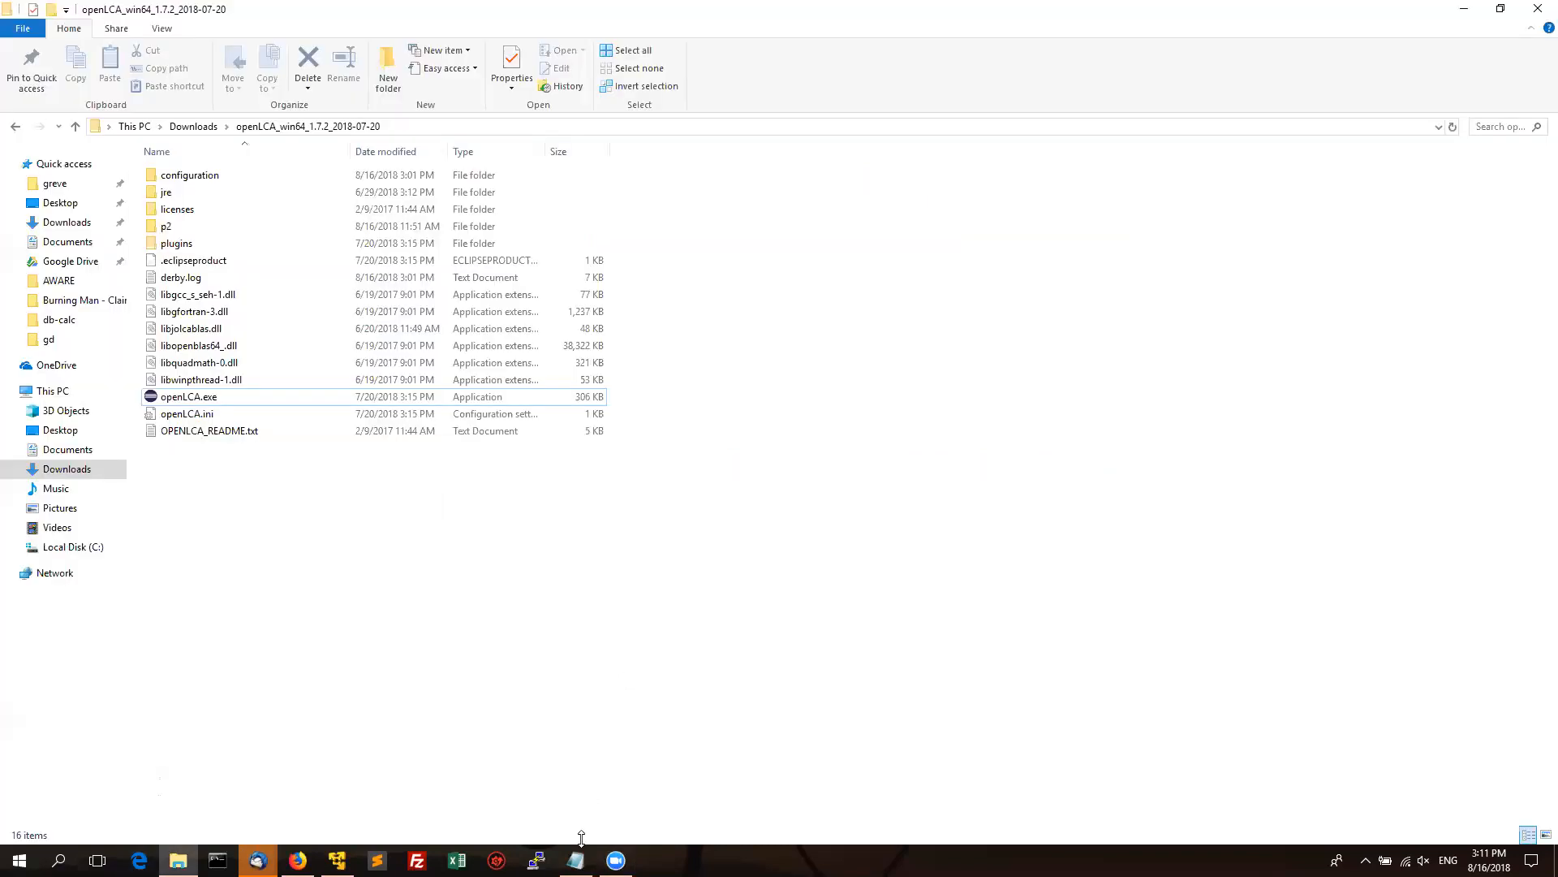
left_click(576, 858)
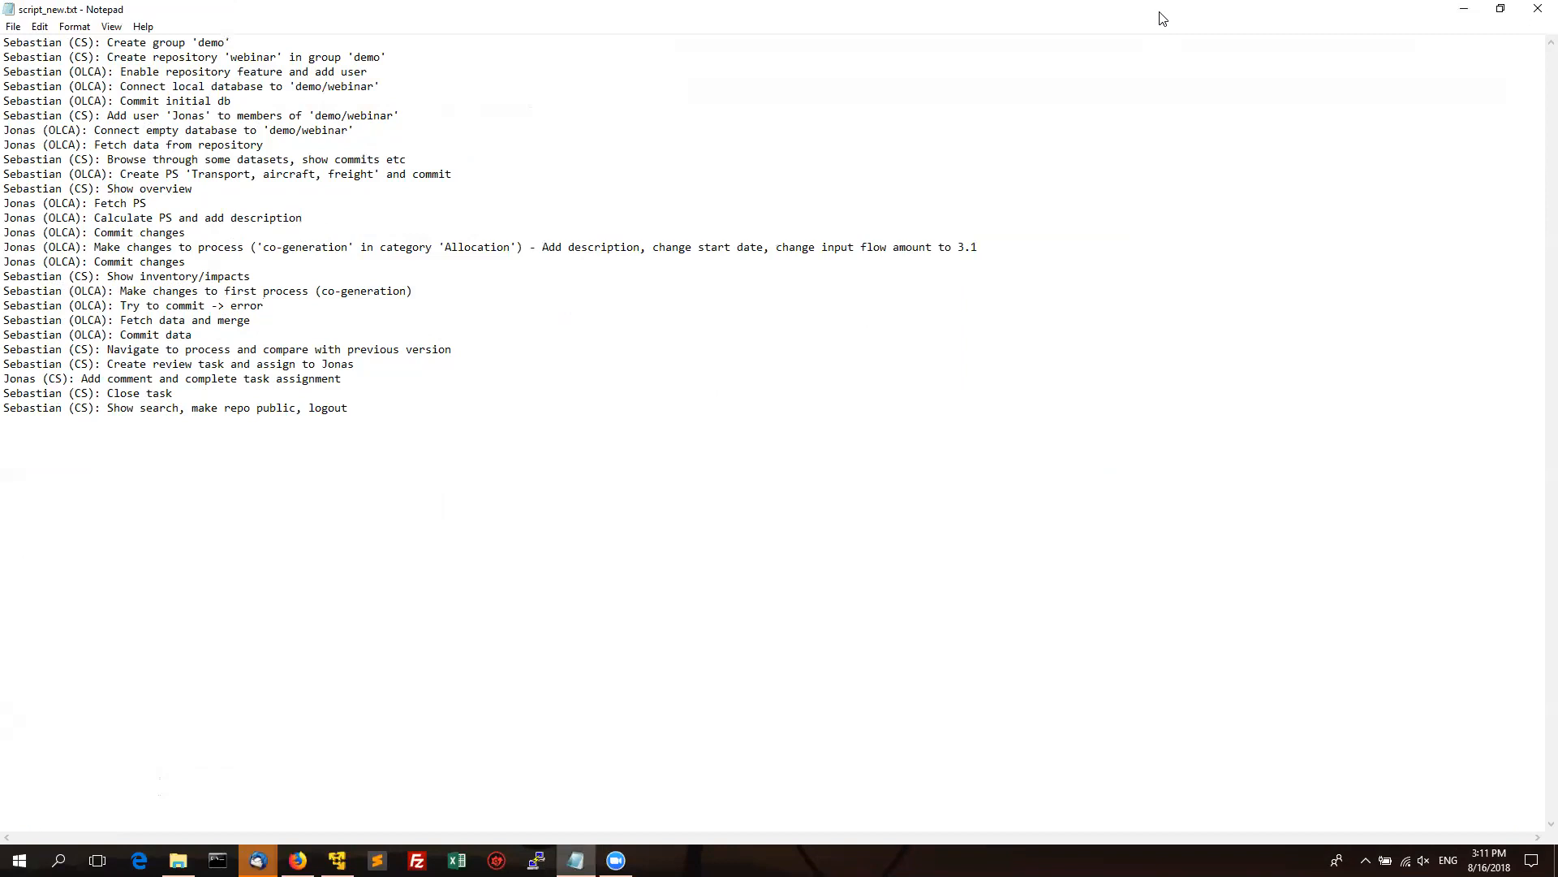
left_click_drag(1160, 18, 1221, 601)
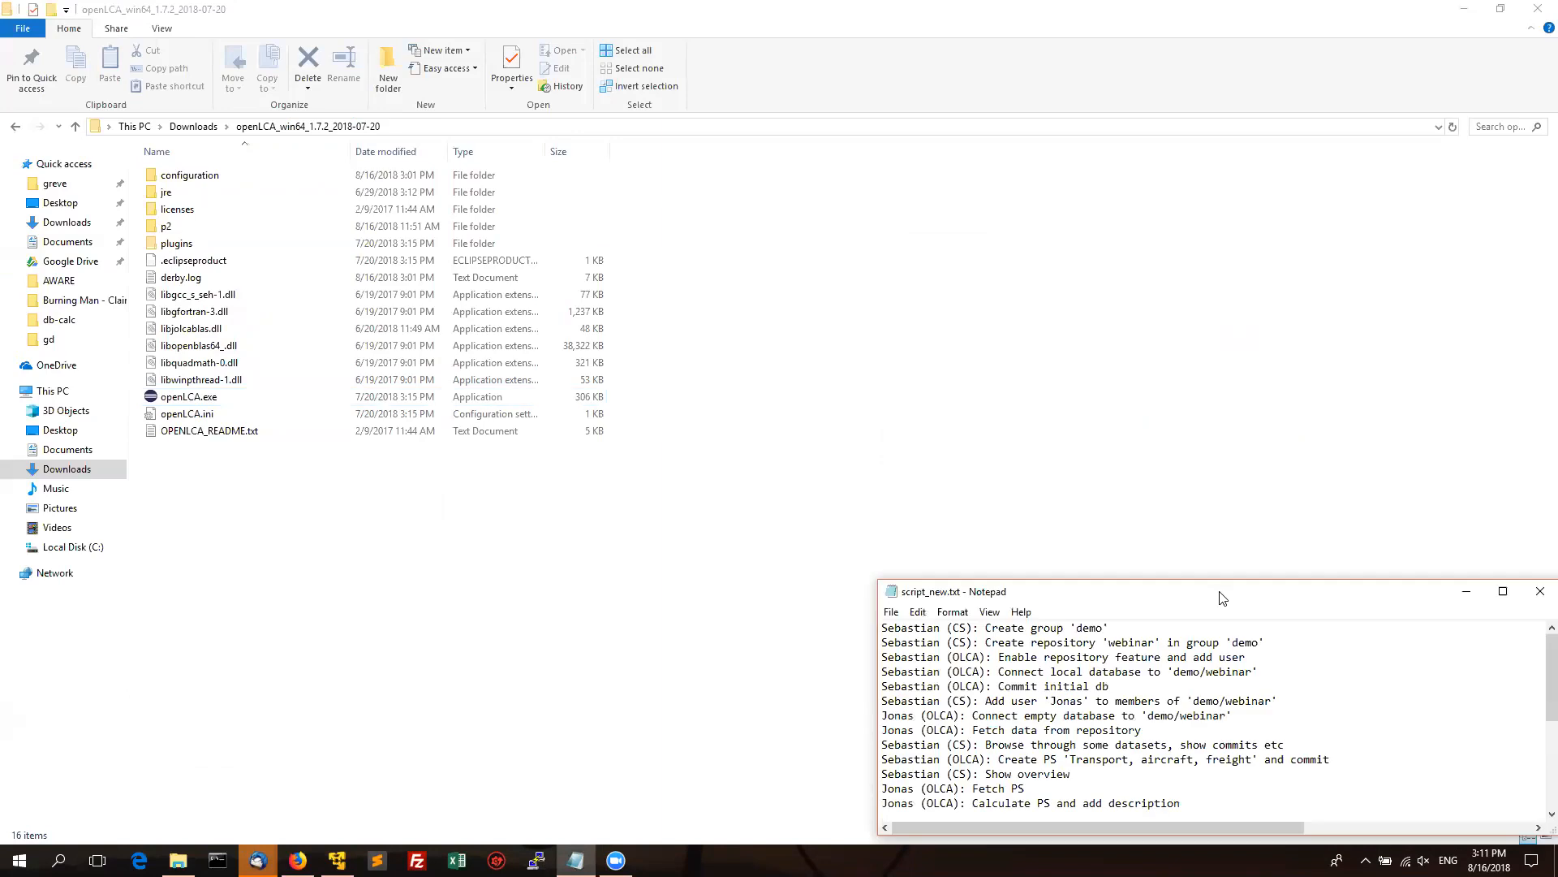
left_click(360, 572)
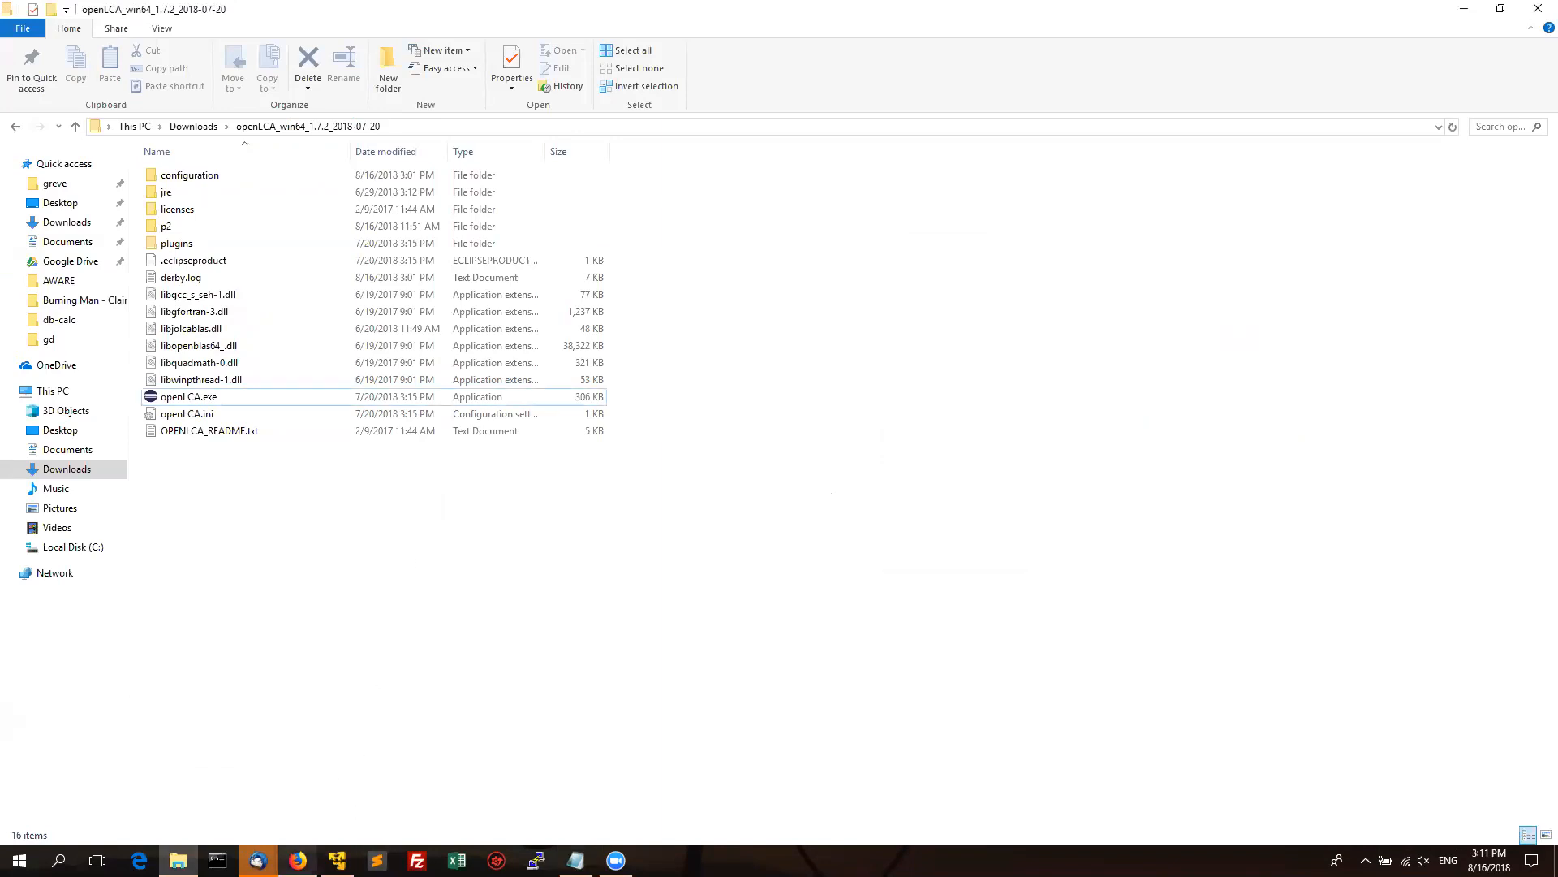
Bring the Firefox Zoom window forward and select its current web address.
mouse_move(298, 860)
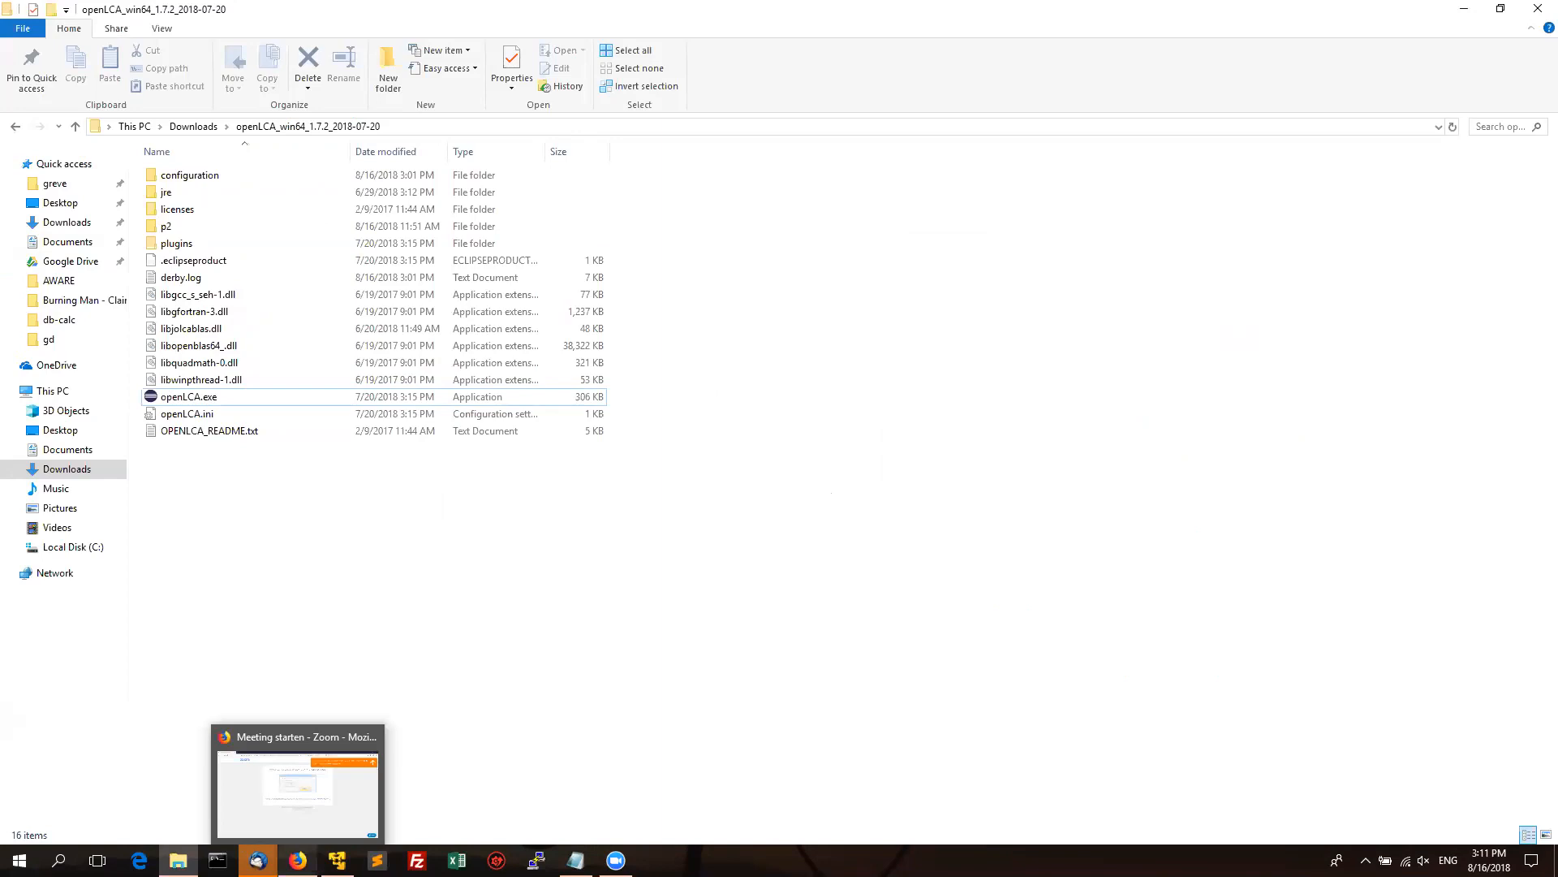
left_click(298, 860)
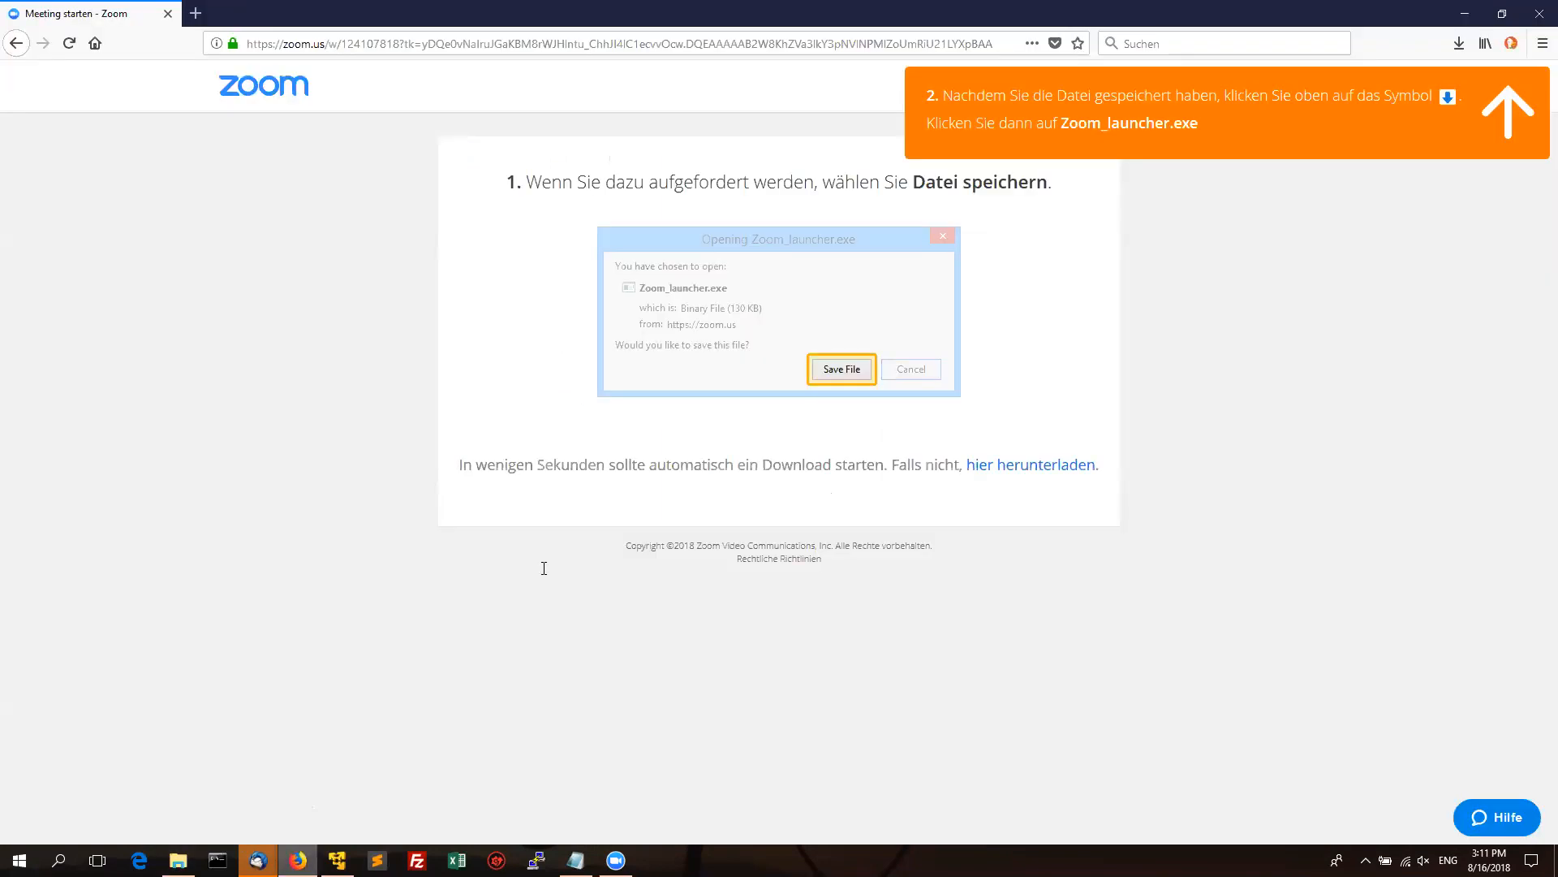
left_click(364, 43)
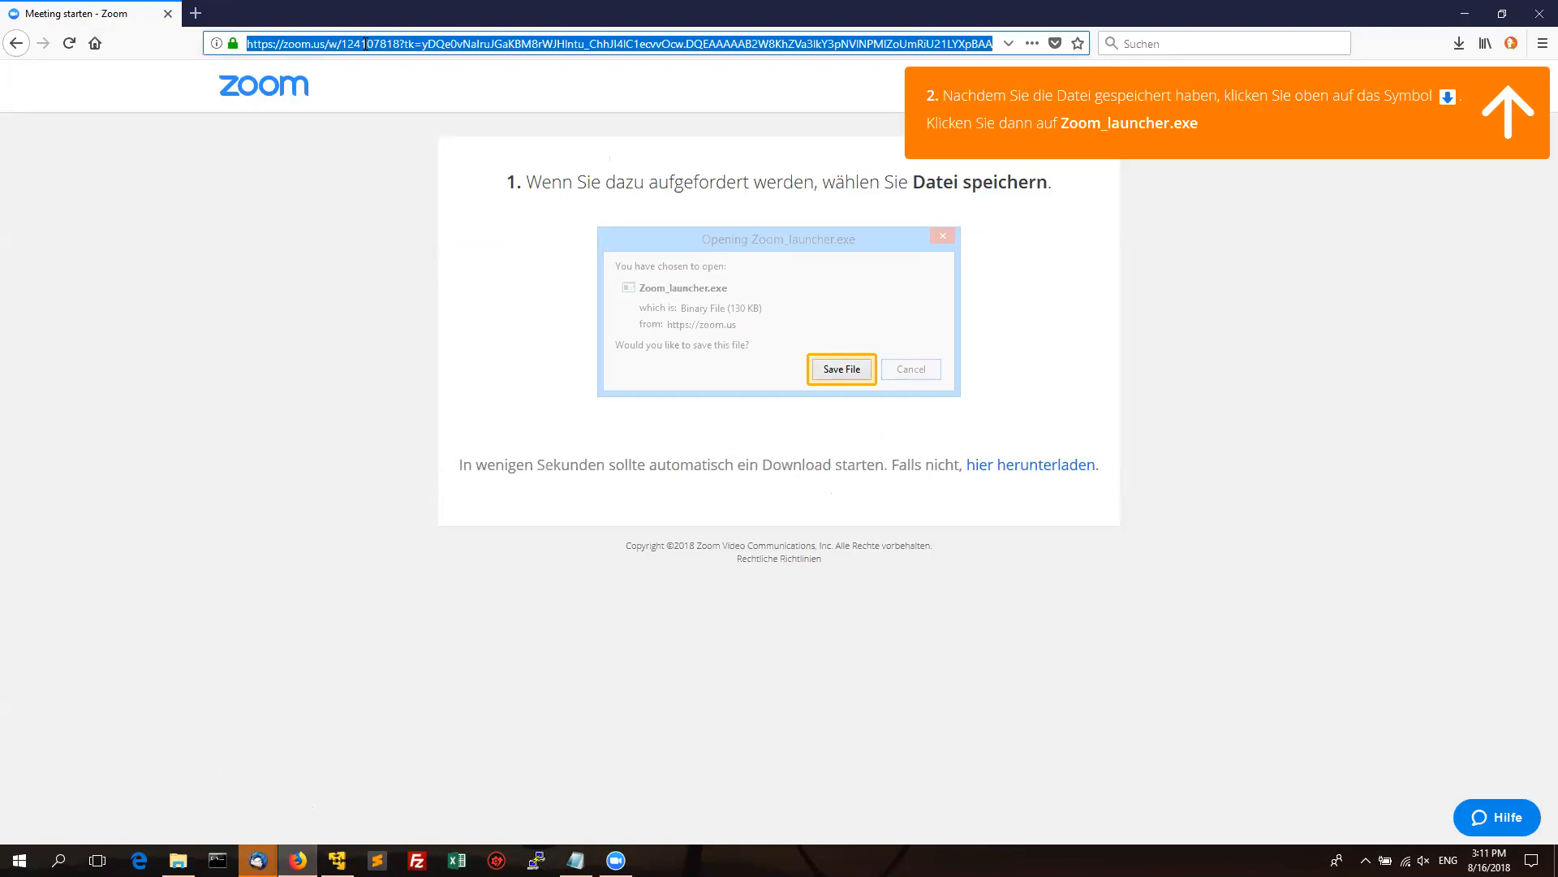
Go to cloud.greendelta.com/lca-collaboration in Firefox.
type("cloud.greendelta.com/")
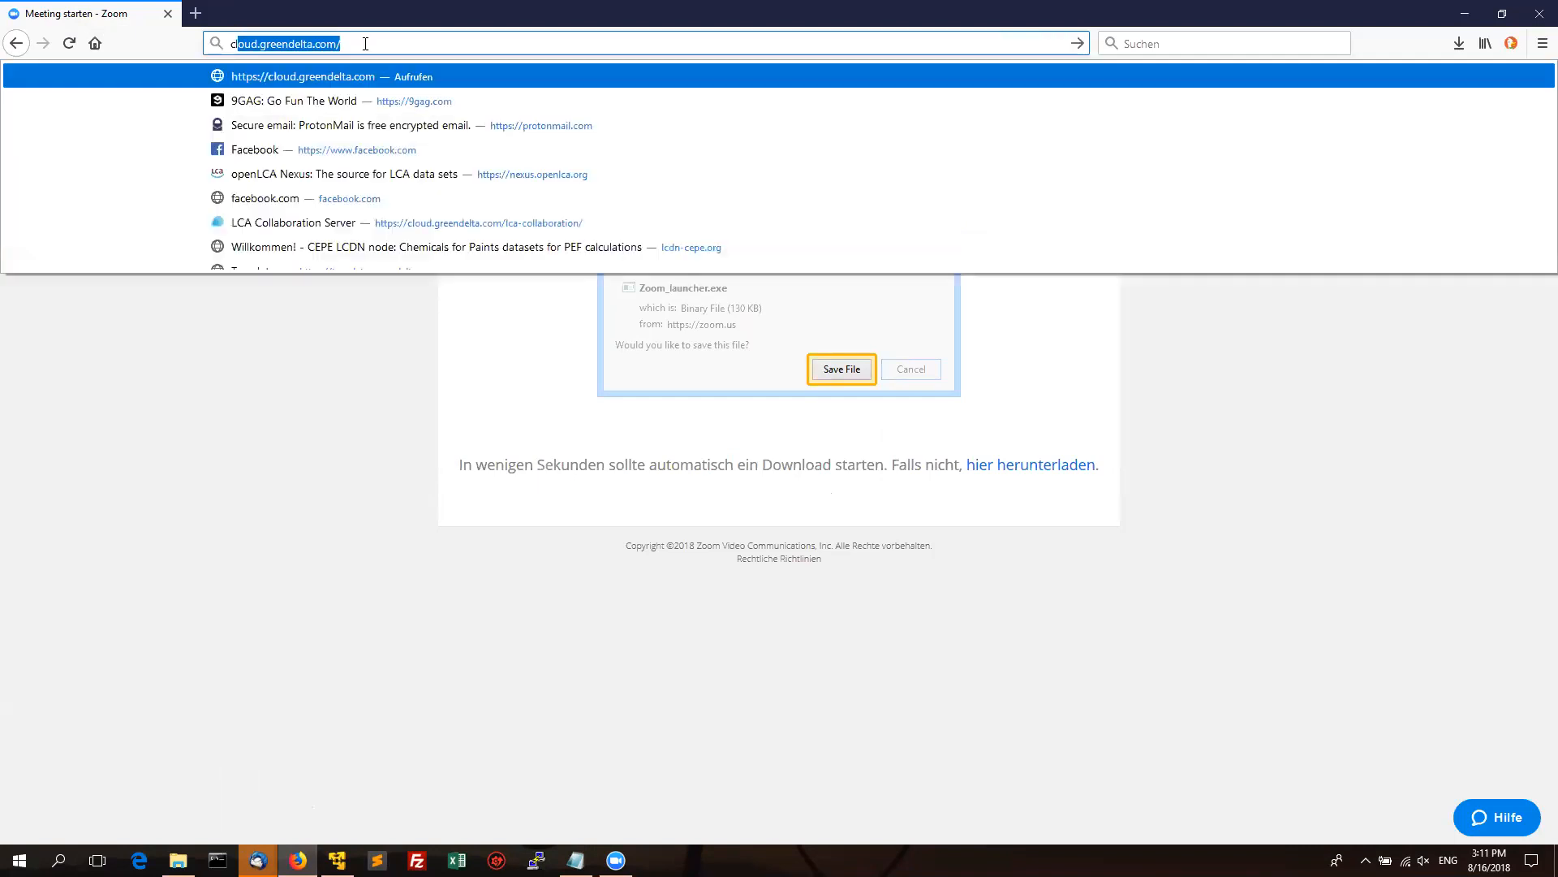
left_click(365, 44)
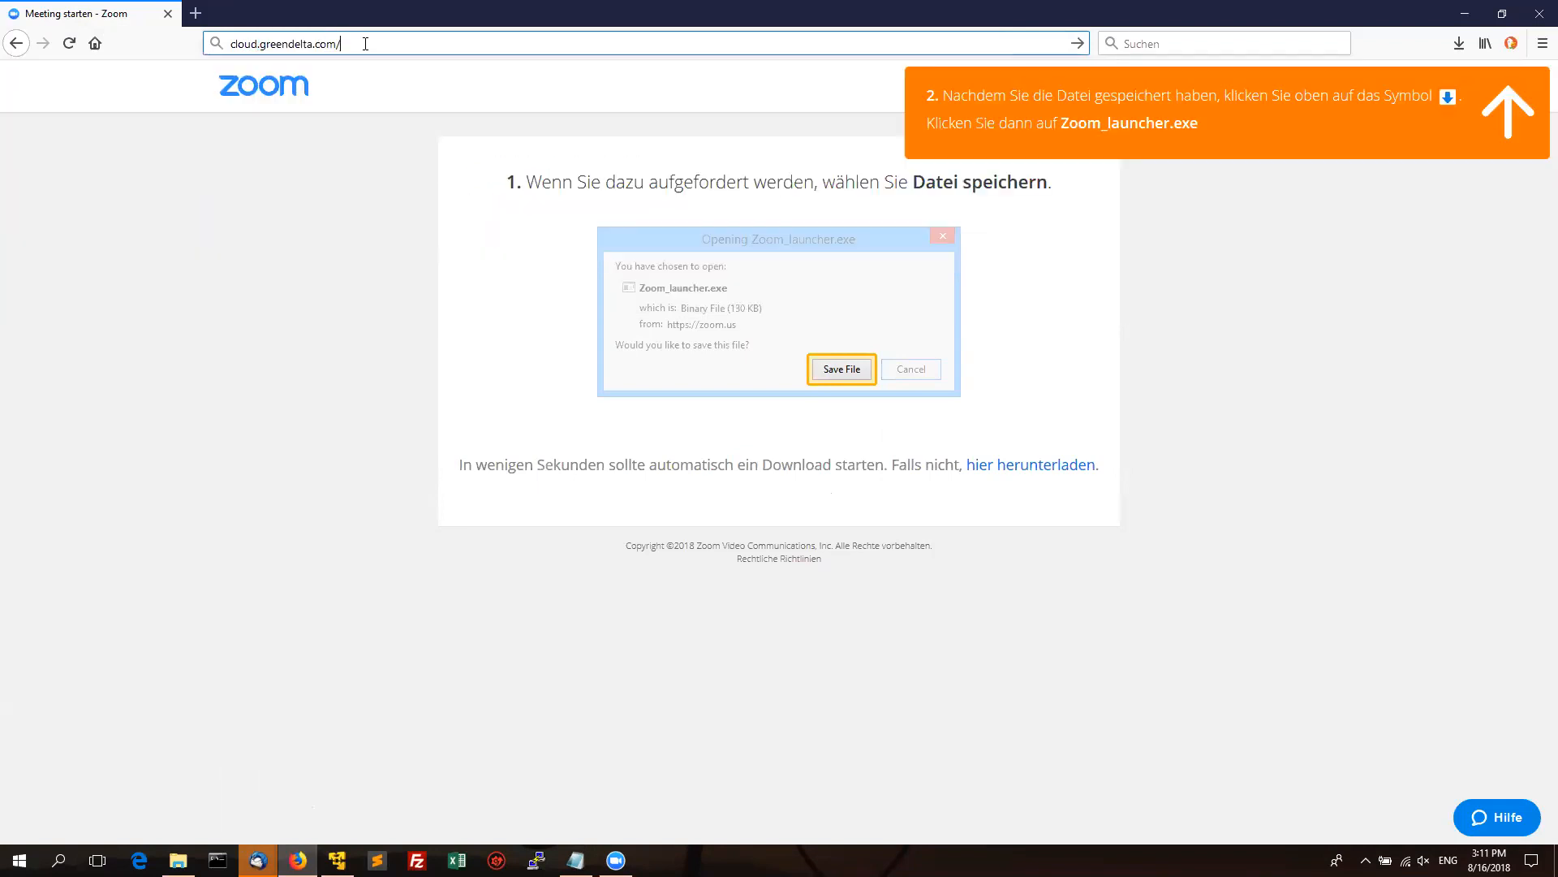
type("lca-collaboration/")
key("Return")
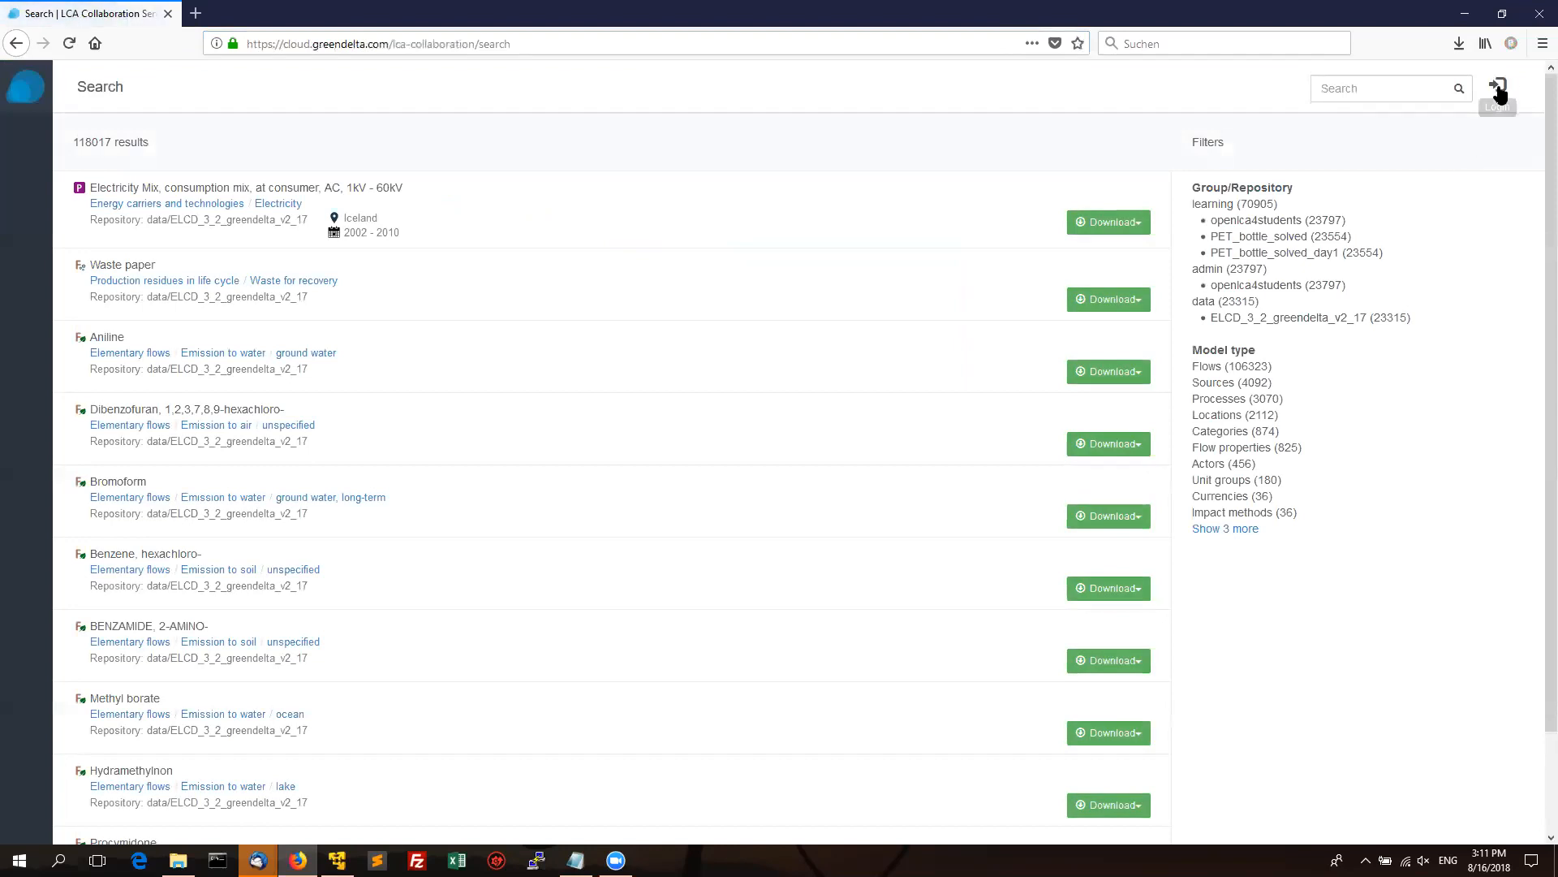
Sign in with the account's username and password, declining Firefox's offer to save the login.
left_click(1499, 91)
left_click(737, 368)
type("greve")
key("Tab")
type("••••")
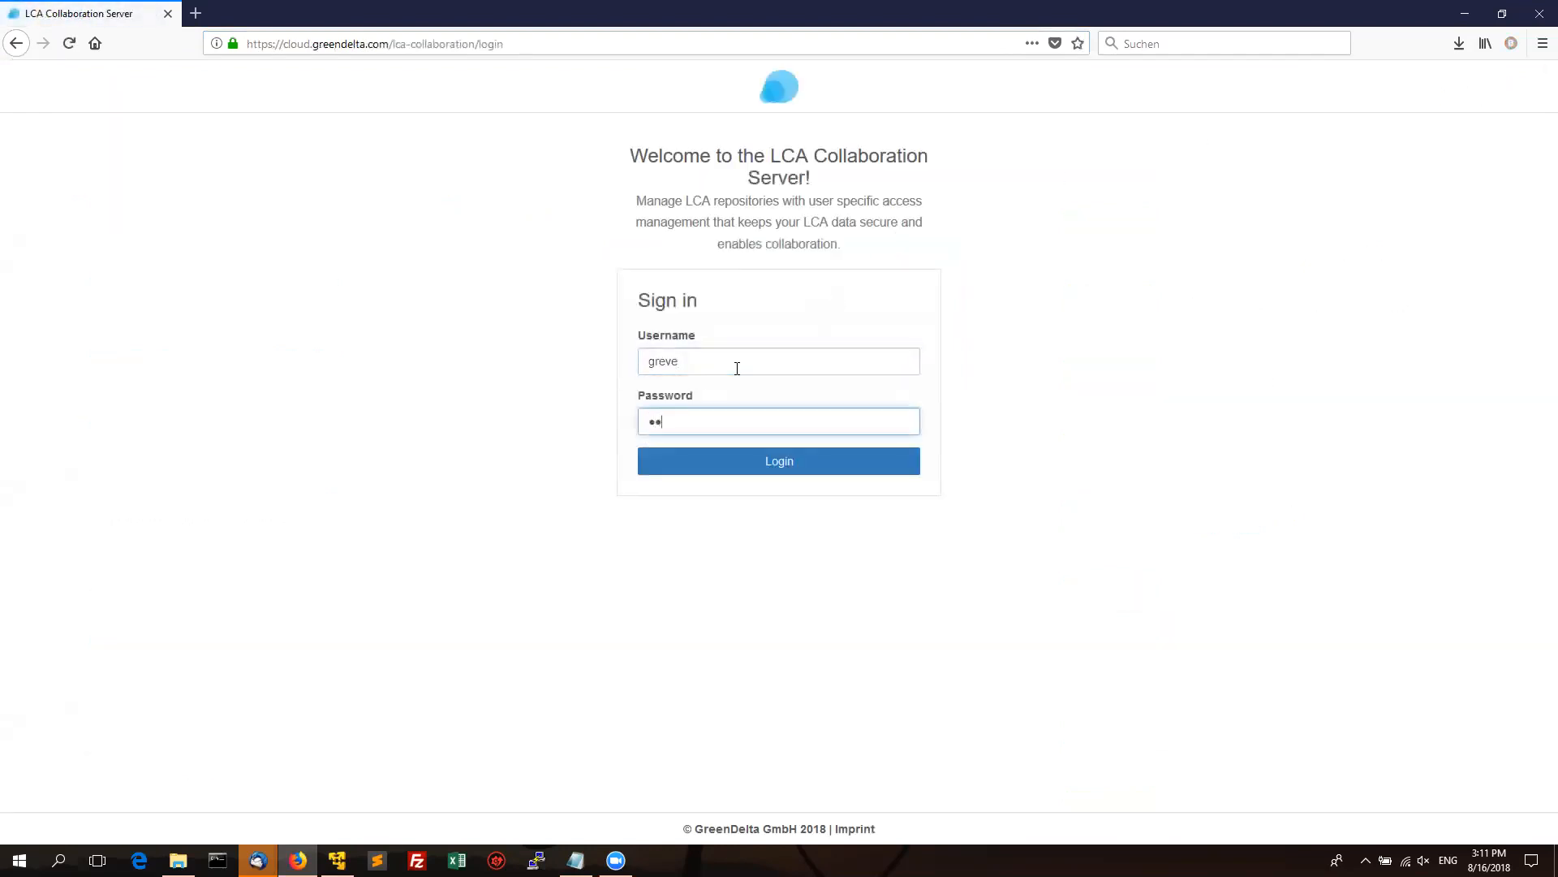
type("•••••")
key("Return")
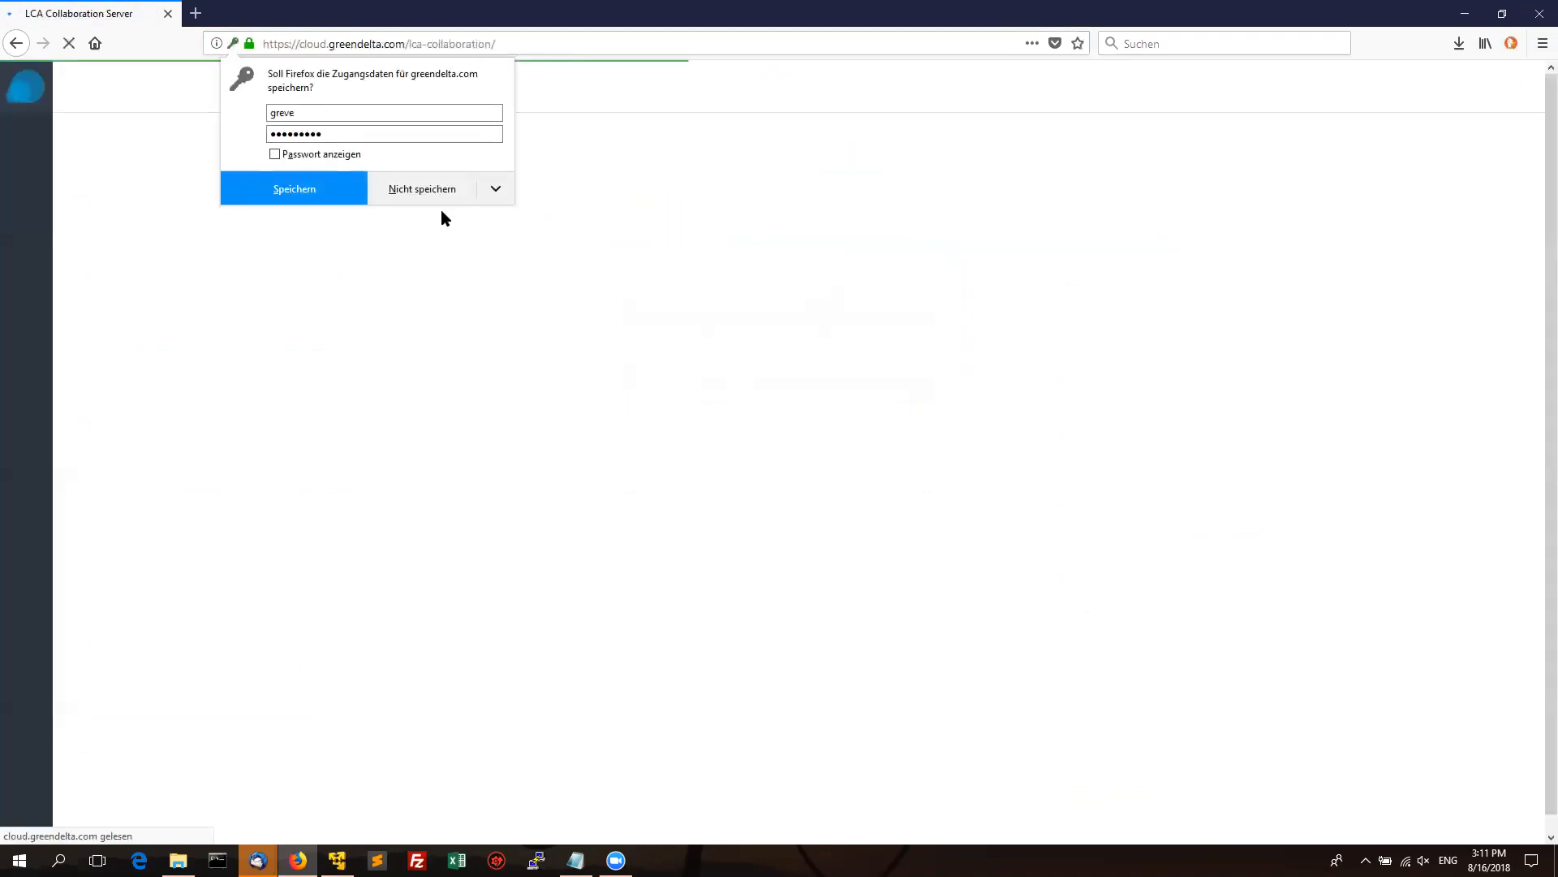
left_click(448, 197)
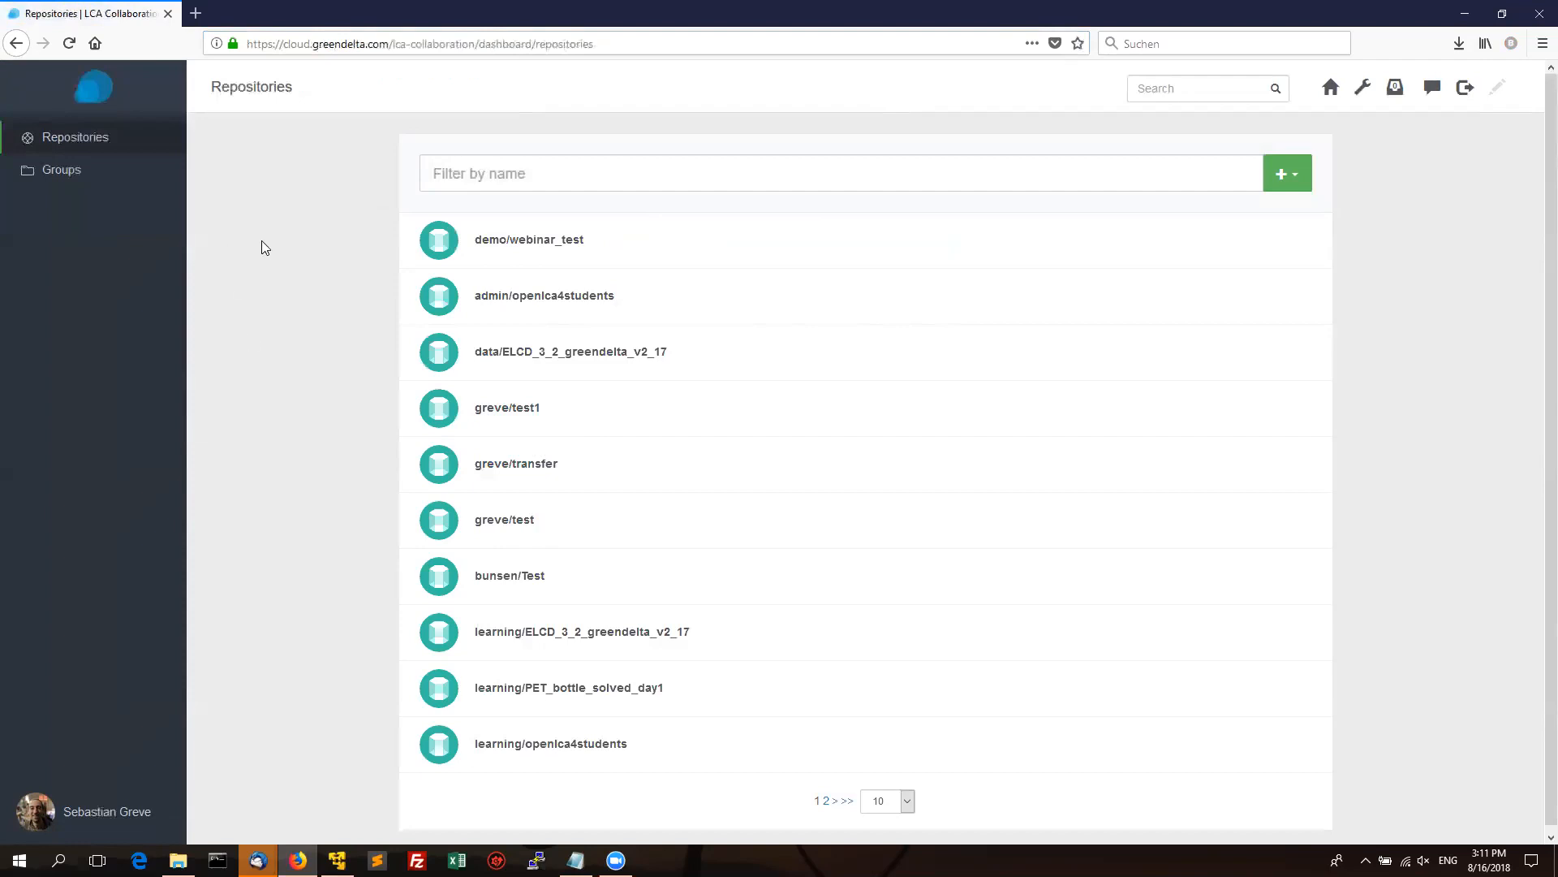
Create a group named 'demonstration', check its members, and return to its overview.
left_click(78, 169)
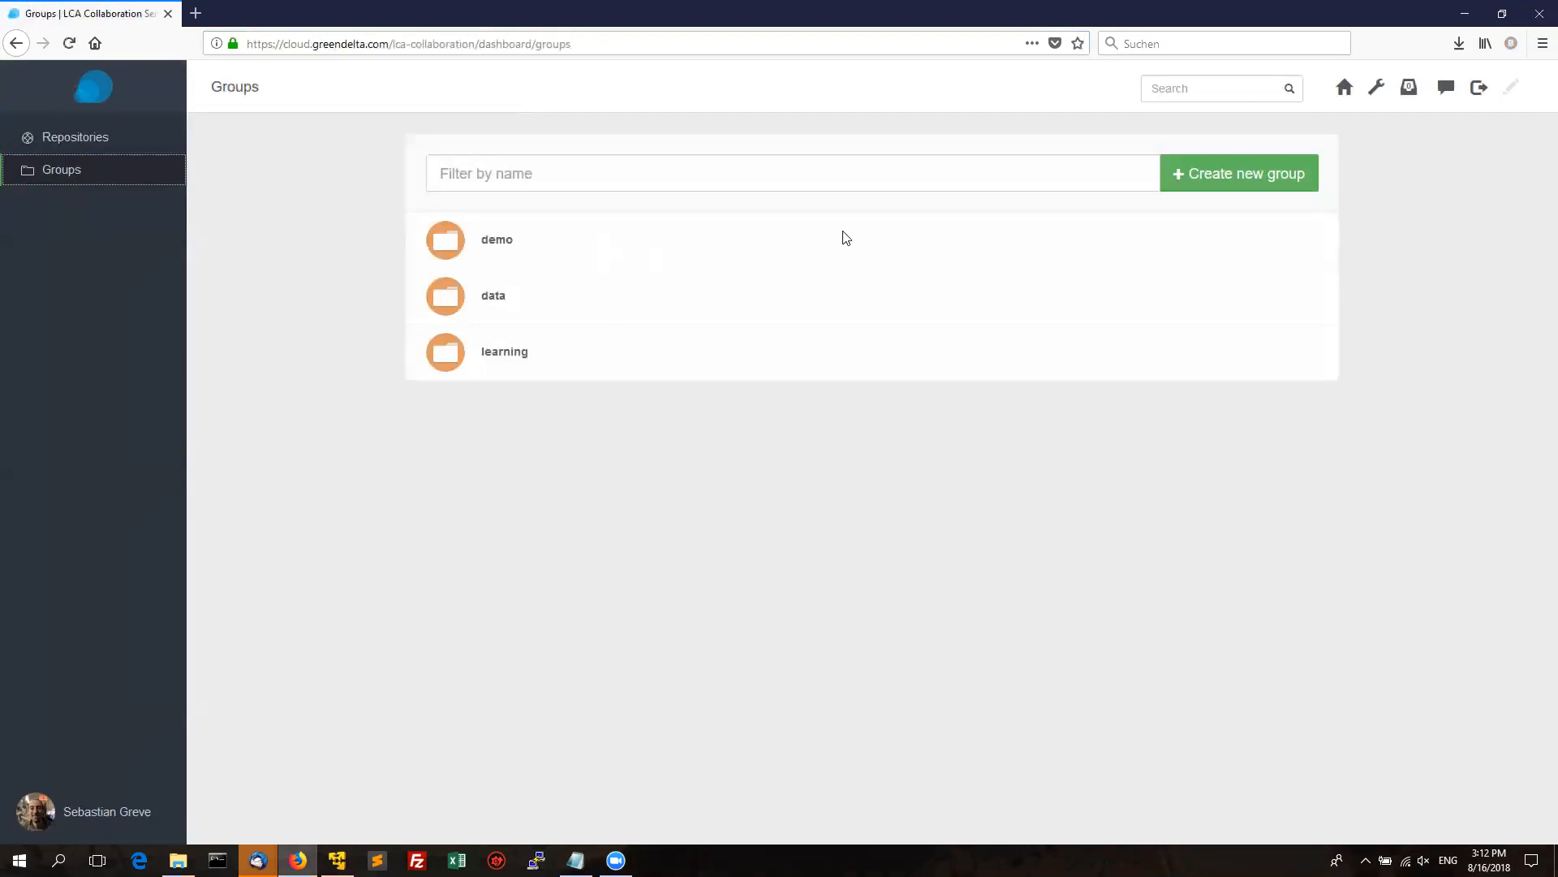
left_click(1254, 180)
left_click(695, 256)
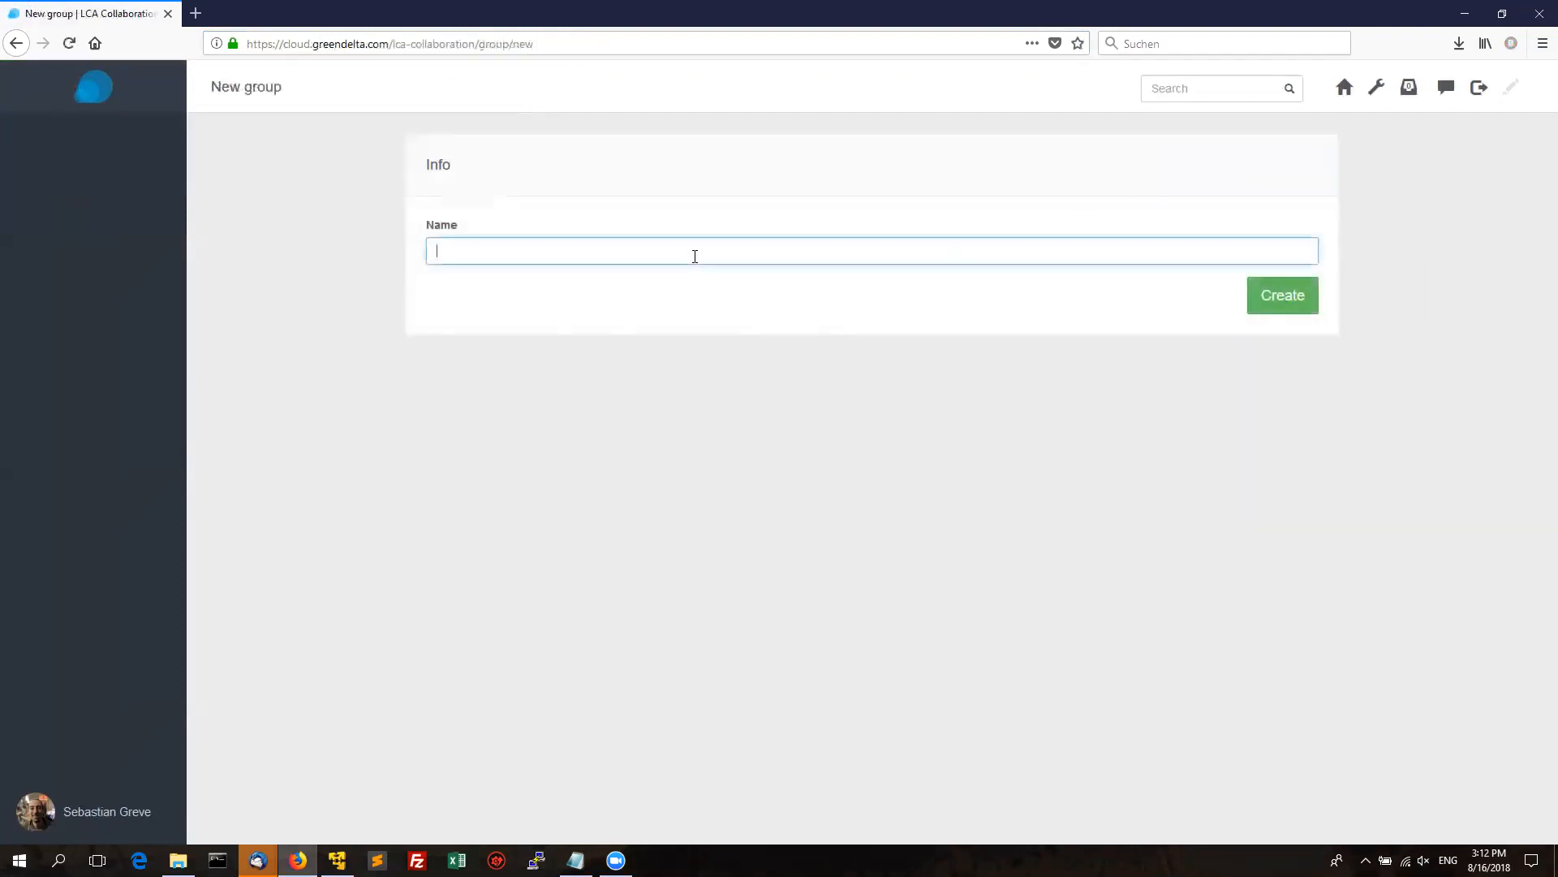
type("demonstration")
left_click(1271, 312)
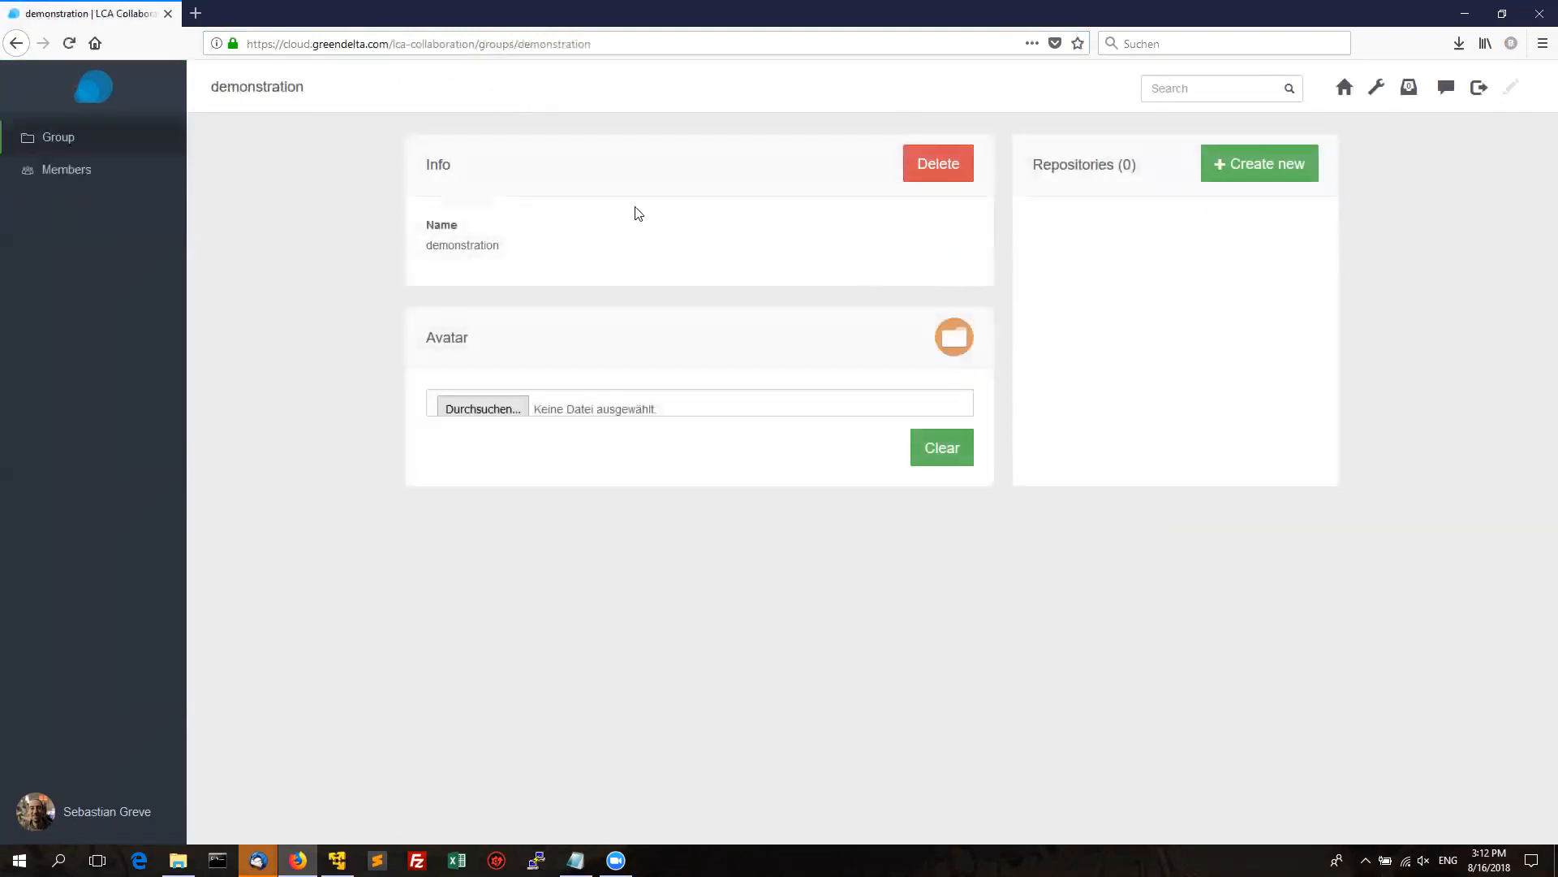
left_click(63, 169)
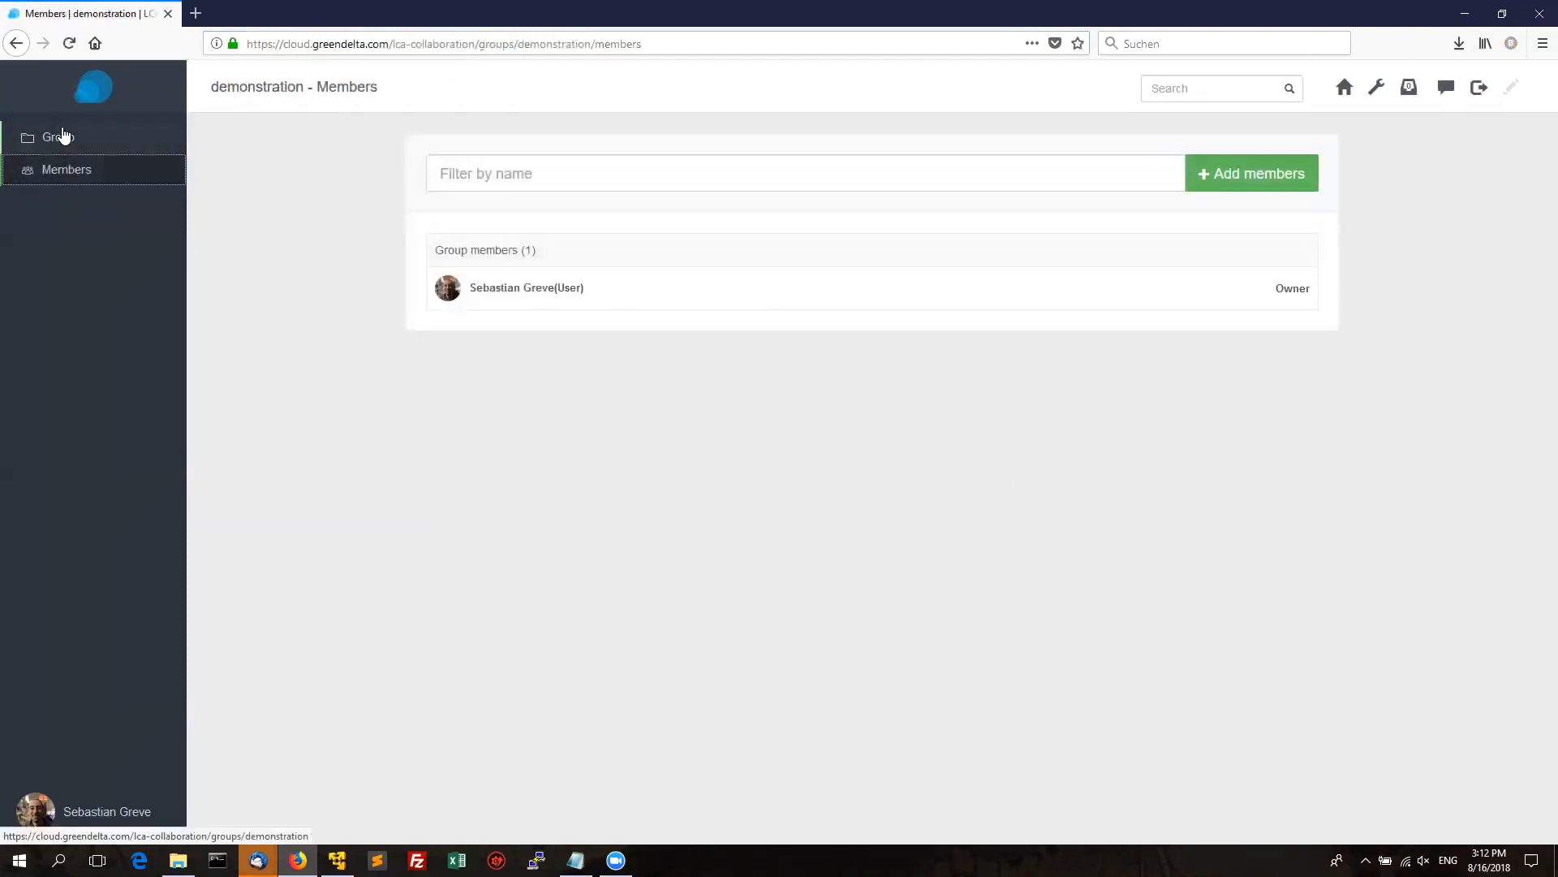
left_click(62, 136)
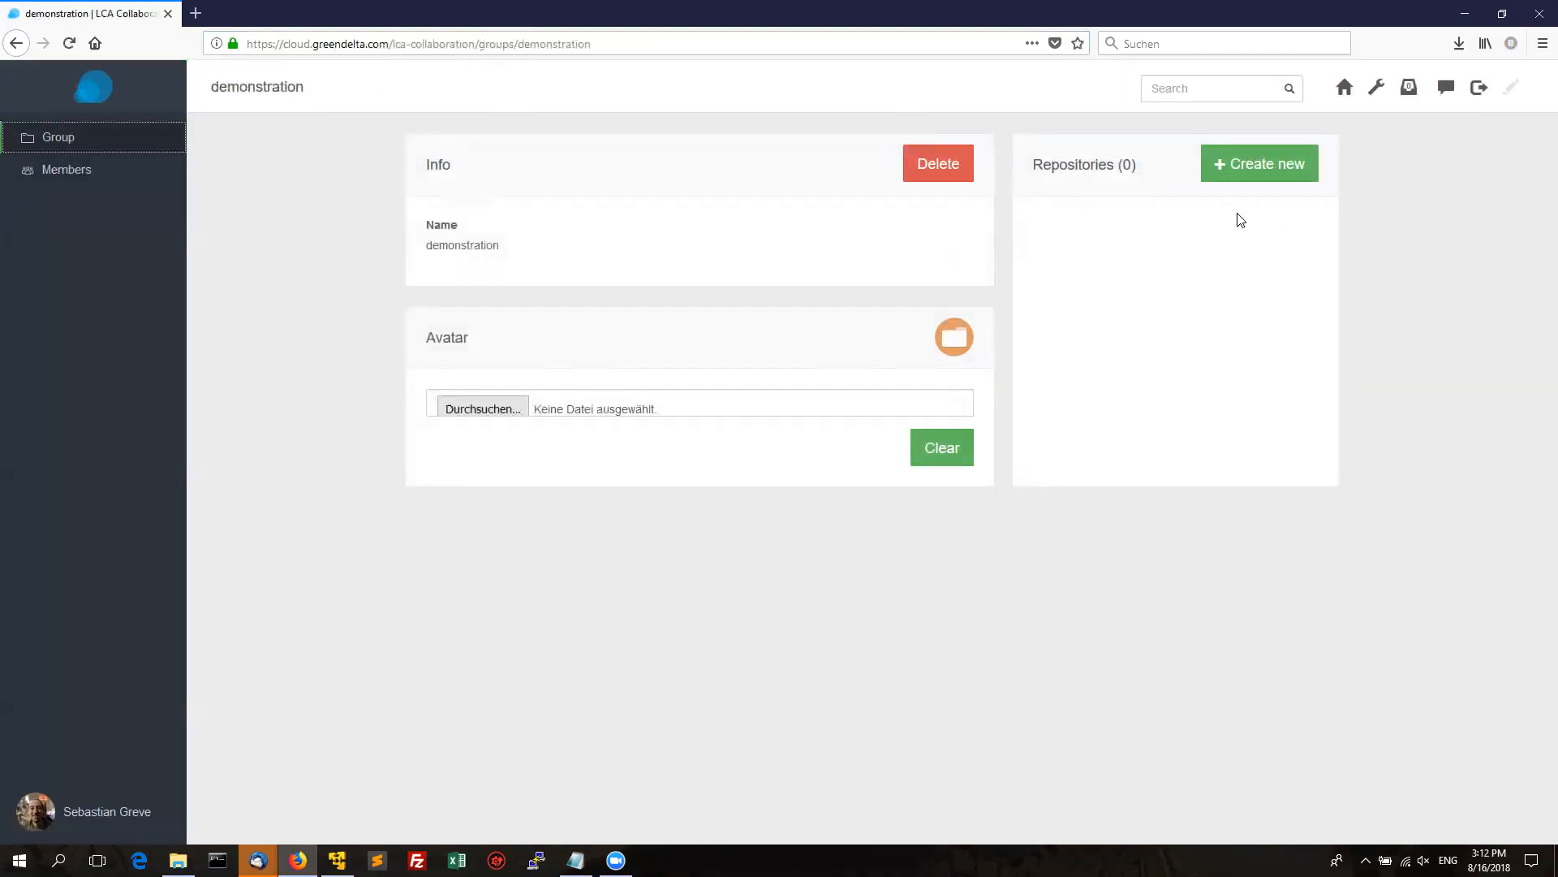
Create a repository named 'webinar' in the demonstration group.
left_click(1237, 164)
left_click(670, 248)
type("webinar")
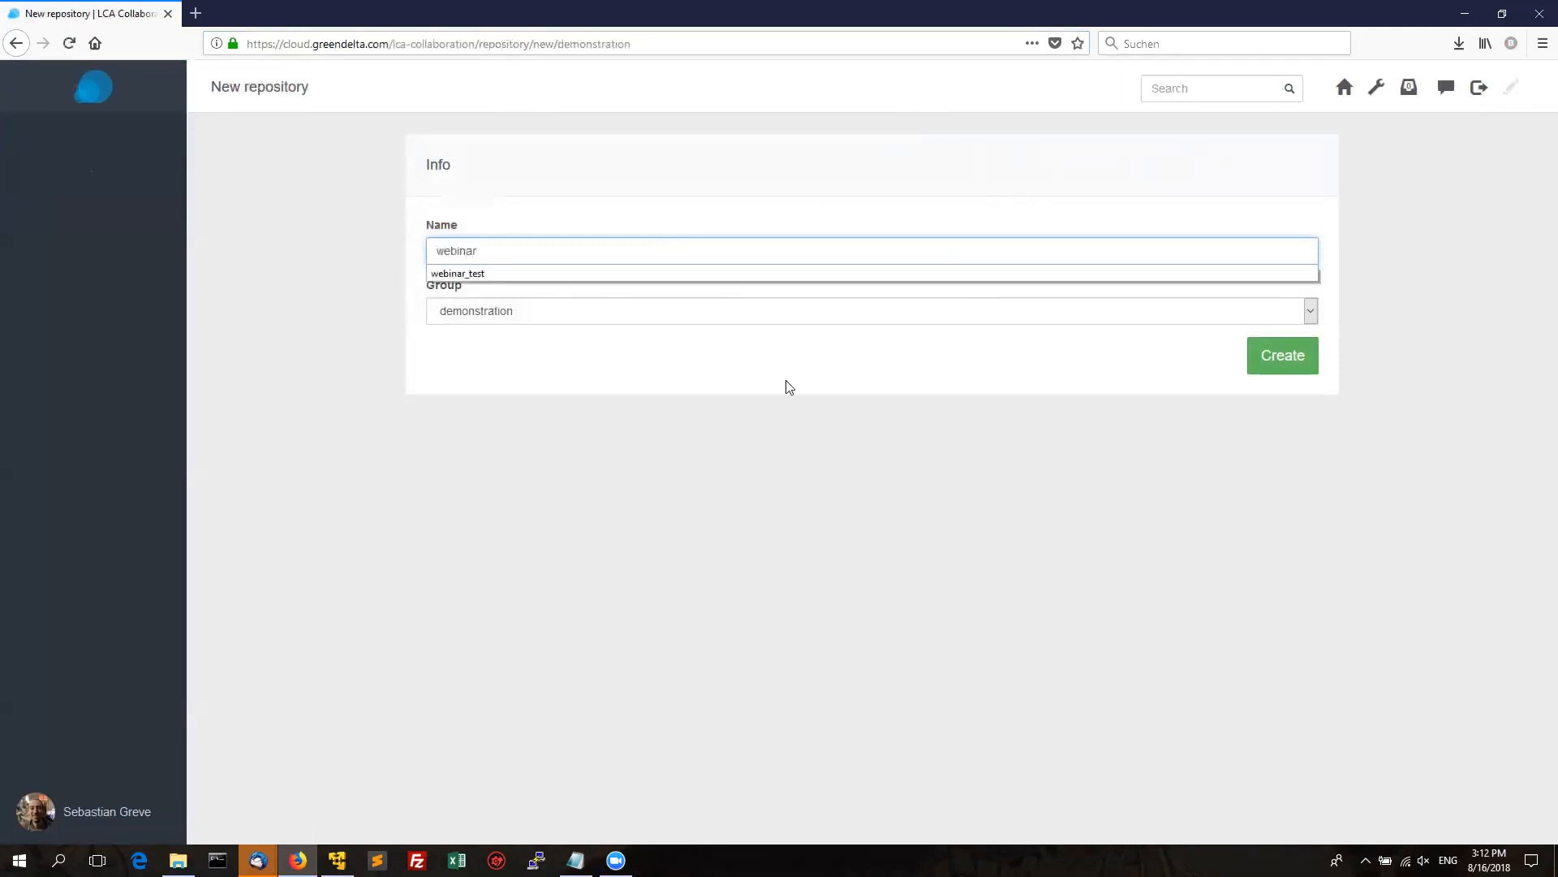
left_click(830, 428)
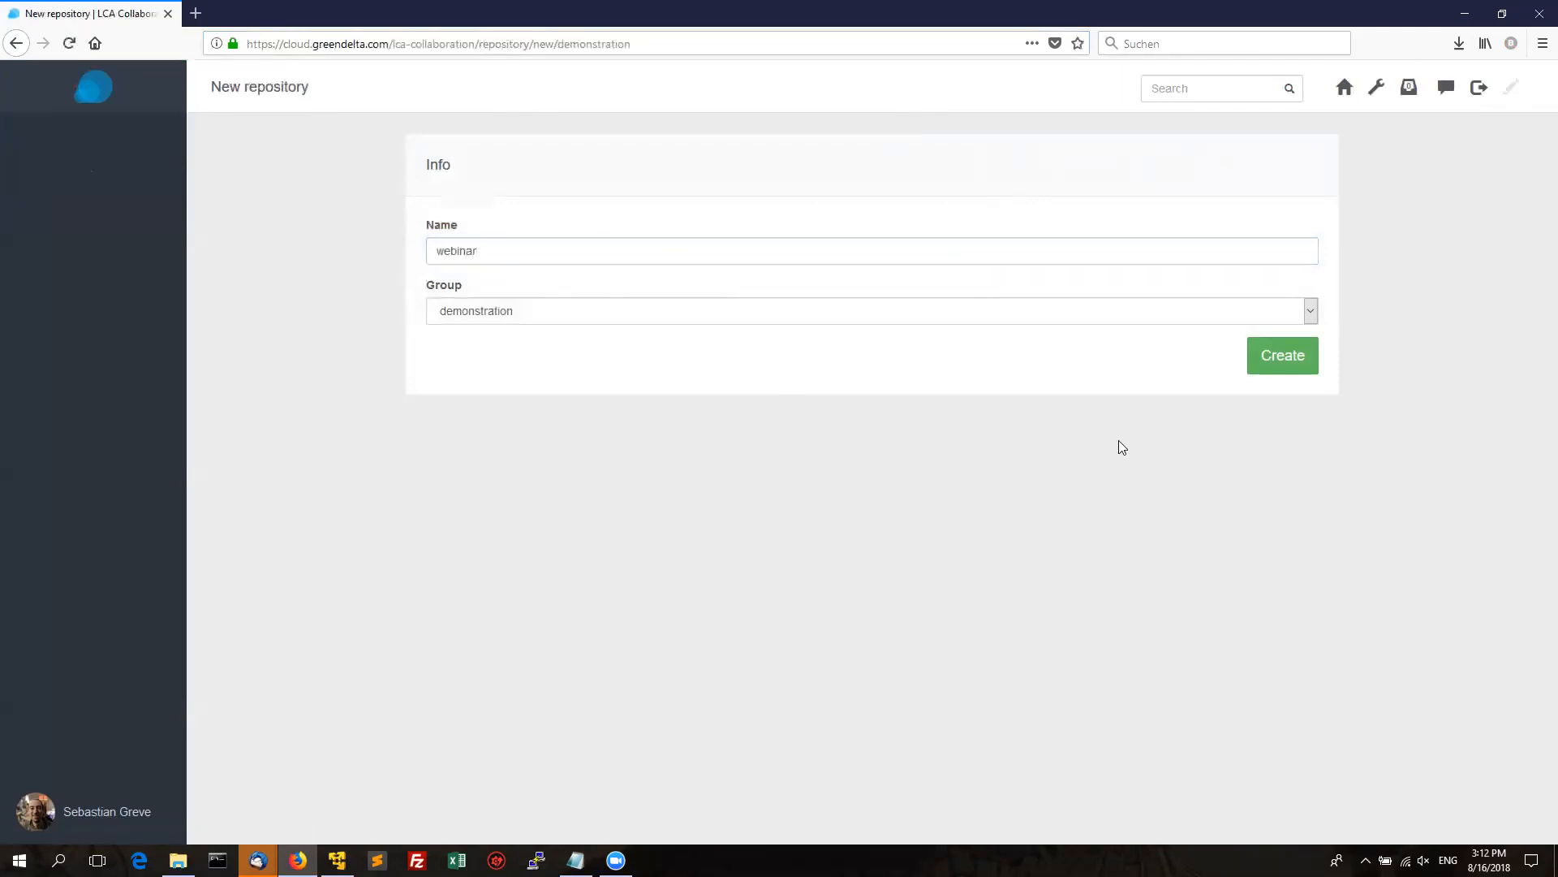
left_click(1283, 369)
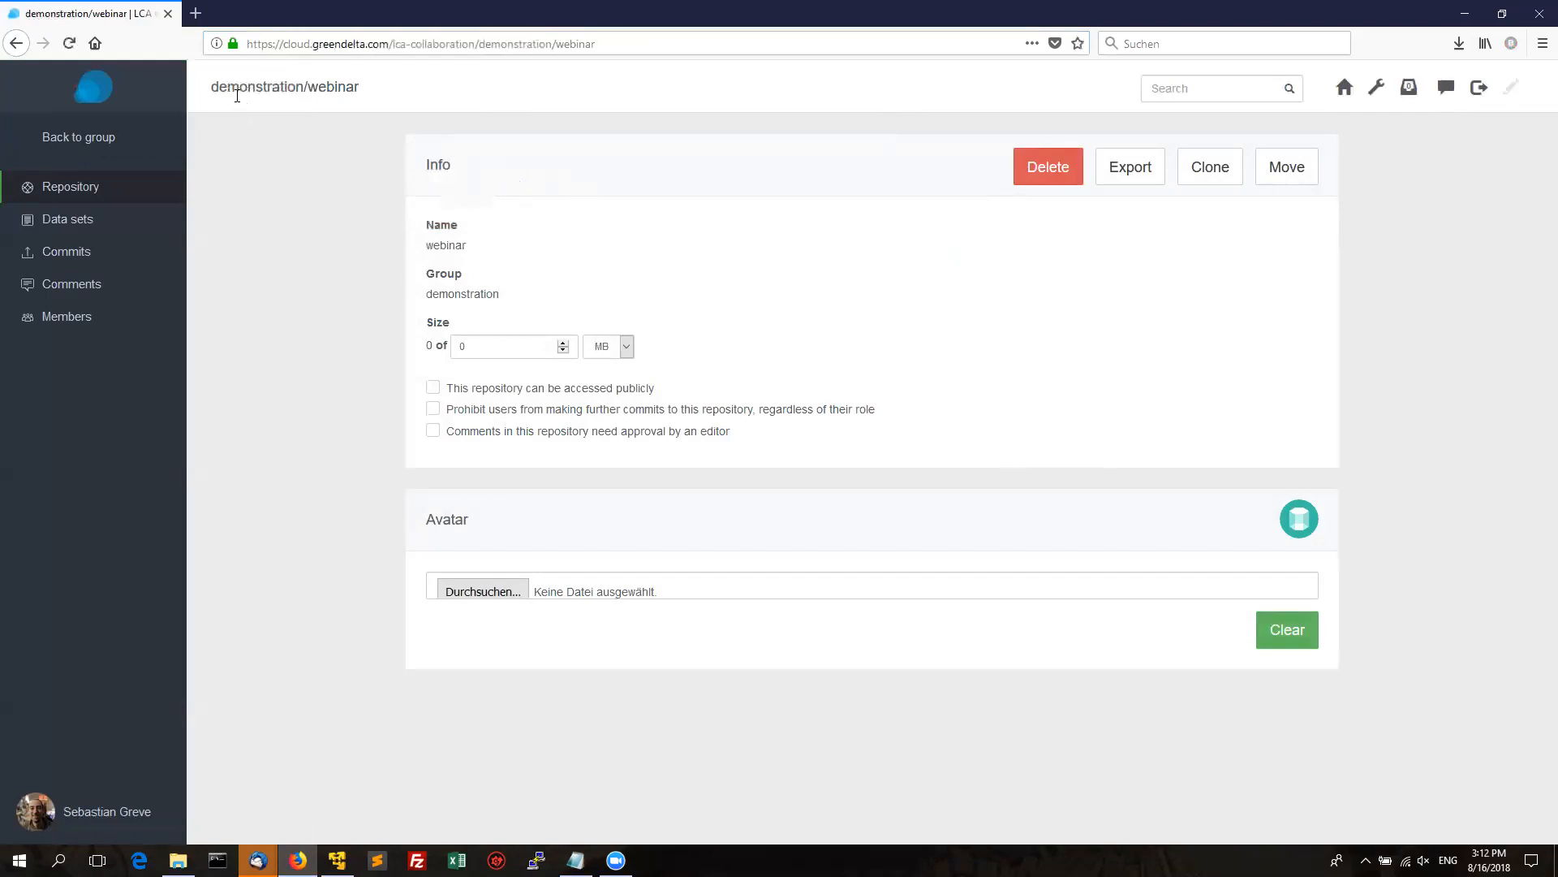
left_click_drag(210, 87, 359, 85)
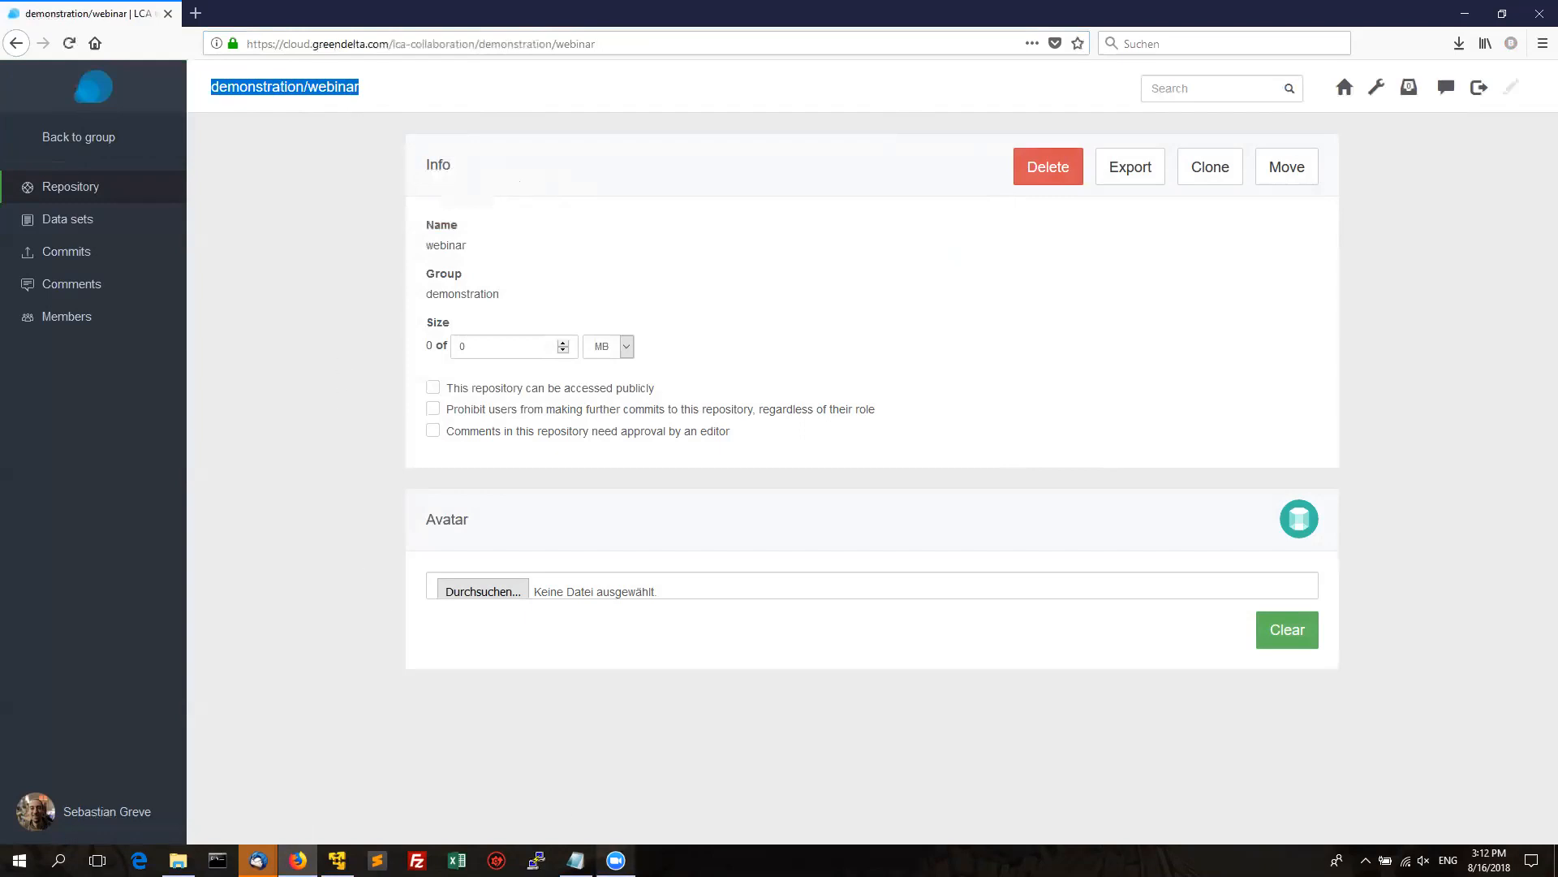
Launch openLCA.exe from the openLCA program folder.
mouse_move(576, 860)
left_click(343, 769)
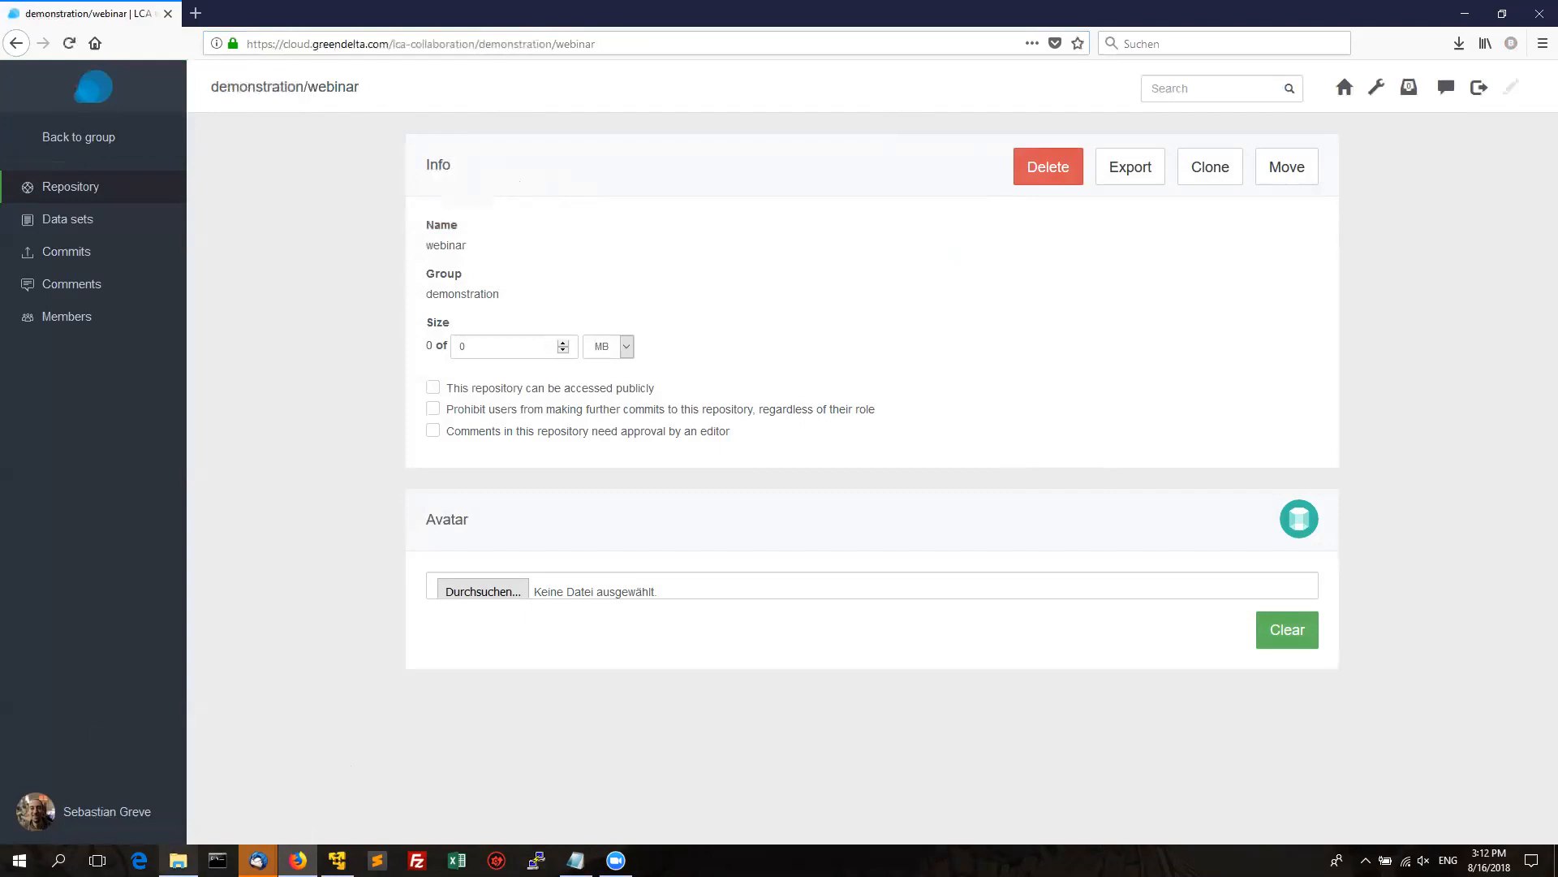
left_click(178, 859)
double_click(239, 398)
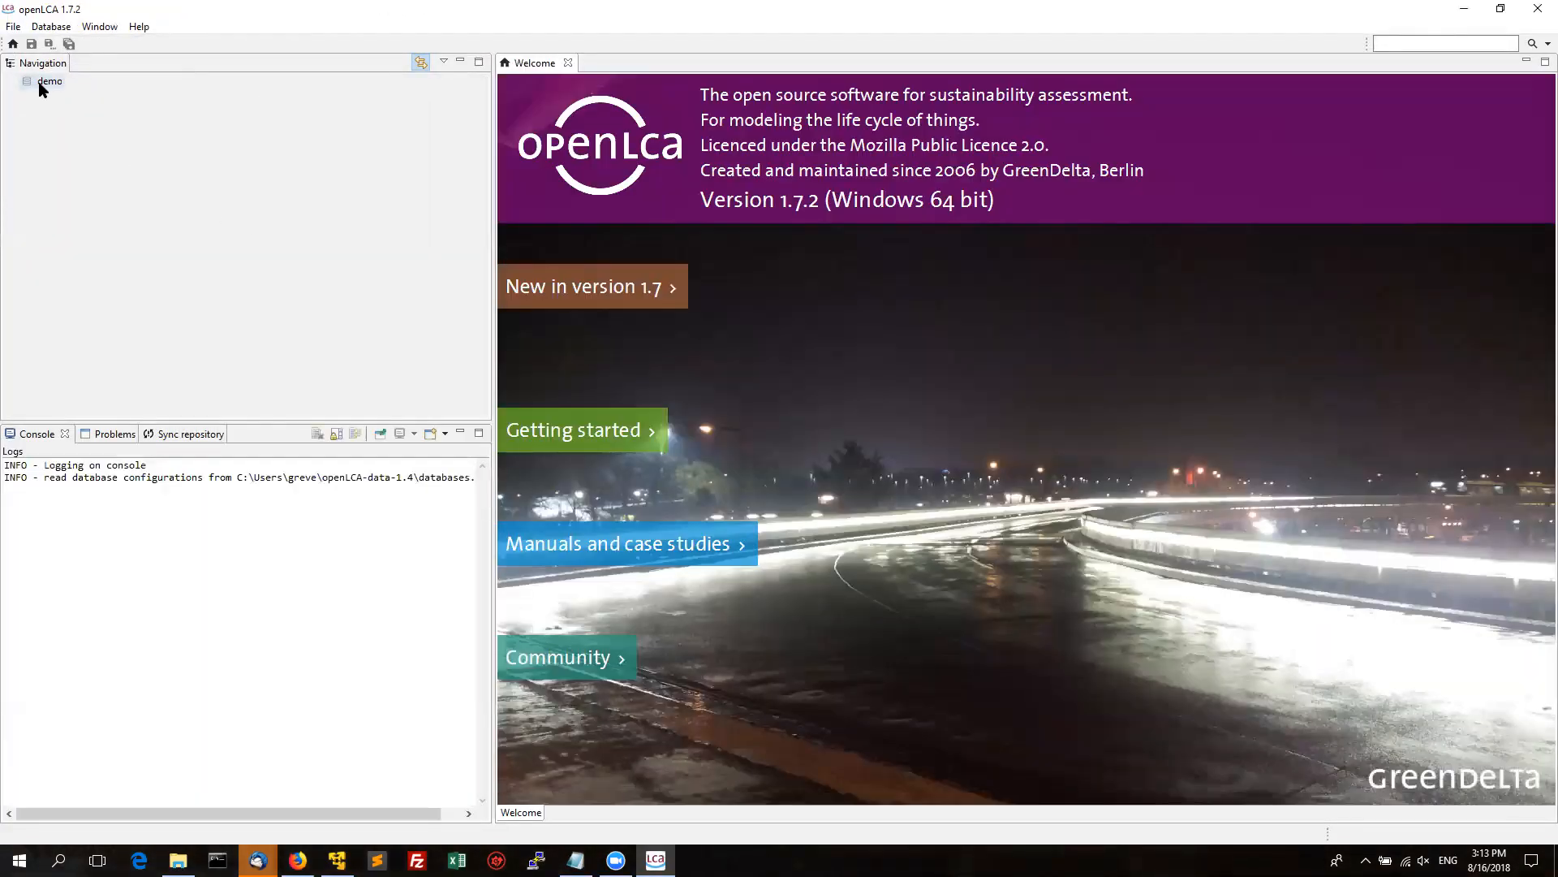
Open the local demo database from the Navigation panel and select it.
left_click(40, 86)
right_click(40, 85)
left_click(29, 79)
double_click(30, 78)
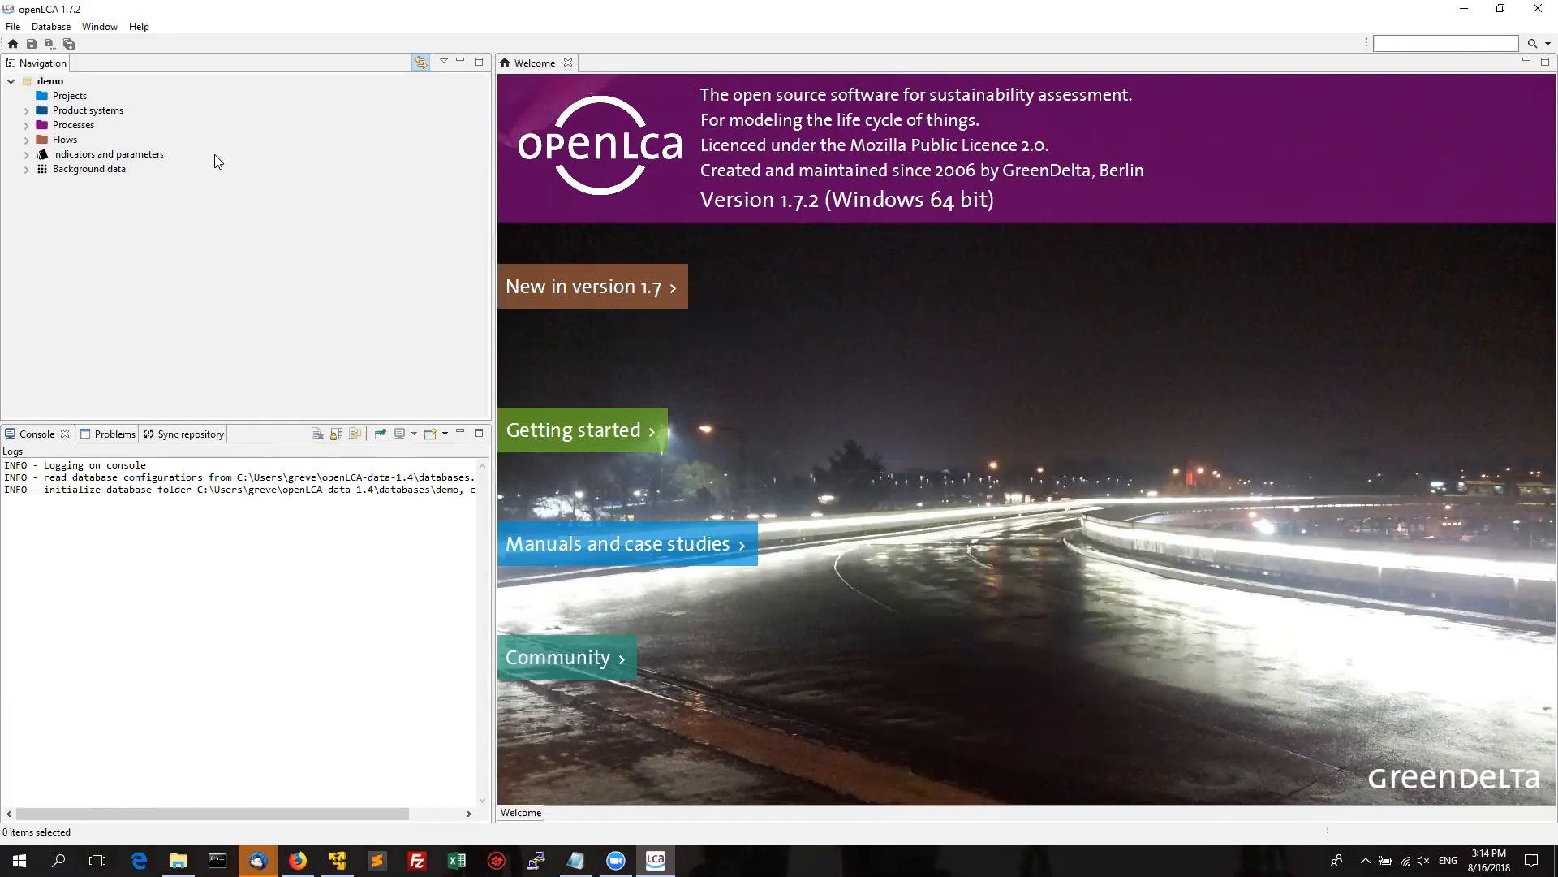
left_click(46, 85)
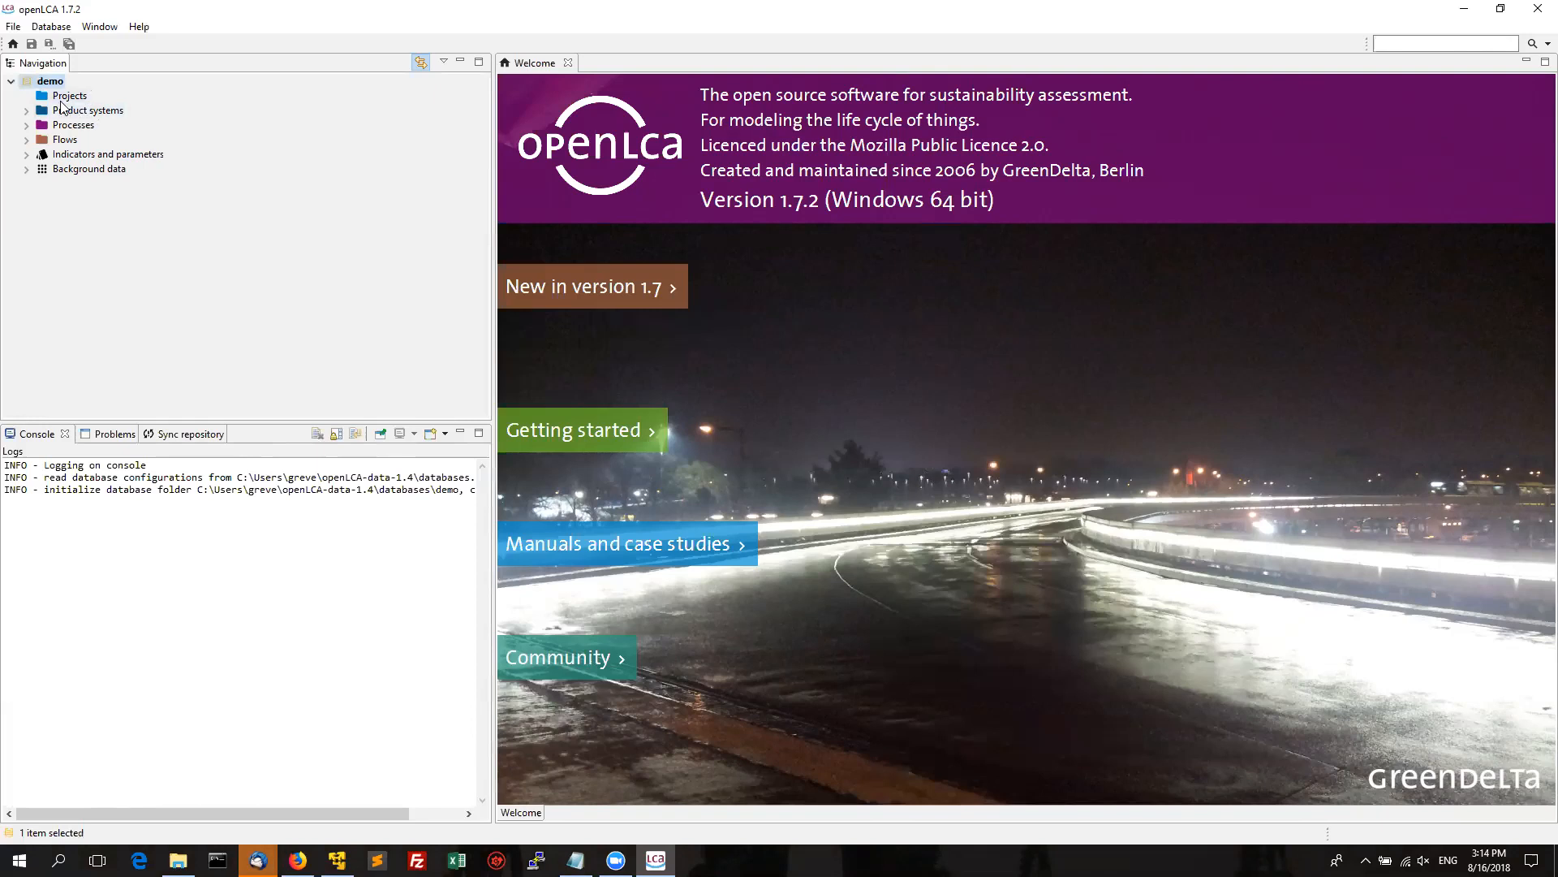
left_click(11, 29)
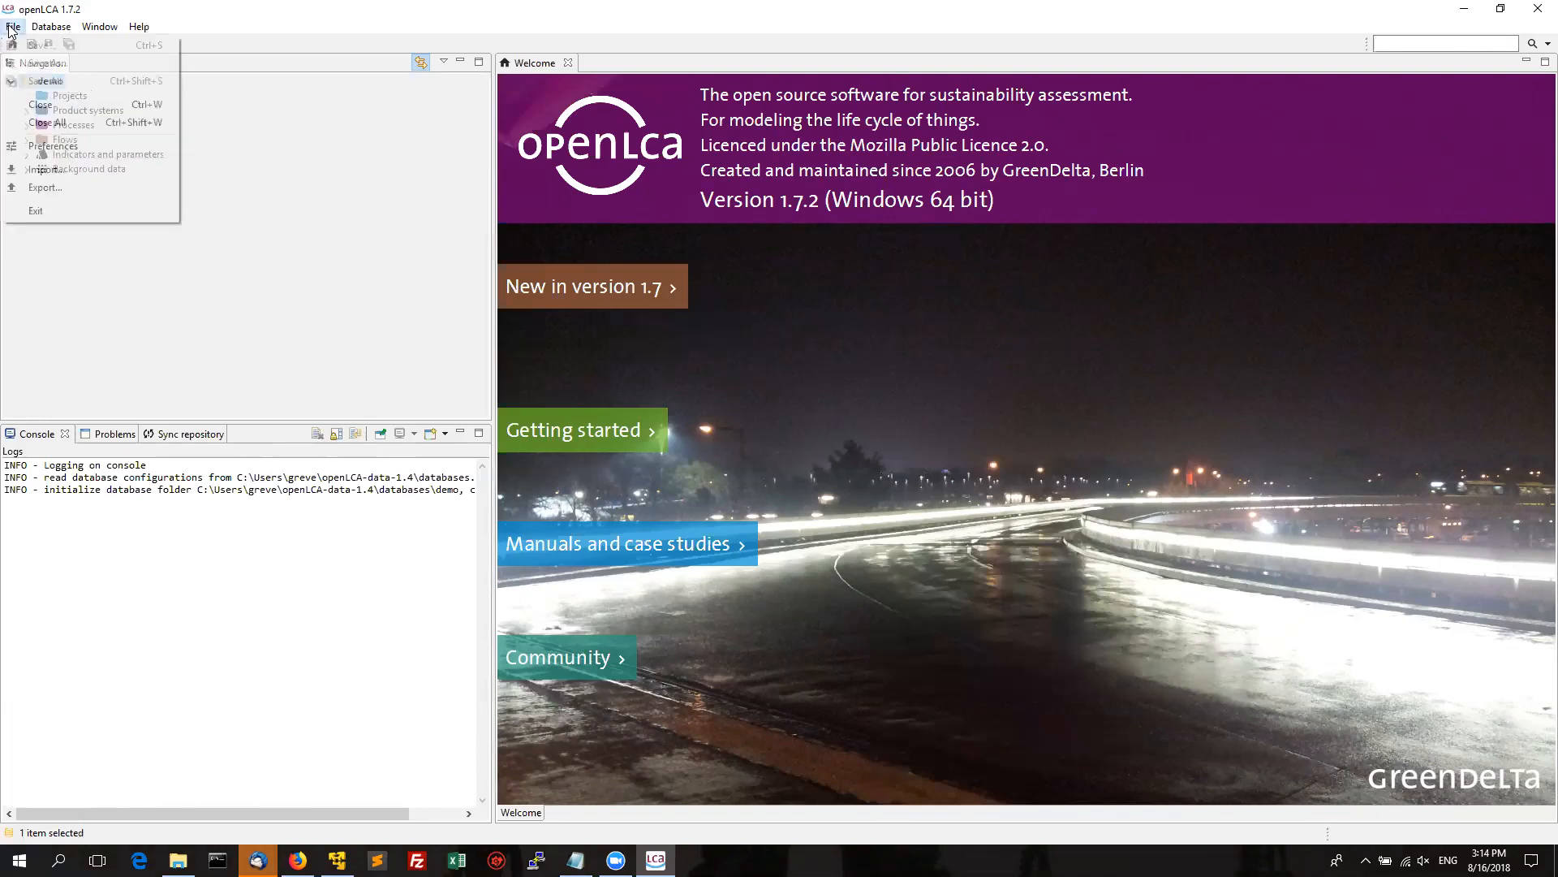
left_click(48, 146)
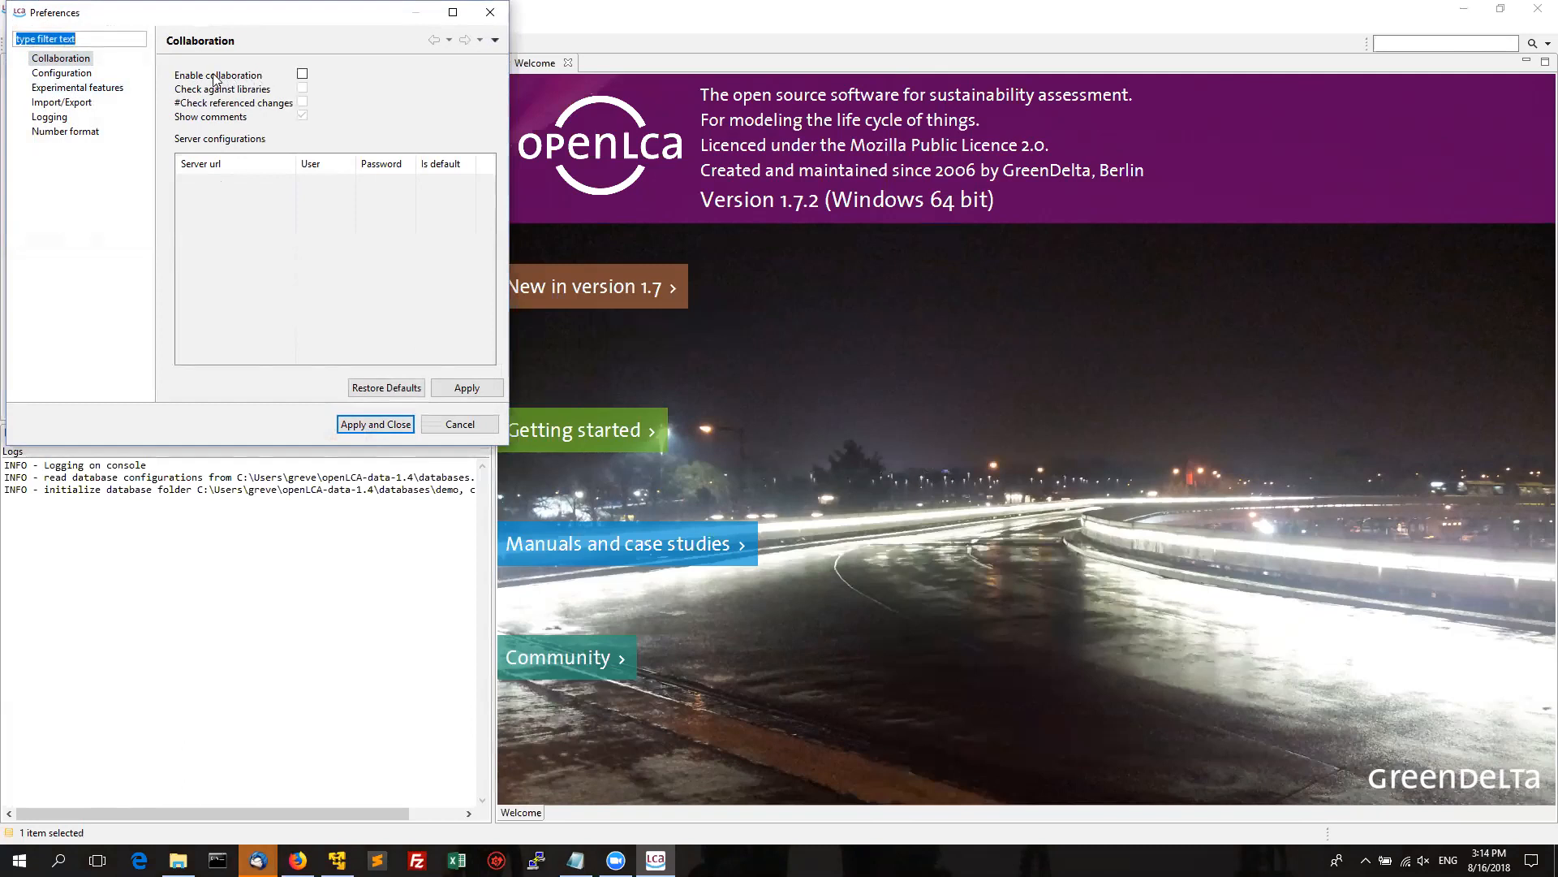
left_click(302, 74)
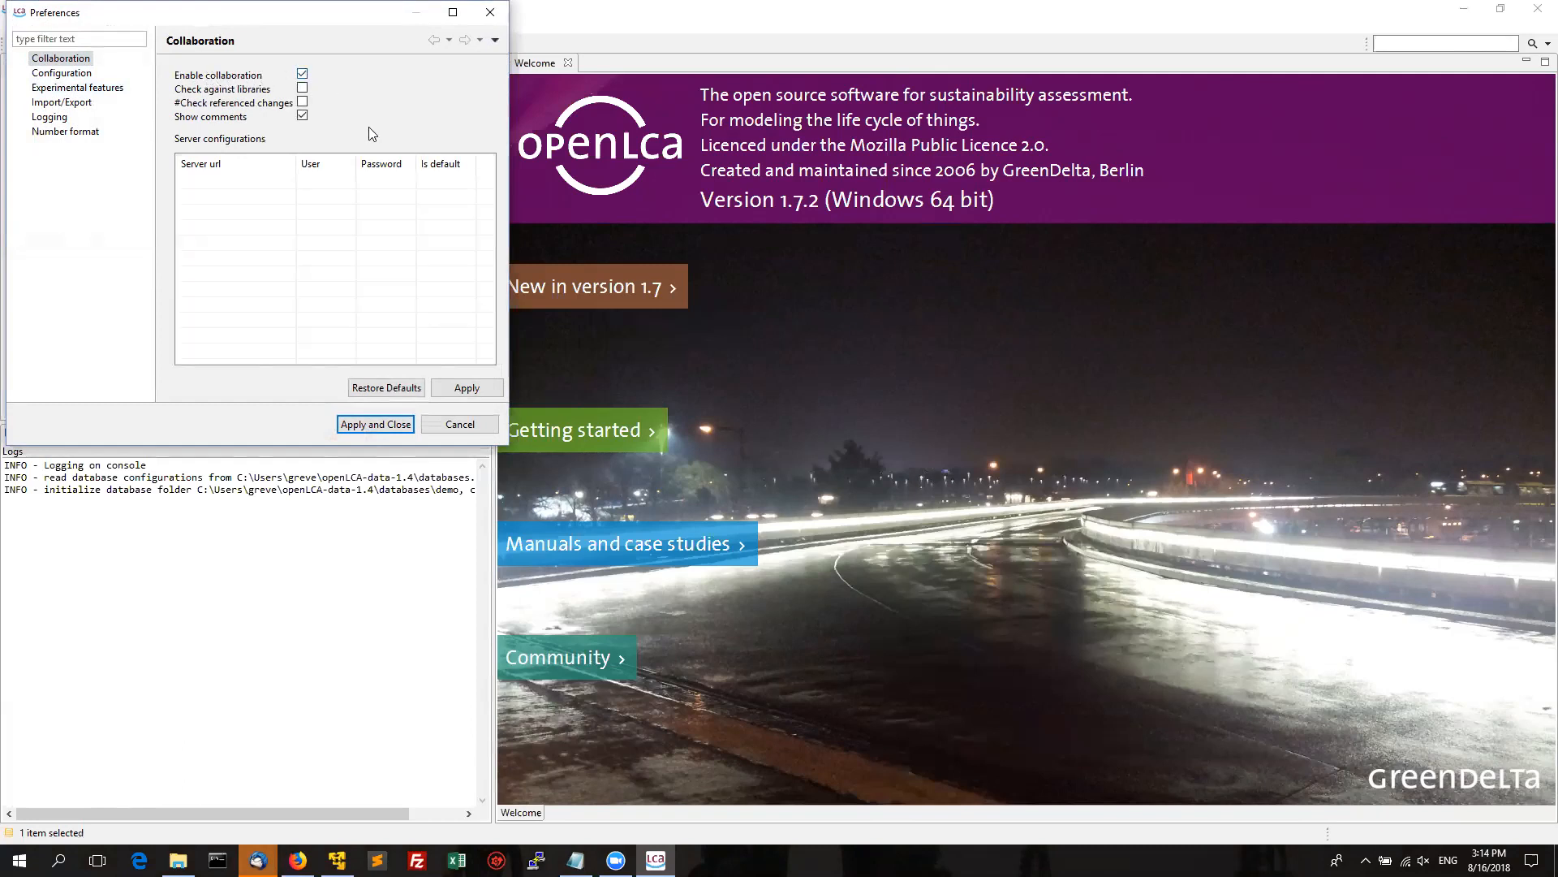
right_click(236, 199)
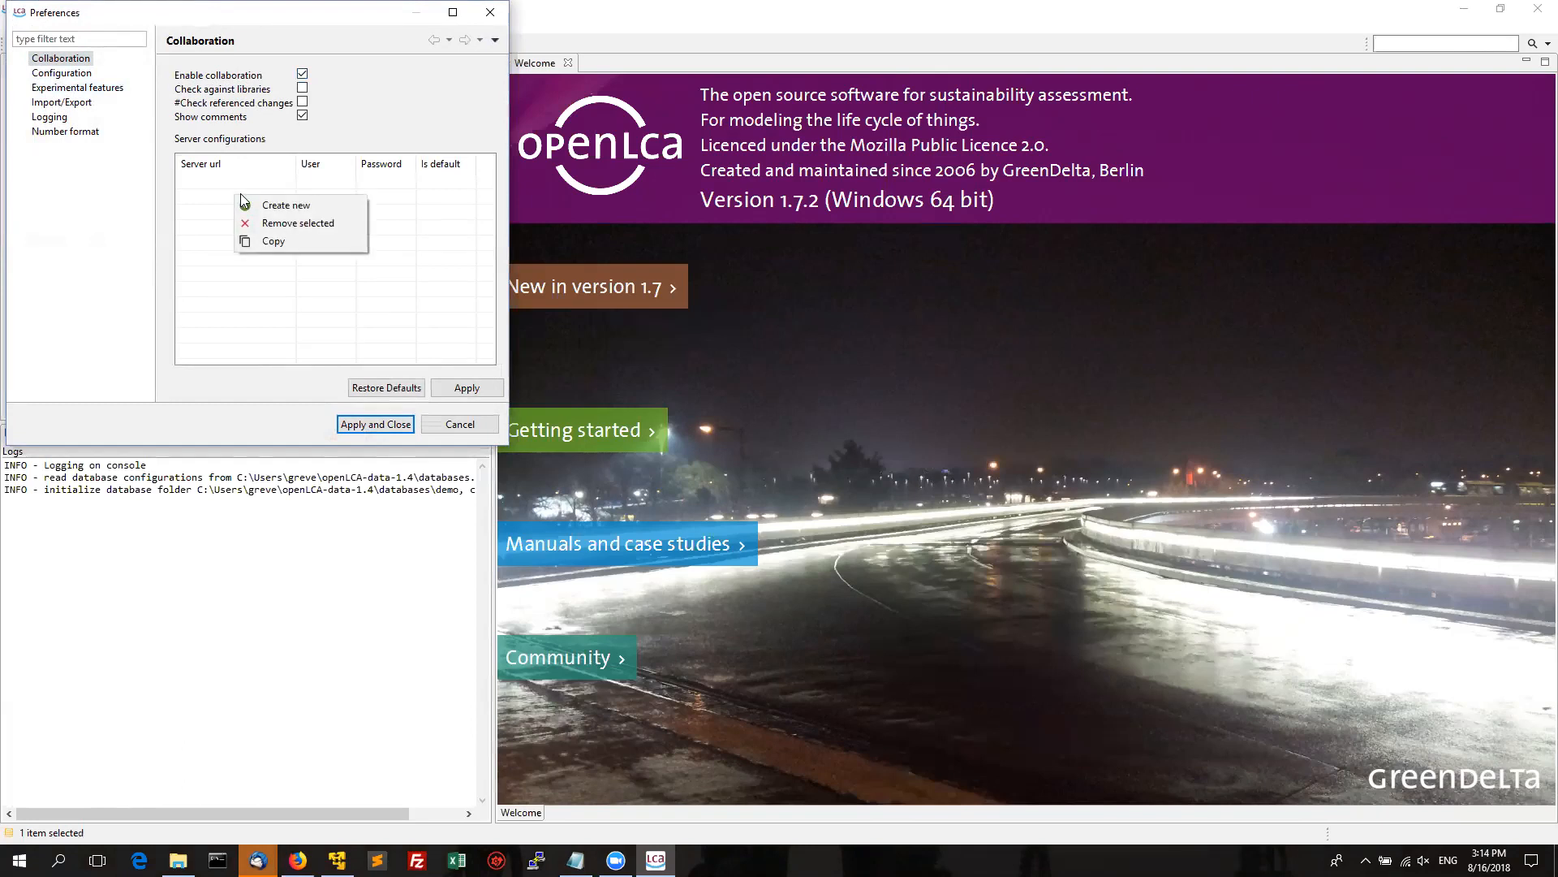
left_click(253, 205)
left_click(246, 180)
type("h")
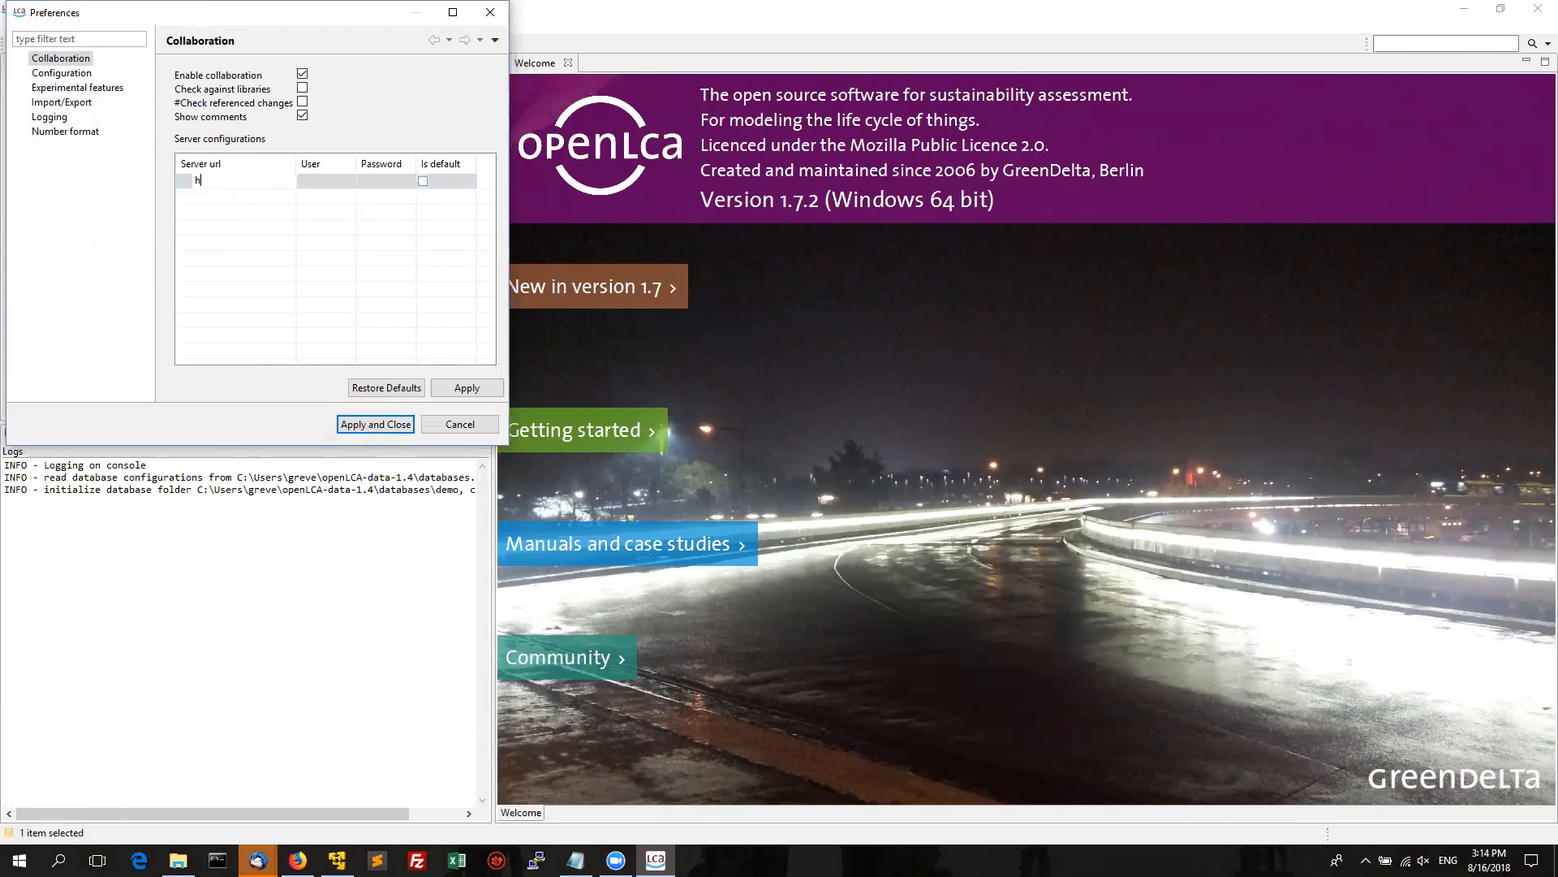
type("ttps://")
type("cloud")
type(".greendelt")
type("a.com/lca-col")
type("laboration")
key("Return")
Fill in the server's user name and account password and mark it as default.
left_click(332, 183)
type("grev")
key("Tab")
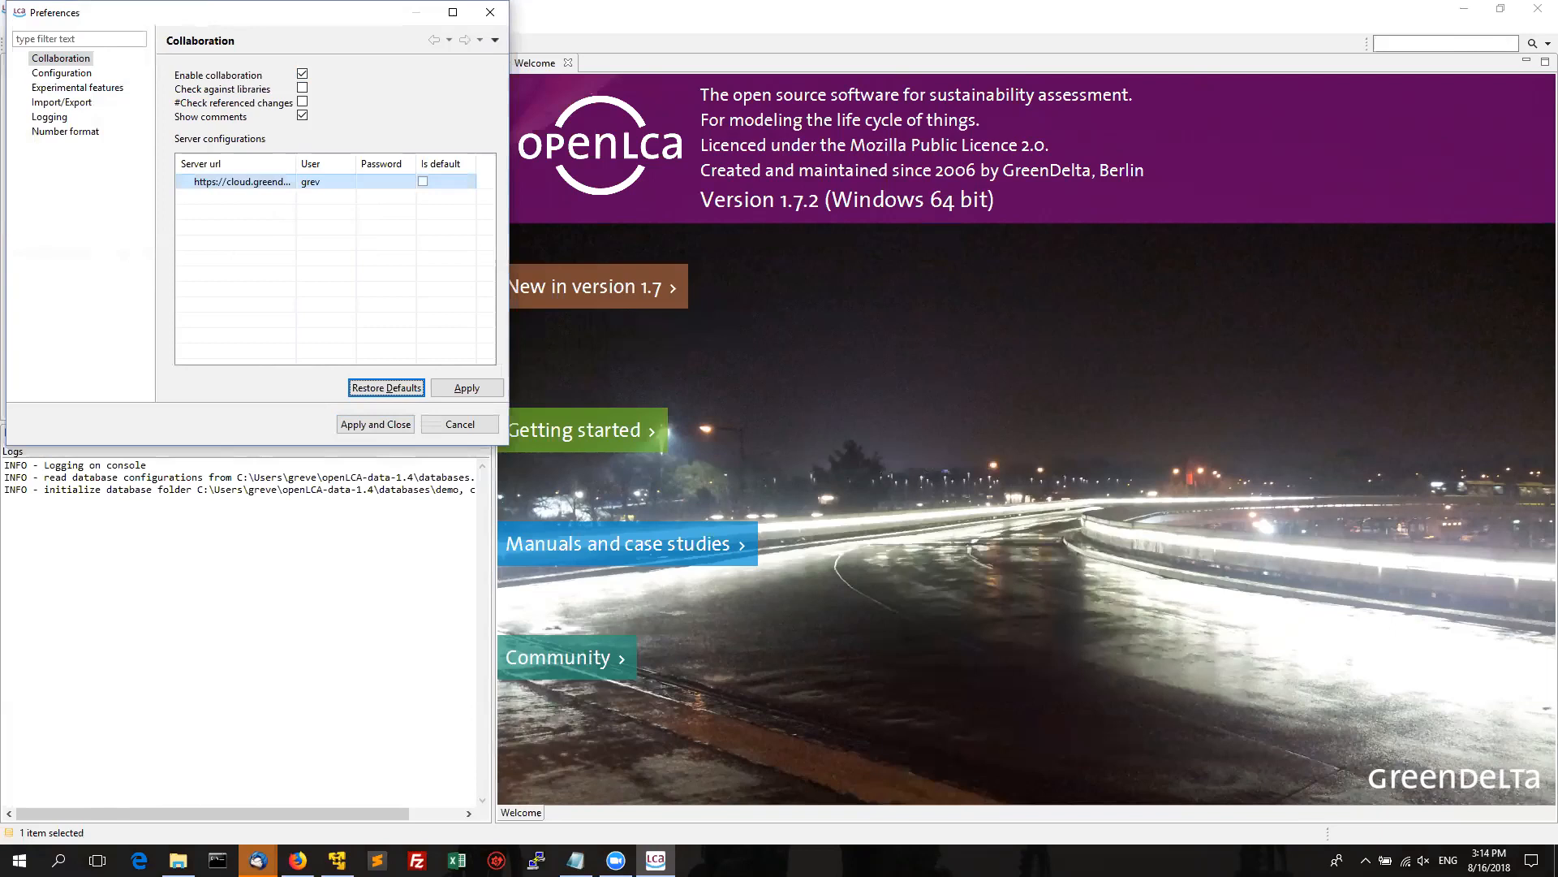
left_click(335, 183)
left_click(336, 183)
left_click(336, 177)
type("greve")
left_click(380, 182)
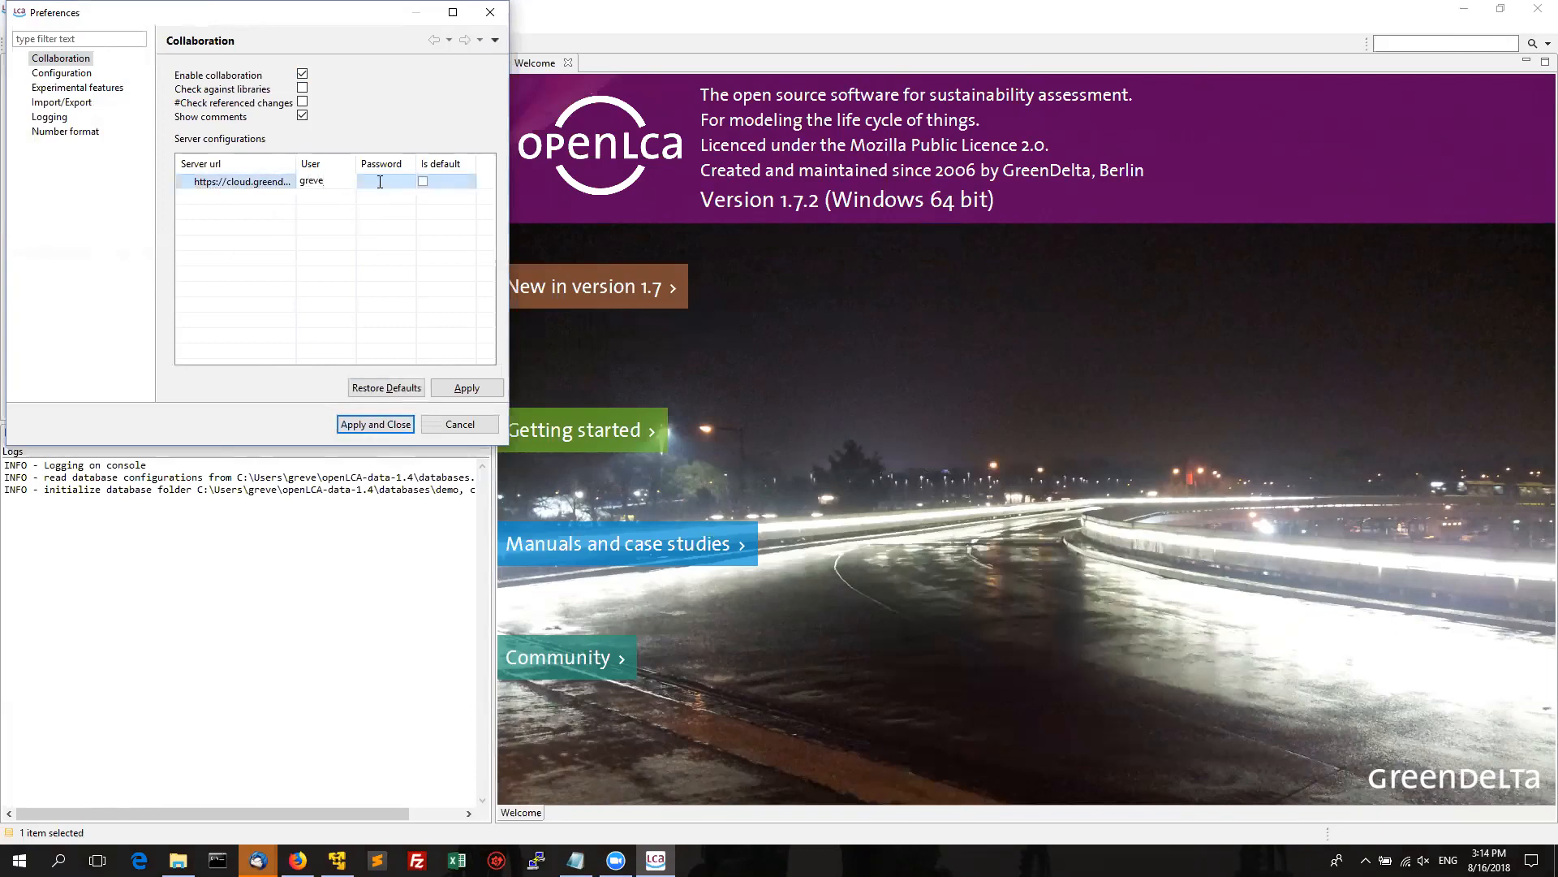
type("*********")
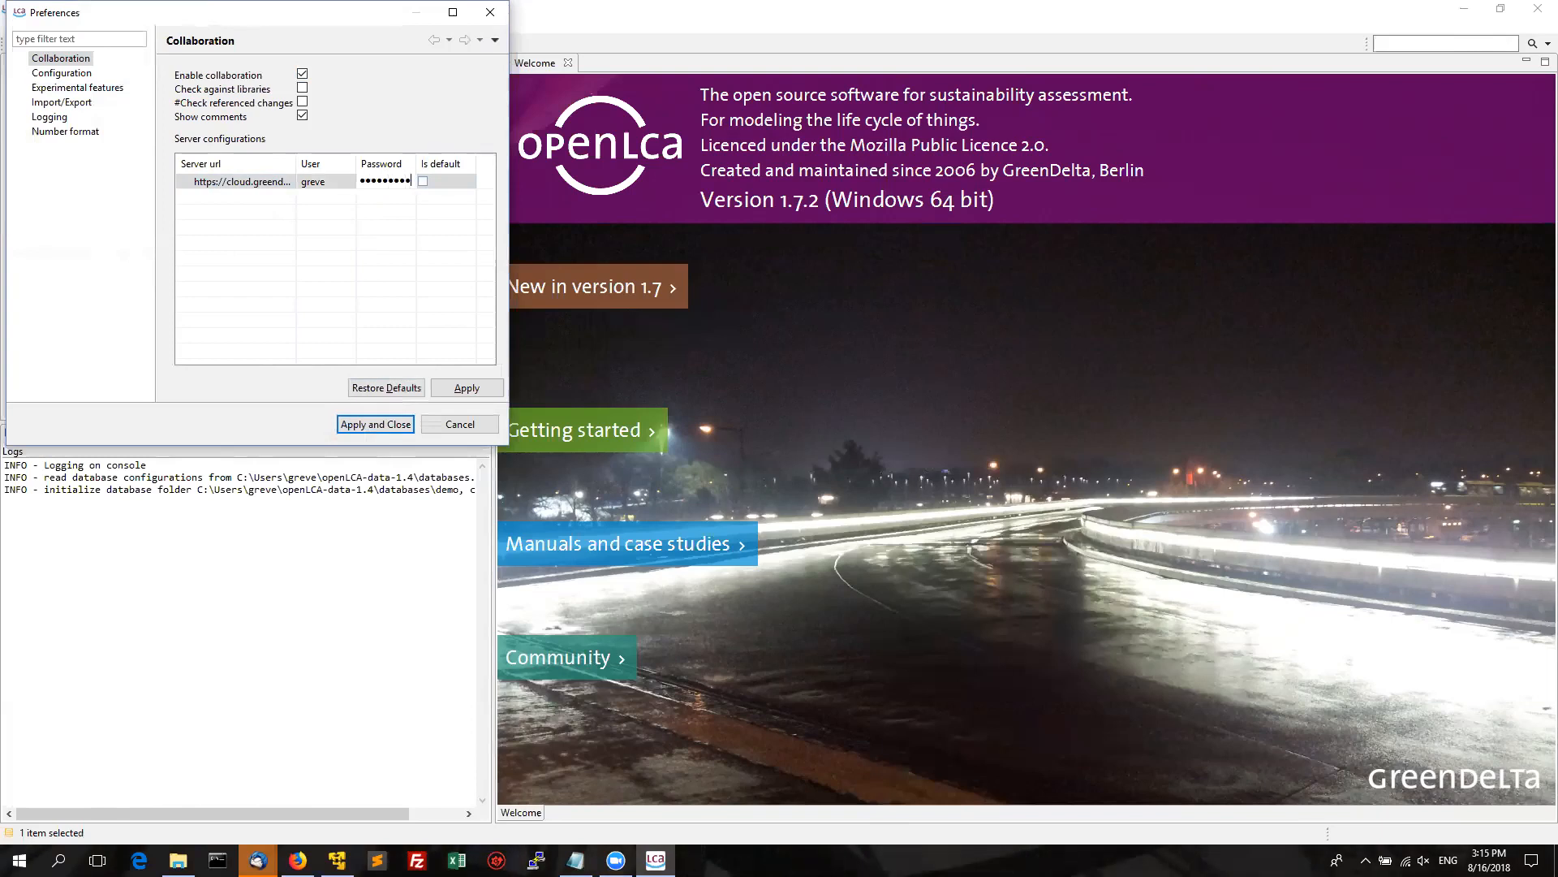
left_click(474, 230)
left_click(451, 184)
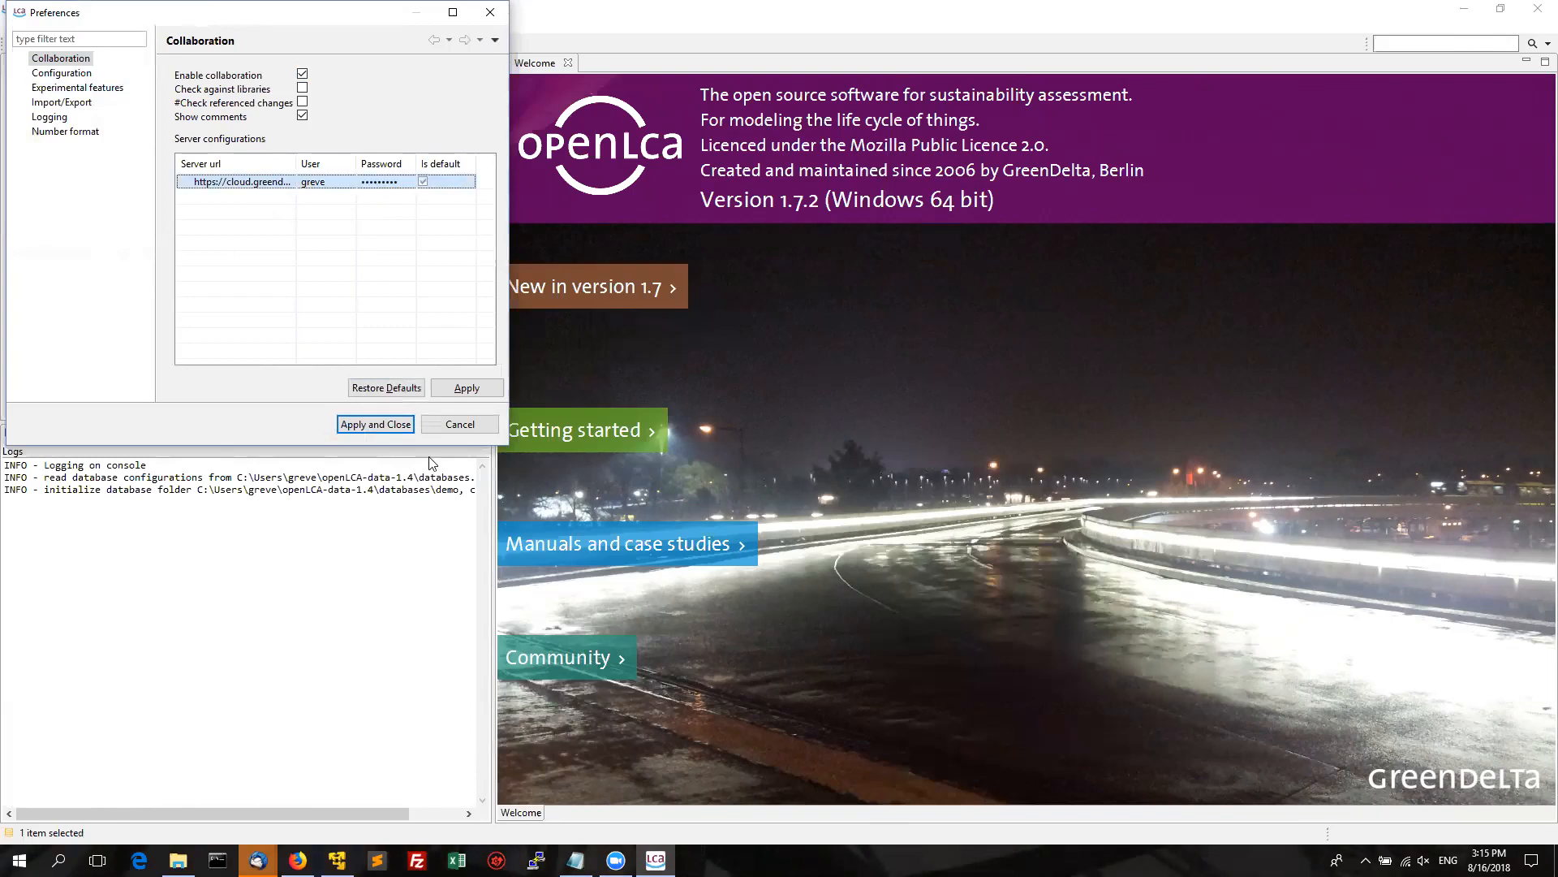
Apply the preferences and connect the demo database to the demonstration/webinar repository on the configured server.
left_click(393, 423)
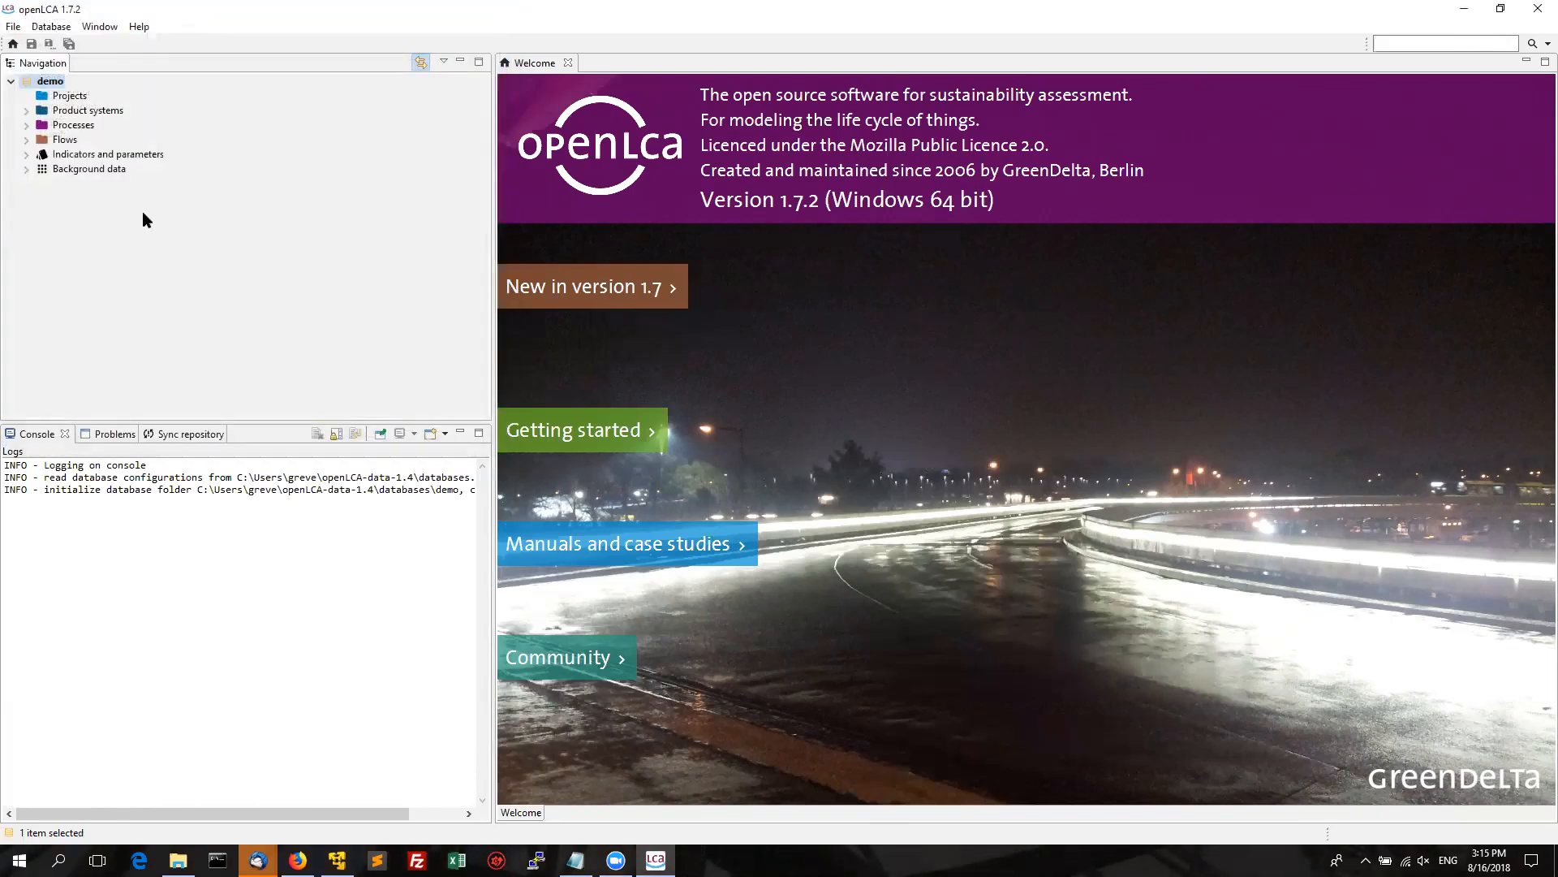
right_click(49, 83)
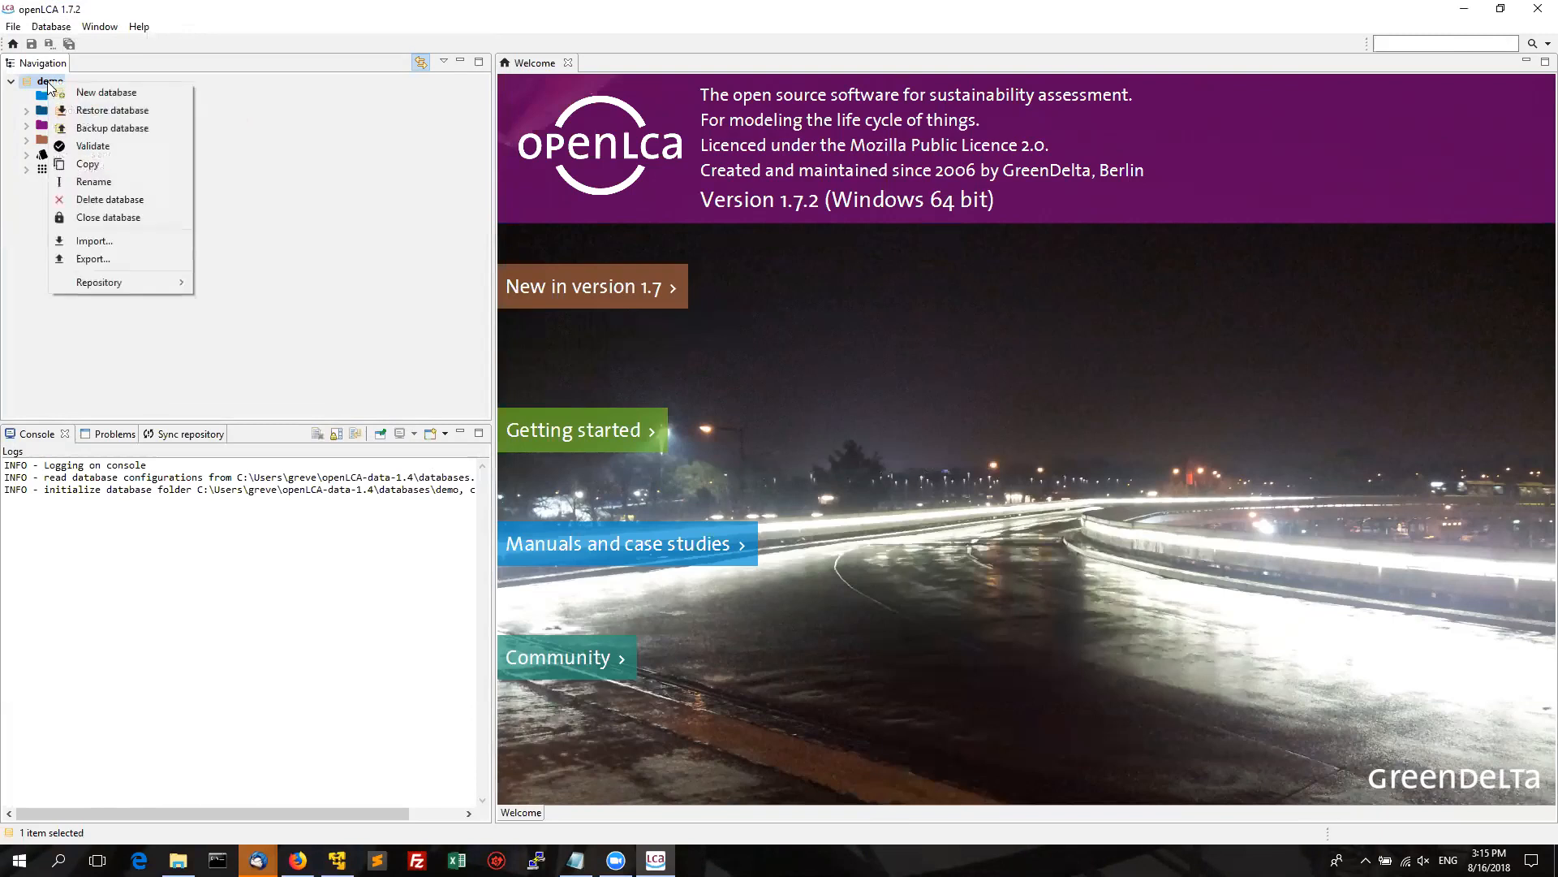
mouse_move(130, 286)
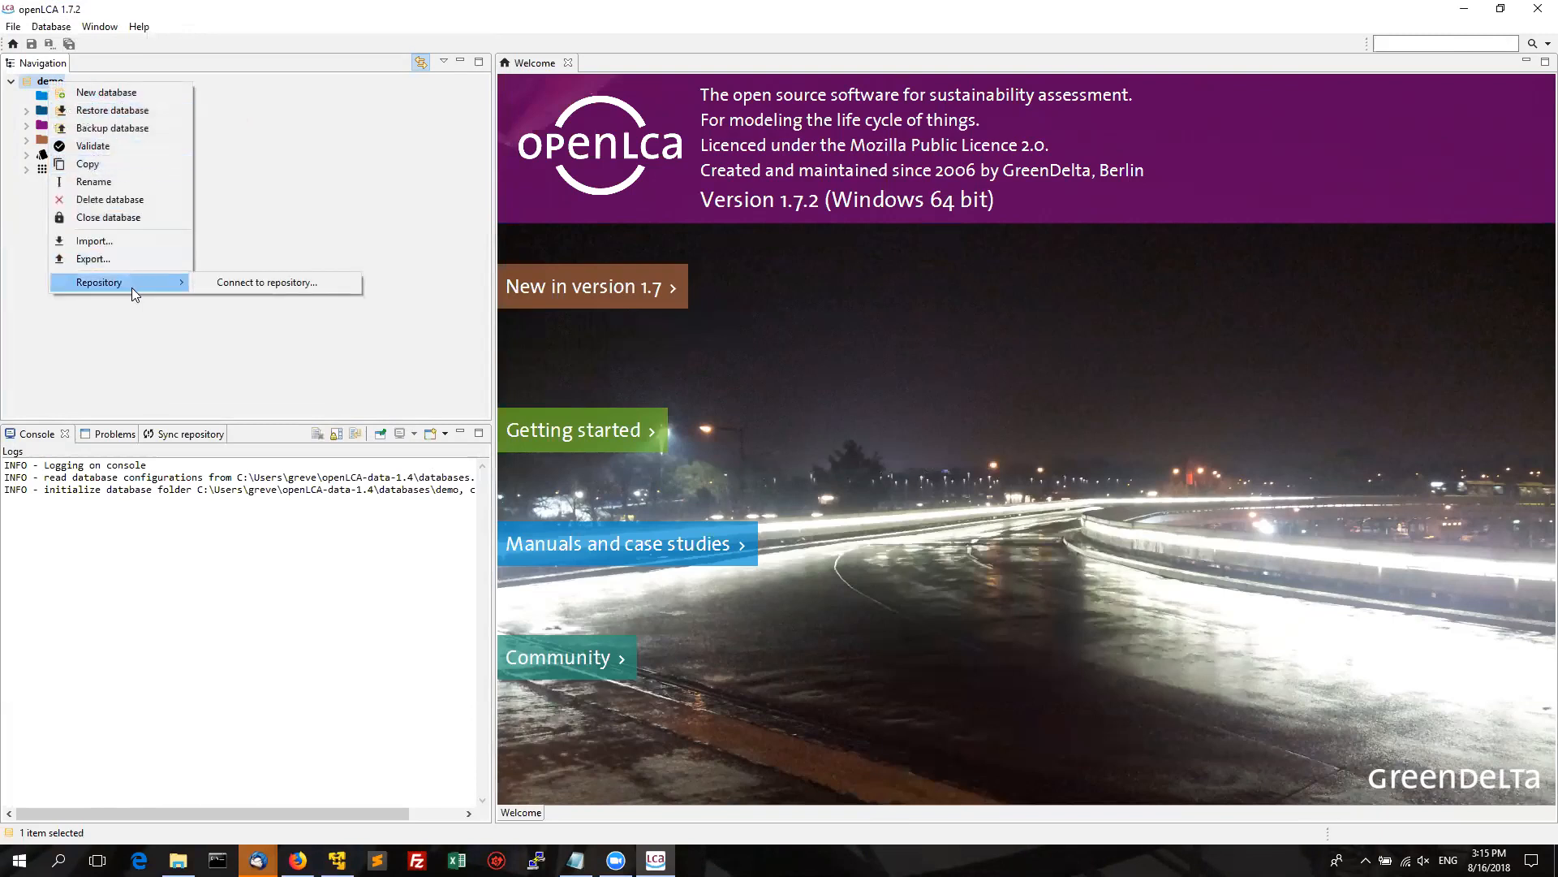
left_click(257, 283)
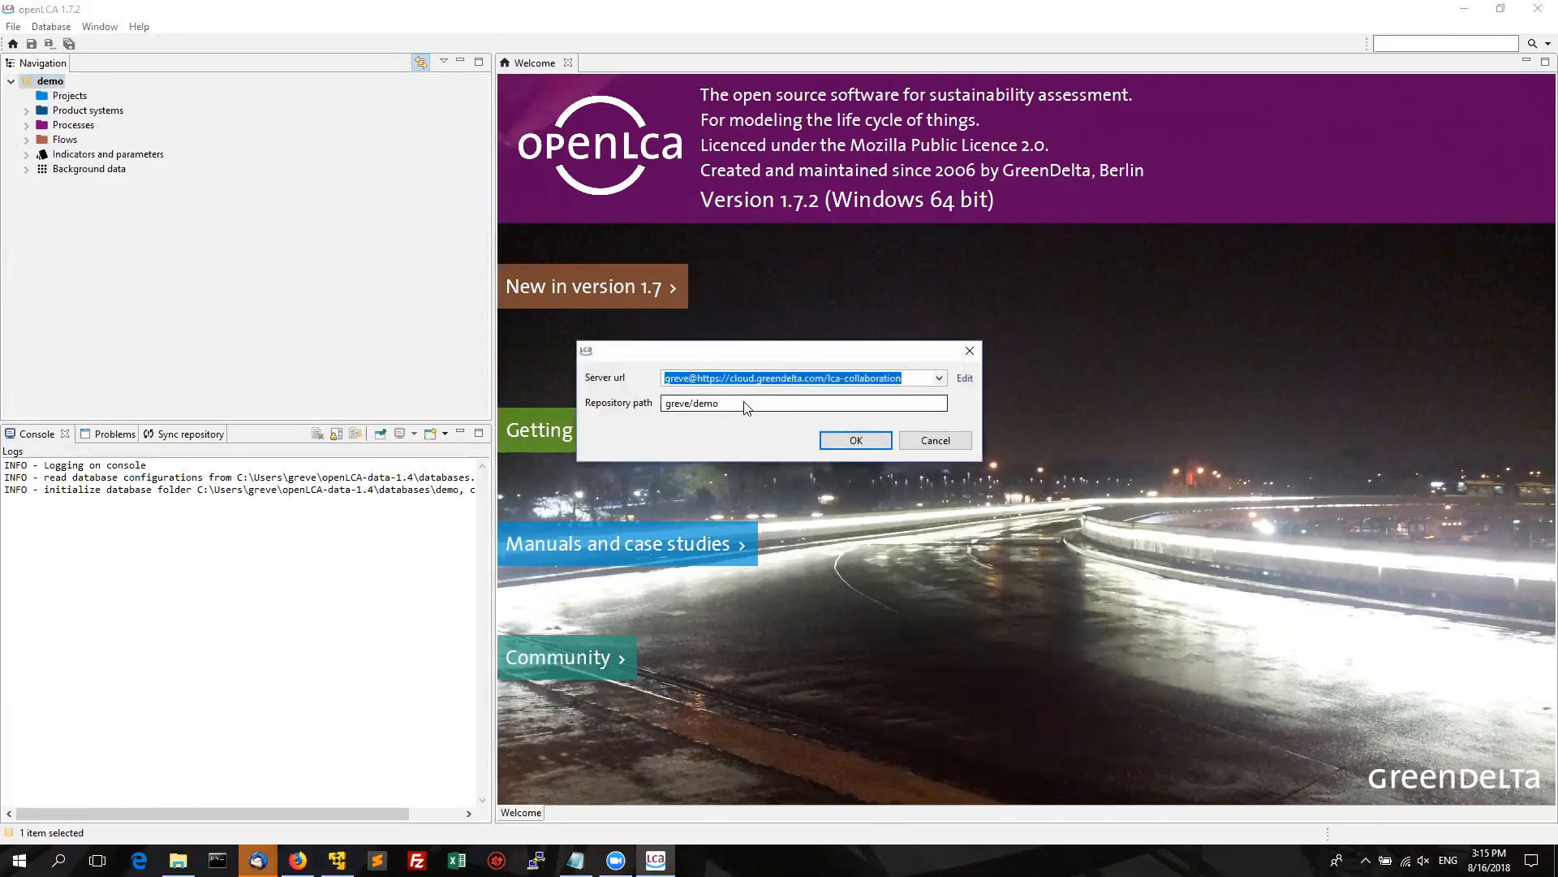
left_click(780, 379)
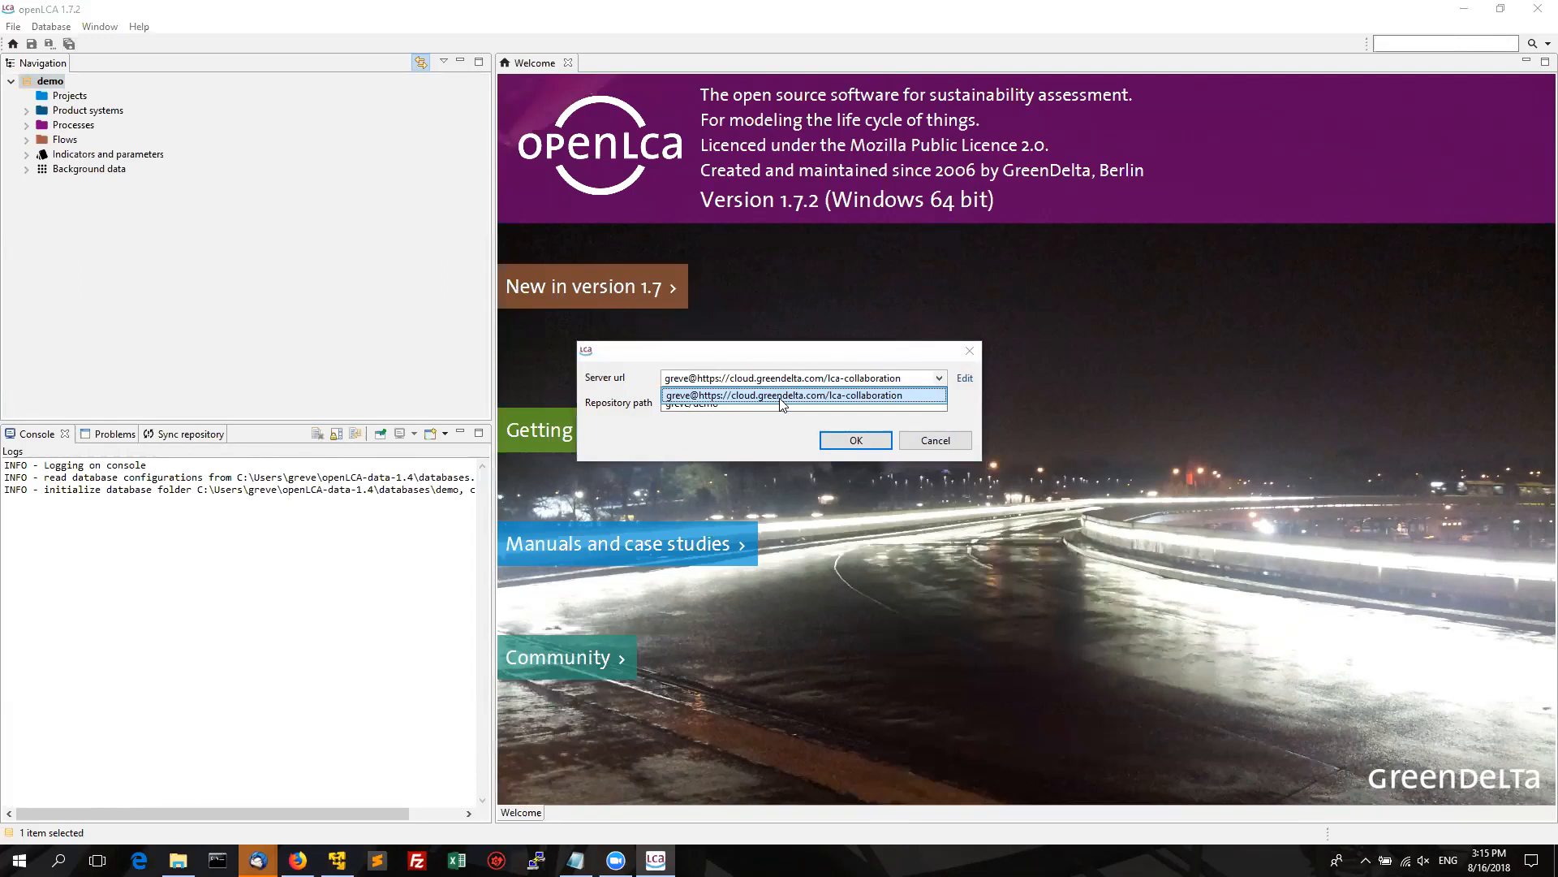
left_click(781, 398)
left_click(774, 403)
double_click(775, 406)
type("dem")
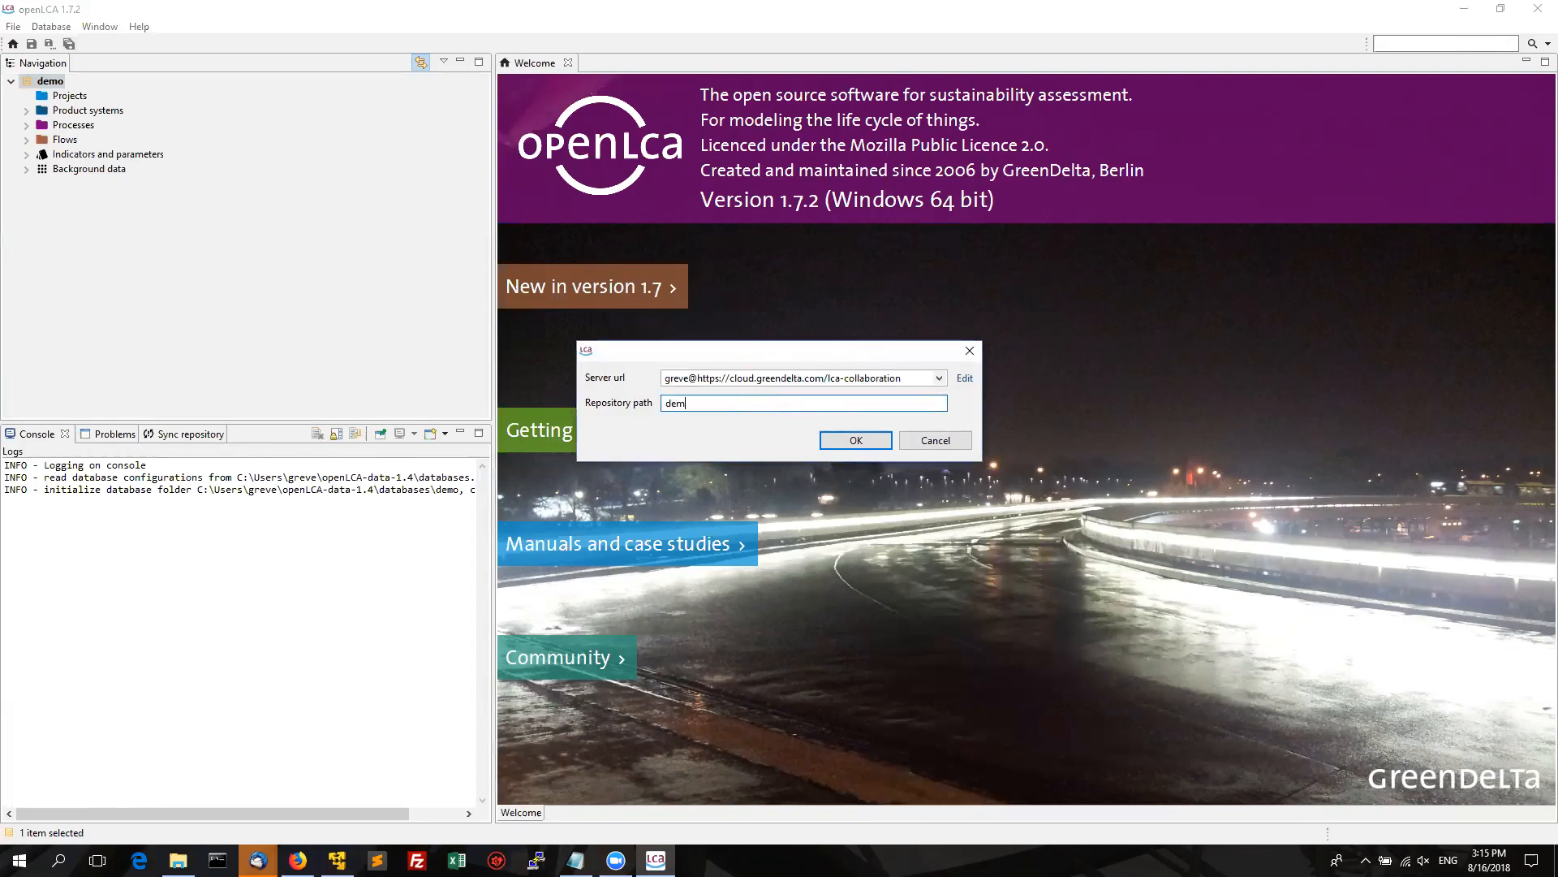
type("onstration/webinar")
left_click(856, 440)
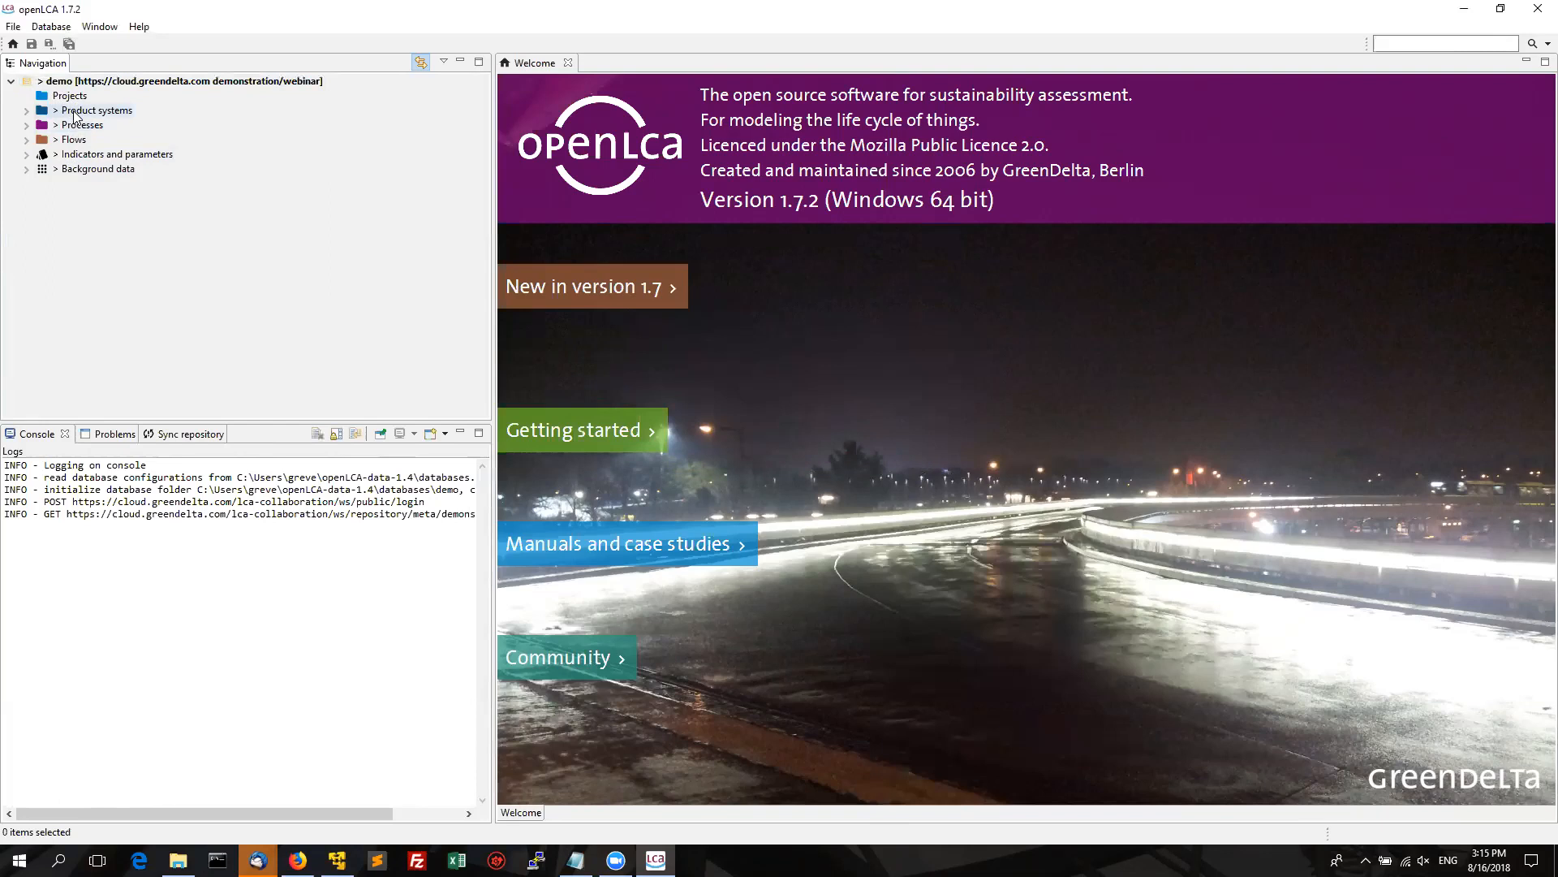
Expand Product systems and Case Study Car Transportation to reveal the Transport person diesel car system.
left_click(27, 111)
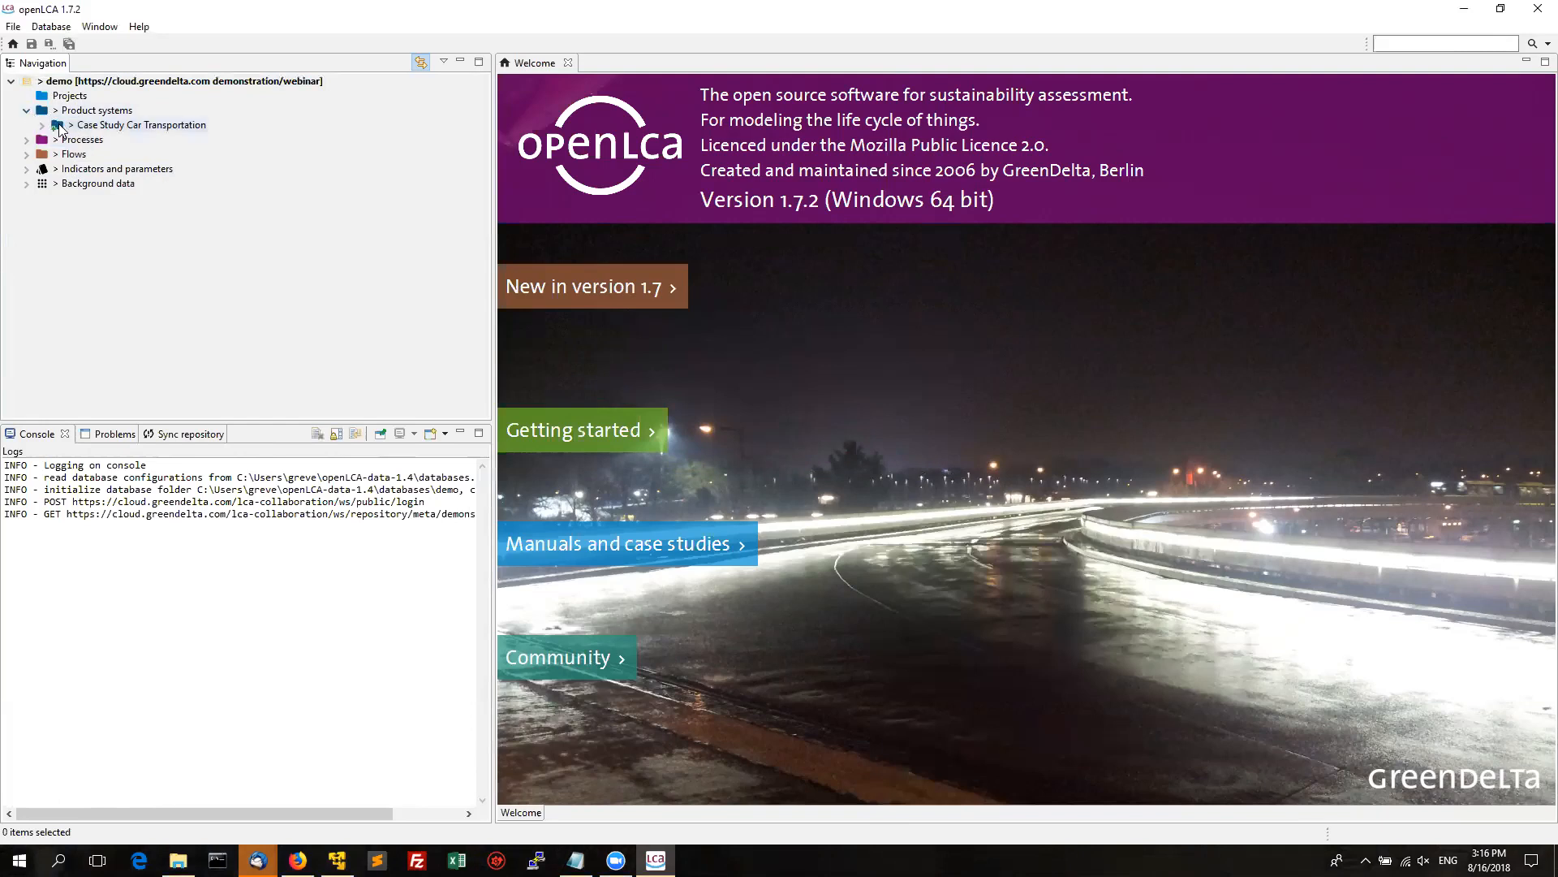
left_click(43, 126)
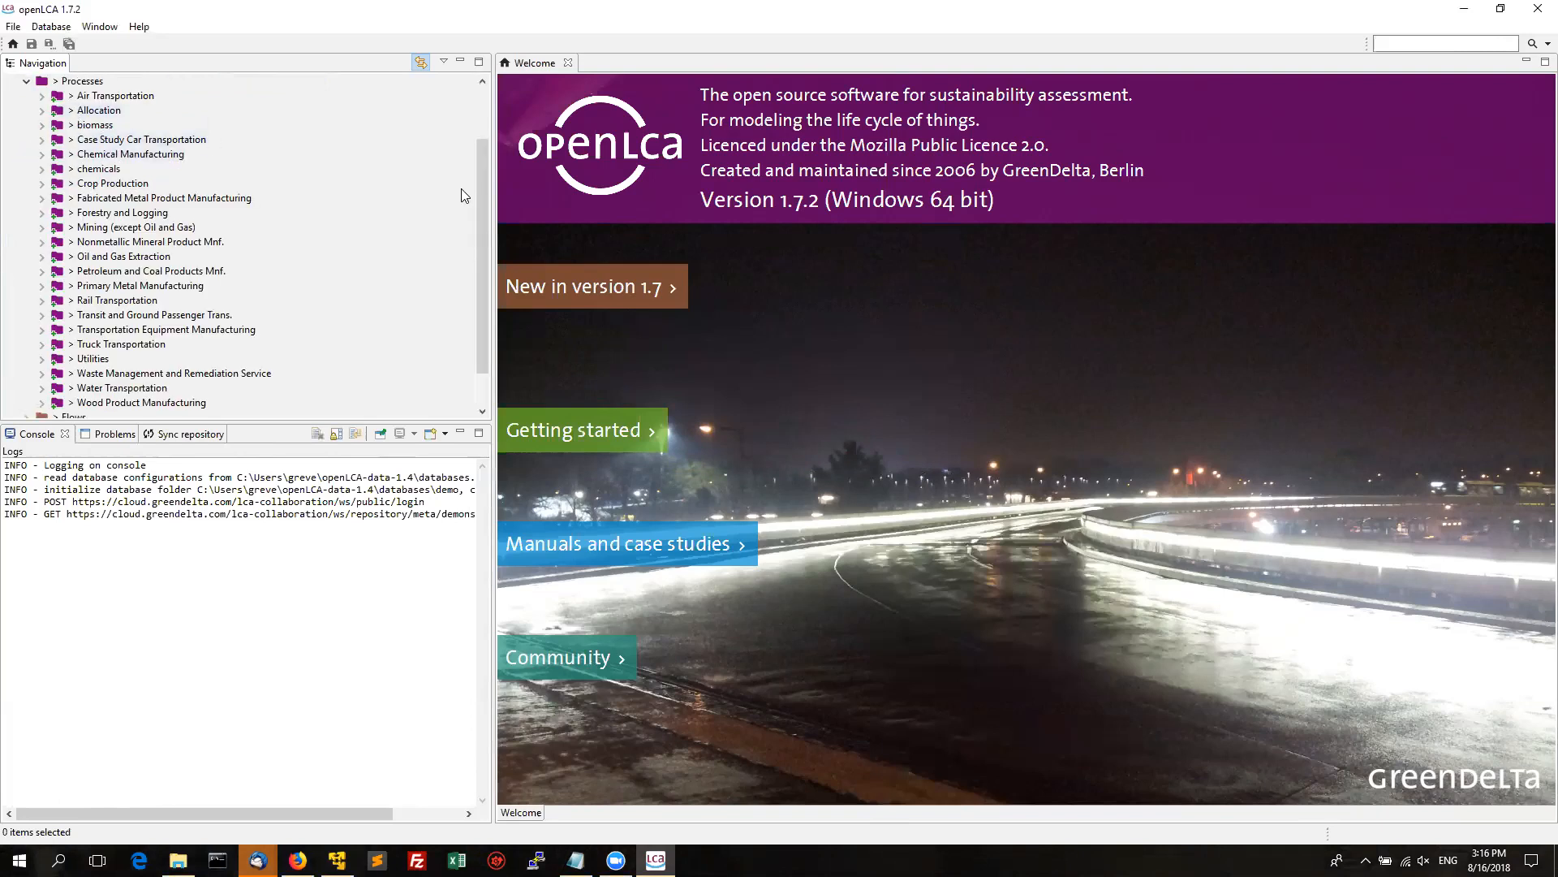
left_click_drag(478, 189, 476, 119)
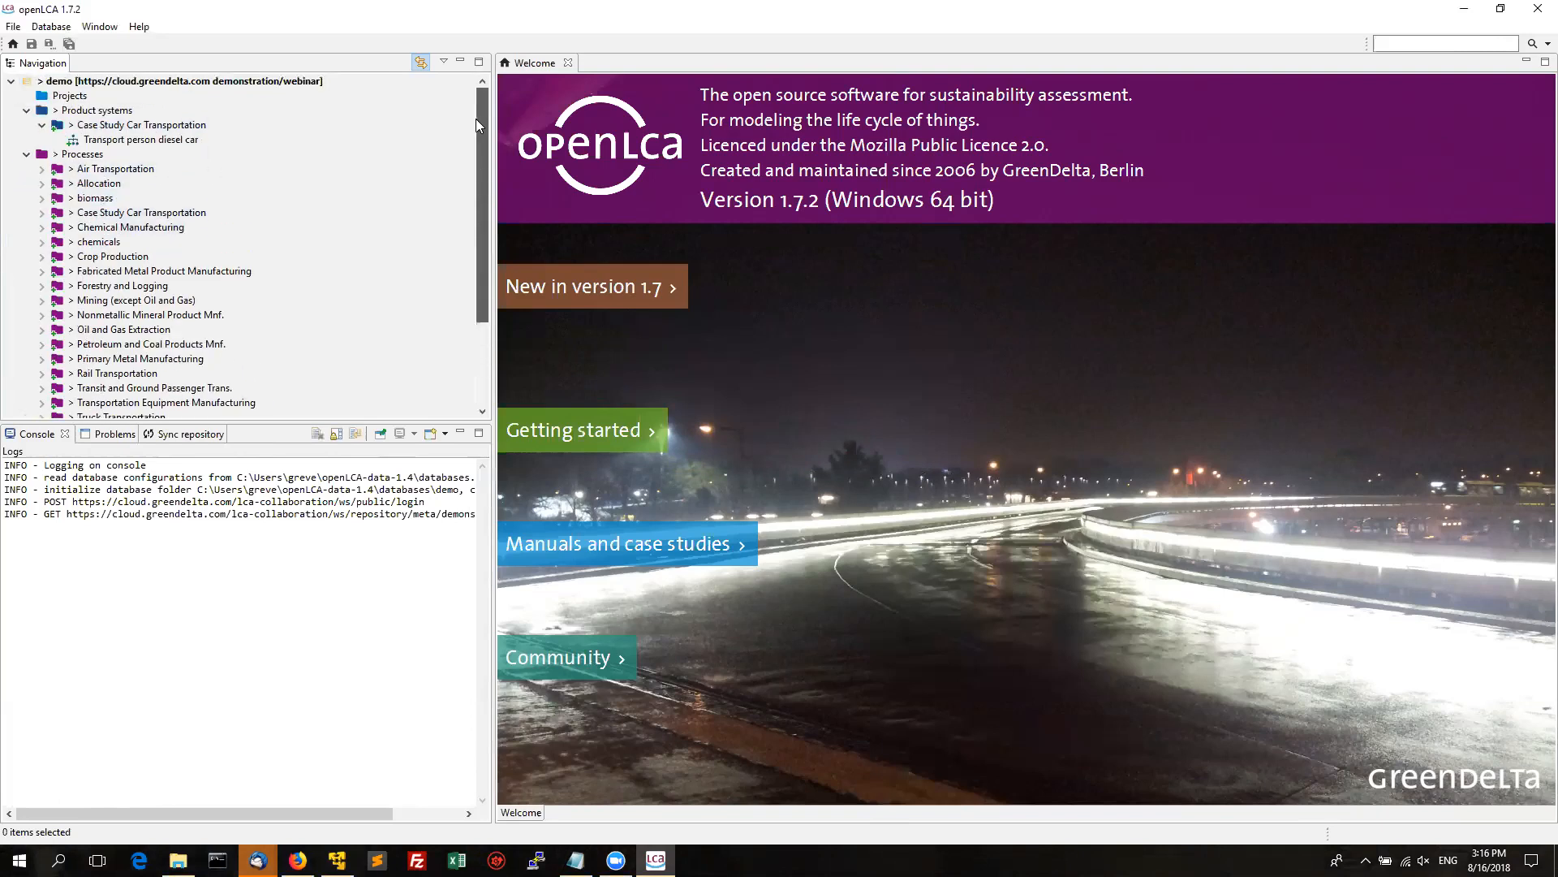
Open the Commit dialog for the demo database from its Repository menu.
right_click(234, 82)
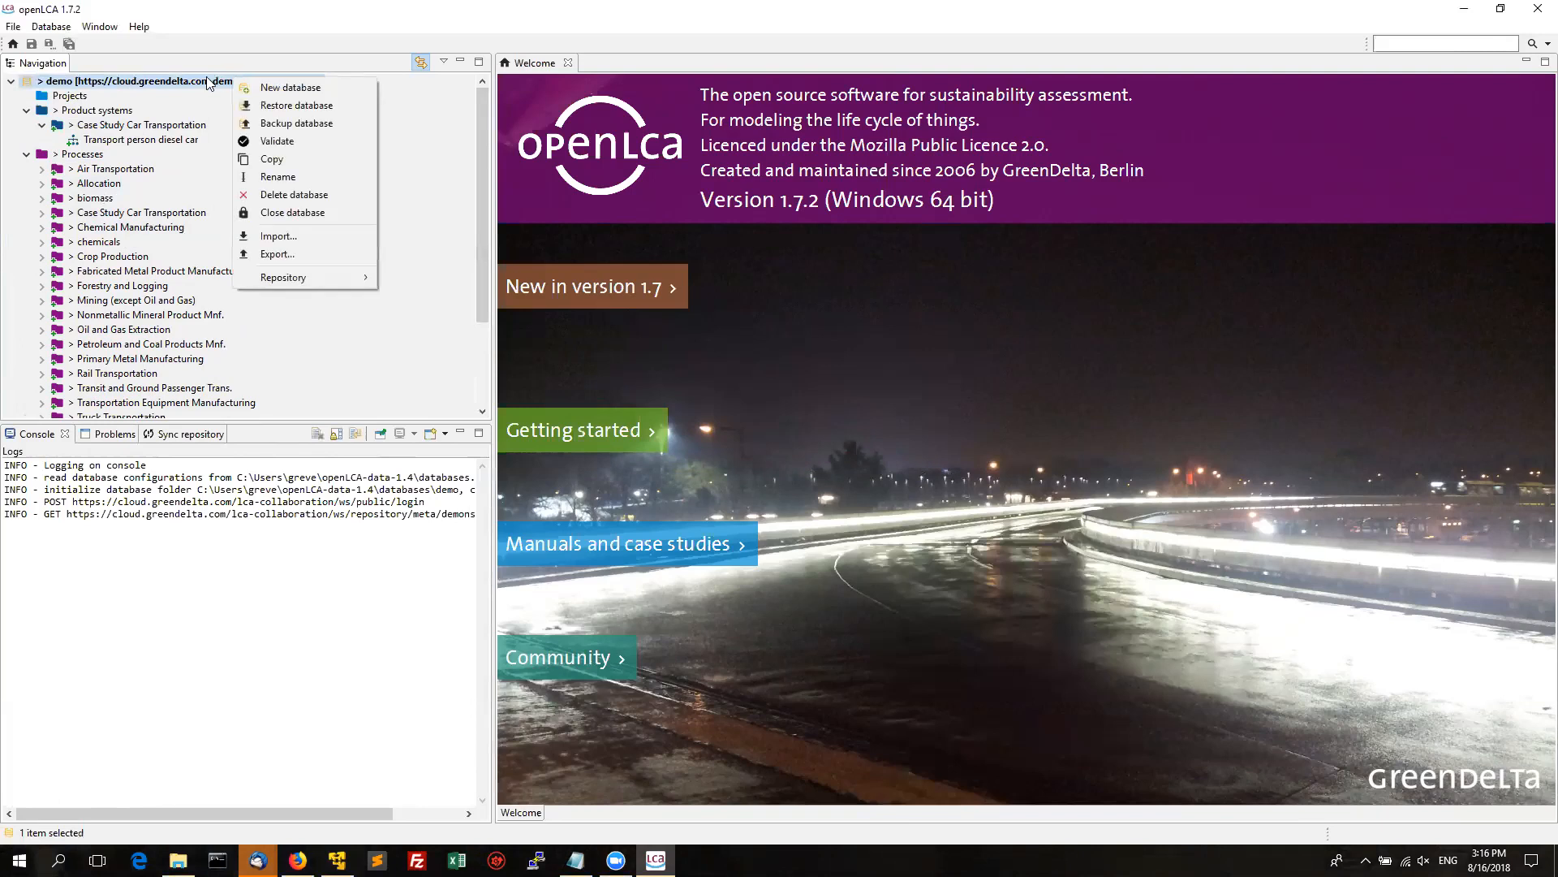
left_click(304, 279)
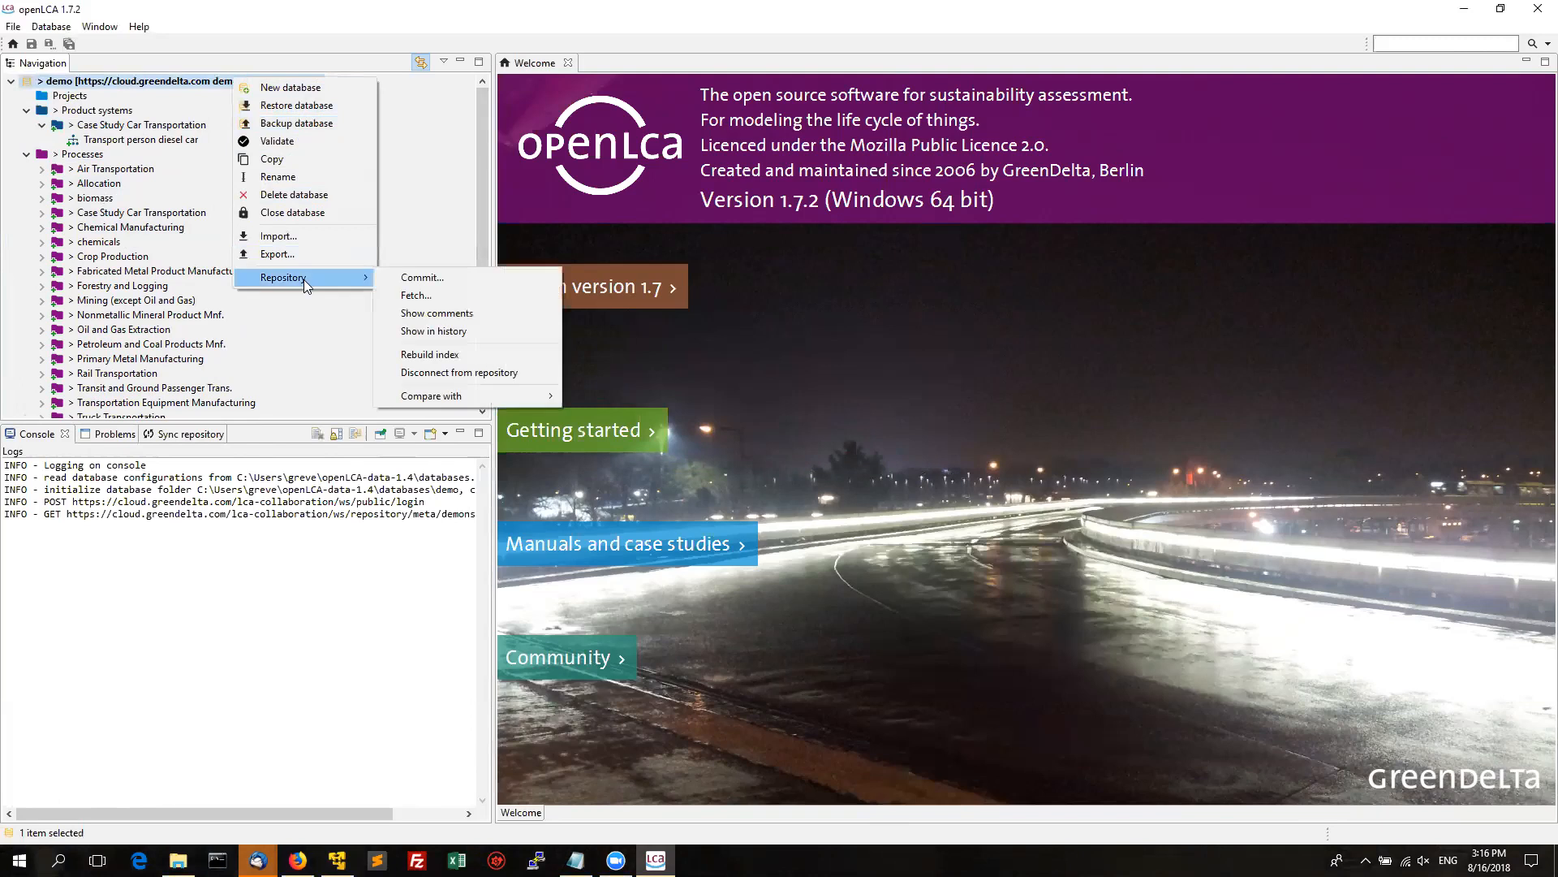
left_click(442, 284)
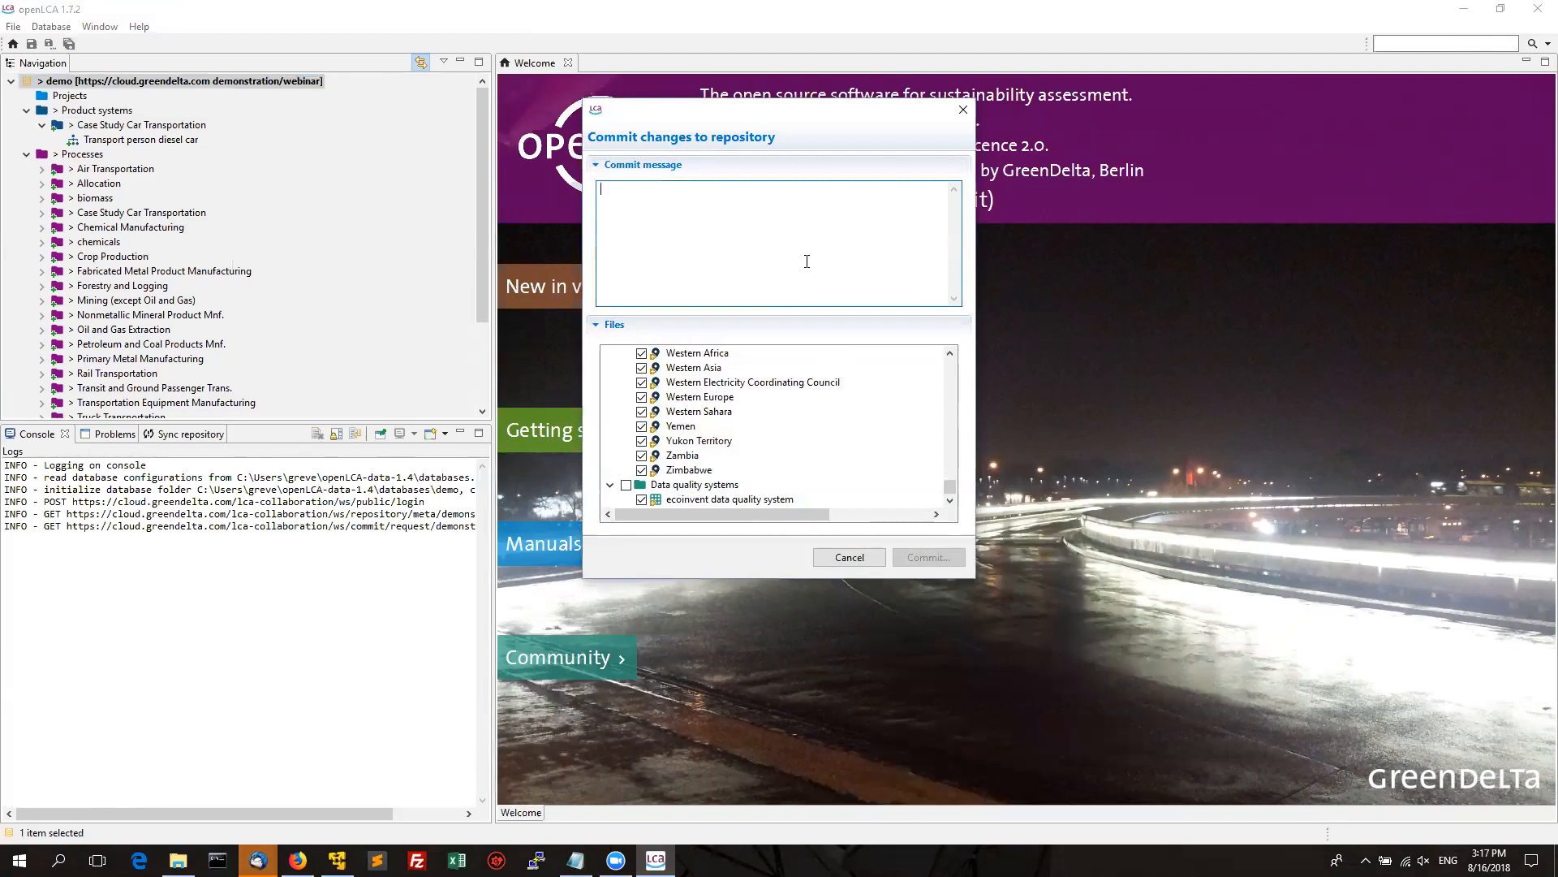
Commit the demo database's changes with the message 'Initial check-in'.
type("I")
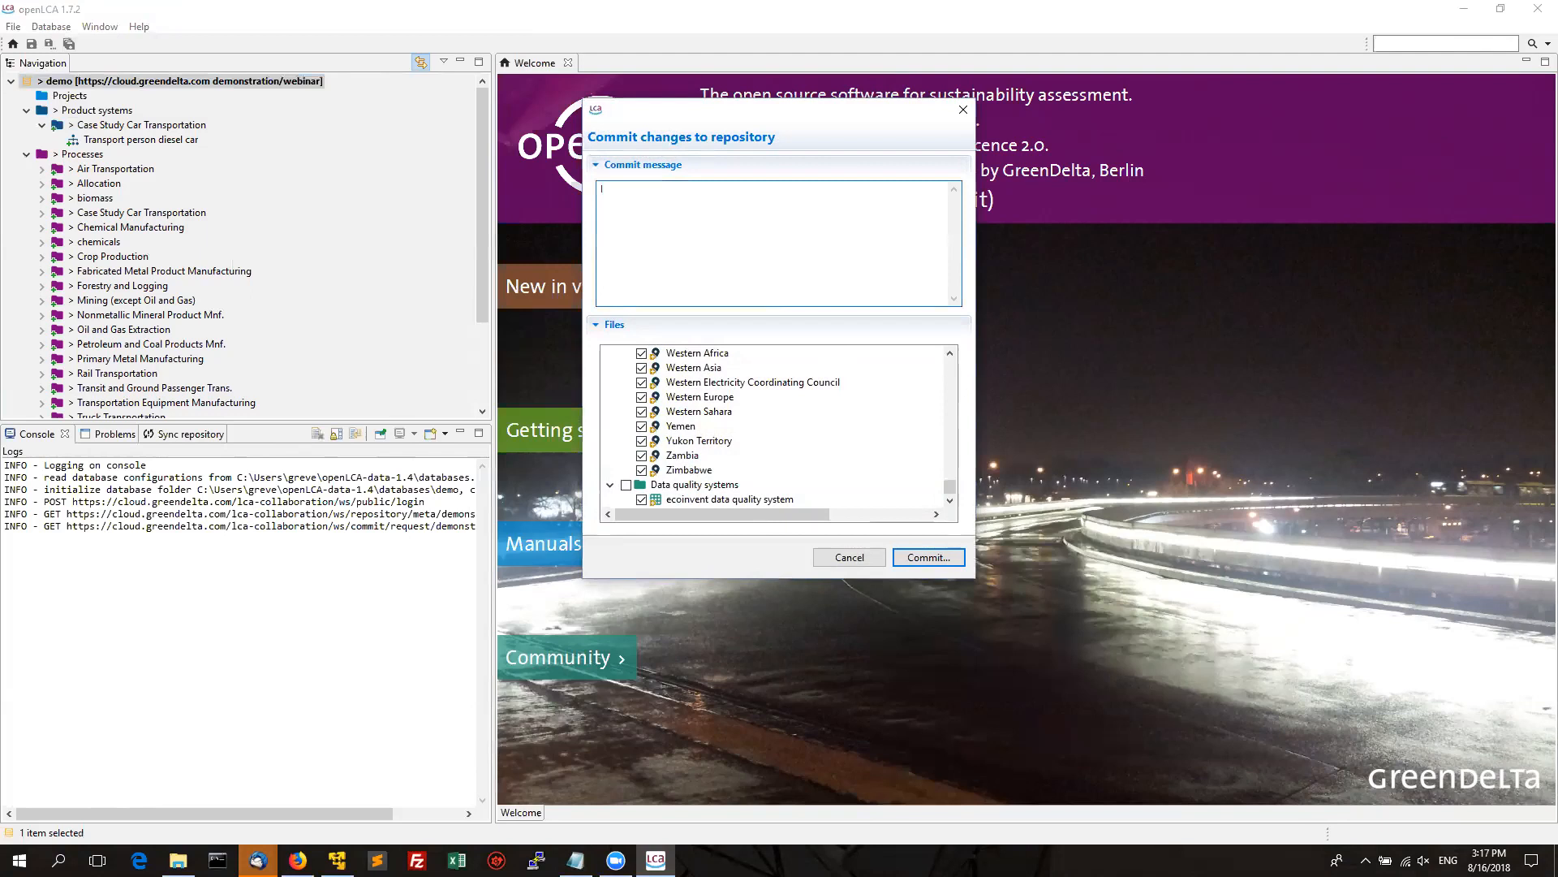
type("nitial check-in")
left_click(934, 559)
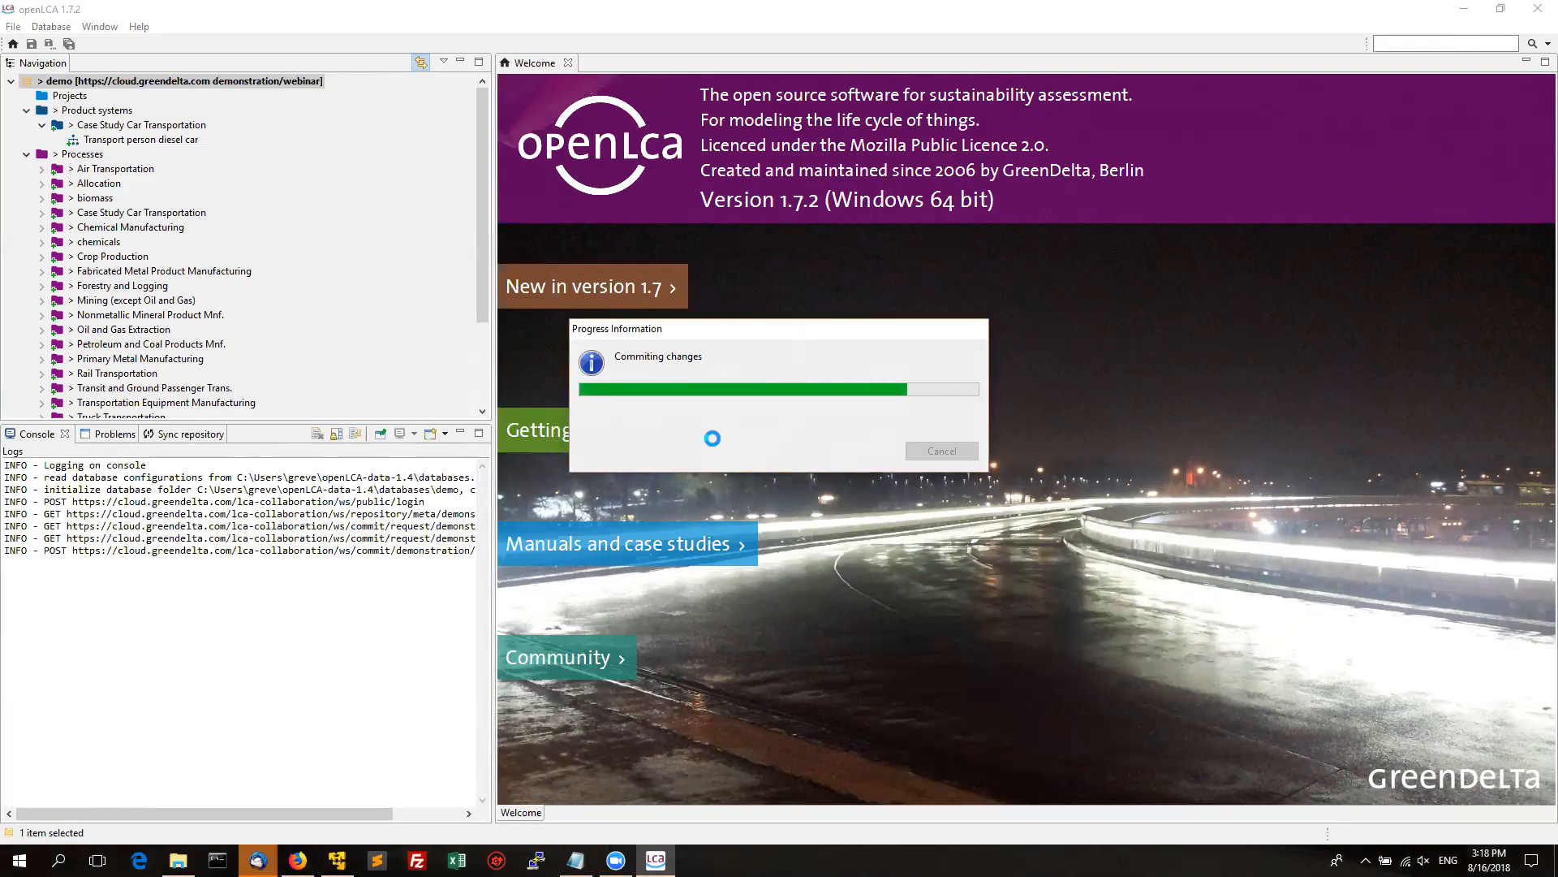
Wait for the initial check-in commit to finish so the demo folders lose their change markers.
mouse_move(576, 859)
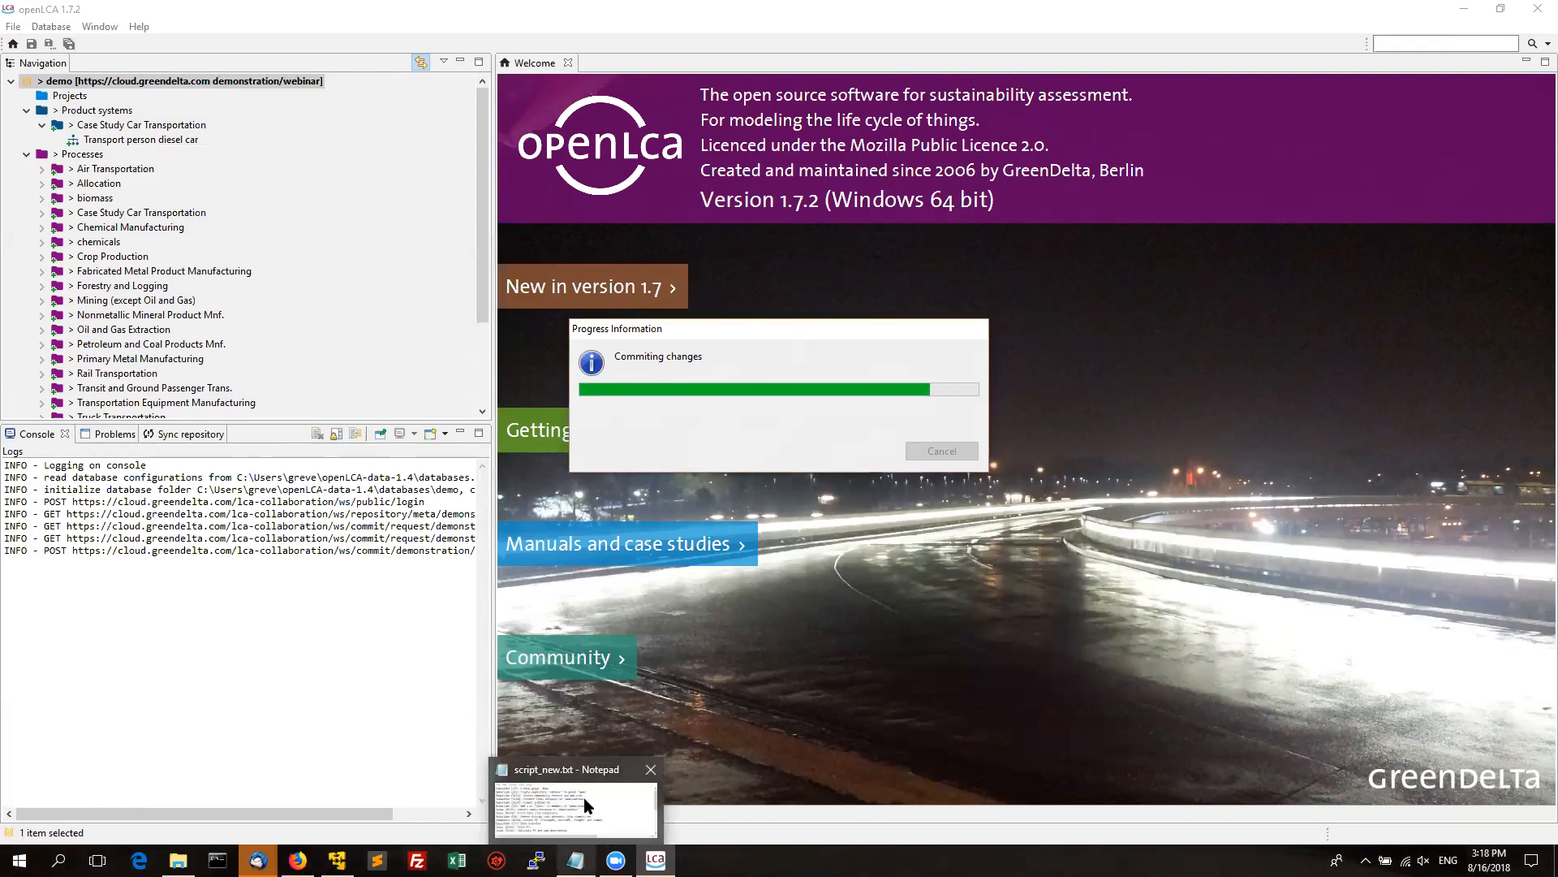
mouse_move(582, 798)
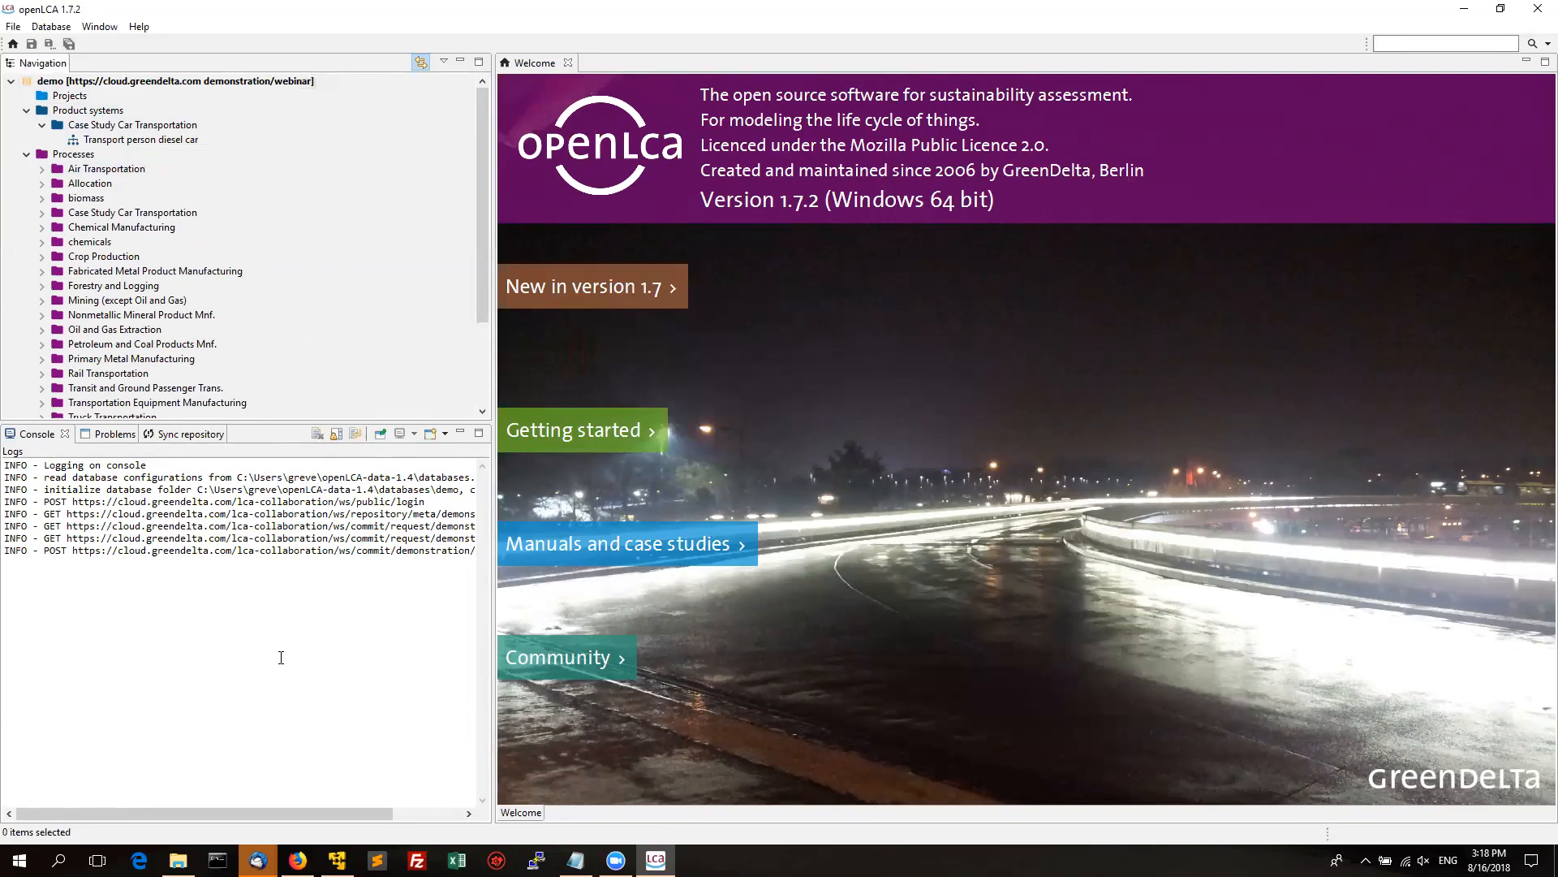
Open the online demonstration/webinar repository, list its data sets, then view its Members page.
mouse_move(298, 860)
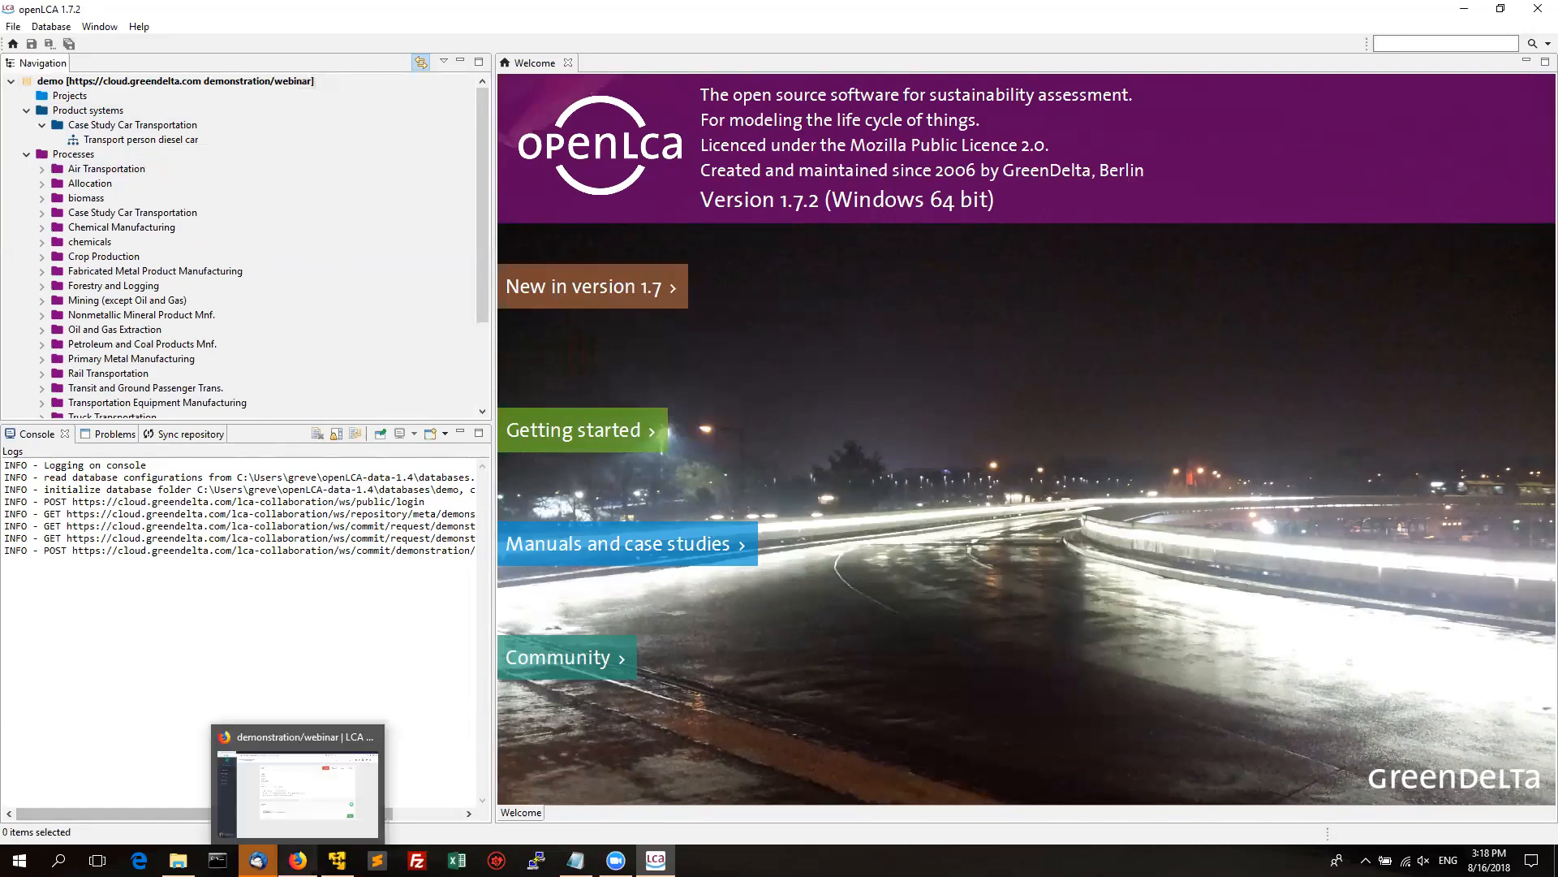
left_click(307, 800)
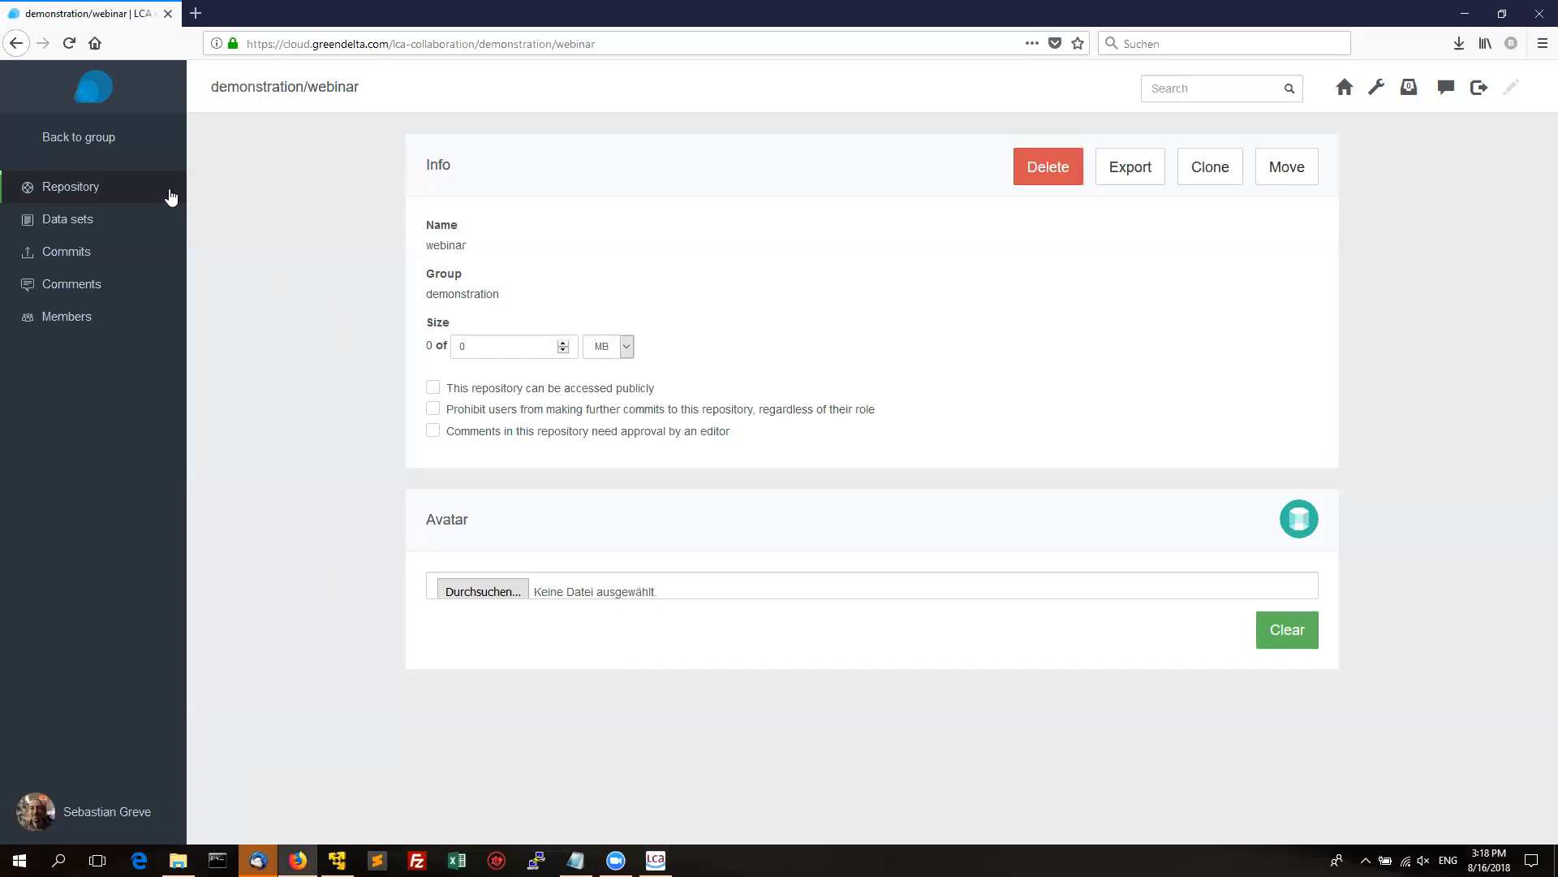
left_click(65, 219)
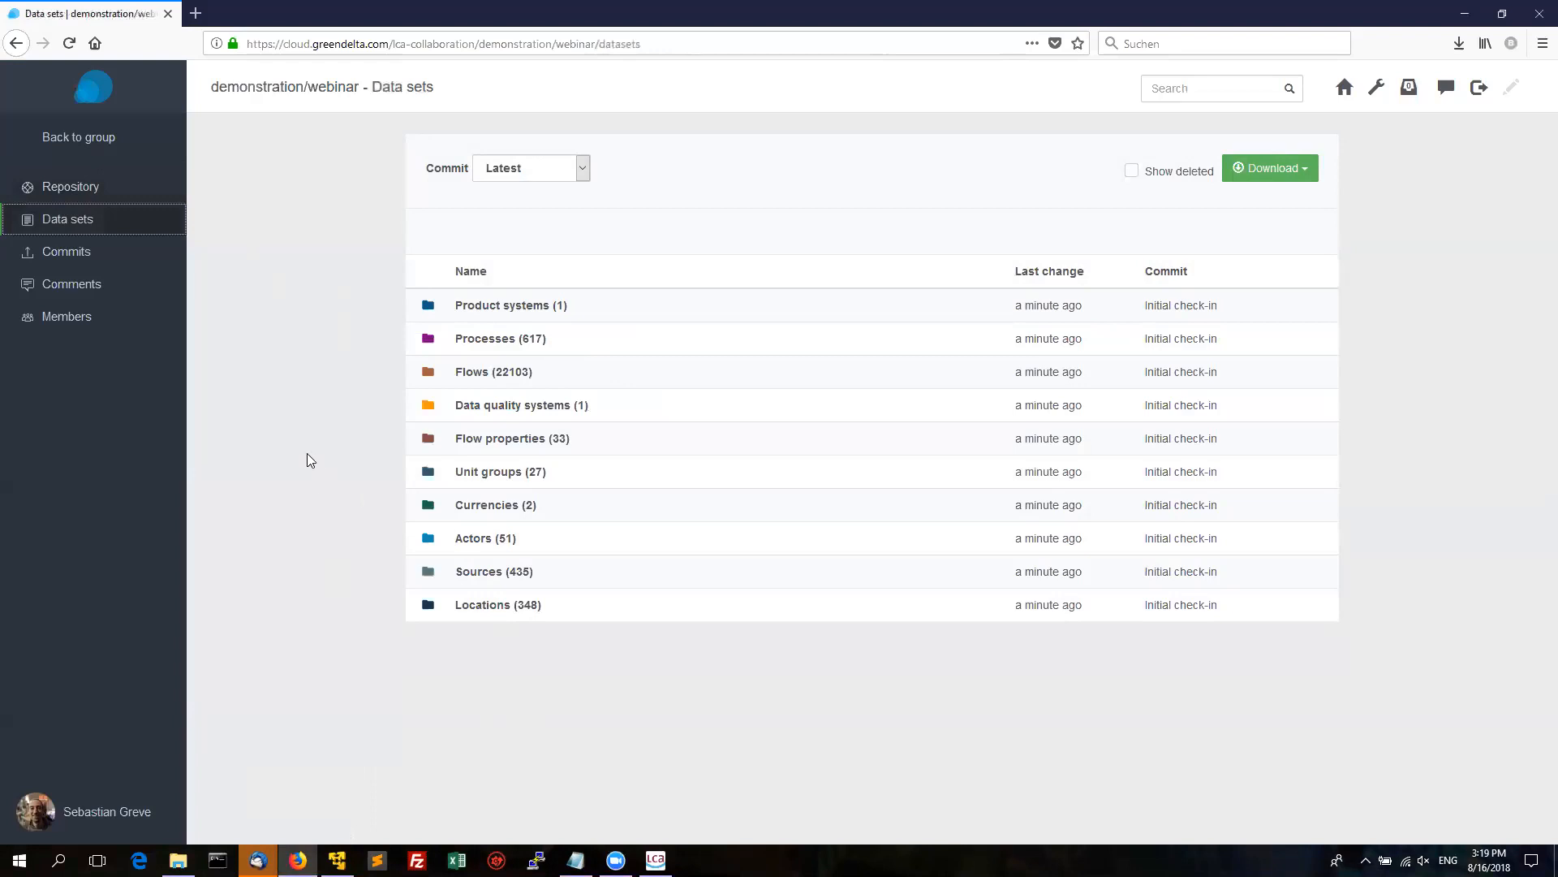
left_click(96, 325)
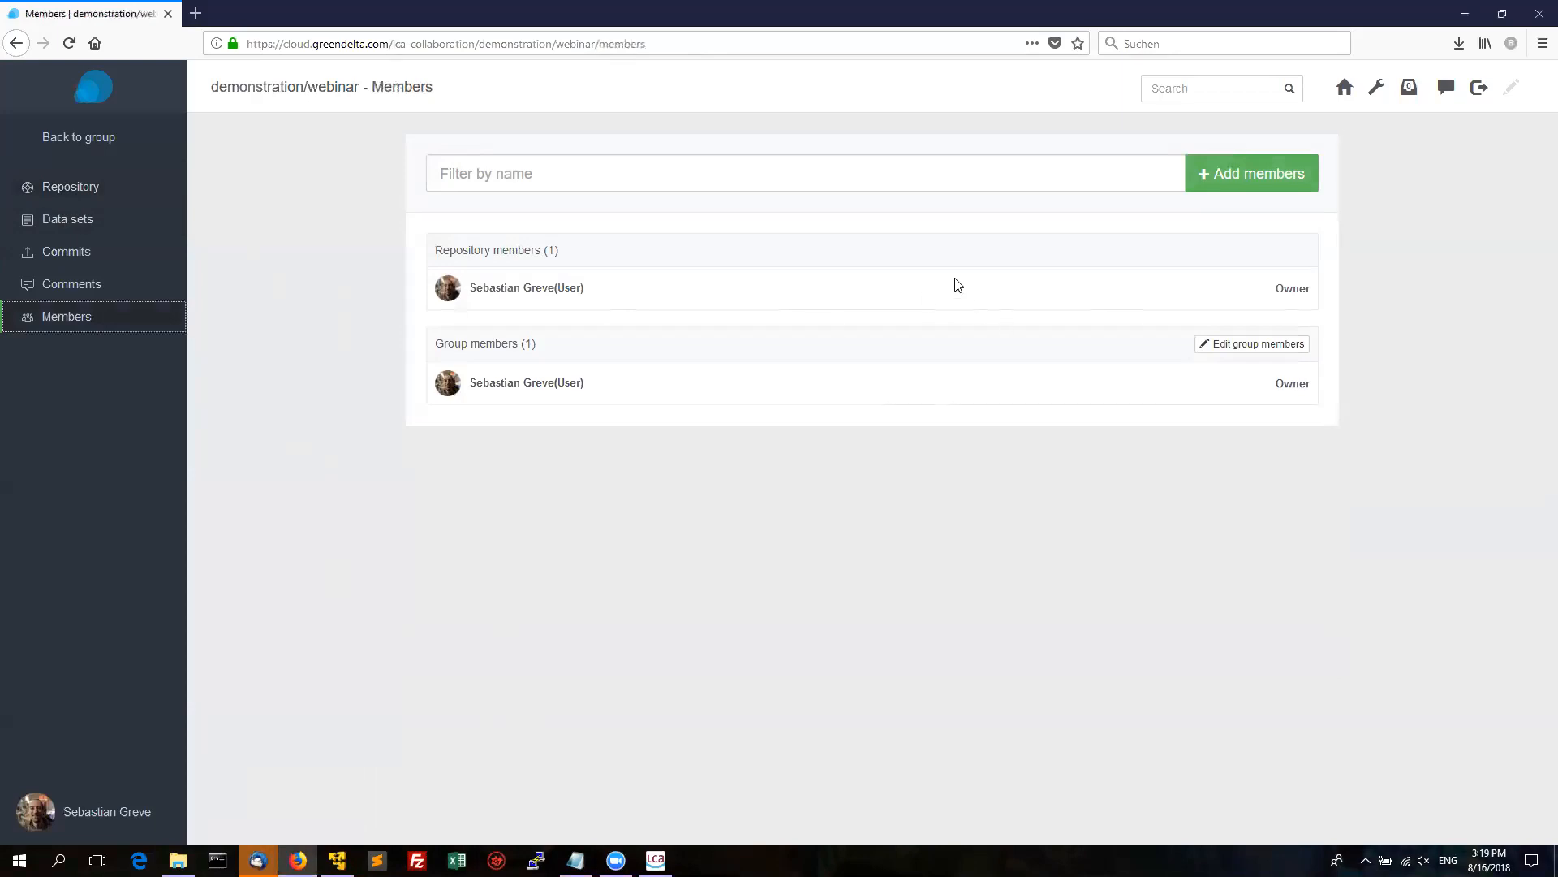
Search for a second user and add them to the repository with the Reviewer role.
left_click(1248, 186)
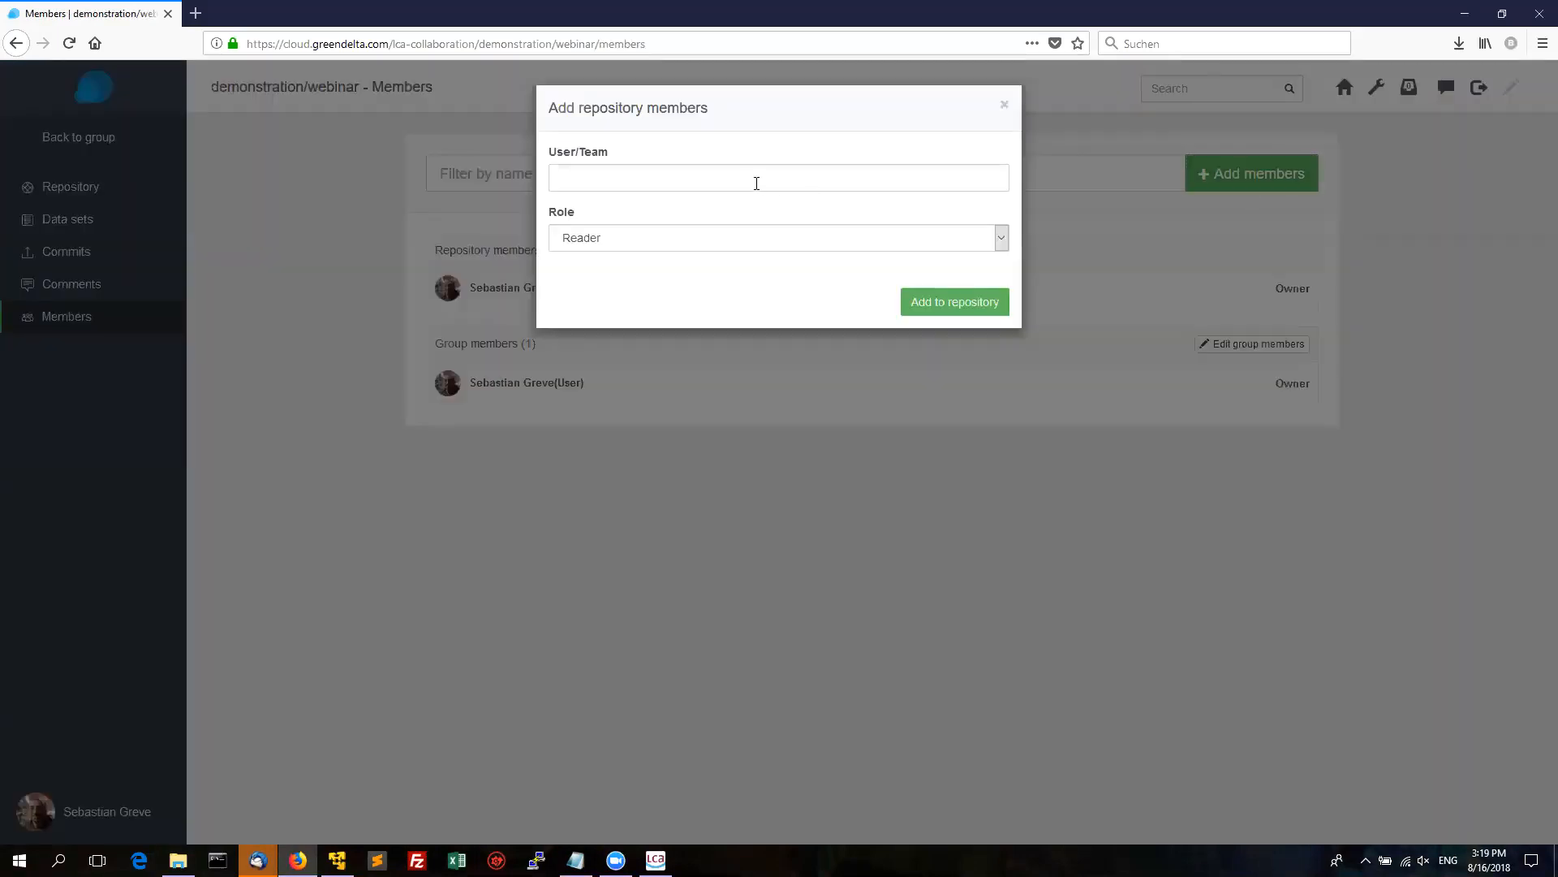
left_click(757, 183)
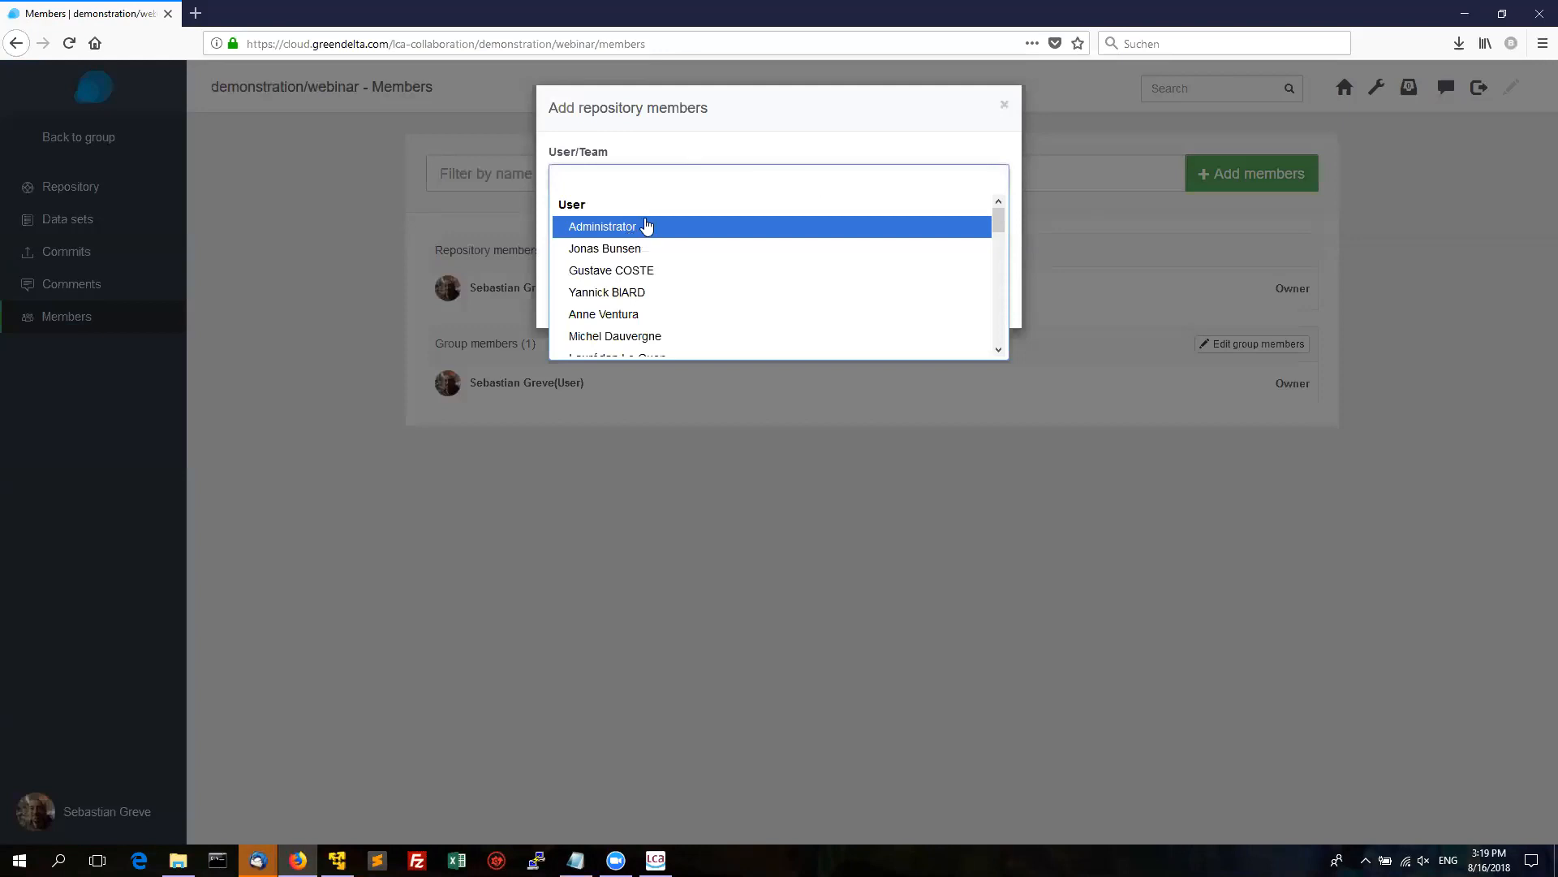
type("jona")
left_click(612, 230)
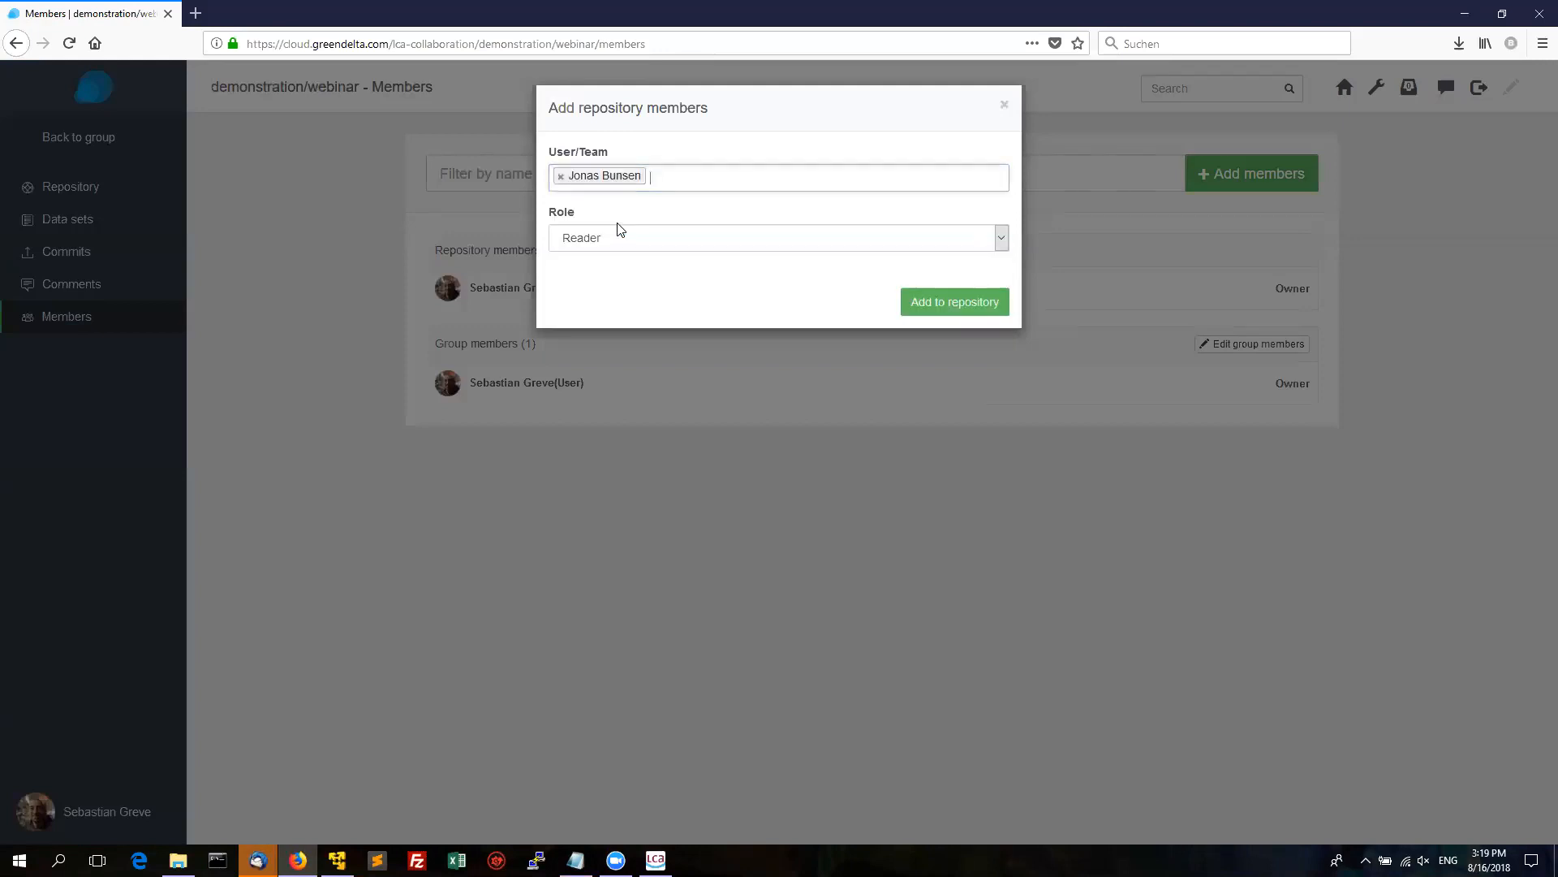
left_click(748, 237)
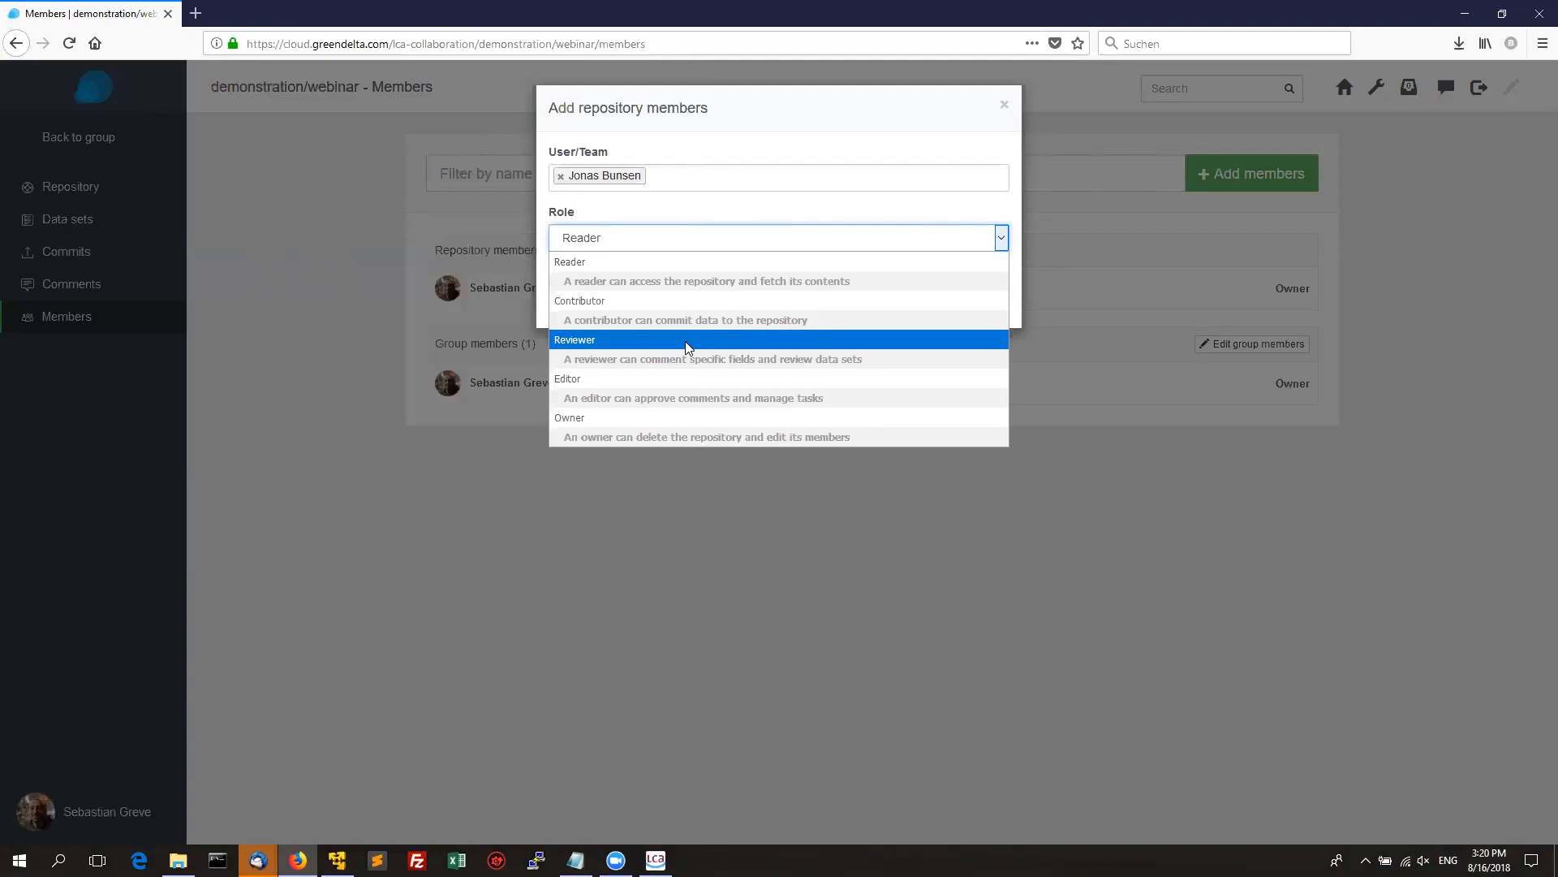
left_click(687, 347)
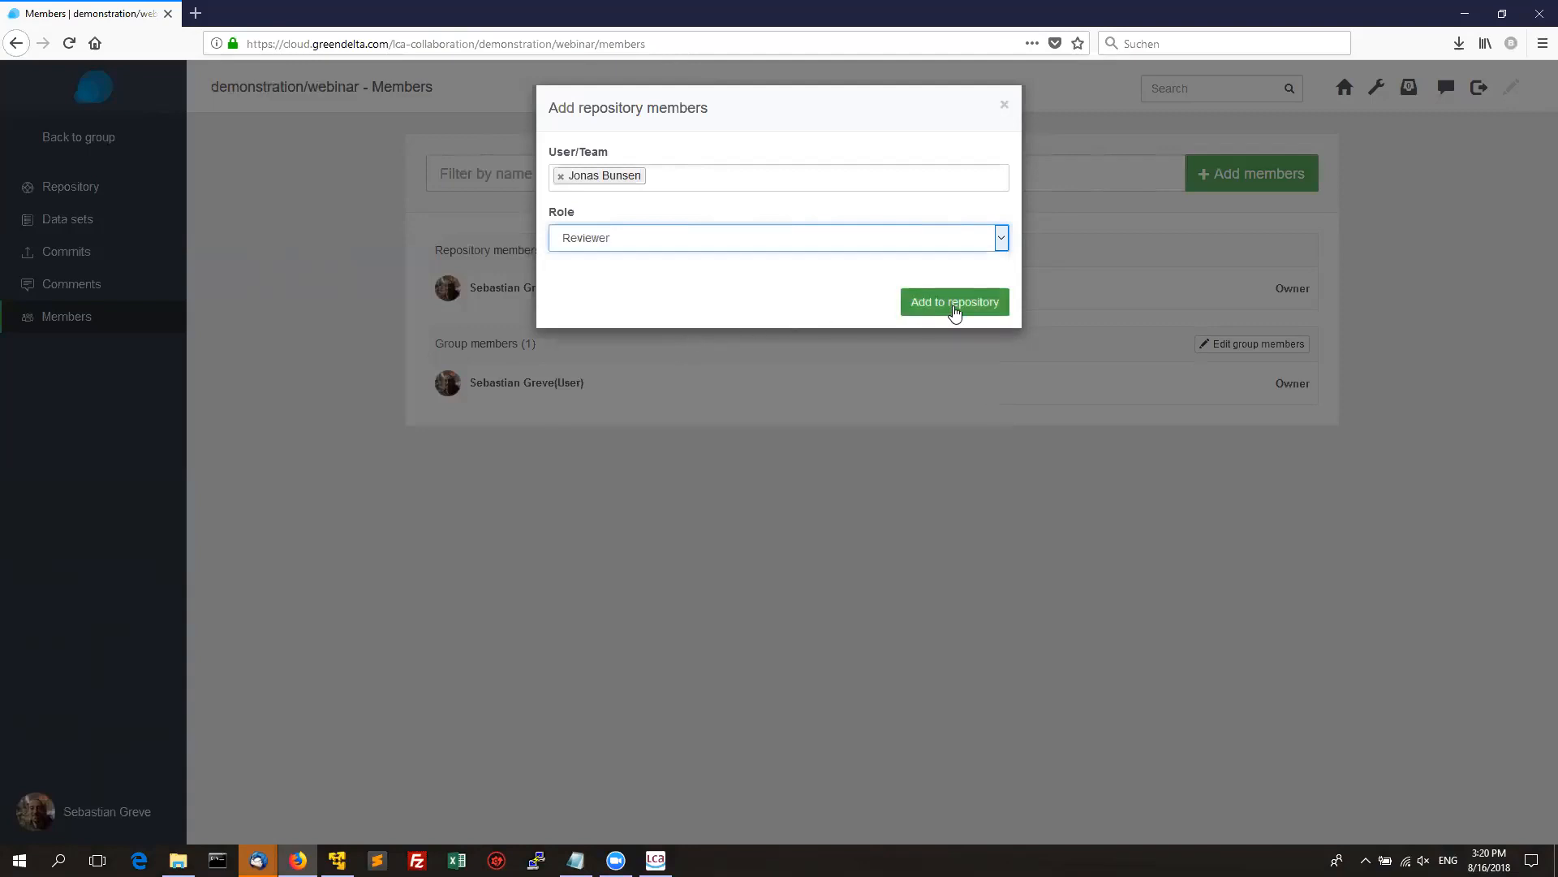
left_click(954, 307)
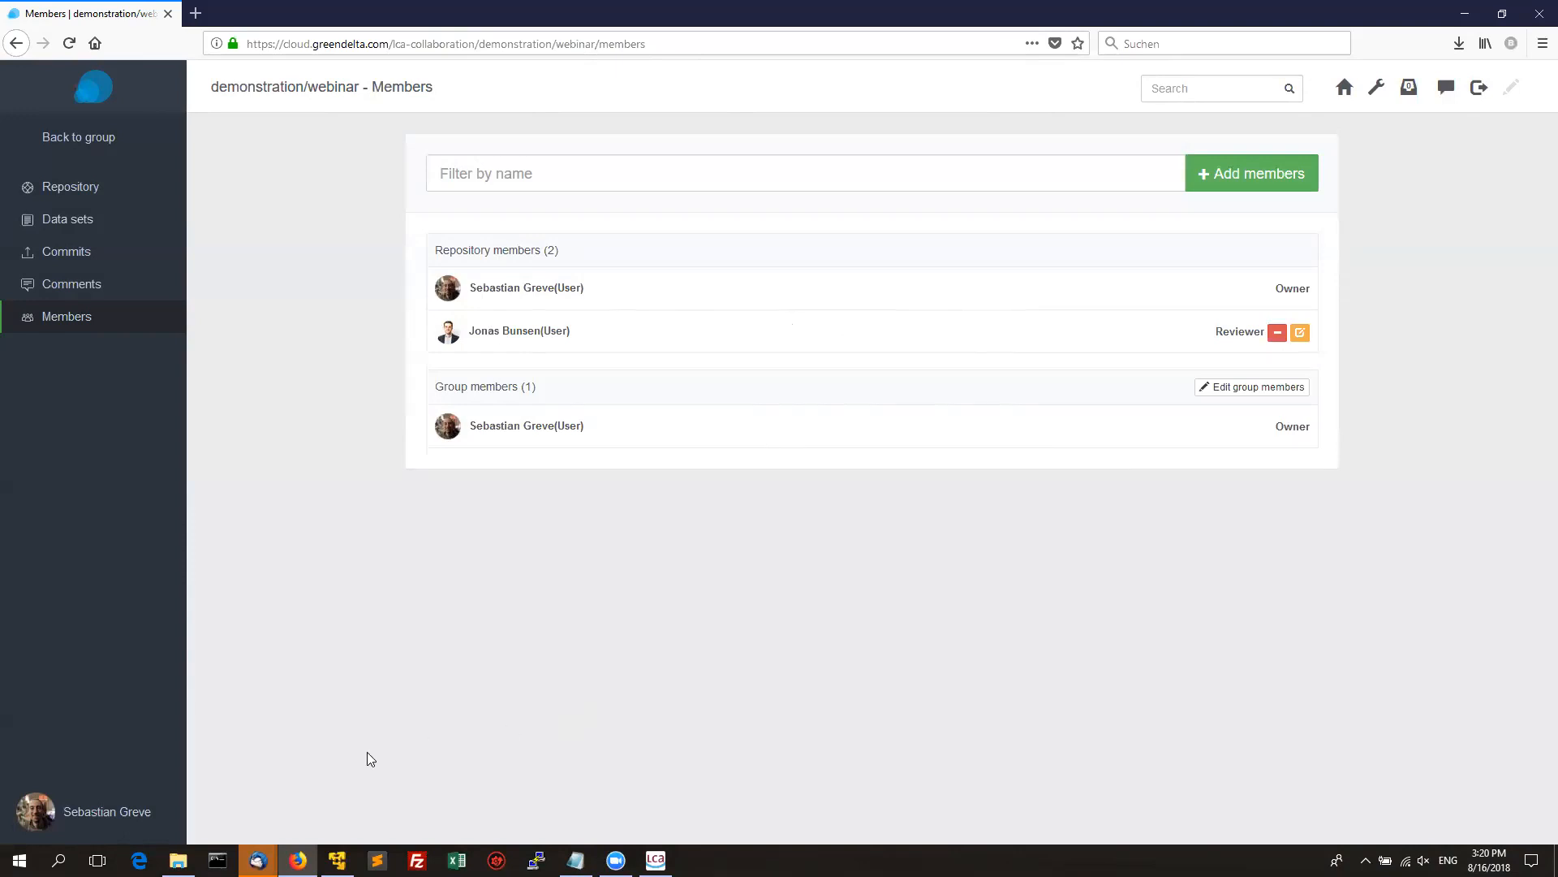
Widen openLCA's Collaboration preferences to read the server entries, then cancel without changes.
left_click(616, 861)
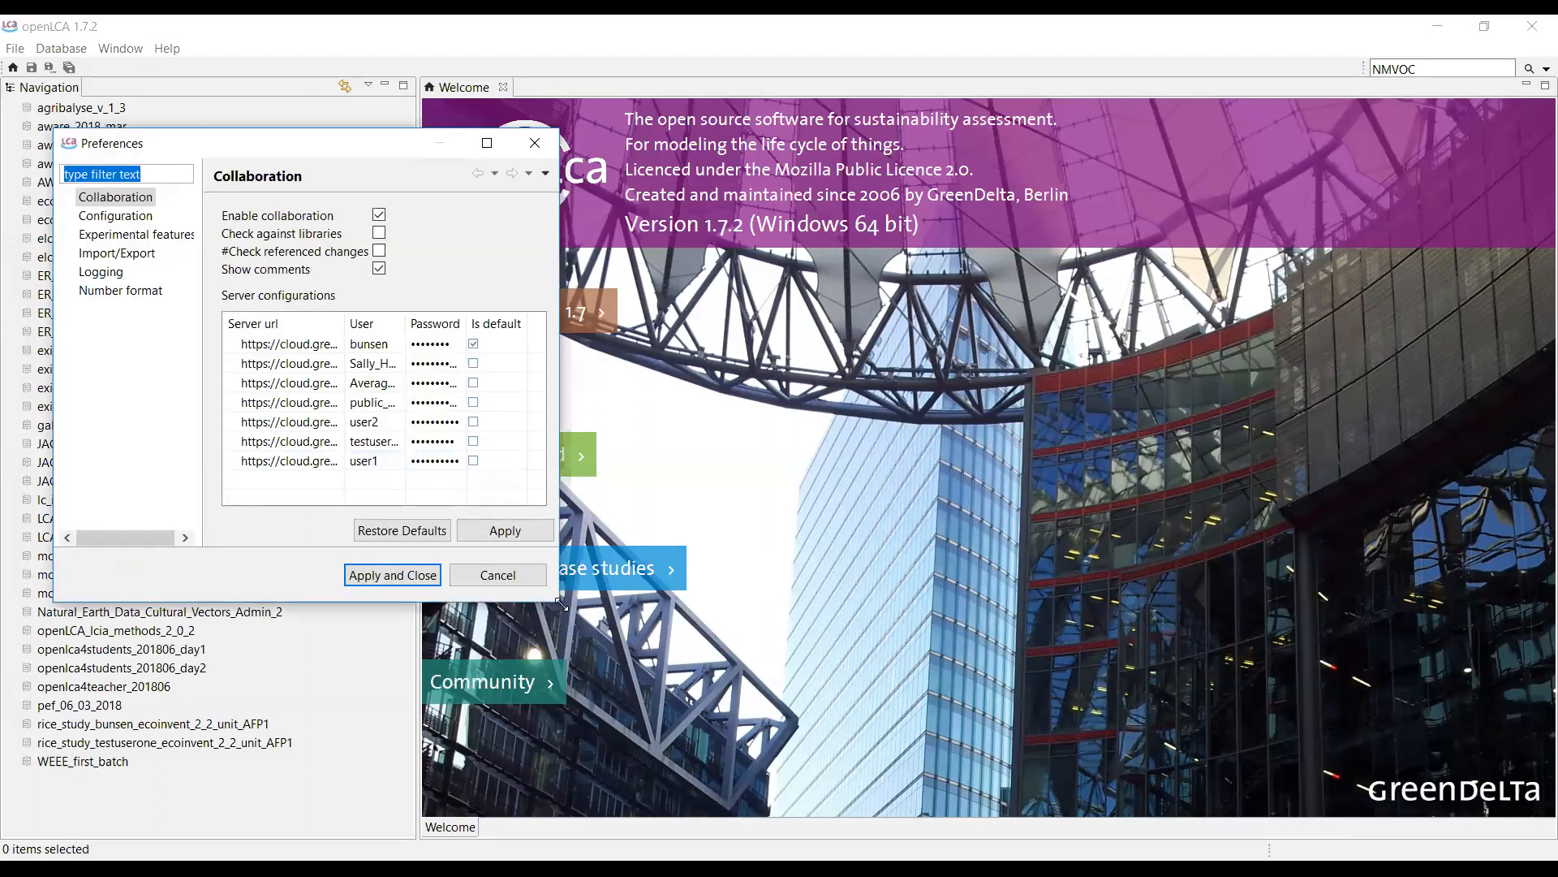
left_click_drag(561, 602, 1000, 619)
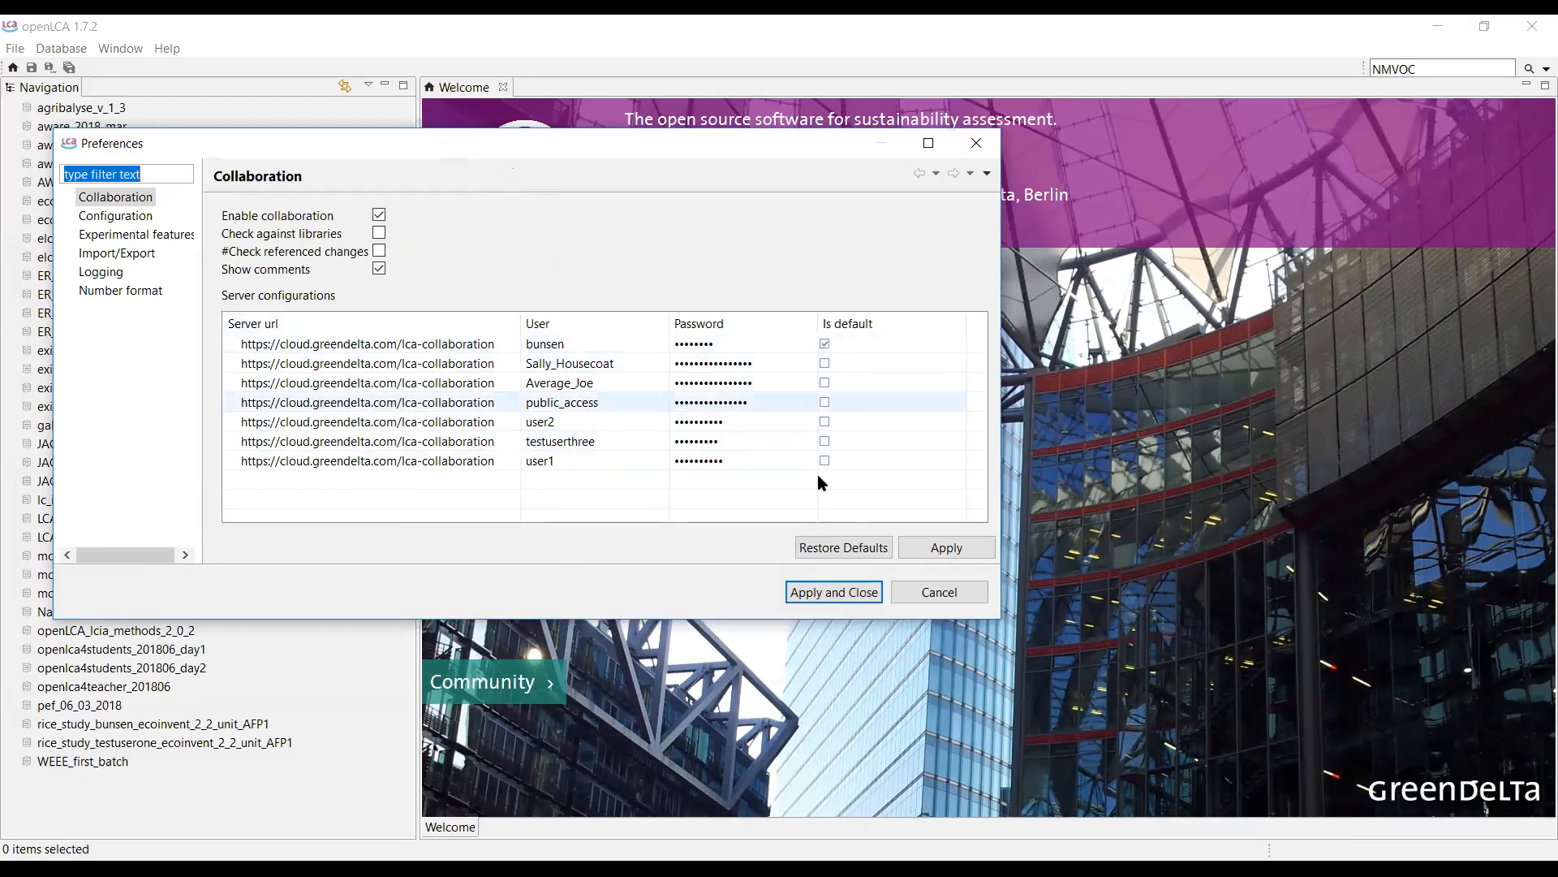
left_click(929, 596)
Create a new empty local database named lcacs_test from the Navigation panel.
right_click(265, 792)
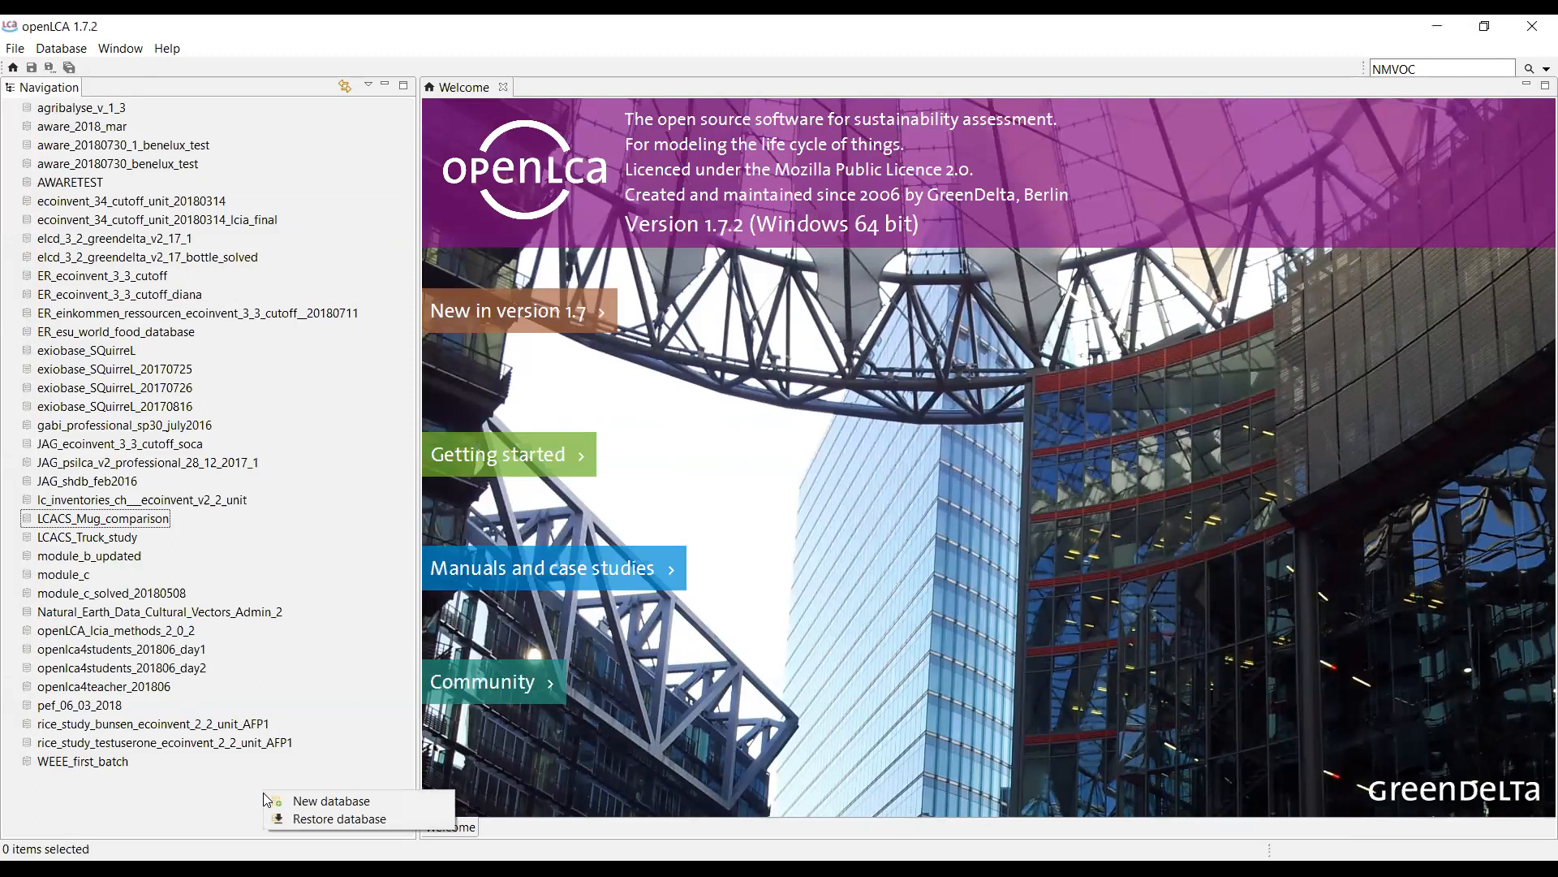
left_click(295, 802)
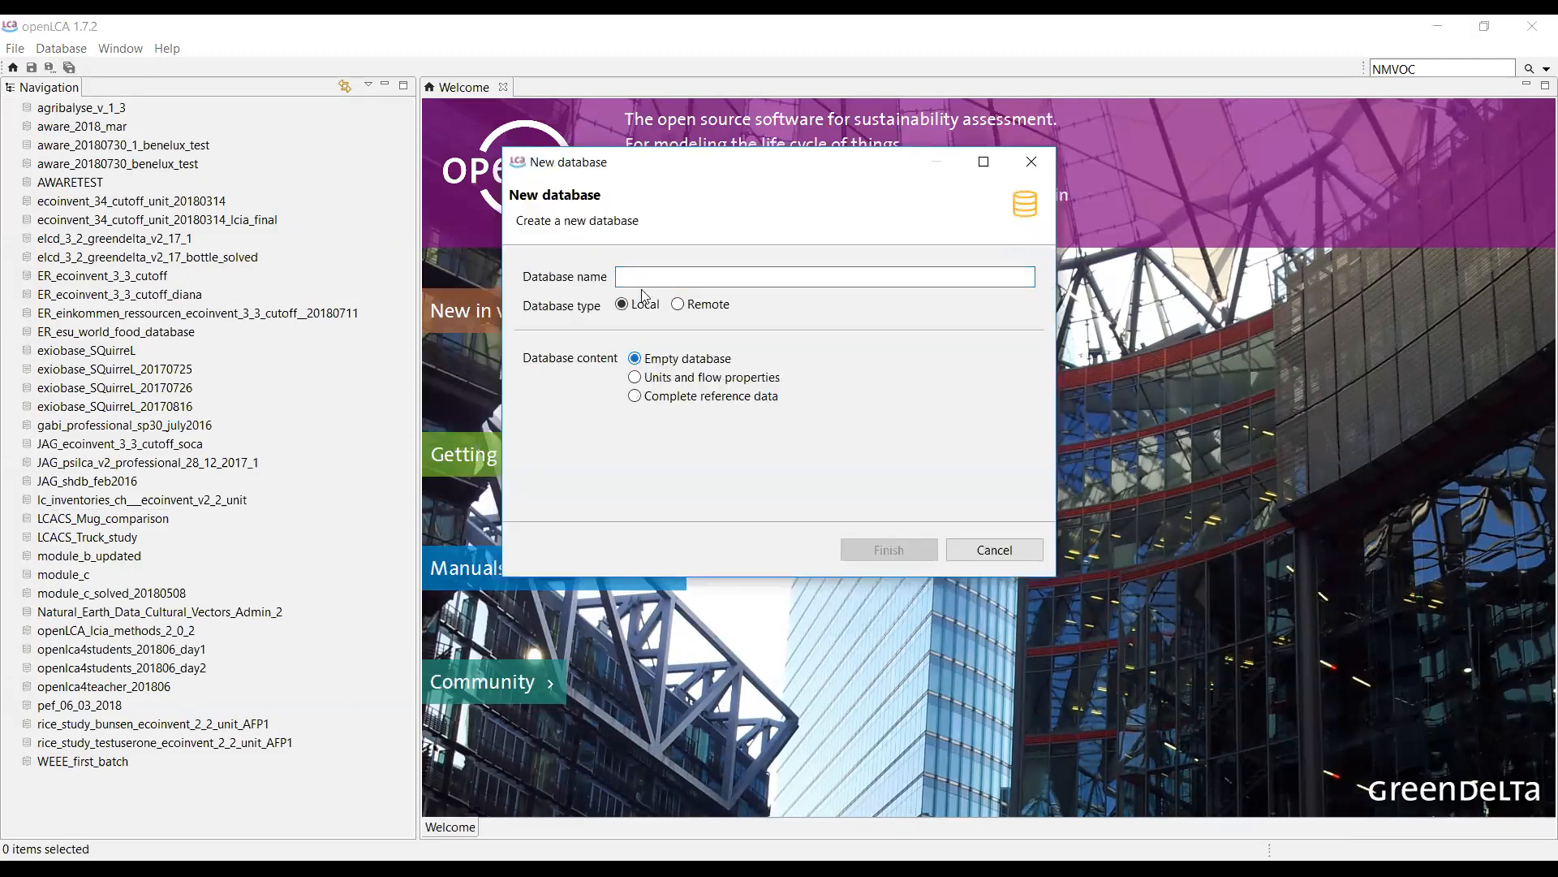
type("lca")
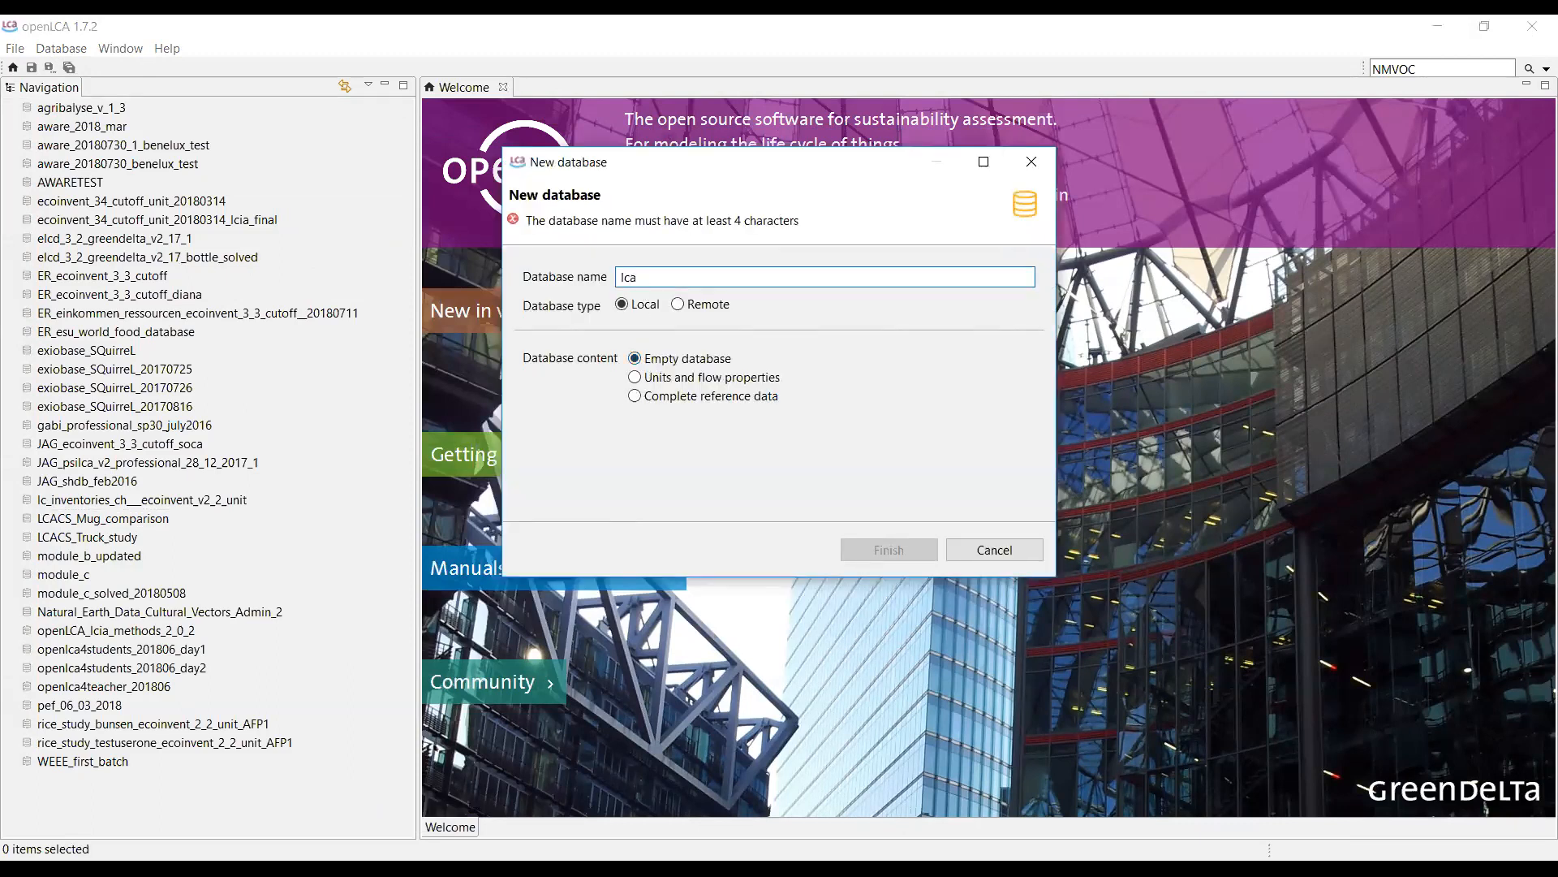
type("cs_test")
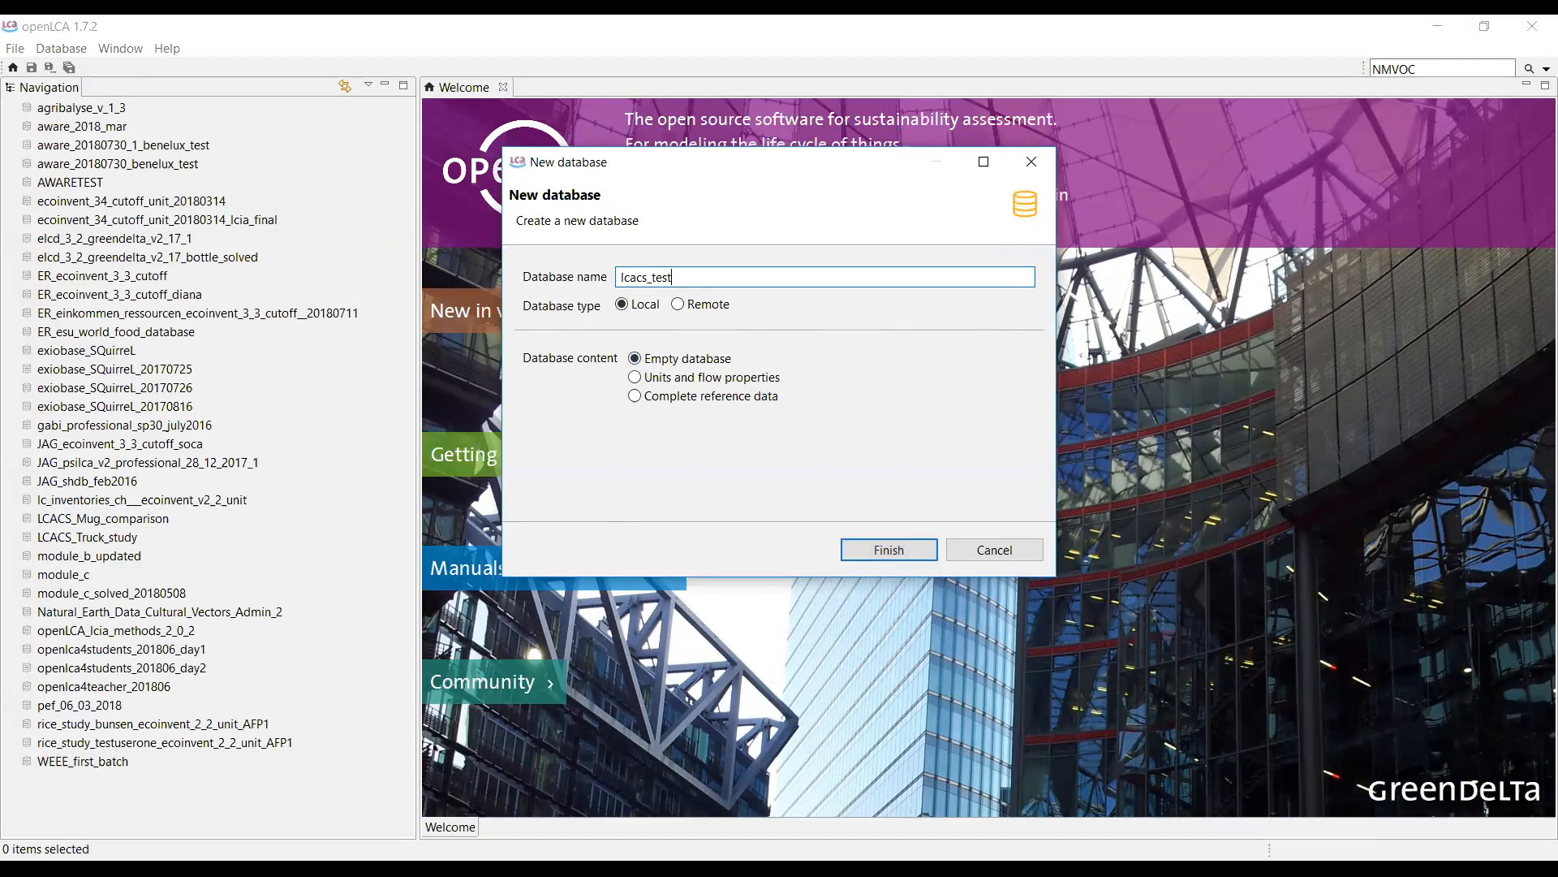
left_click(899, 550)
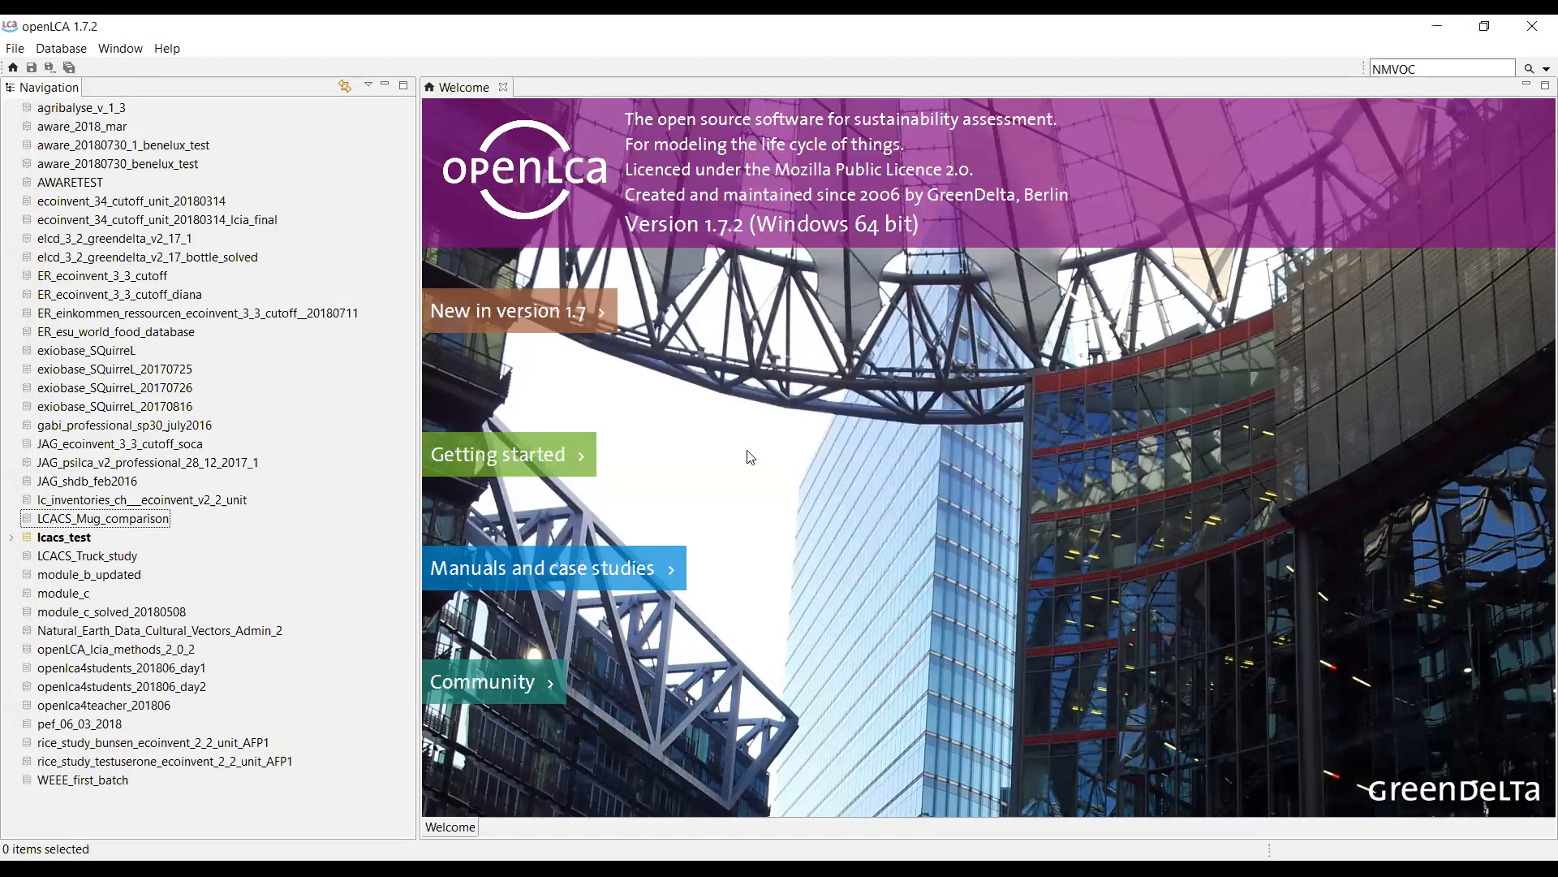
Expand lcacs_test's Background data and Indicators and parameters folders, then select the database.
left_click(12, 538)
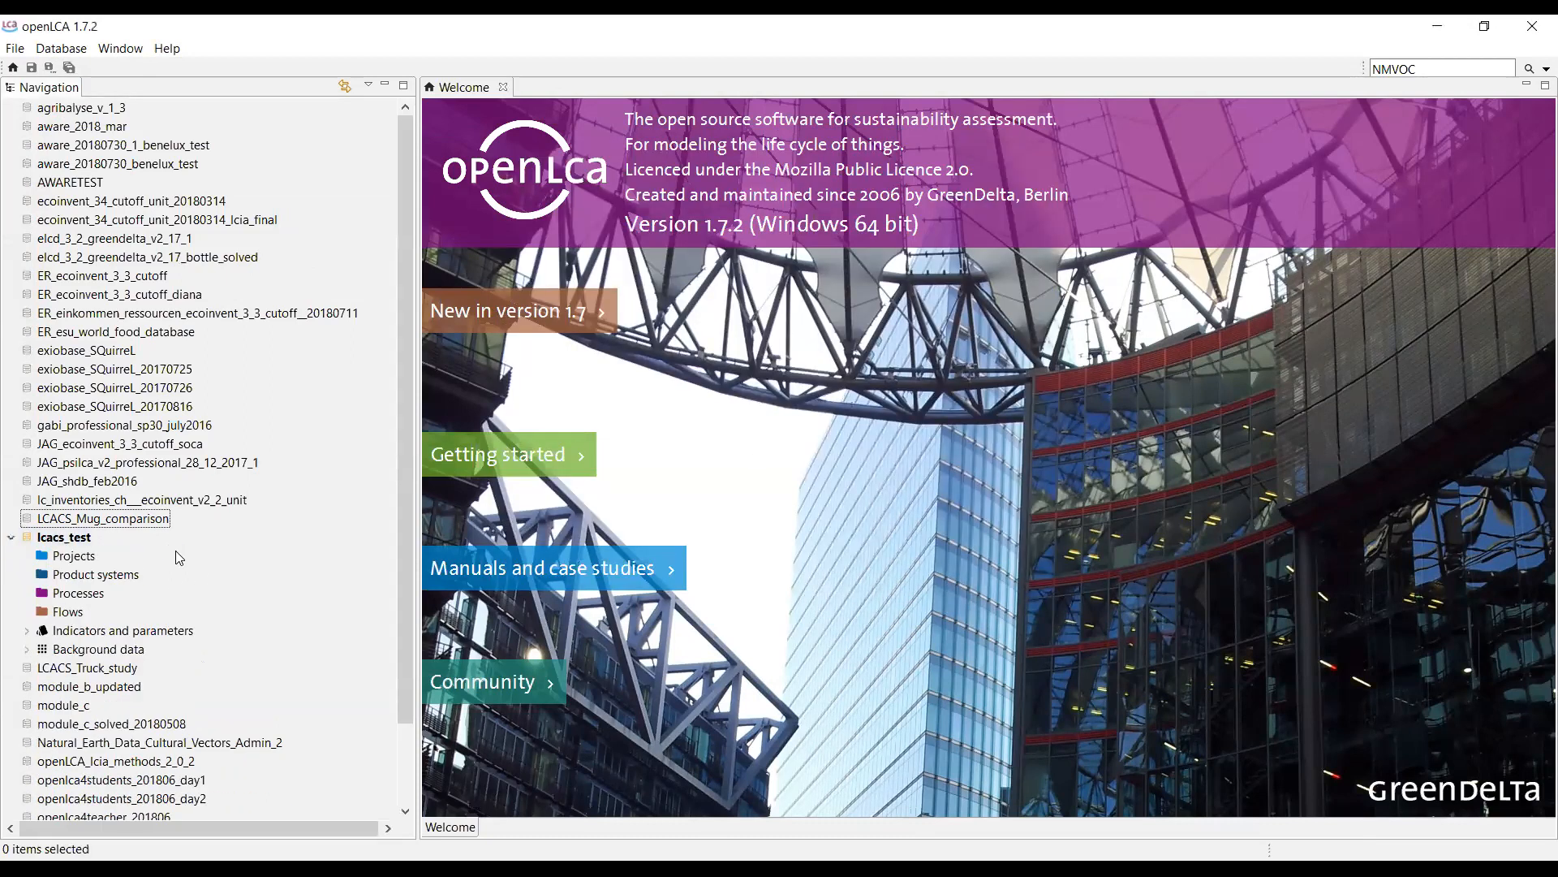
left_click(26, 649)
left_click(26, 630)
left_click(75, 540)
Connect lcacs_test to the repository path demonstration/webinar.
right_click(75, 542)
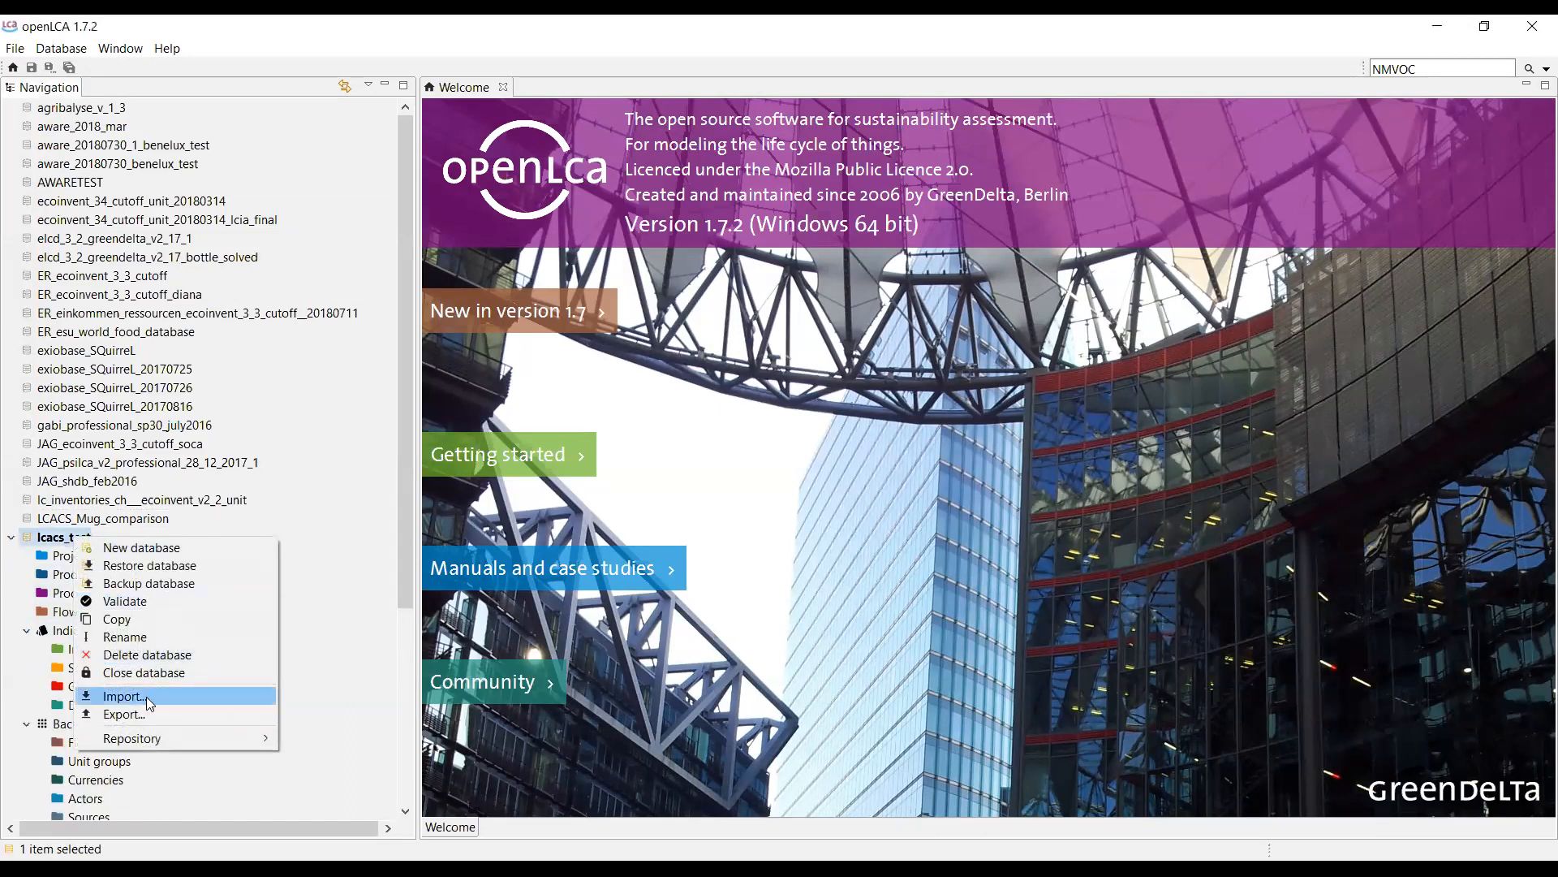
mouse_move(176, 737)
left_click(318, 737)
key("Tab")
key("Tab")
type("demonstration")
key("ctrl+a")
type("dem")
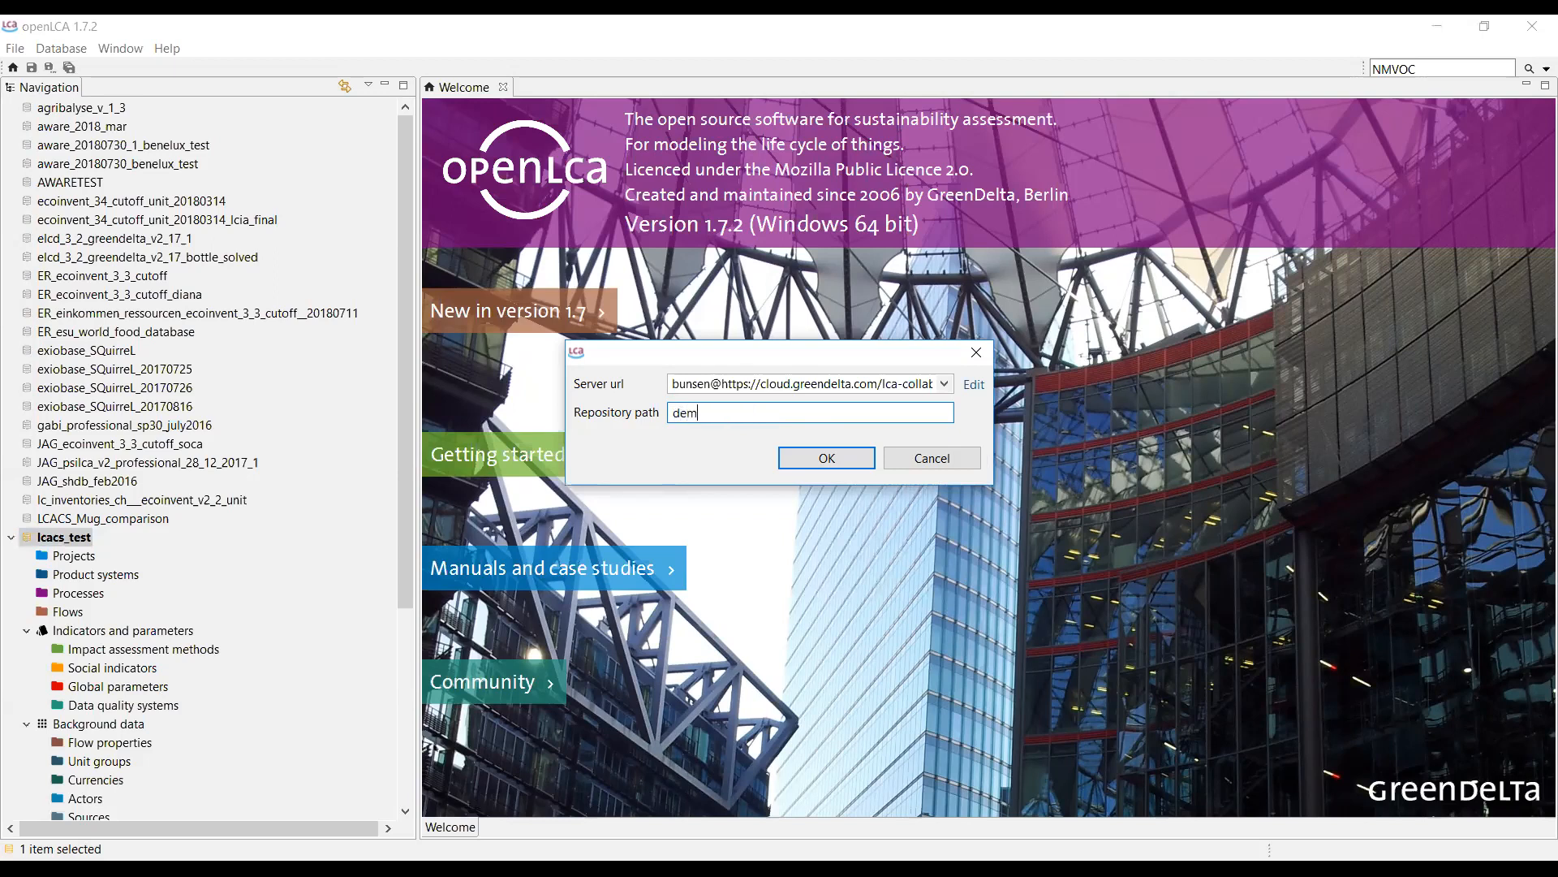
type("onstration/webinar")
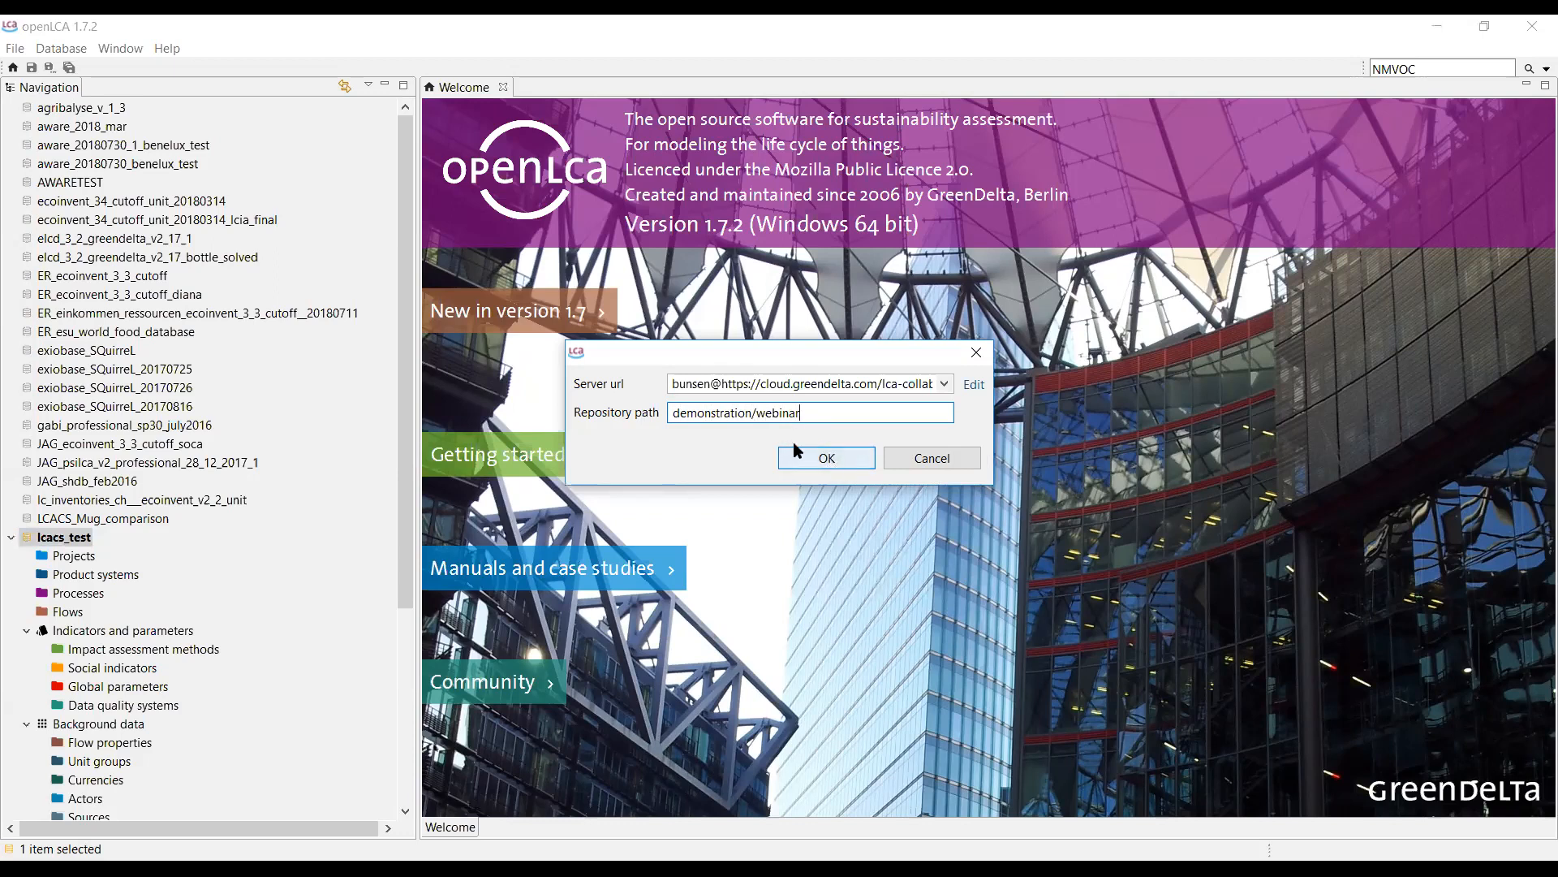
left_click_drag(753, 413, 646, 417)
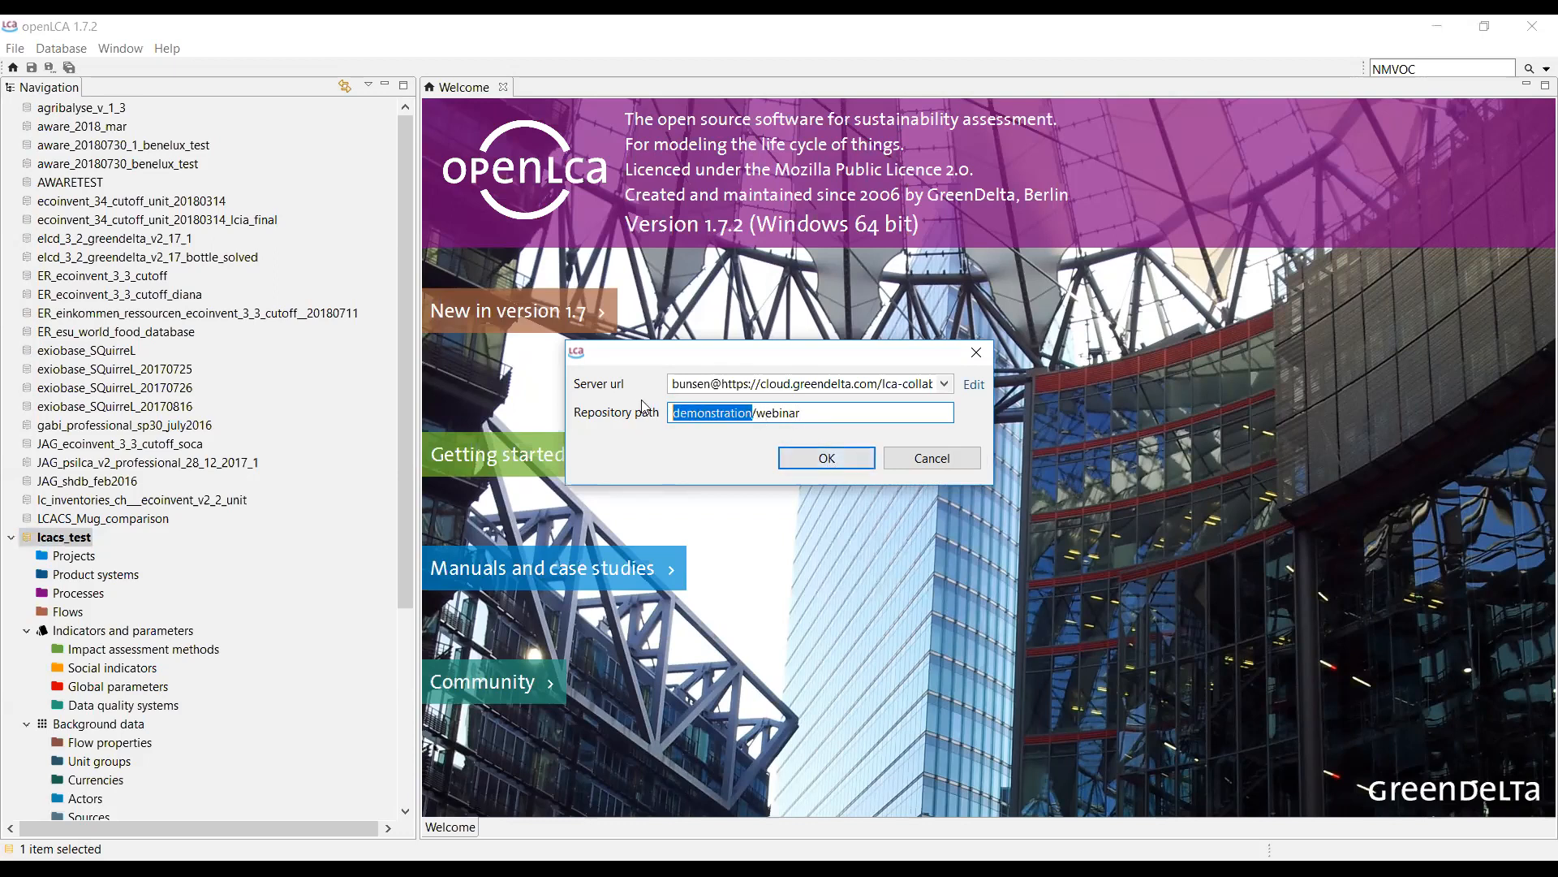
left_click(763, 414)
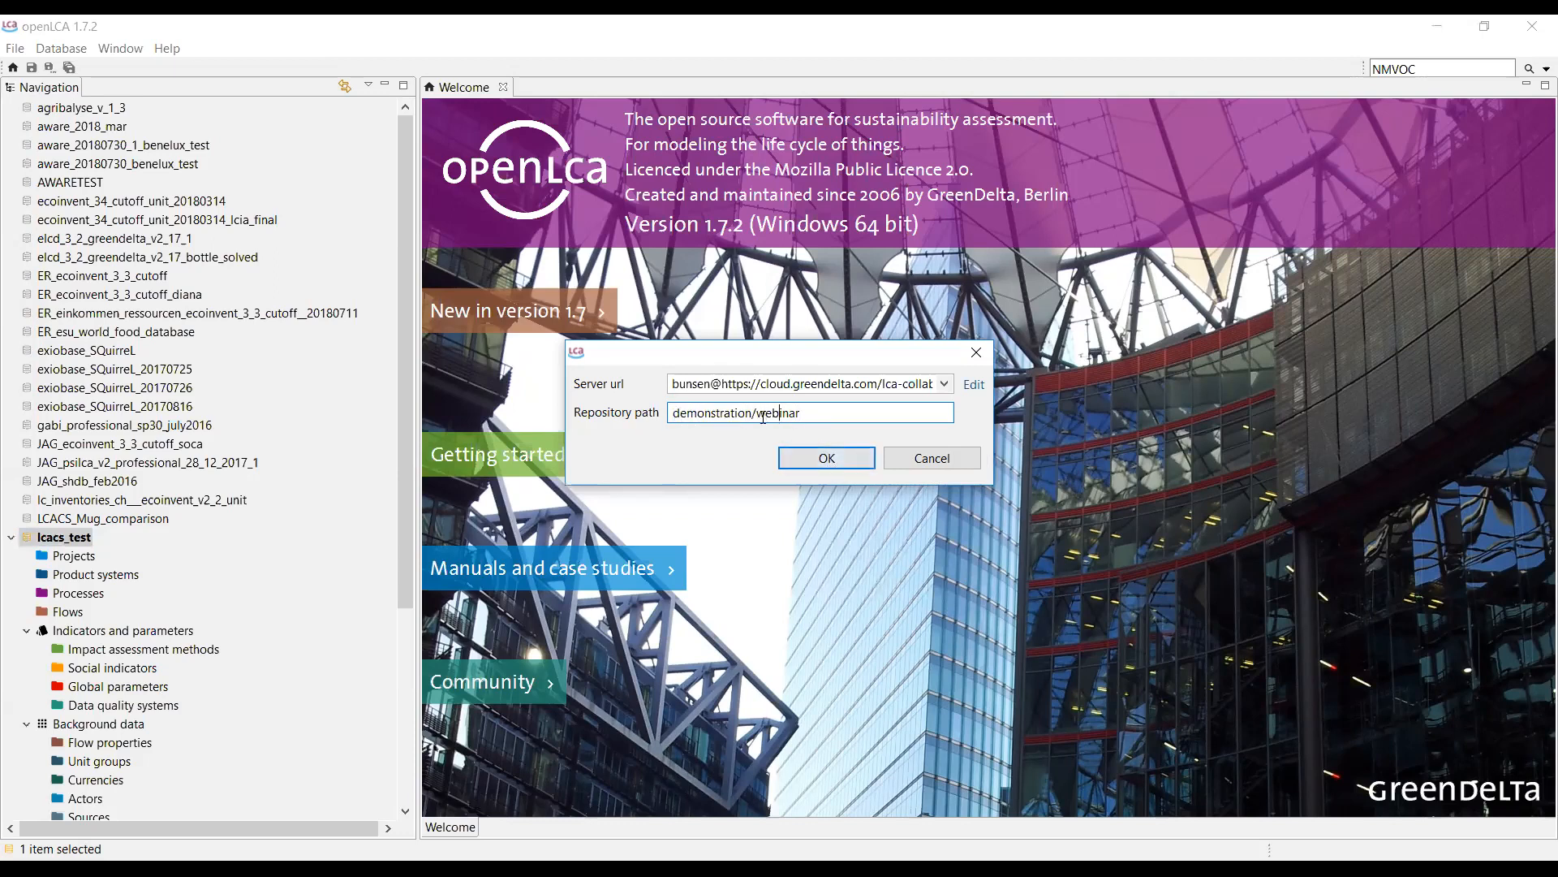
left_click(849, 457)
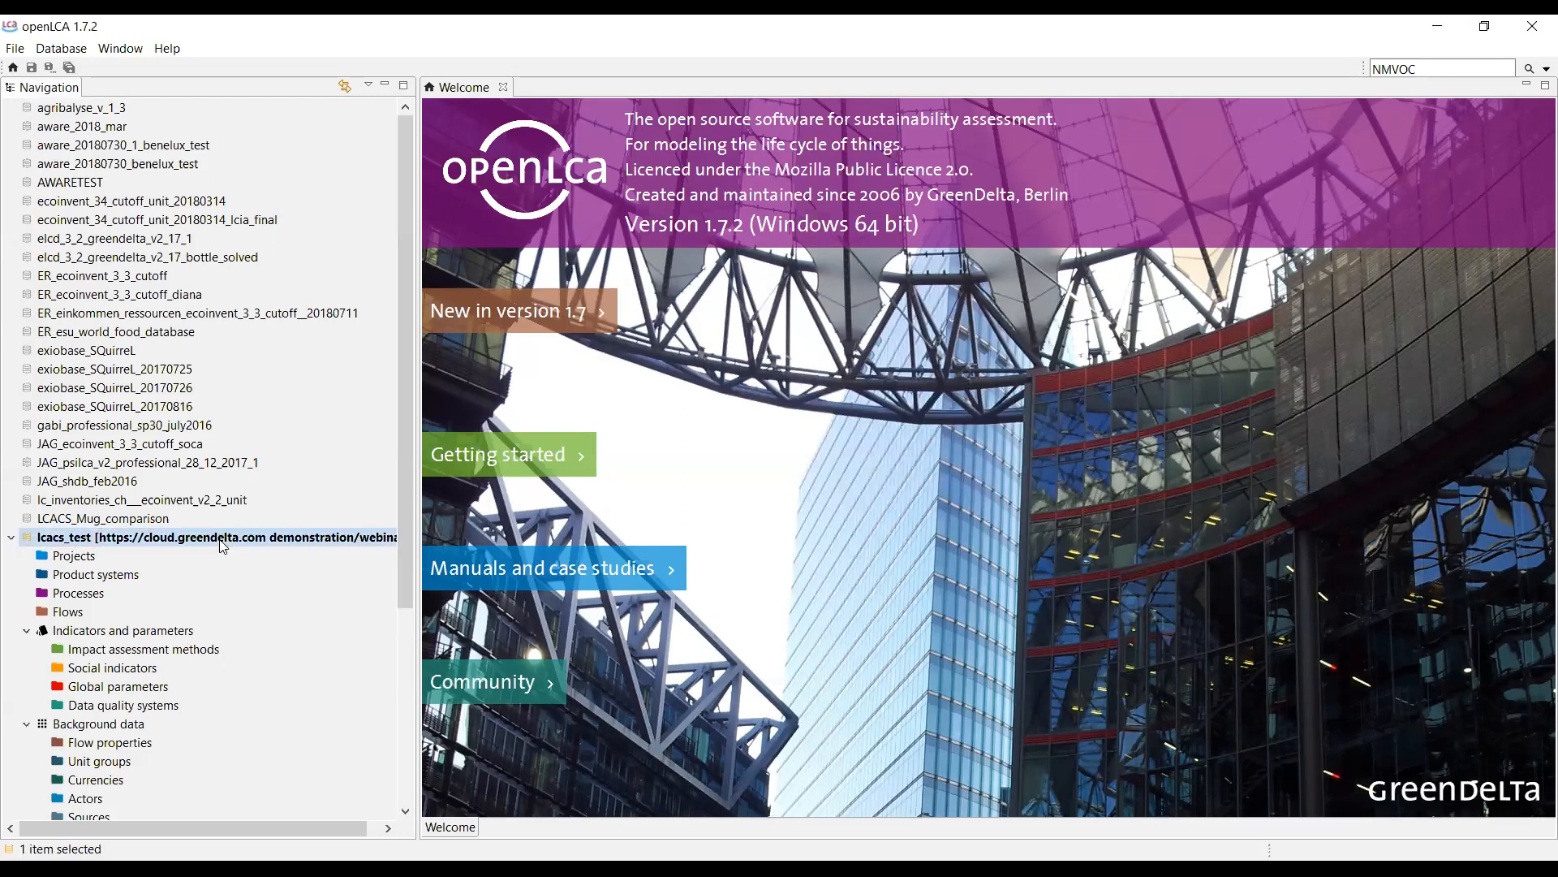
Fetch the repository's data into lcacs_test, accepting the changes to be fetched and the diff.
right_click(225, 540)
mouse_move(351, 742)
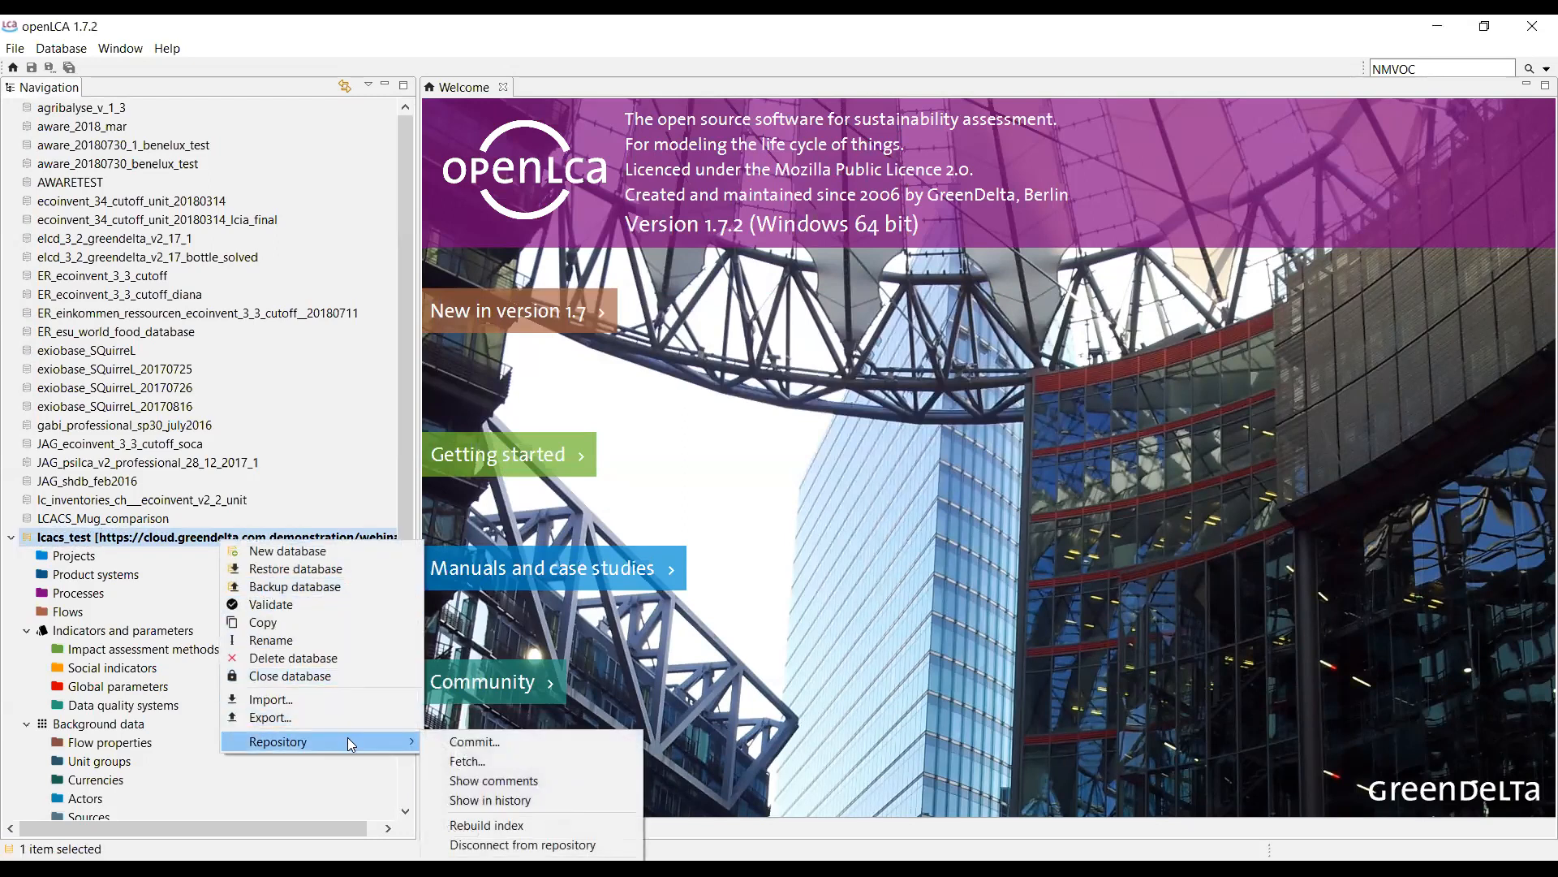
left_click(521, 760)
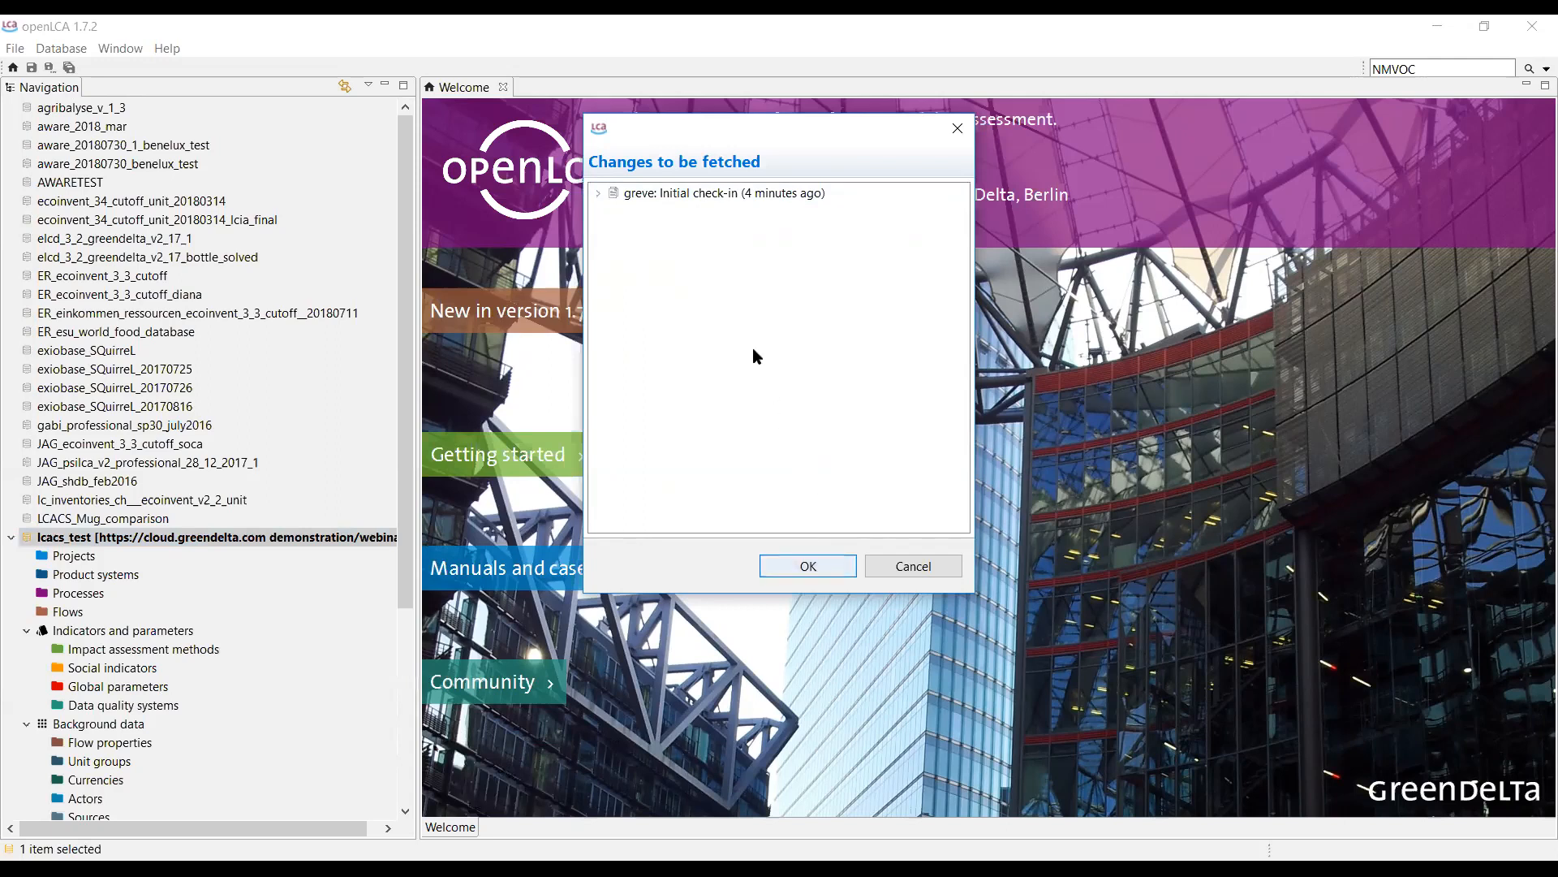
left_click(806, 569)
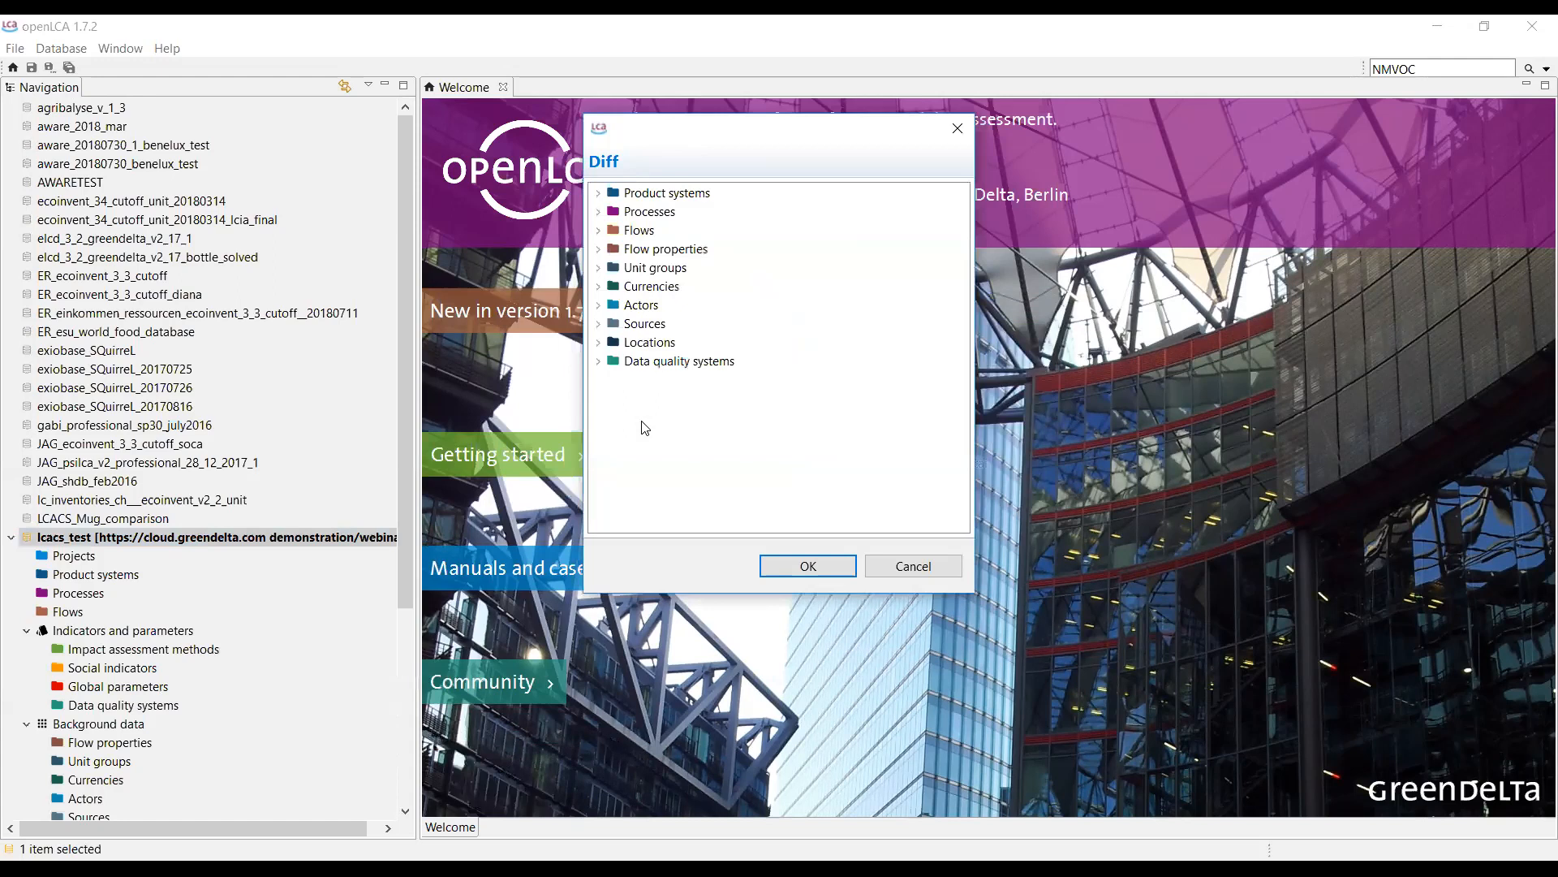
left_click(793, 573)
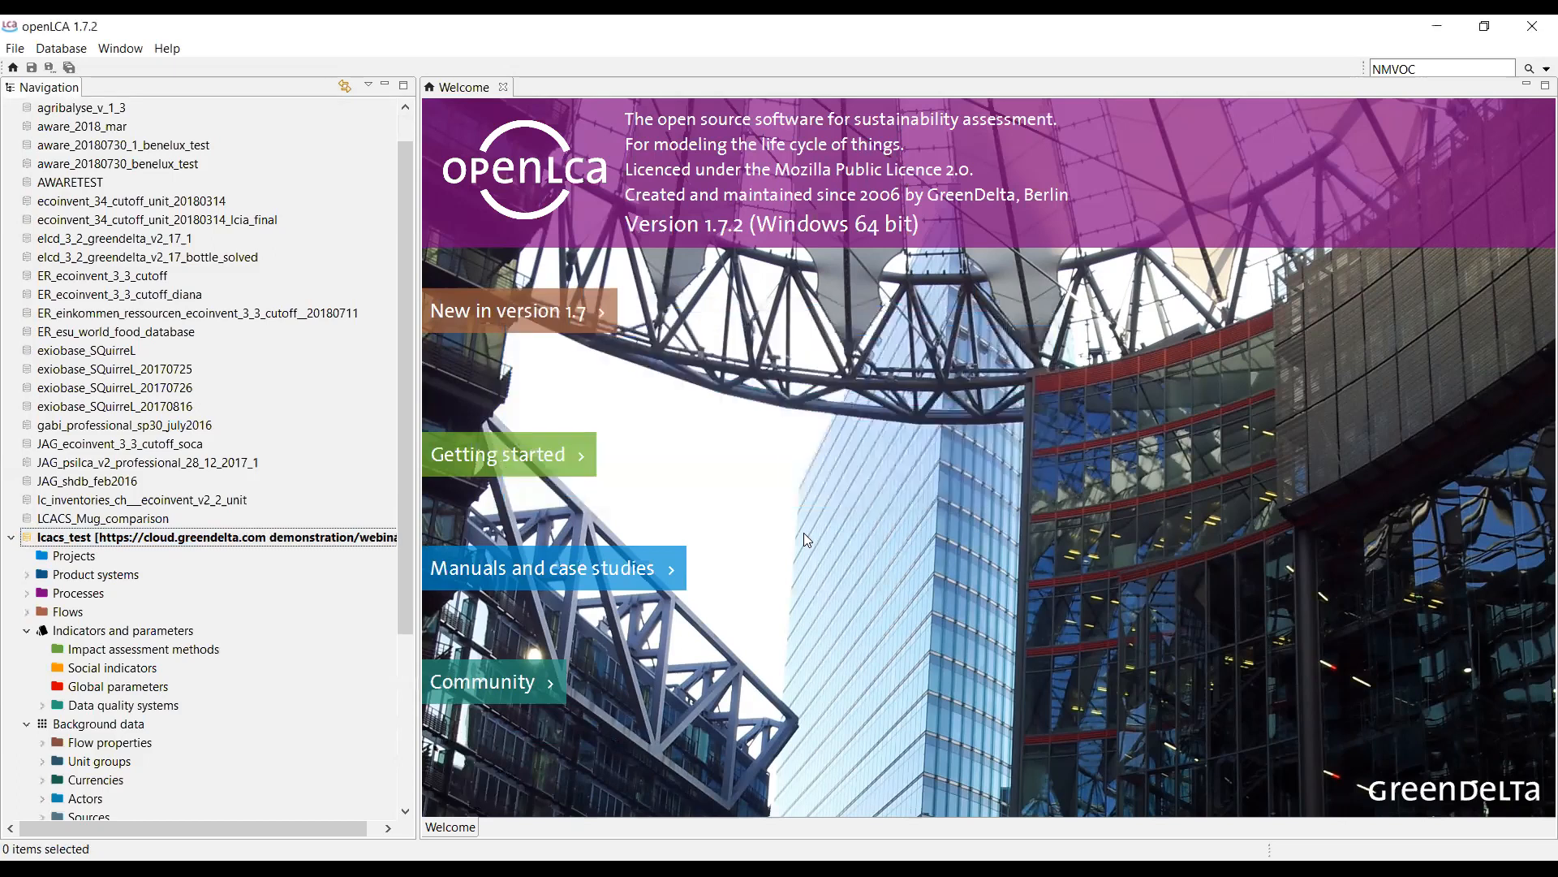
Expand Product systems, Case Study Car Transportation and Processes in lcacs_test to inspect fetched data.
scroll(276, 597, "down", 2)
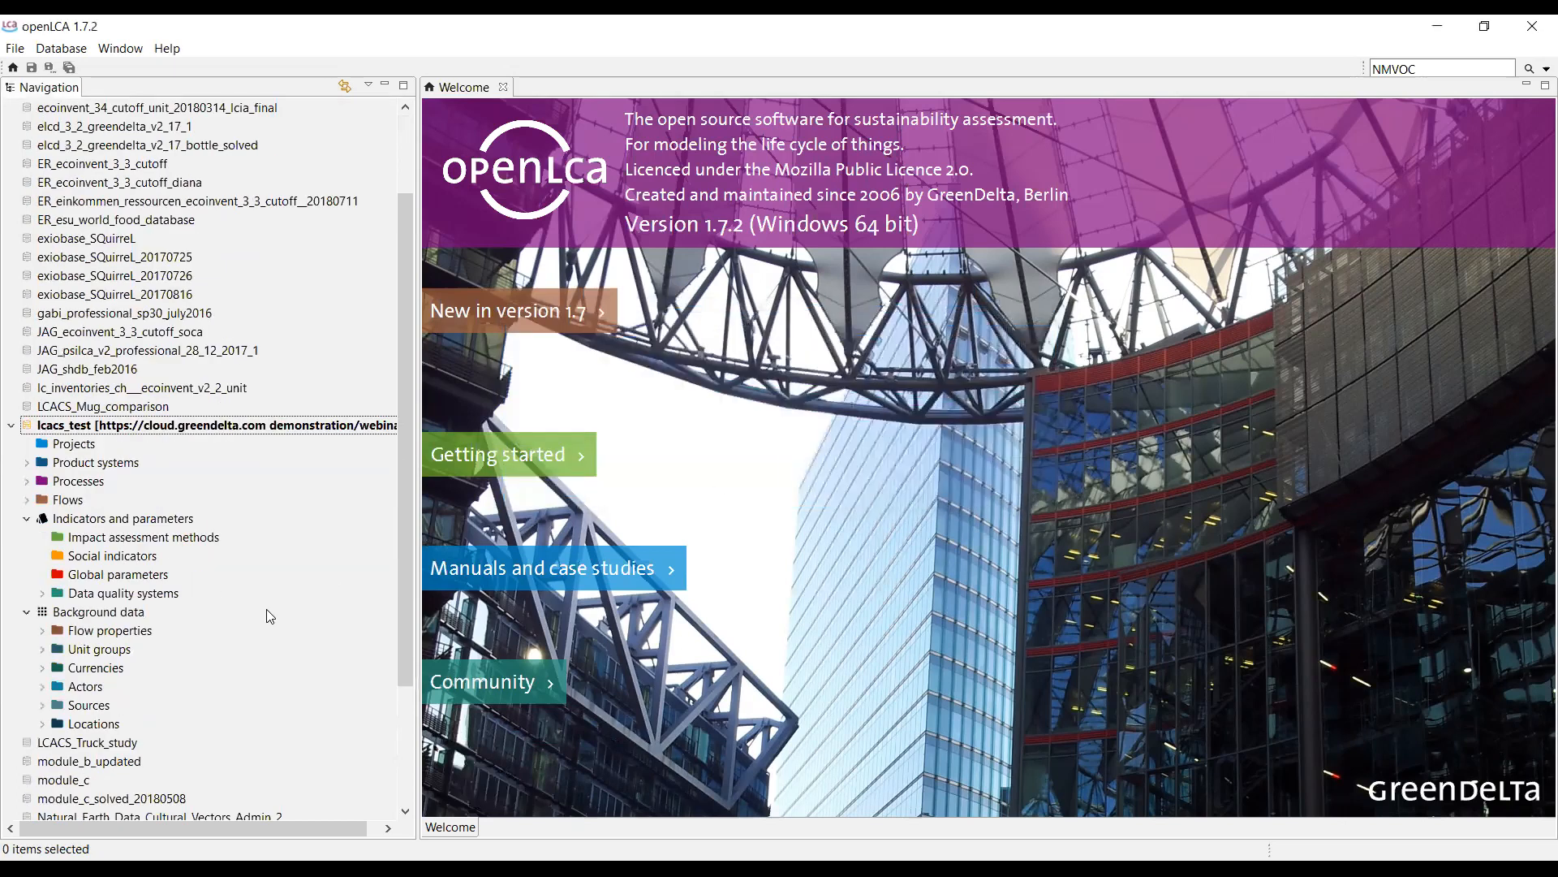
left_click(26, 462)
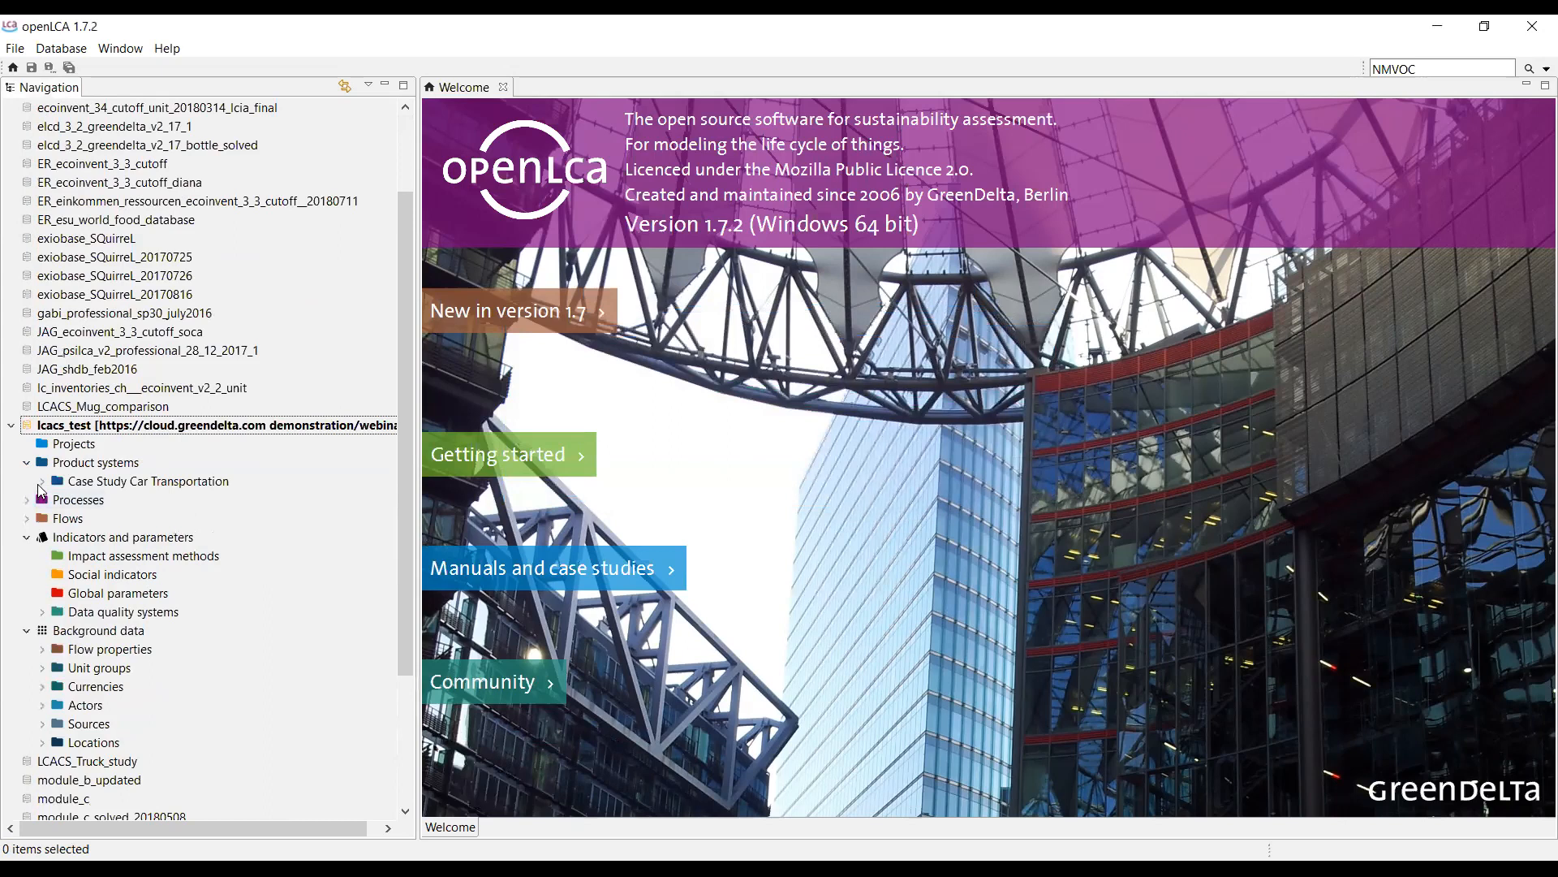
left_click(41, 481)
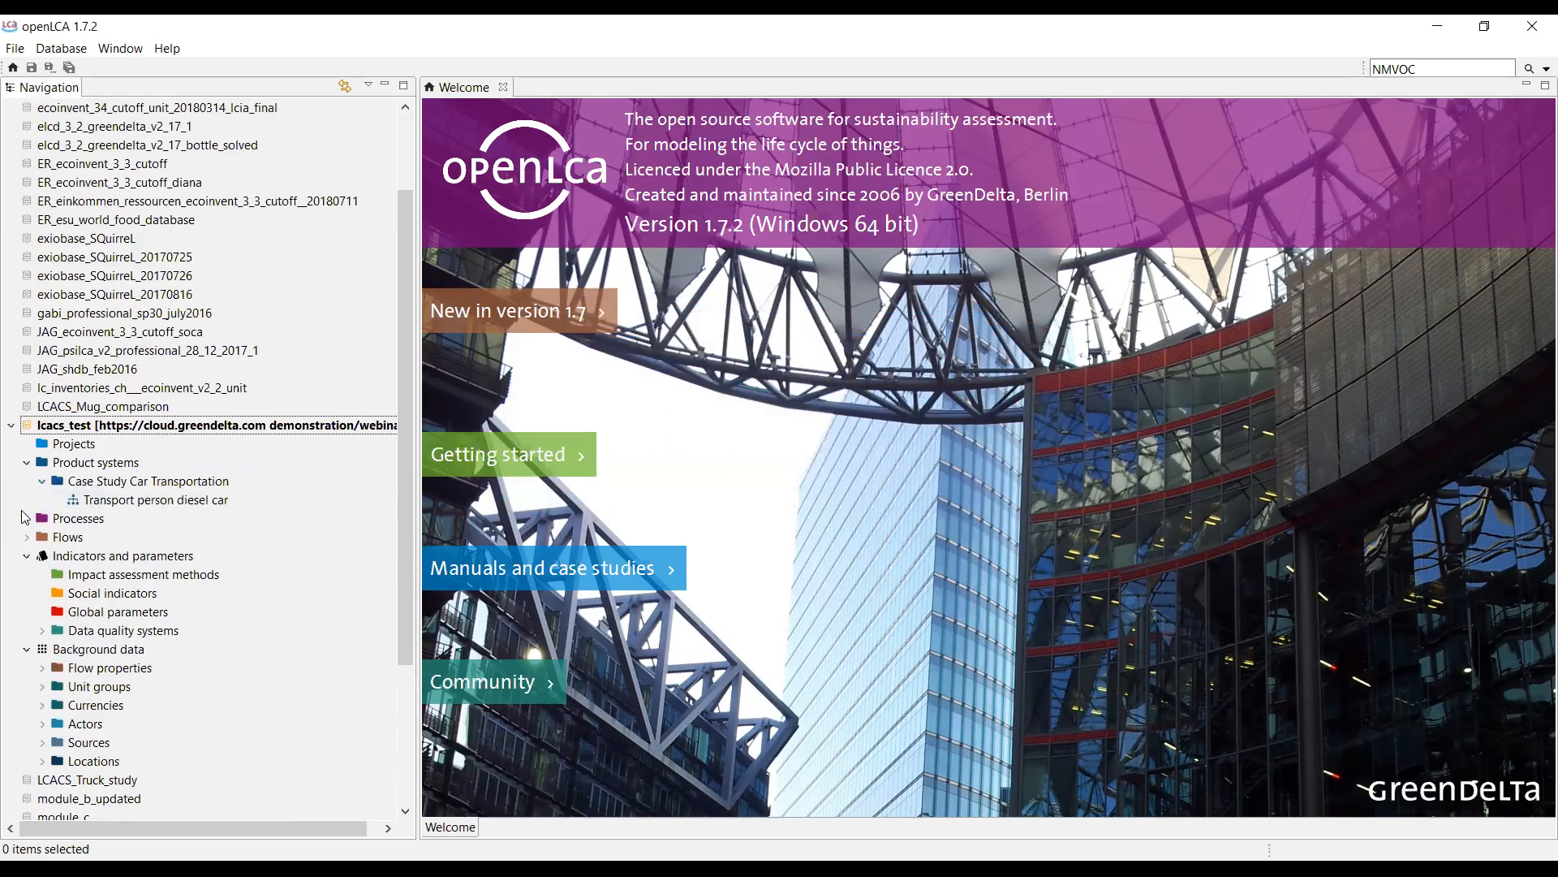
left_click(26, 520)
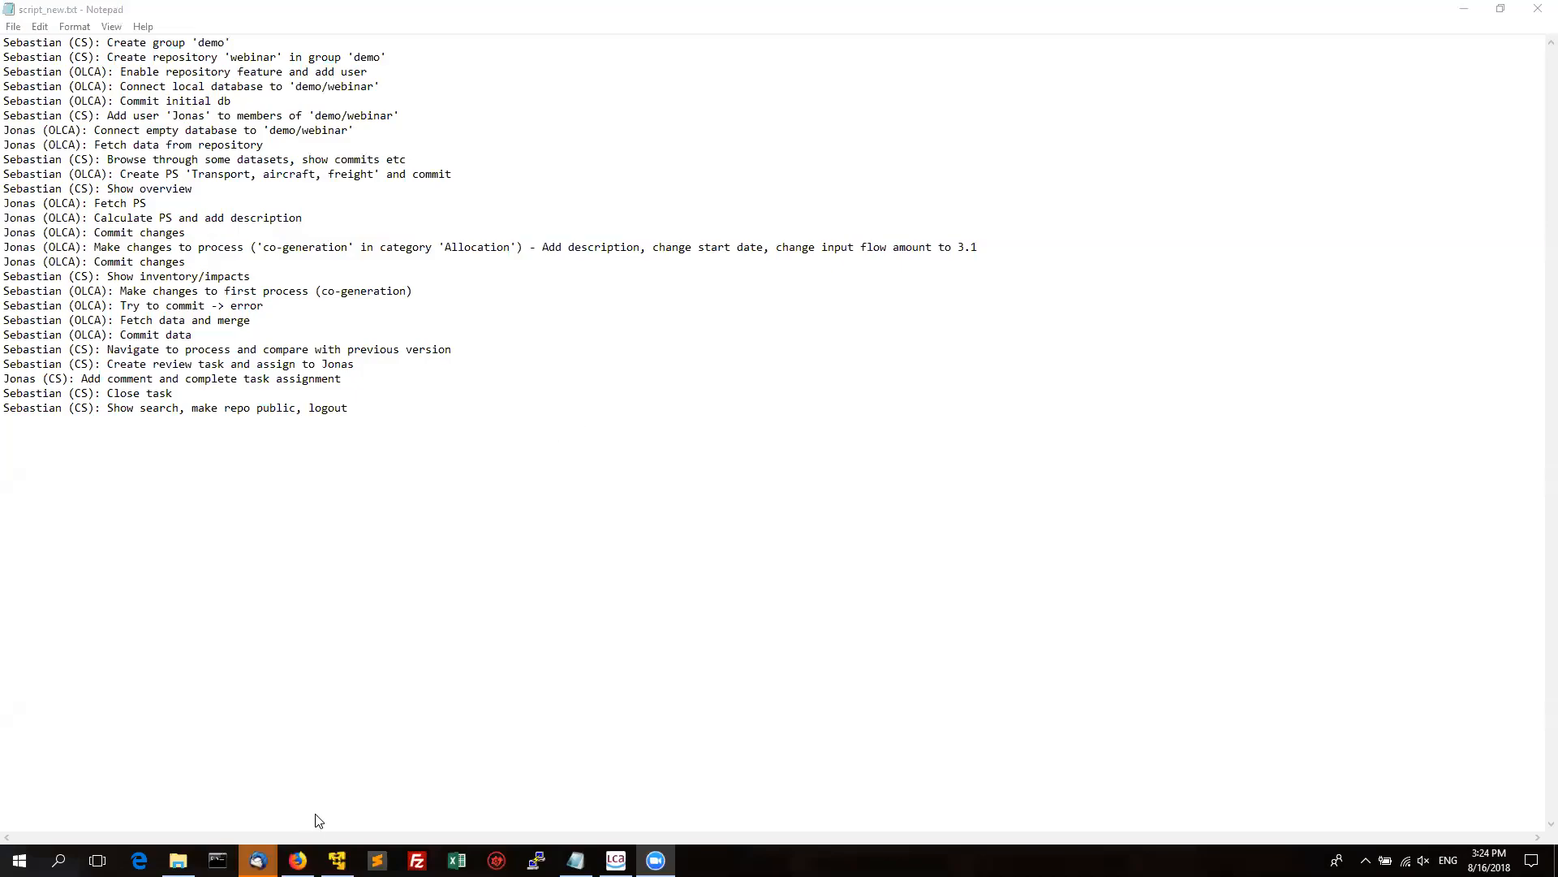
Browse Data sets > Processes > Air Transportation > Scheduled Freight Air Transportation to Transport, aircraft, freight.
left_click(298, 859)
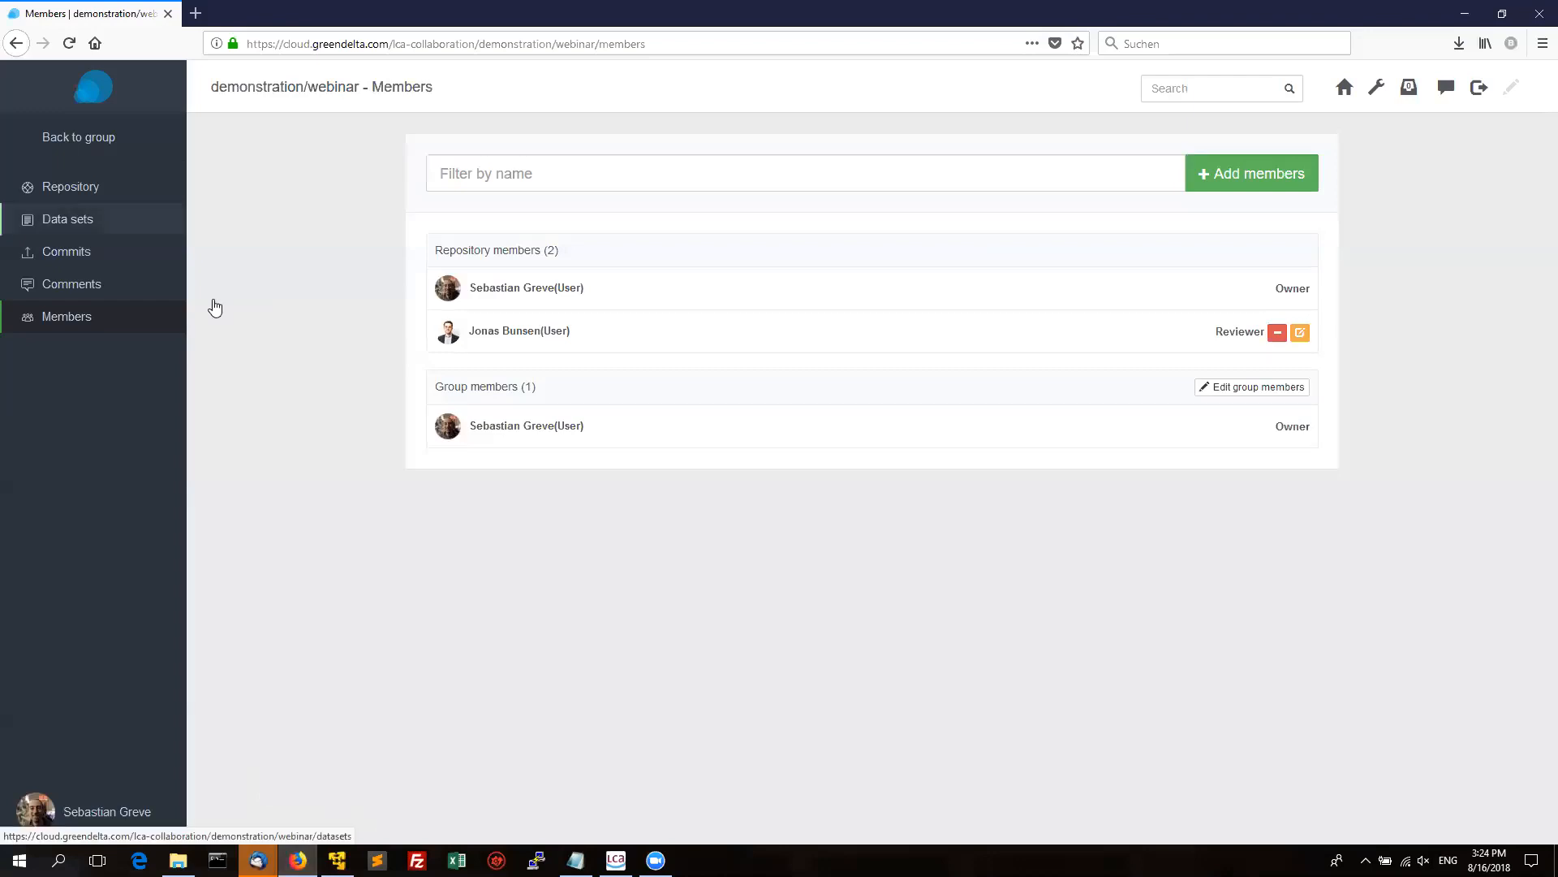
left_click(106, 224)
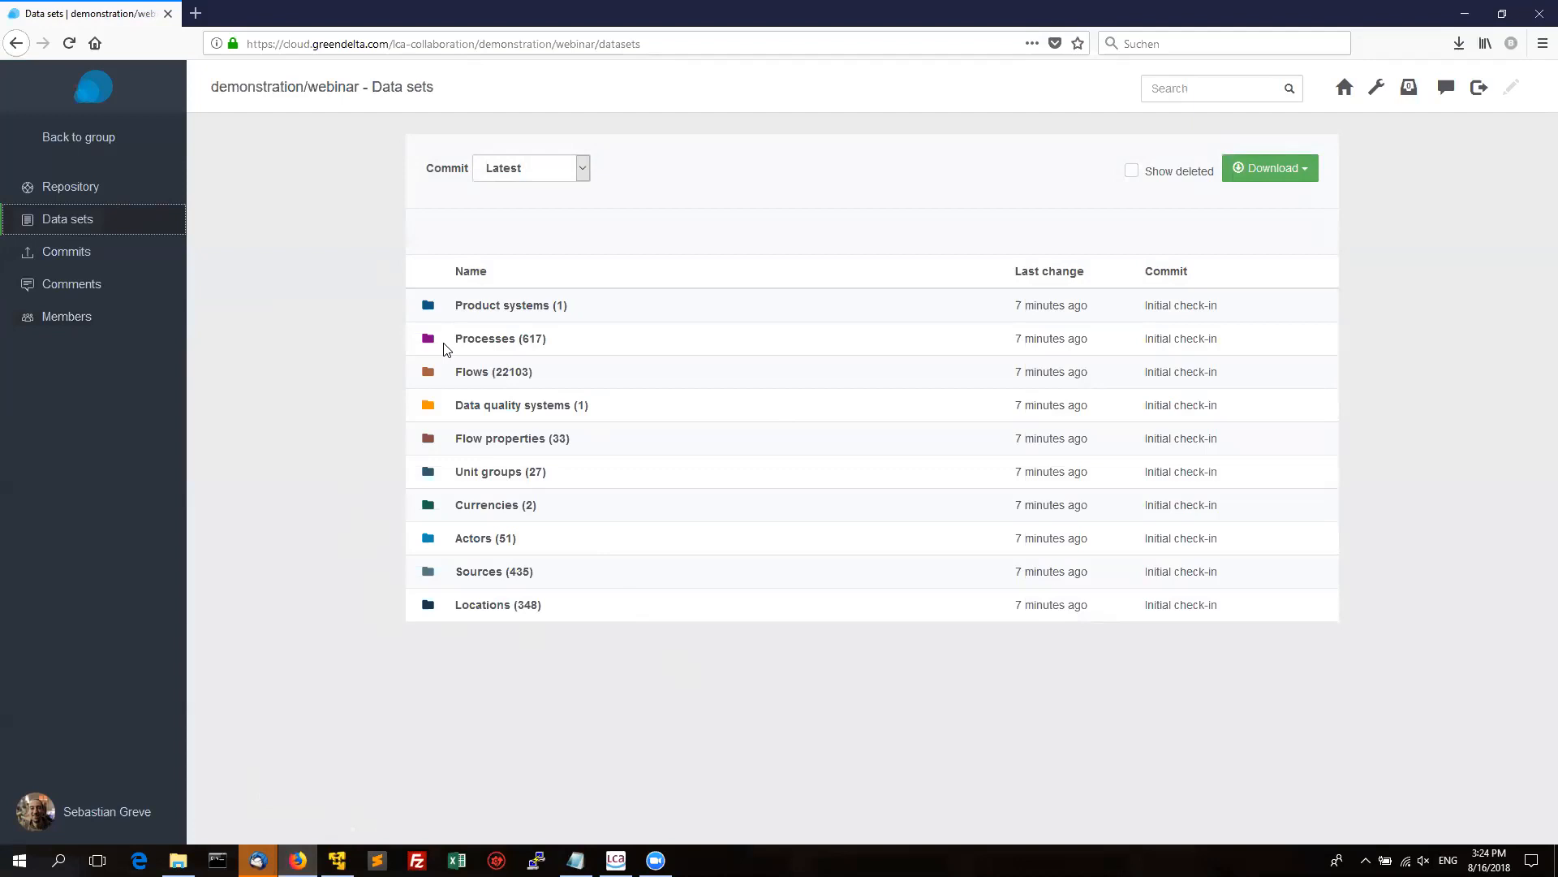
left_click(510, 341)
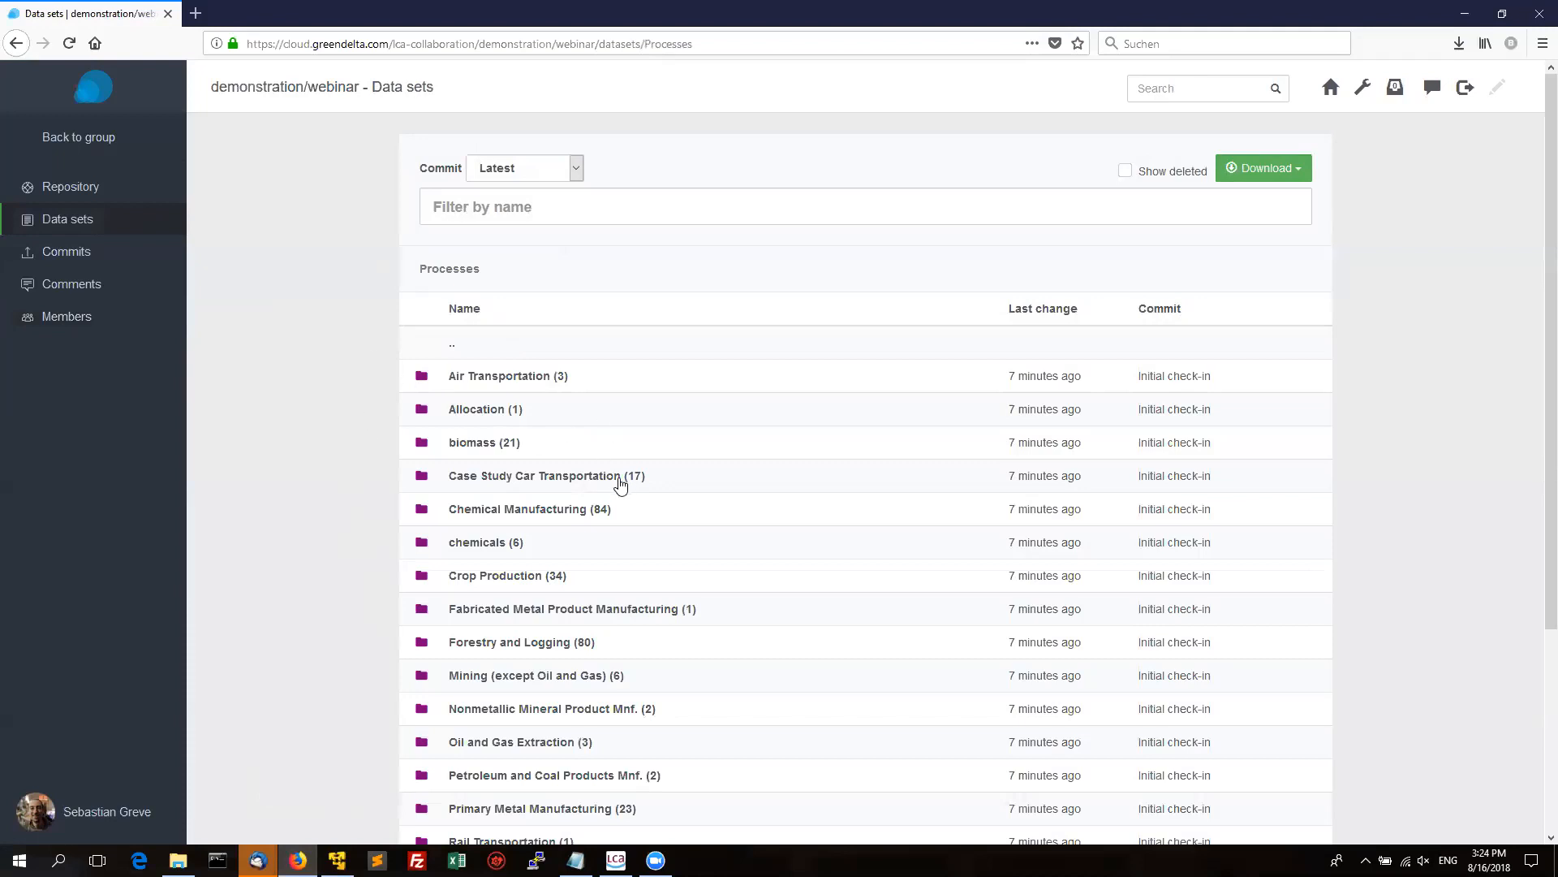
left_click(520, 379)
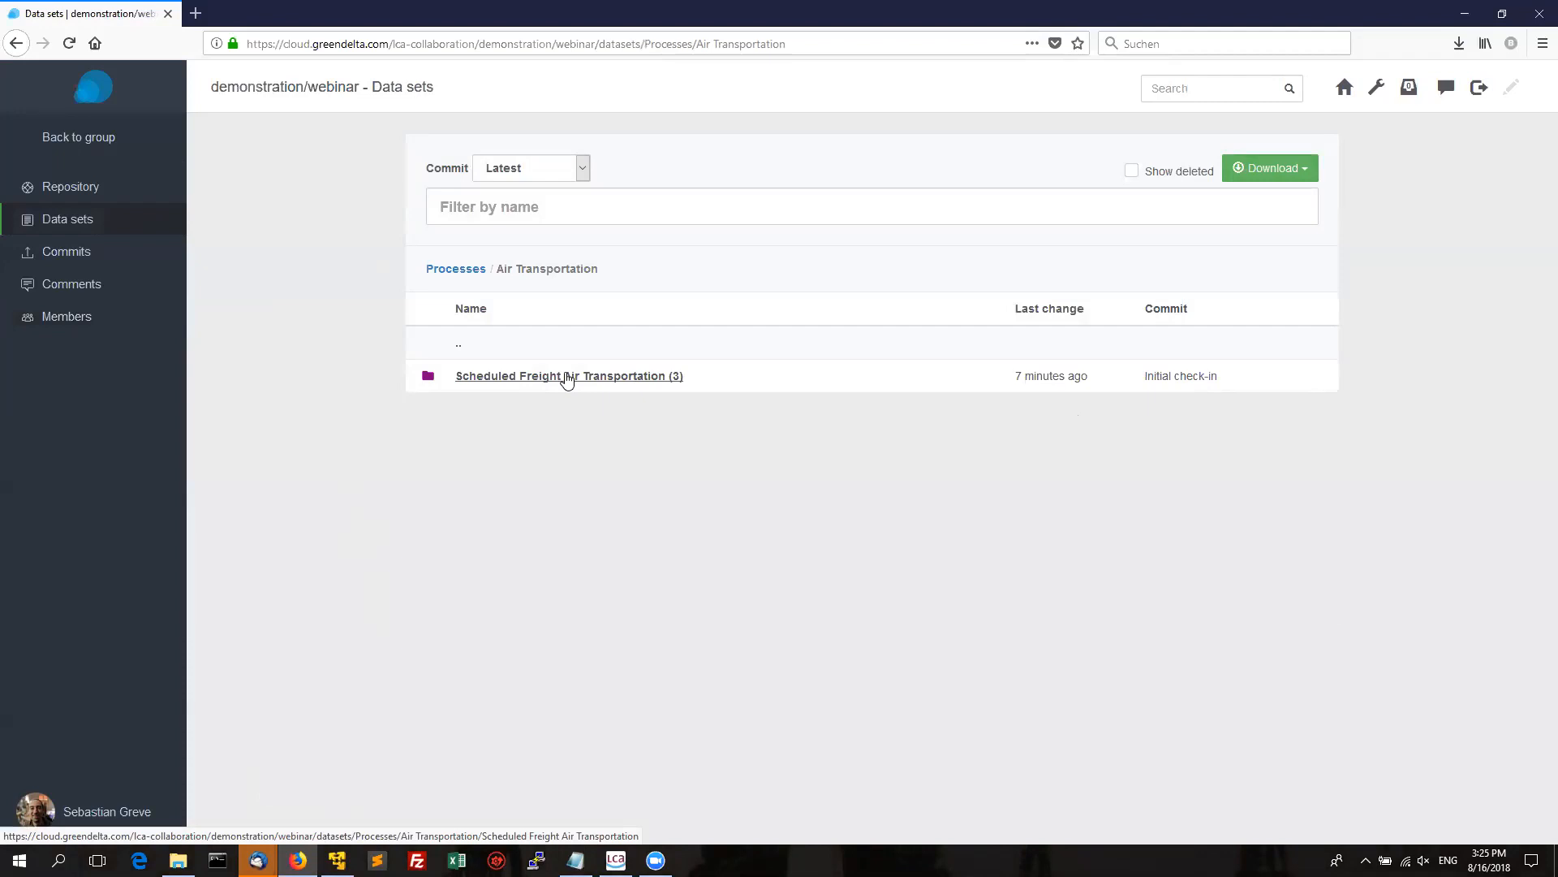
left_click(566, 378)
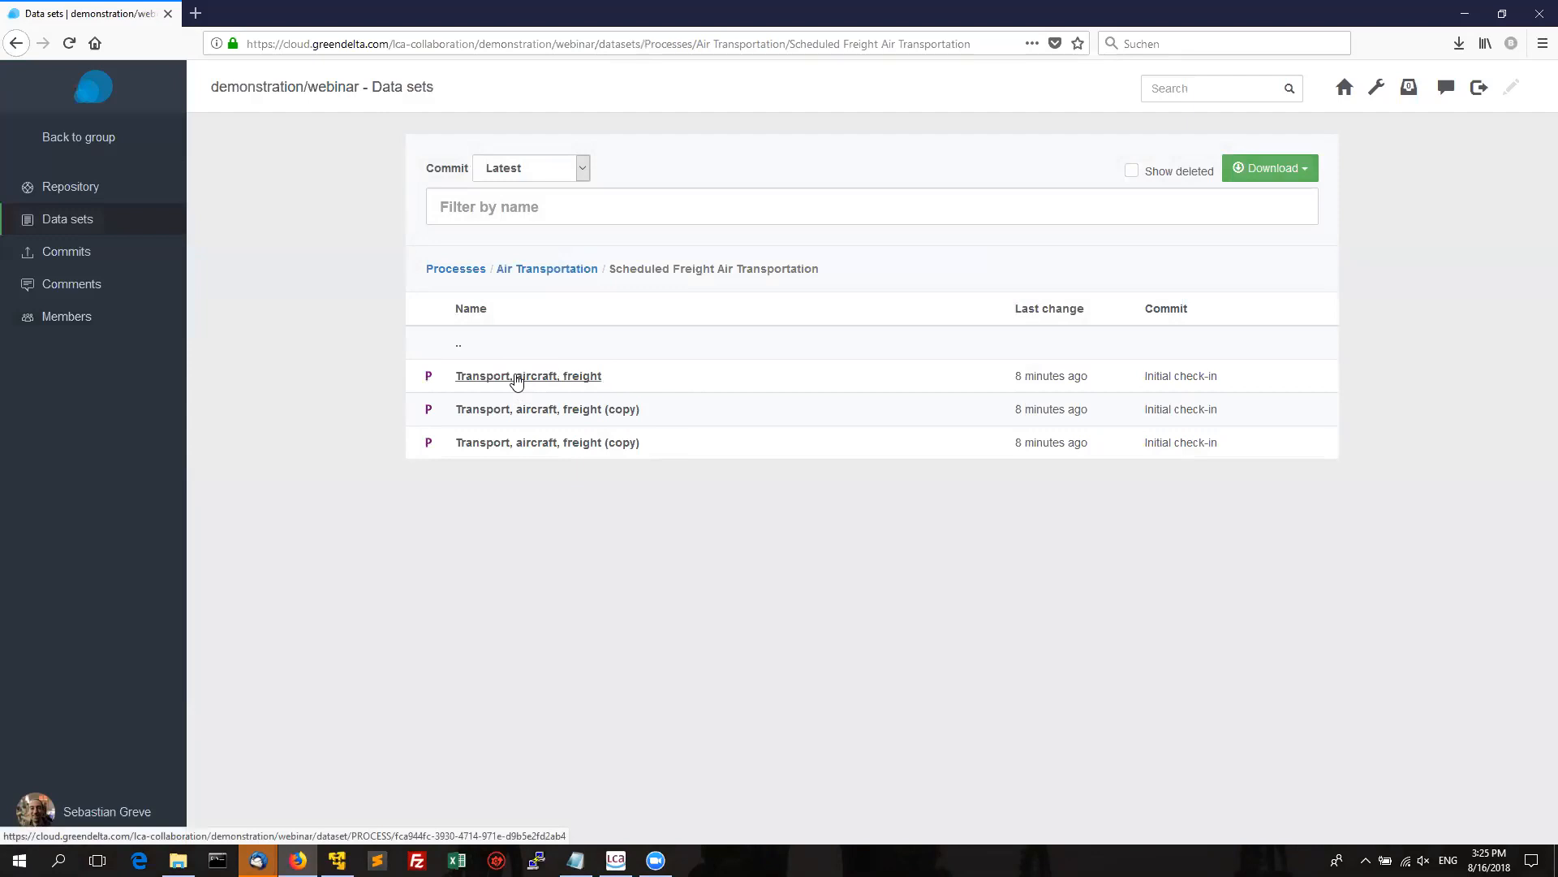
left_click(516, 376)
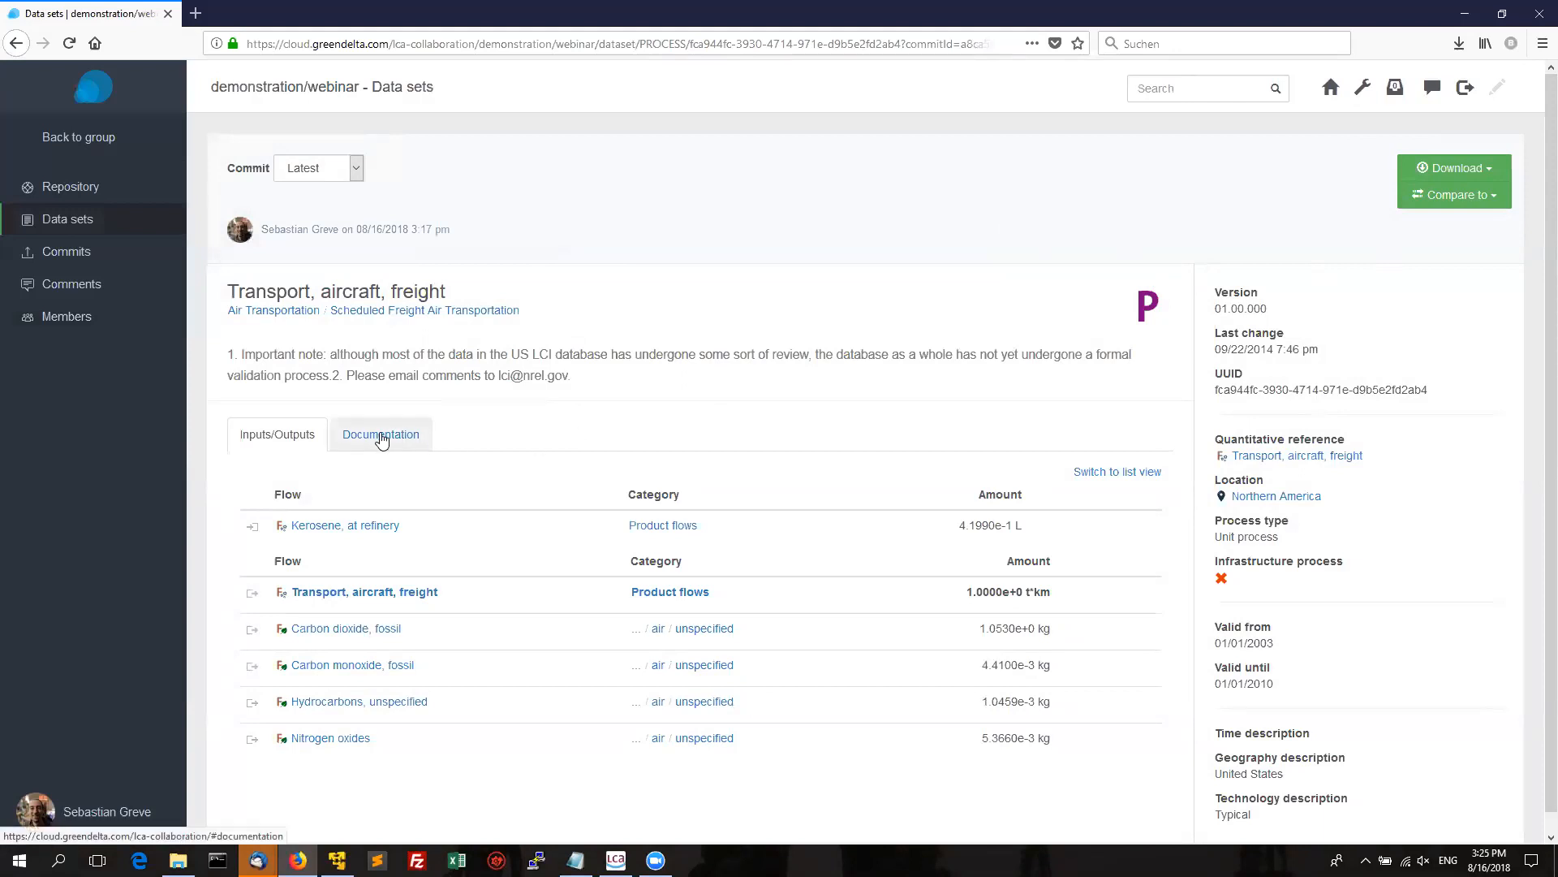
Look through the process's Documentation tab, then return to its Inputs/Outputs.
left_click(381, 437)
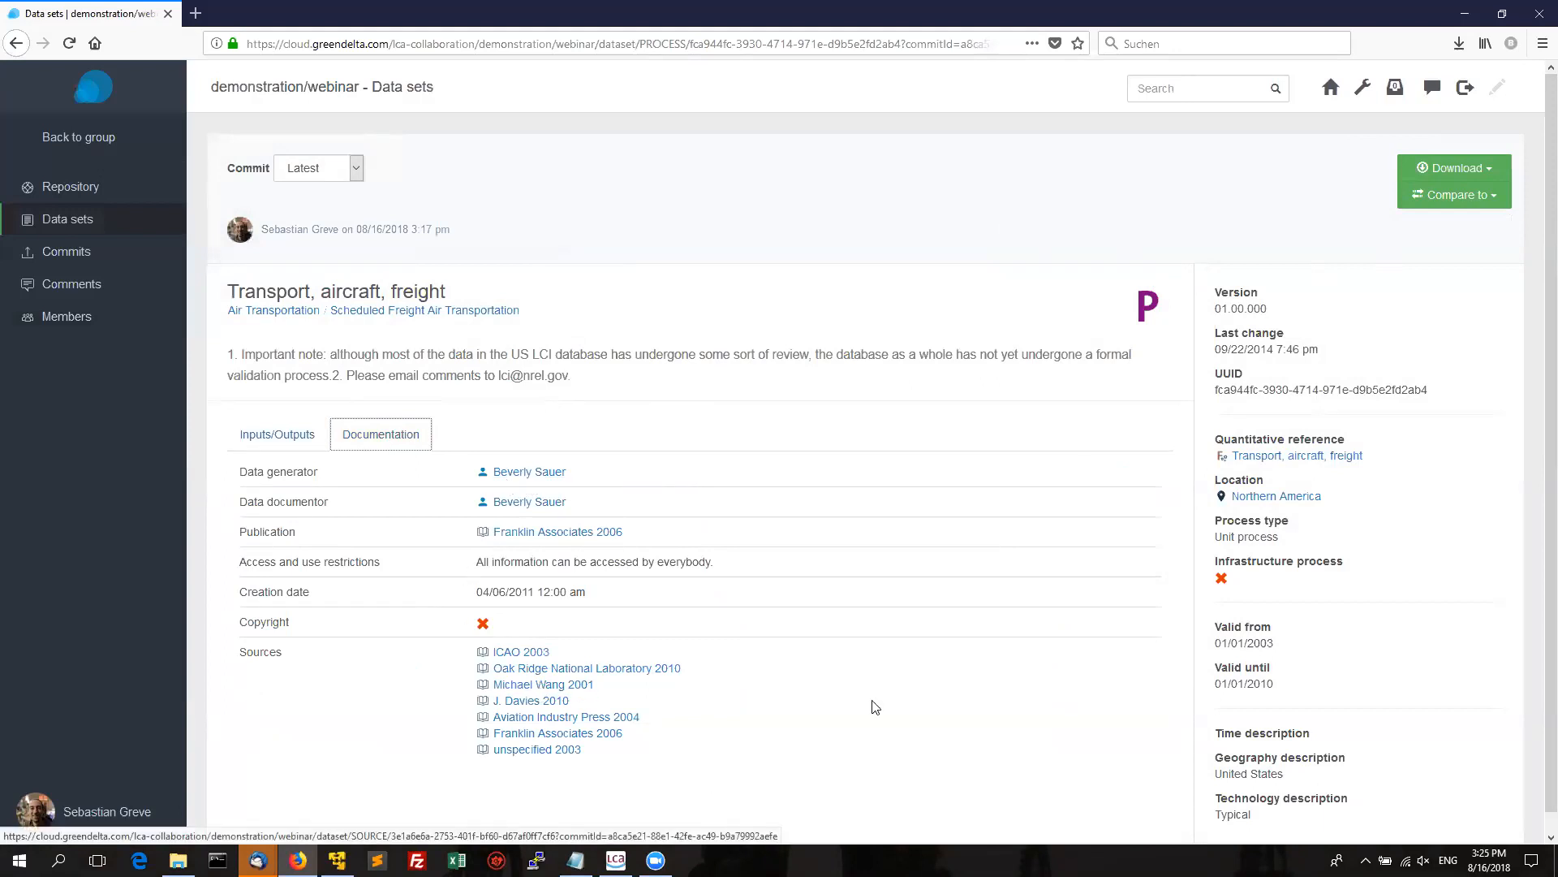
left_click_drag(1546, 200, 1531, 337)
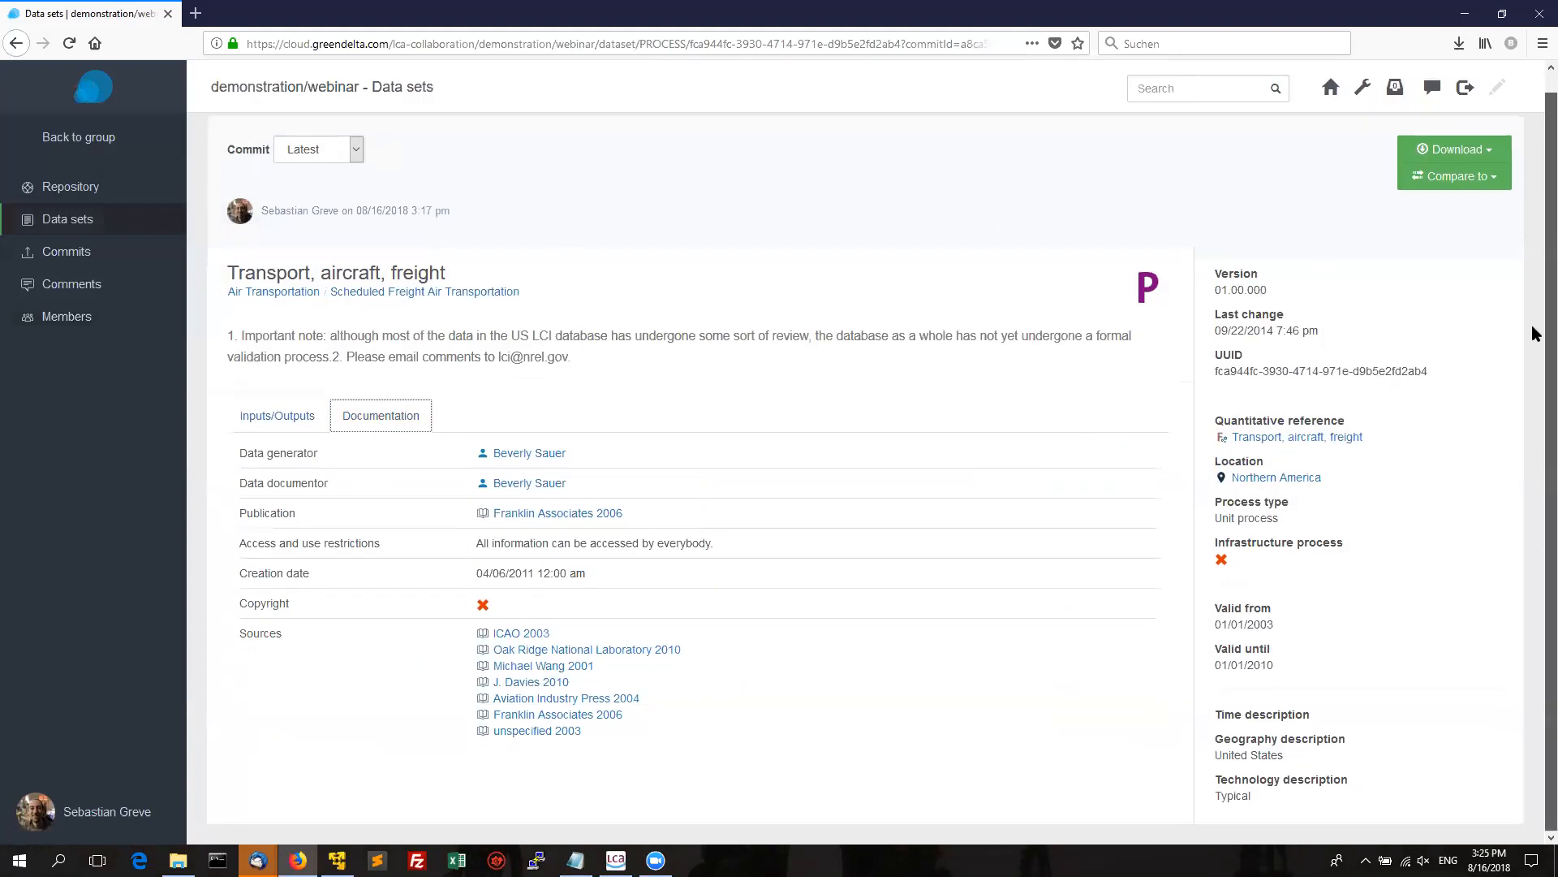
left_click(277, 415)
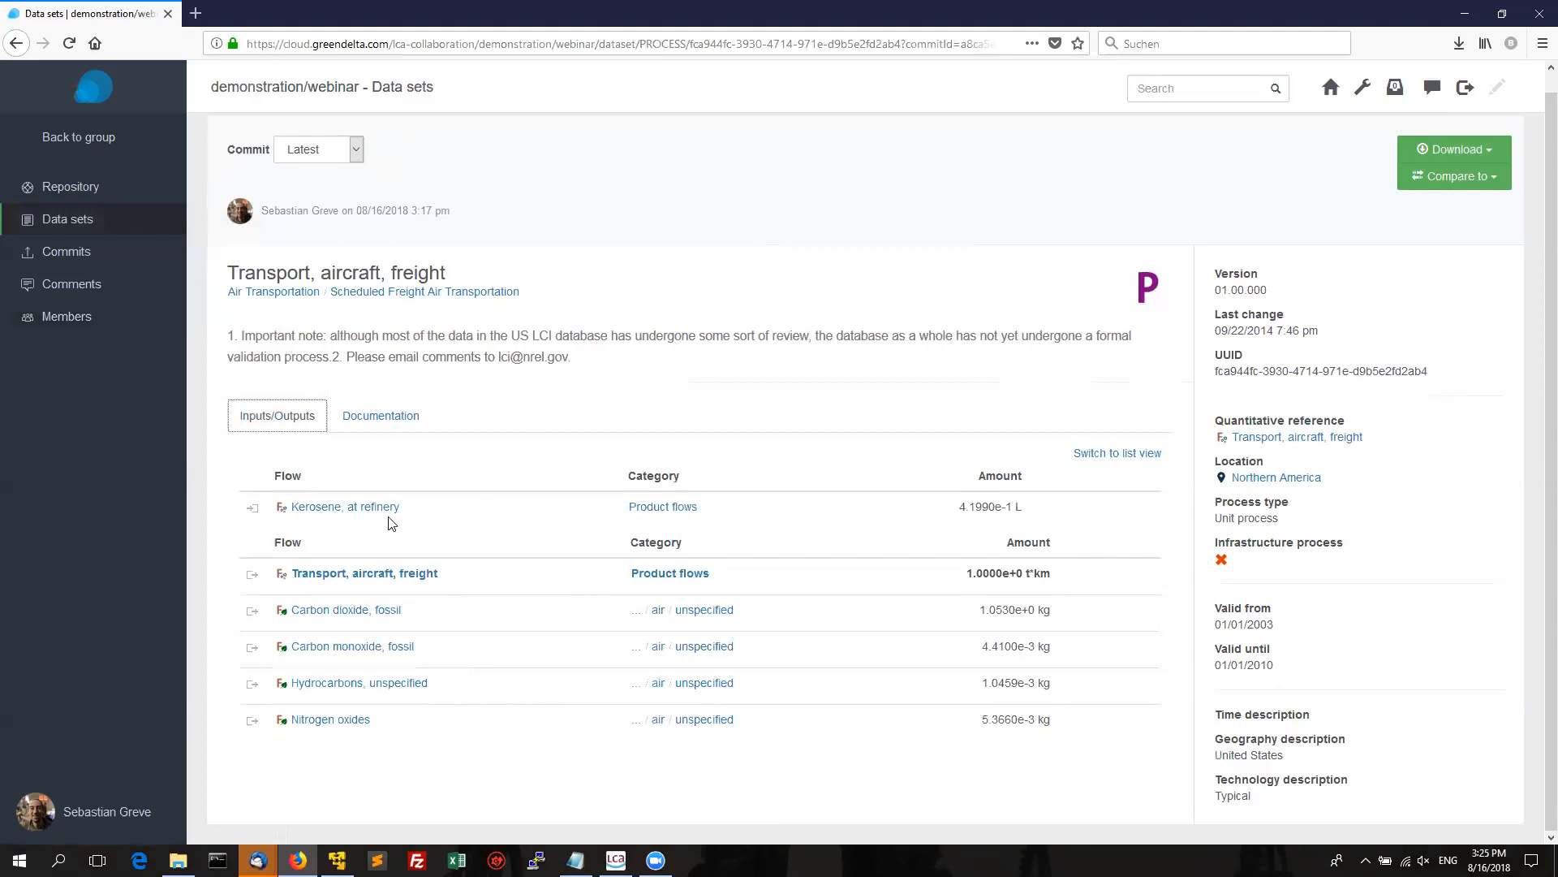
Open the Mass flow property from the Carbon dioxide, fossil flow's properties.
left_click(362, 613)
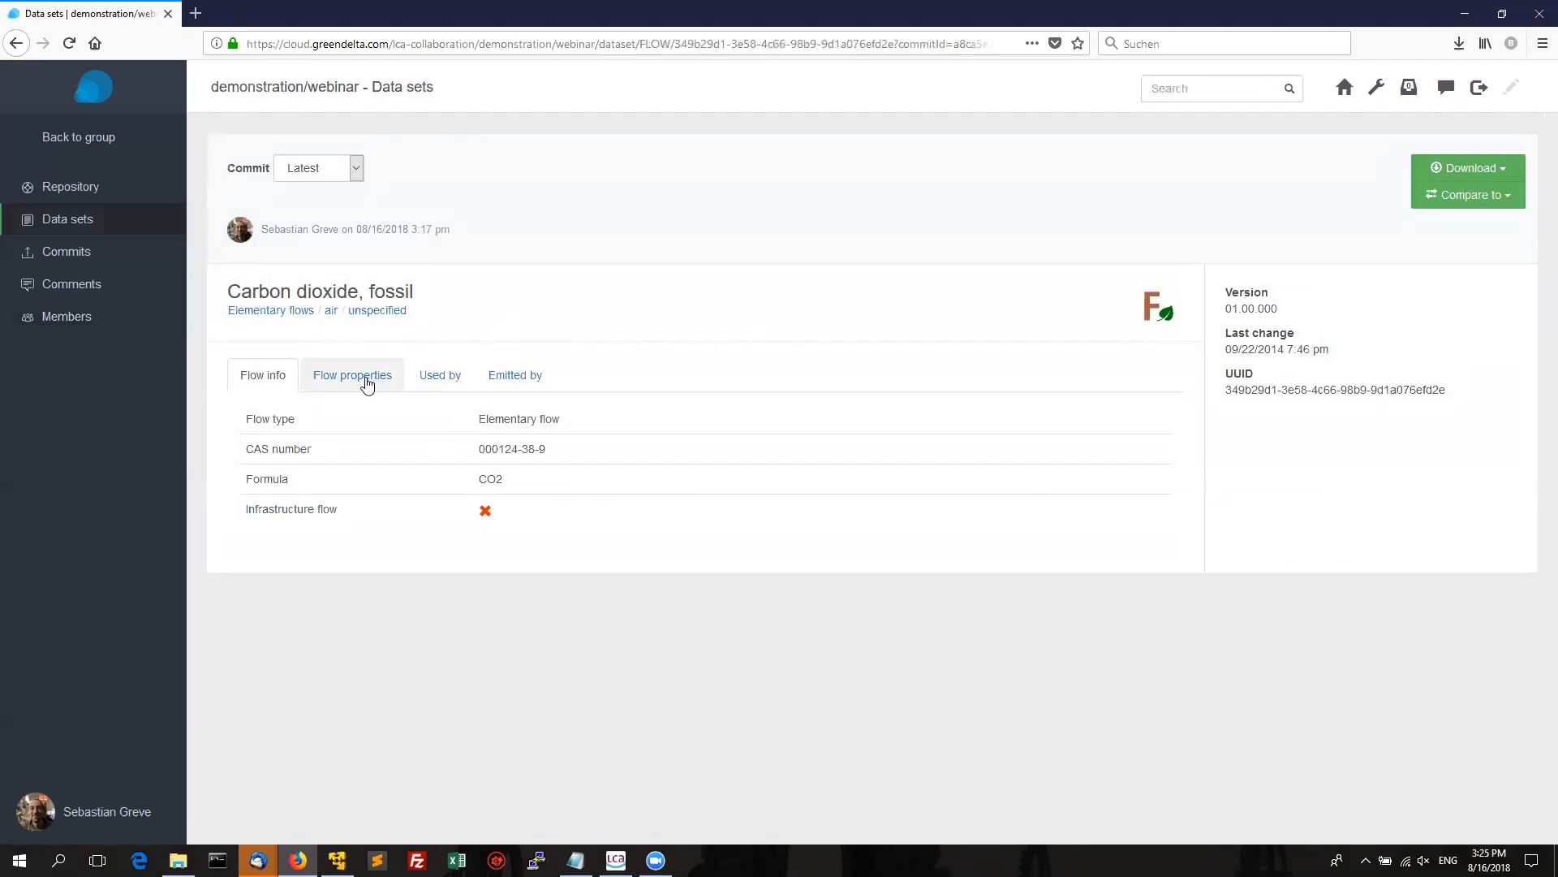
left_click(362, 381)
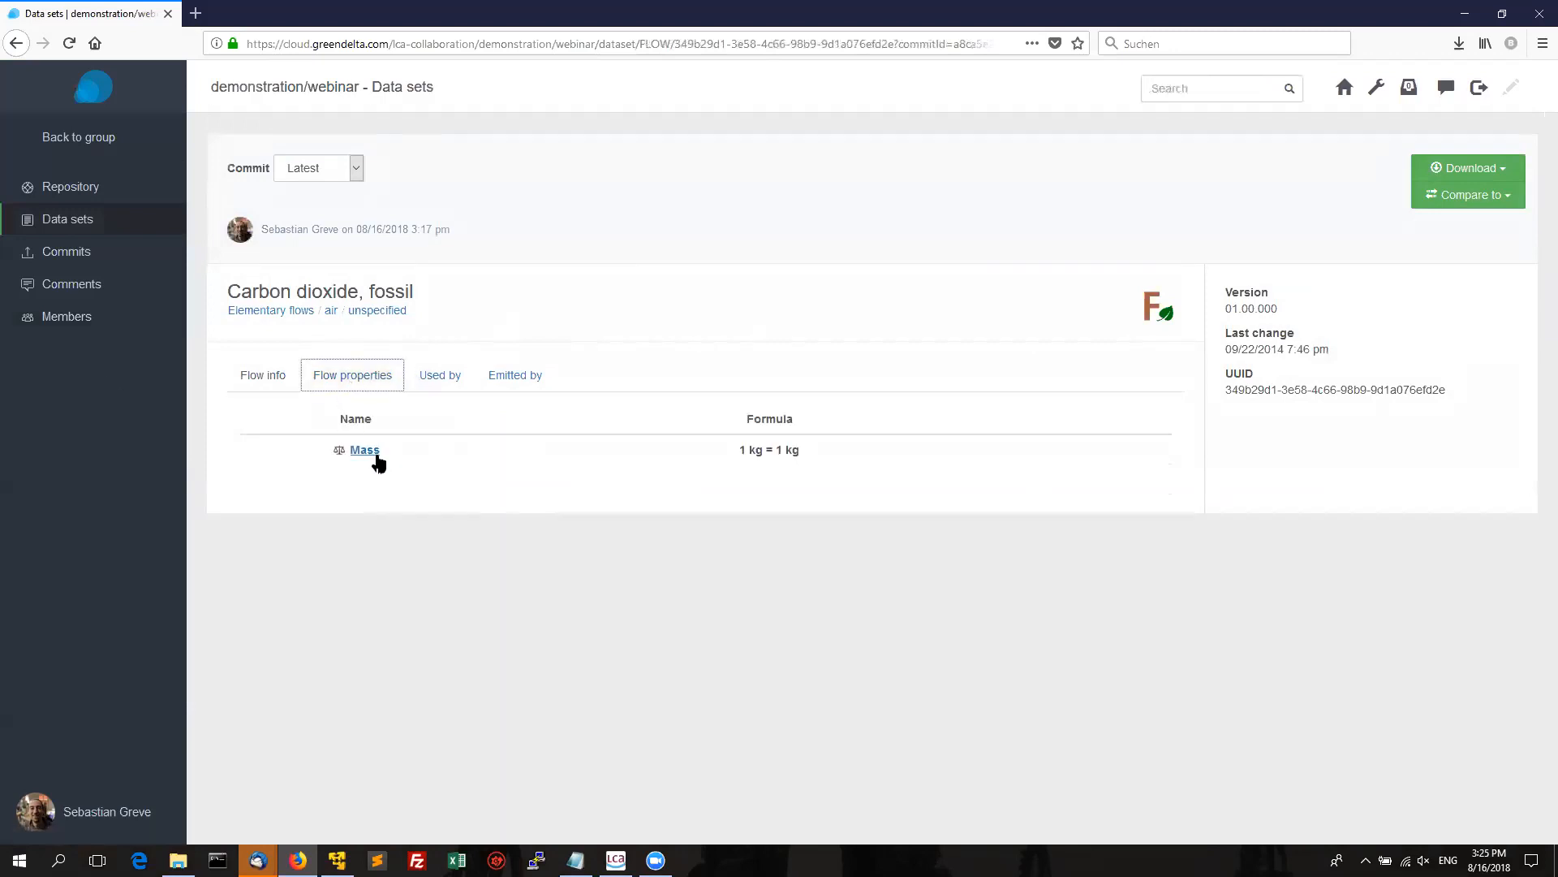
left_click(366, 454)
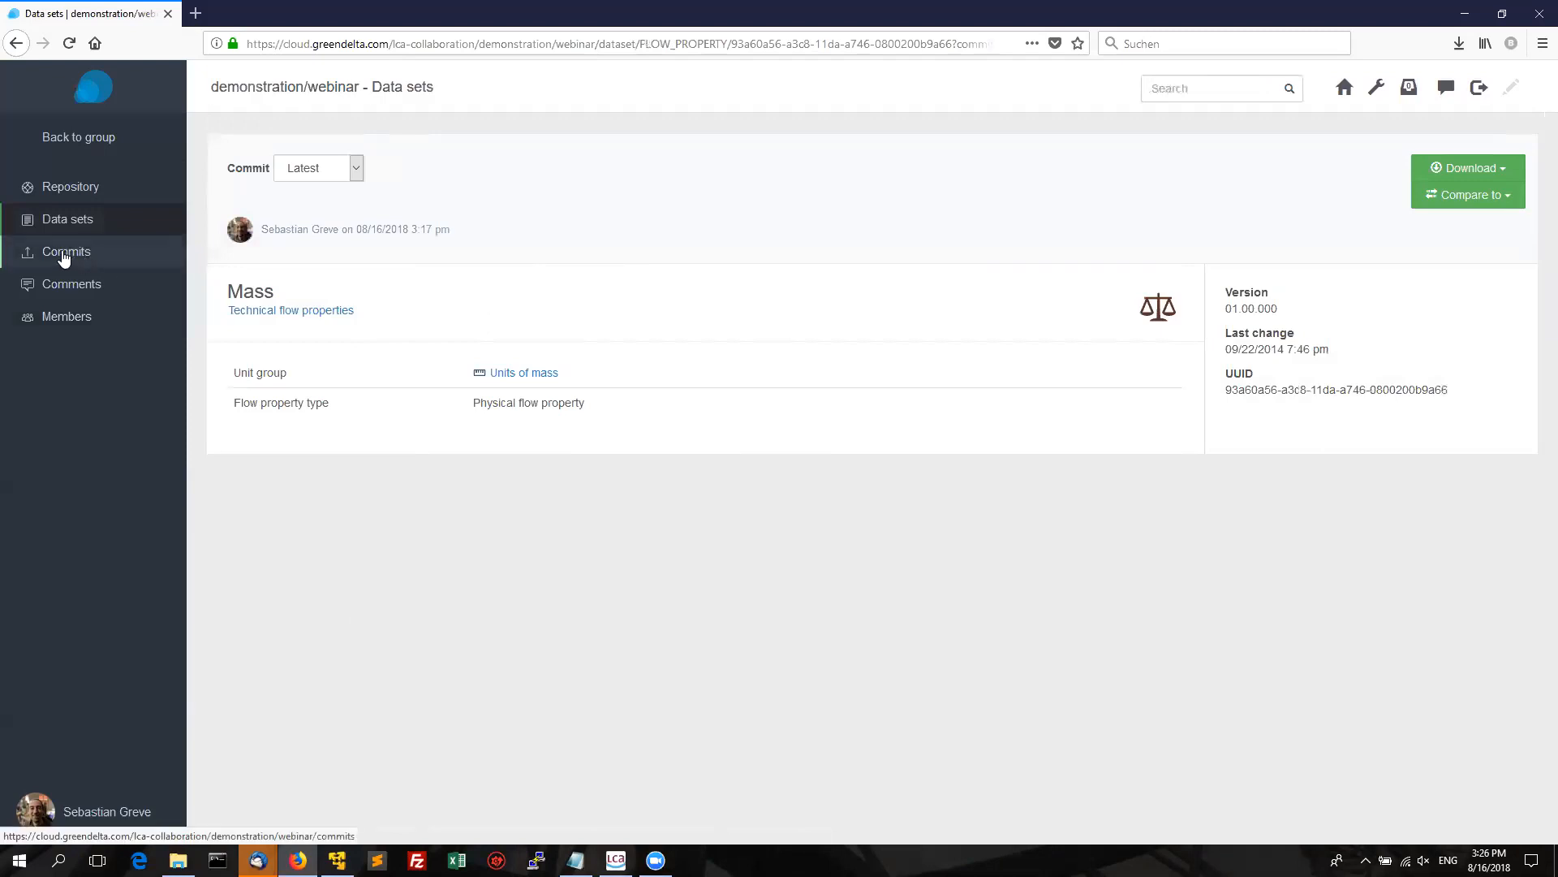
Open the Initial check-in commit's details and jump to its last page, 2380, listing Western Sahara and Nigeria.
left_click(70, 258)
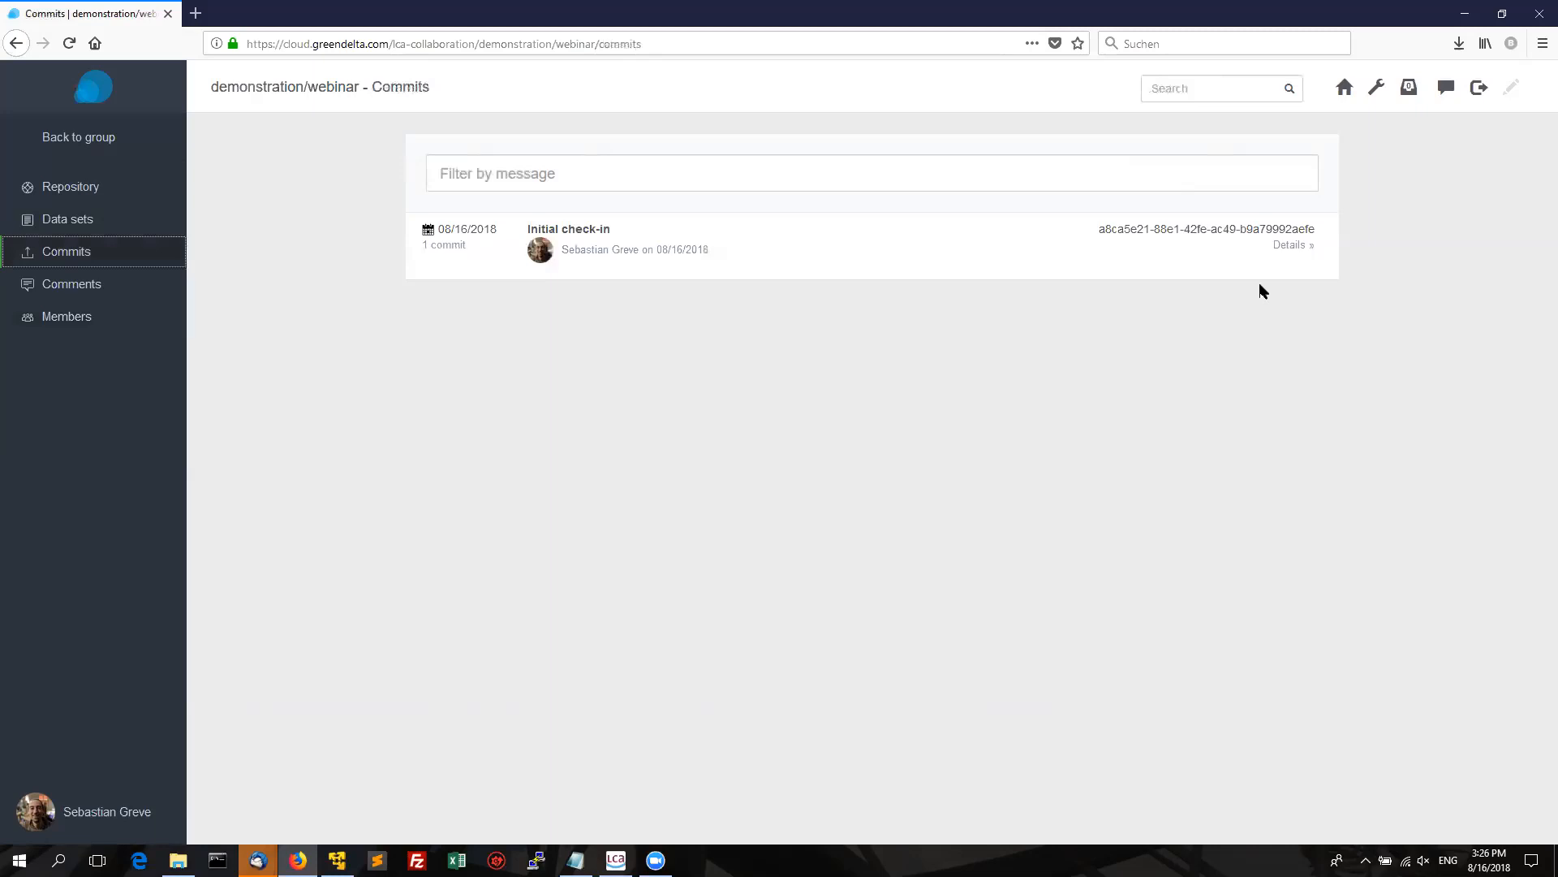
left_click(1291, 245)
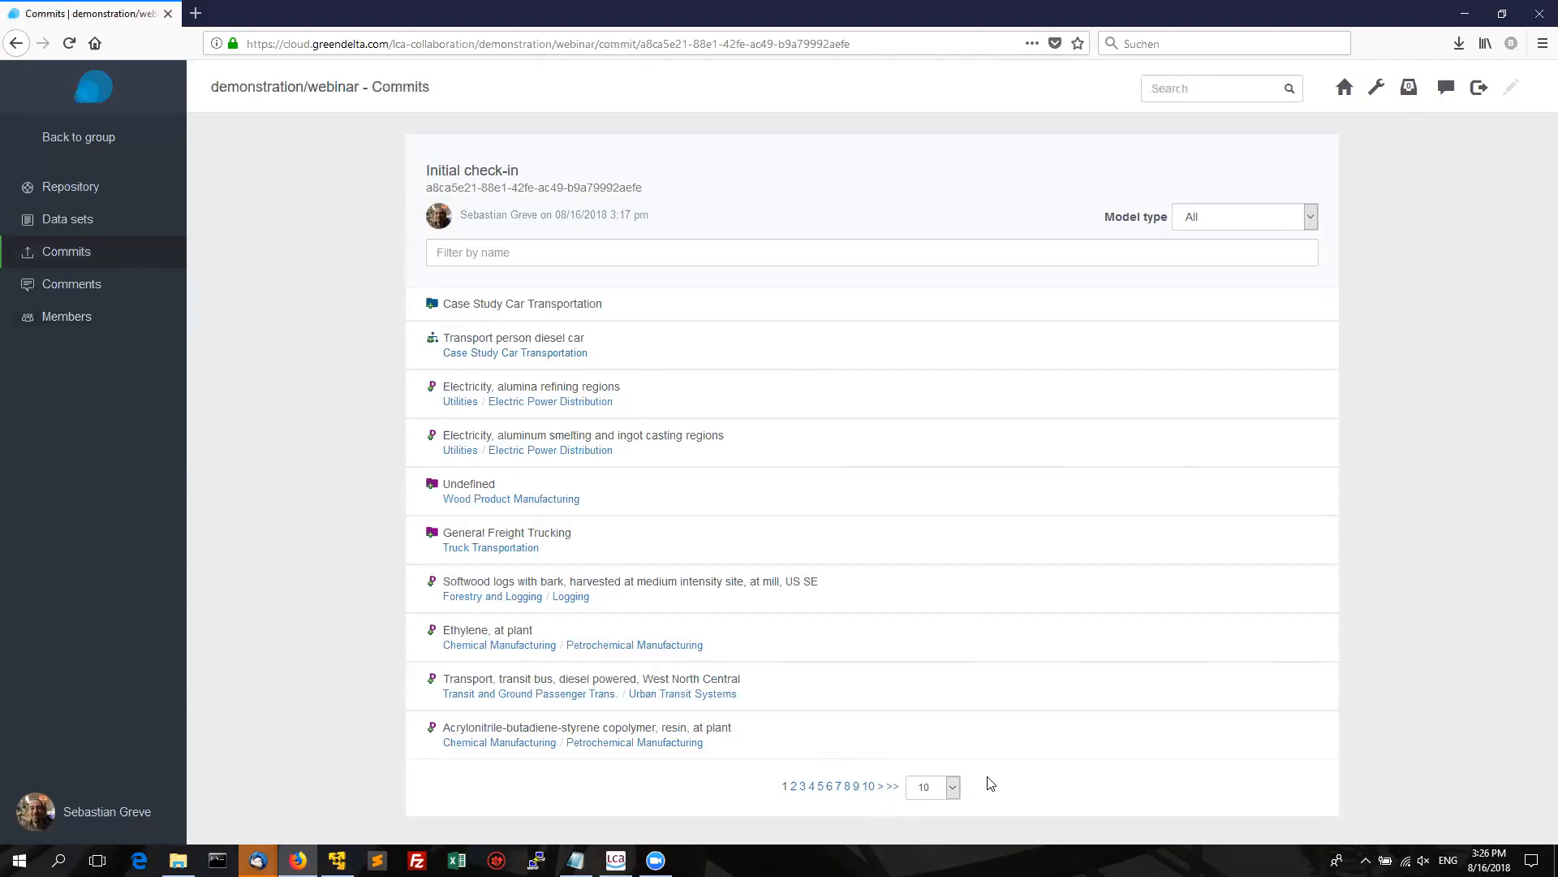
left_click(894, 787)
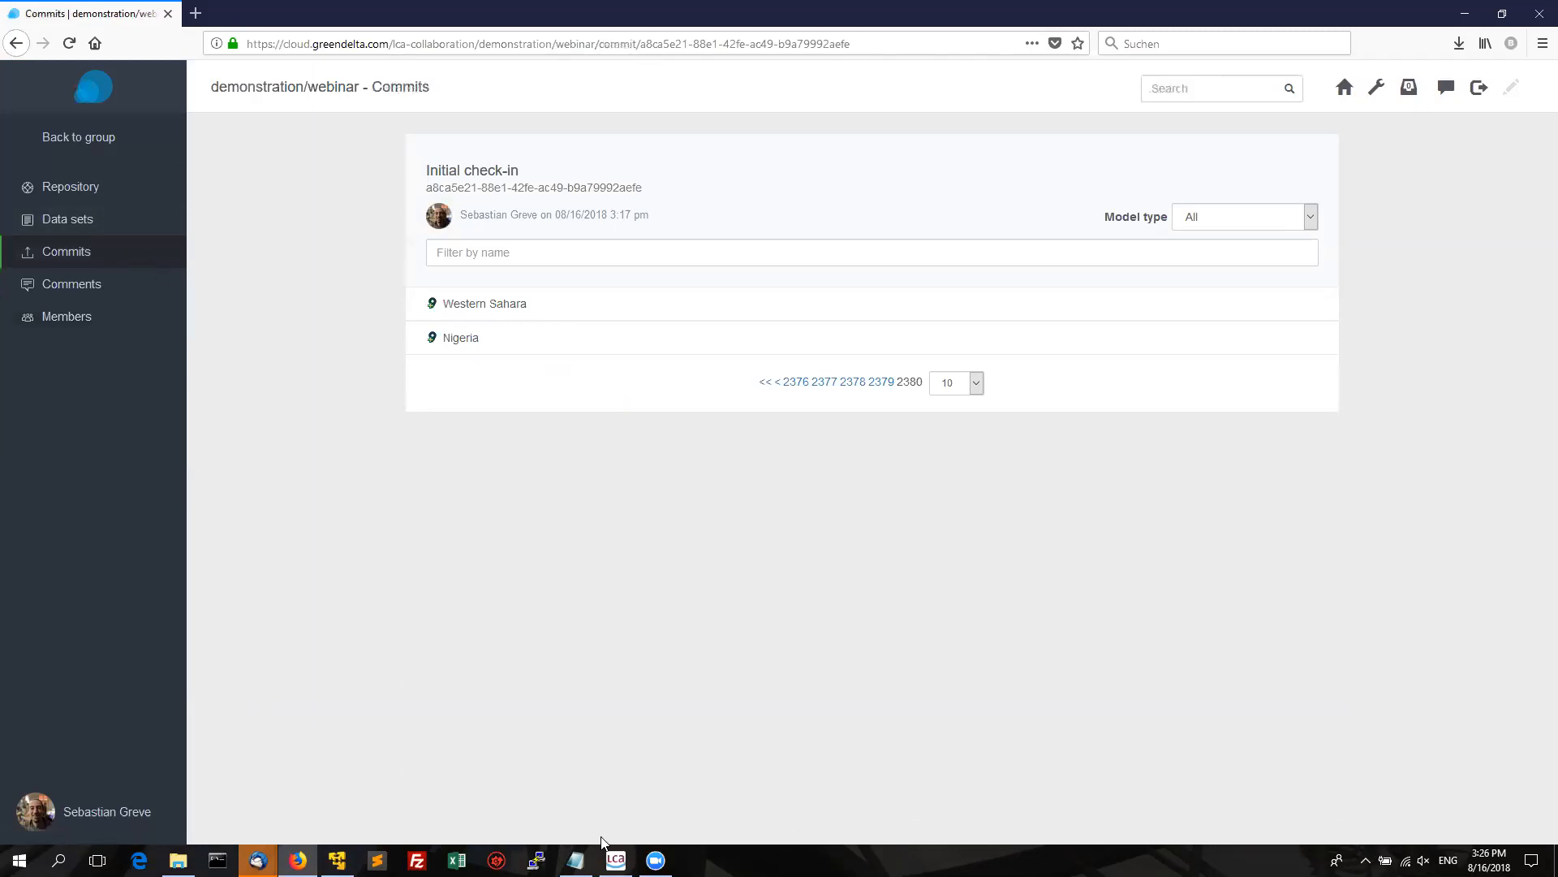
Create the product system 'Transport, aircraft, freight' from the Transport, aircraft, freight - RNA process, reference 1.0 t*km.
mouse_move(616, 860)
left_click(635, 821)
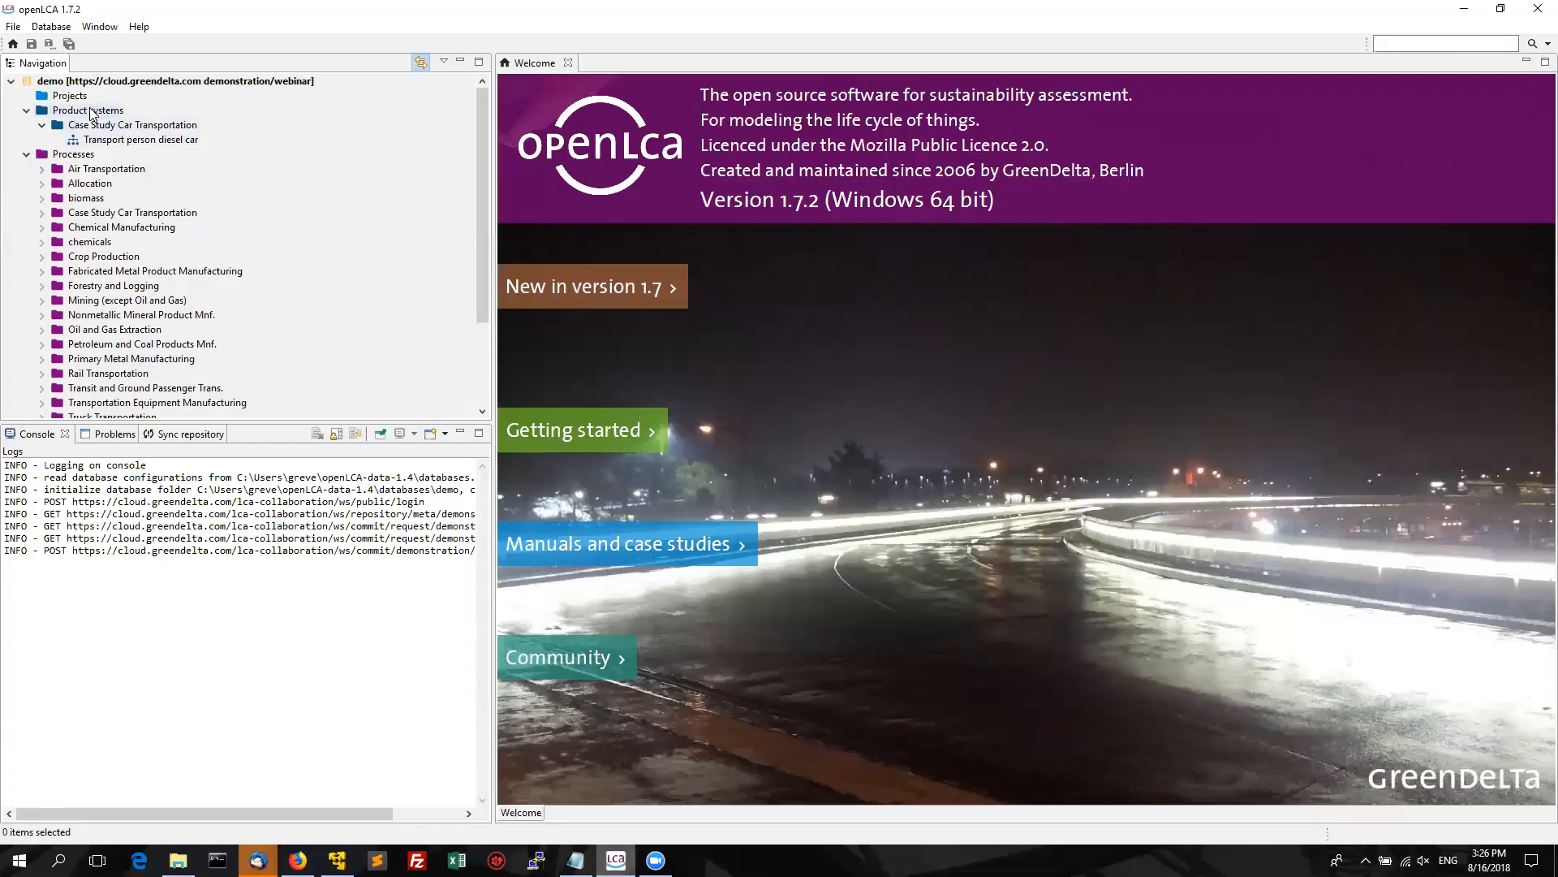
right_click(90, 111)
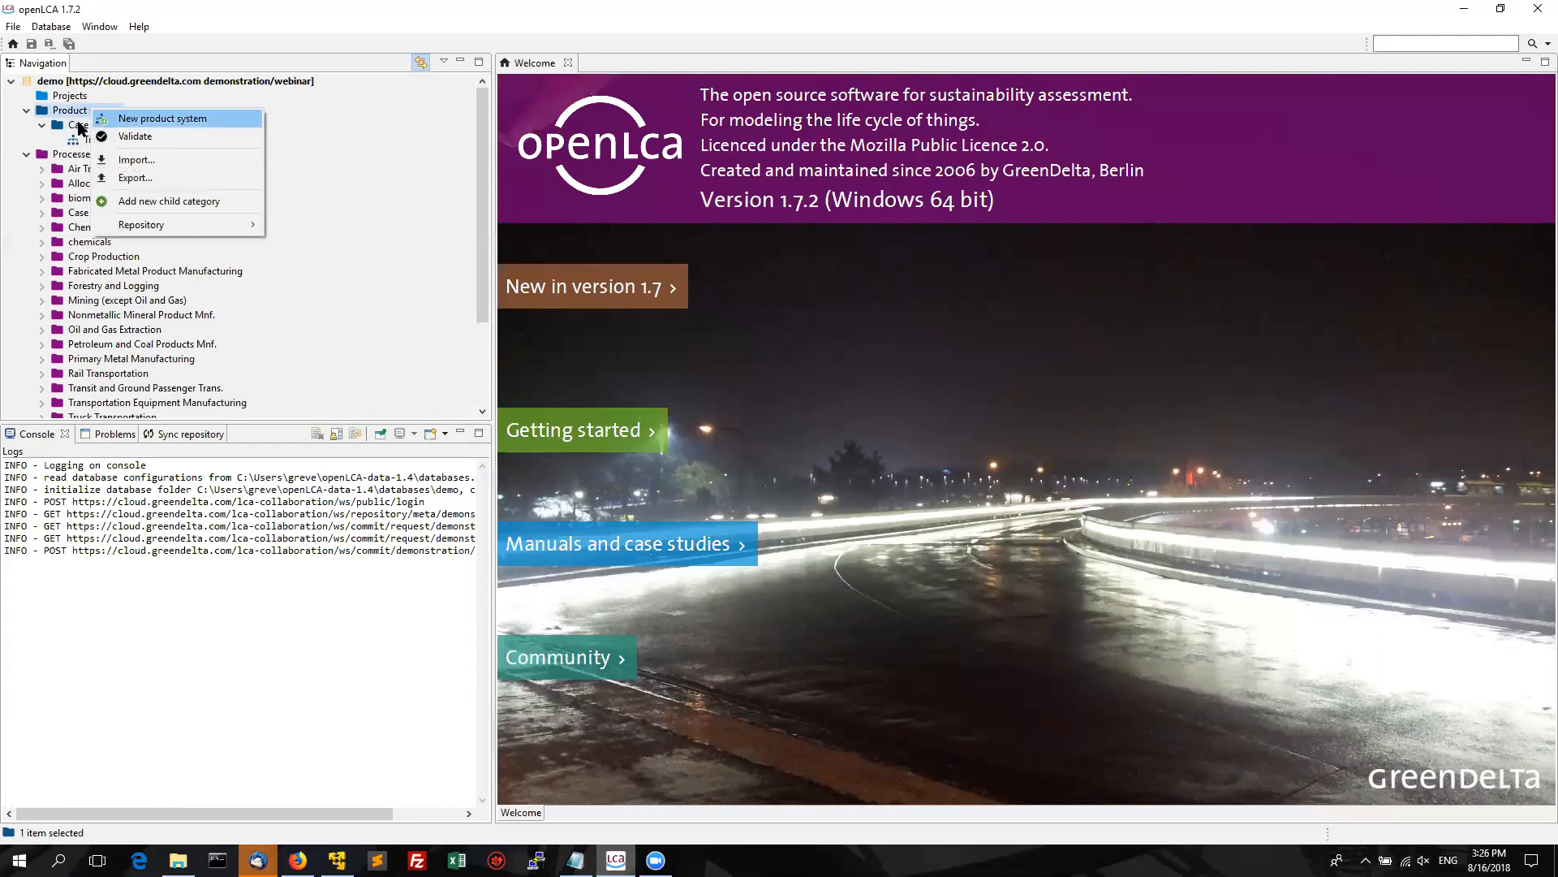
left_click(65, 171)
double_click(65, 171)
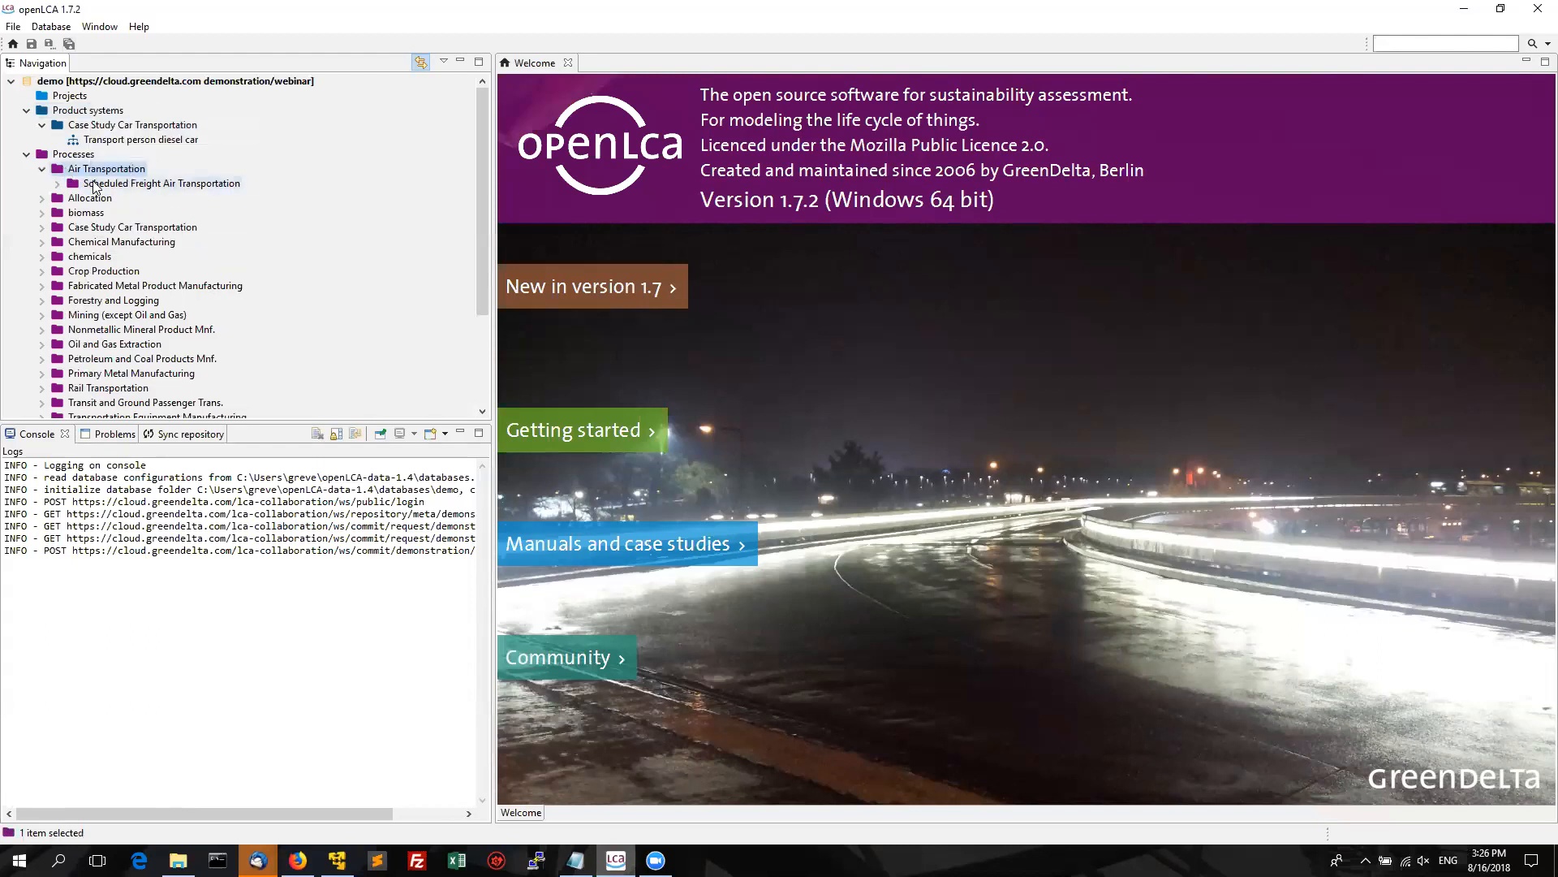
double_click(95, 185)
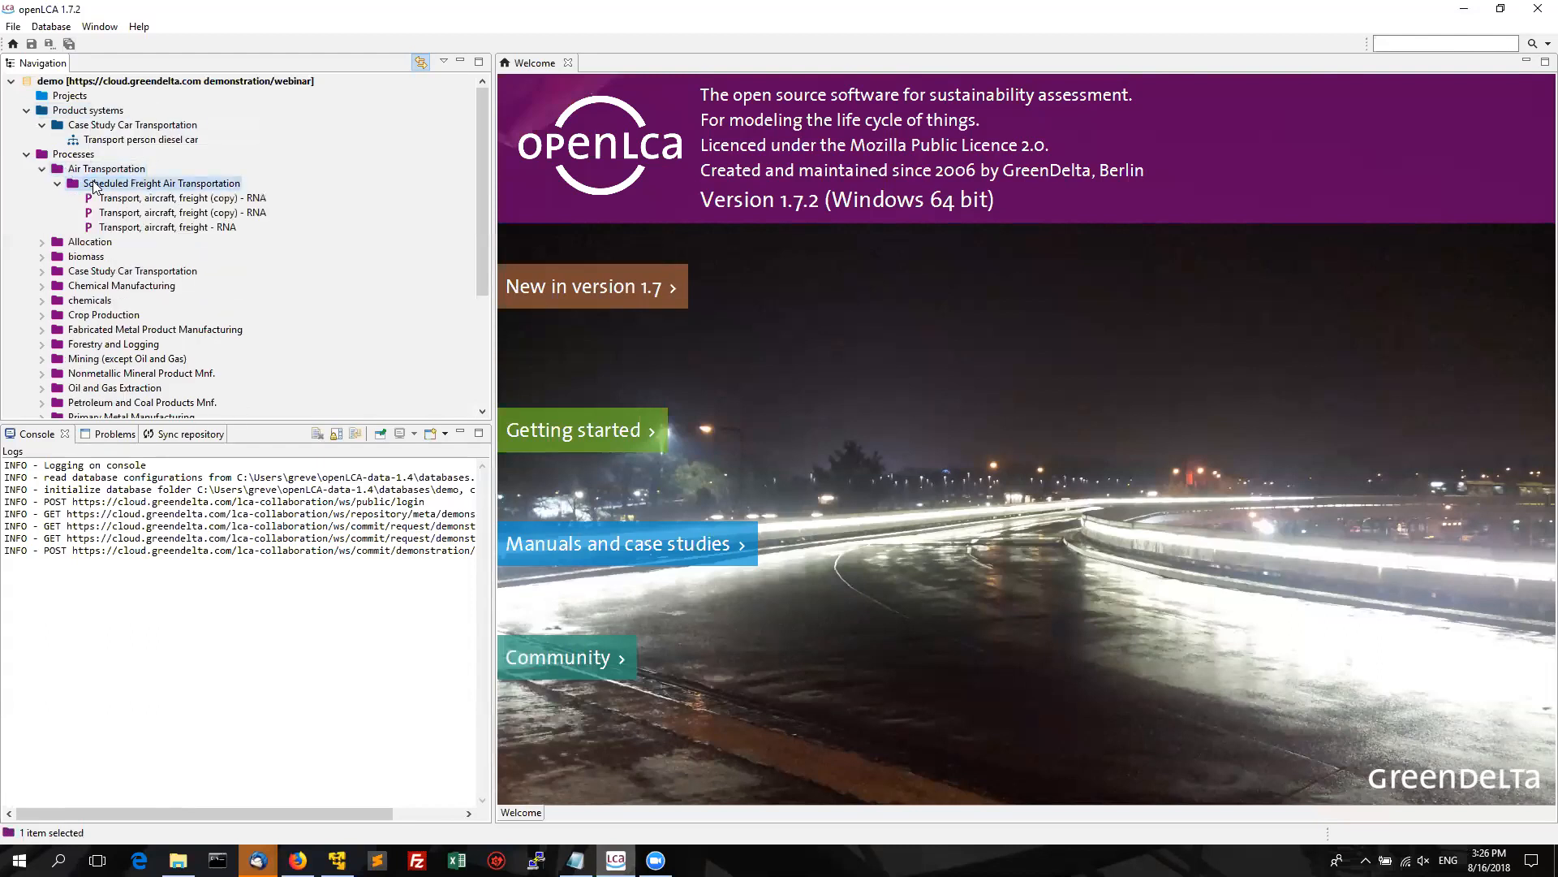
double_click(151, 229)
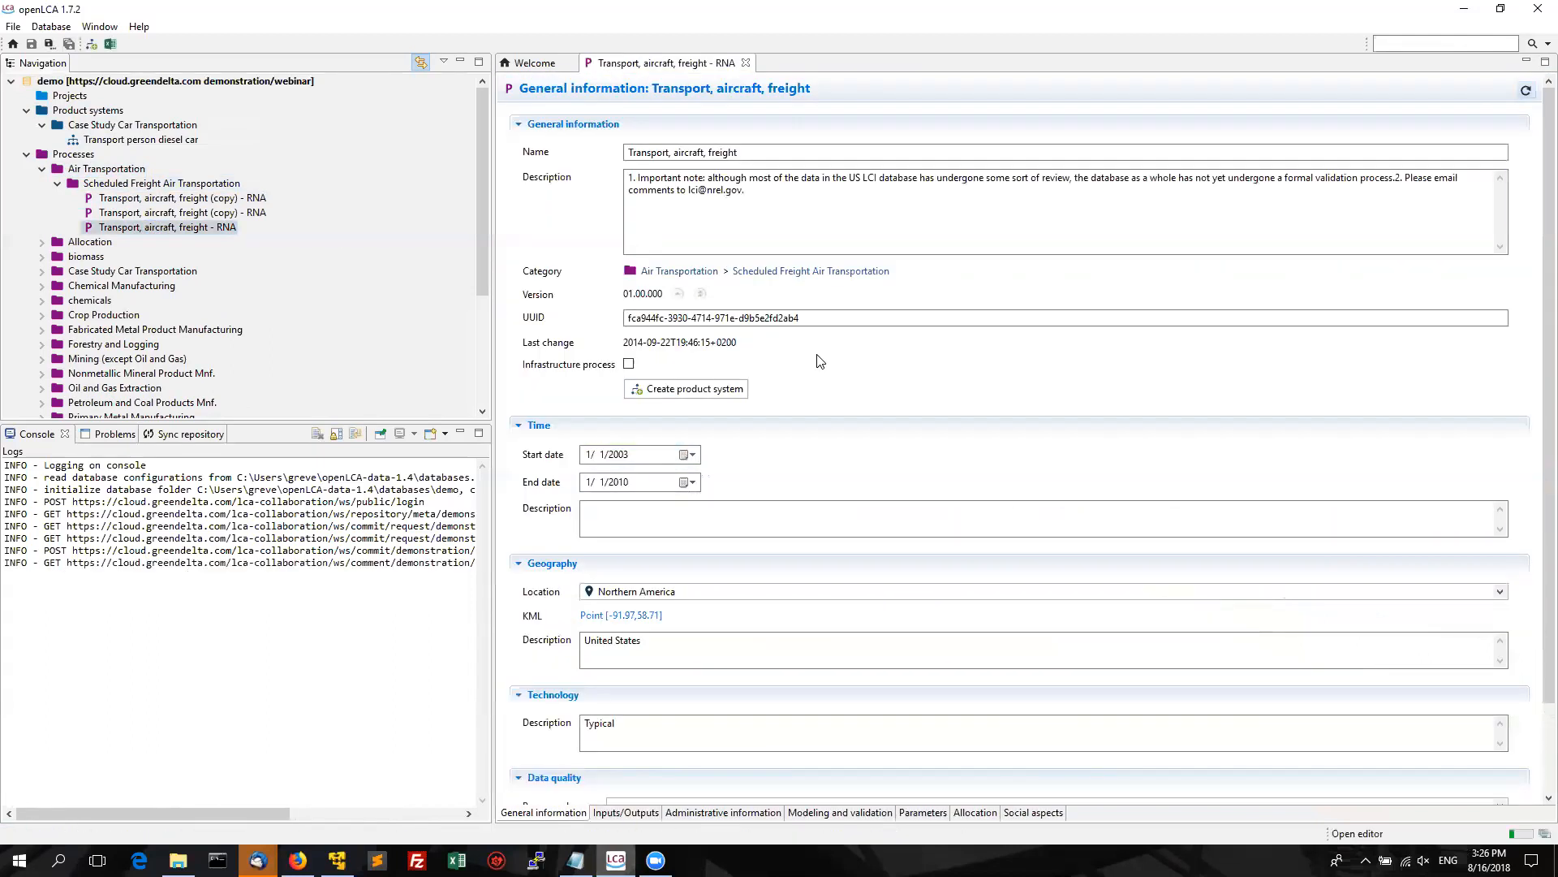
left_click(714, 389)
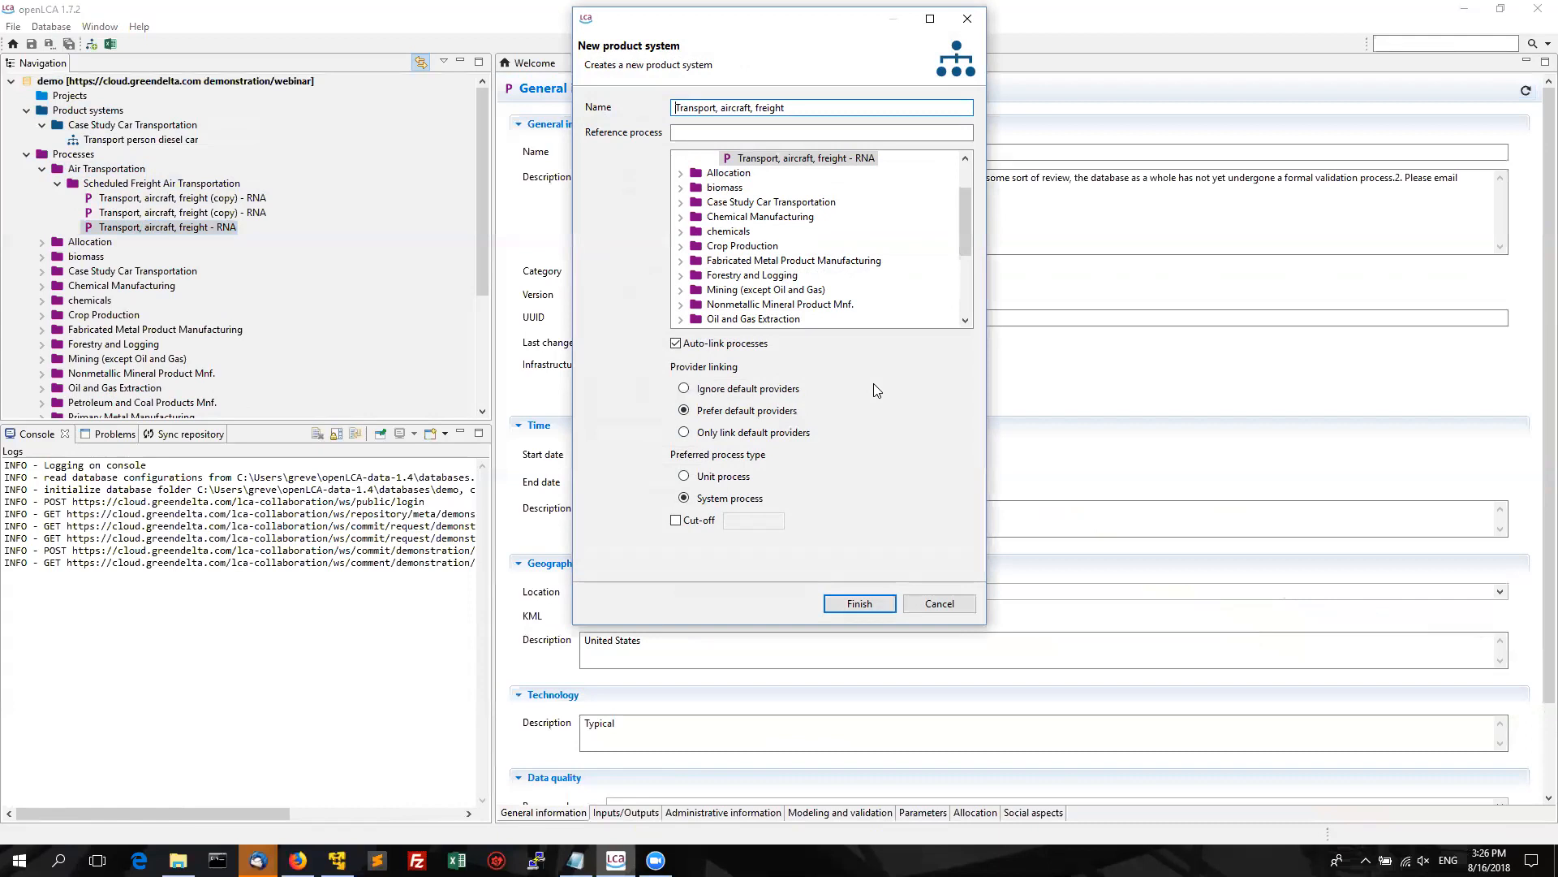
left_click(860, 606)
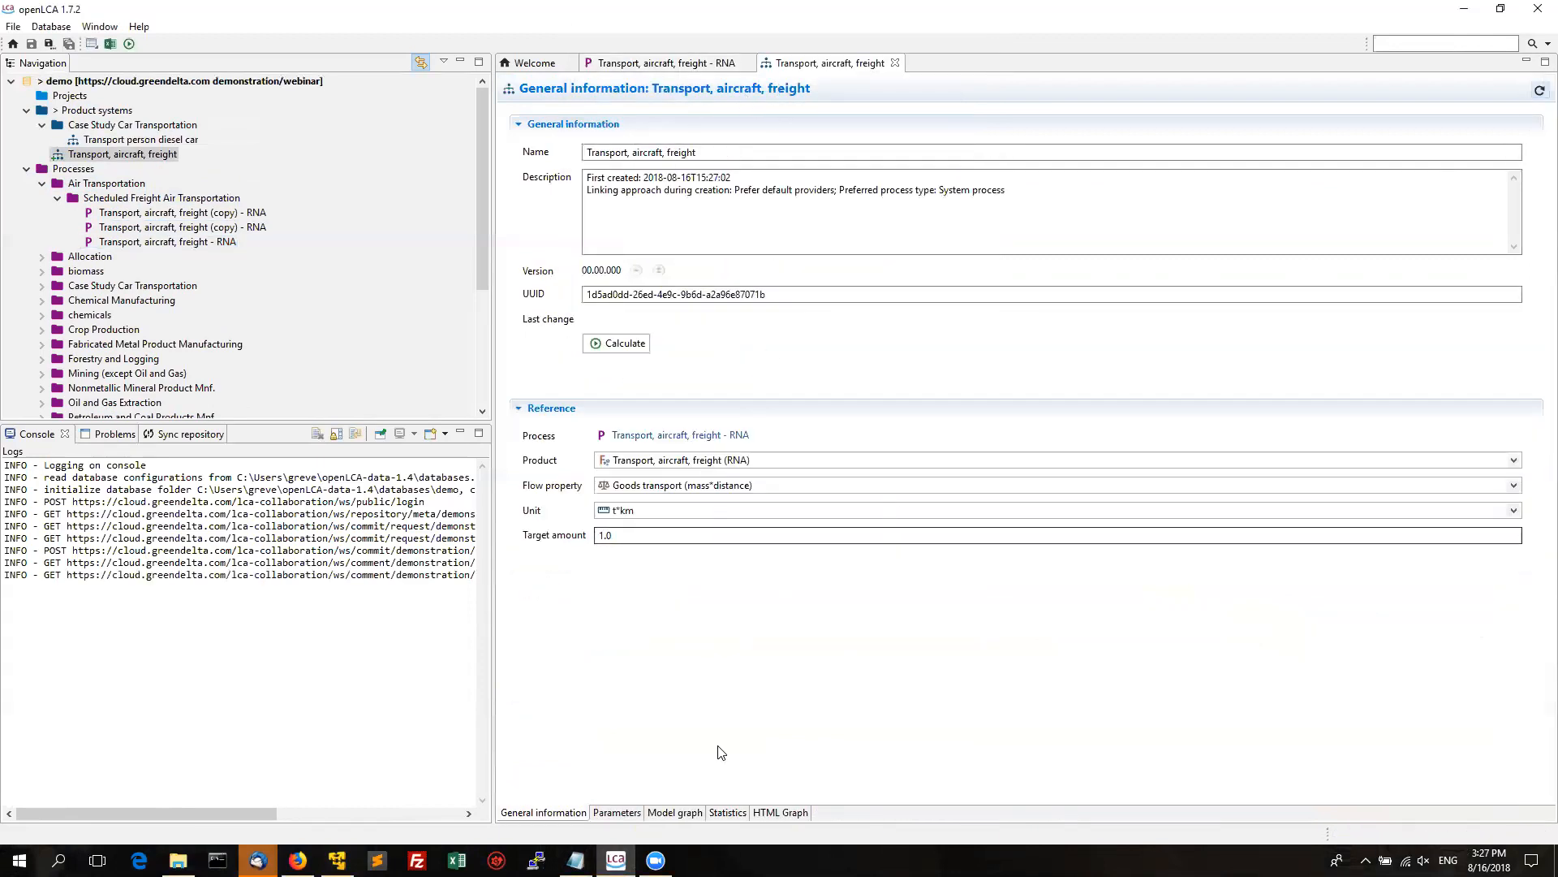
Show the product system's model graph with the whole supply chain expanded.
left_click(674, 813)
right_click(759, 235)
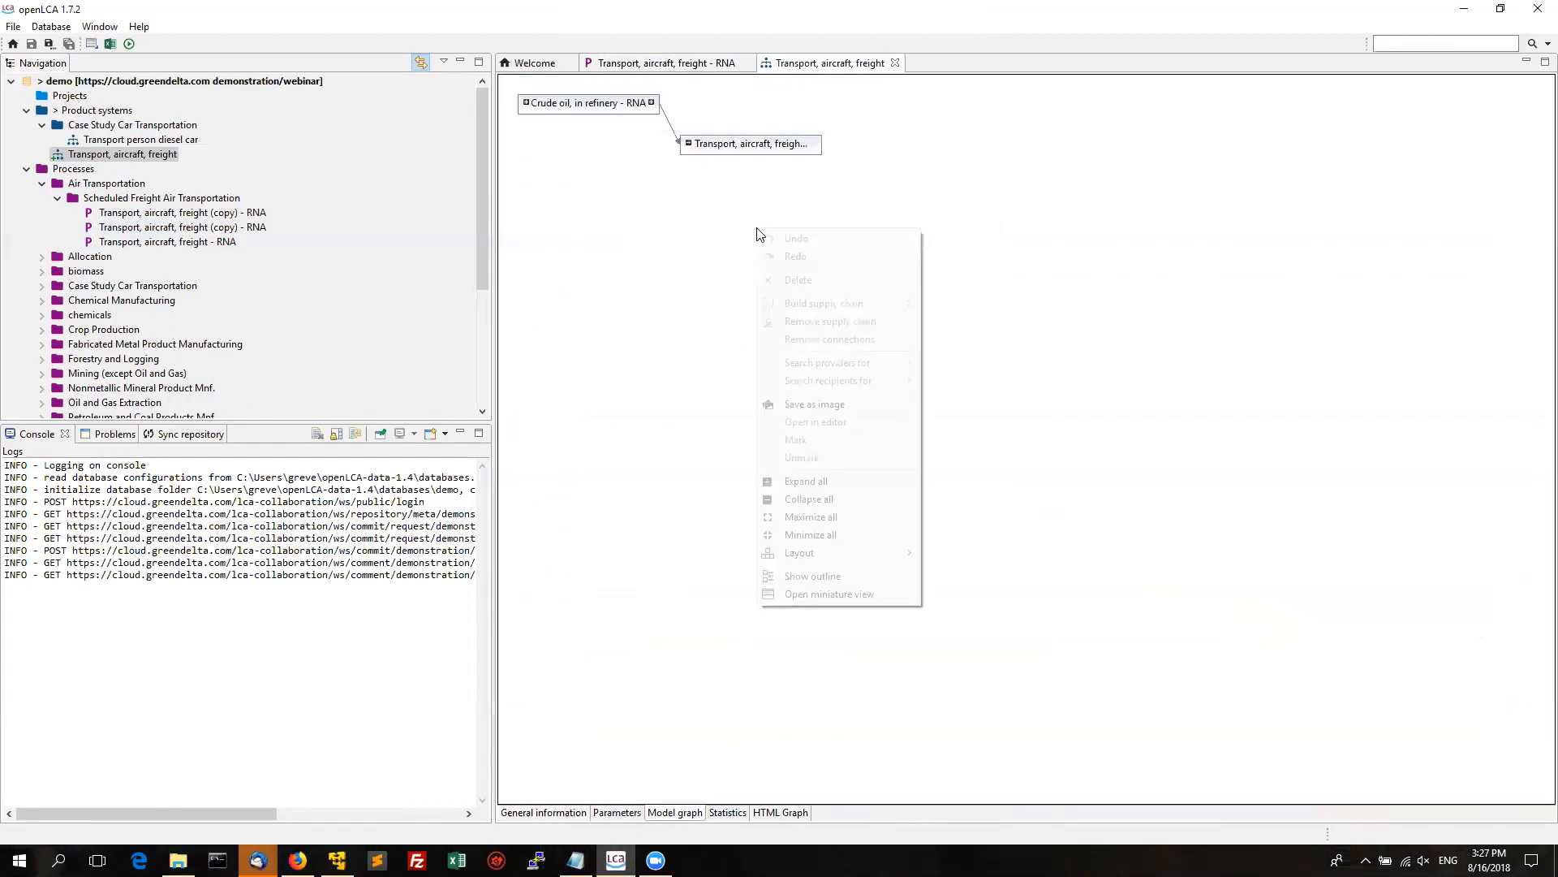
left_click(819, 481)
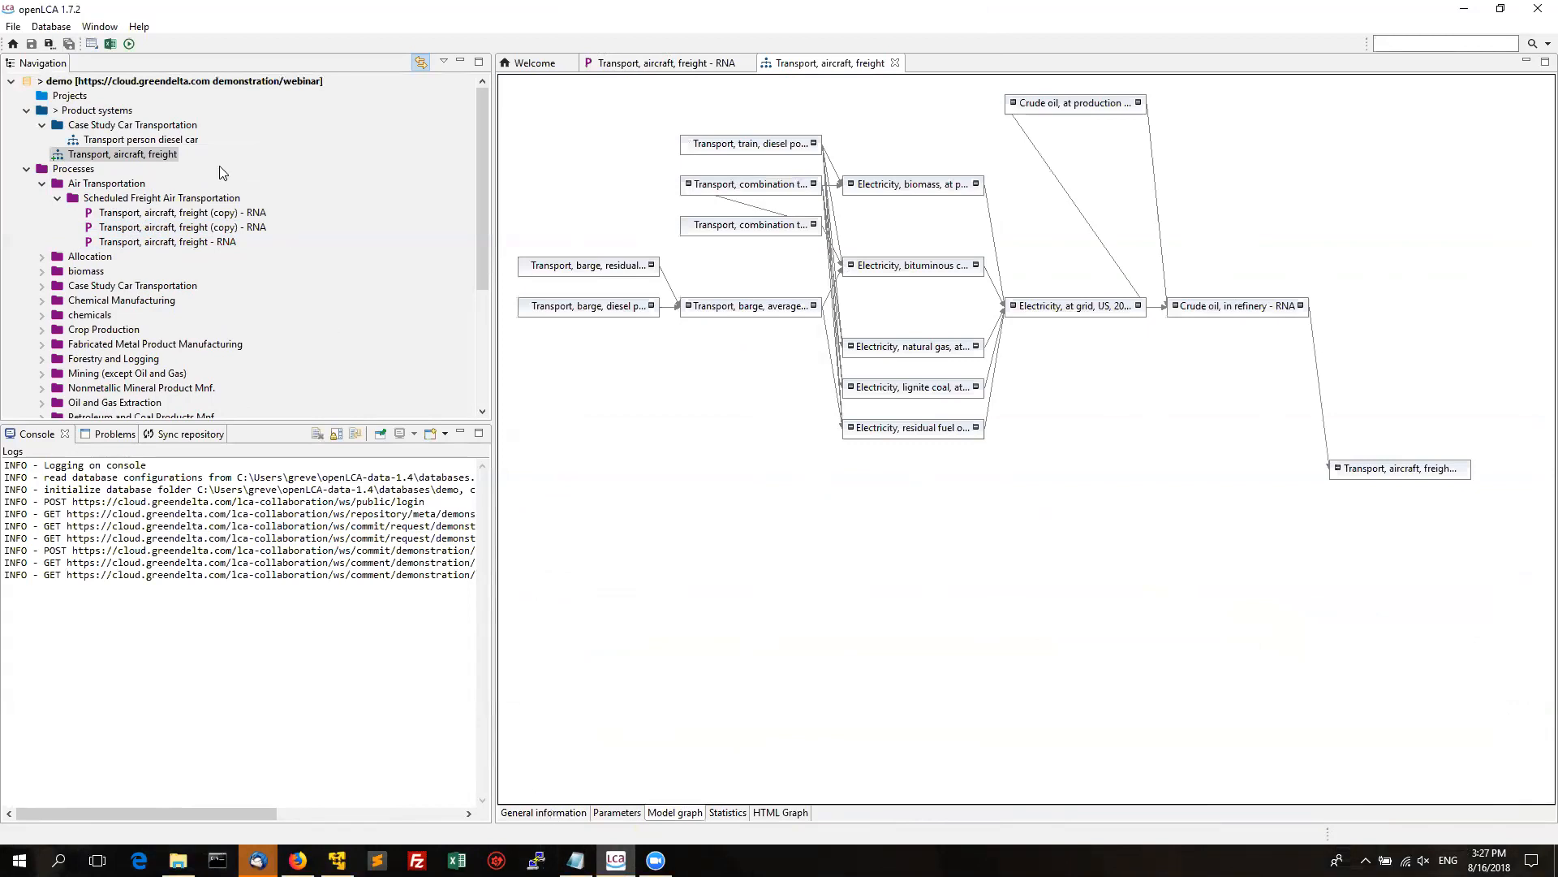
Bring up the repository commit action for the demo database.
right_click(125, 90)
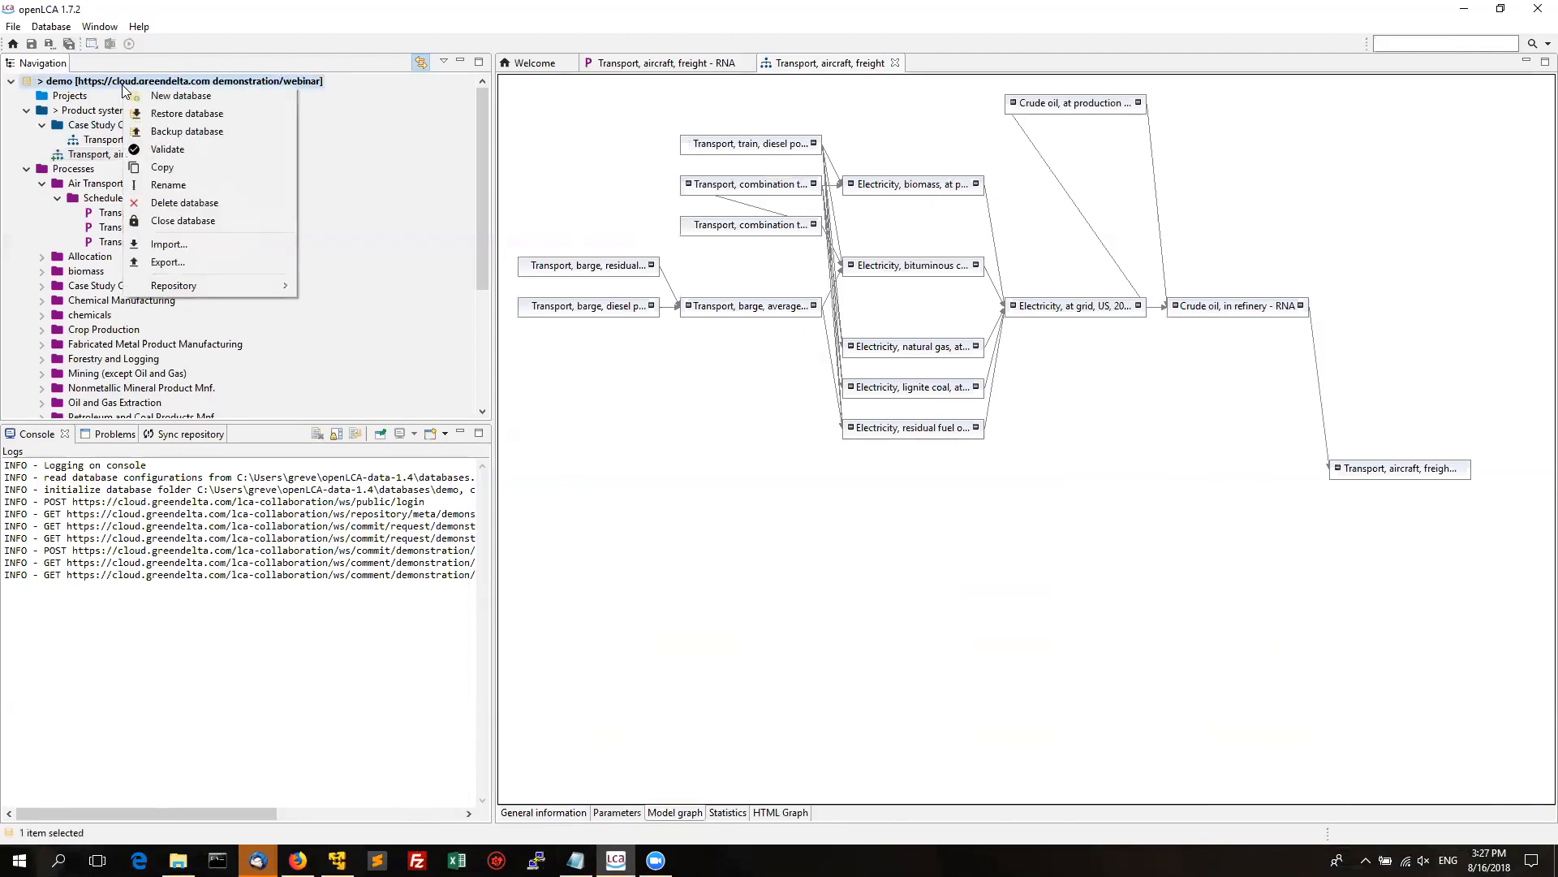
mouse_move(213, 288)
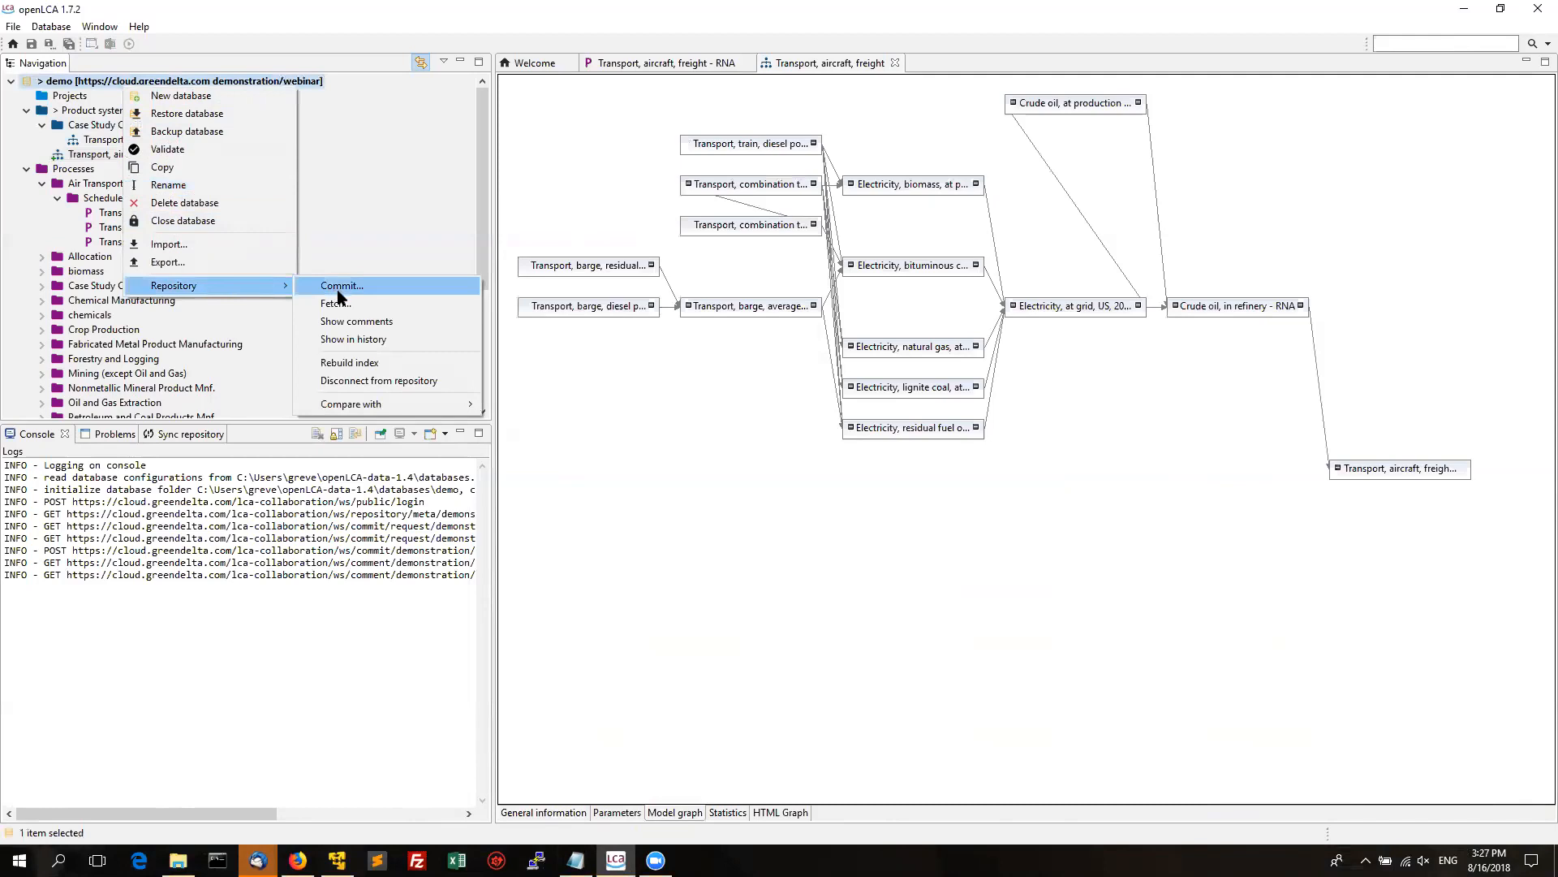
left_click(73, 155)
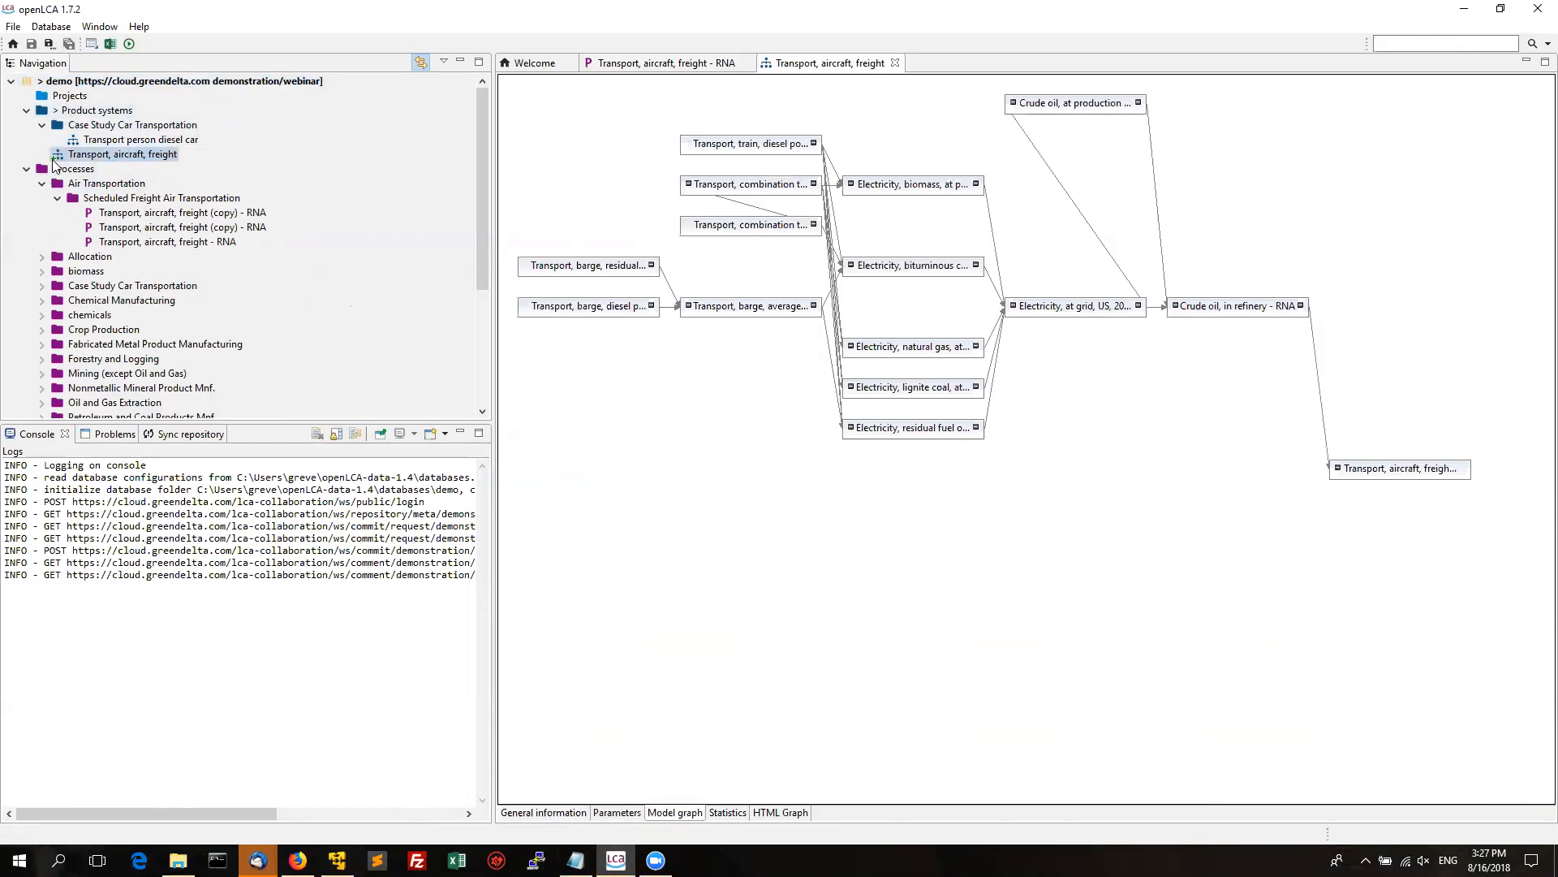
Commit the Transport, aircraft, freight product system with the message 'Created transport product system'.
right_click(122, 81)
mouse_move(244, 278)
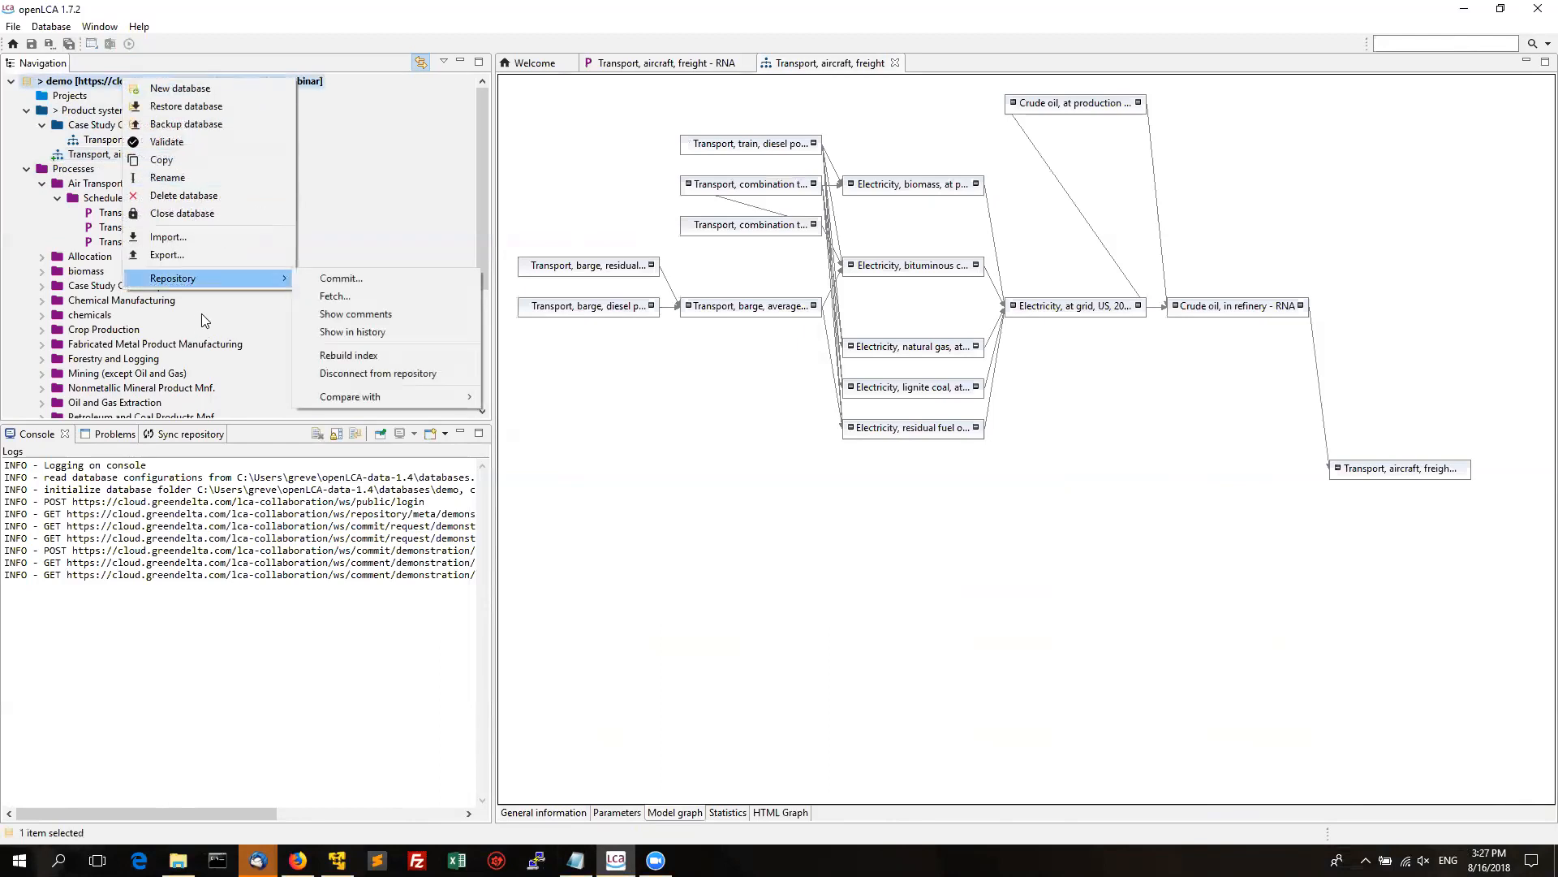
left_click(334, 281)
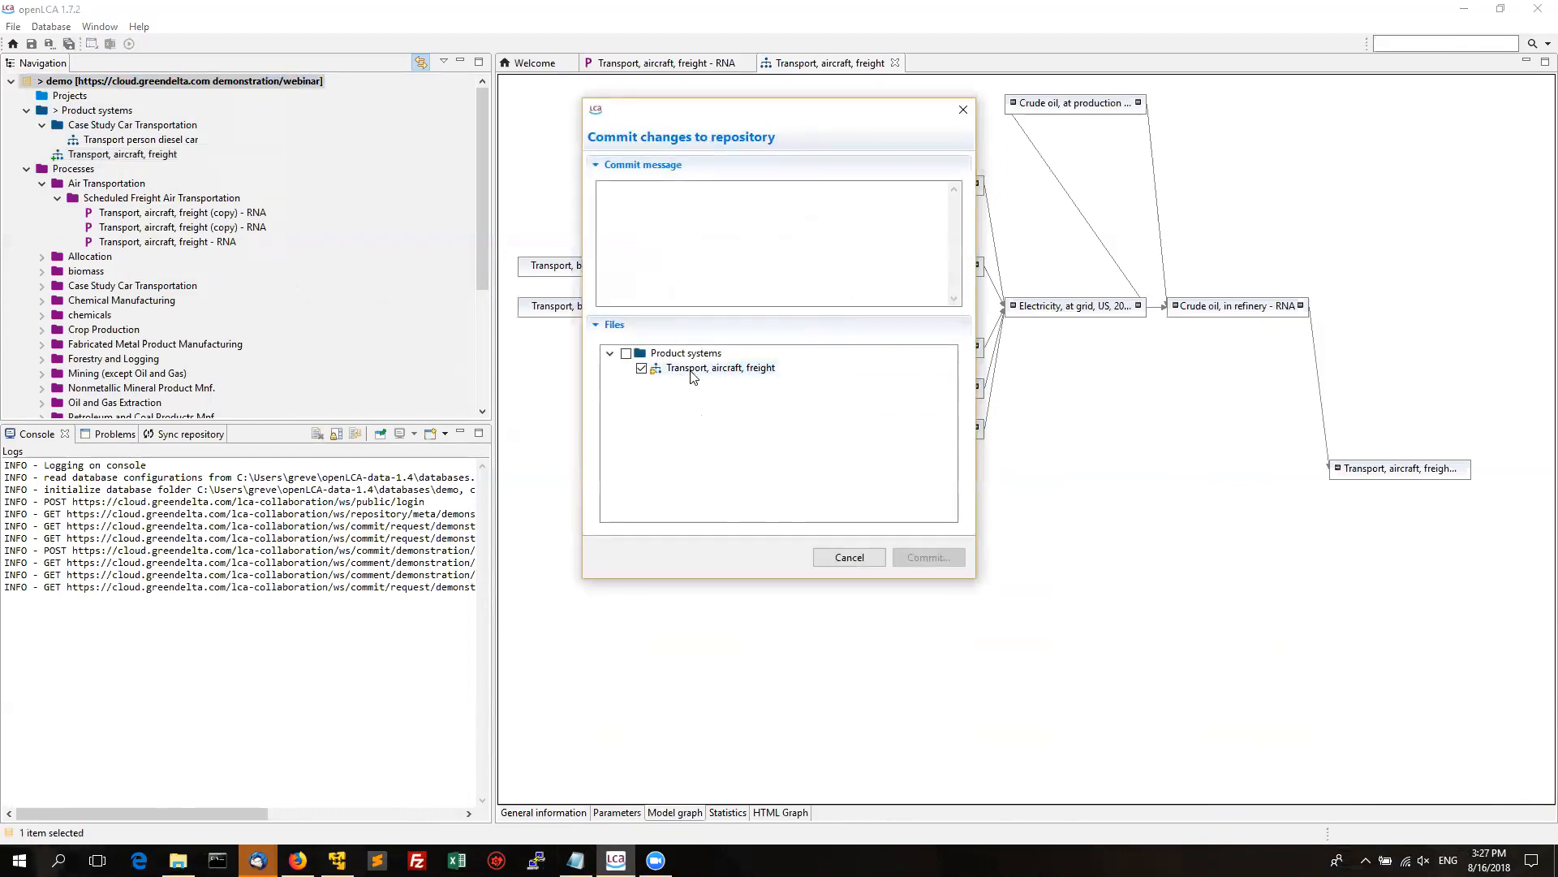
left_click(680, 202)
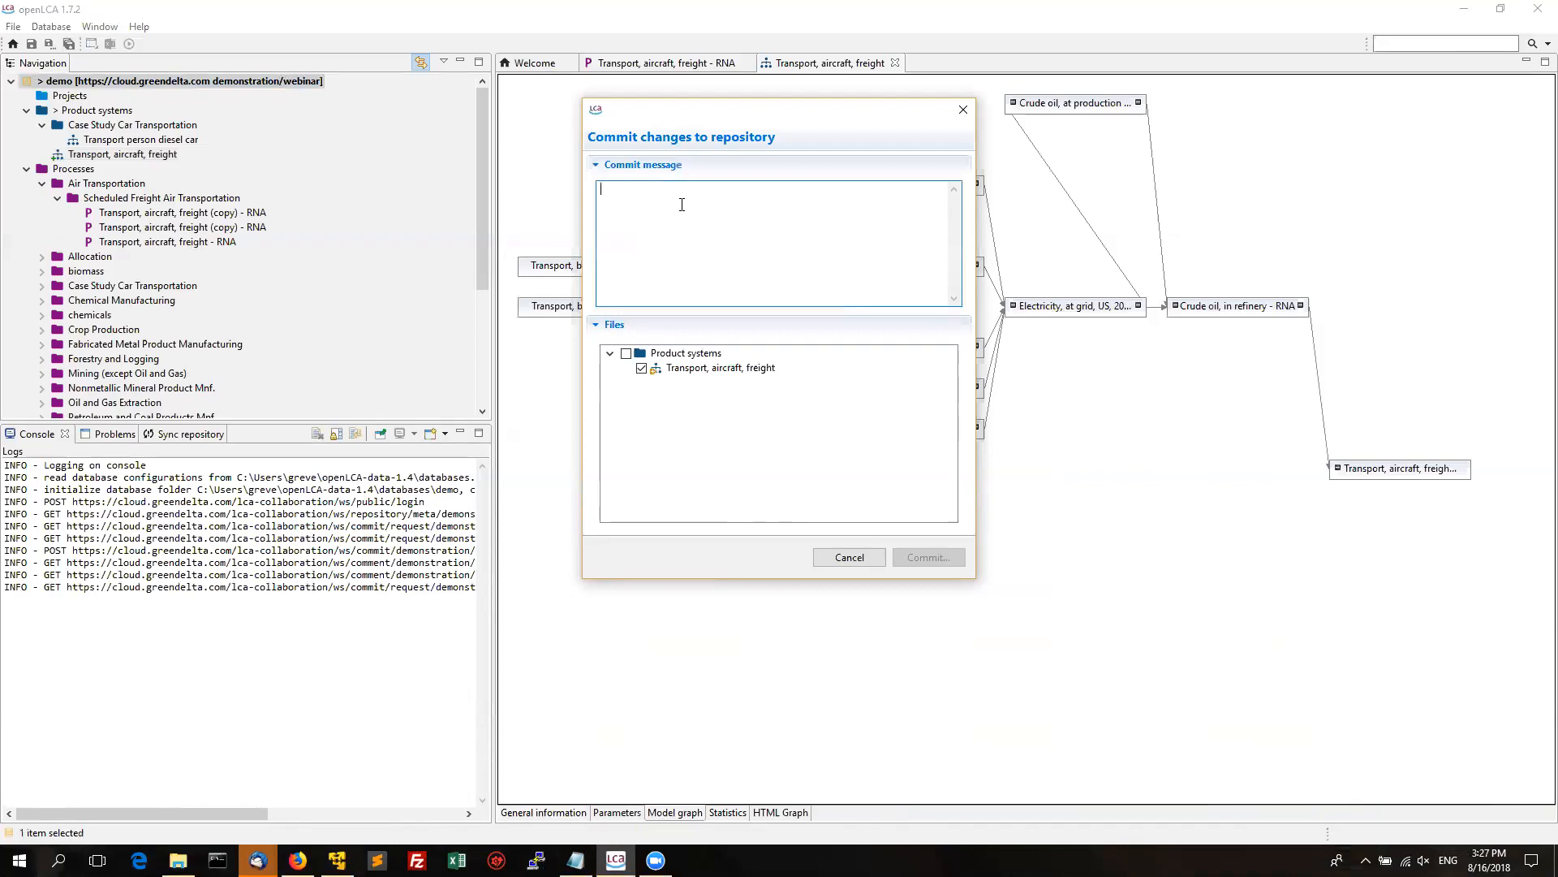
type("Created transport product system")
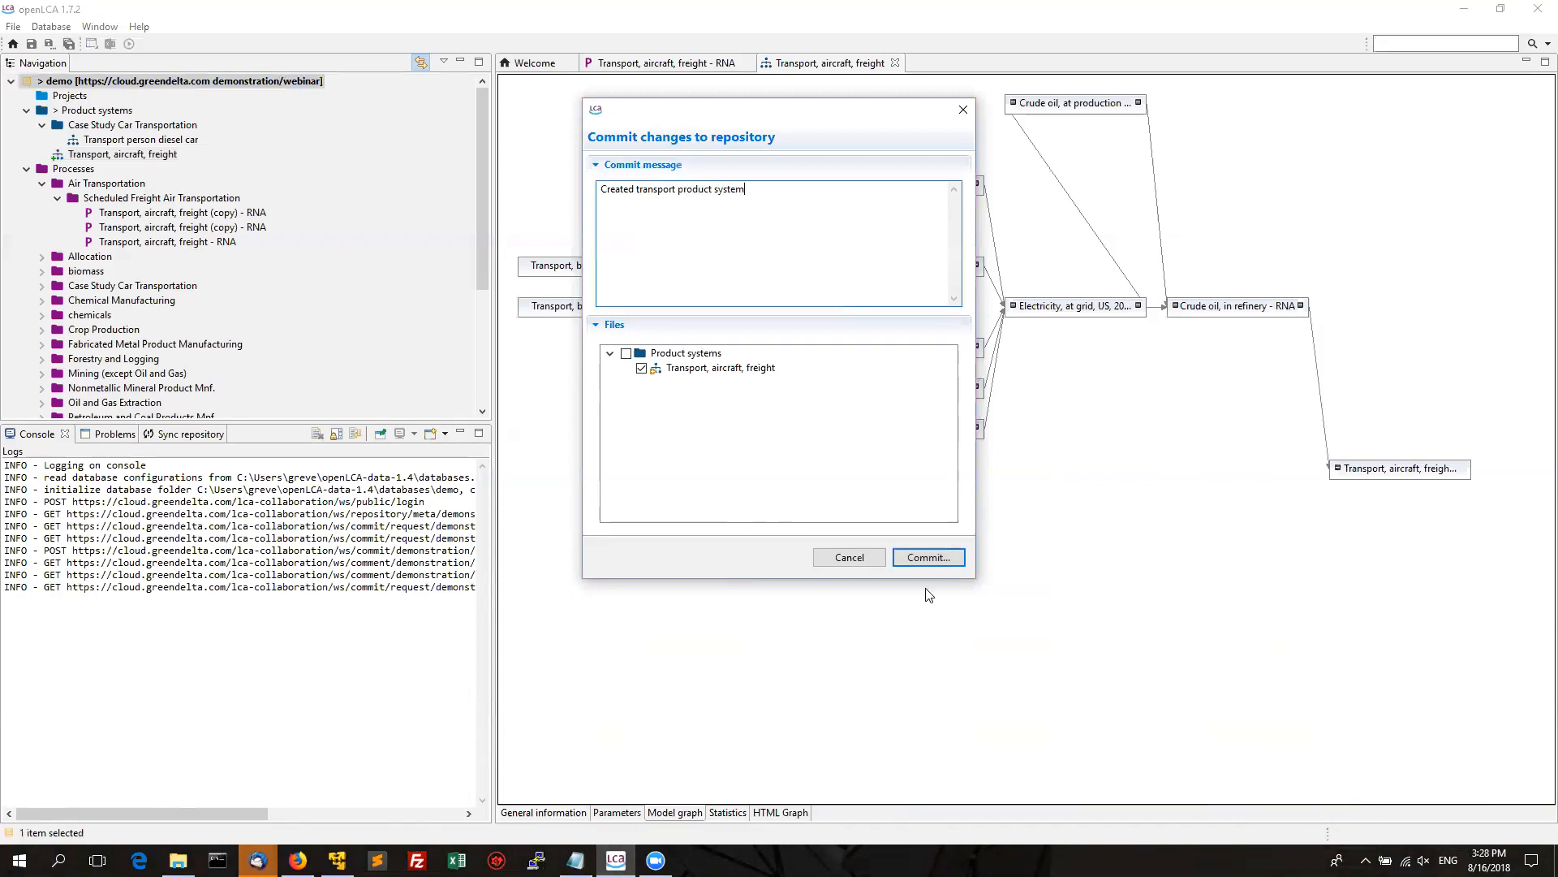
left_click(925, 557)
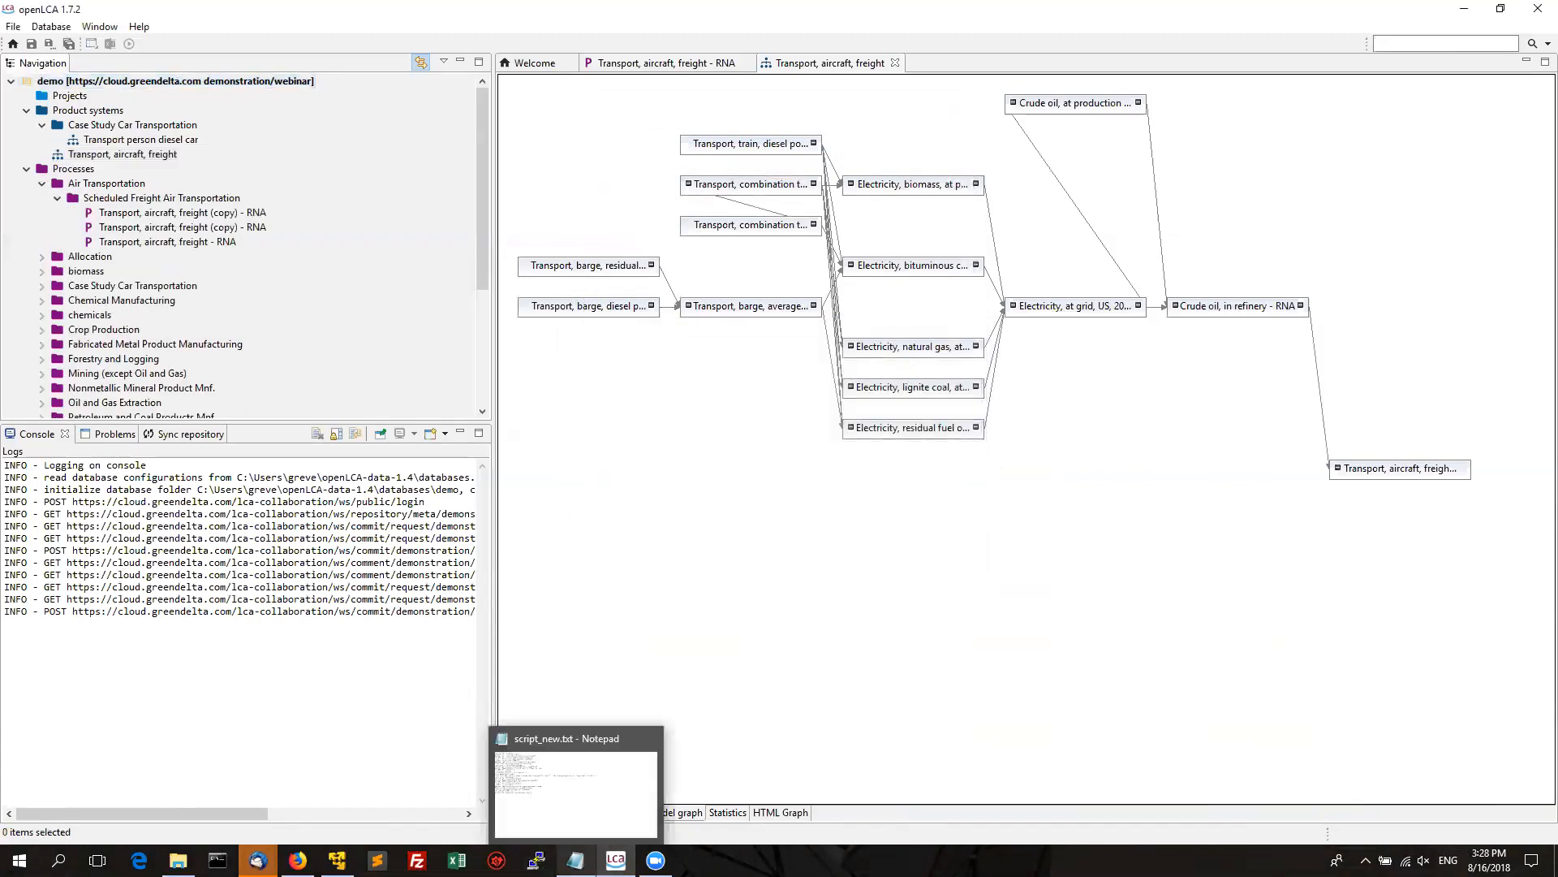
left_click(575, 860)
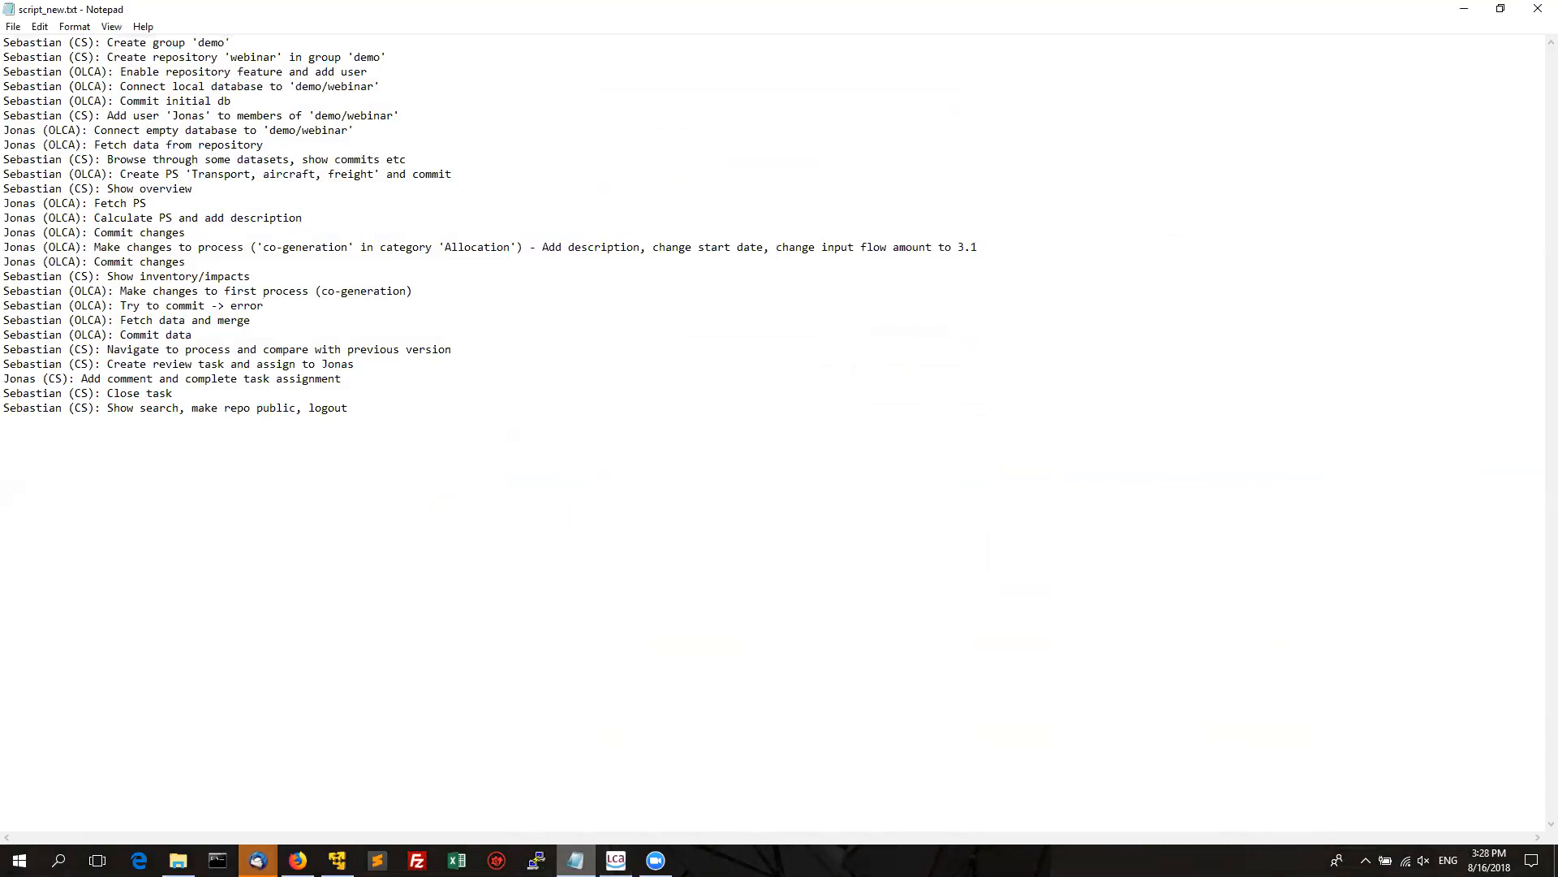
key("alt+Tab")
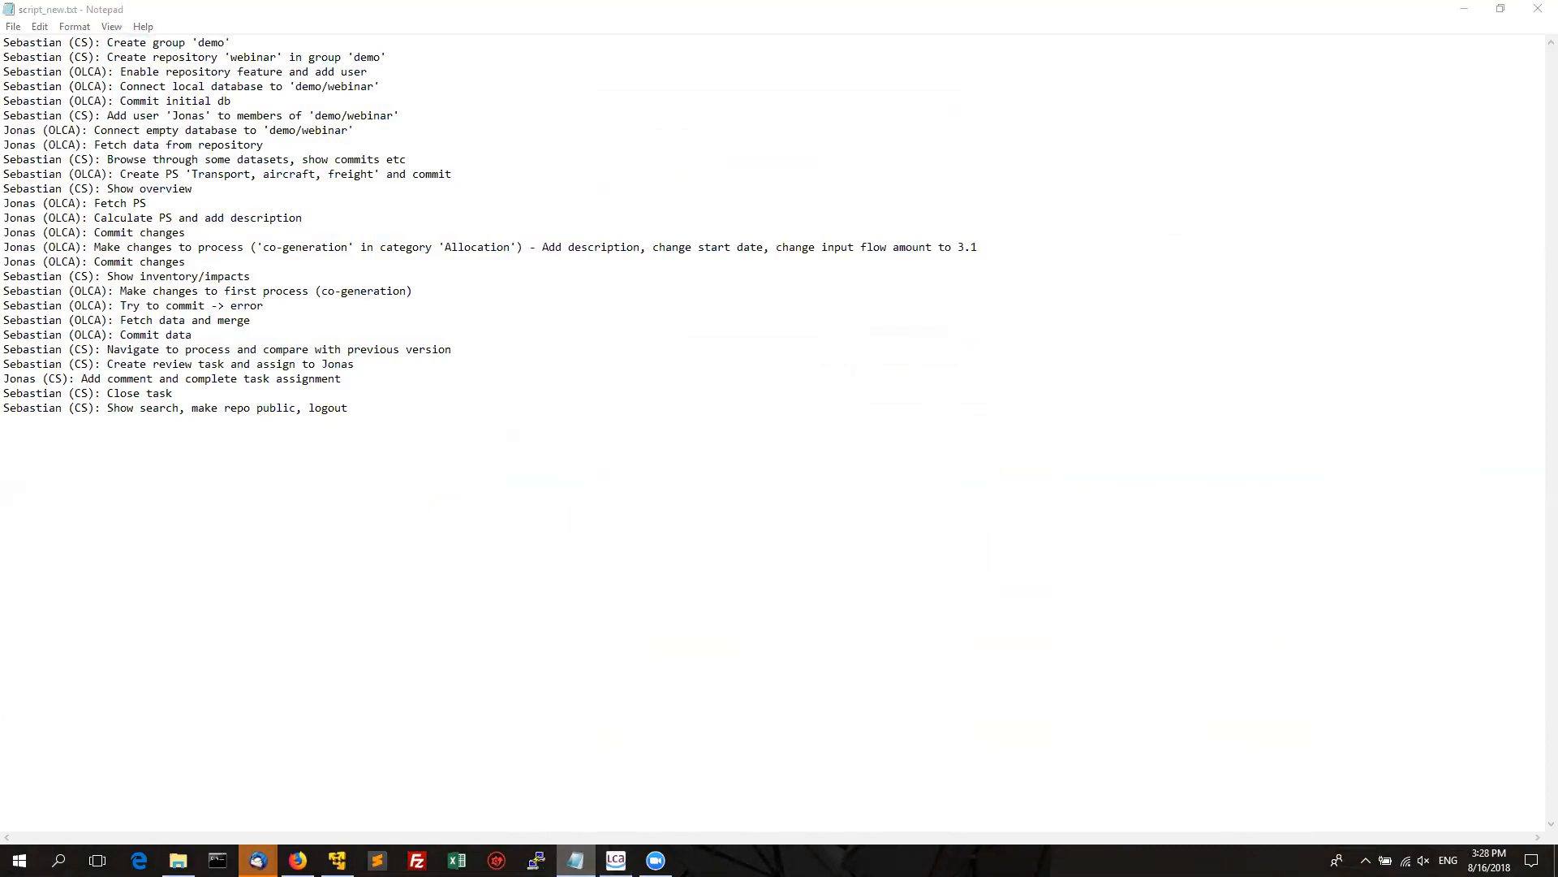
In the collaboration server's Data sets, open the Transport, aircraft, freight product system under Product systems.
key("alt+Tab")
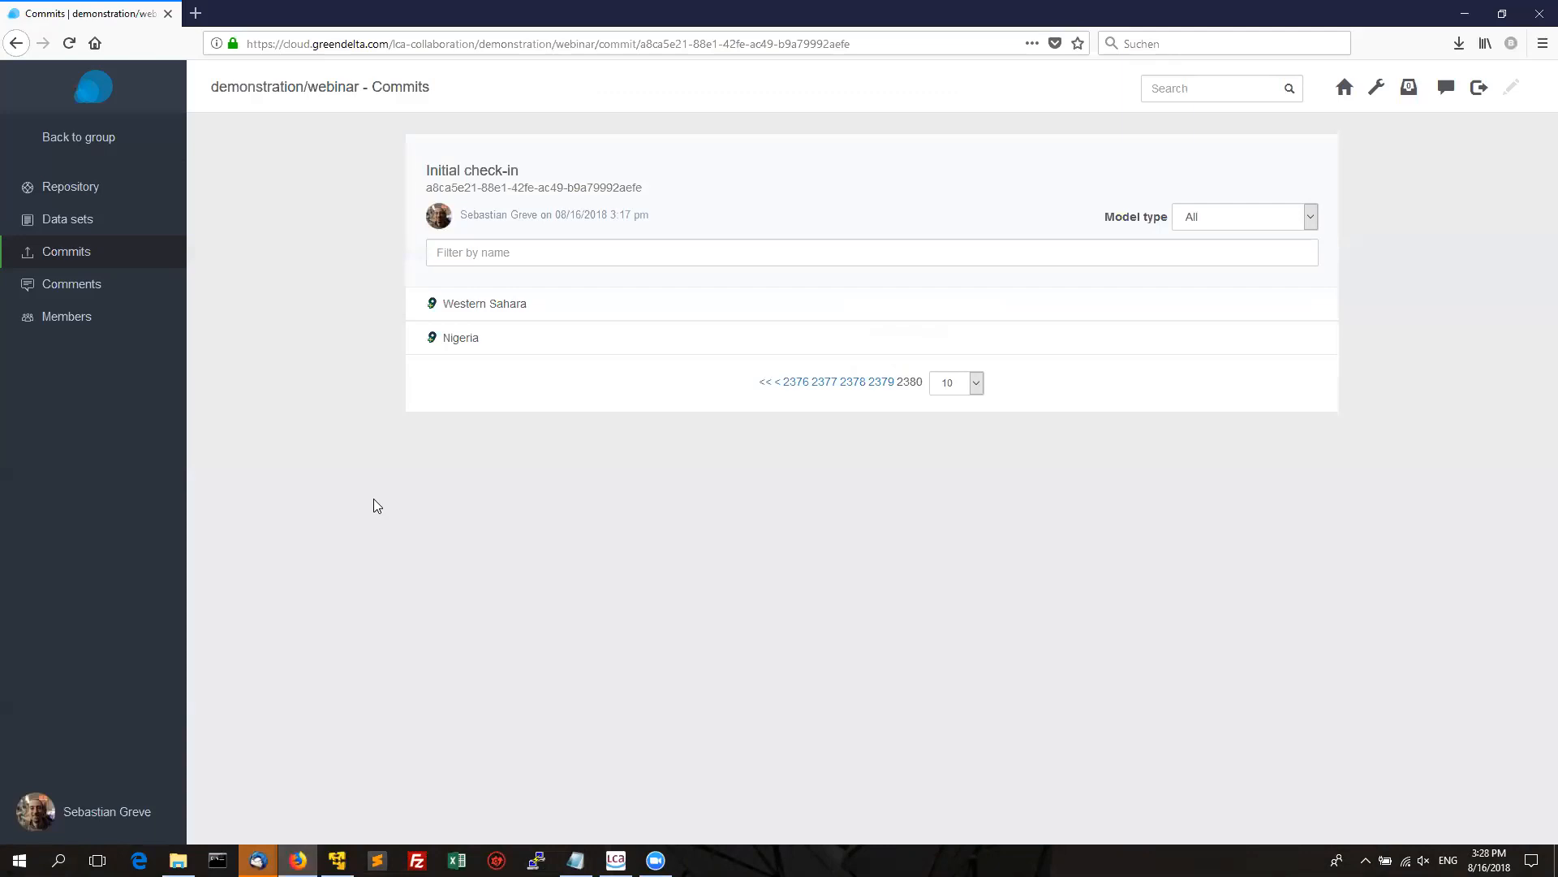
left_click(86, 212)
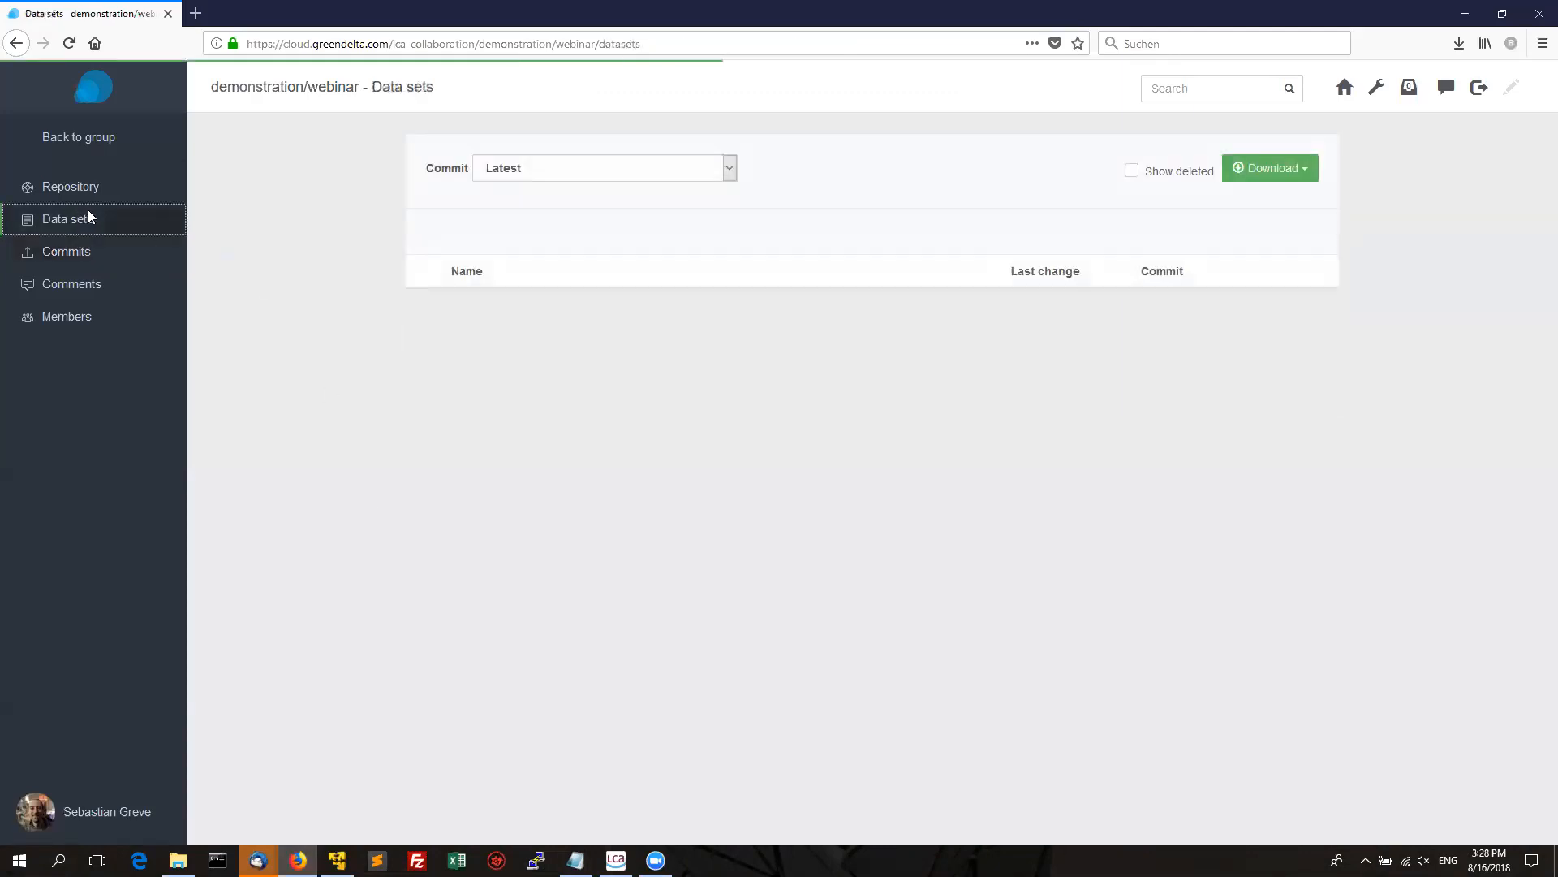
left_click(555, 308)
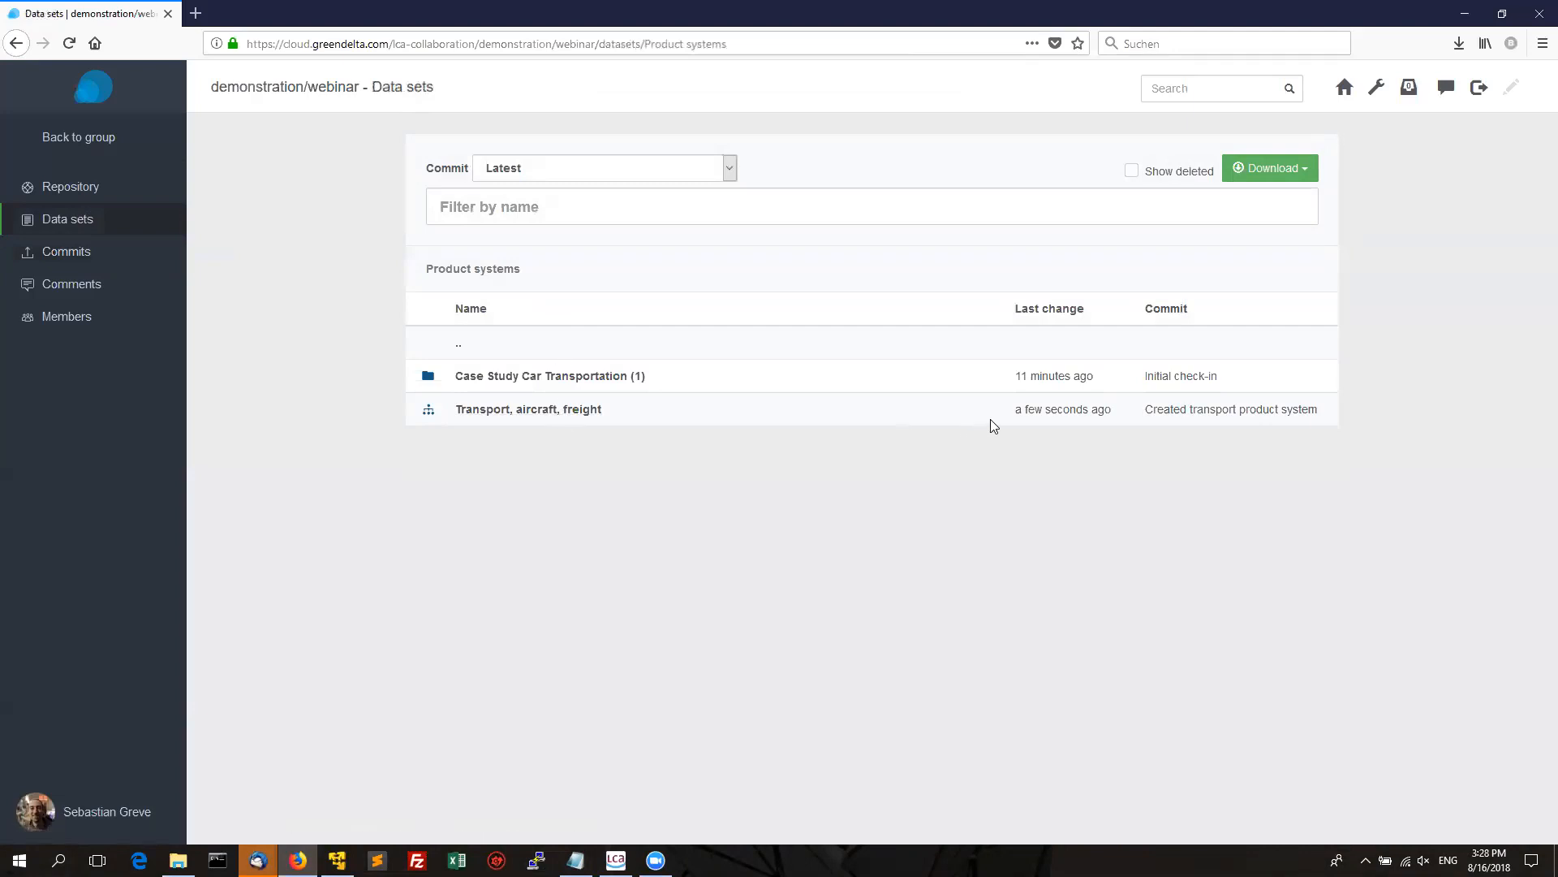
left_click(568, 412)
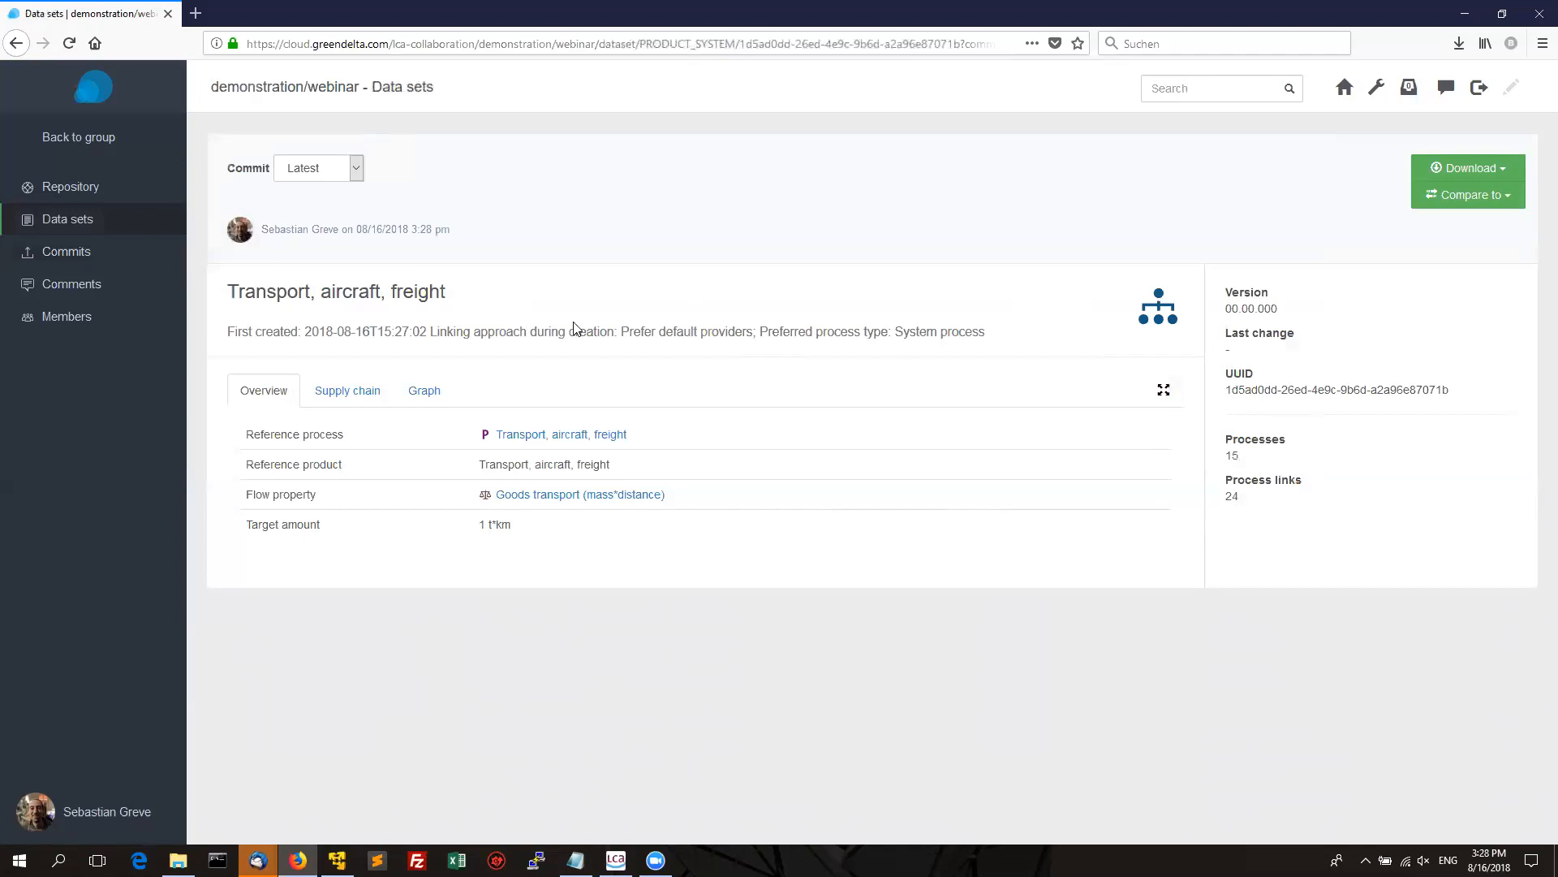
left_click(346, 393)
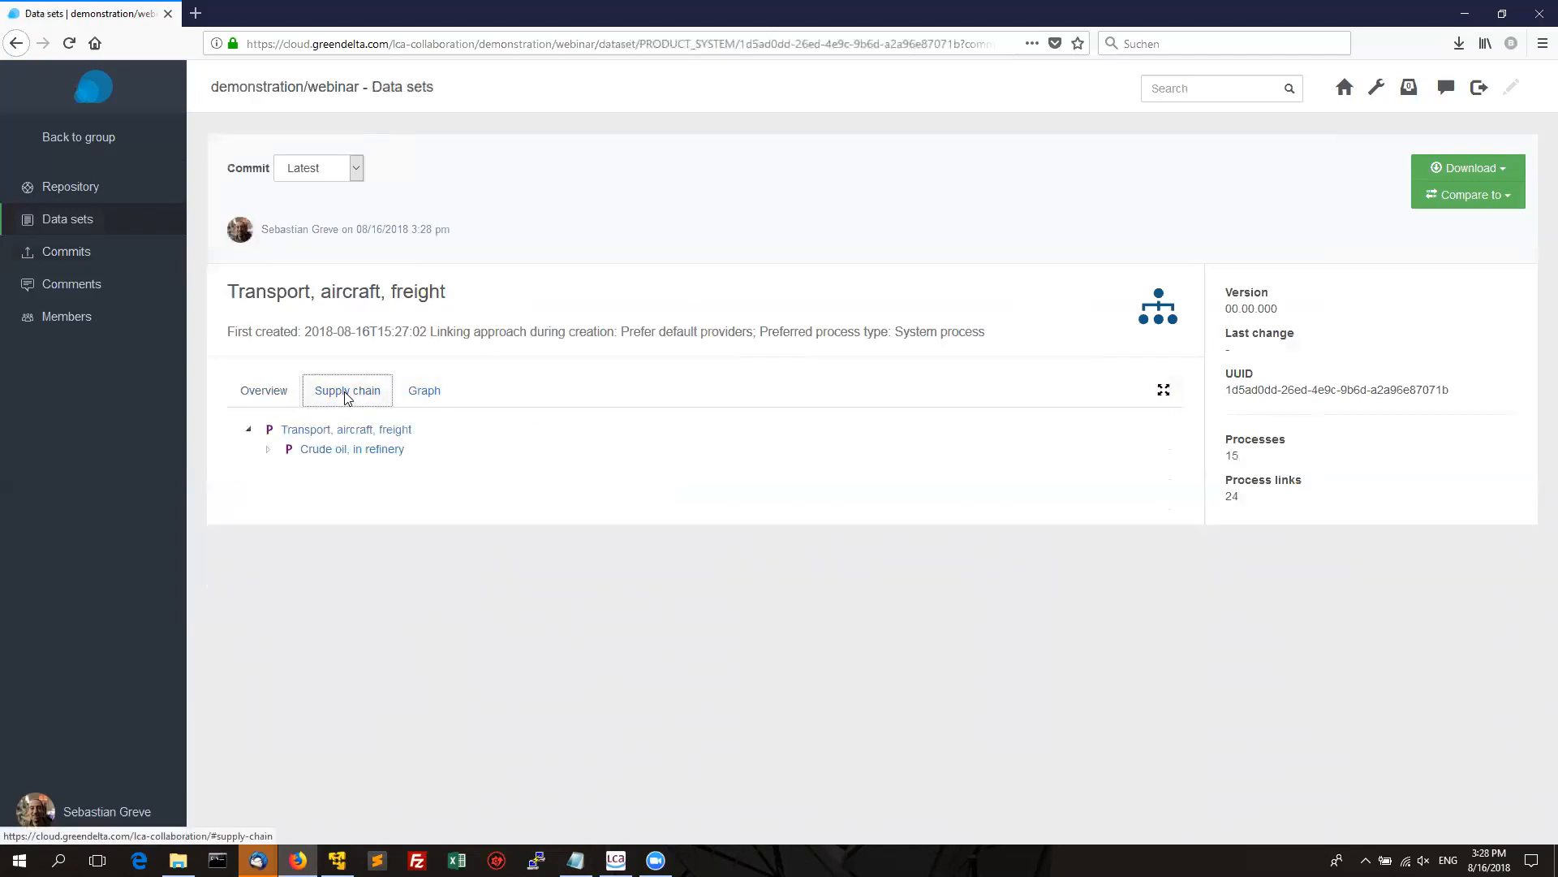
left_click(269, 451)
left_click(289, 469)
left_click(307, 489)
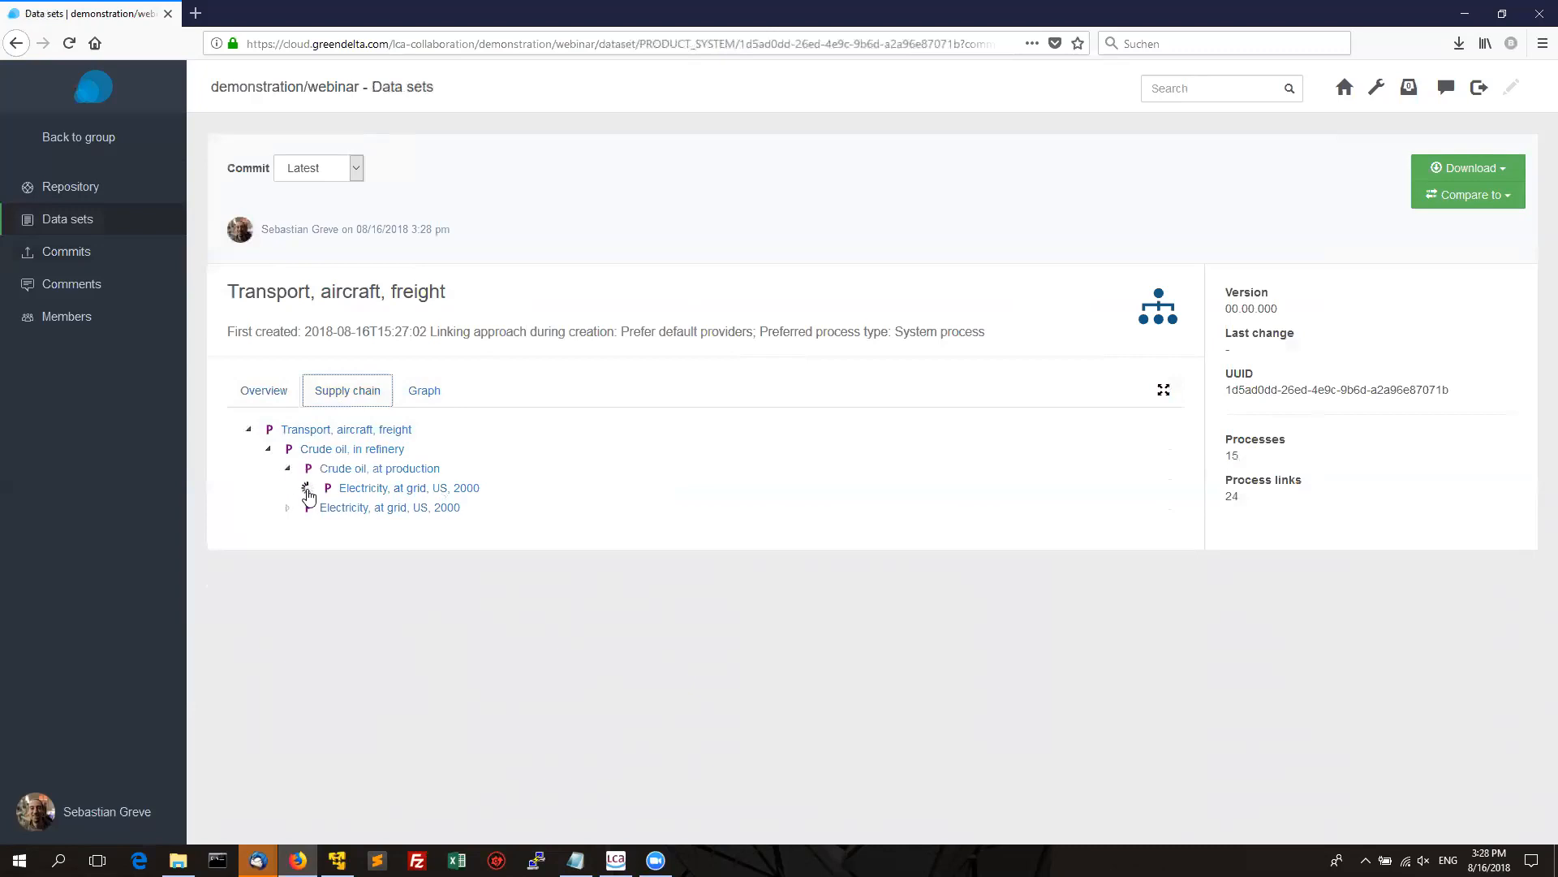
left_click(327, 508)
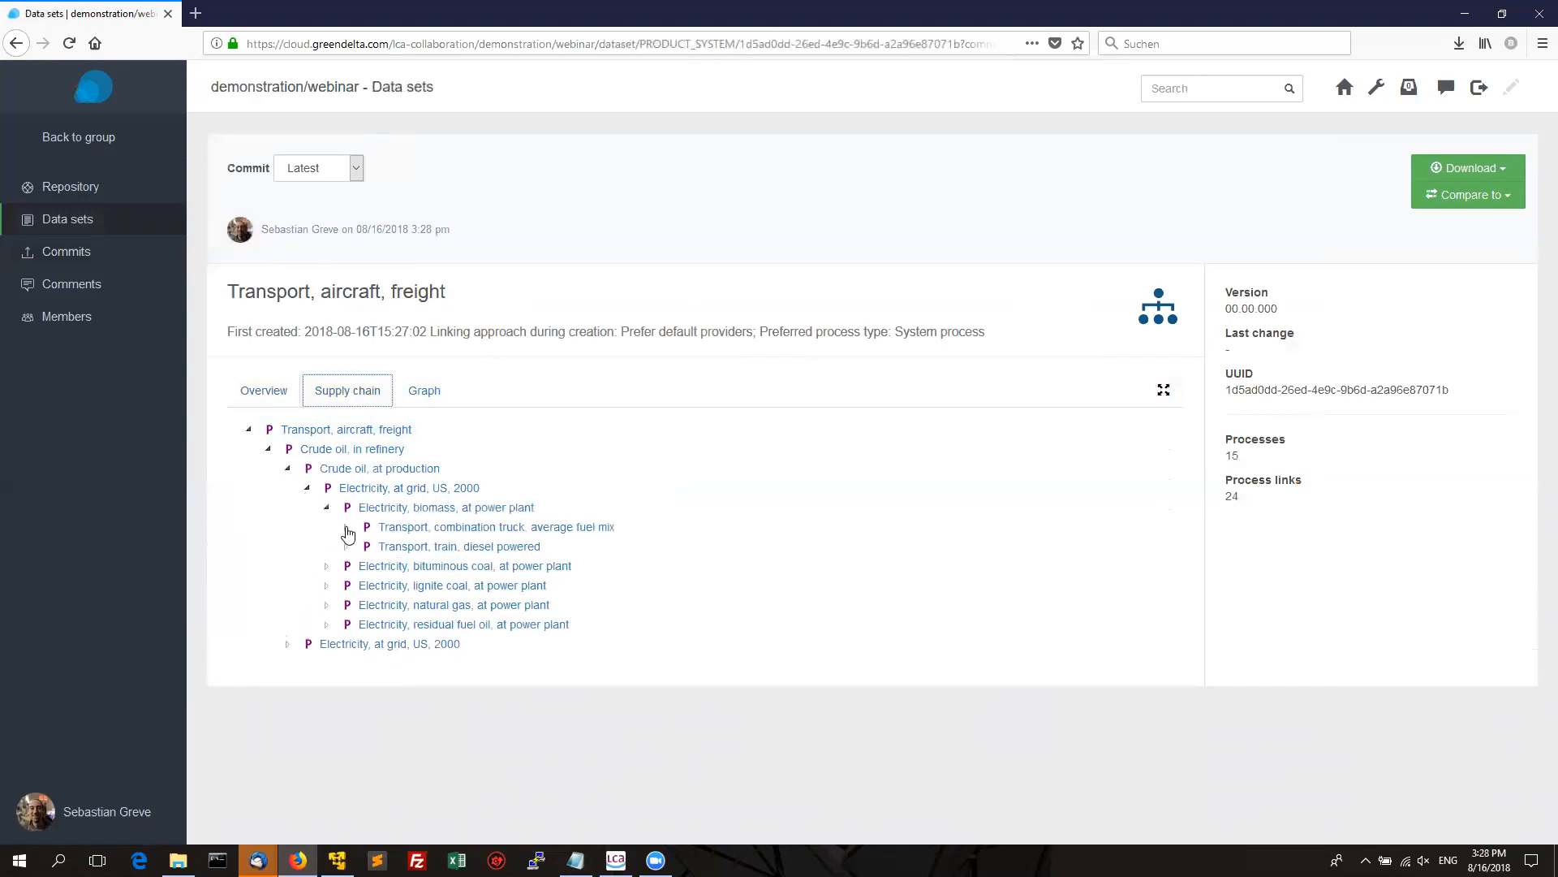
left_click(348, 529)
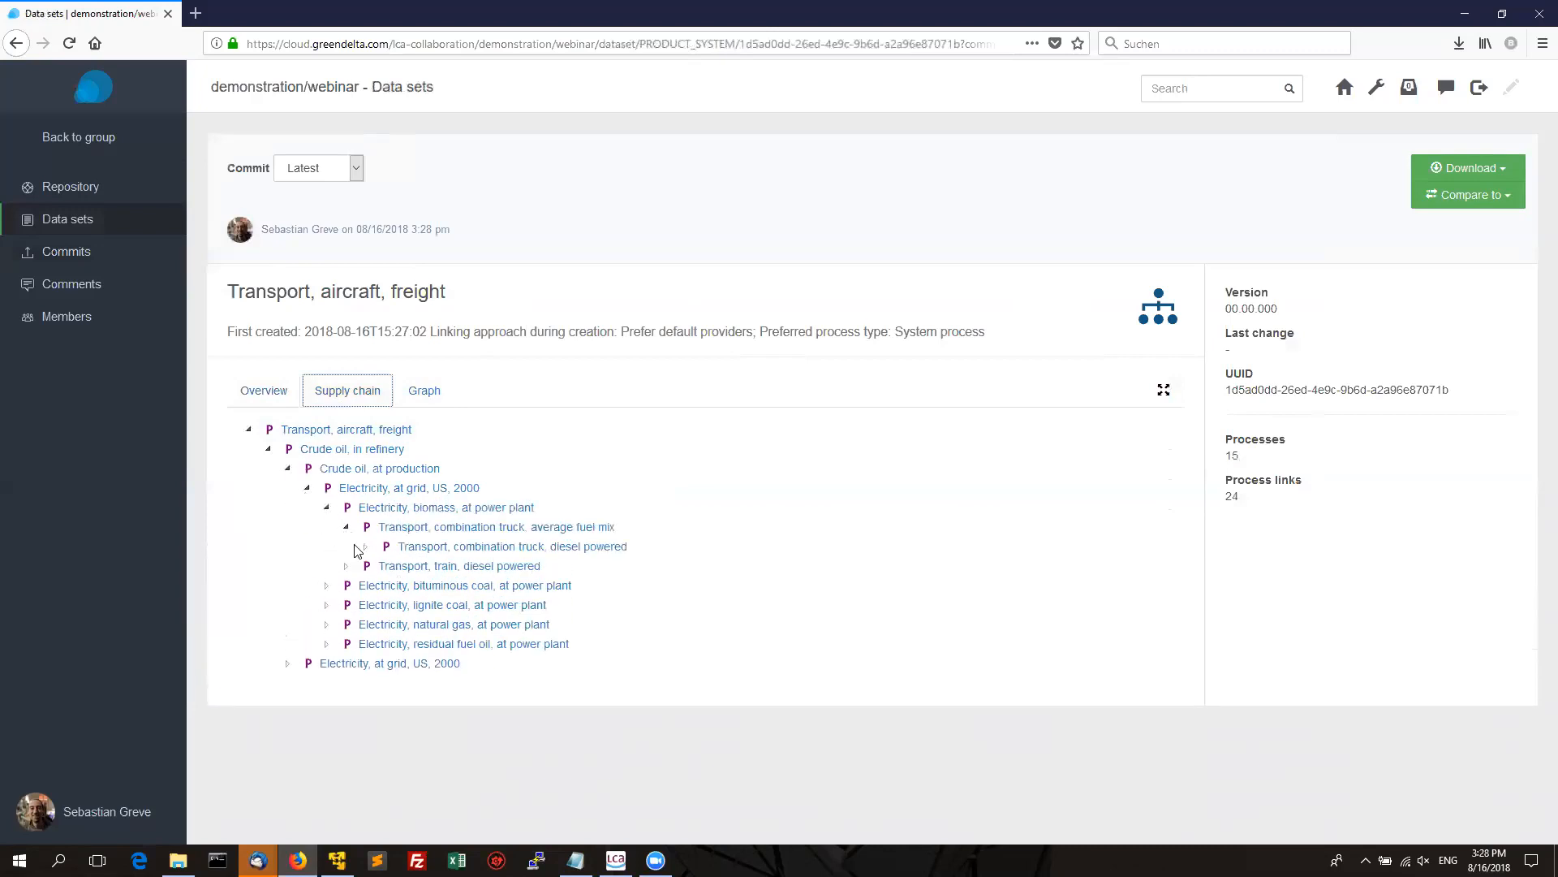
left_click(327, 606)
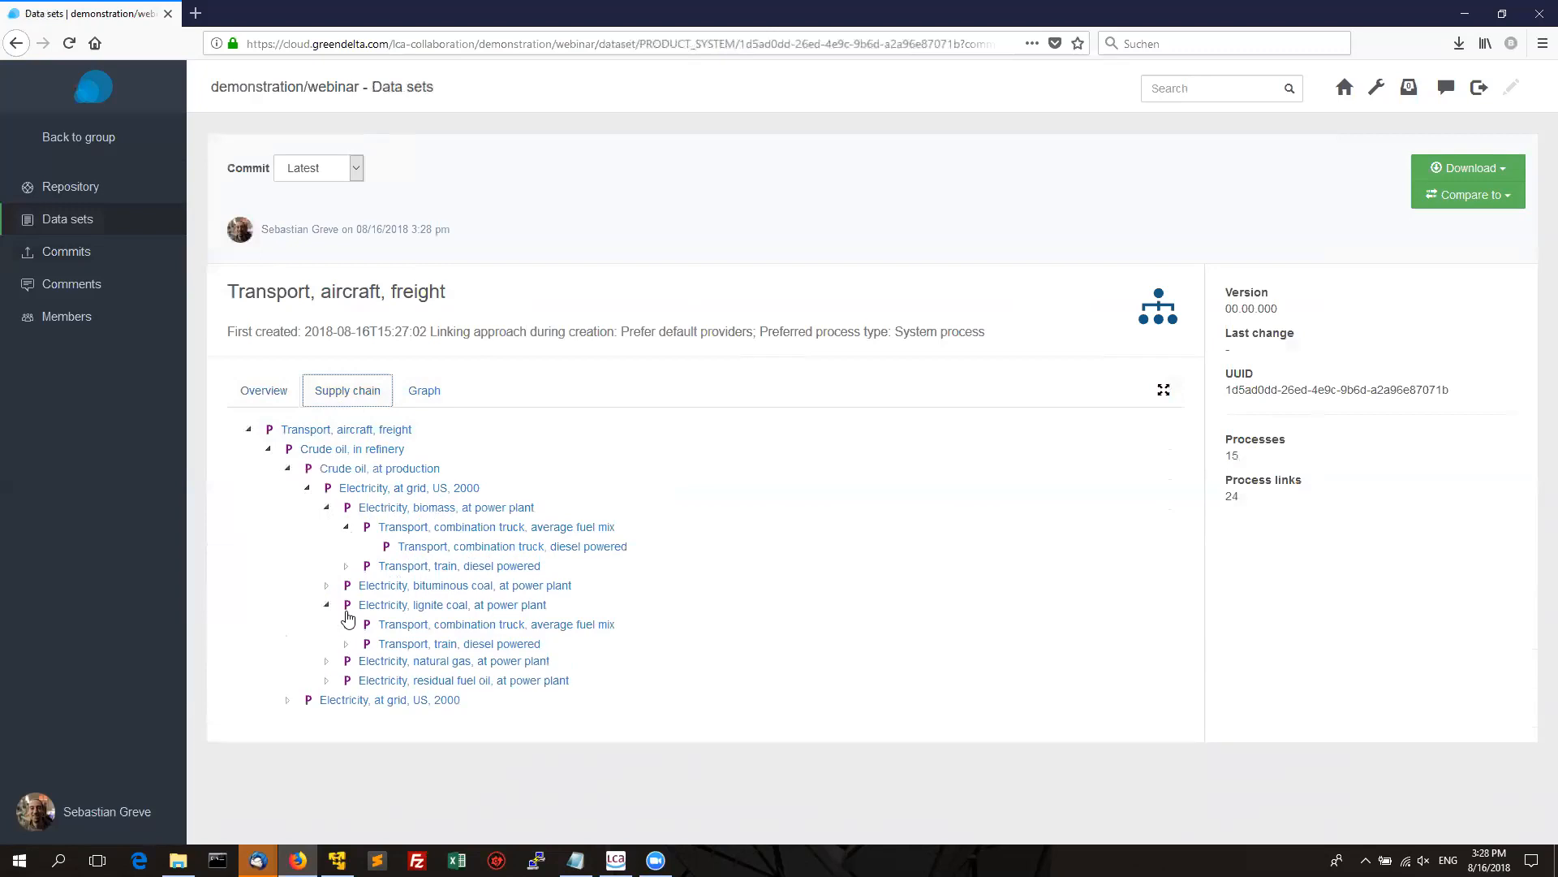
left_click(439, 392)
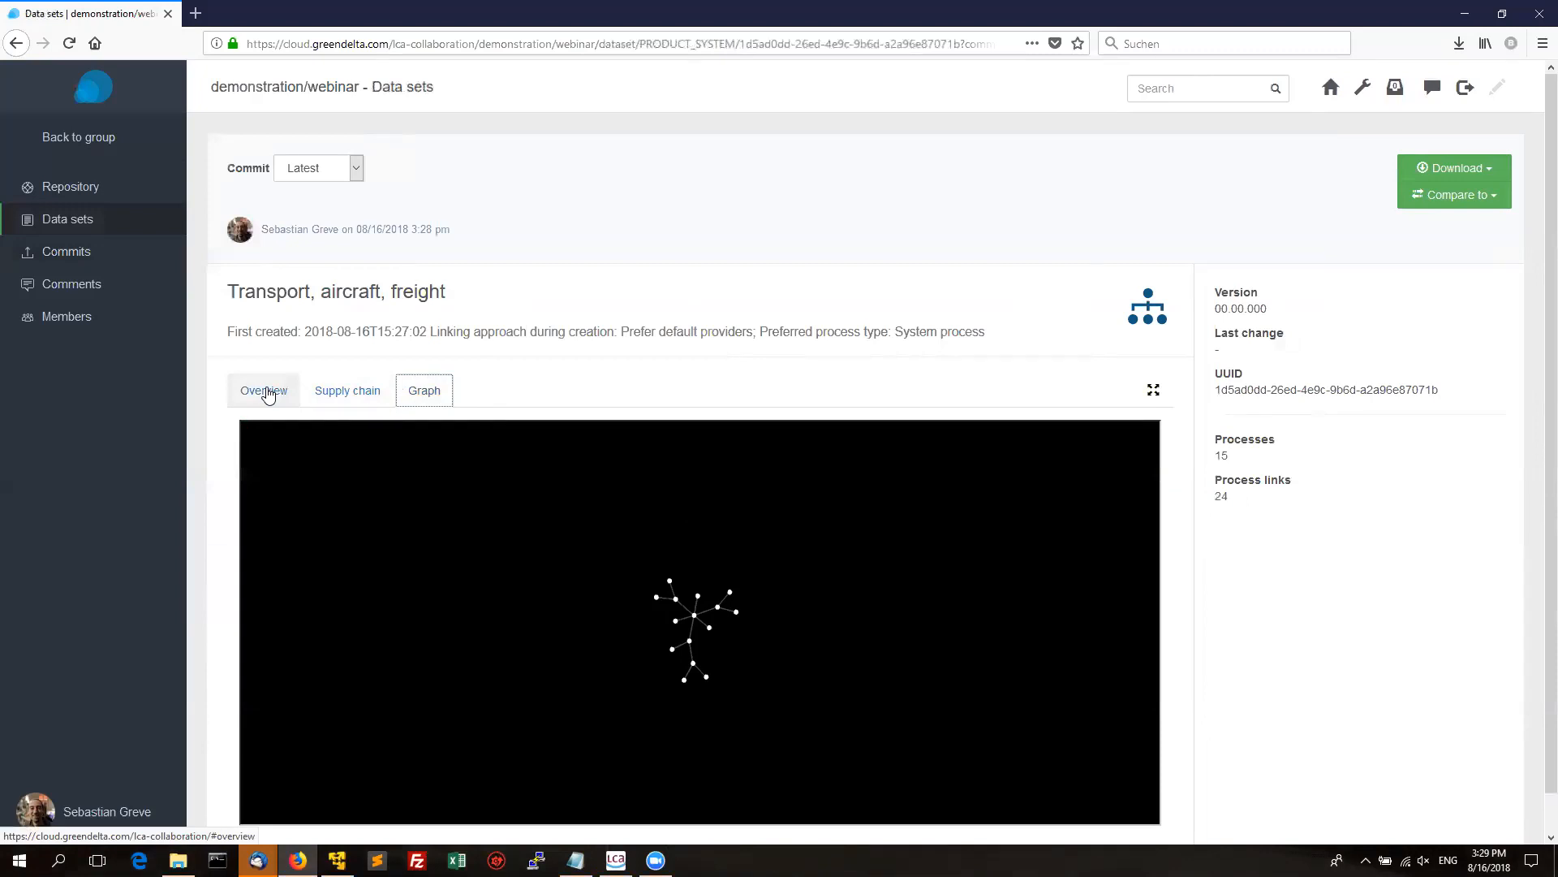
left_click(267, 393)
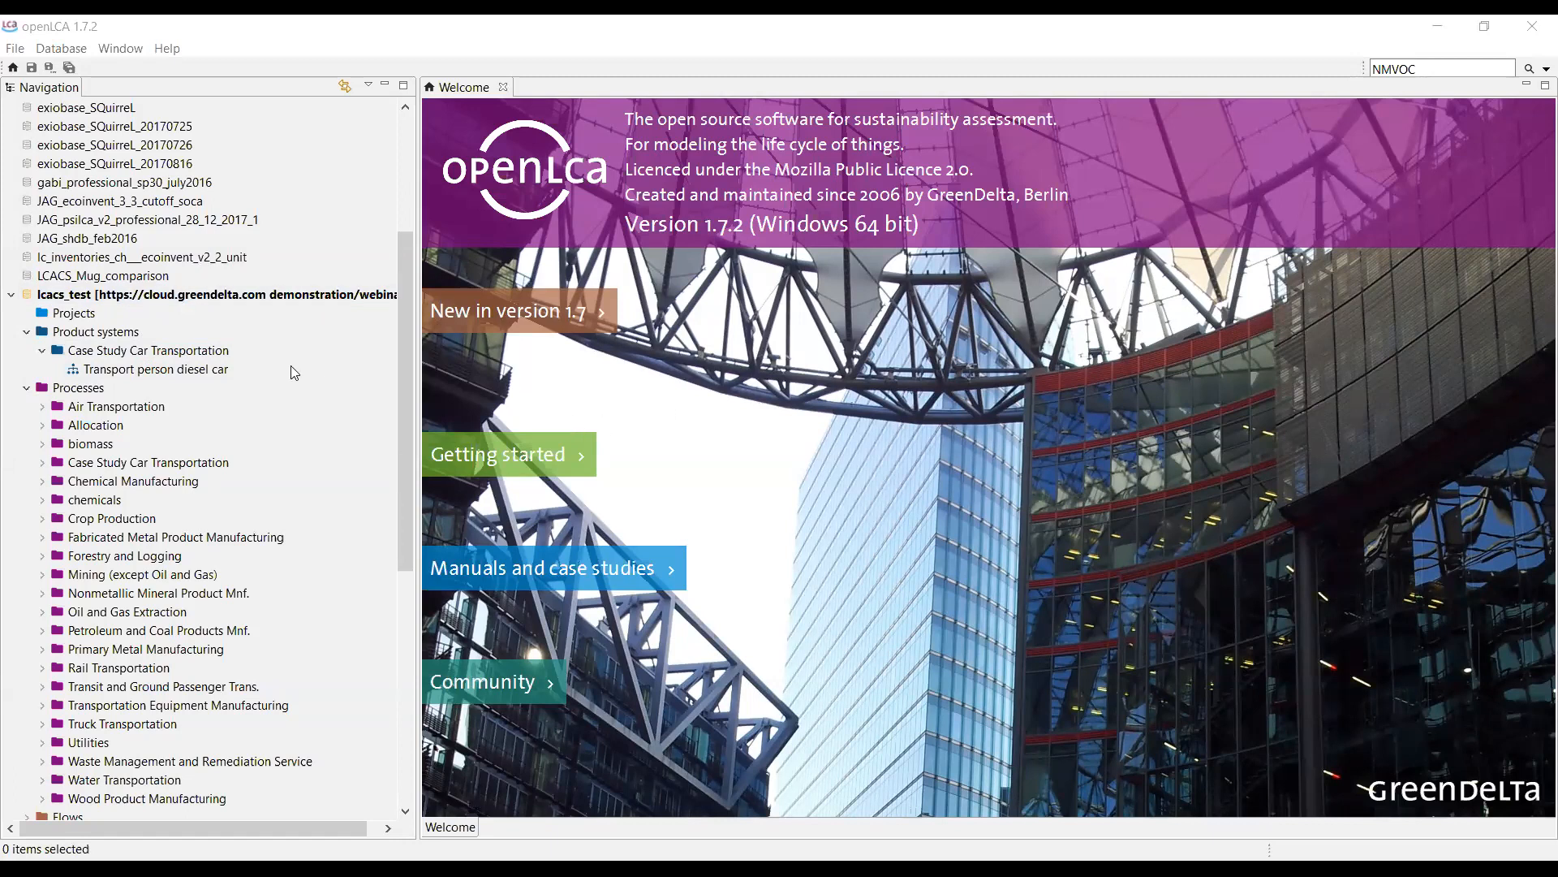
Fetch the new commits into lcacs_test, accepting the Transport, aircraft, freight product system import.
scroll(279, 353, "down", 1)
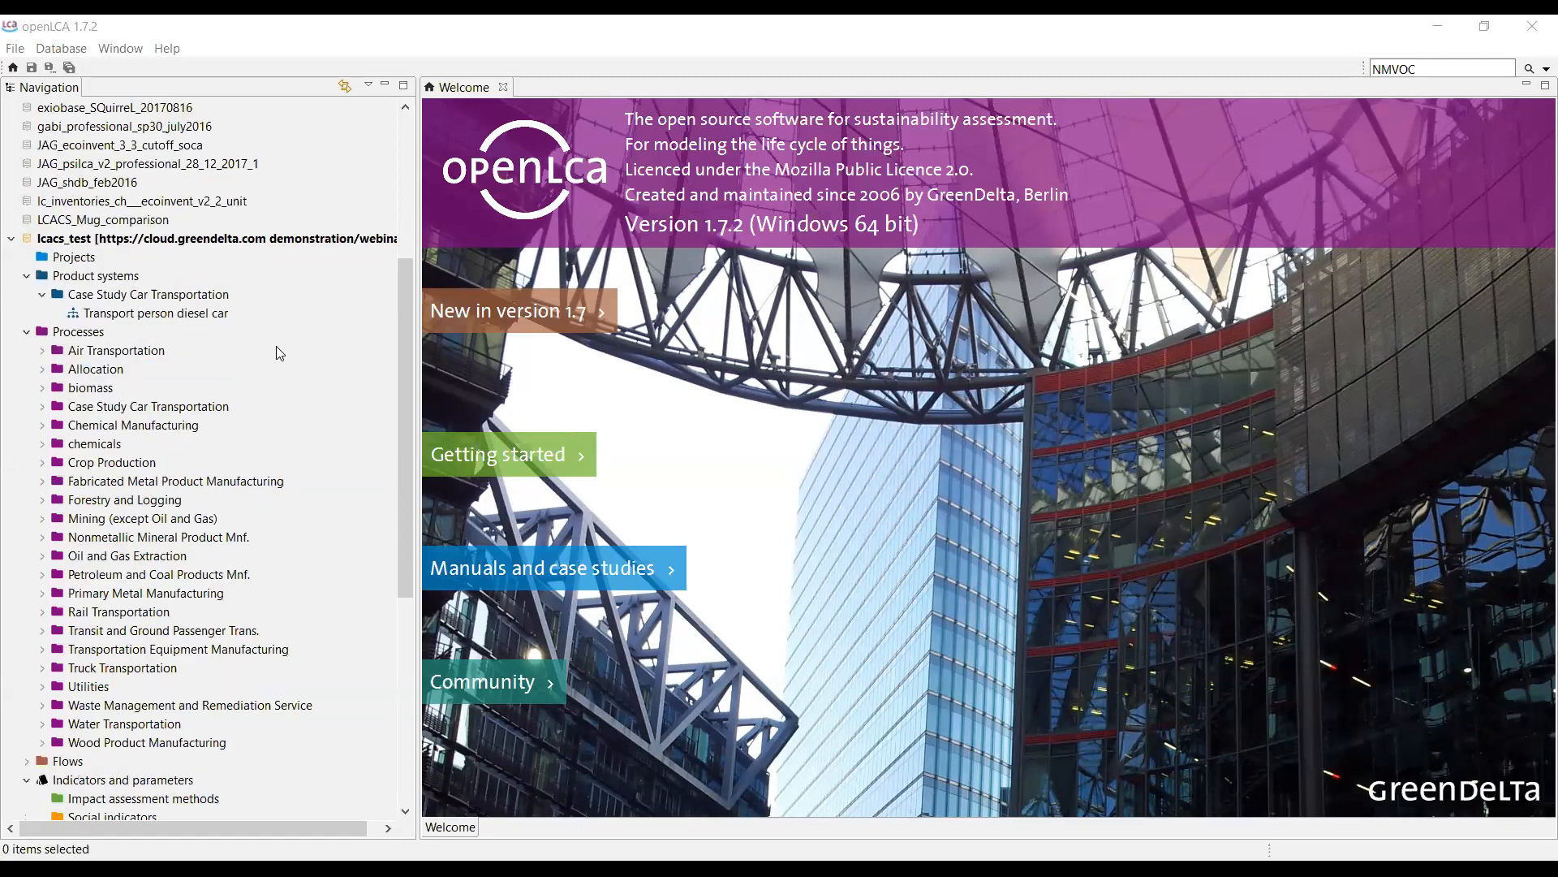
right_click(99, 239)
mouse_move(203, 440)
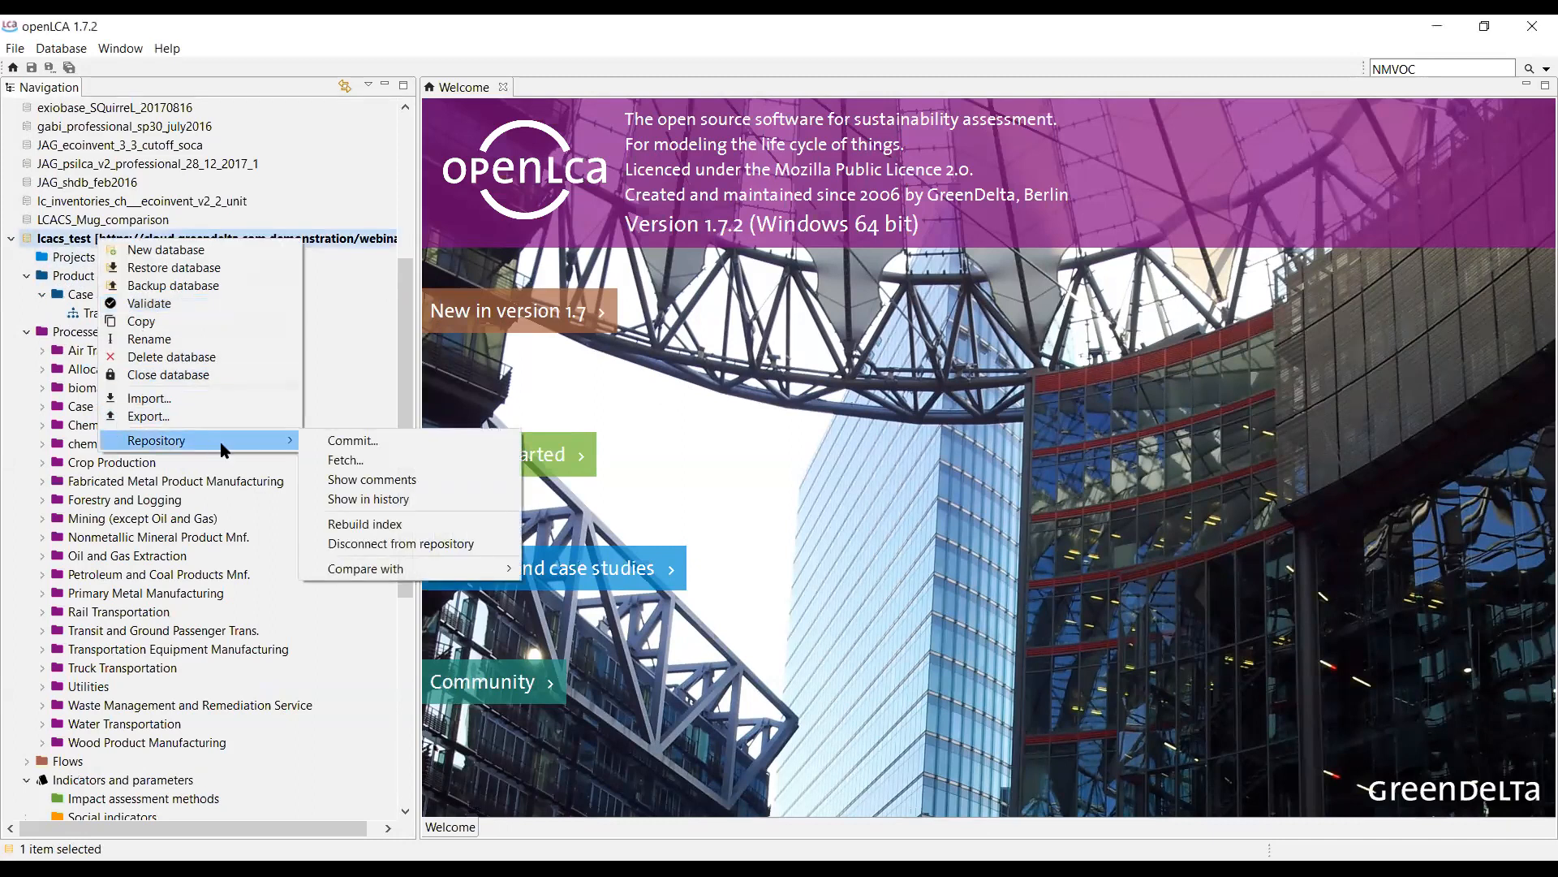
left_click(400, 460)
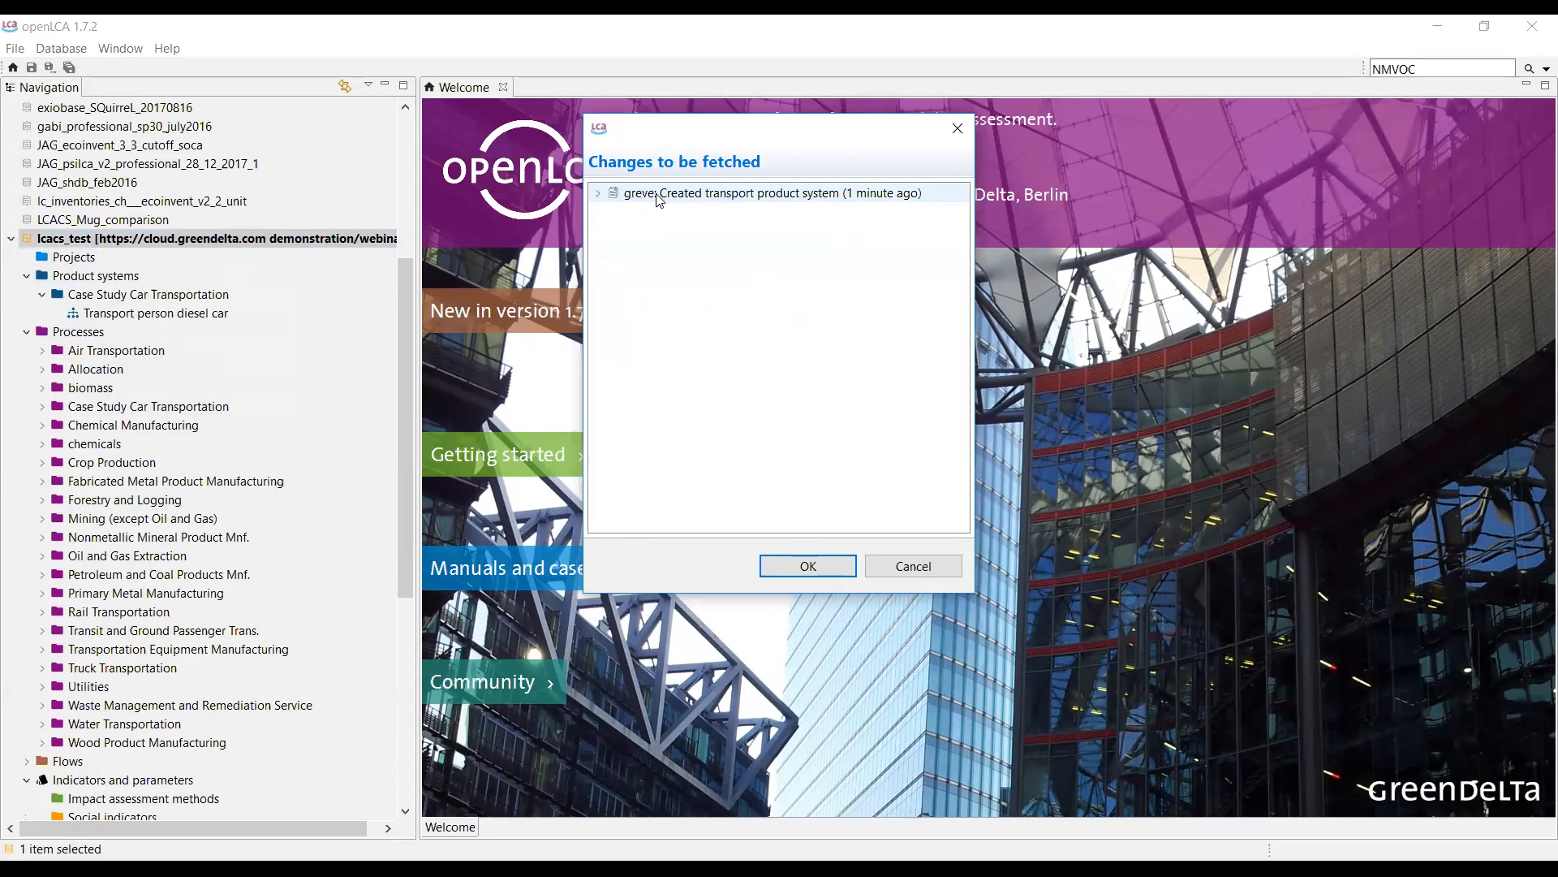
left_click(808, 566)
left_click(598, 192)
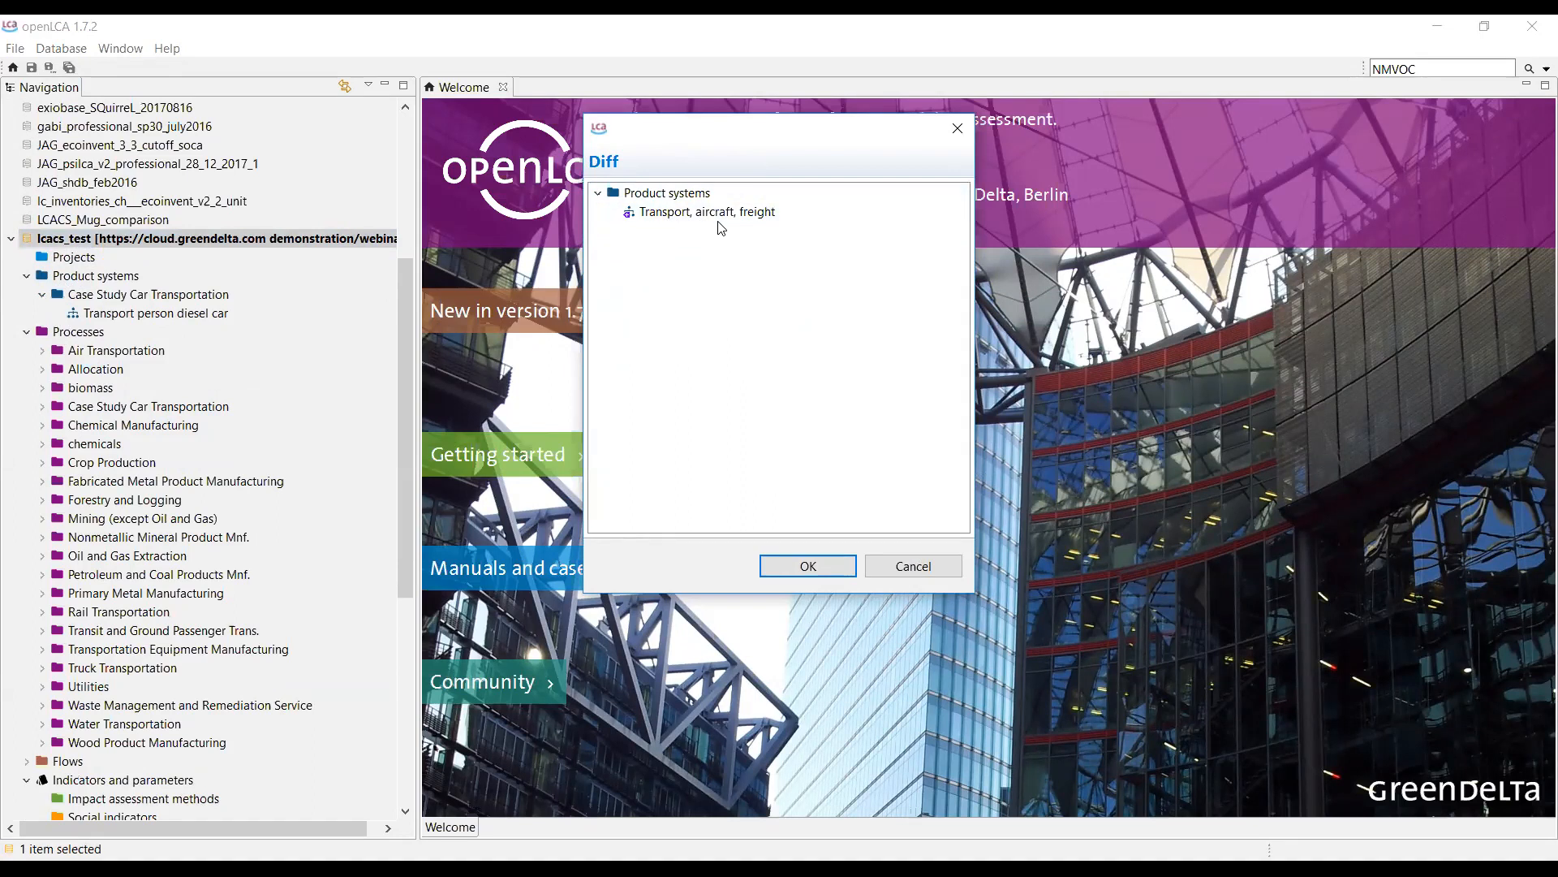
left_click(825, 573)
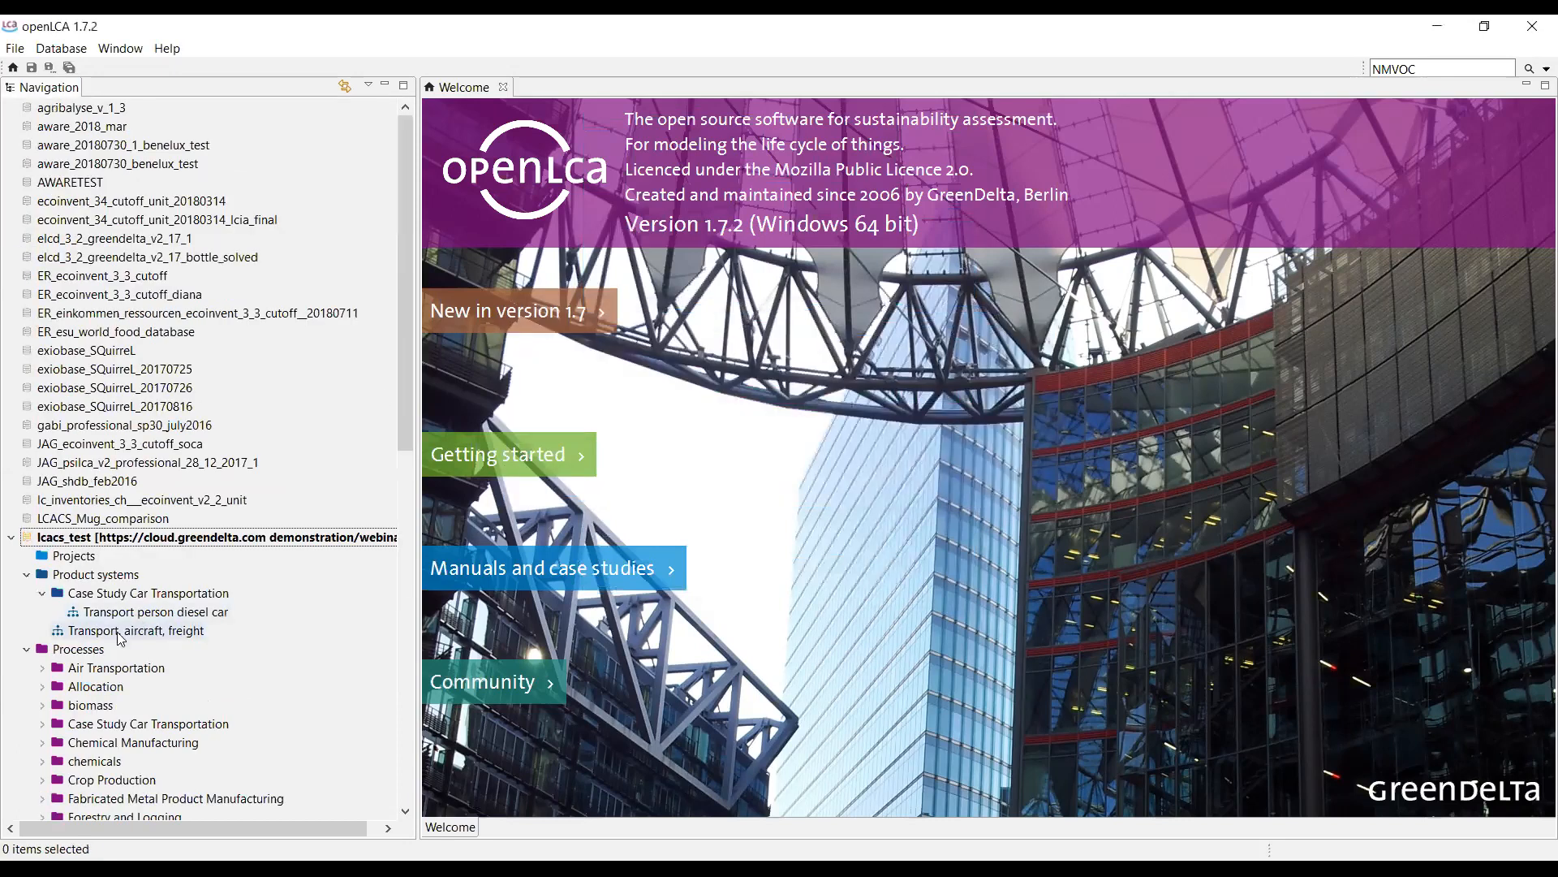
Calculate quick results for the fetched Transport, aircraft, freight product system with allocation None.
scroll(112, 637, "down", 2)
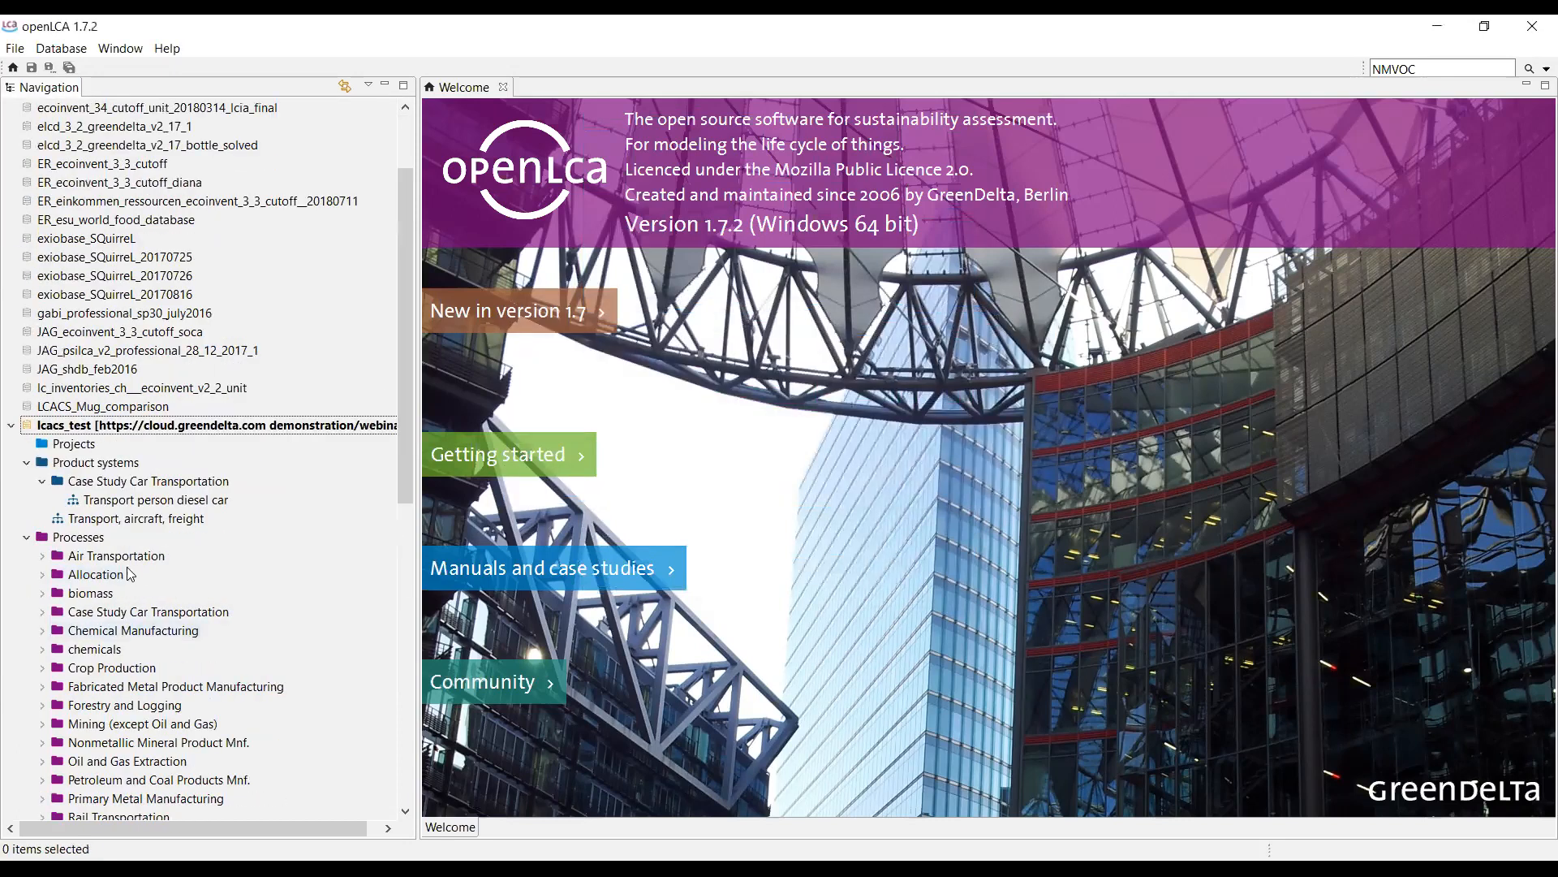
left_click(148, 520)
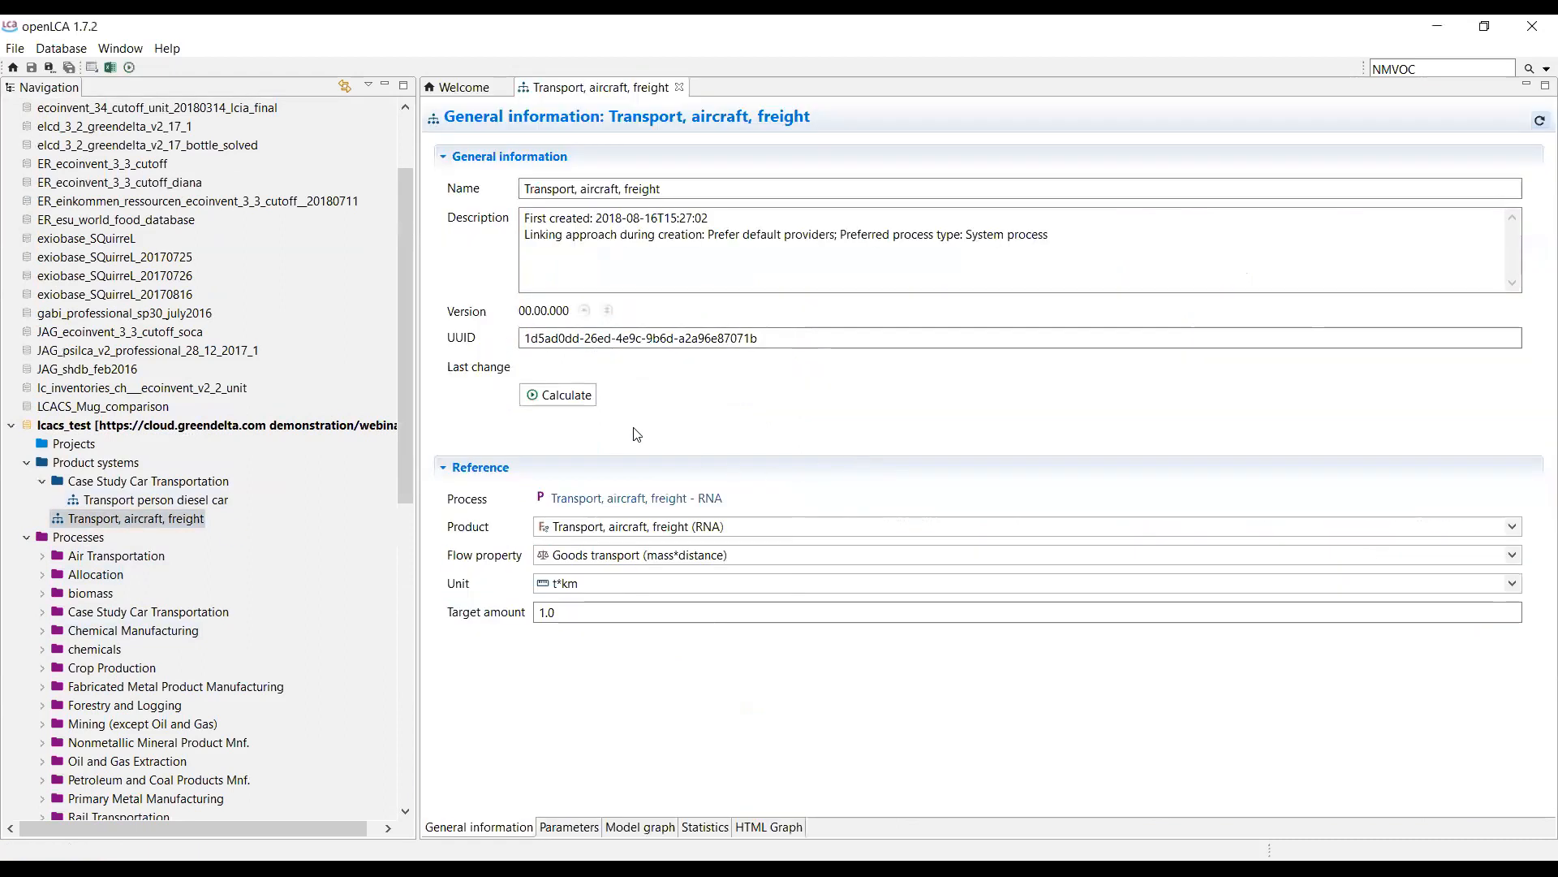
left_click(569, 399)
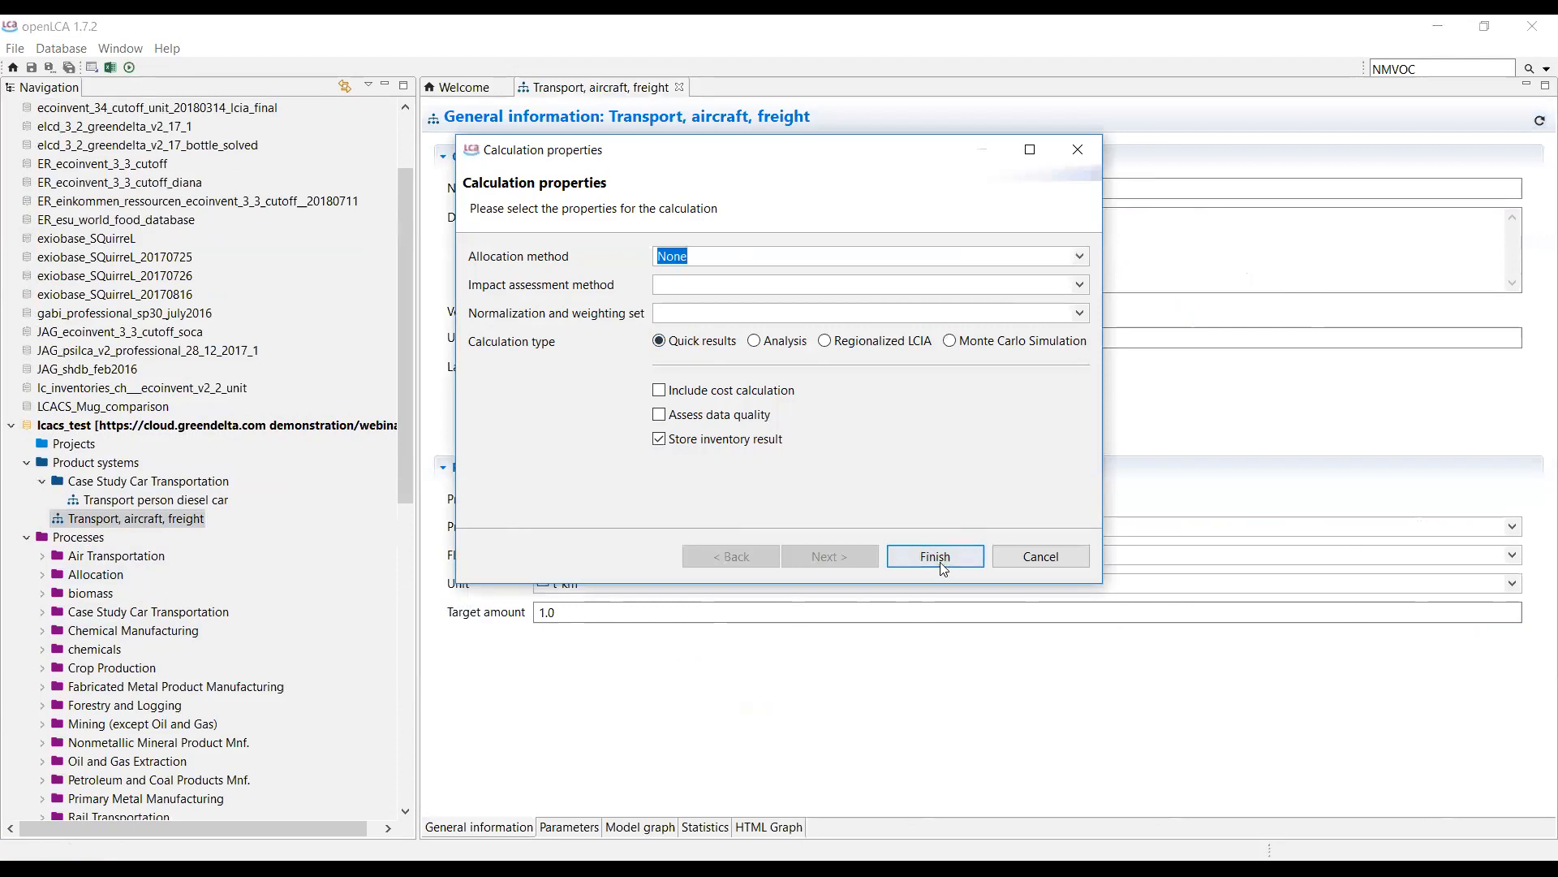
left_click(937, 556)
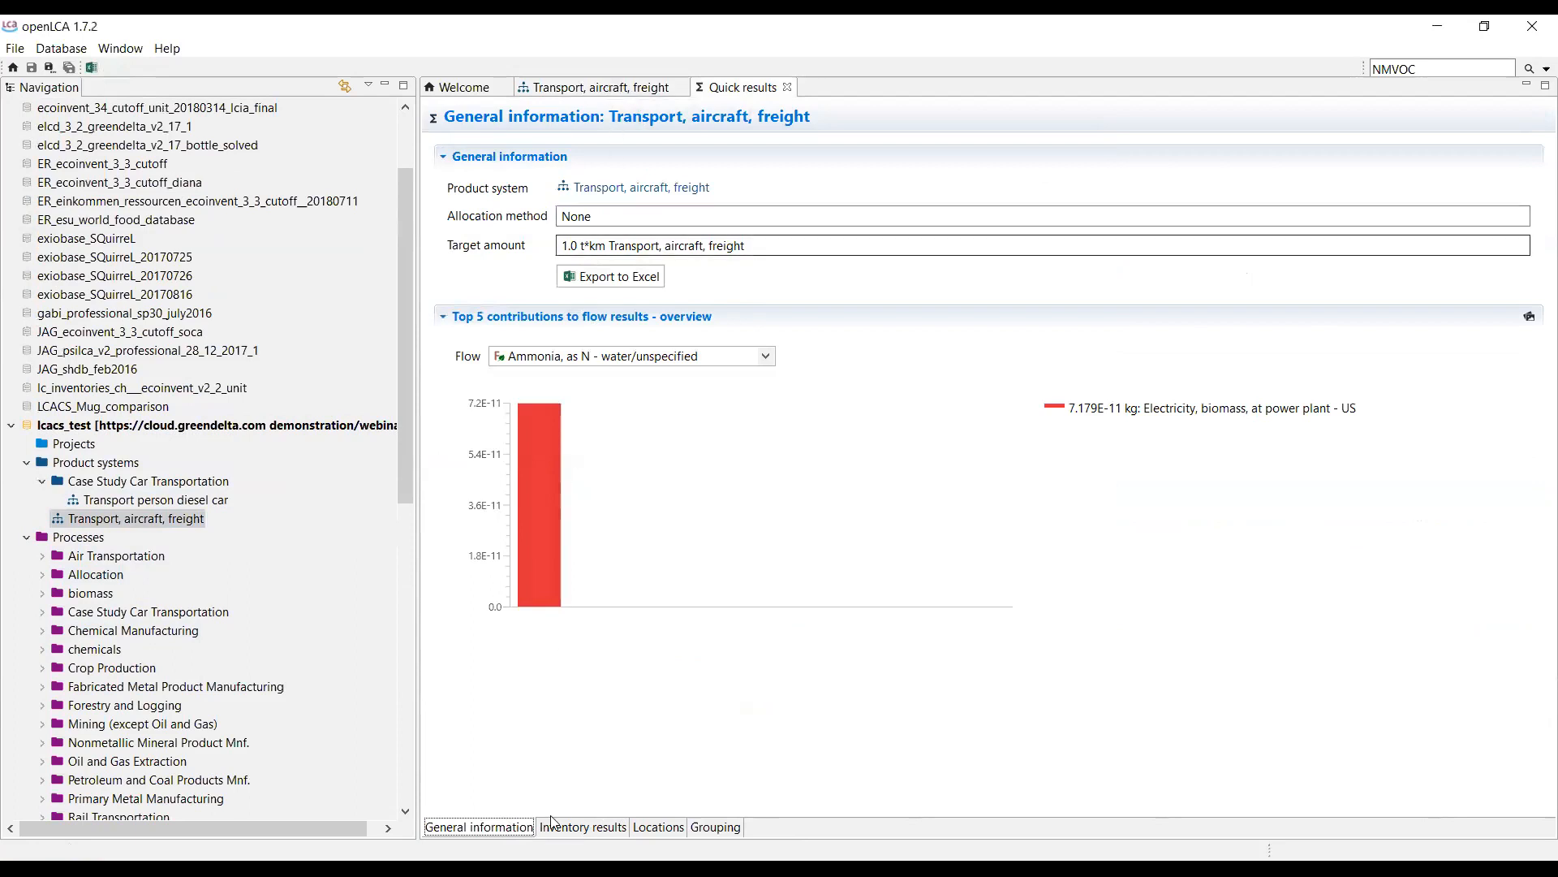
Add the line 'Based on data that we've received from the mnufacutrer last wekk' to the description and save.
left_click(612, 91)
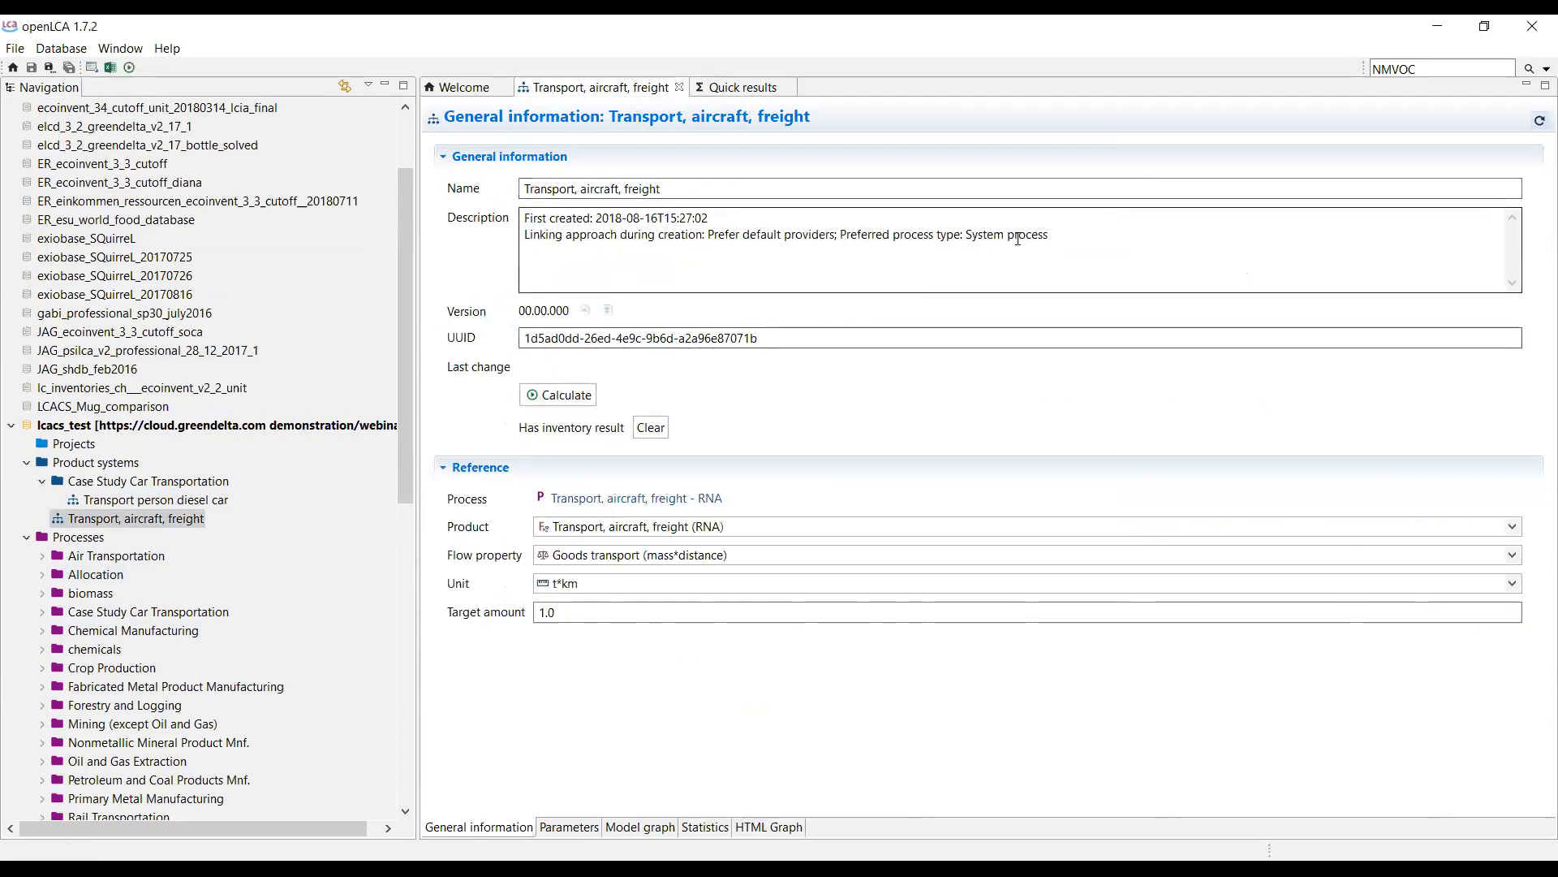
left_click(1120, 239)
key("Return")
key("Return")
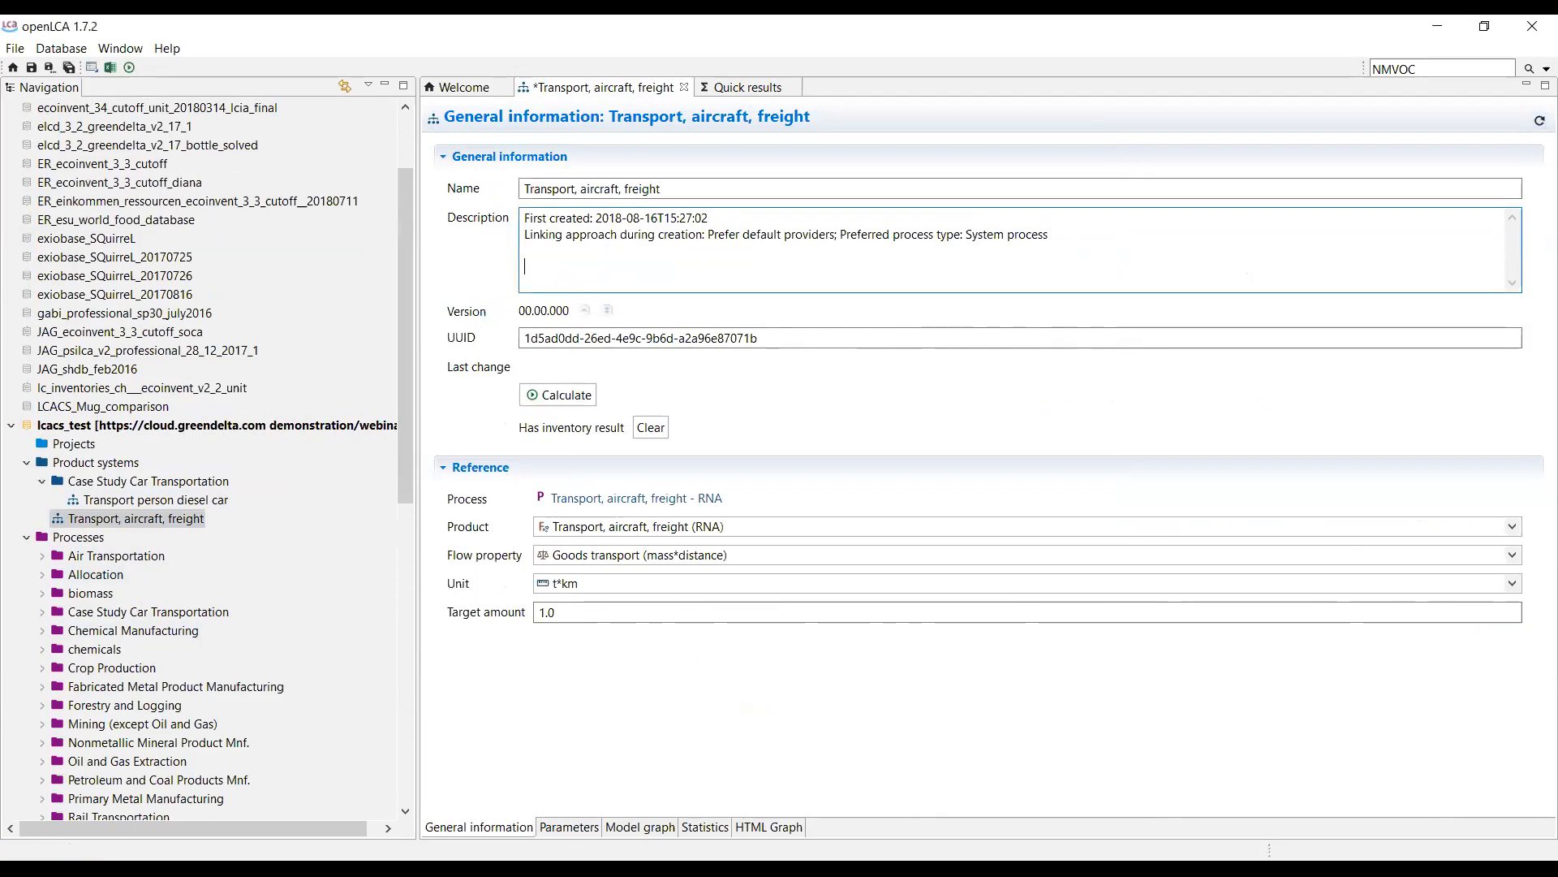
type("Based on d")
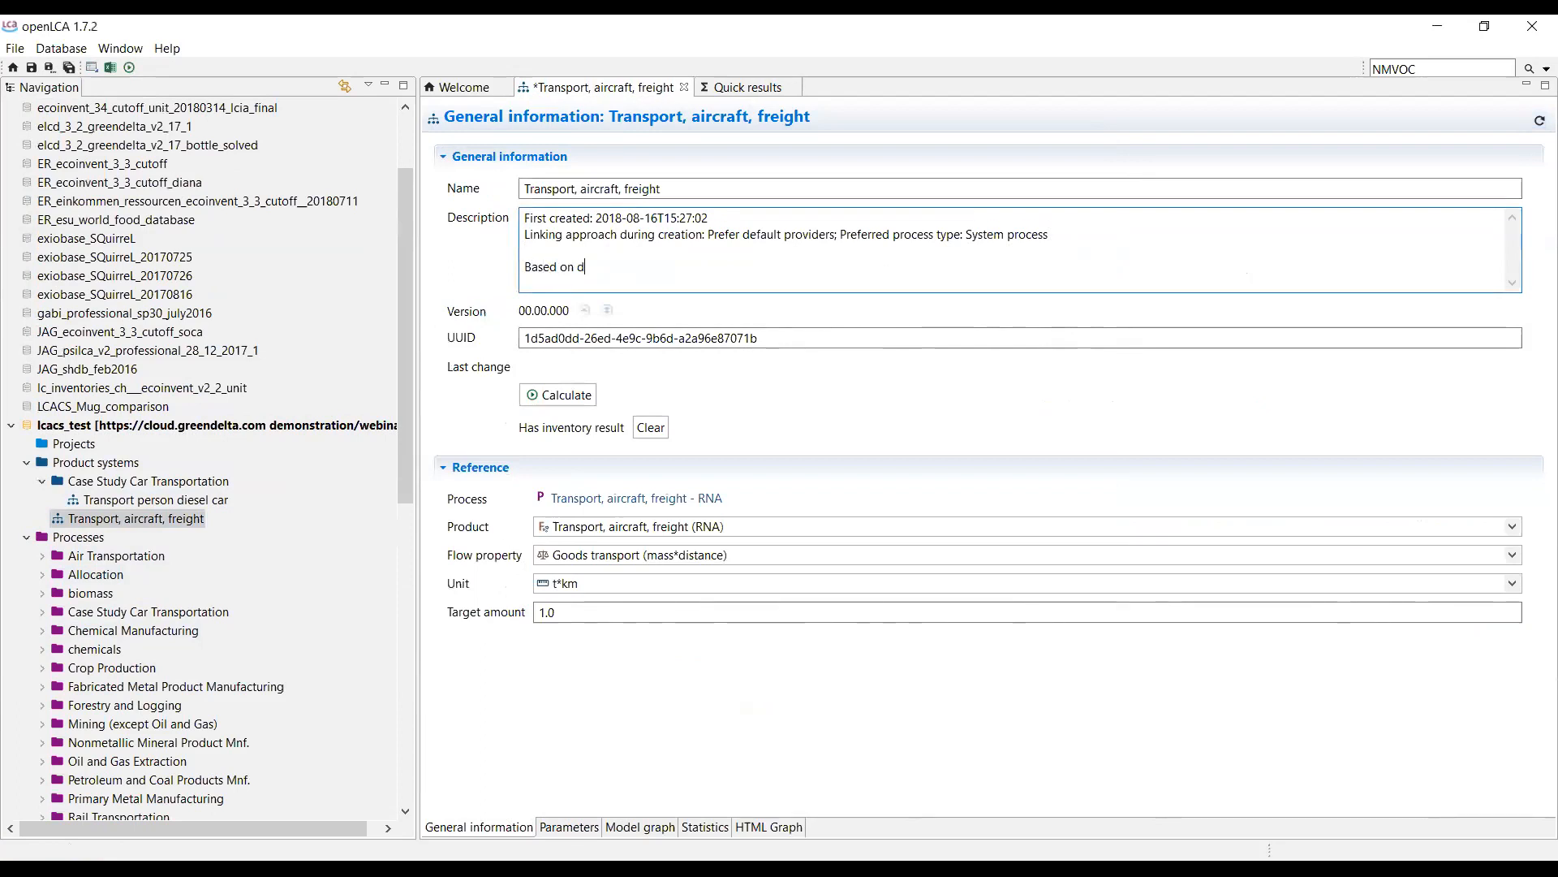
type("ata that we've received from the mnufacut")
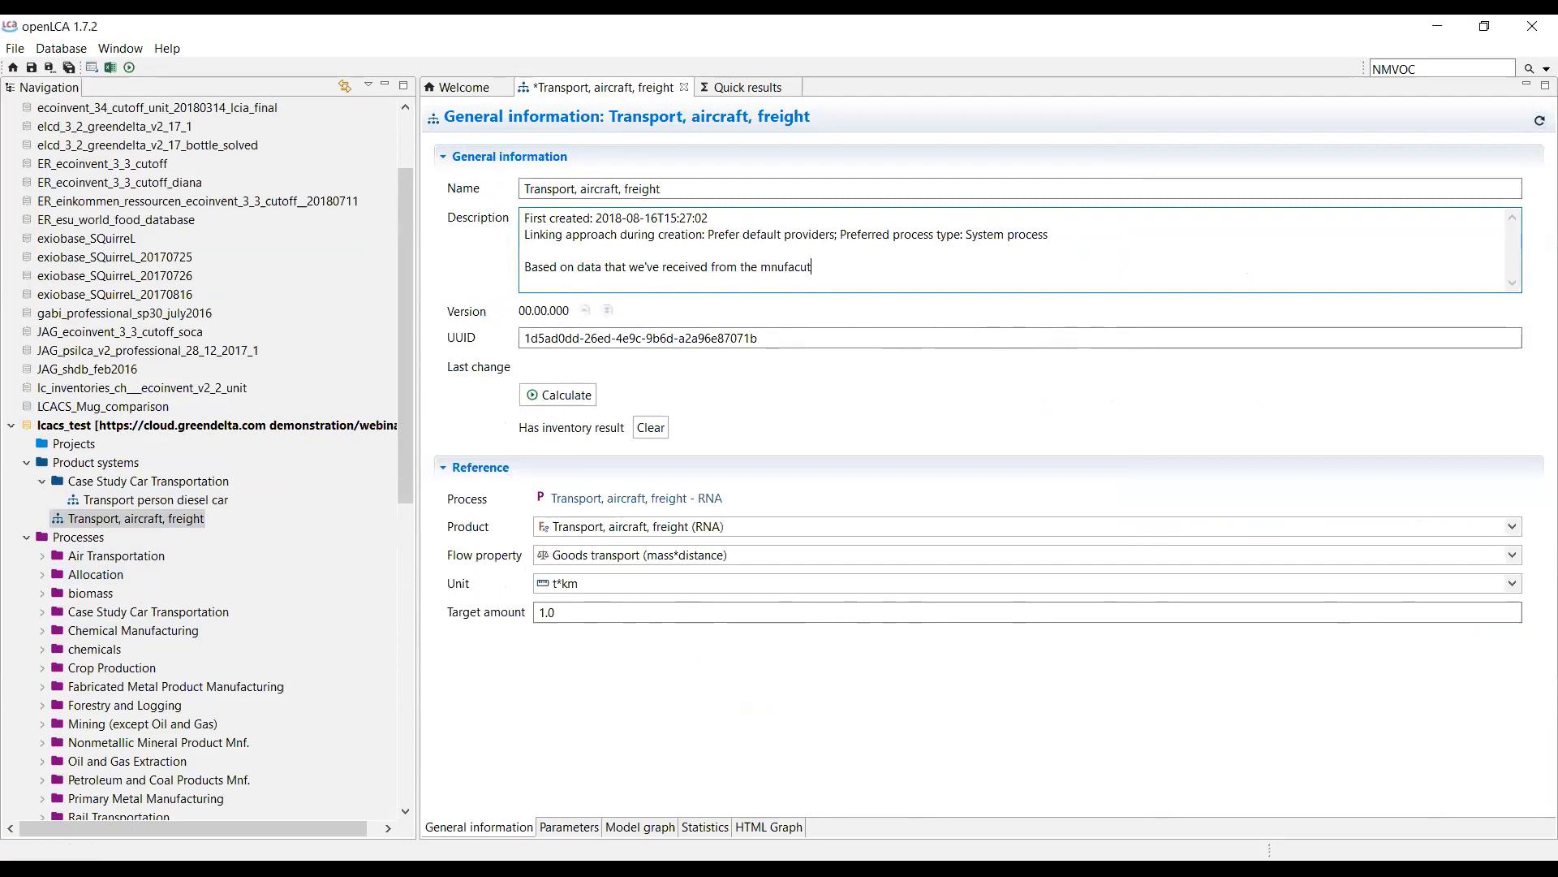
type("urer last wek")
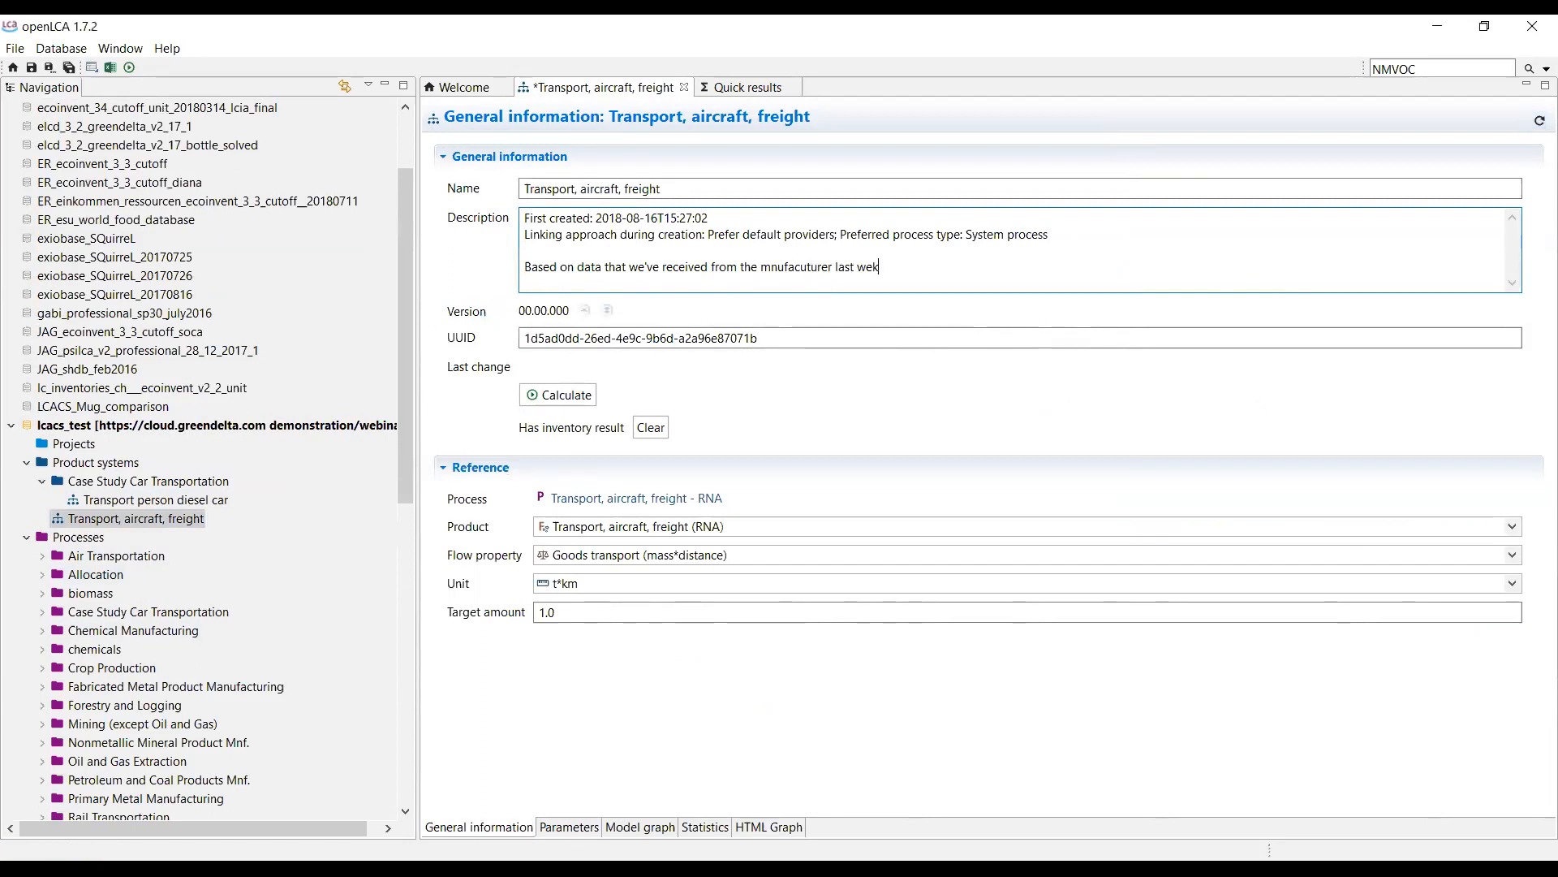
type("k")
key("ctrl+s")
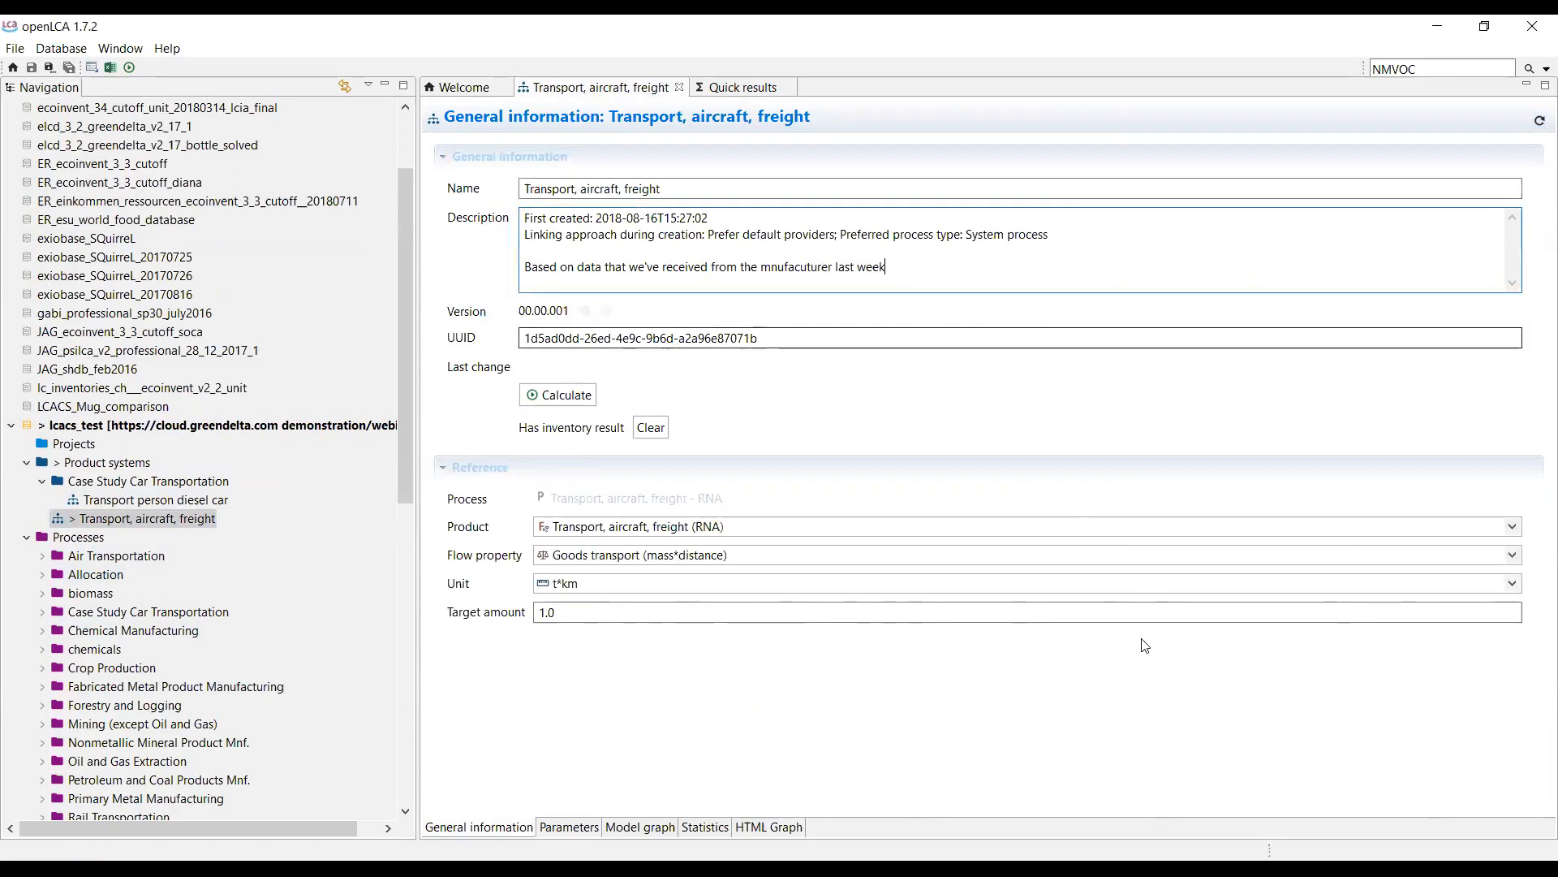
Open the co-generation process and set its start and end dates to 17/08/2018 and 31/08/2018.
left_click(43, 575)
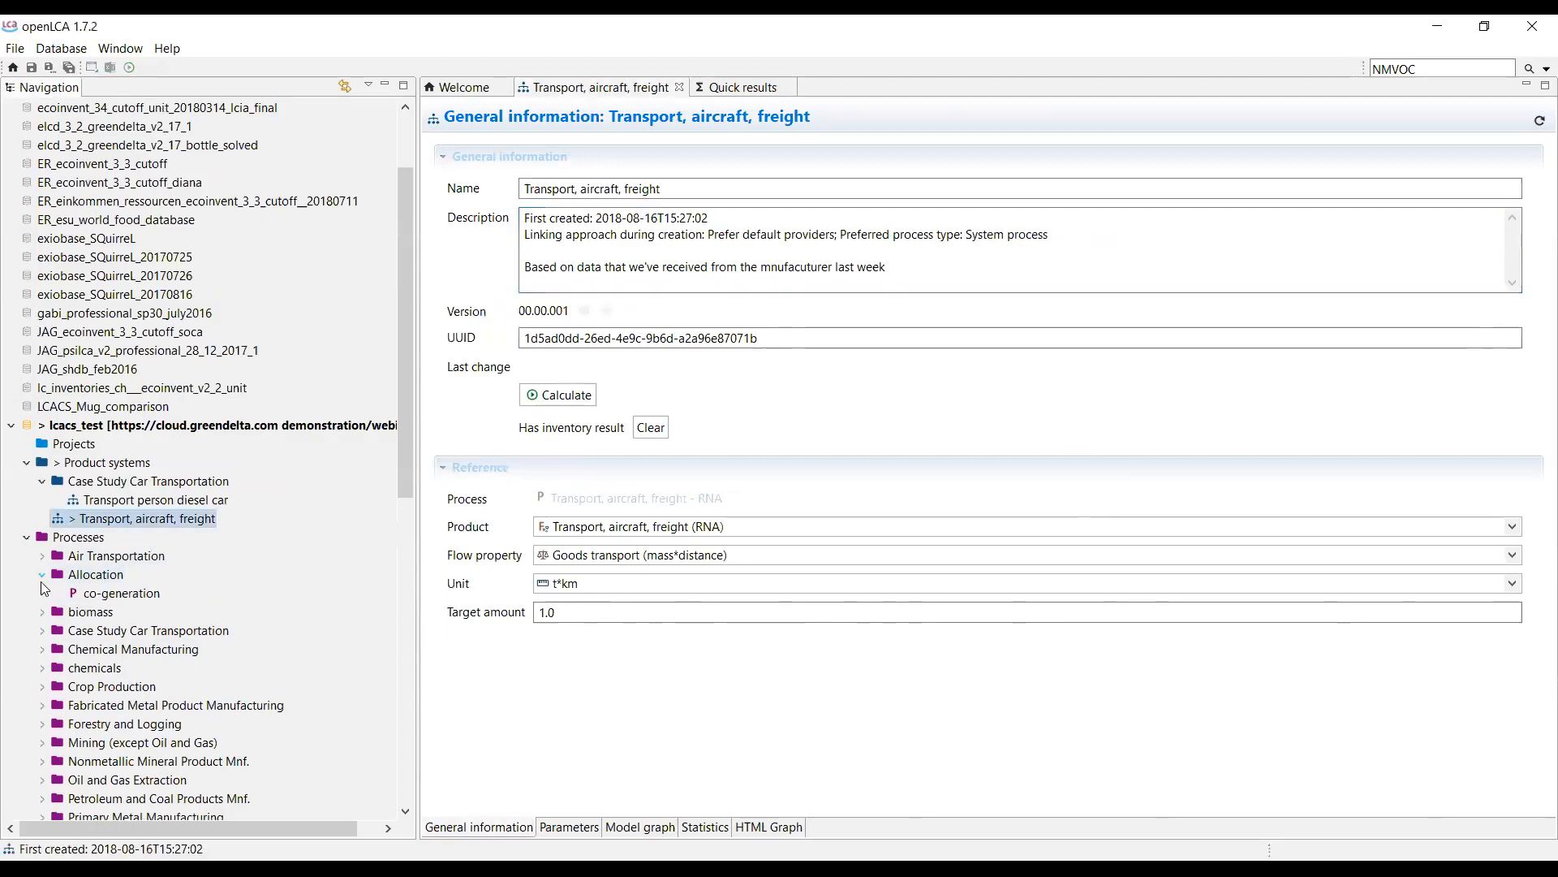
scroll(202, 519, "down", 3)
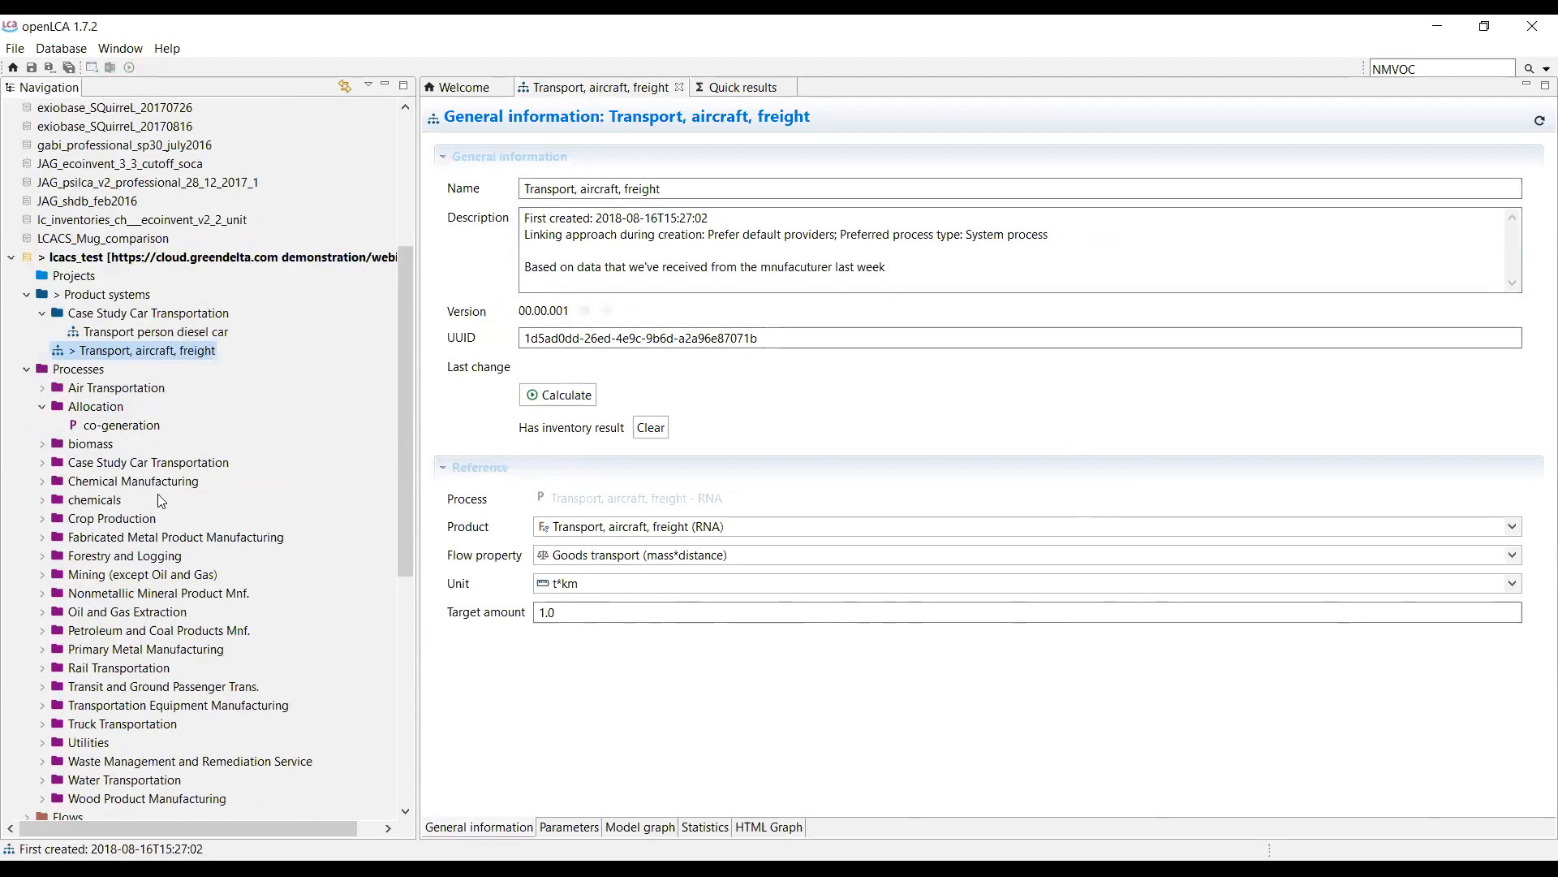
double_click(135, 427)
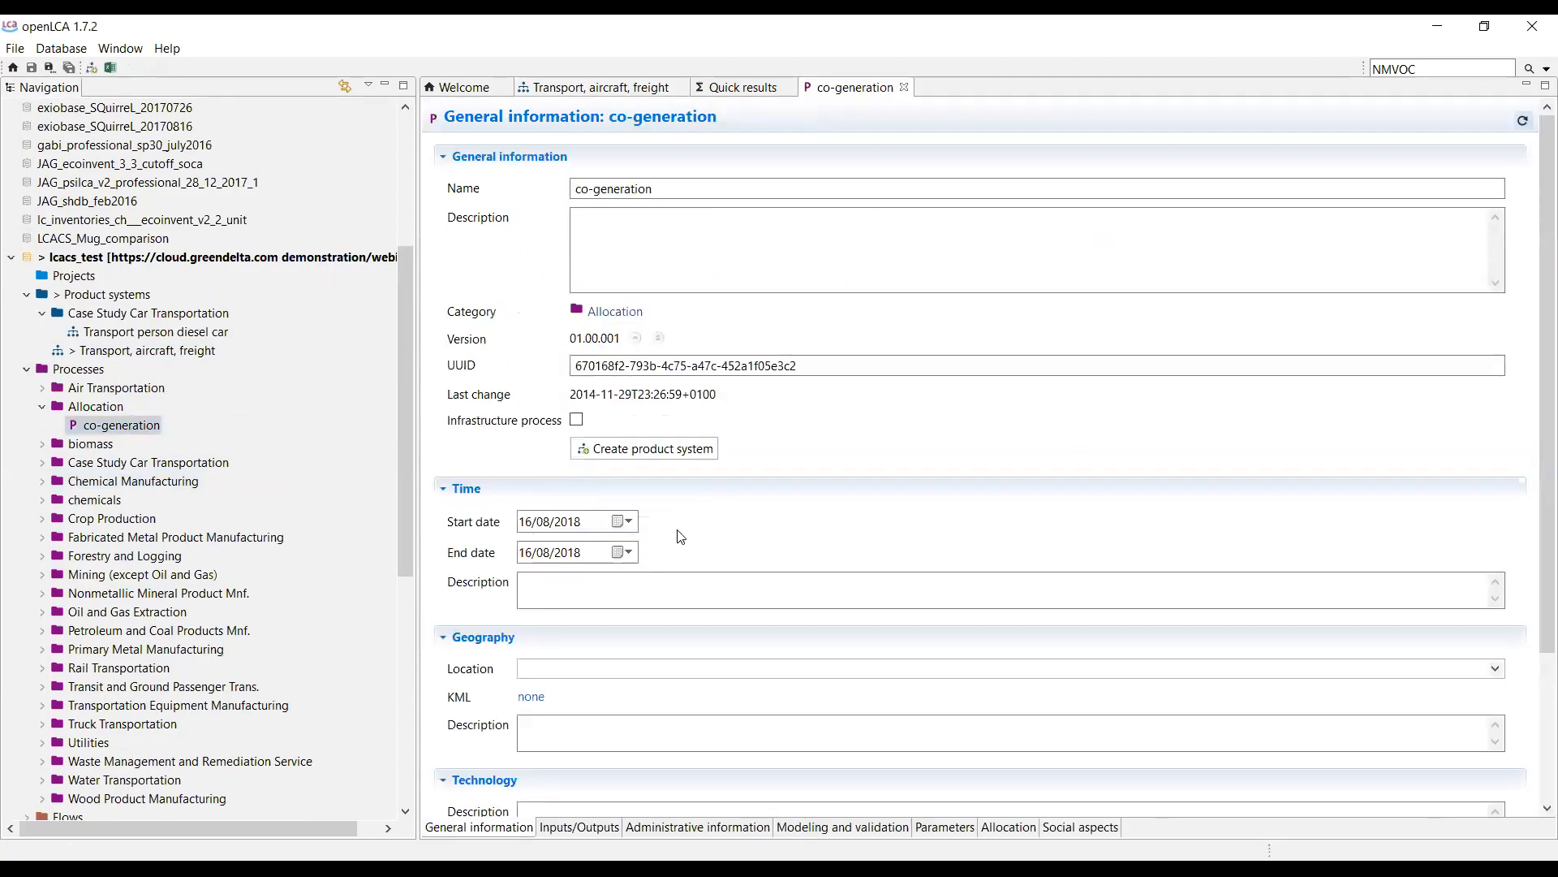
scroll(683, 532, "down", 1)
scroll(673, 496, "up", 1)
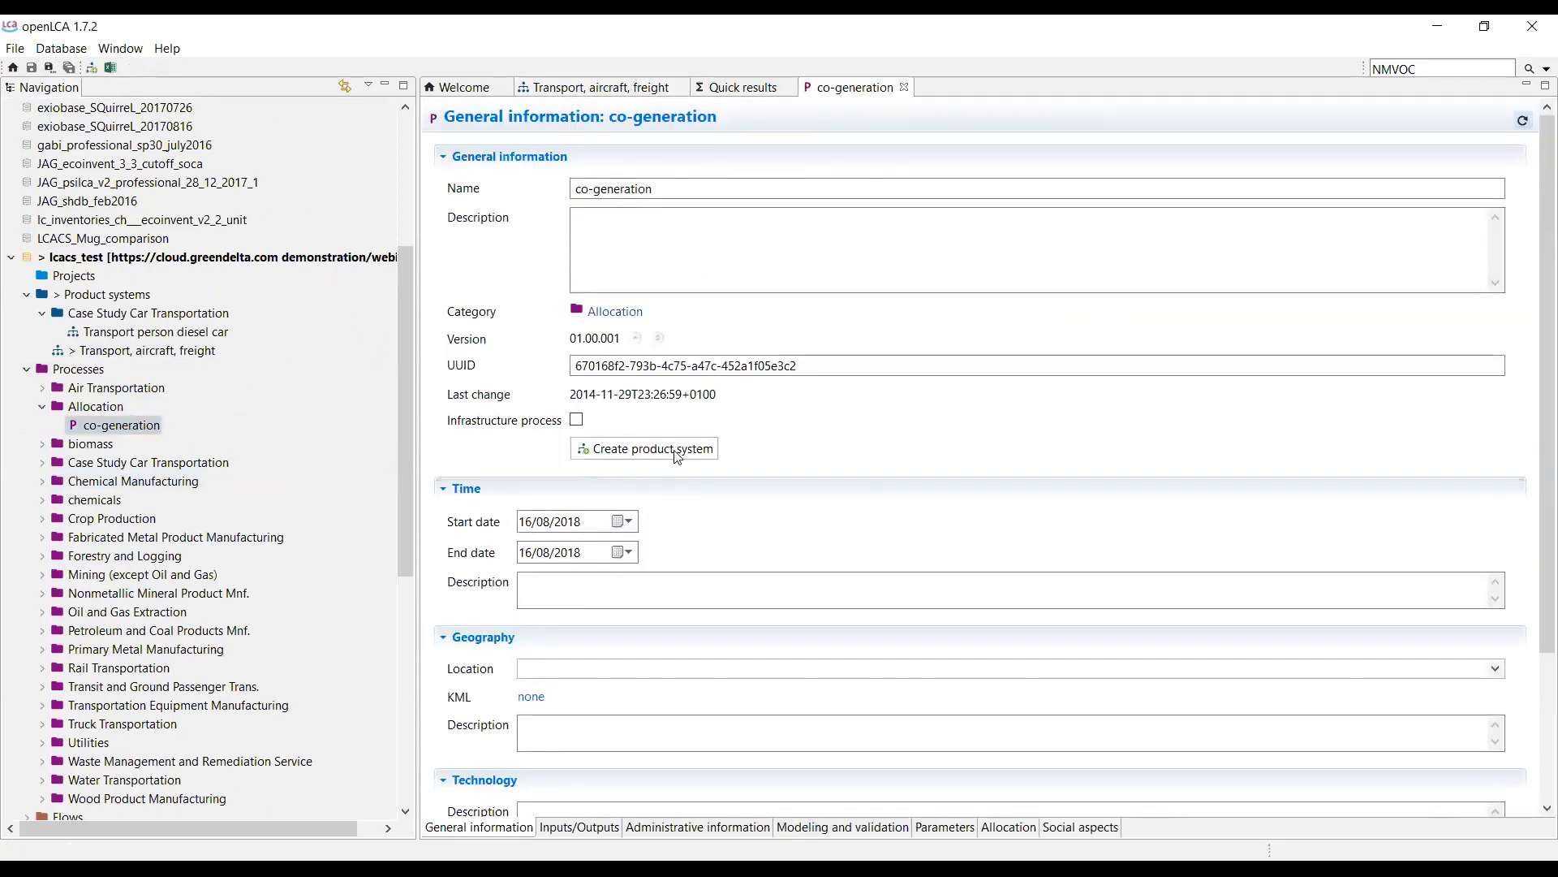
left_click(600, 522)
left_click(629, 521)
left_click(645, 625)
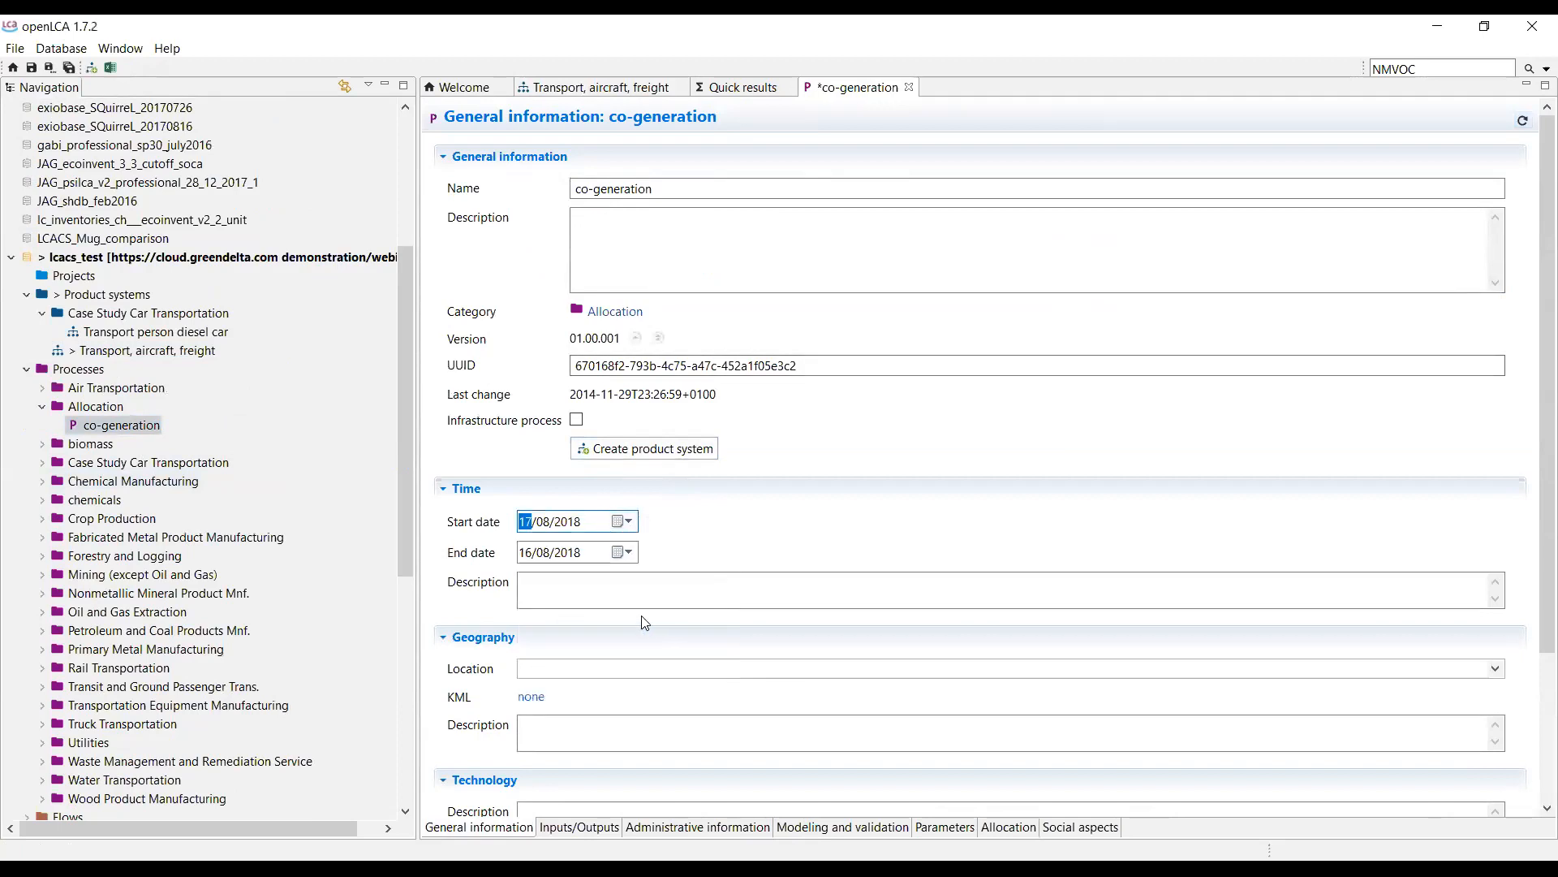
left_click(623, 554)
left_click(654, 698)
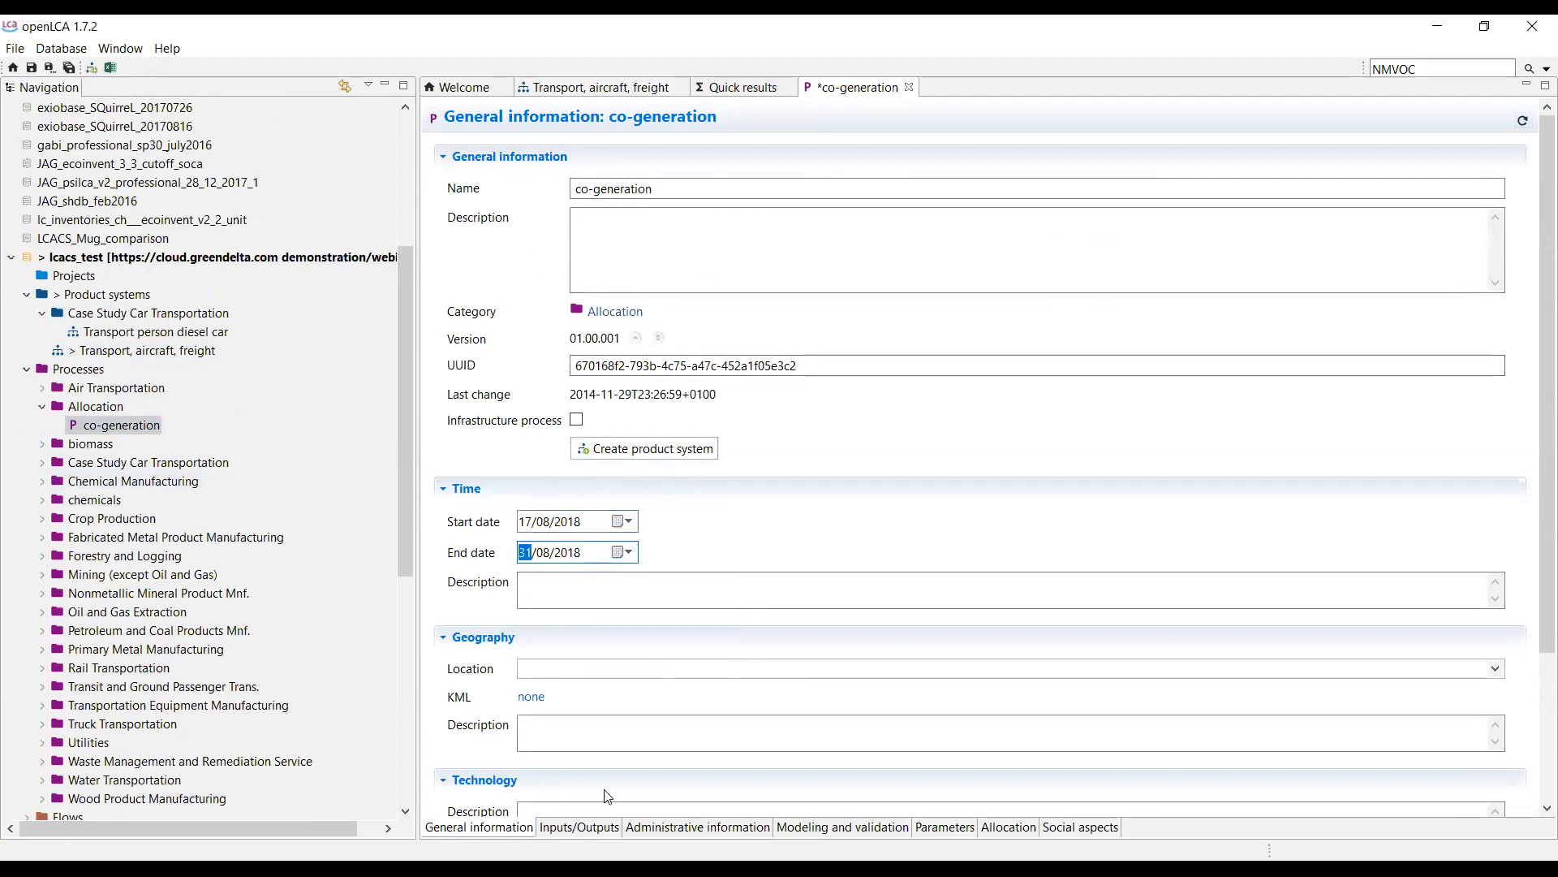
Change the crude oil input amount to 3.1 and save.
left_click(599, 829)
left_click(867, 213)
type("3")
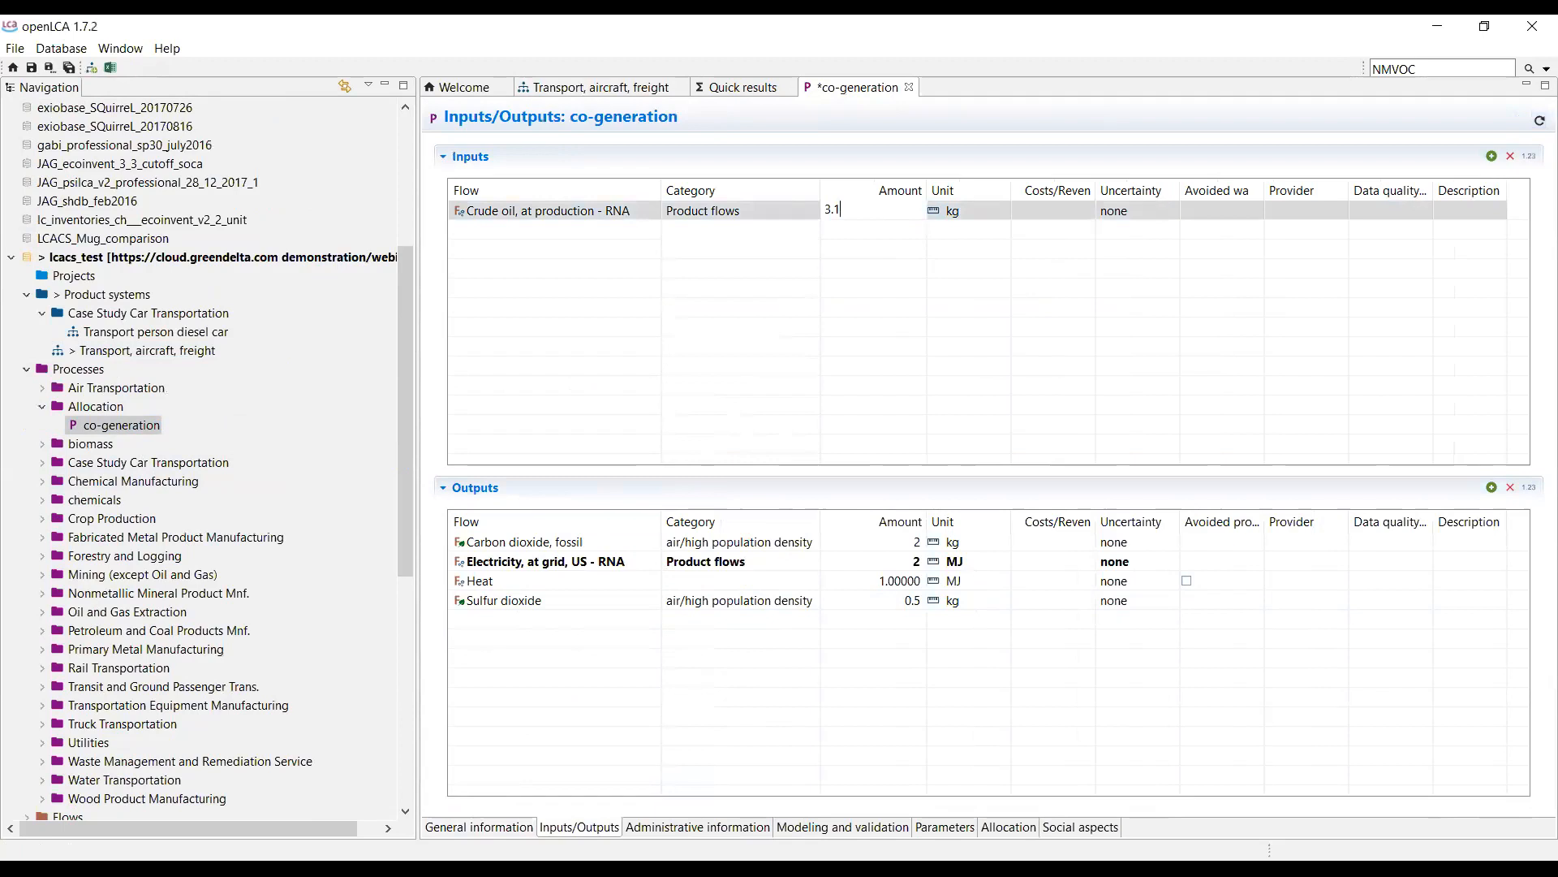
type(".1")
key("Return")
key("ctrl+s")
Add a description noting a colleague updated the process on 16th of August, and save.
left_click(522, 828)
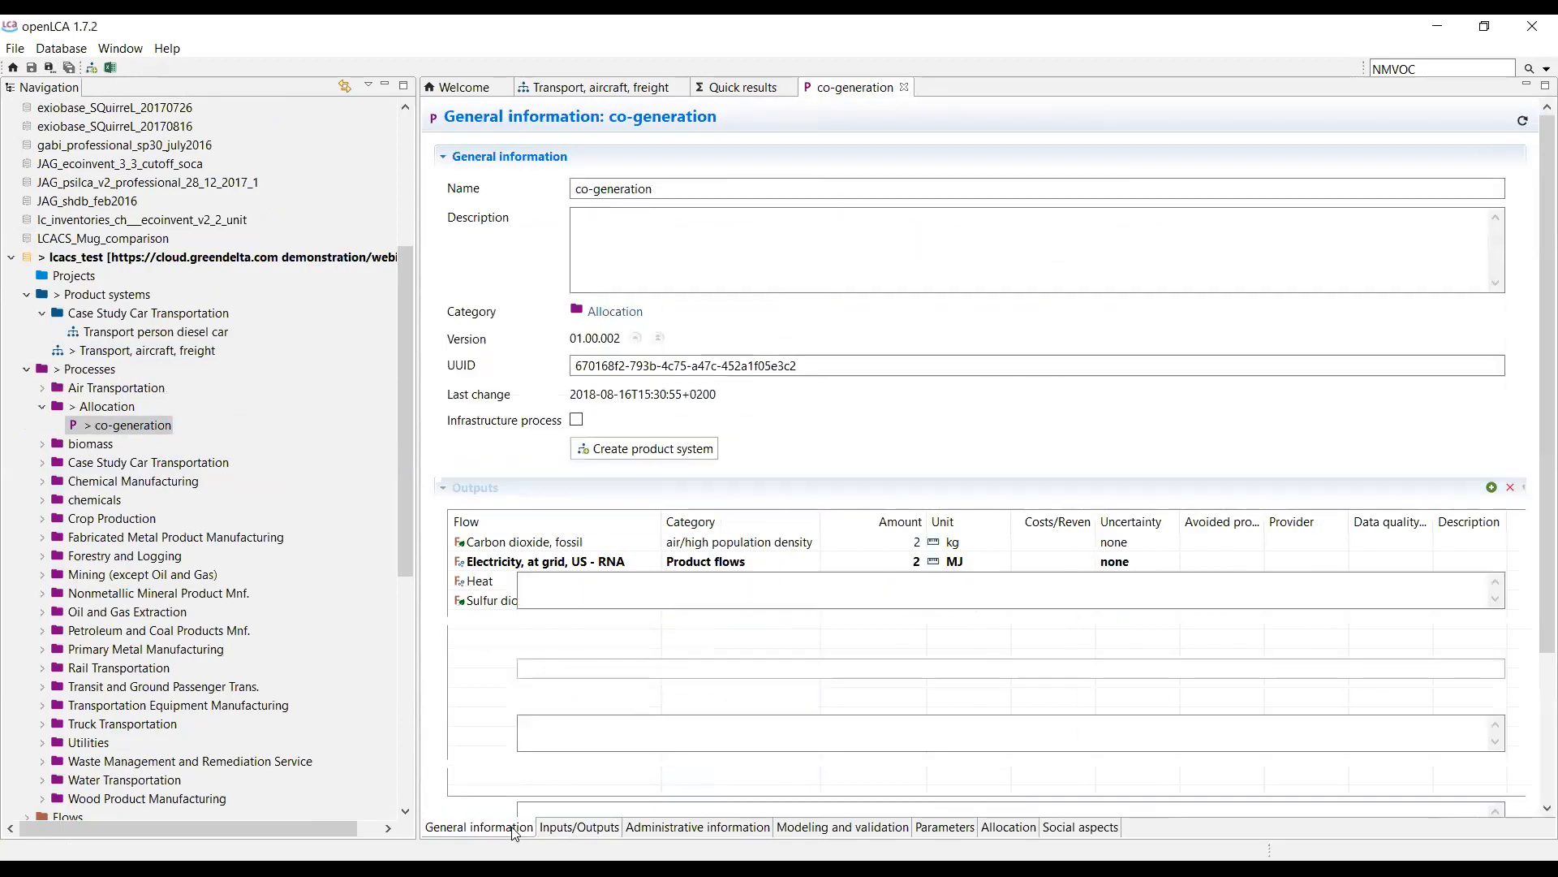
left_click(663, 271)
type("This has ")
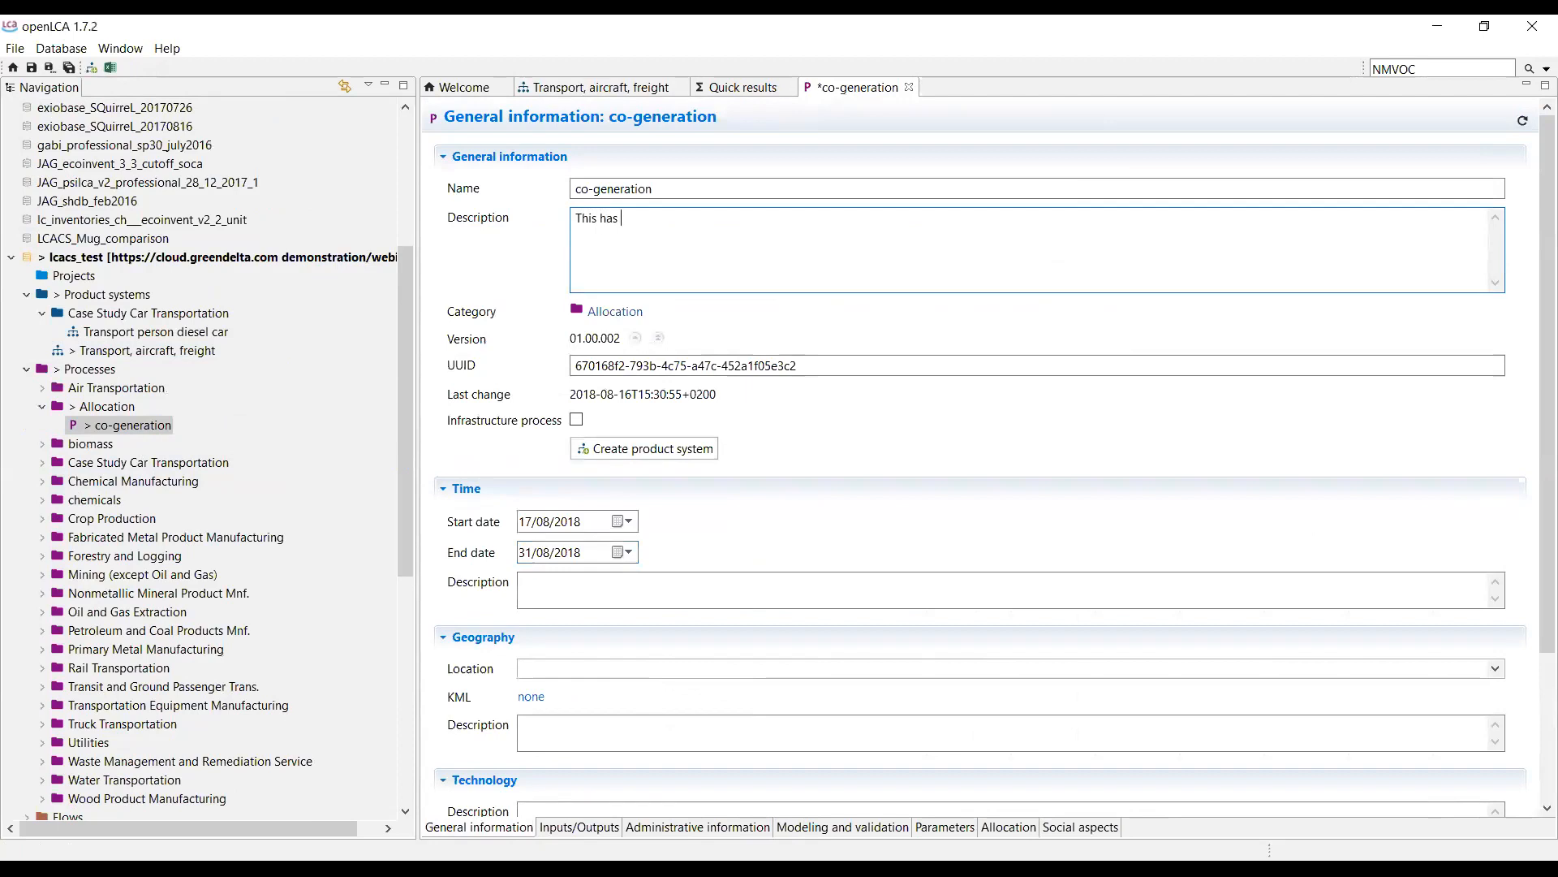
type("been updated by Jonas (1")
type("6th of August)")
key("ctrl+s")
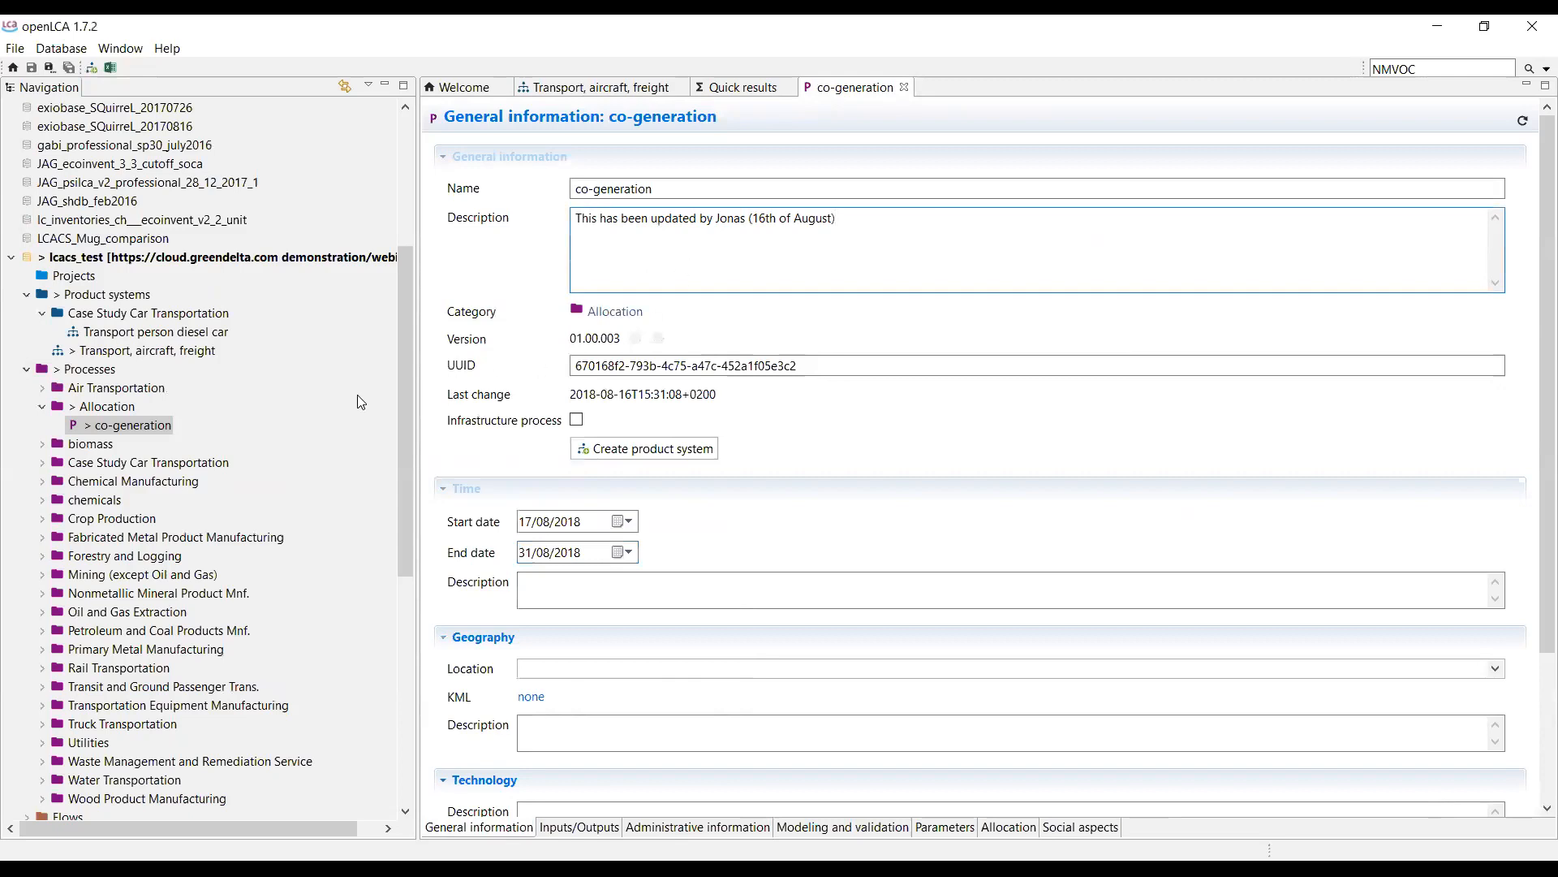
Commit only the product system, excluding co-generation, with message 'Here's the product system you've asked for'.
right_click(107, 259)
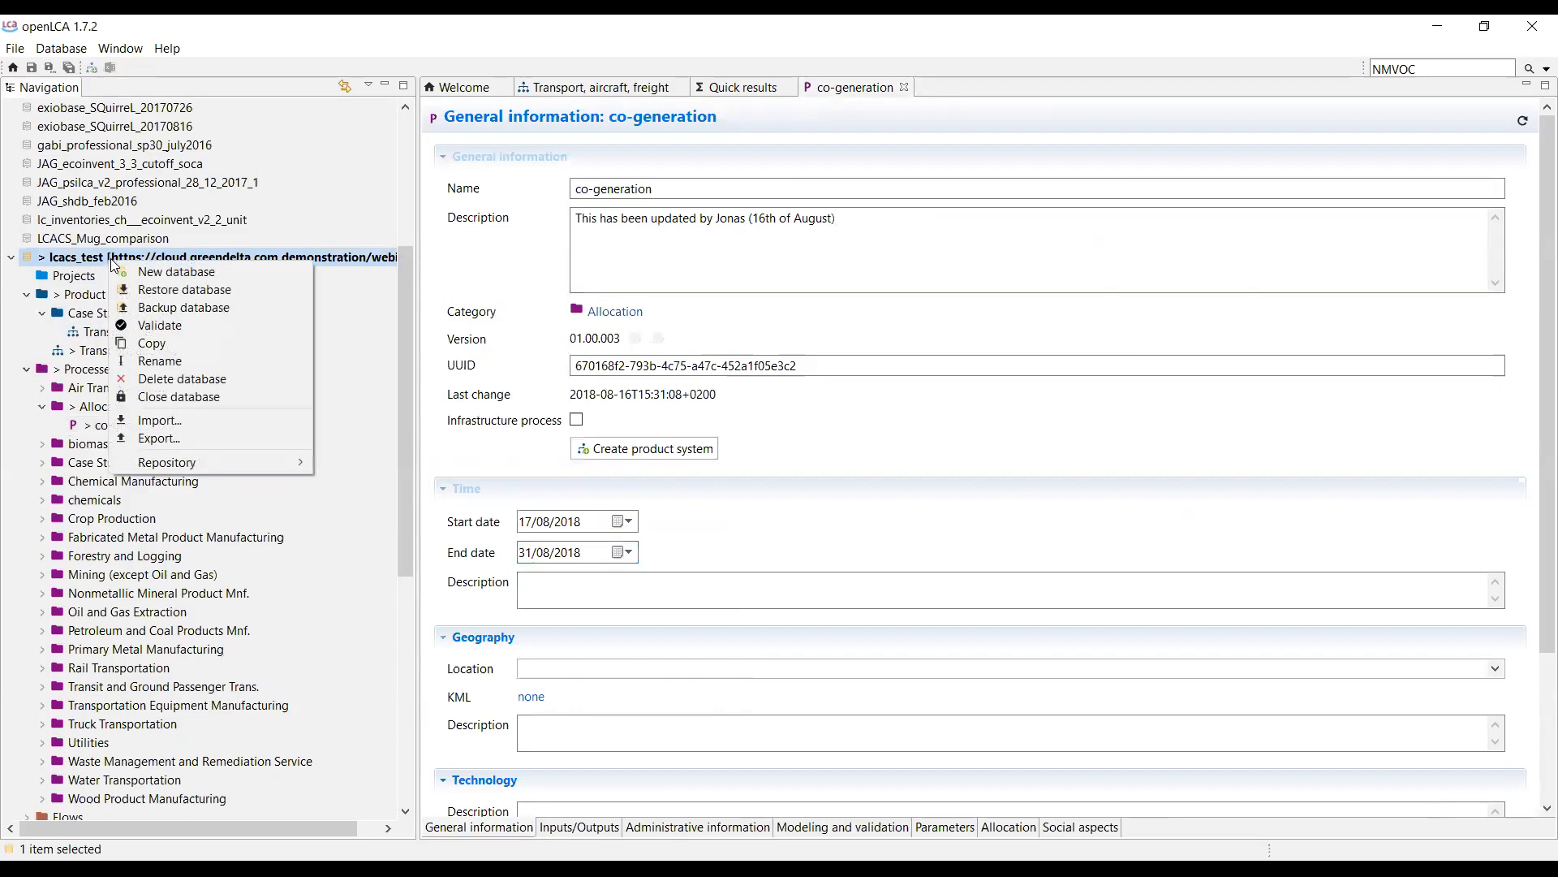
mouse_move(216, 465)
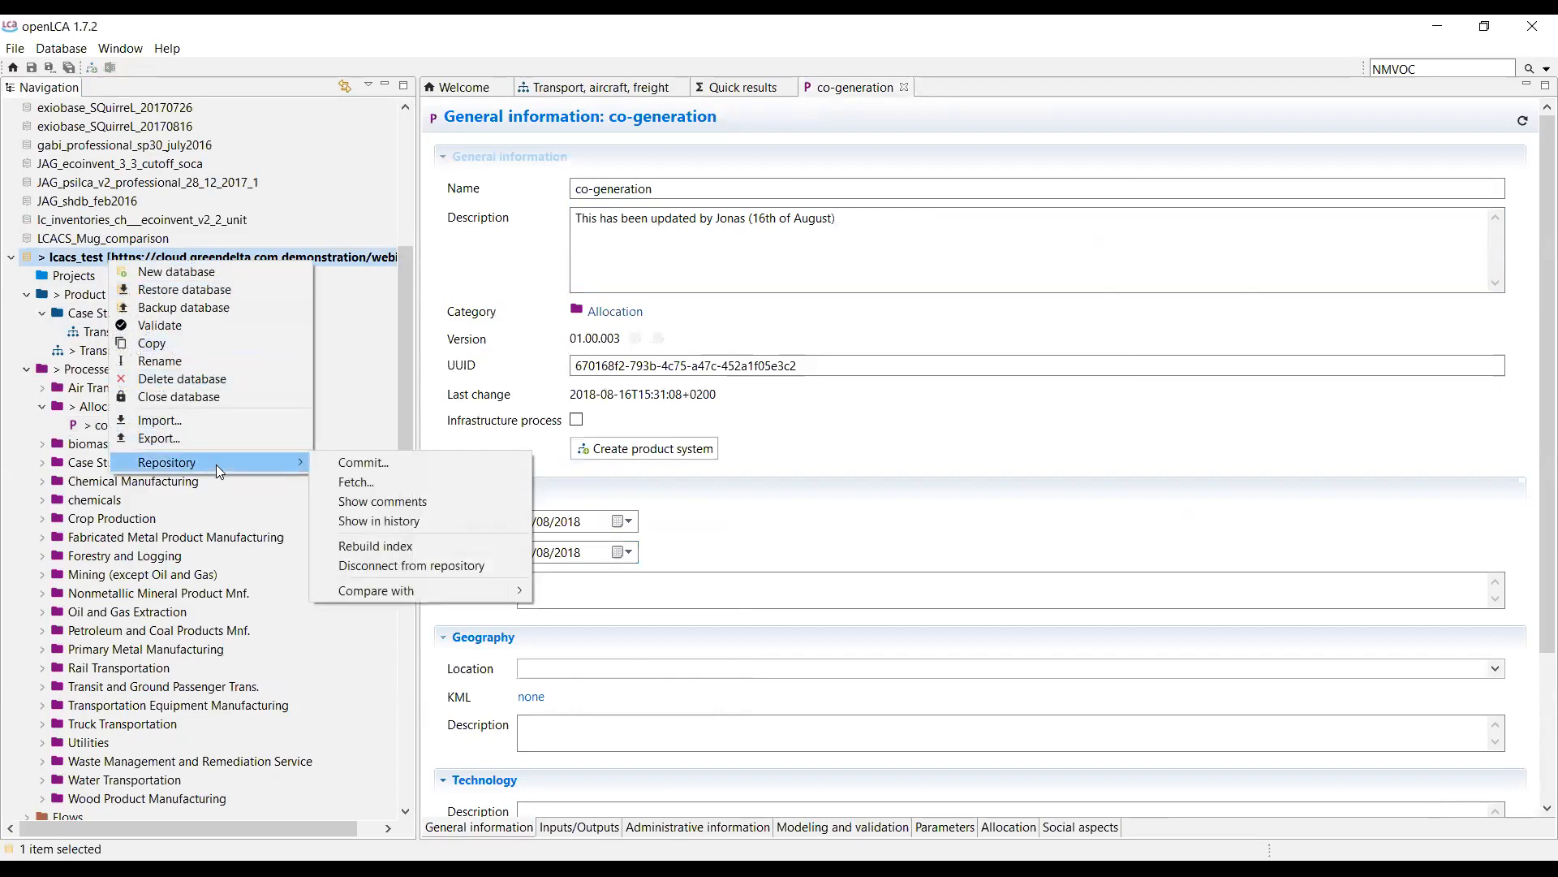
left_click(398, 464)
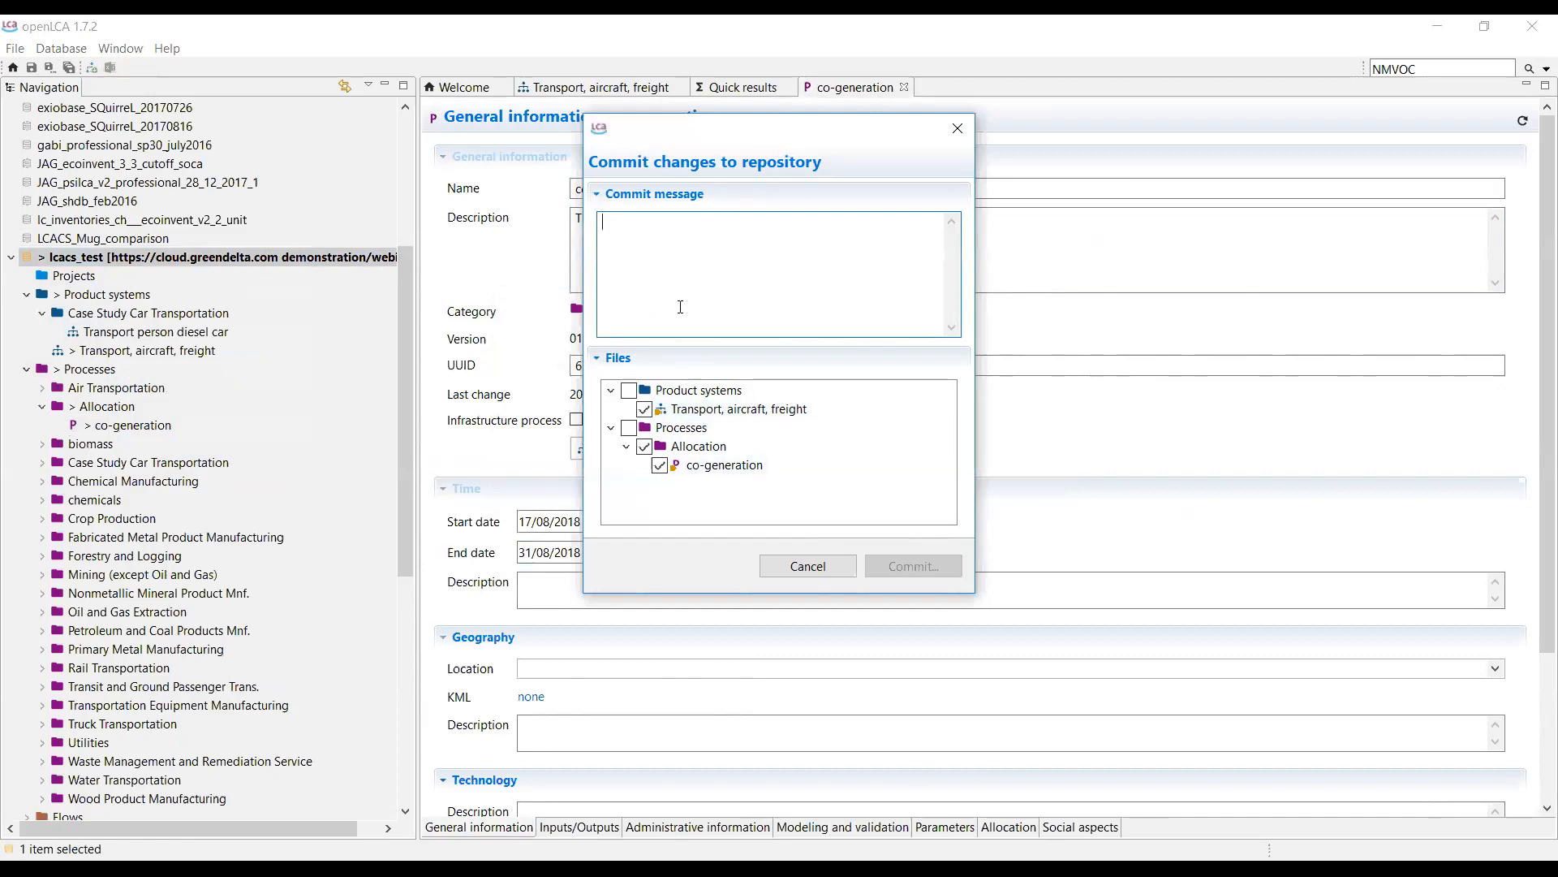
left_click(644, 446)
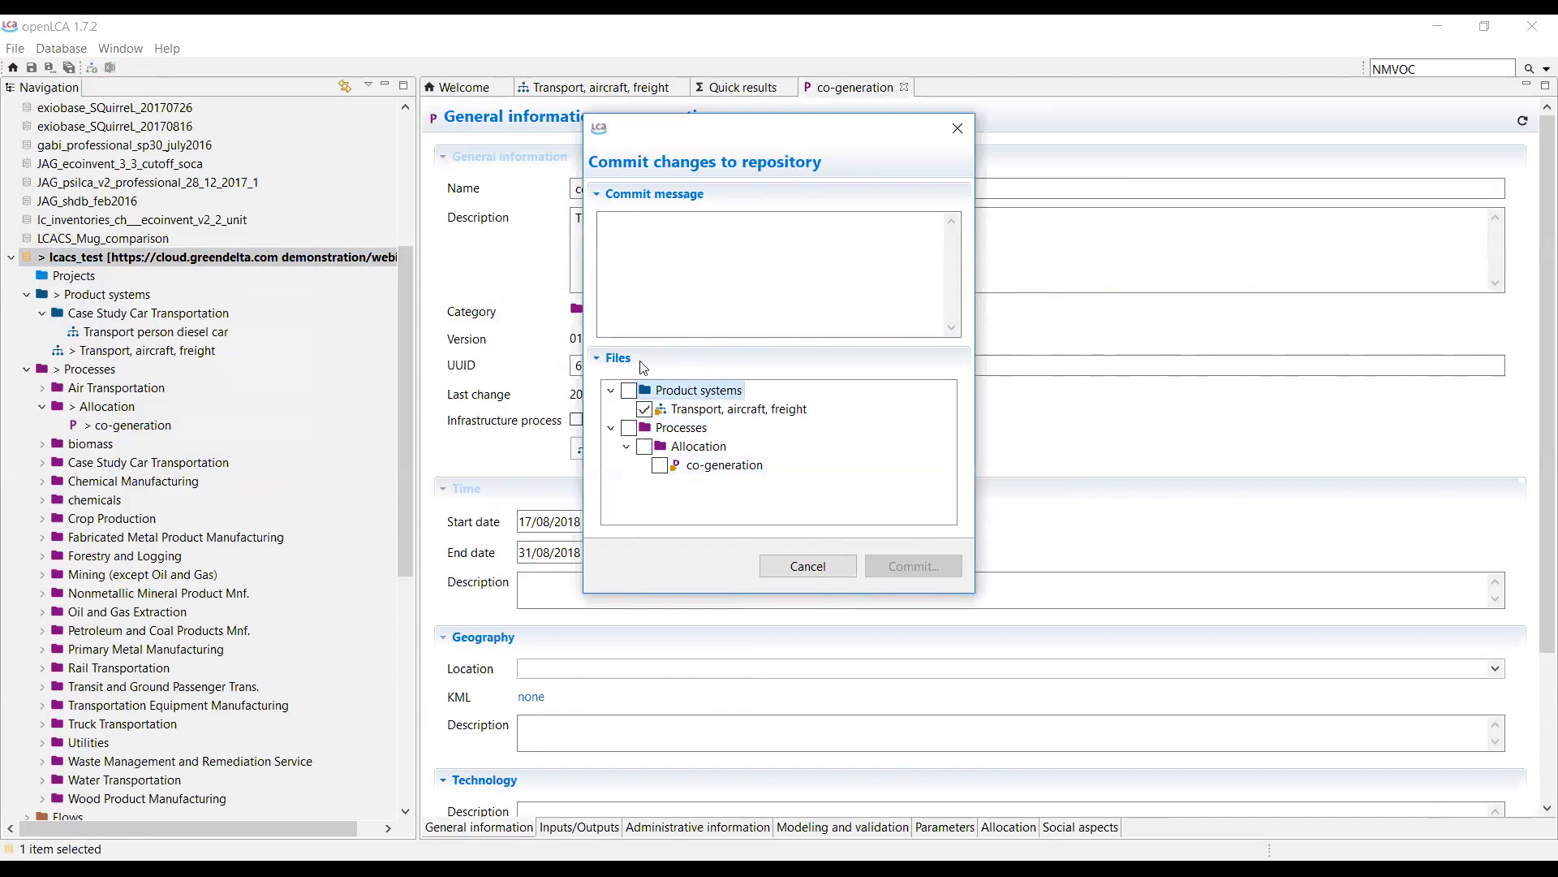
left_click(707, 280)
type("Here's the product system you'")
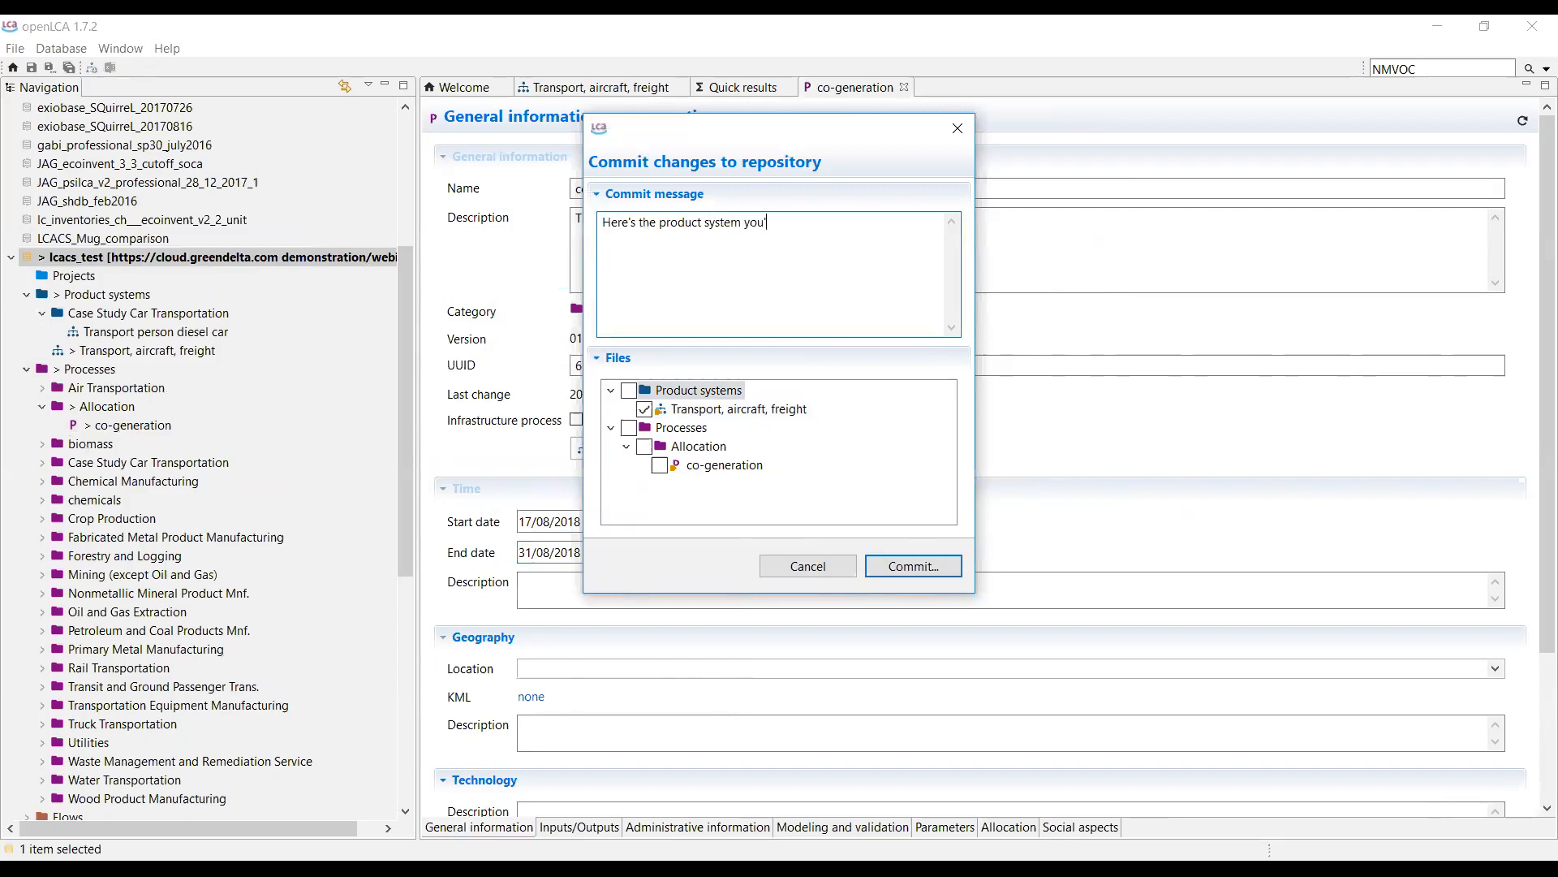
type("ve asked for")
left_click(915, 568)
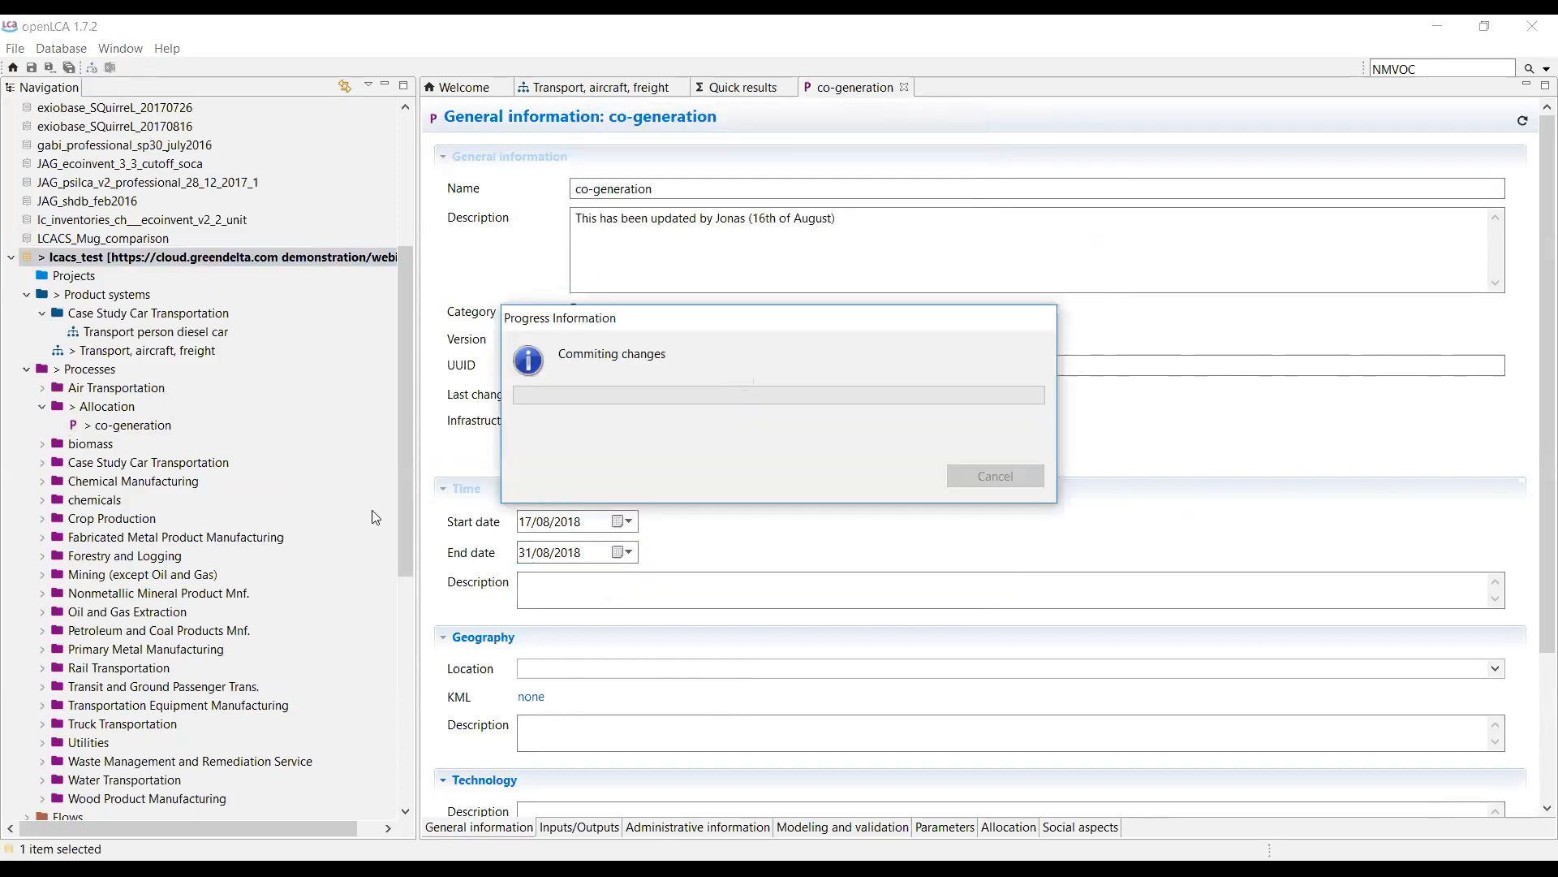
Commit only the co-generation process from lcacs_test with the message '... there you go, here's the process'.
right_click(288, 537)
mouse_move(425, 743)
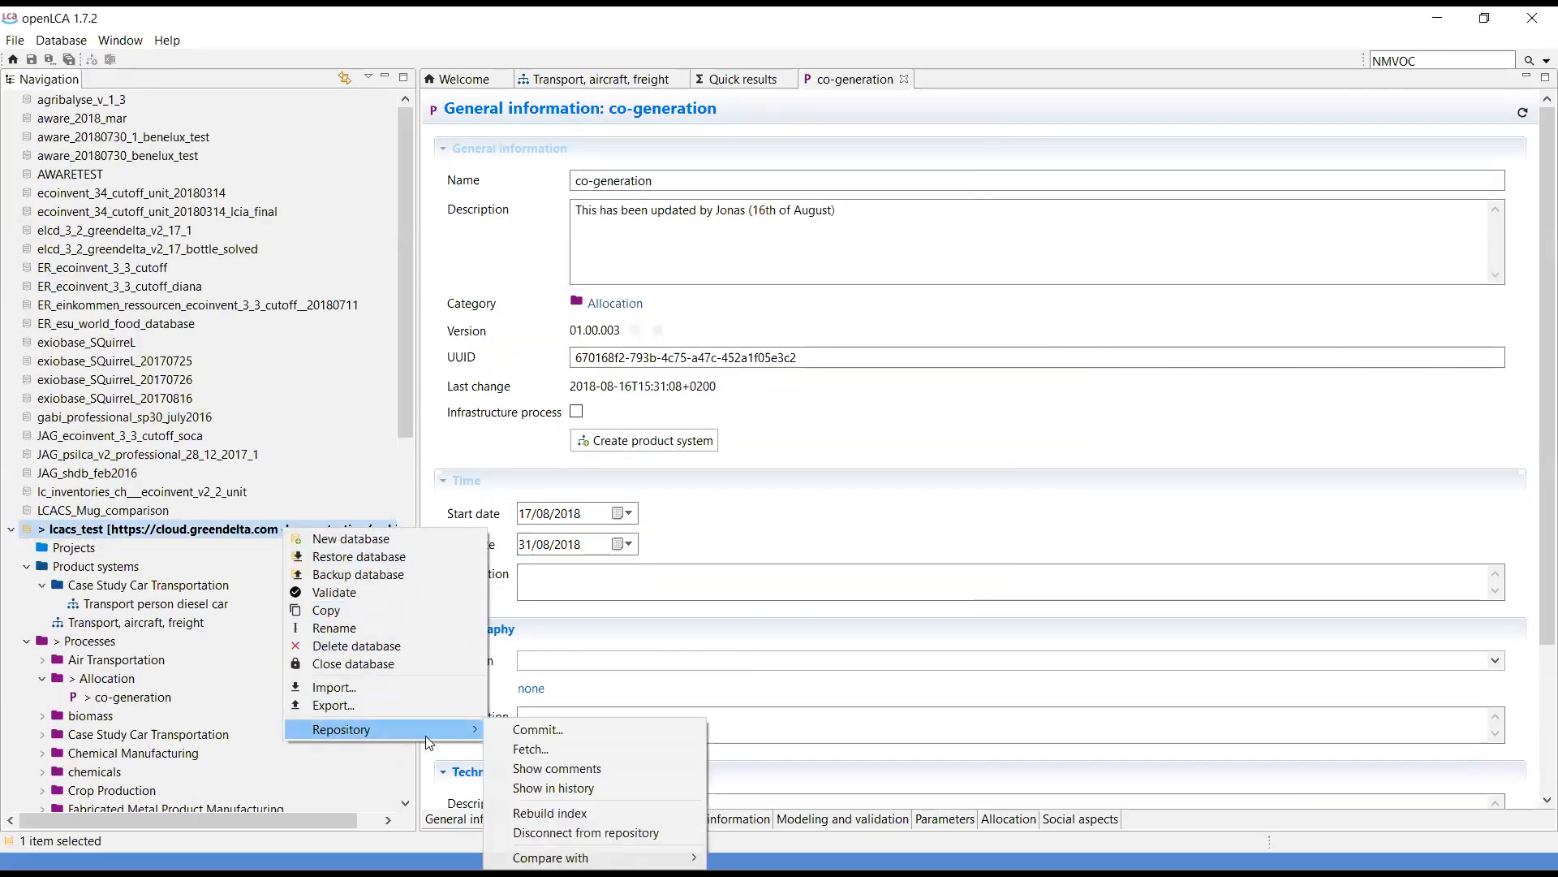
left_click(556, 731)
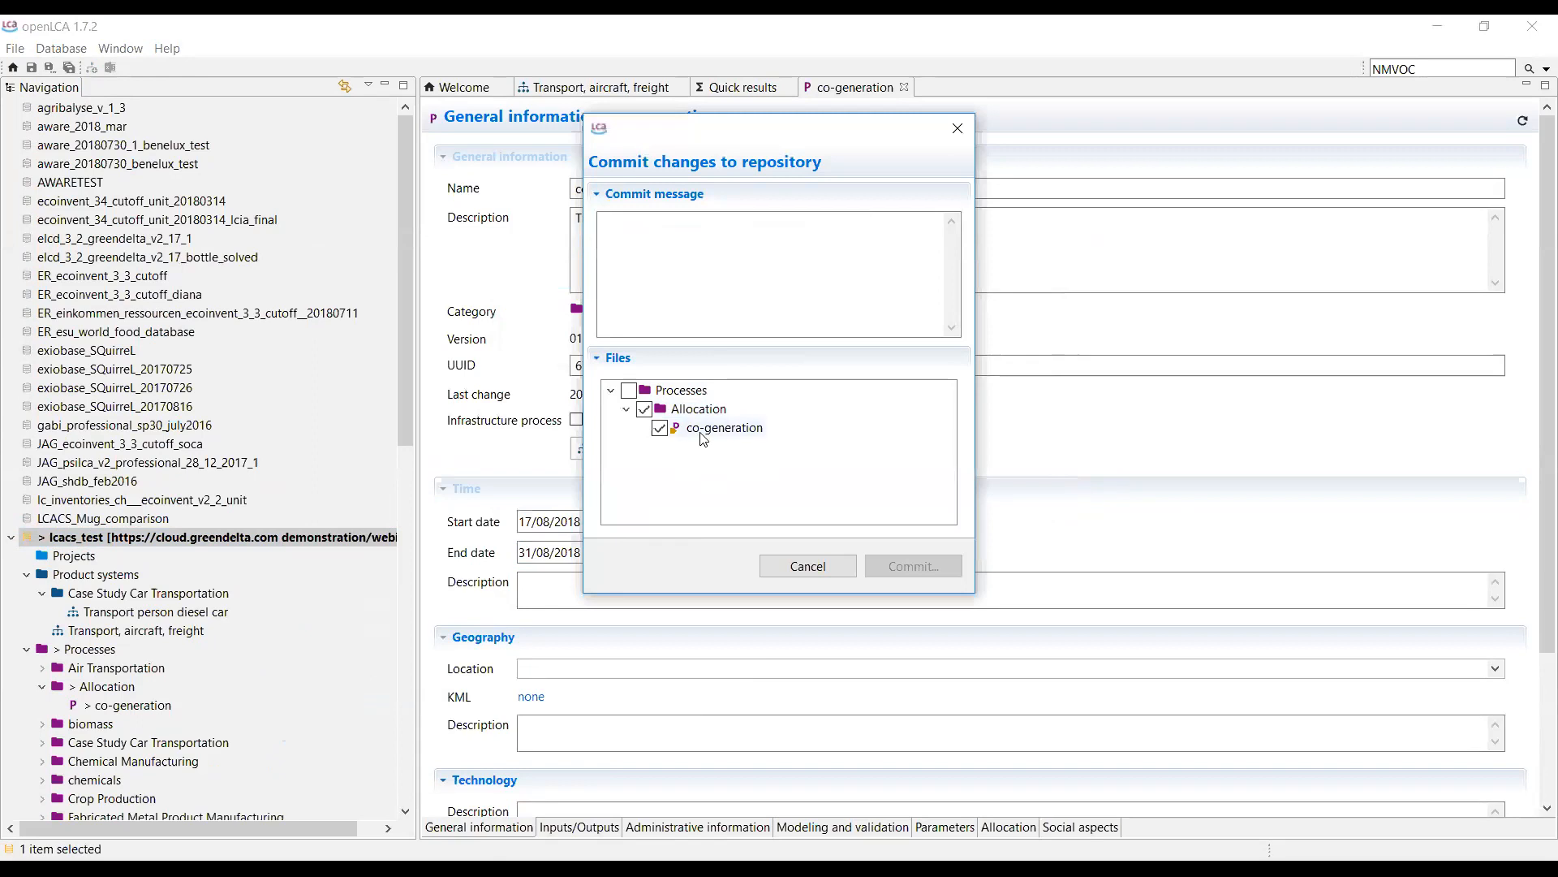
left_click(690, 288)
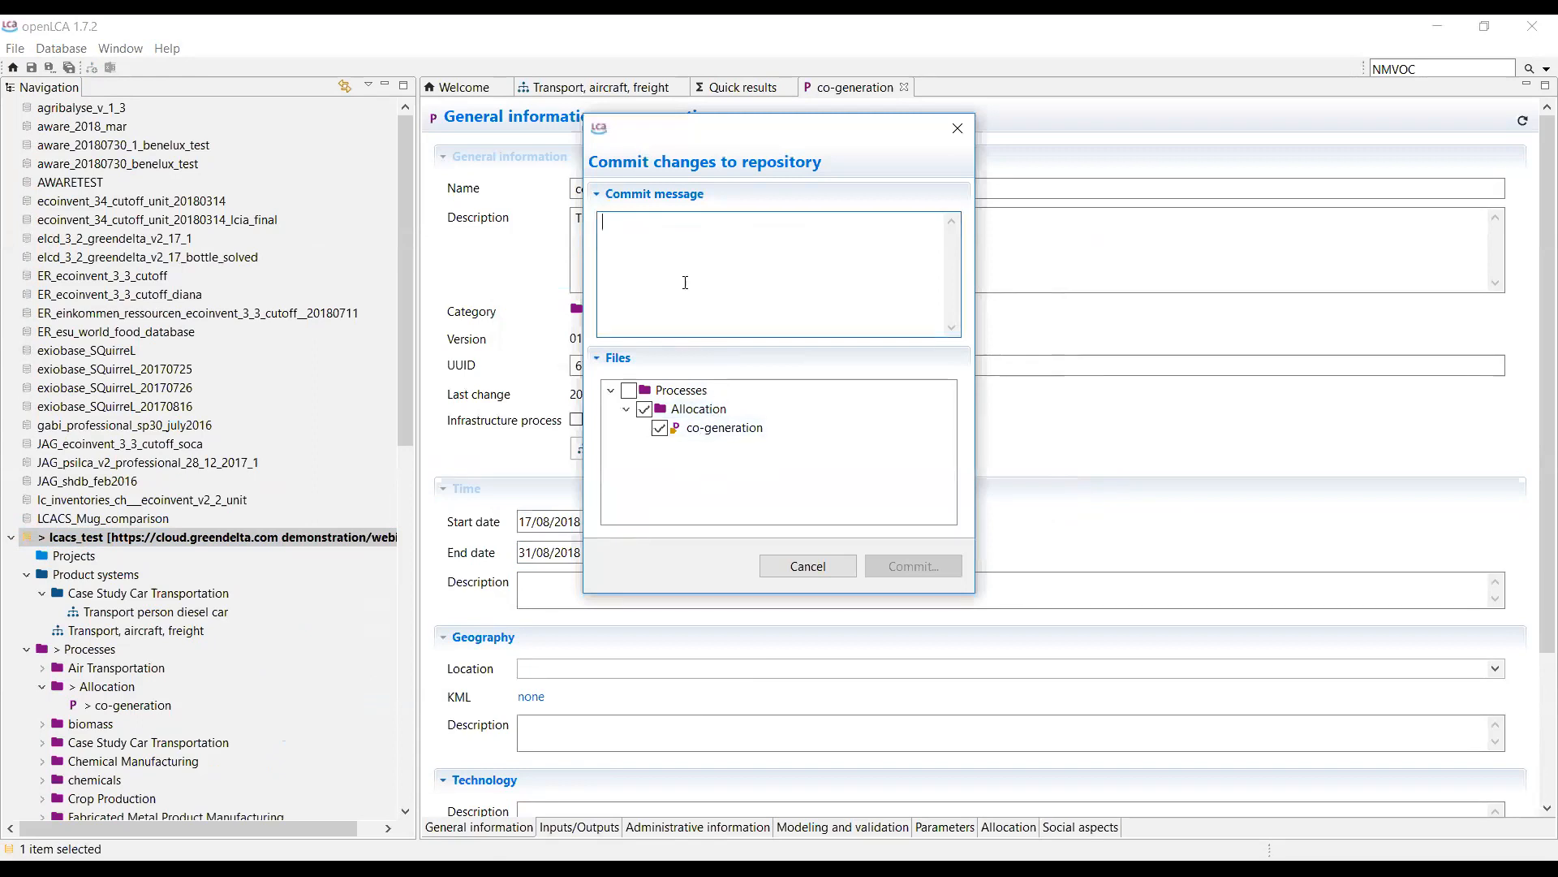
type("... there you go, ")
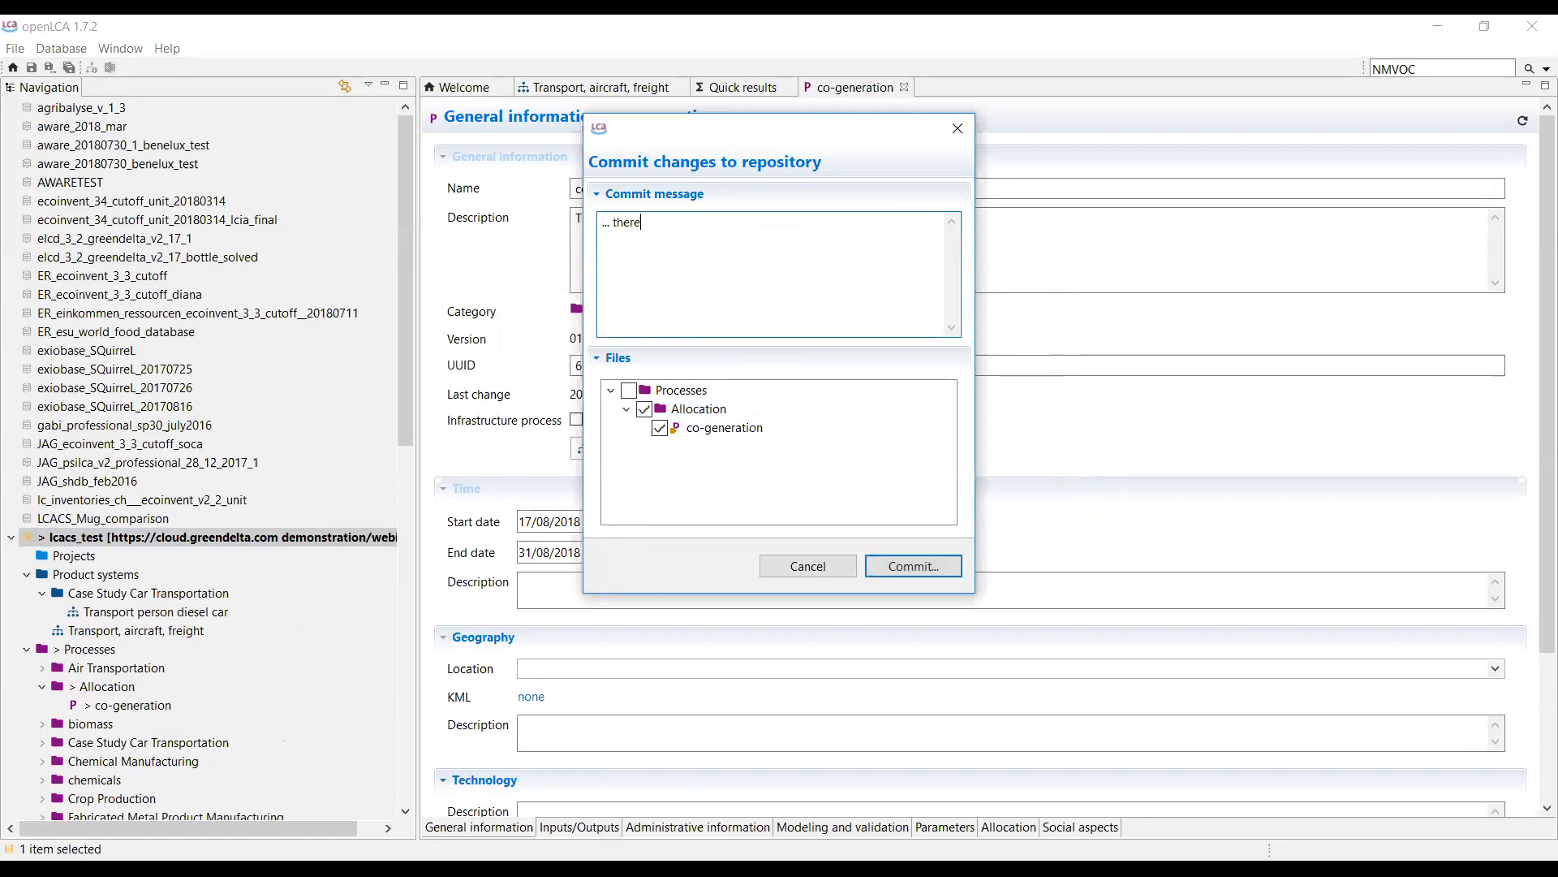
type("here's the process")
left_click(926, 568)
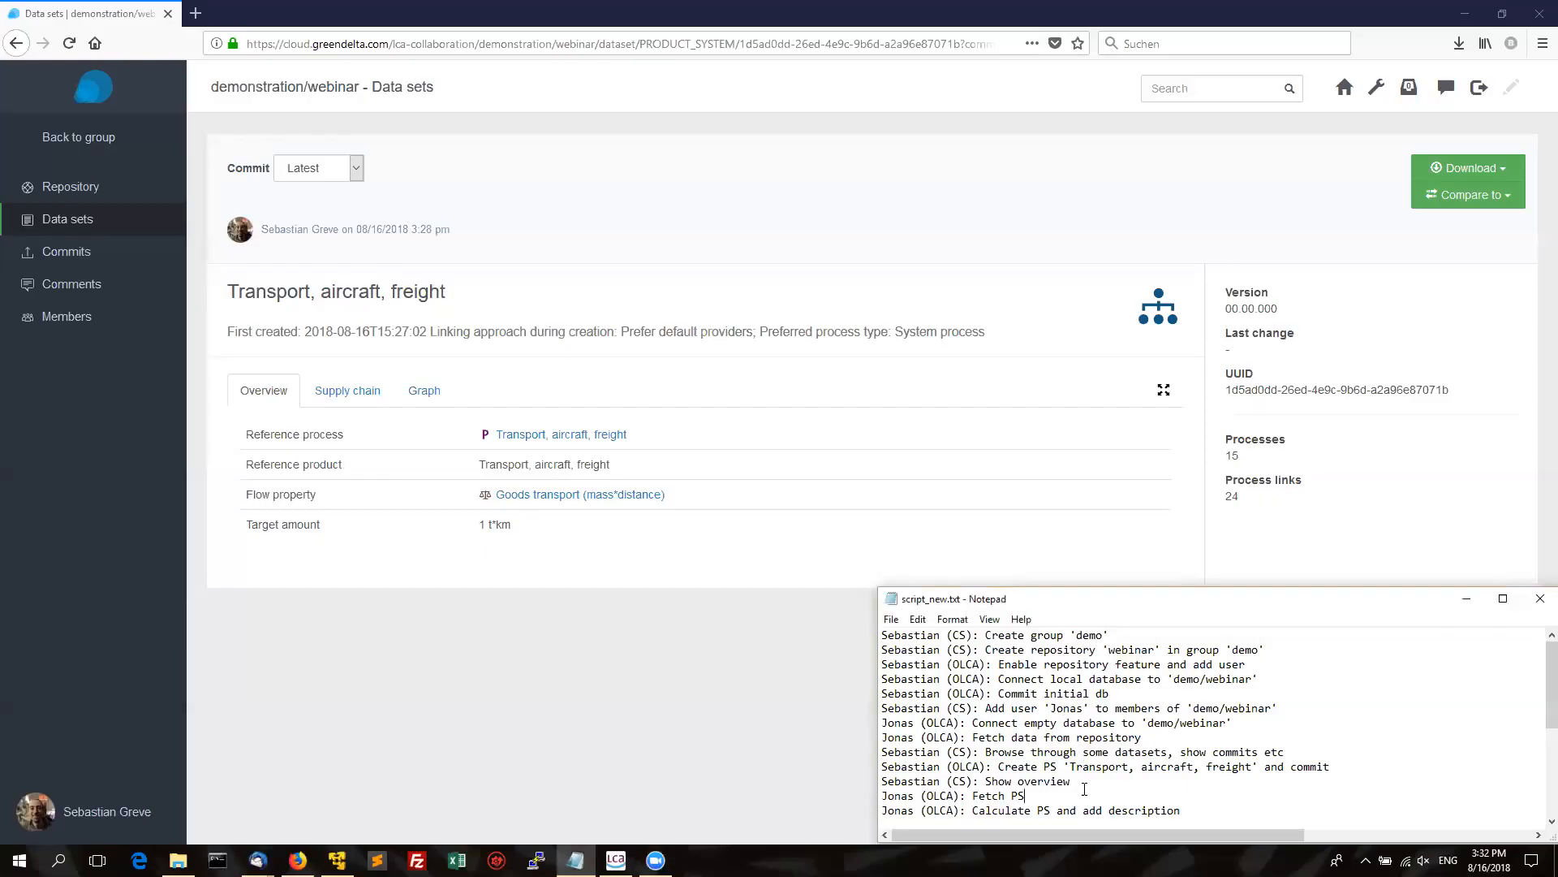
Go back to Product systems and open the Transport, aircraft, freight inventory.
key("Down")
key("Down")
key("Down")
key("Down")
key("Down")
key("Down")
key("Down")
key("Down")
key("Down")
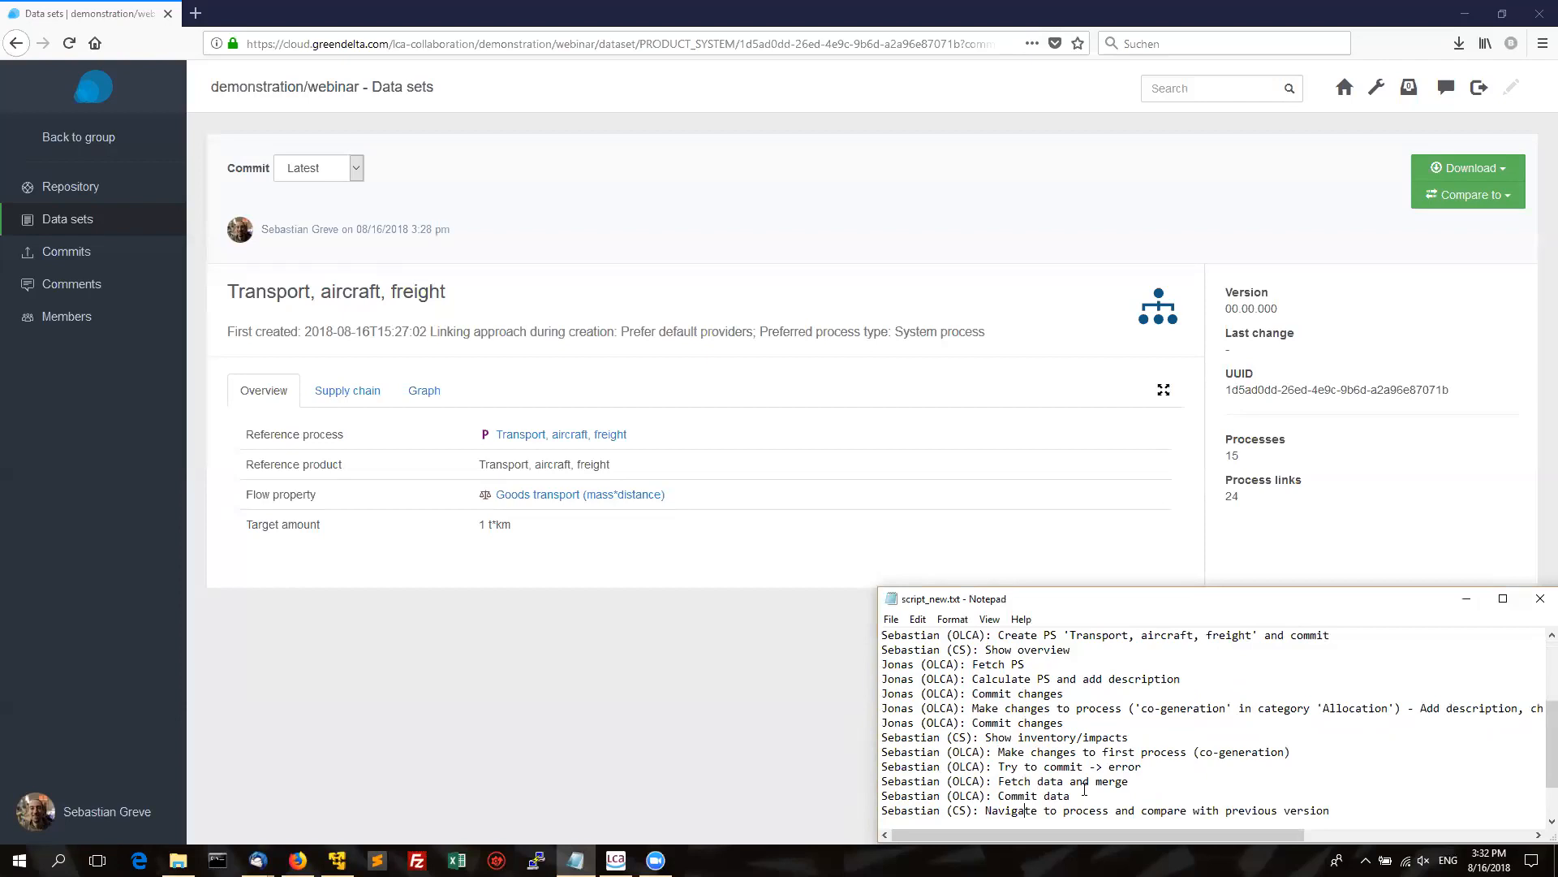
left_click(325, 686)
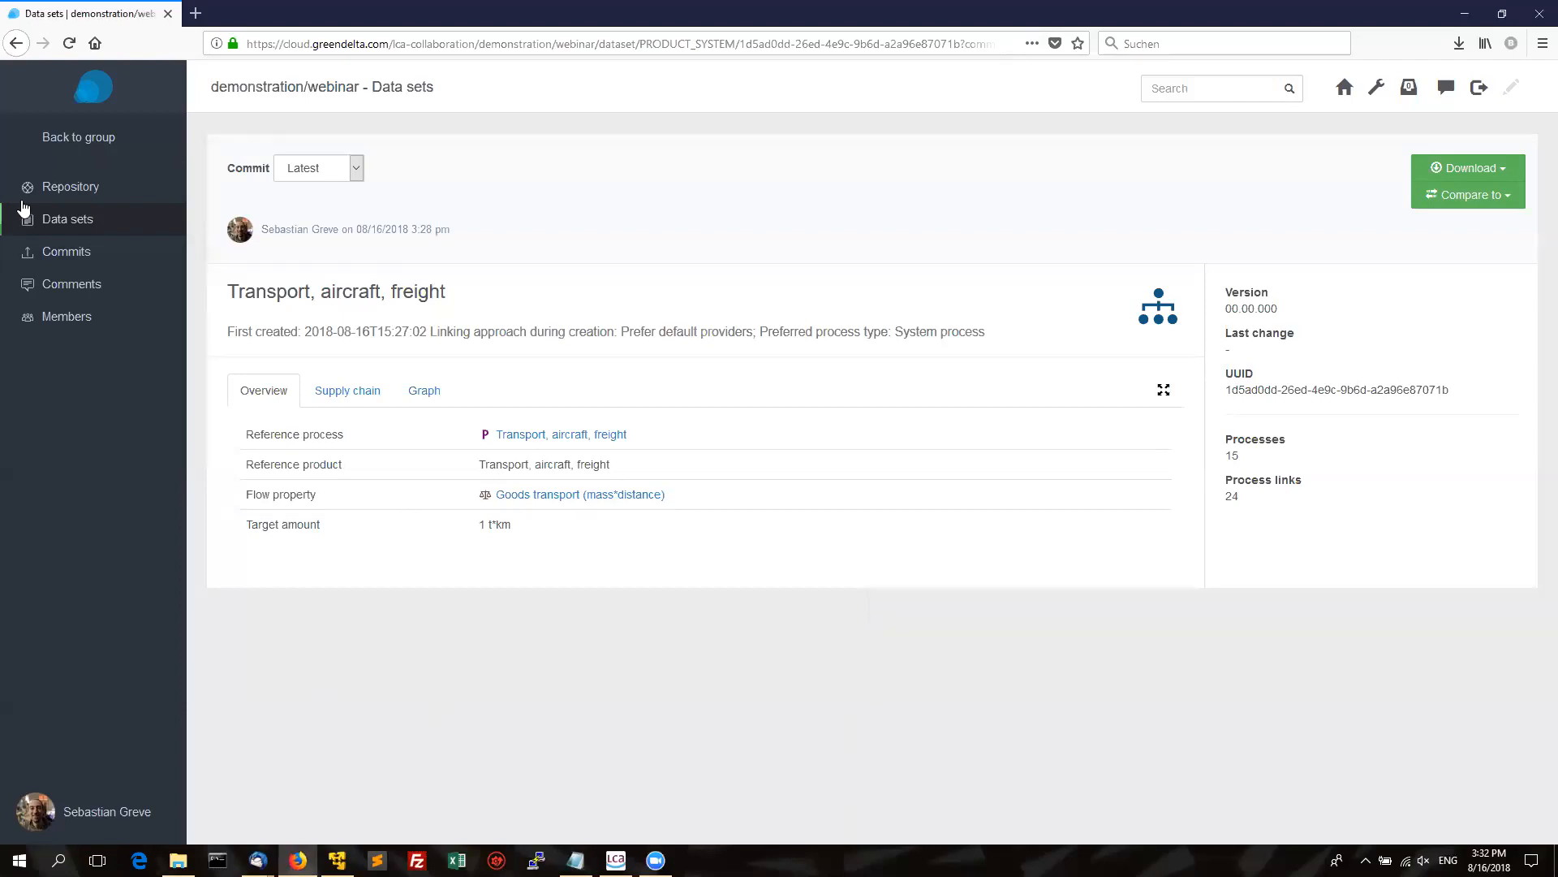
left_click(17, 44)
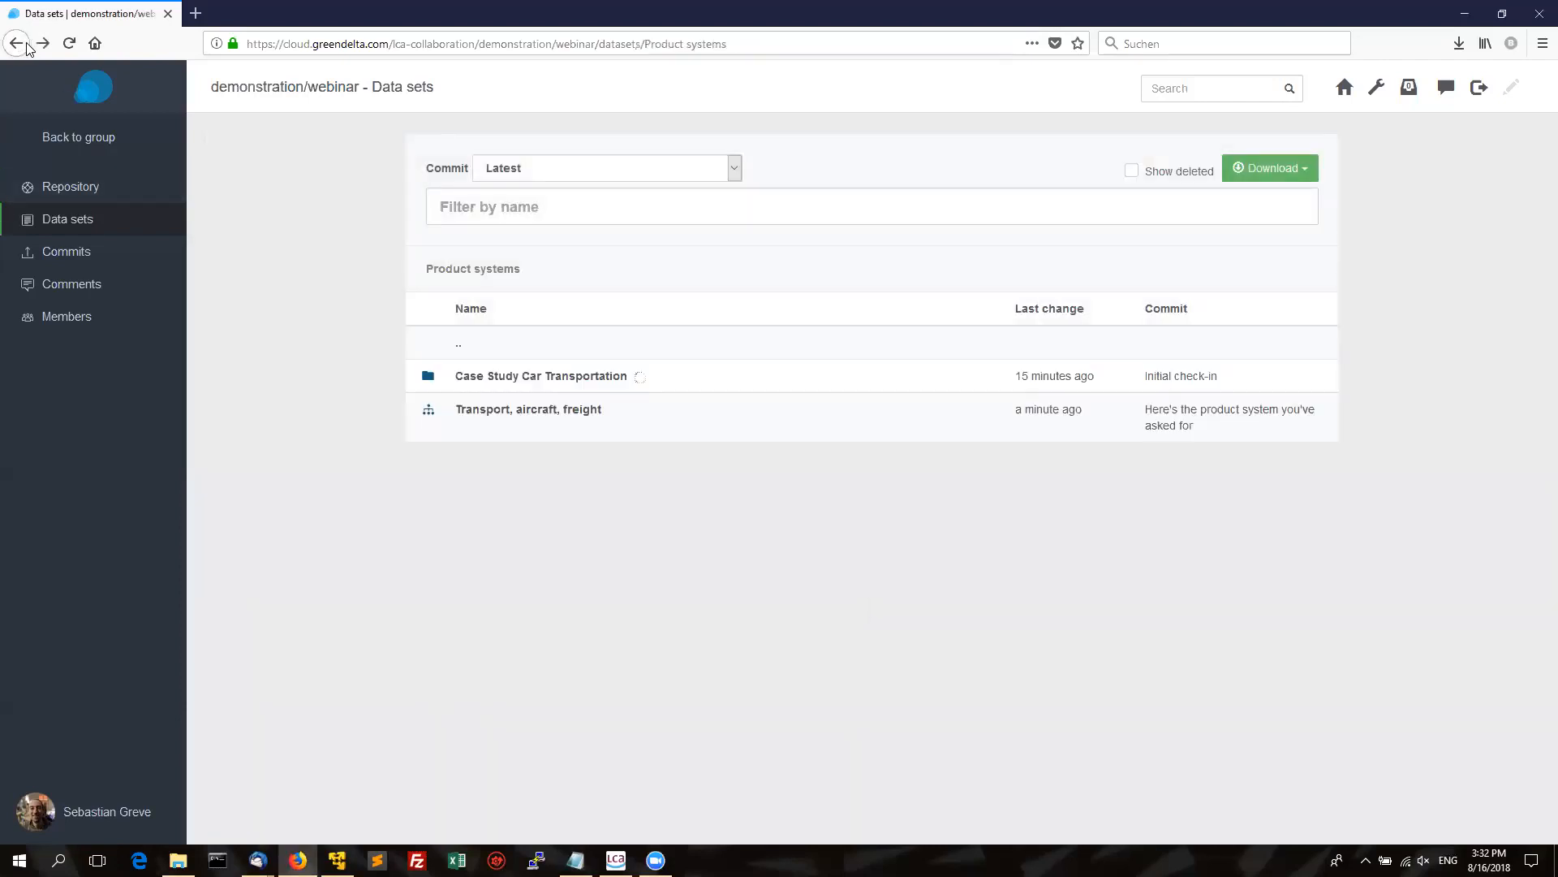
left_click(571, 410)
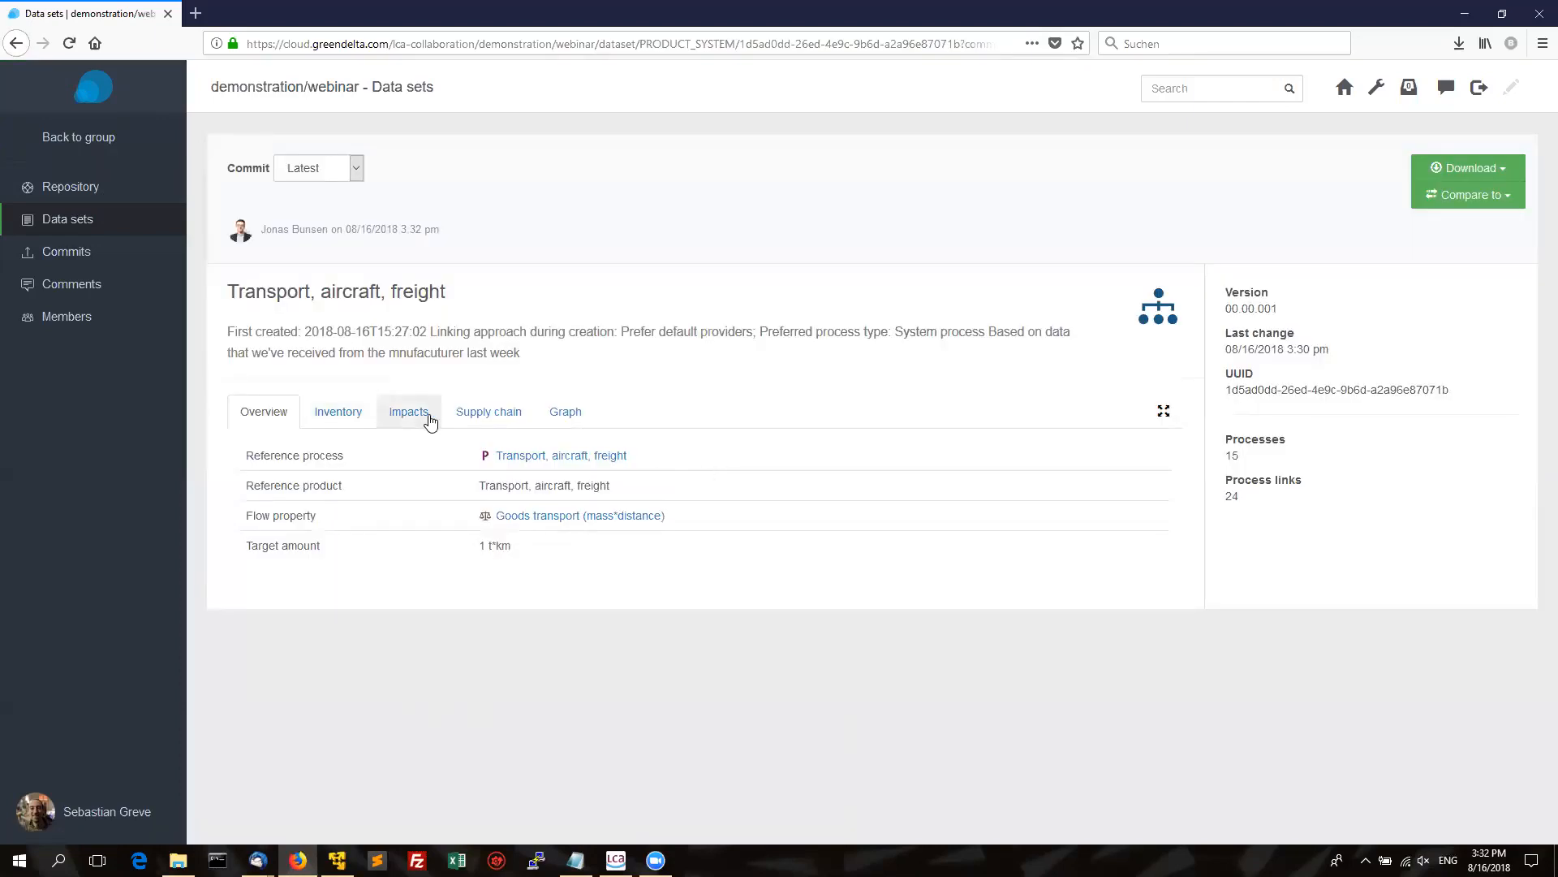
left_click(328, 413)
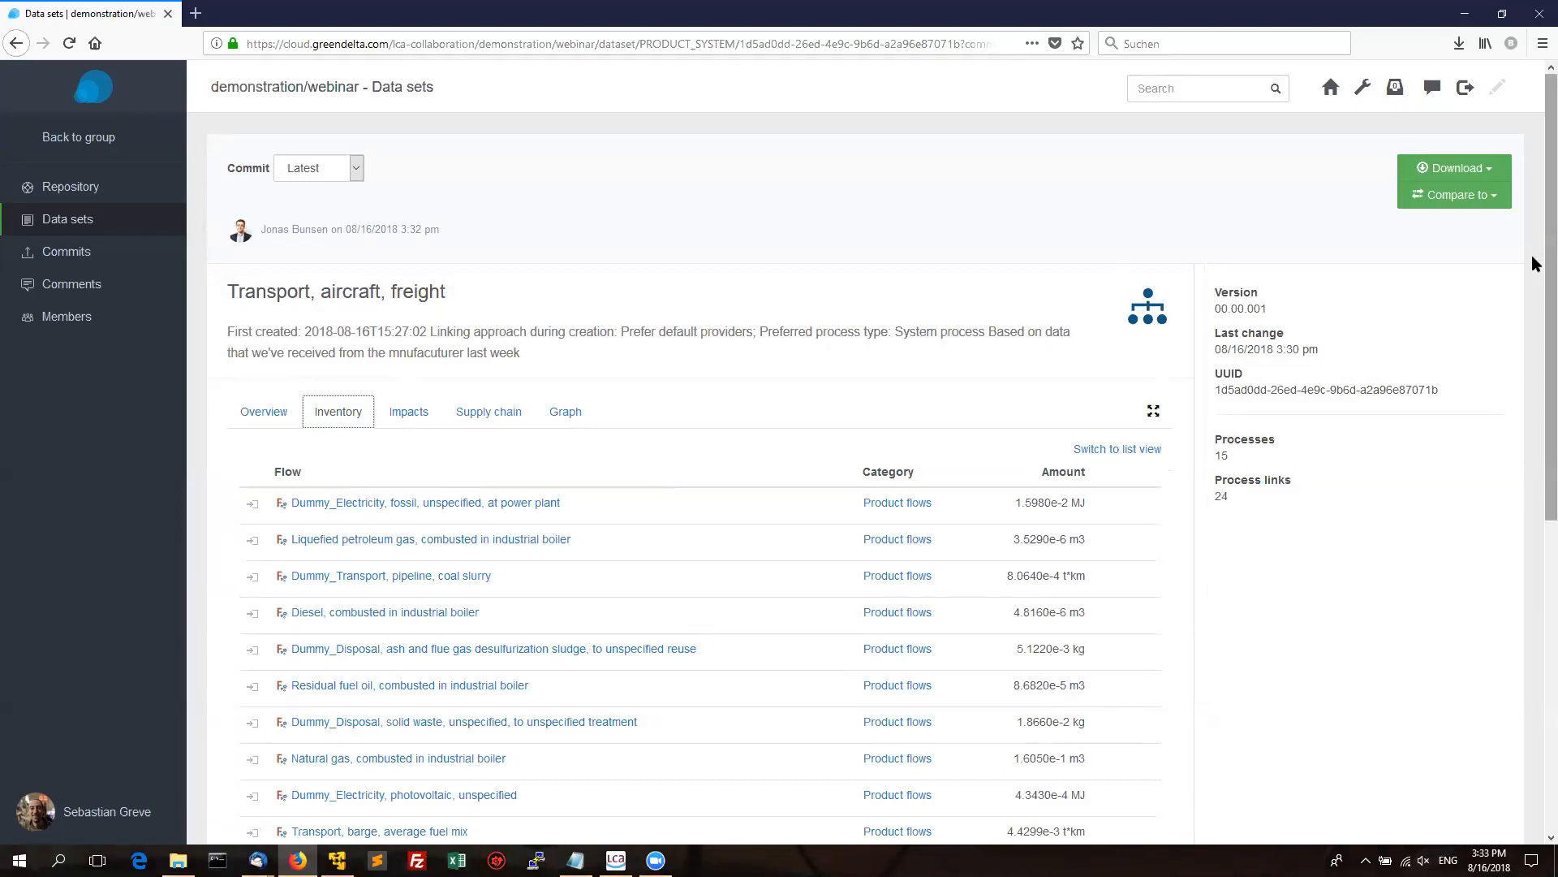
Reveal the 17 remaining input flows and switch the inventory to the grouped list view.
scroll(1534, 268, "down", 2)
scroll(1535, 384, "down", 3)
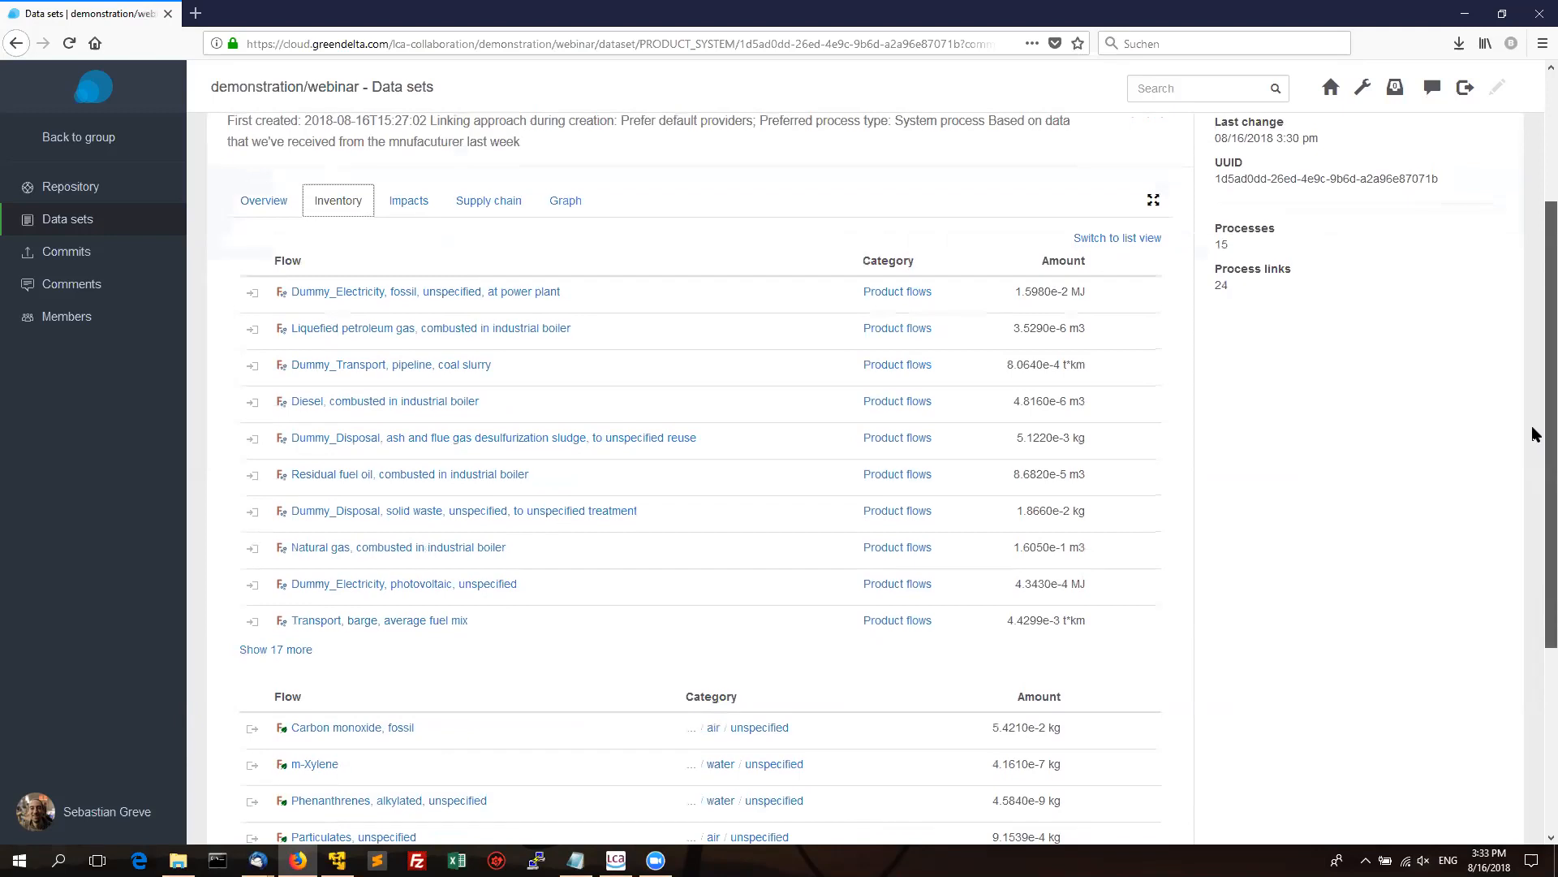
scroll(1534, 459, "down", 3)
scroll(1535, 503, "down", 3)
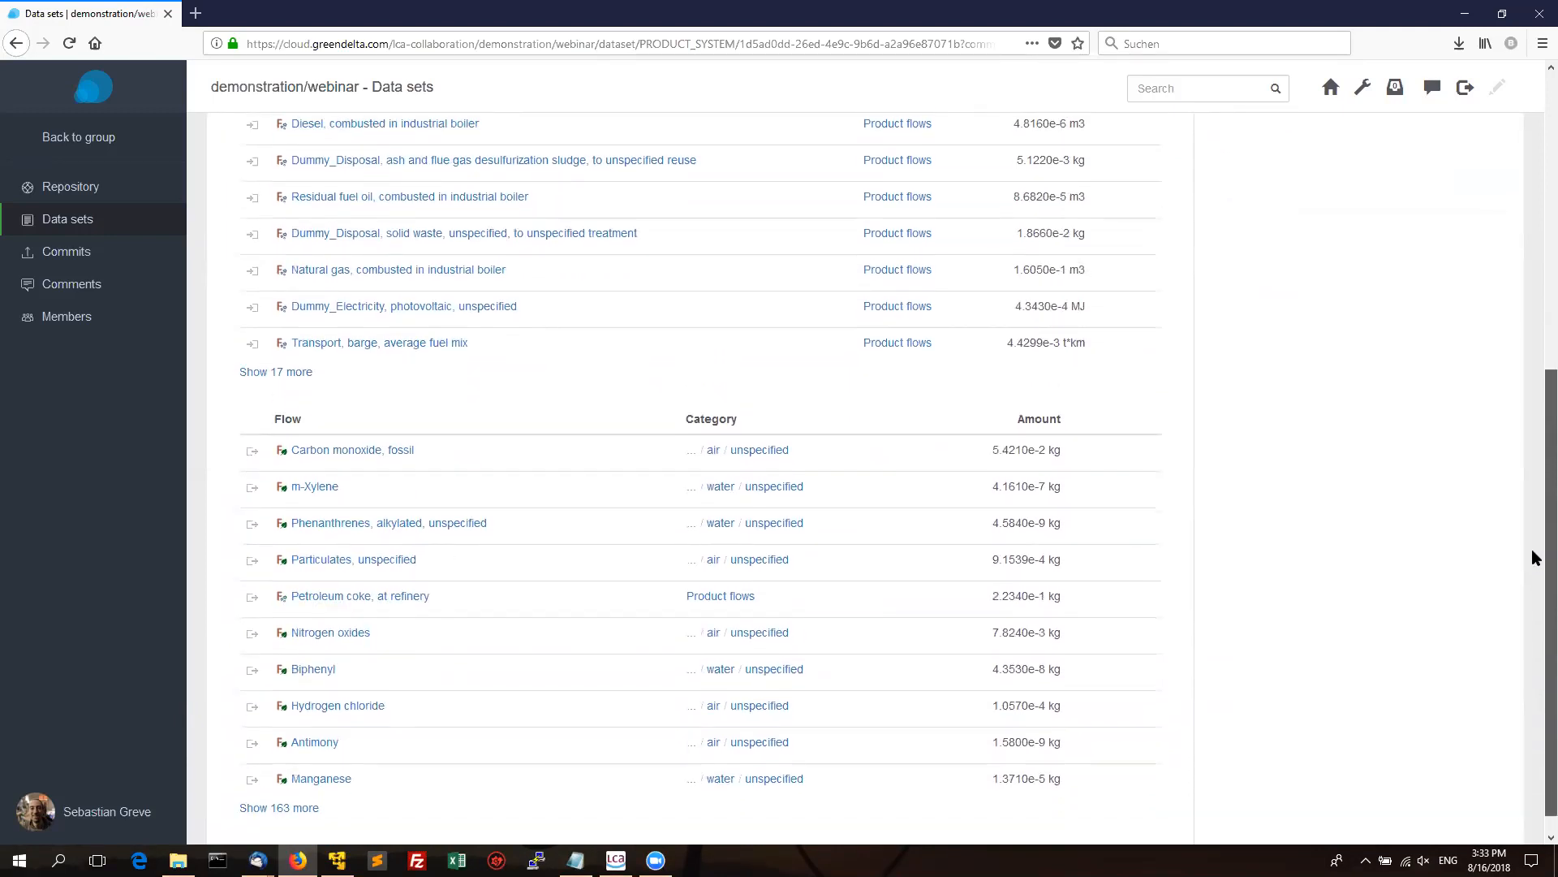
left_click(287, 375)
left_click_drag(1531, 393, 1529, 289)
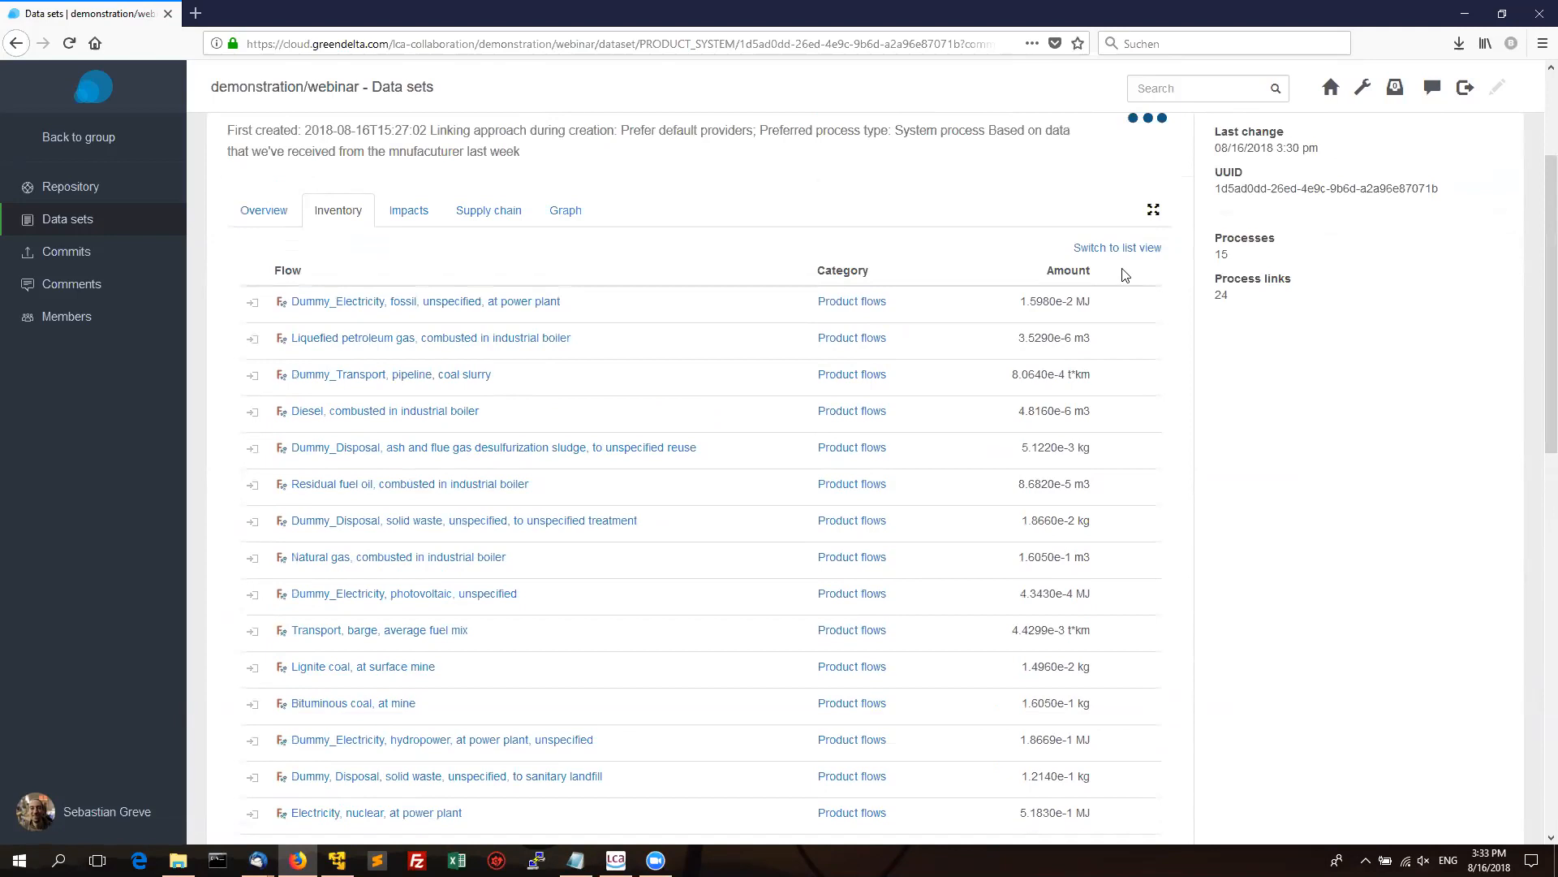
left_click(1110, 250)
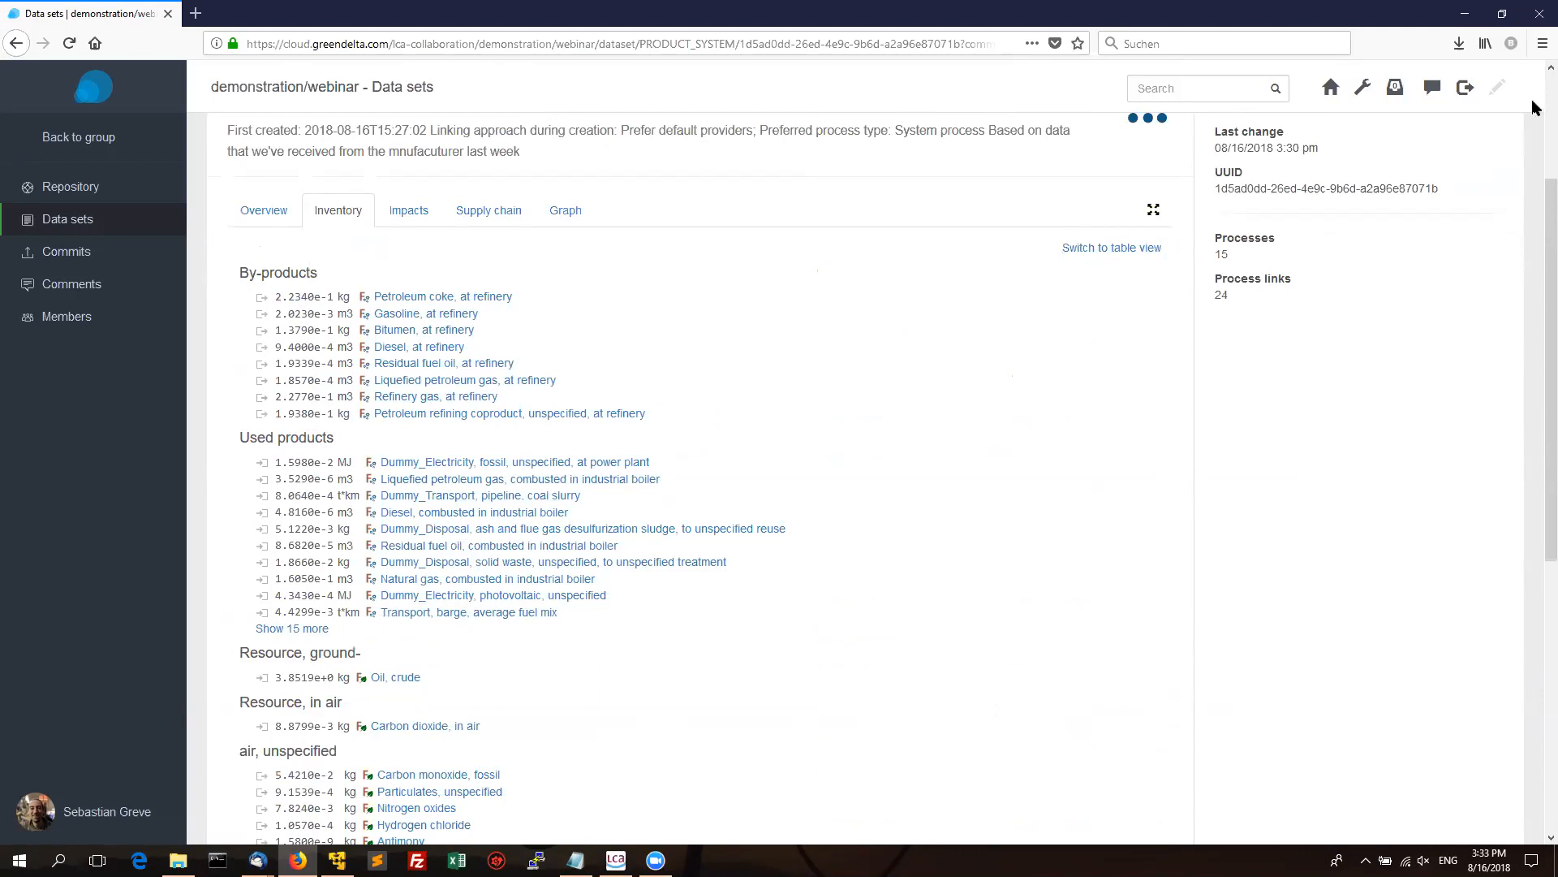
scroll(1535, 224, "down", 1)
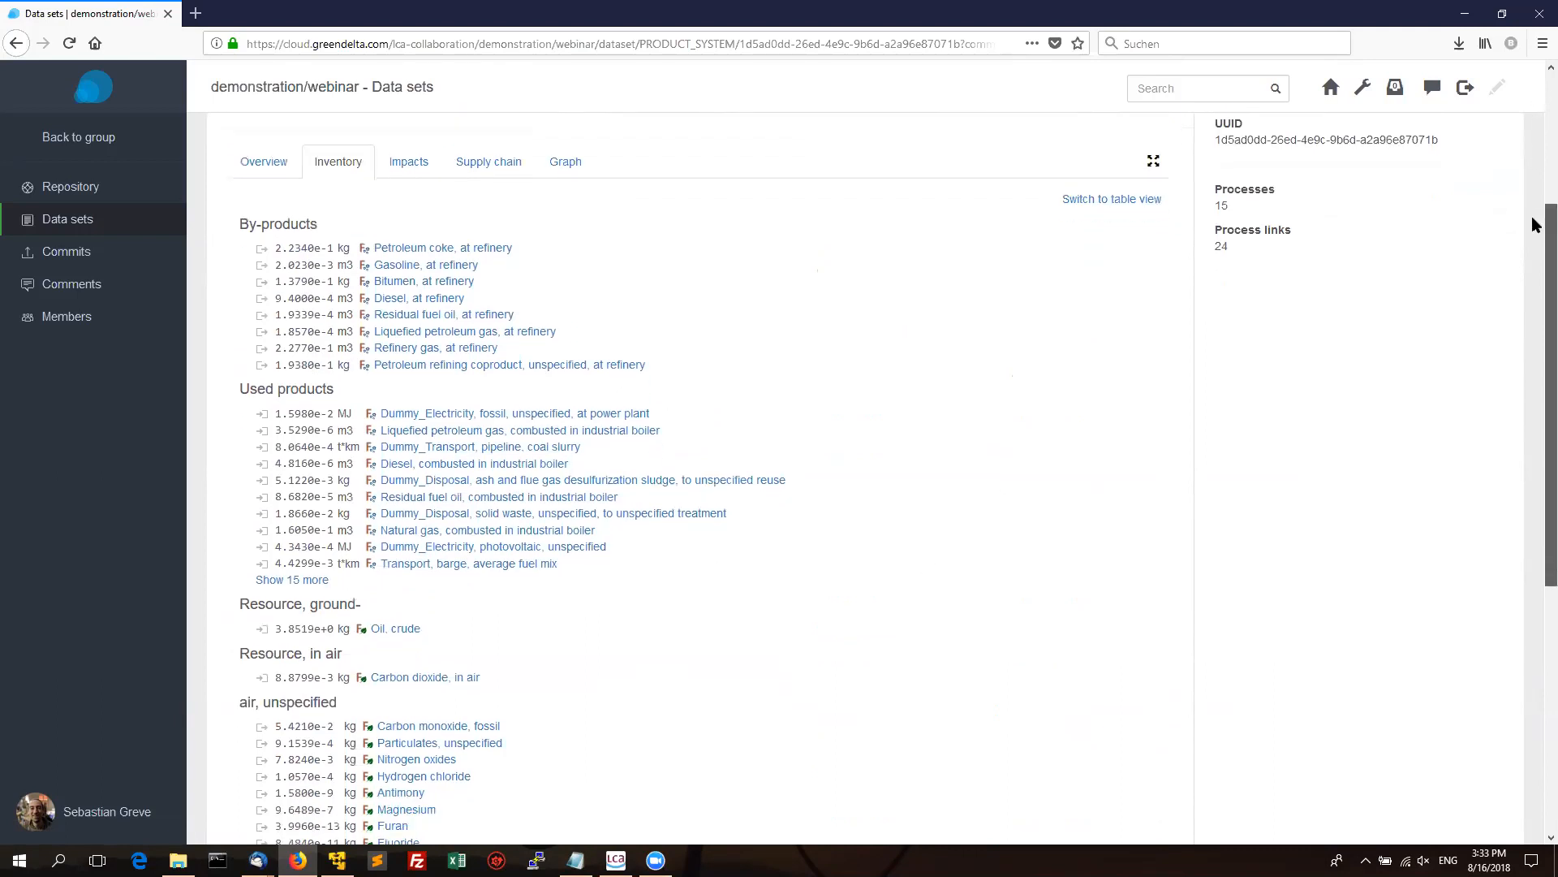
left_click_drag(1535, 224, 1532, 477)
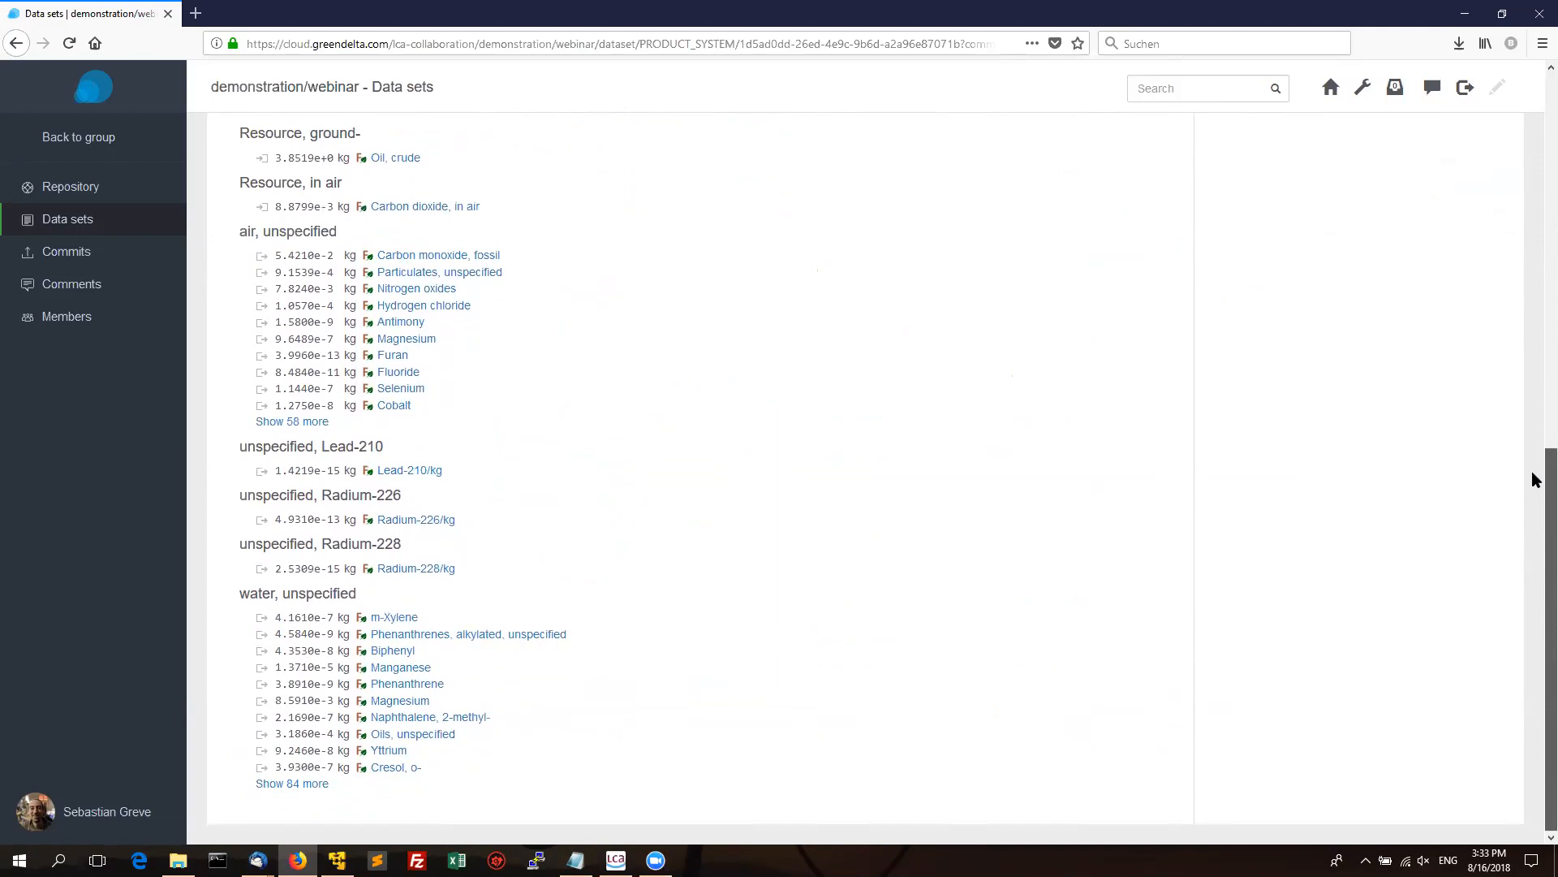
left_click_drag(1532, 473, 1519, 163)
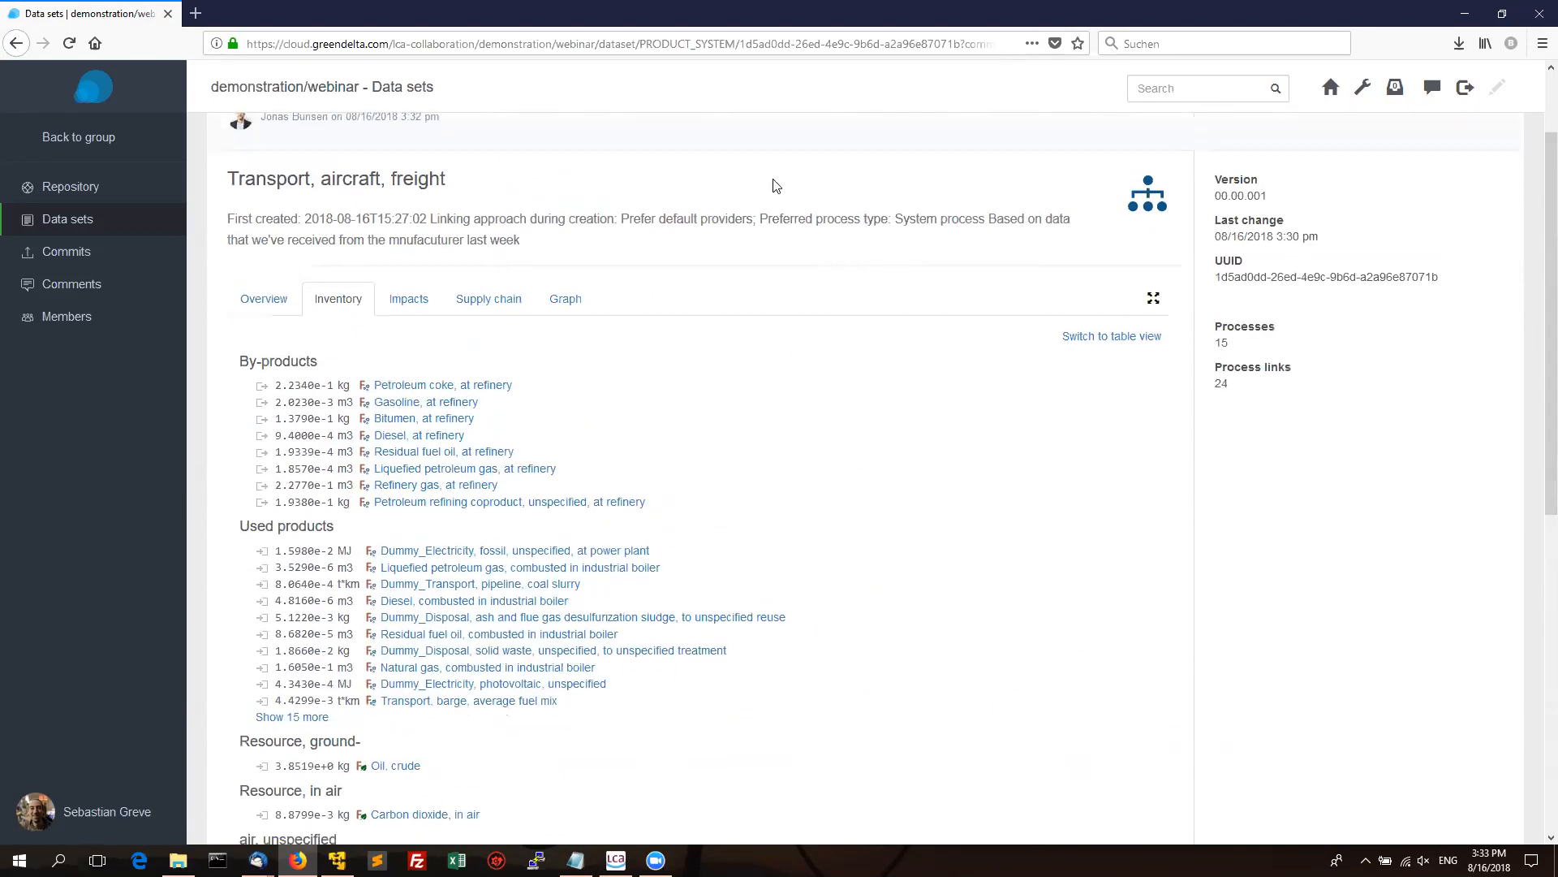
View the product system's Impacts page, which has no impact method, then return to openLCA's model graph.
left_click(409, 315)
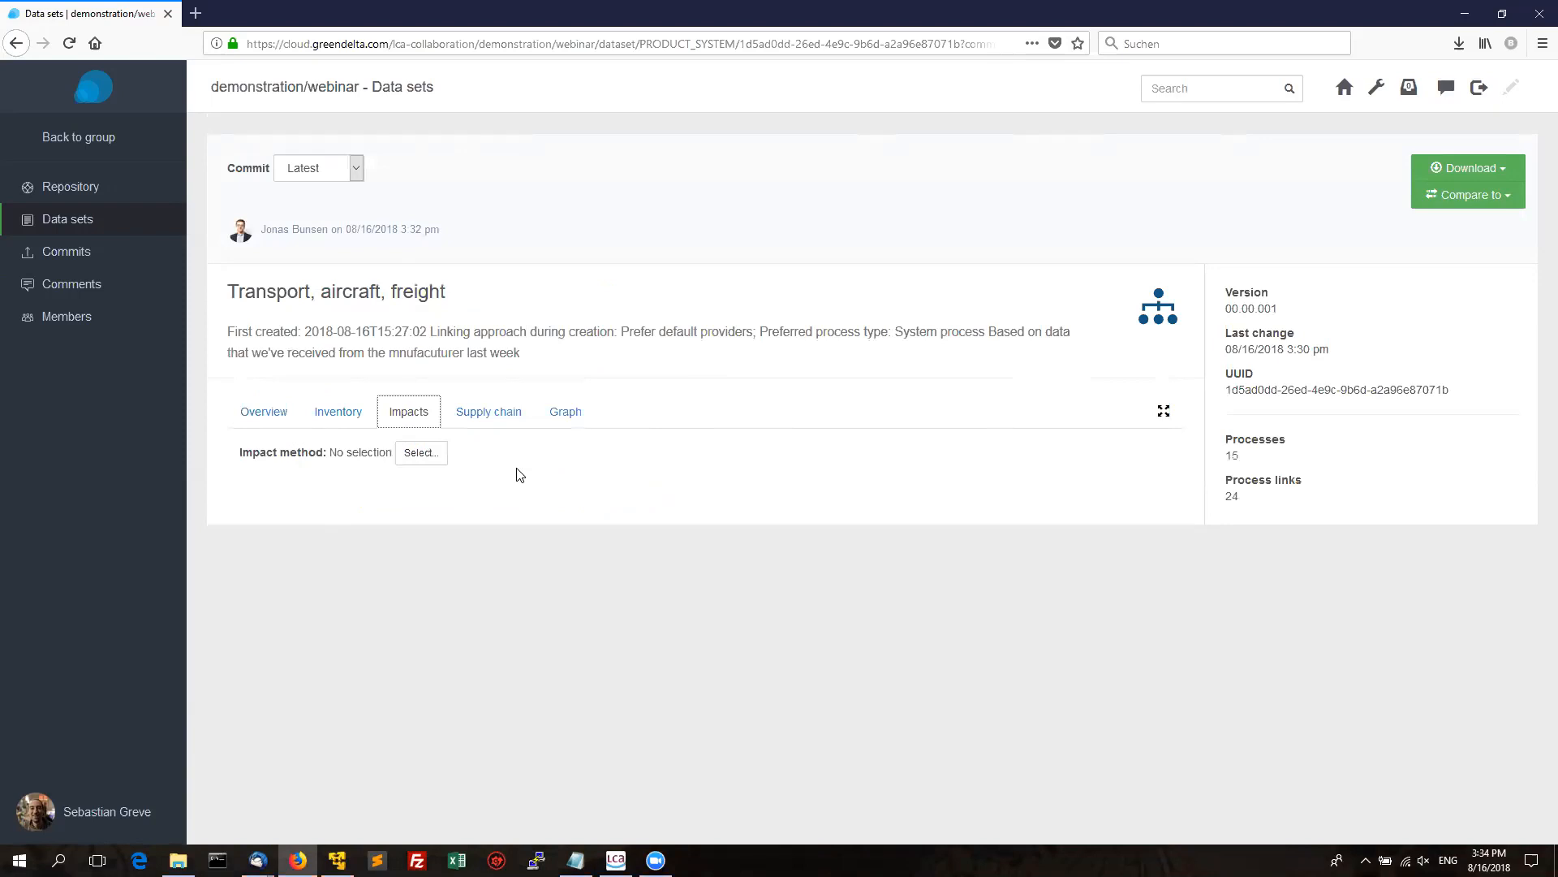
left_click(608, 470)
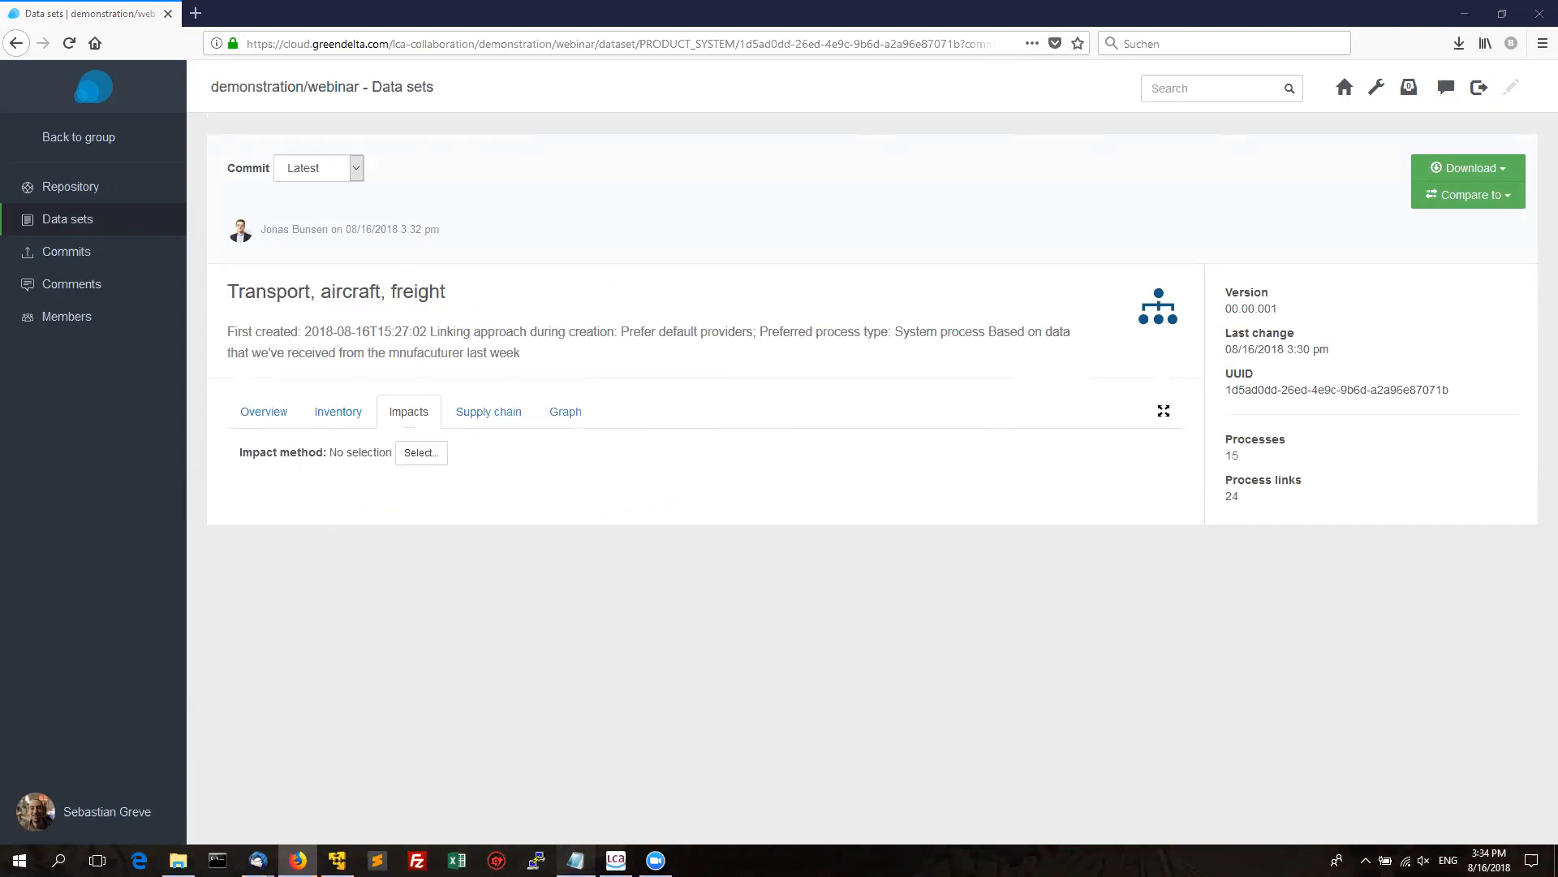
left_click(575, 860)
scroll(1028, 810, "down", 1)
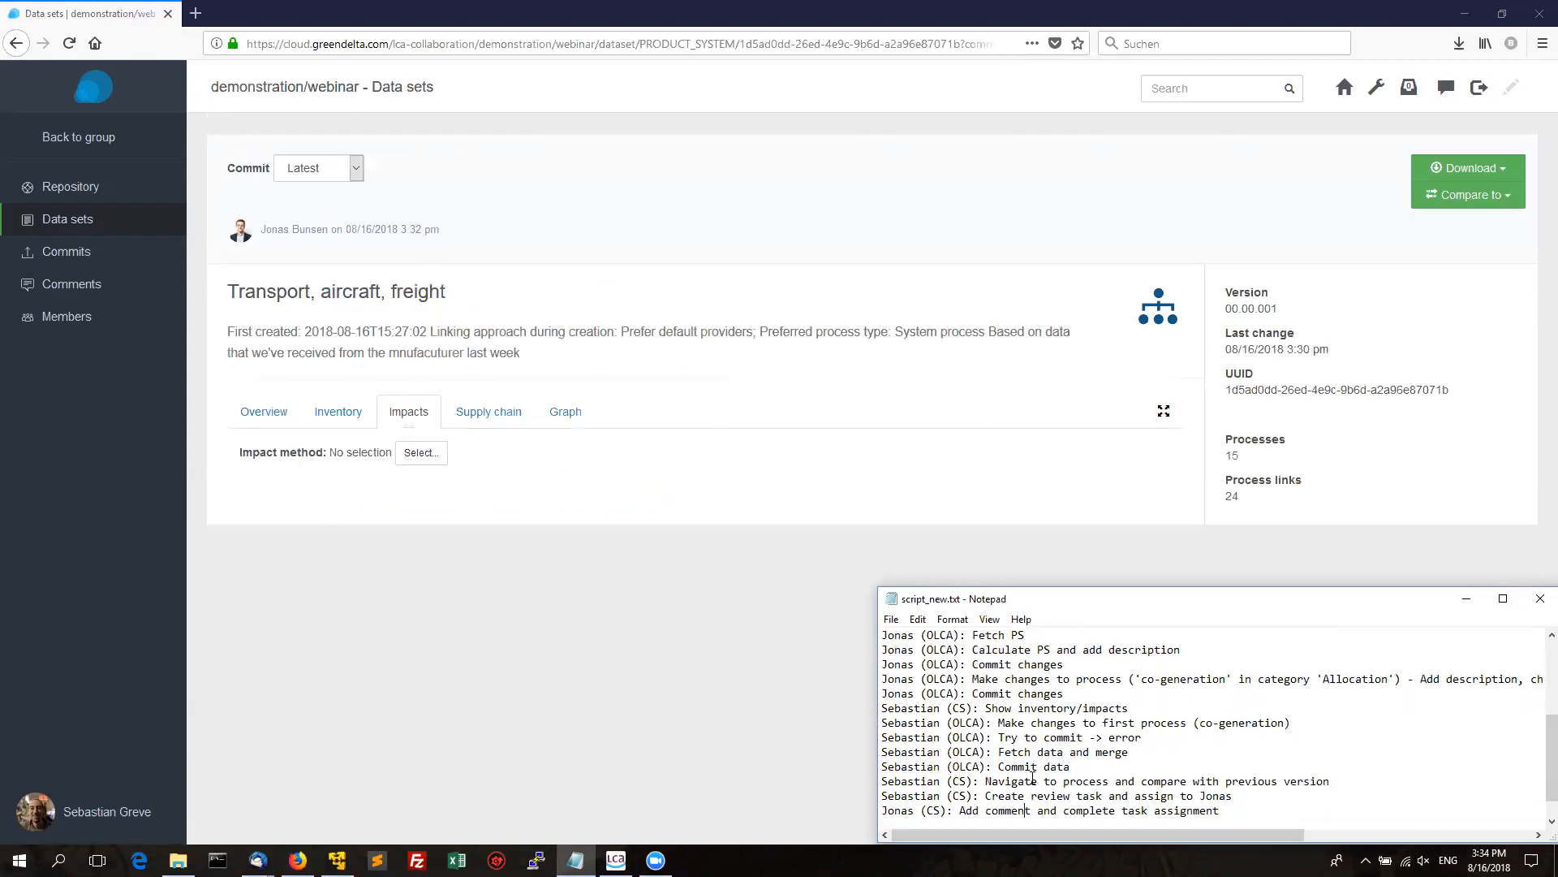
left_click(732, 716)
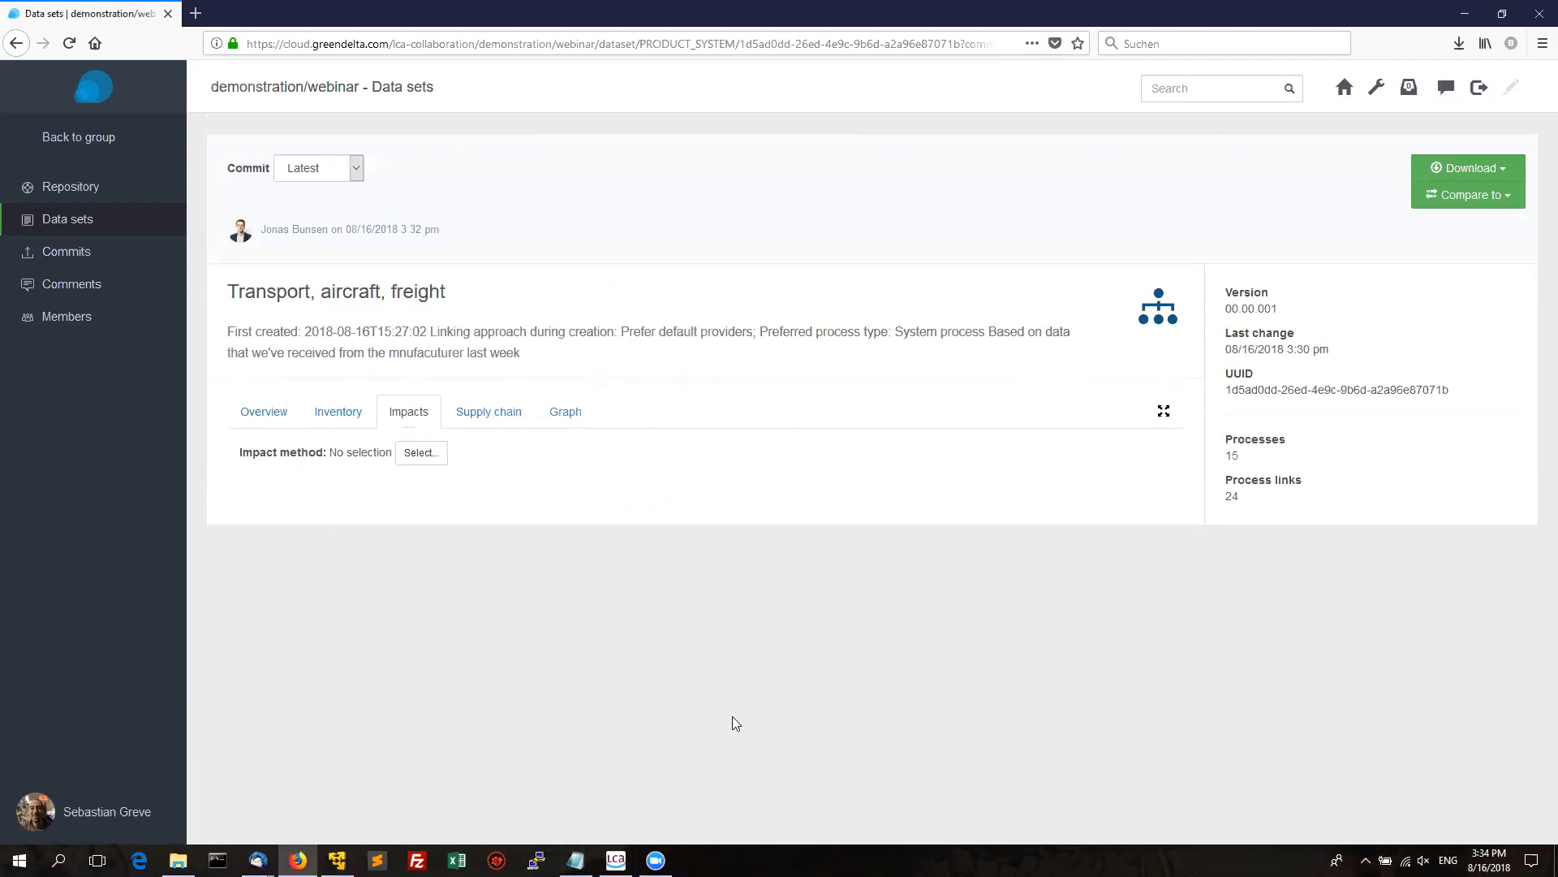
left_click(615, 860)
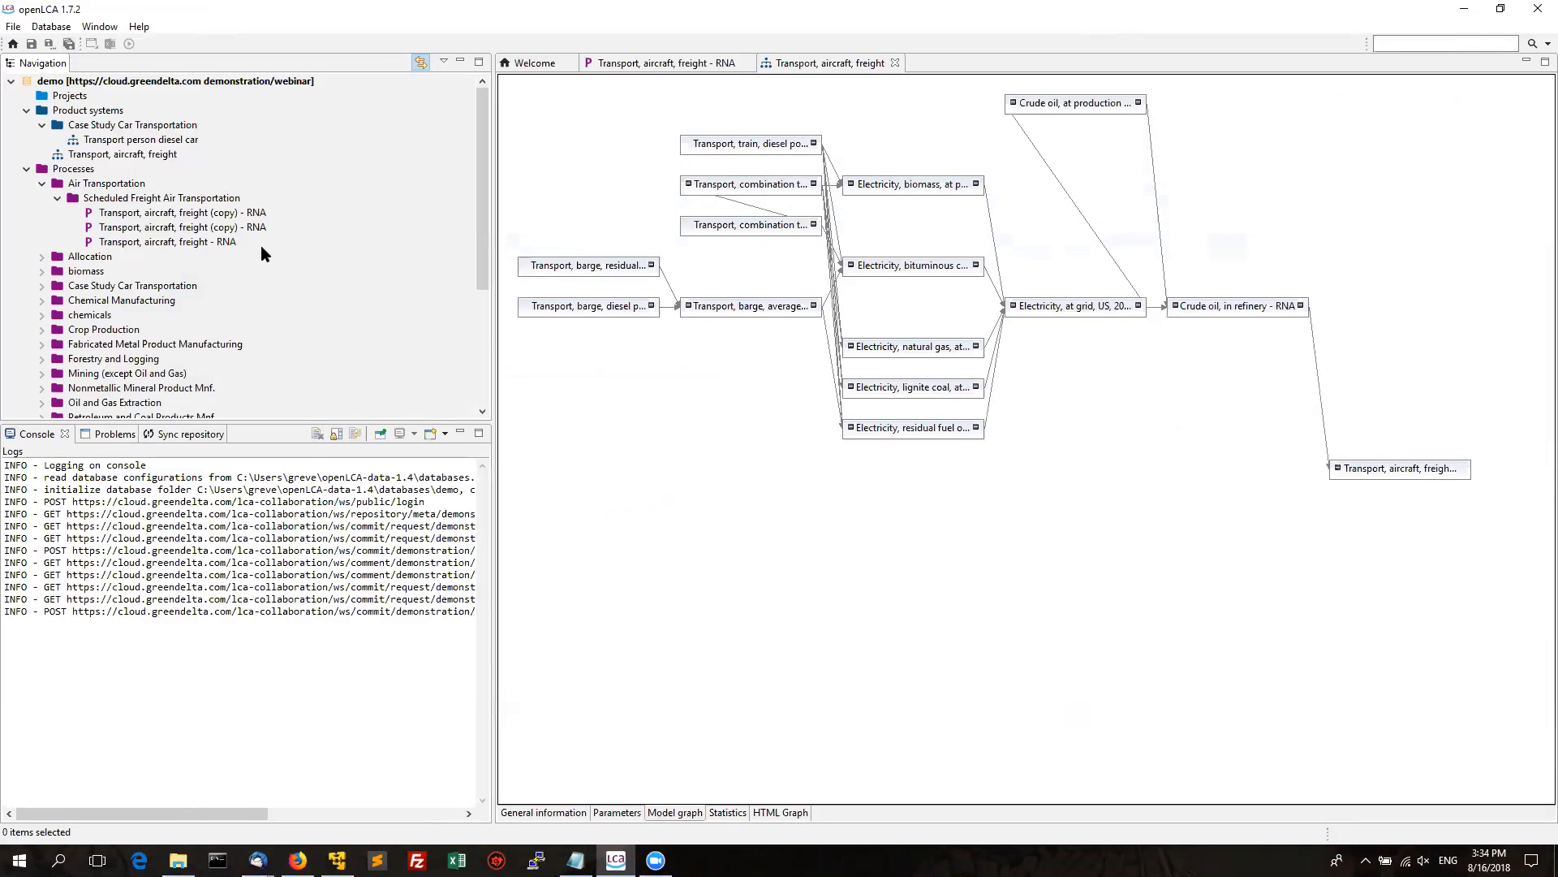
Open the co-generation process under Allocation and set its location to Africa.
double_click(85, 257)
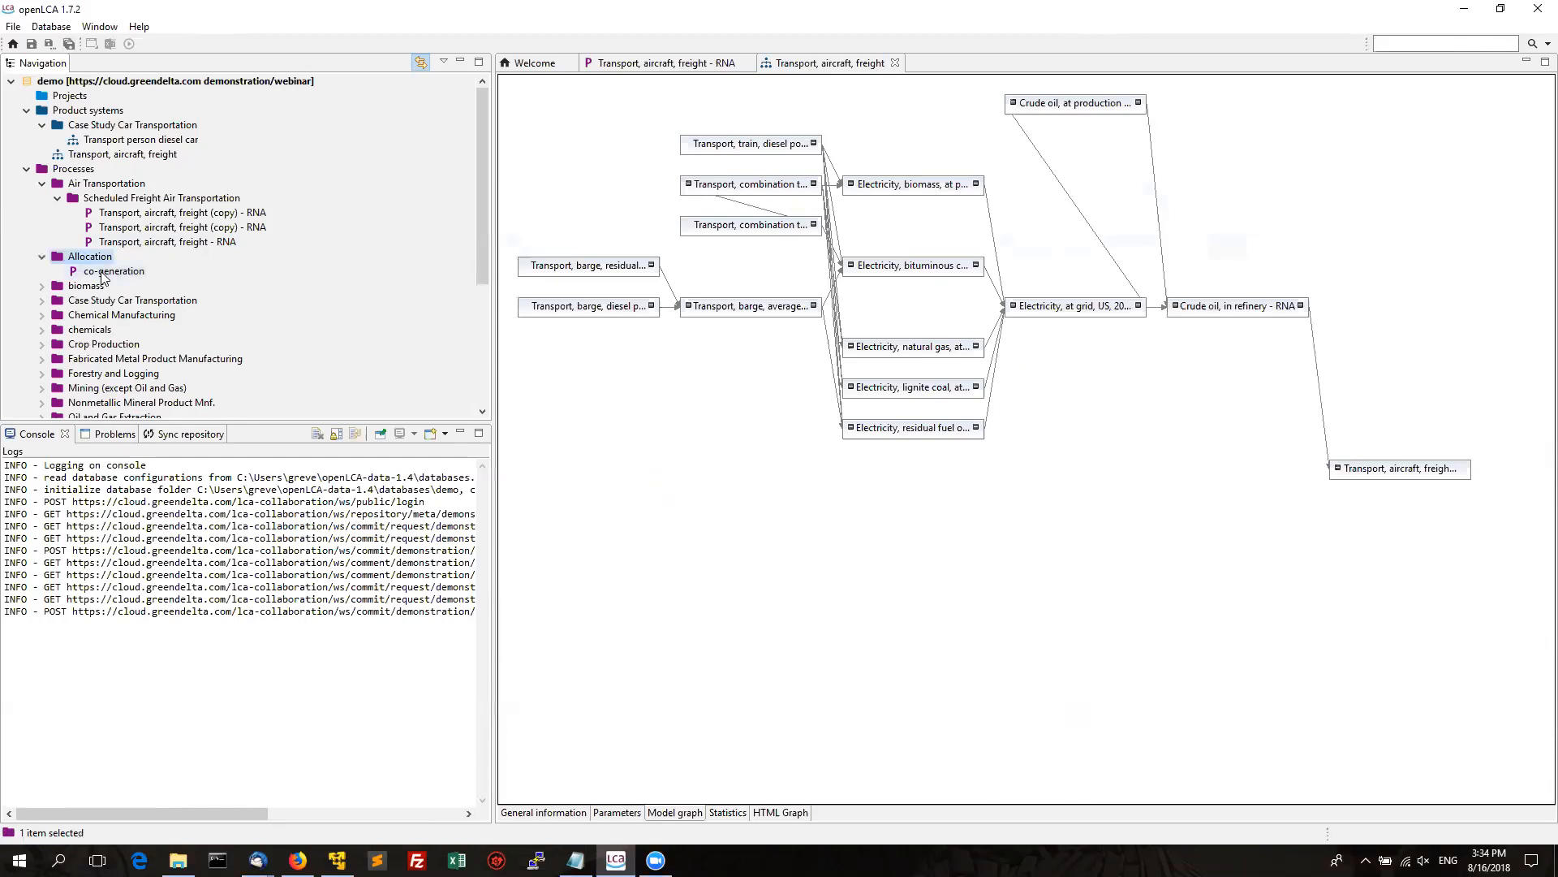
left_click(100, 271)
double_click(100, 271)
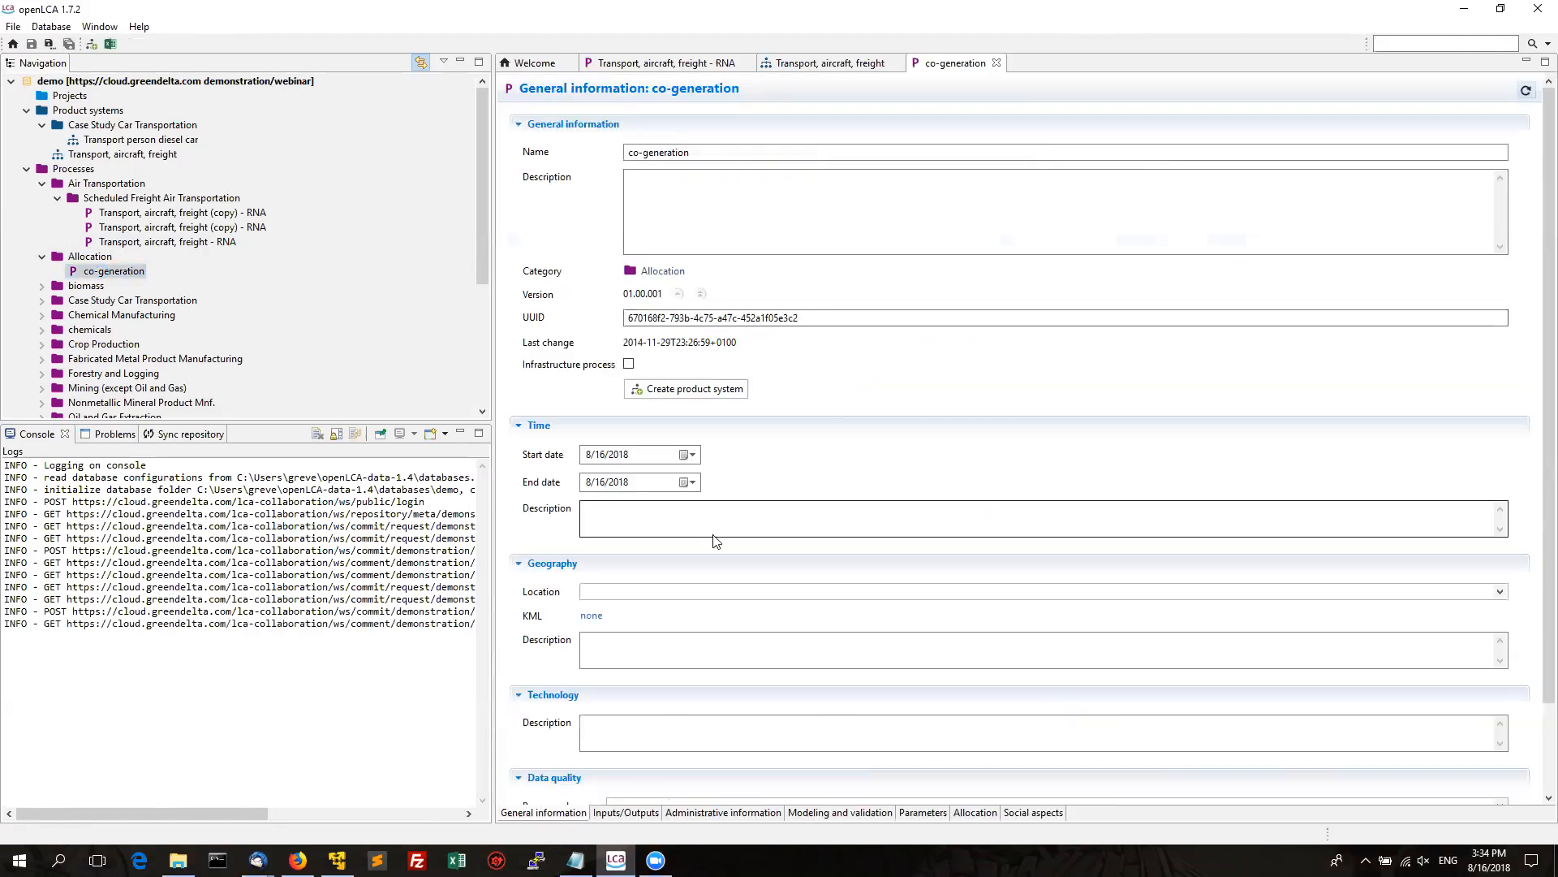
left_click(630, 592)
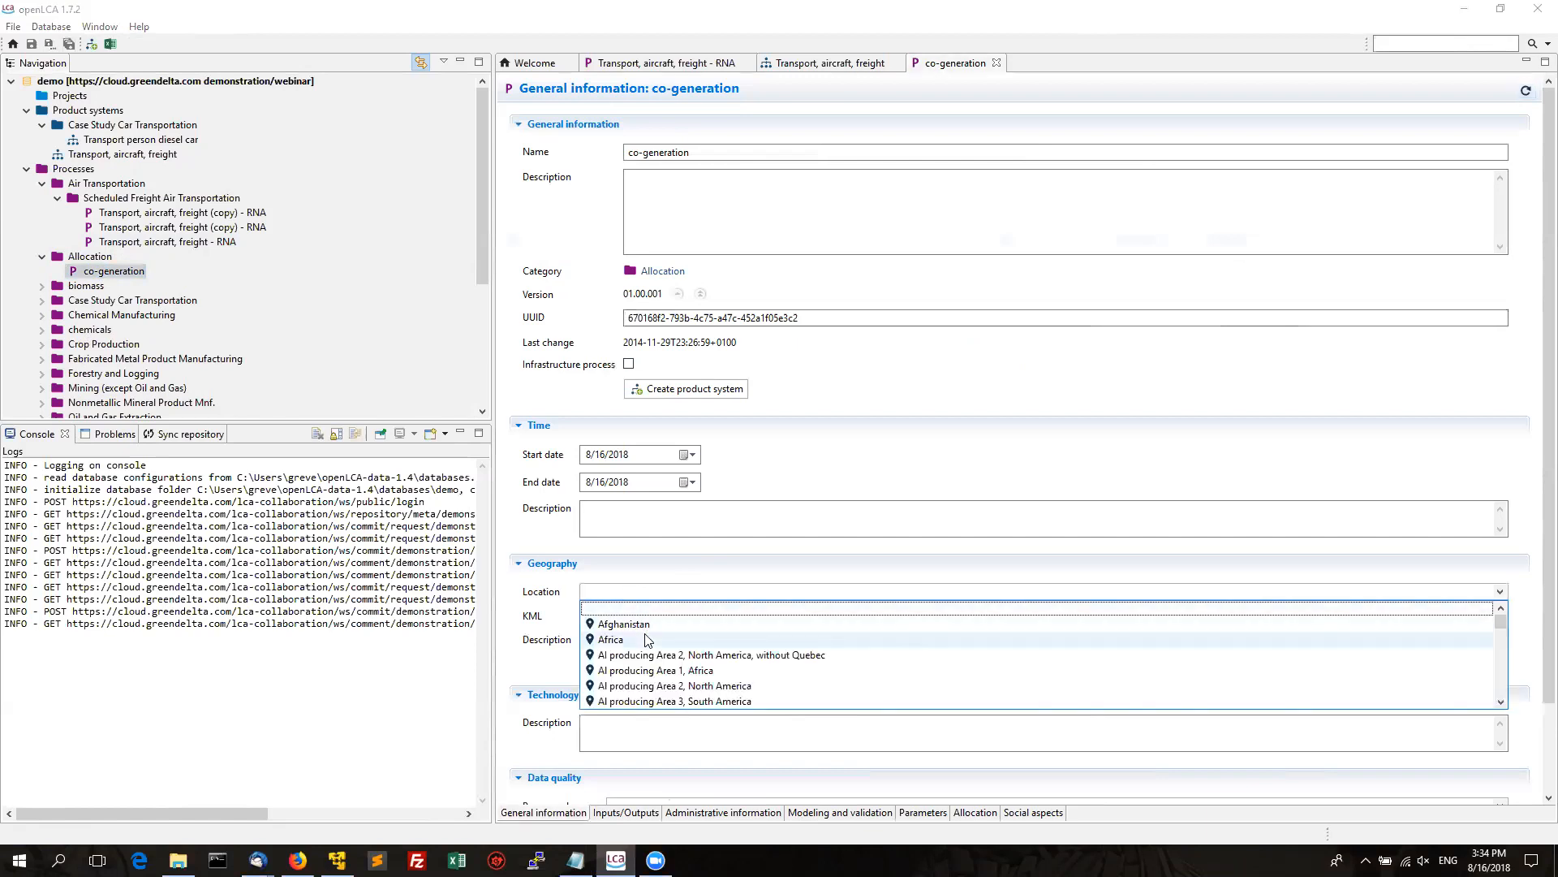
left_click(611, 640)
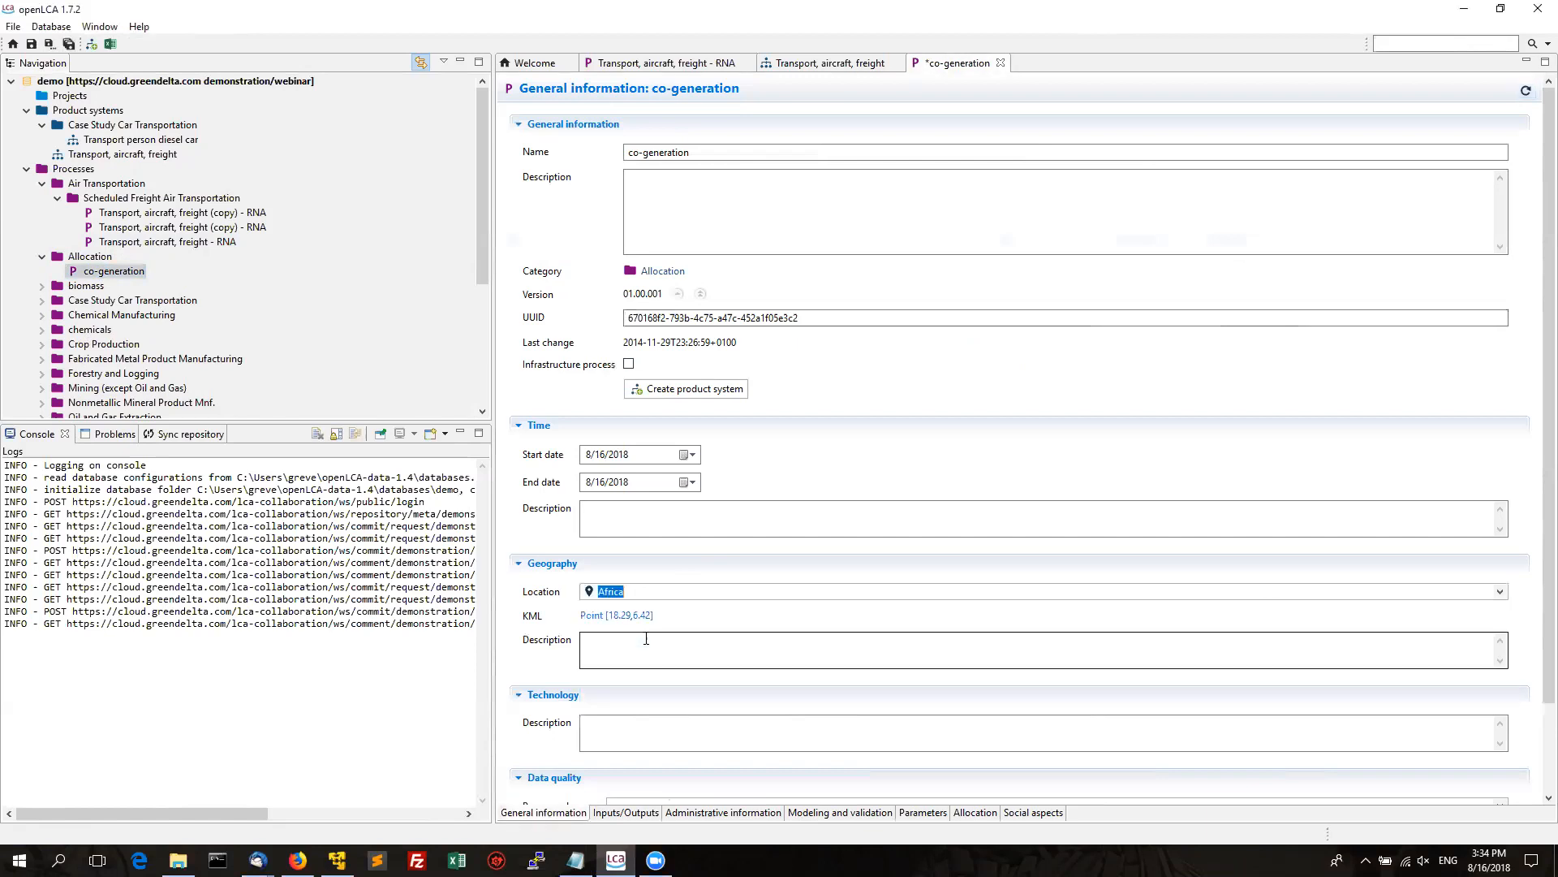
Change crude oil input to 3.2 kg and carbon dioxide output to 2.2 kg, then save.
left_click(627, 812)
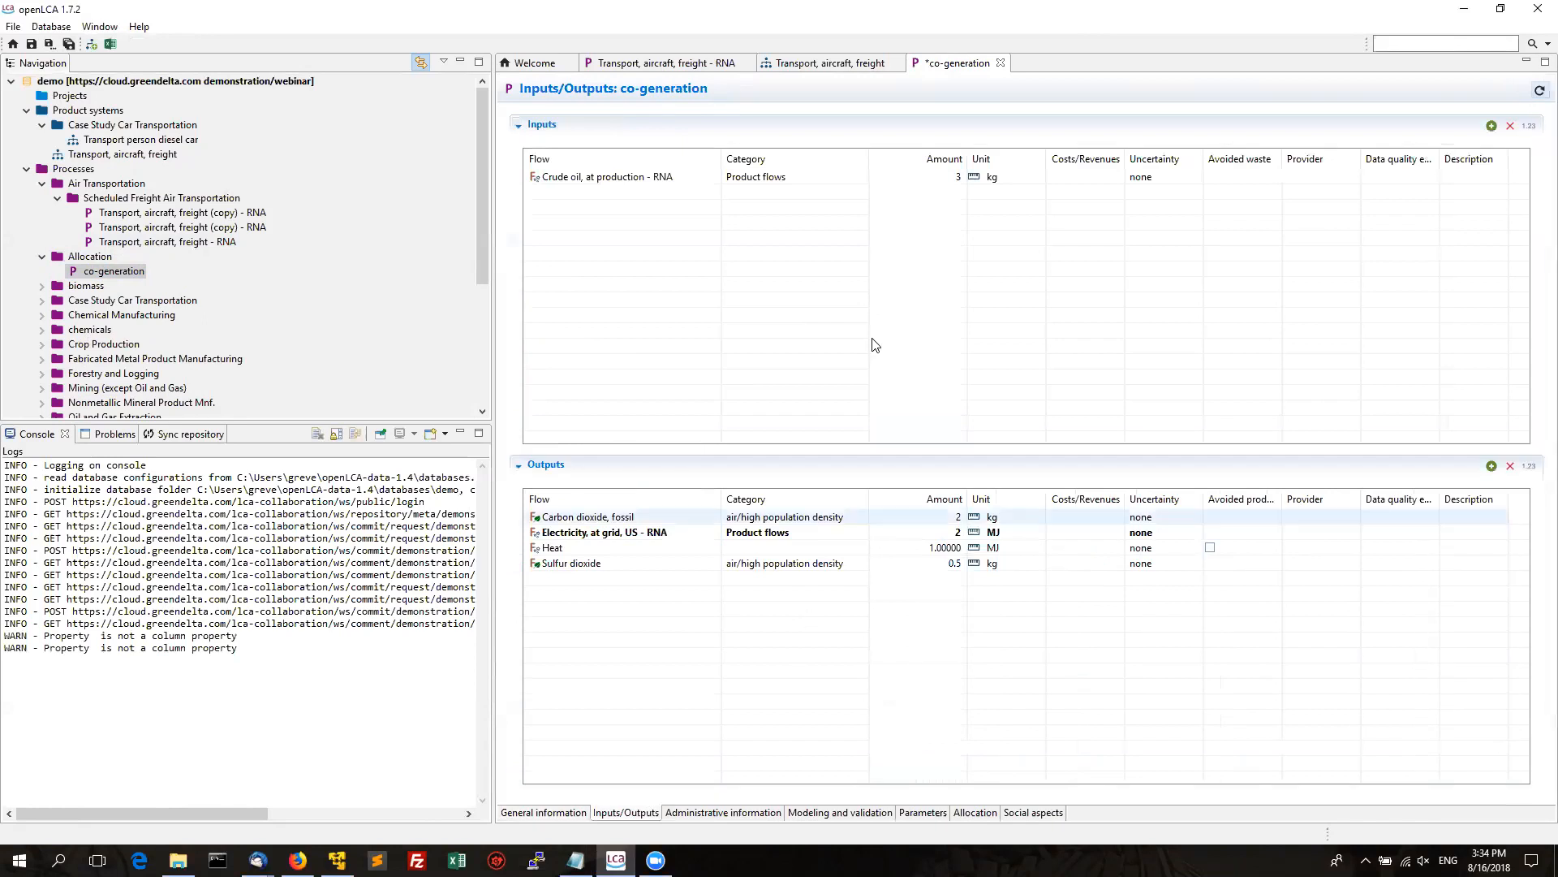
left_click(913, 178)
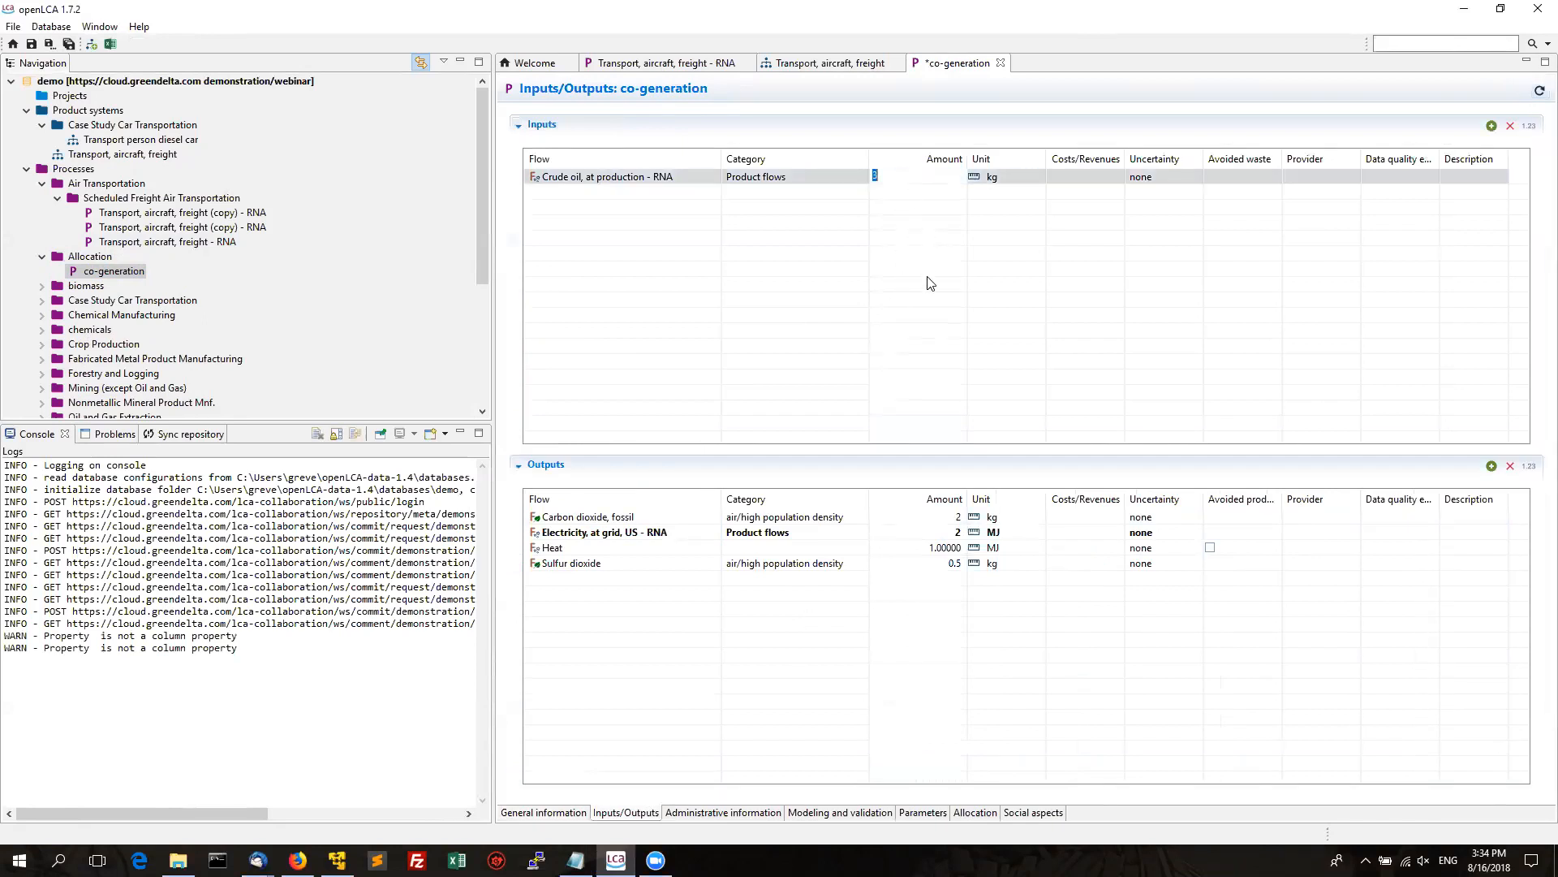
type("3.2")
key("Return")
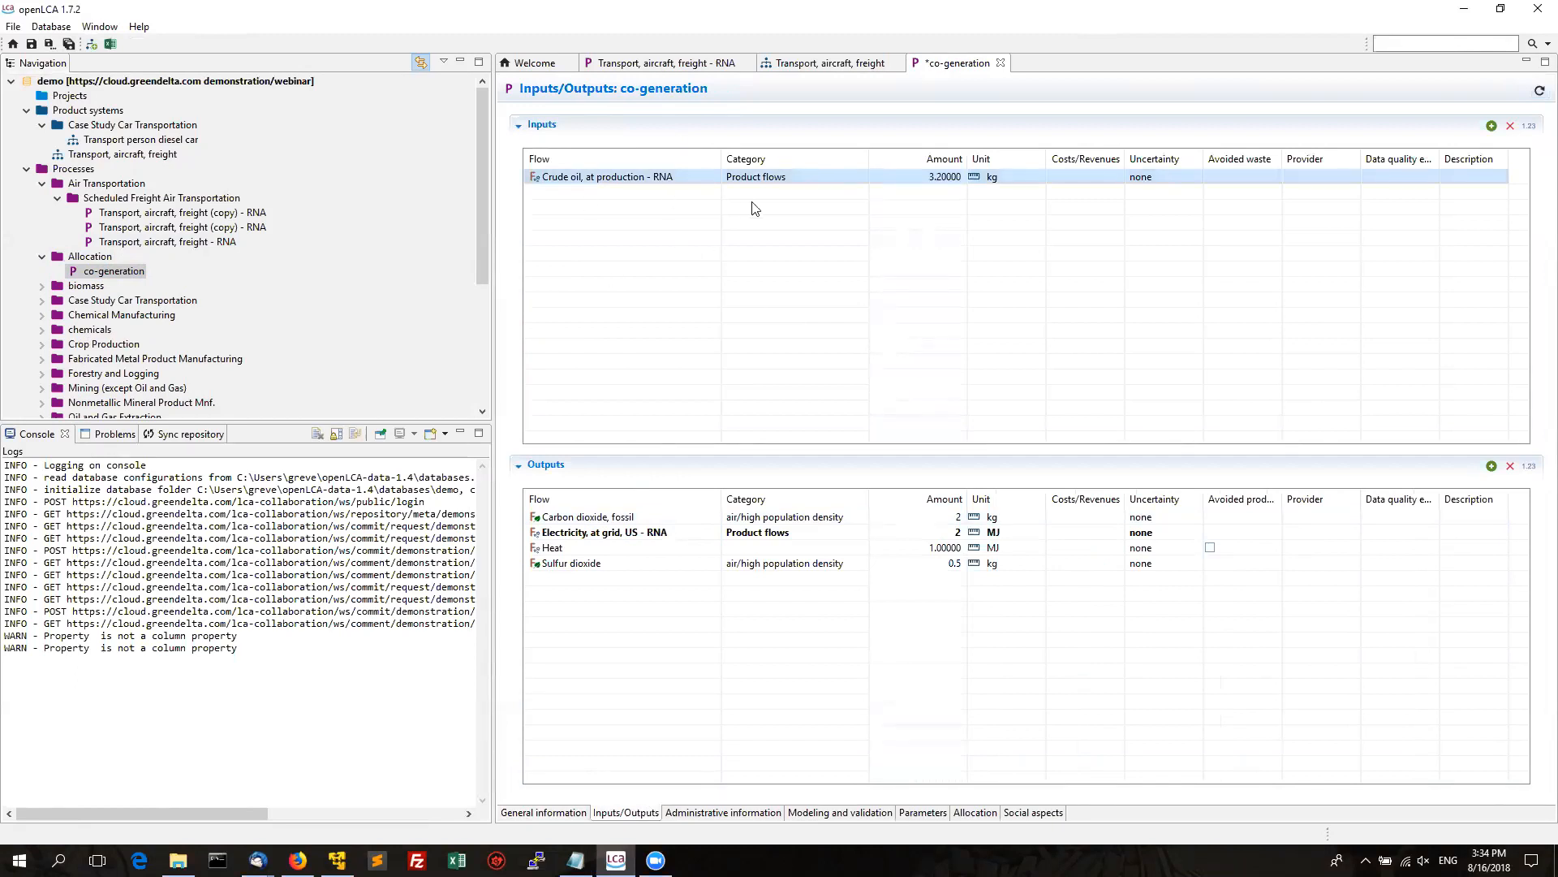
left_click(932, 518)
type("2.2")
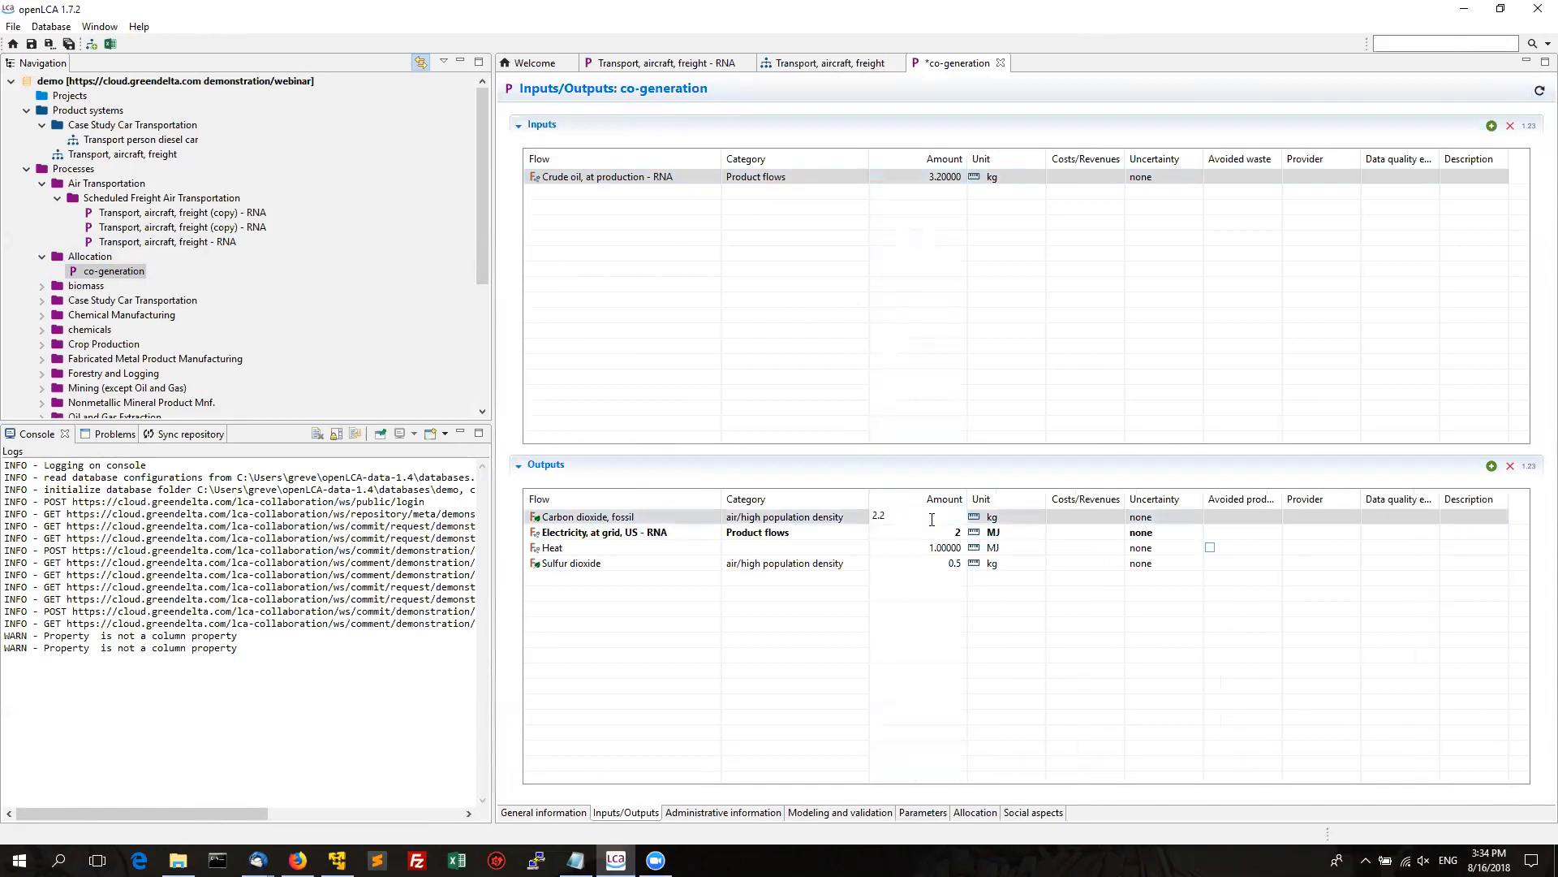
key("Return")
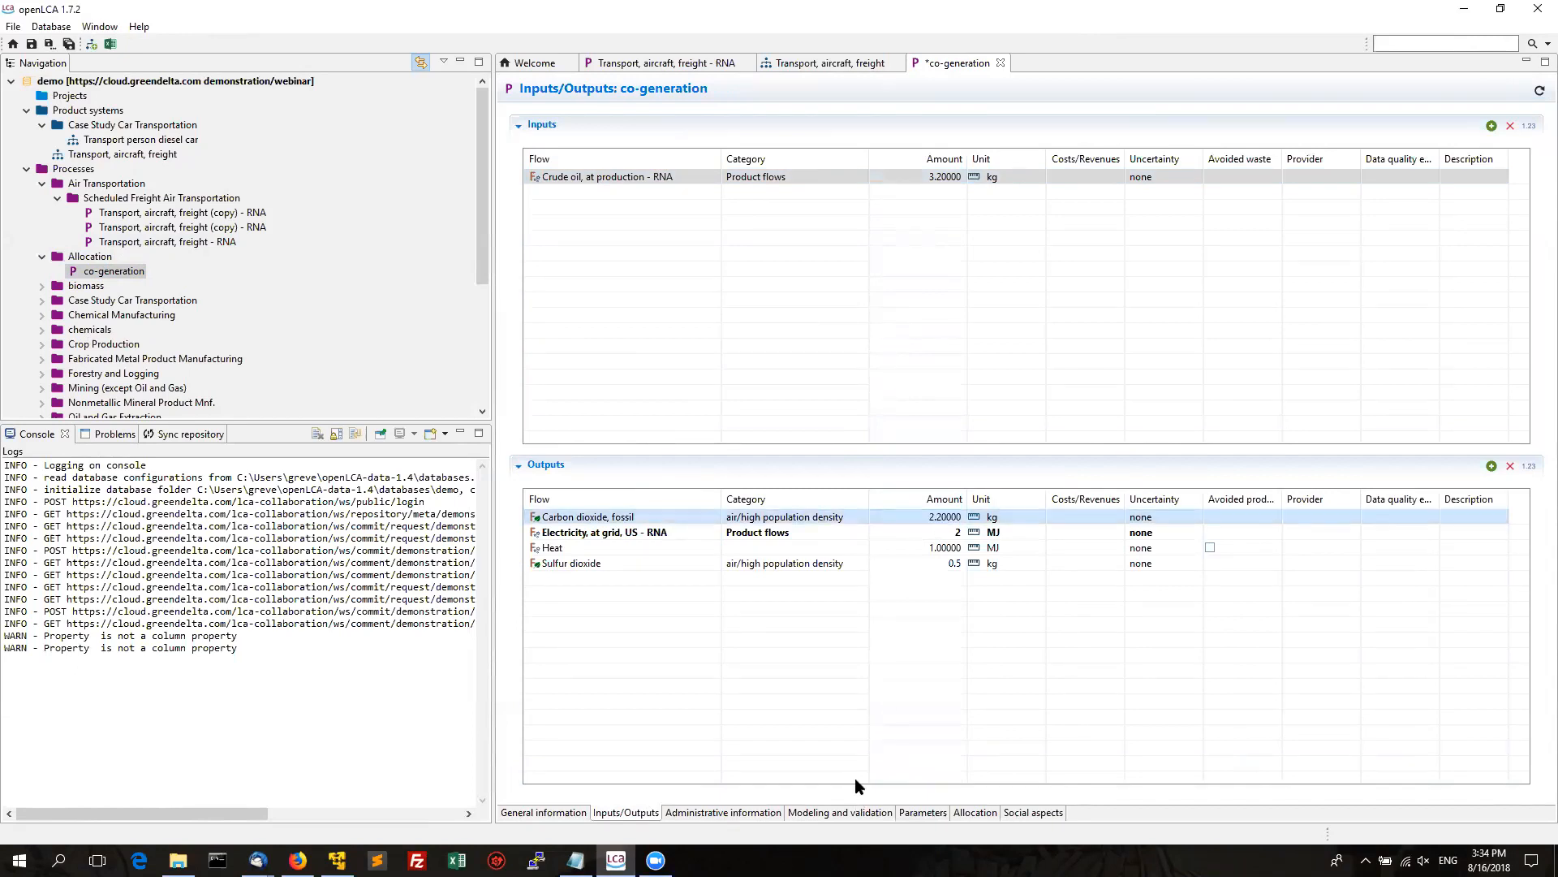
left_click(69, 44)
Try committing the demo database's changes, which is rejected as not up to date.
left_click(129, 84)
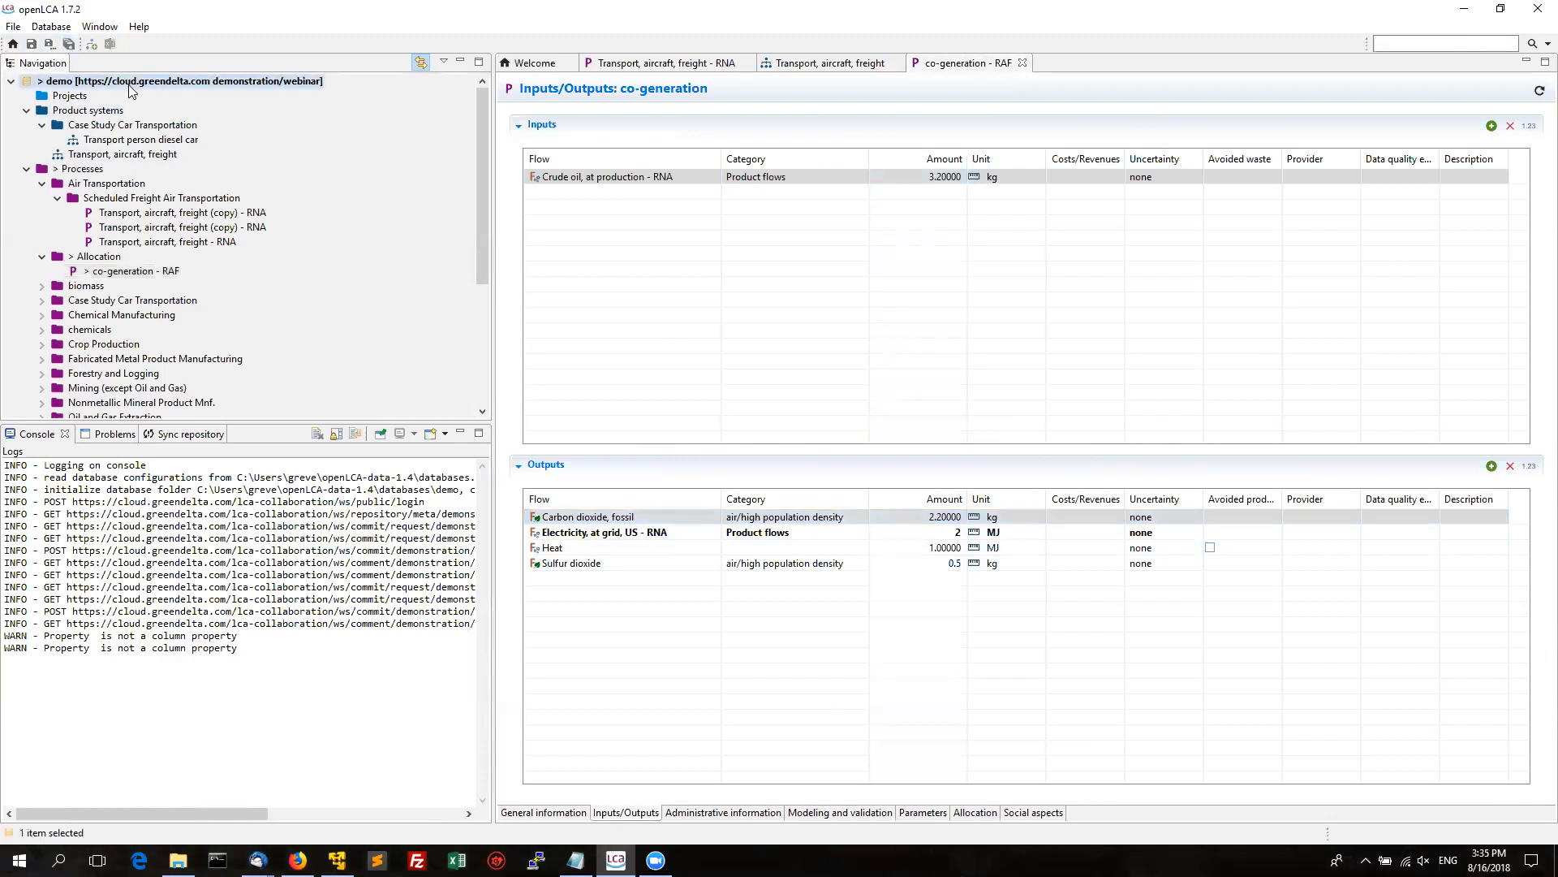
right_click(130, 89)
mouse_move(240, 291)
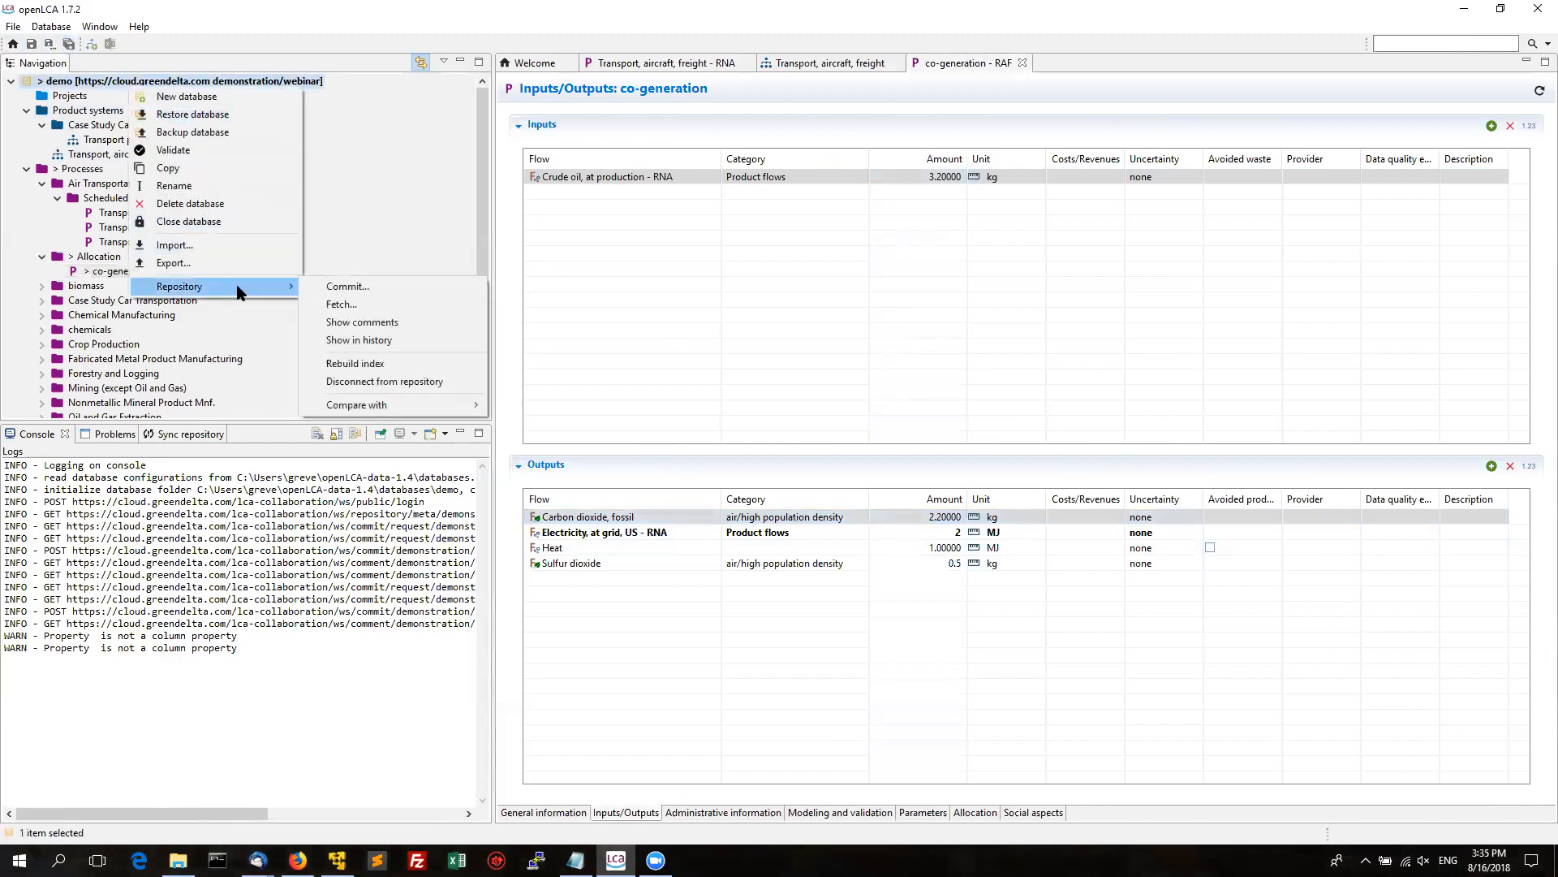
left_click(336, 291)
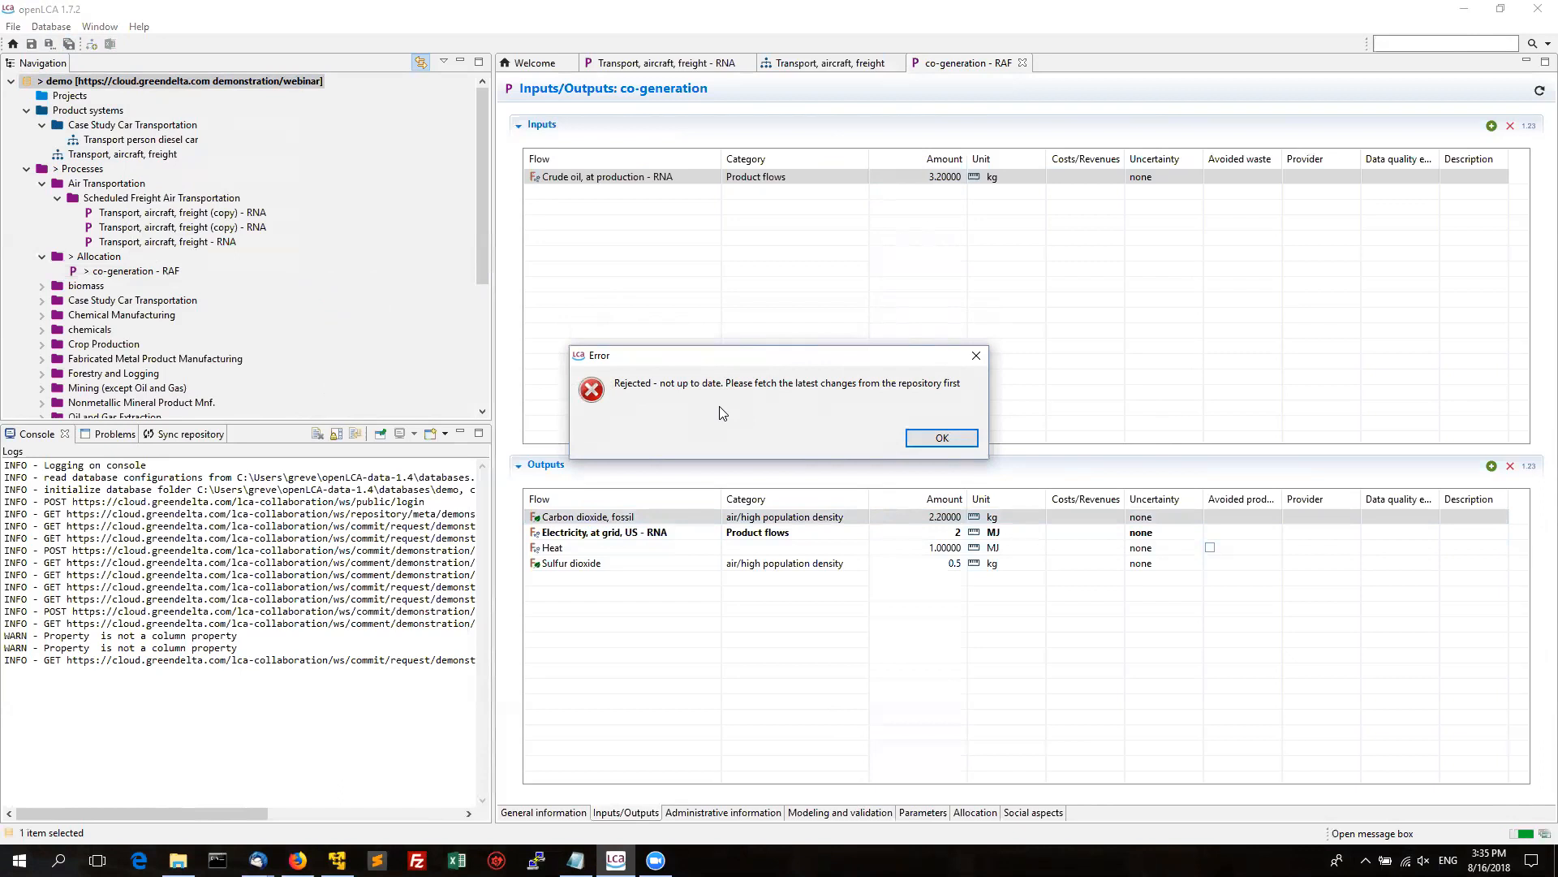
Dismiss the not-up-to-date commit error and bring up the demo database's actions.
left_click(929, 442)
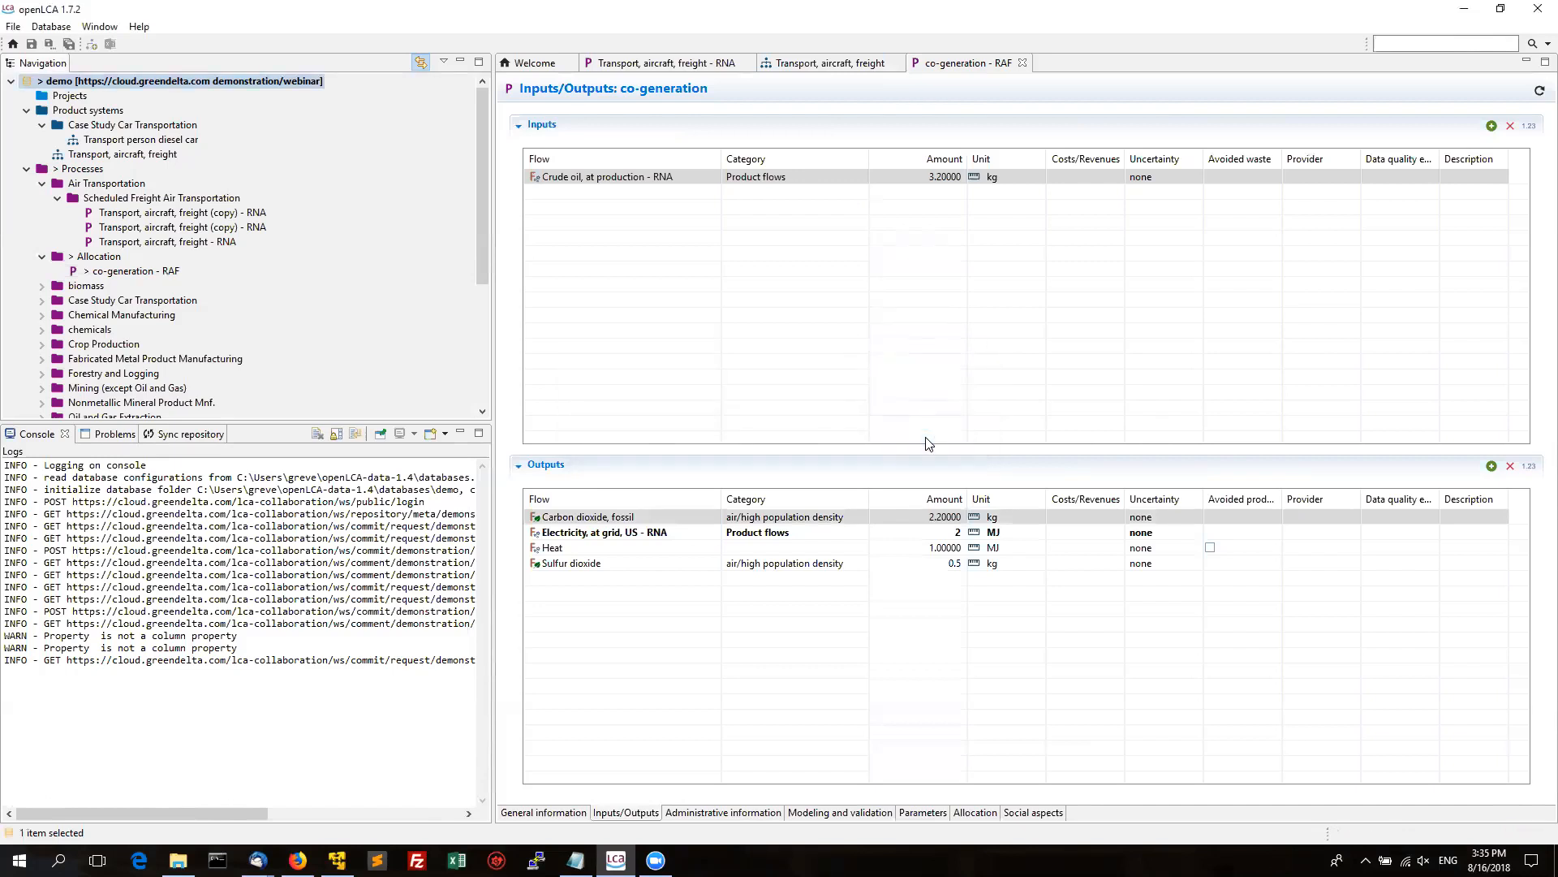
right_click(144, 84)
Fetch the two incoming remote changes and select the conflicting co-generation process in the diff.
mouse_move(243, 280)
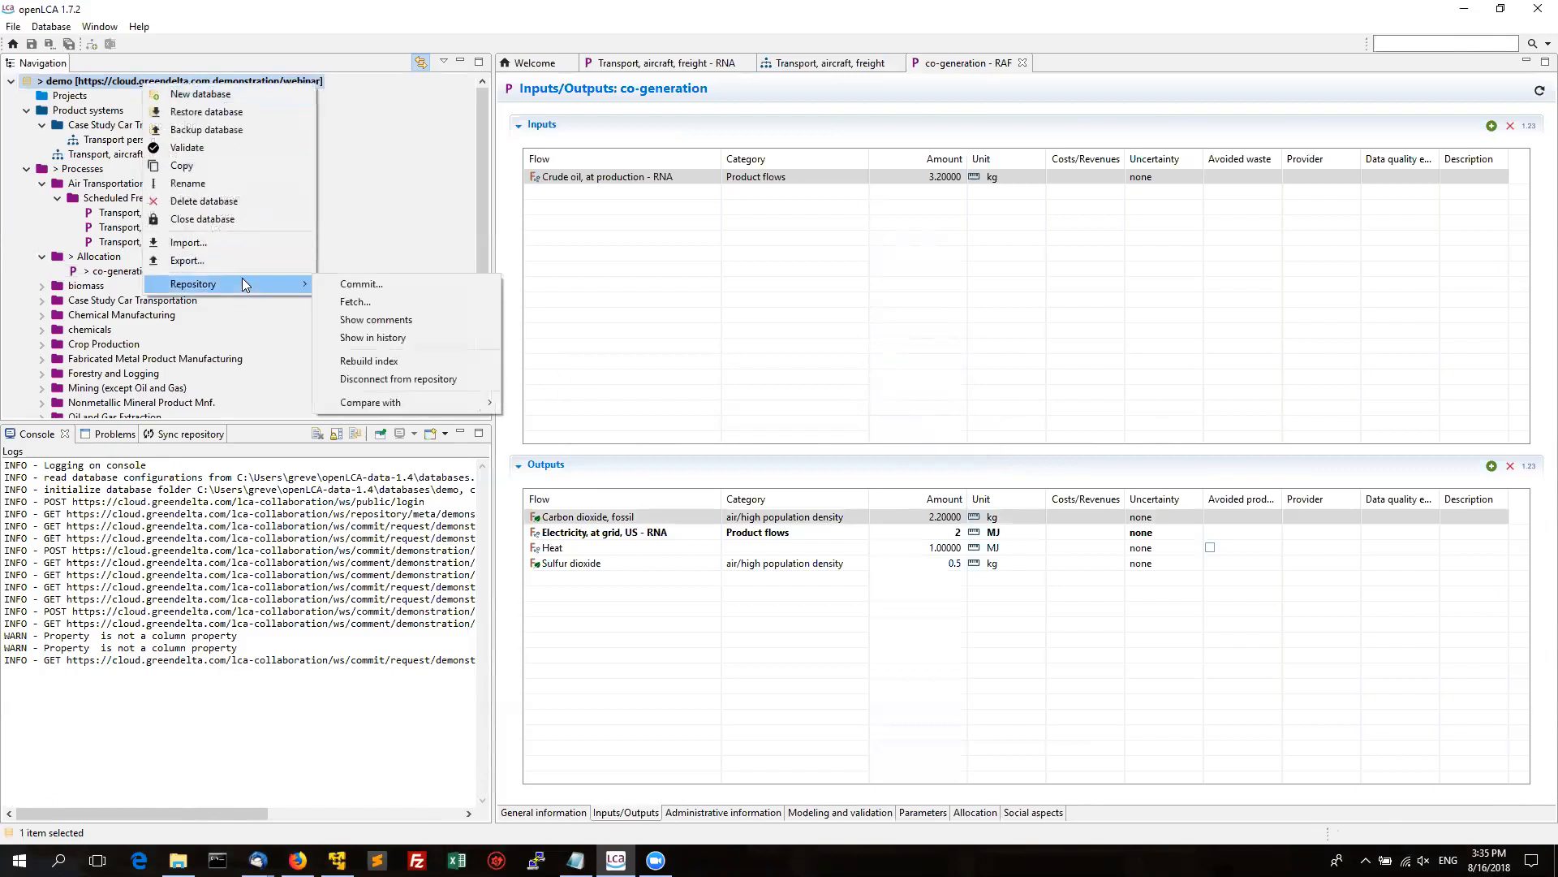
left_click(384, 308)
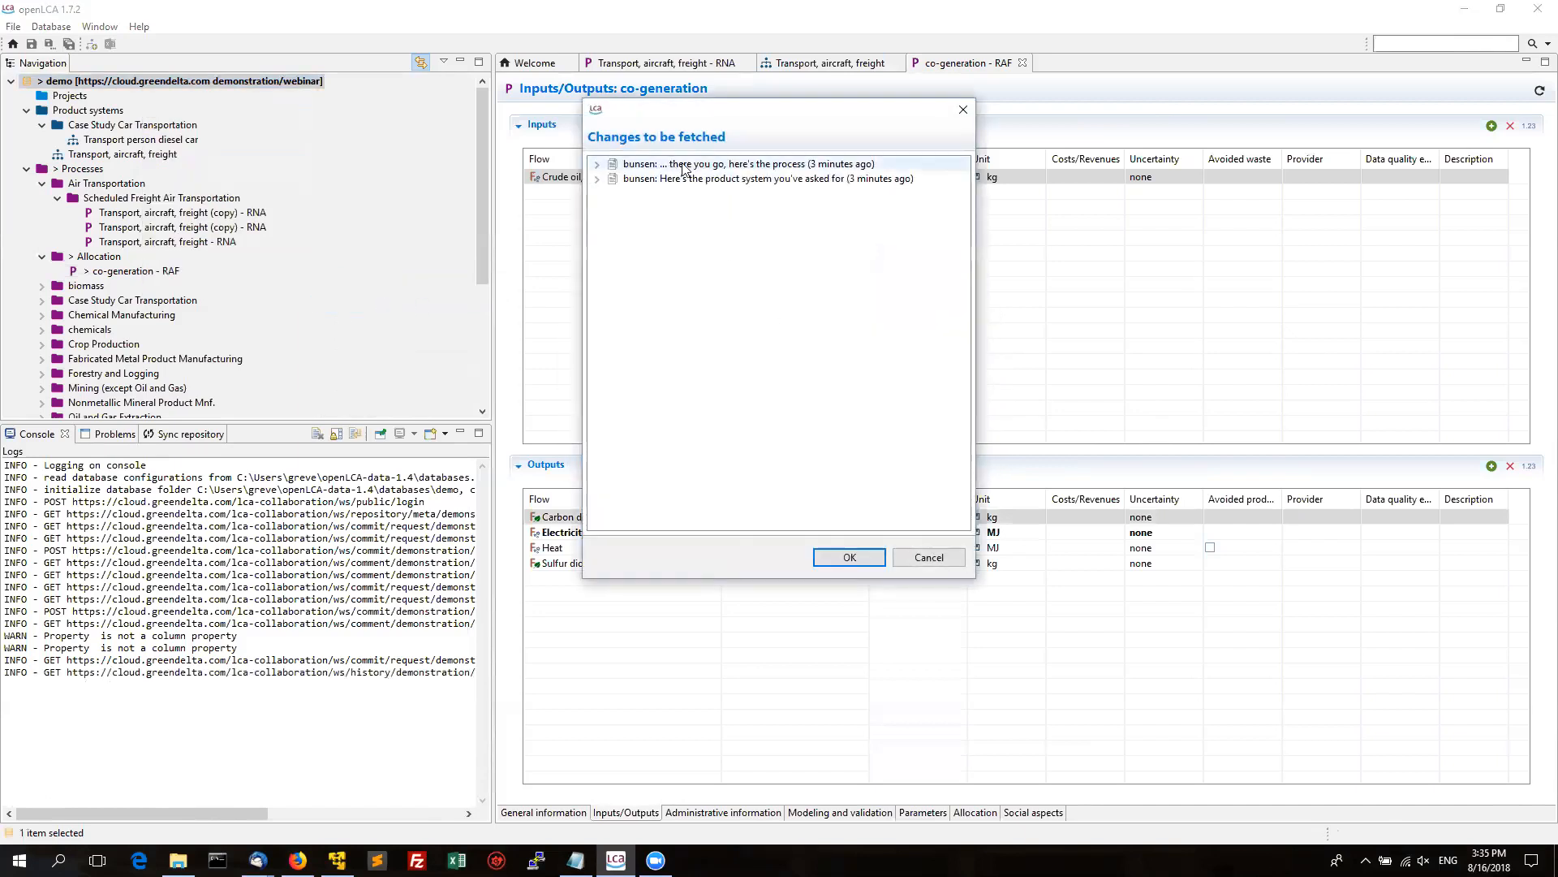
left_click(837, 559)
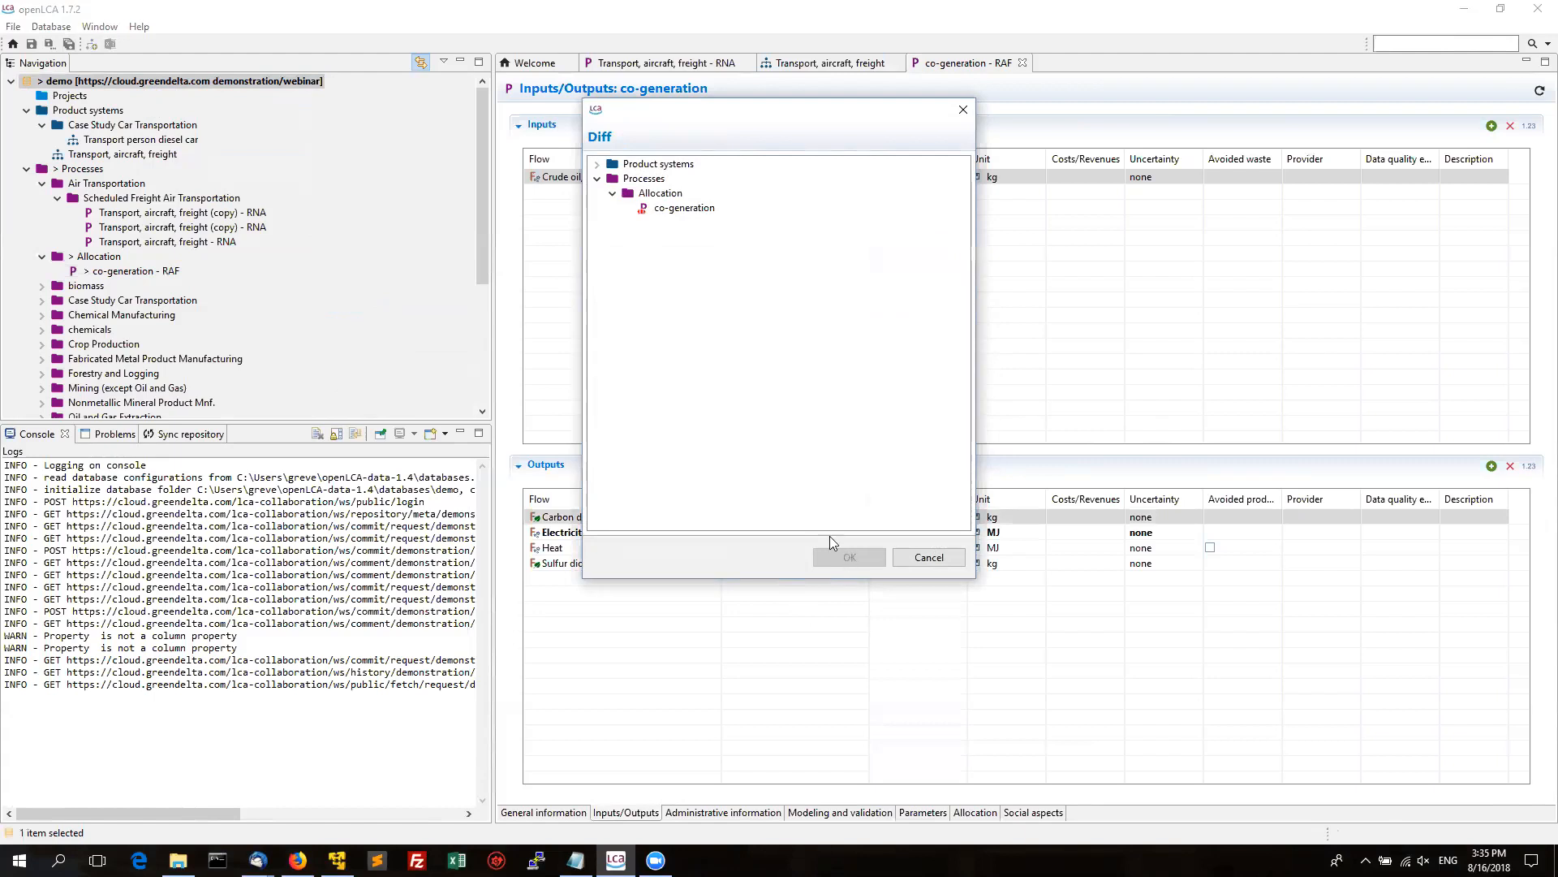
left_click(679, 209)
Copy the remote description and Aug 17–Aug 31, 2018 start/end dates into the local co-generation process.
double_click(677, 207)
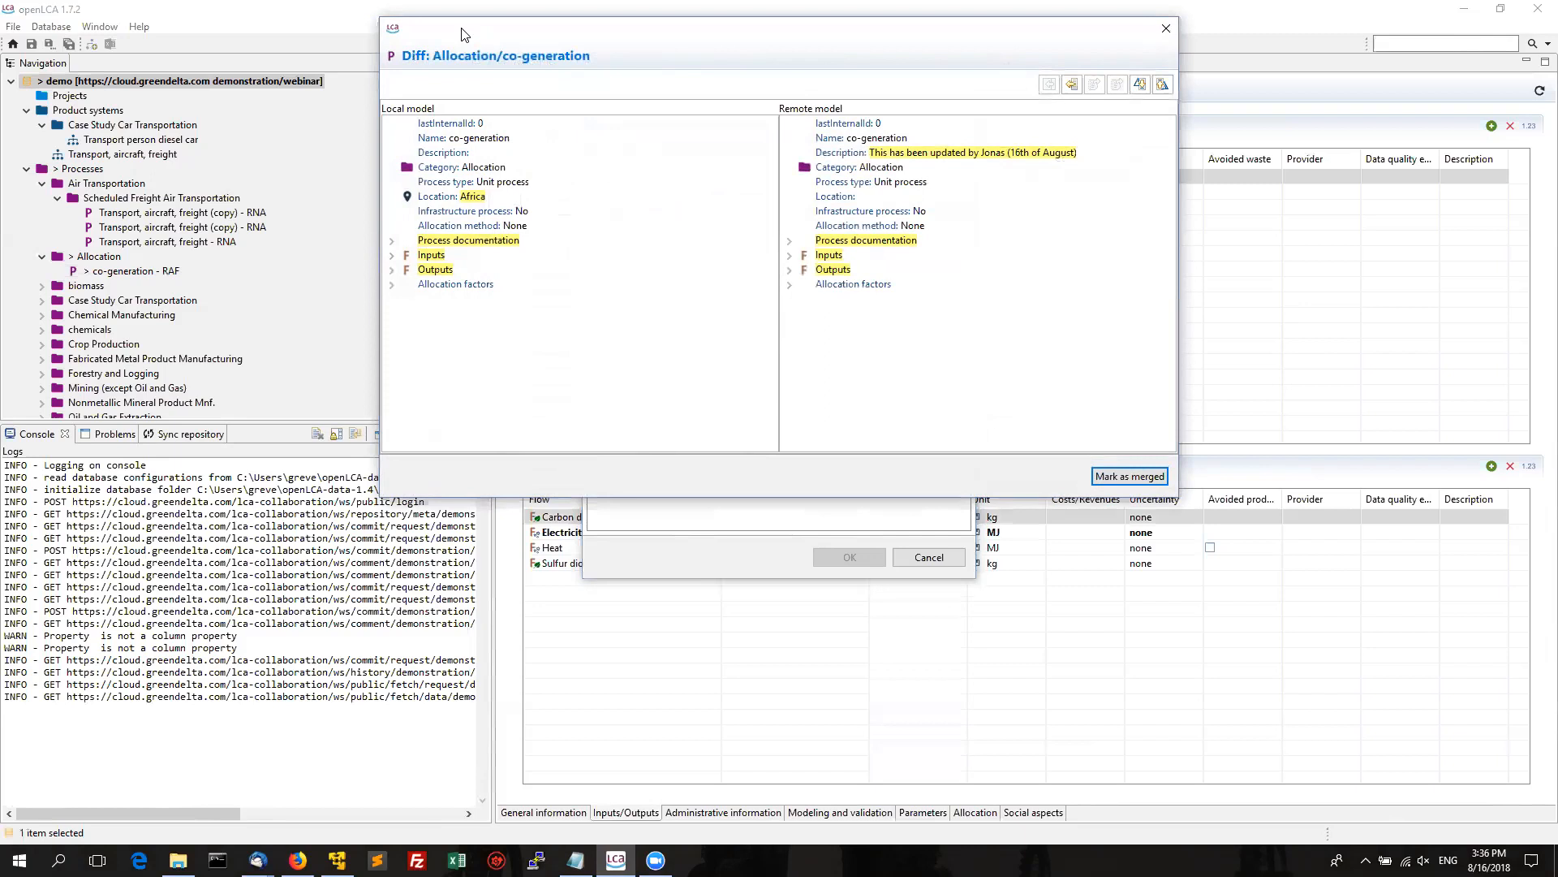
left_click_drag(467, 39, 621, 162)
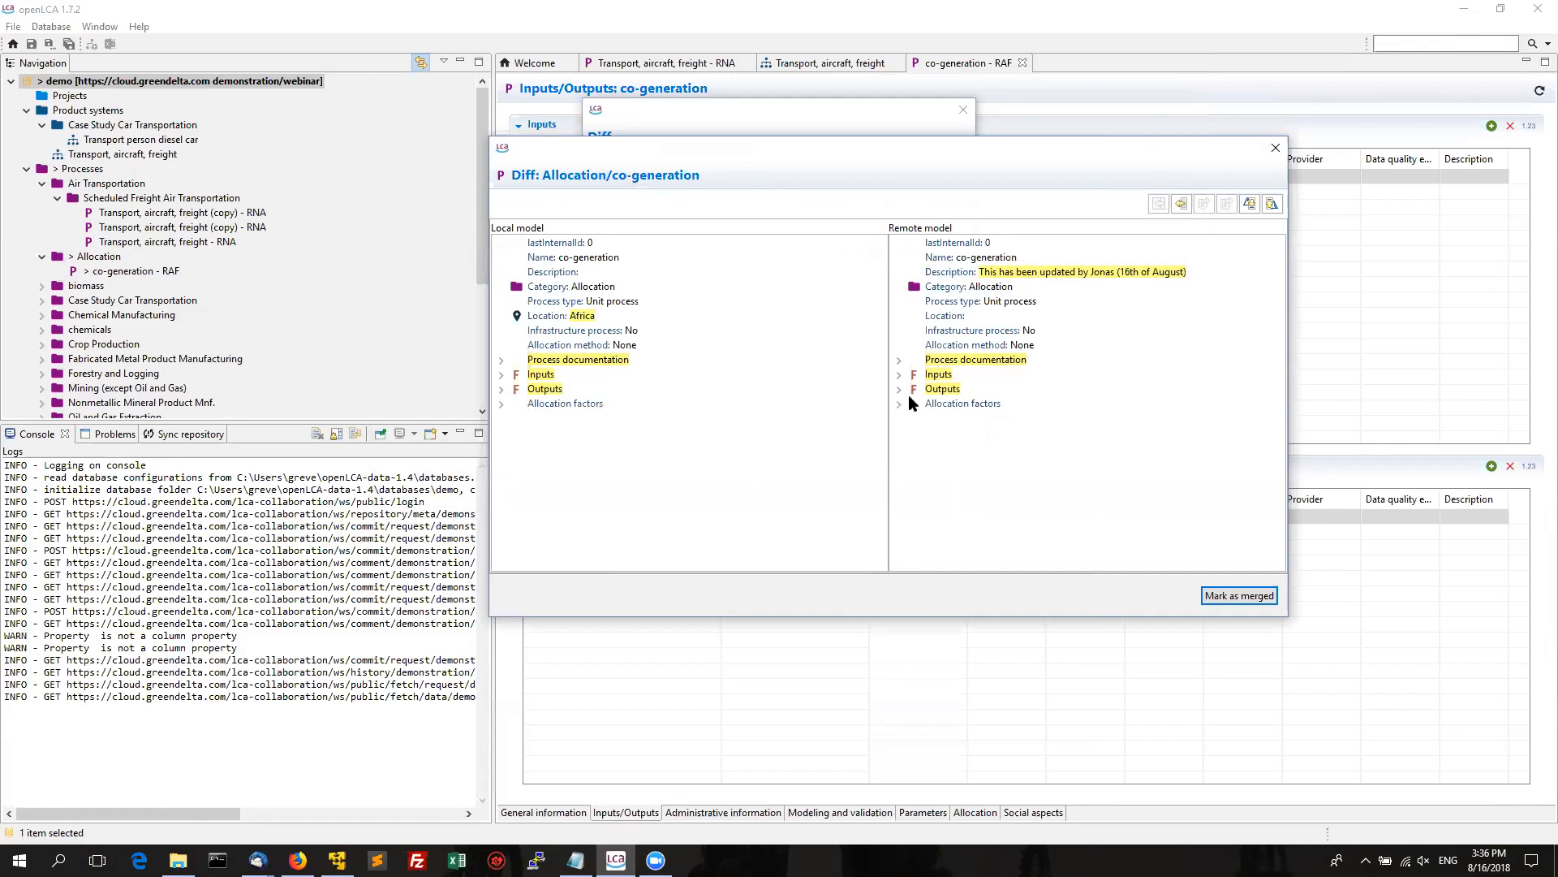
left_click(1094, 278)
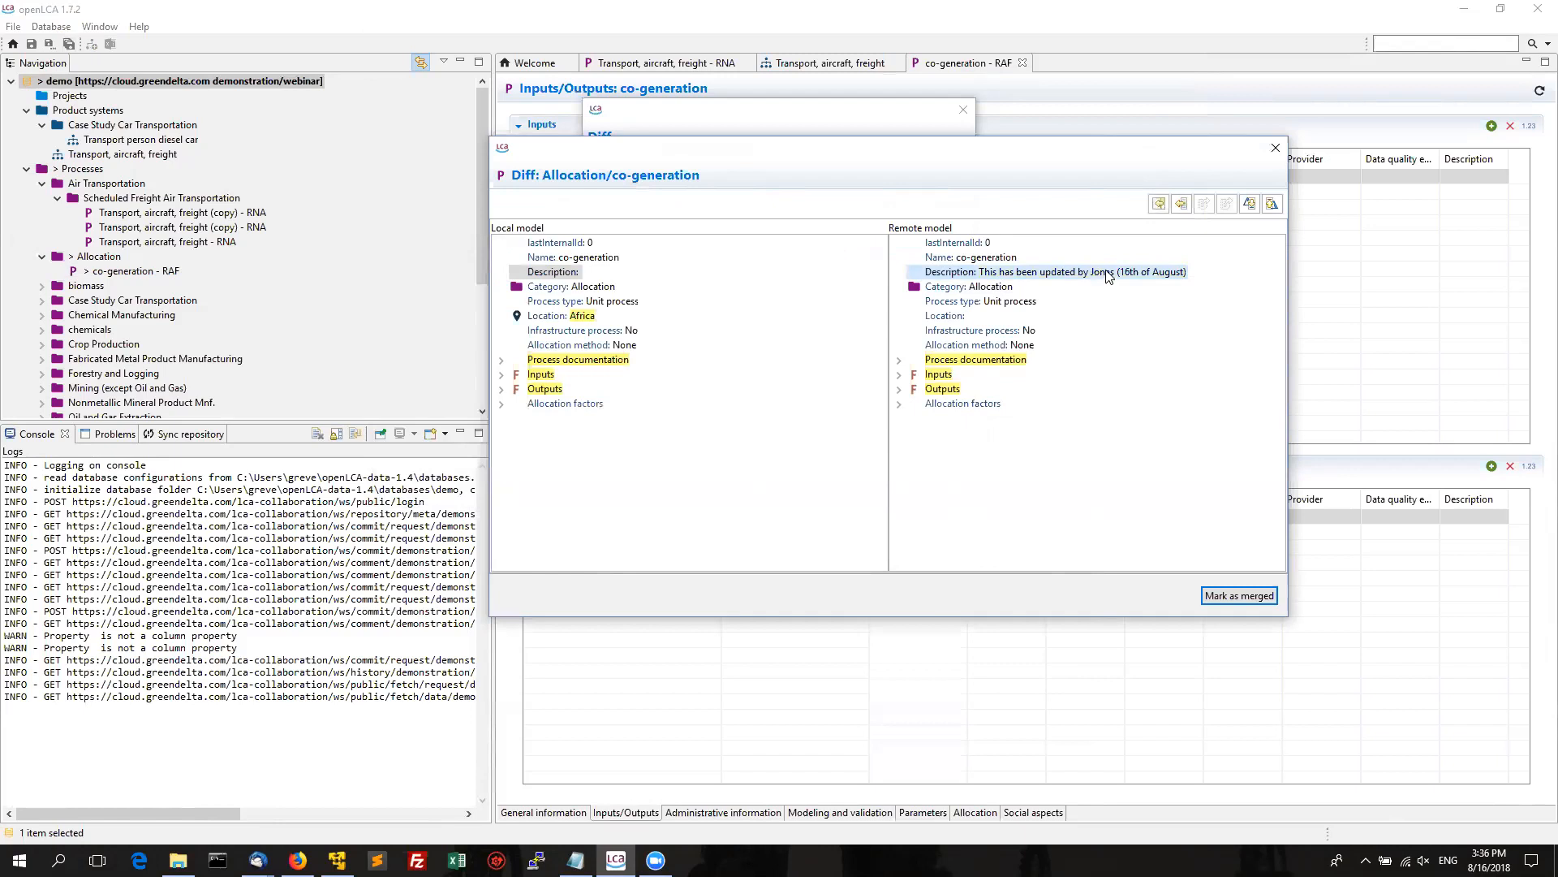
left_click(1159, 204)
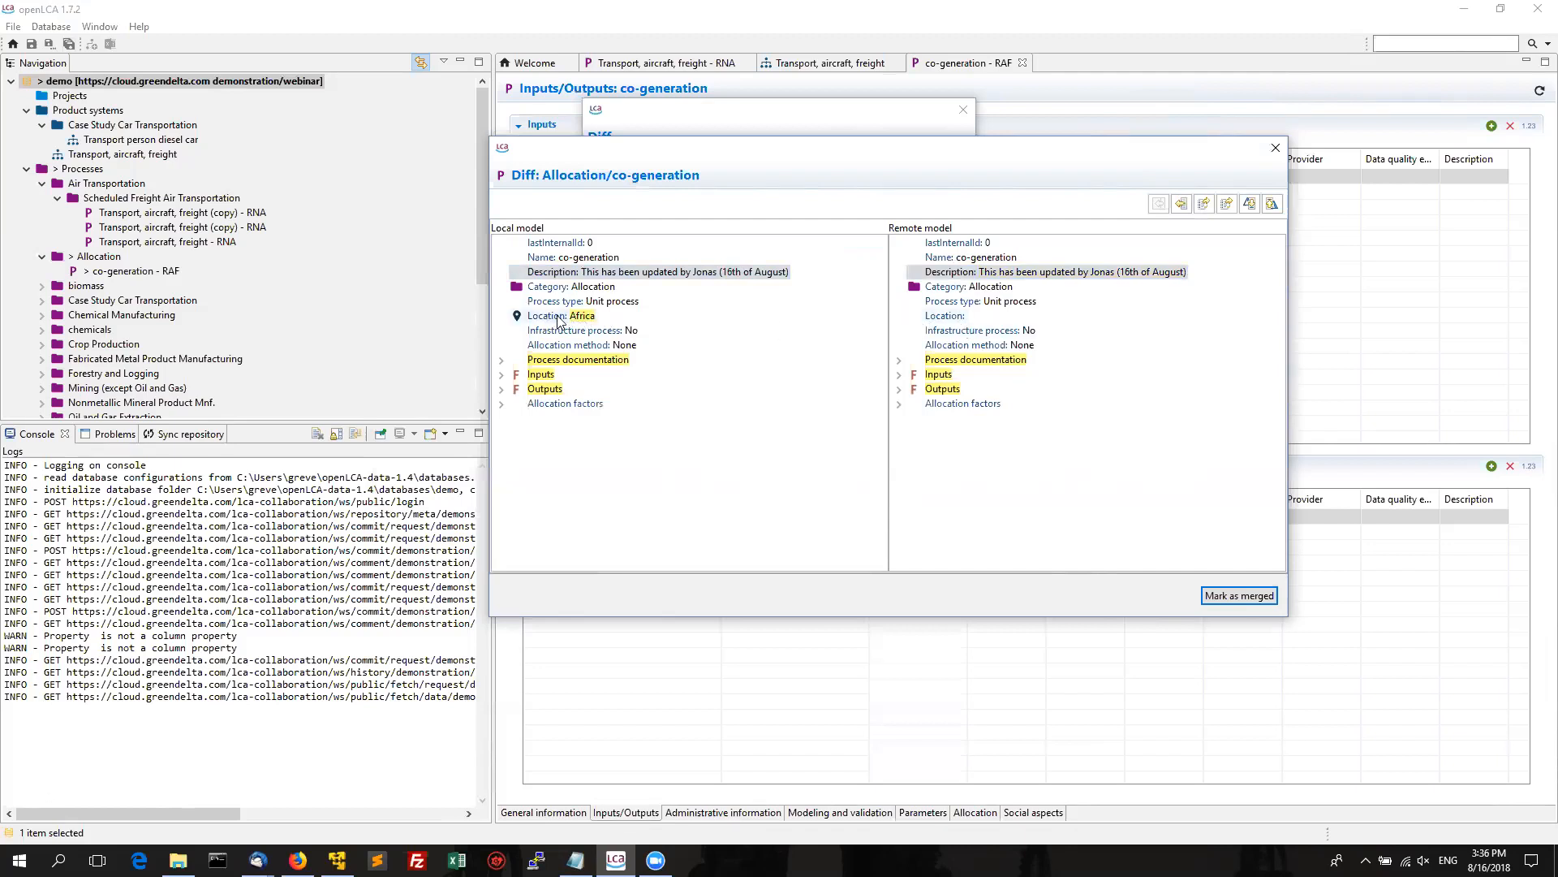
left_click(898, 360)
left_click(1019, 392)
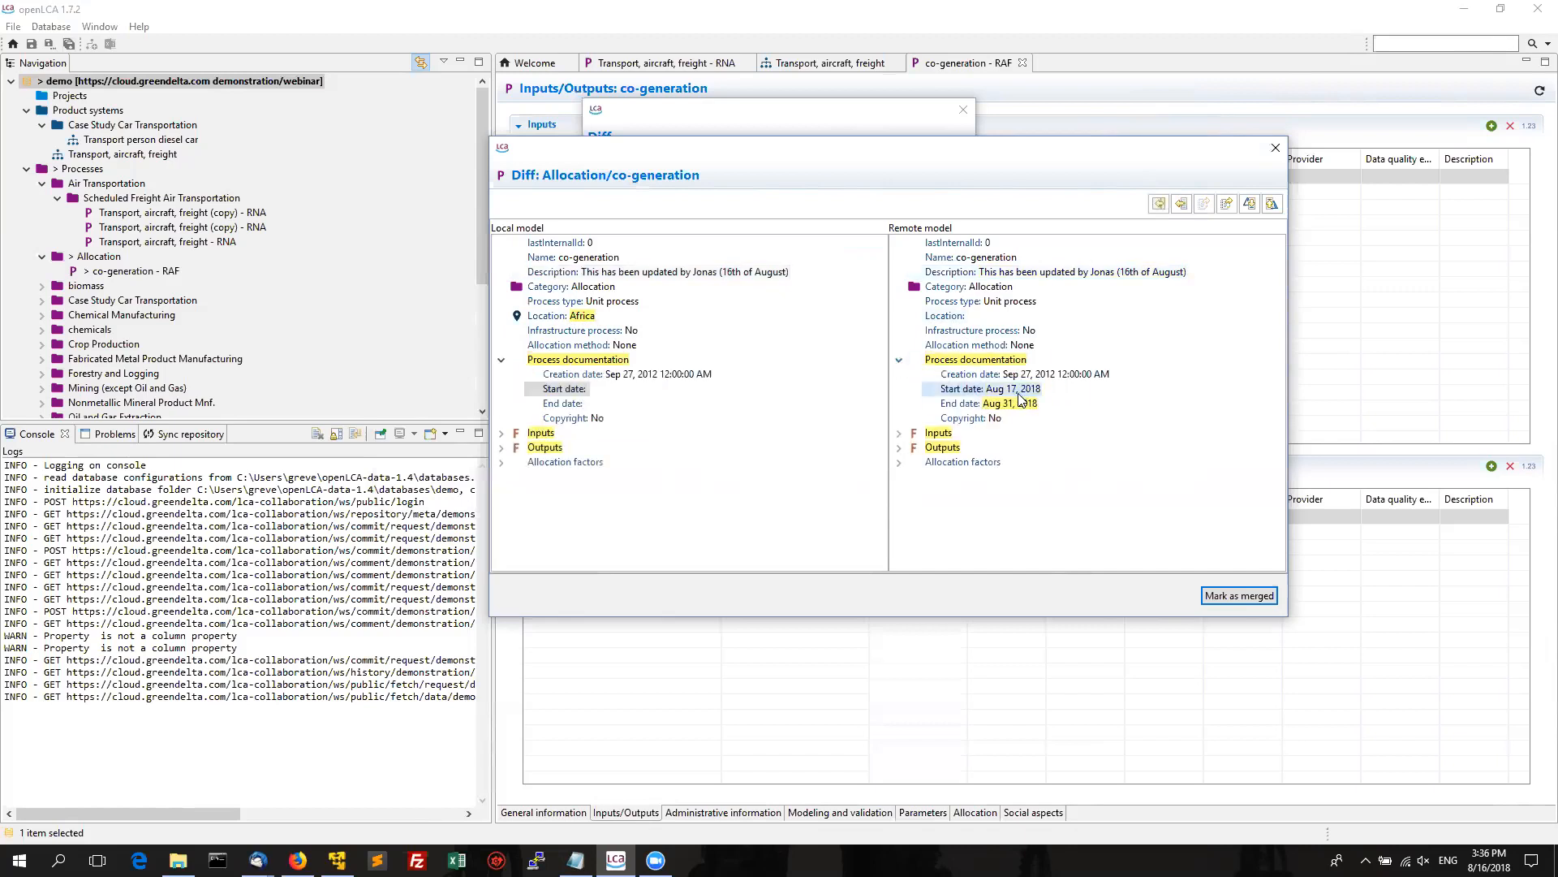
left_click(1019, 403, "shift")
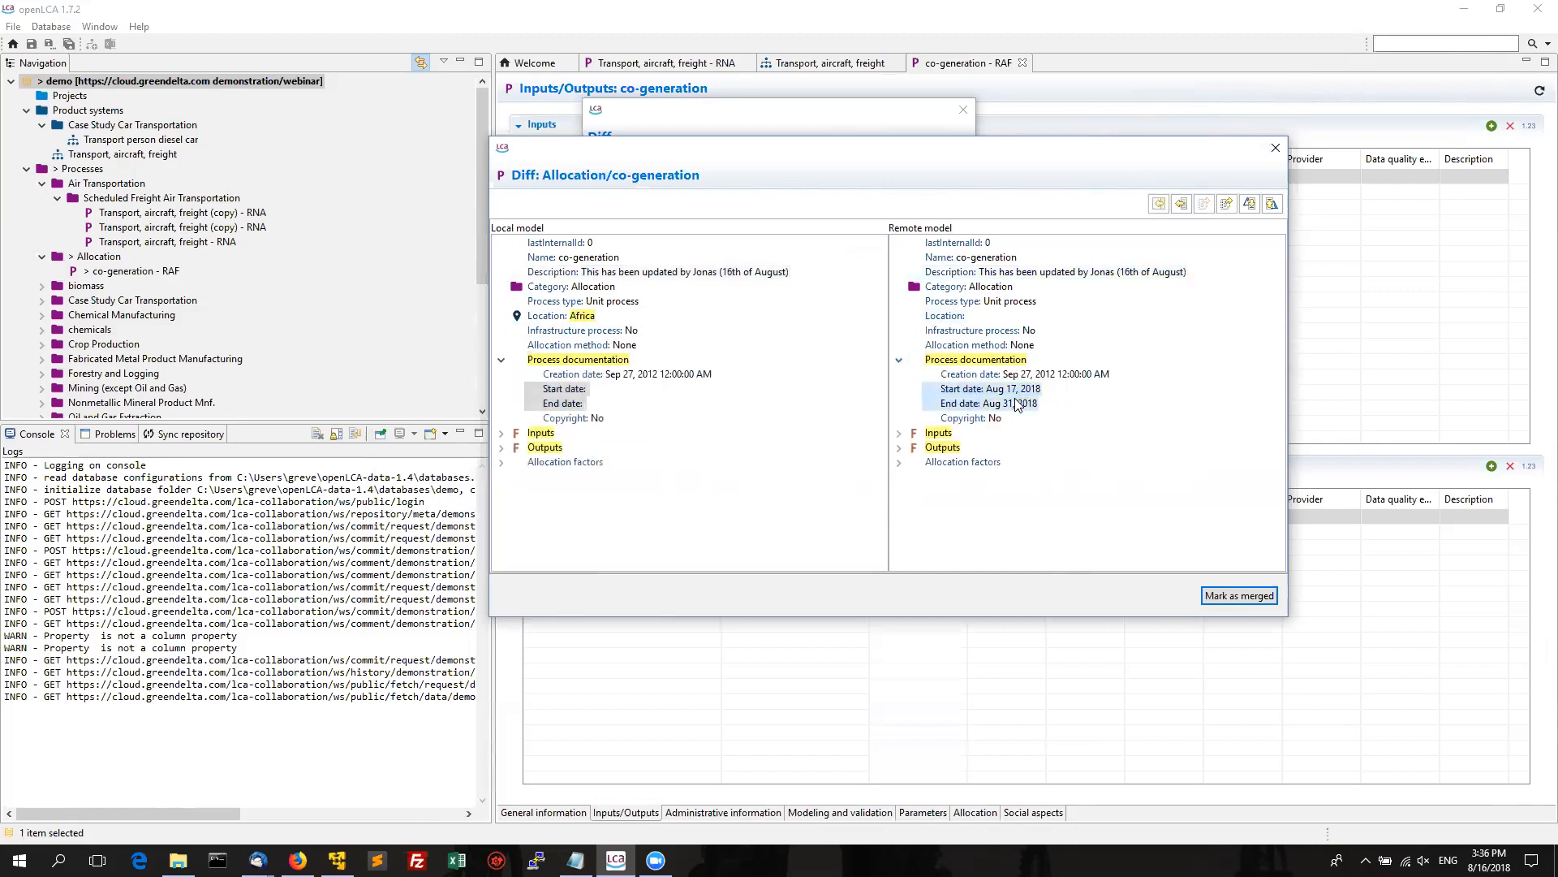
left_click(1159, 203)
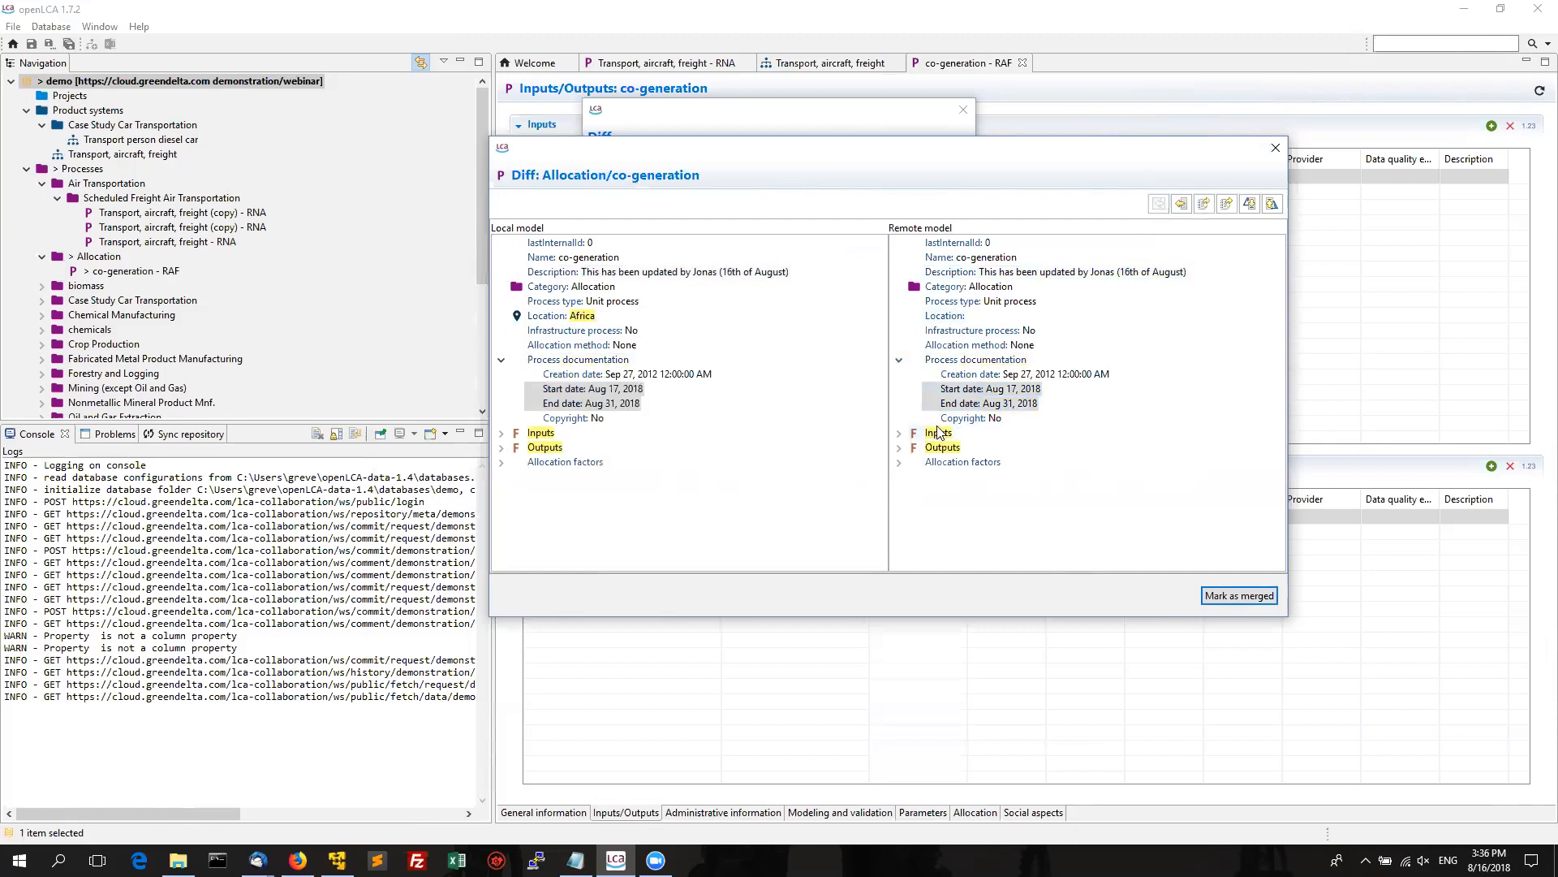
Review the crude oil input and carbon dioxide output, then mark the conflict as merged.
left_click(899, 433)
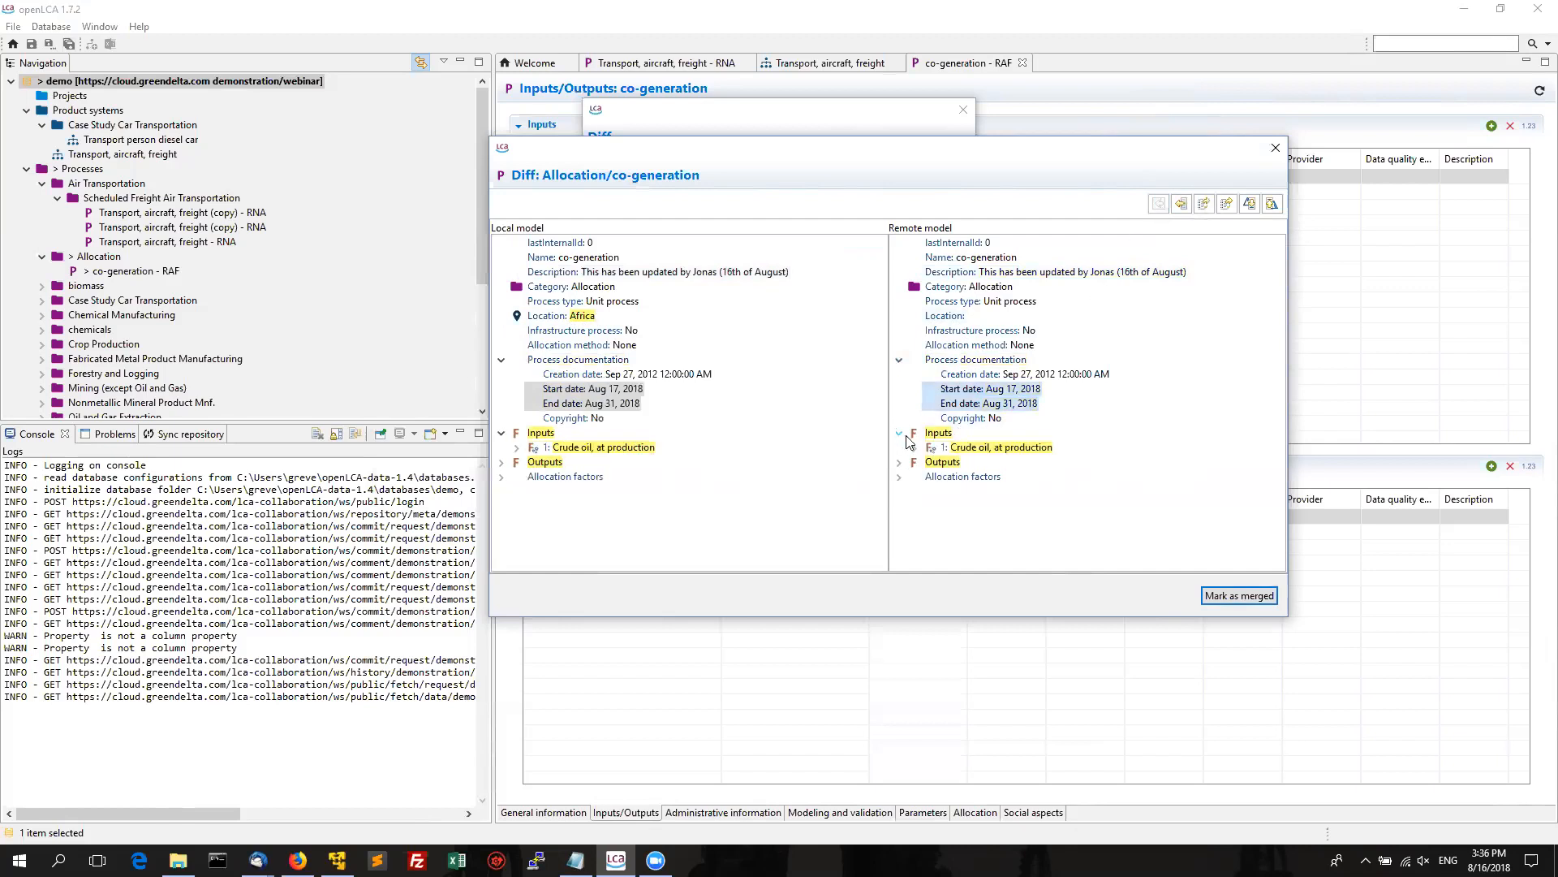
left_click(915, 447)
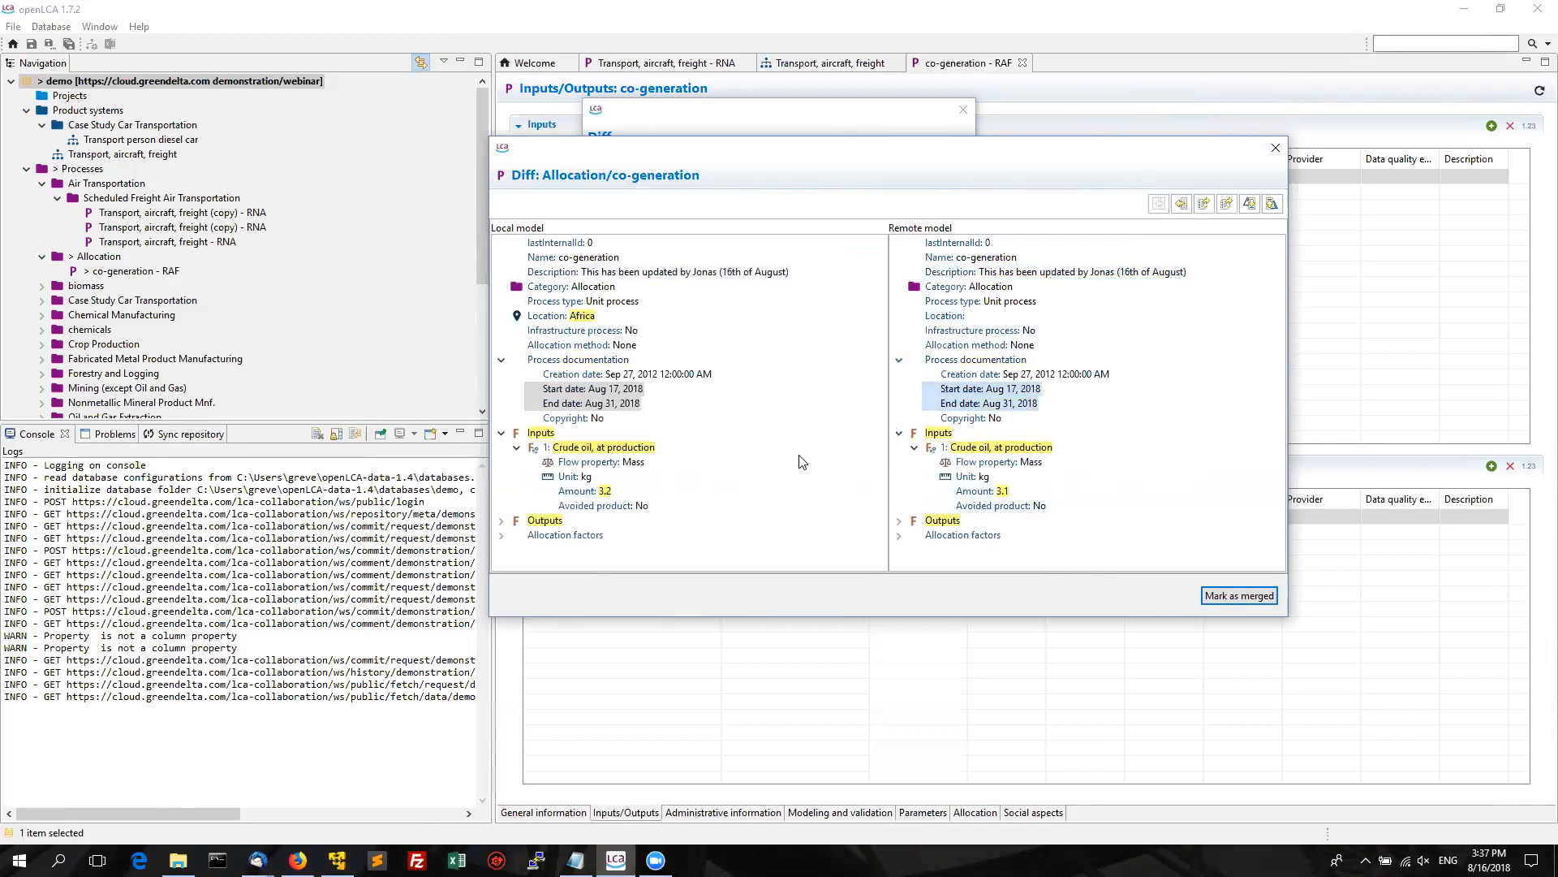
left_click(899, 521)
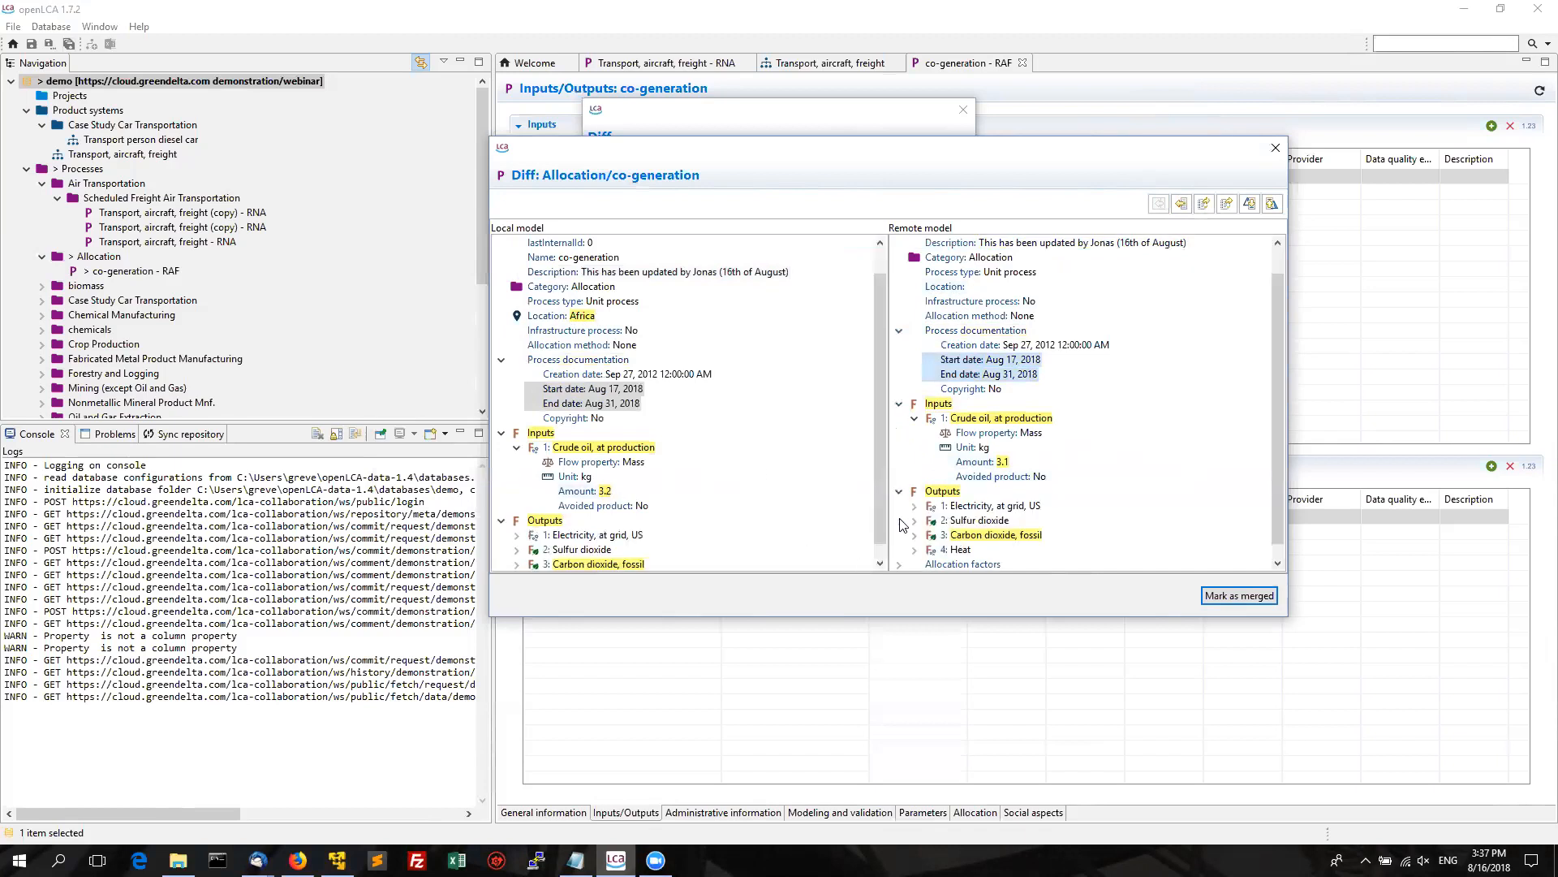
left_click(915, 535)
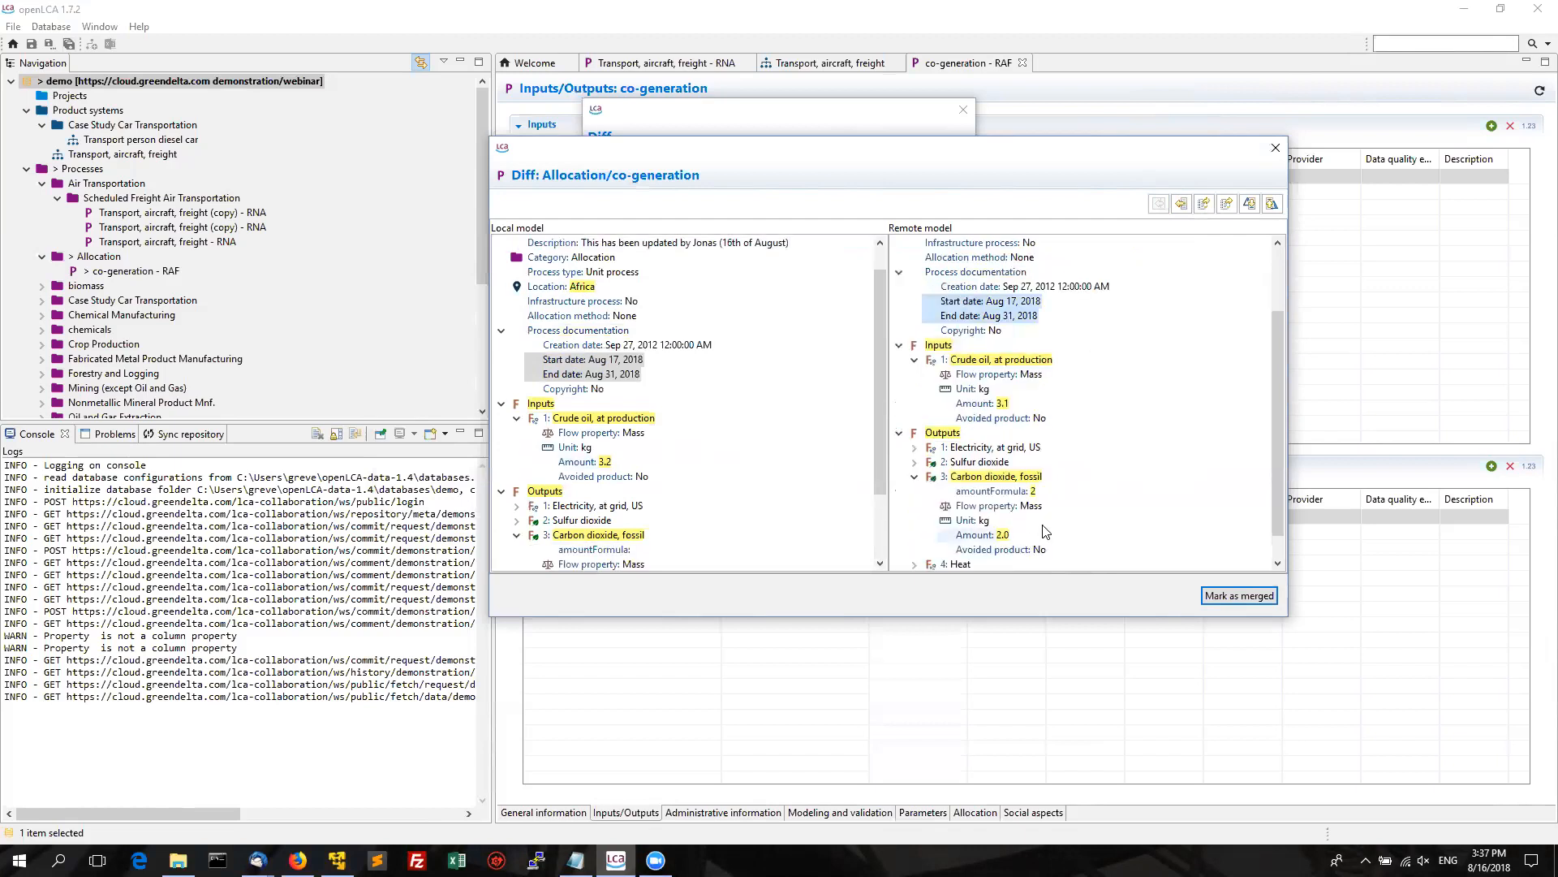
left_click_drag(1275, 463, 1271, 491)
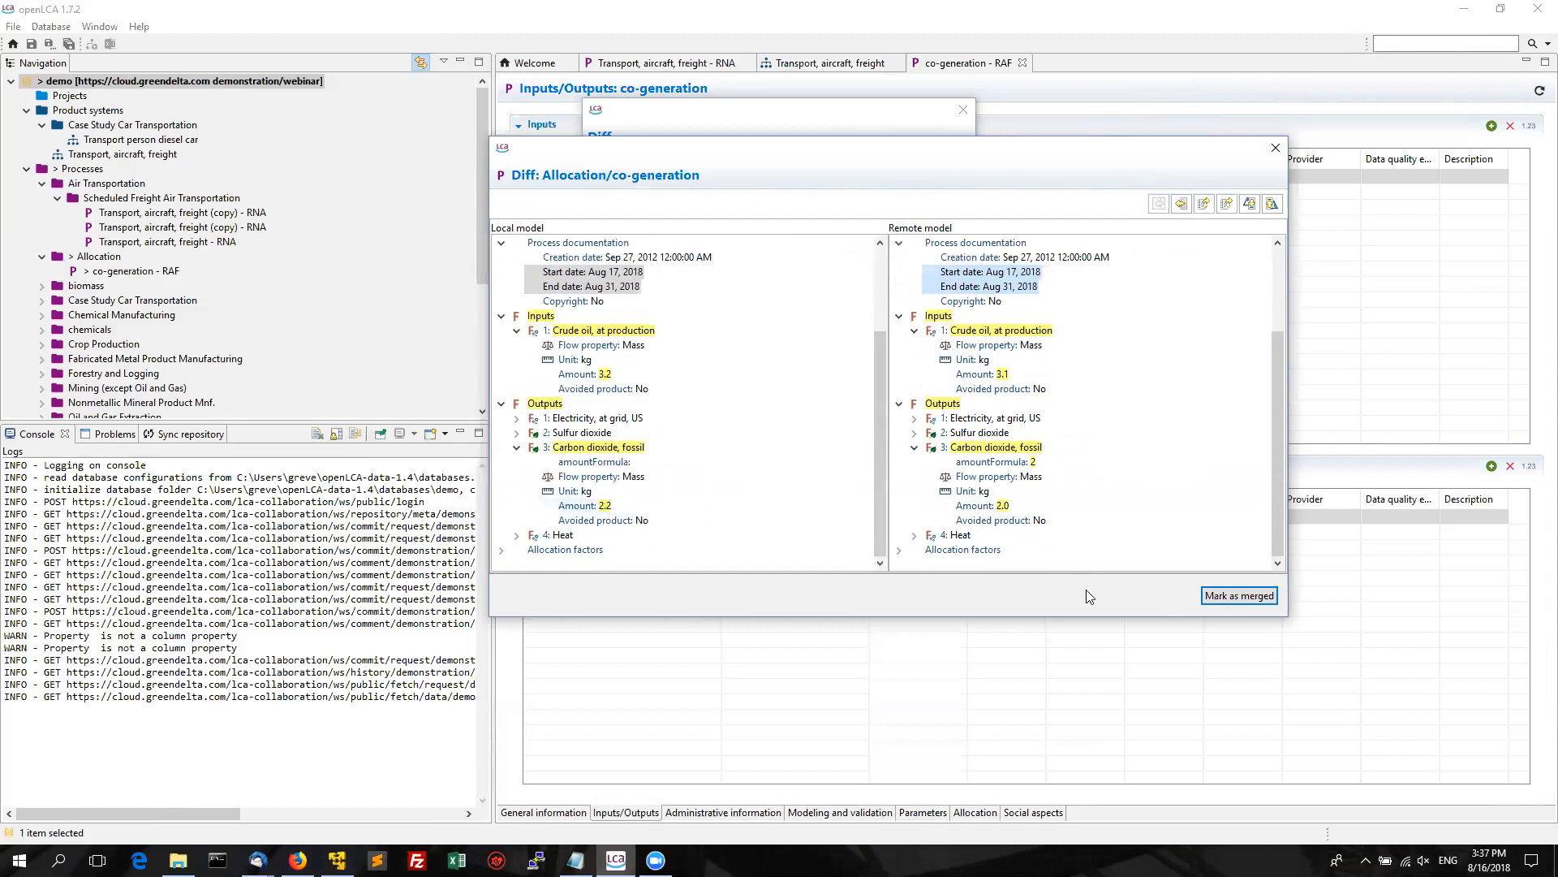
left_click(1254, 600)
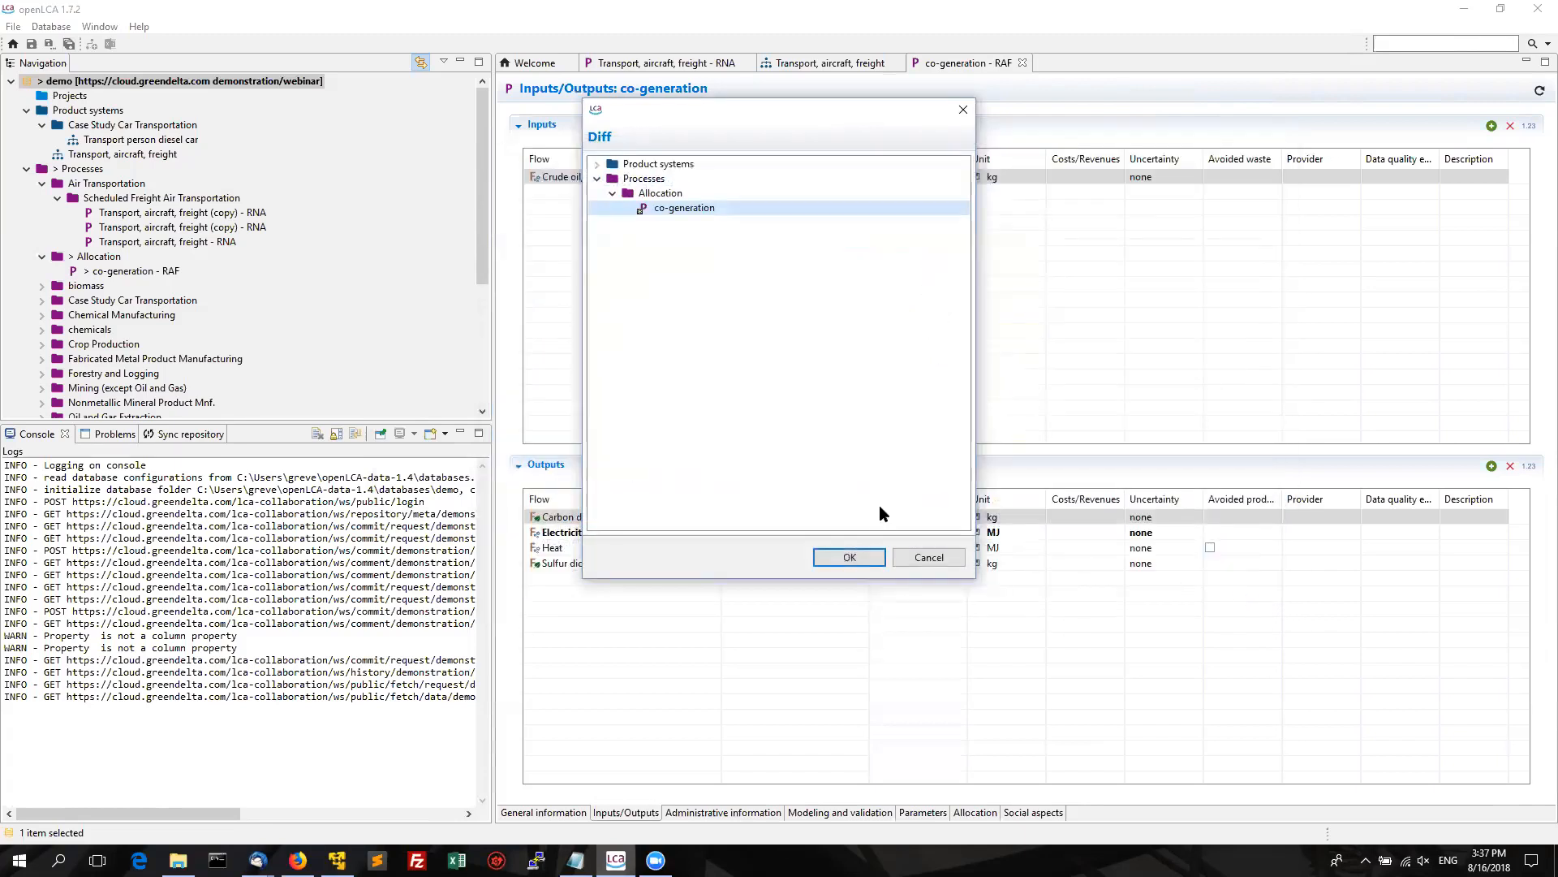
Import the merged data and select the co-generation - RAF process in Navigation.
left_click(848, 558)
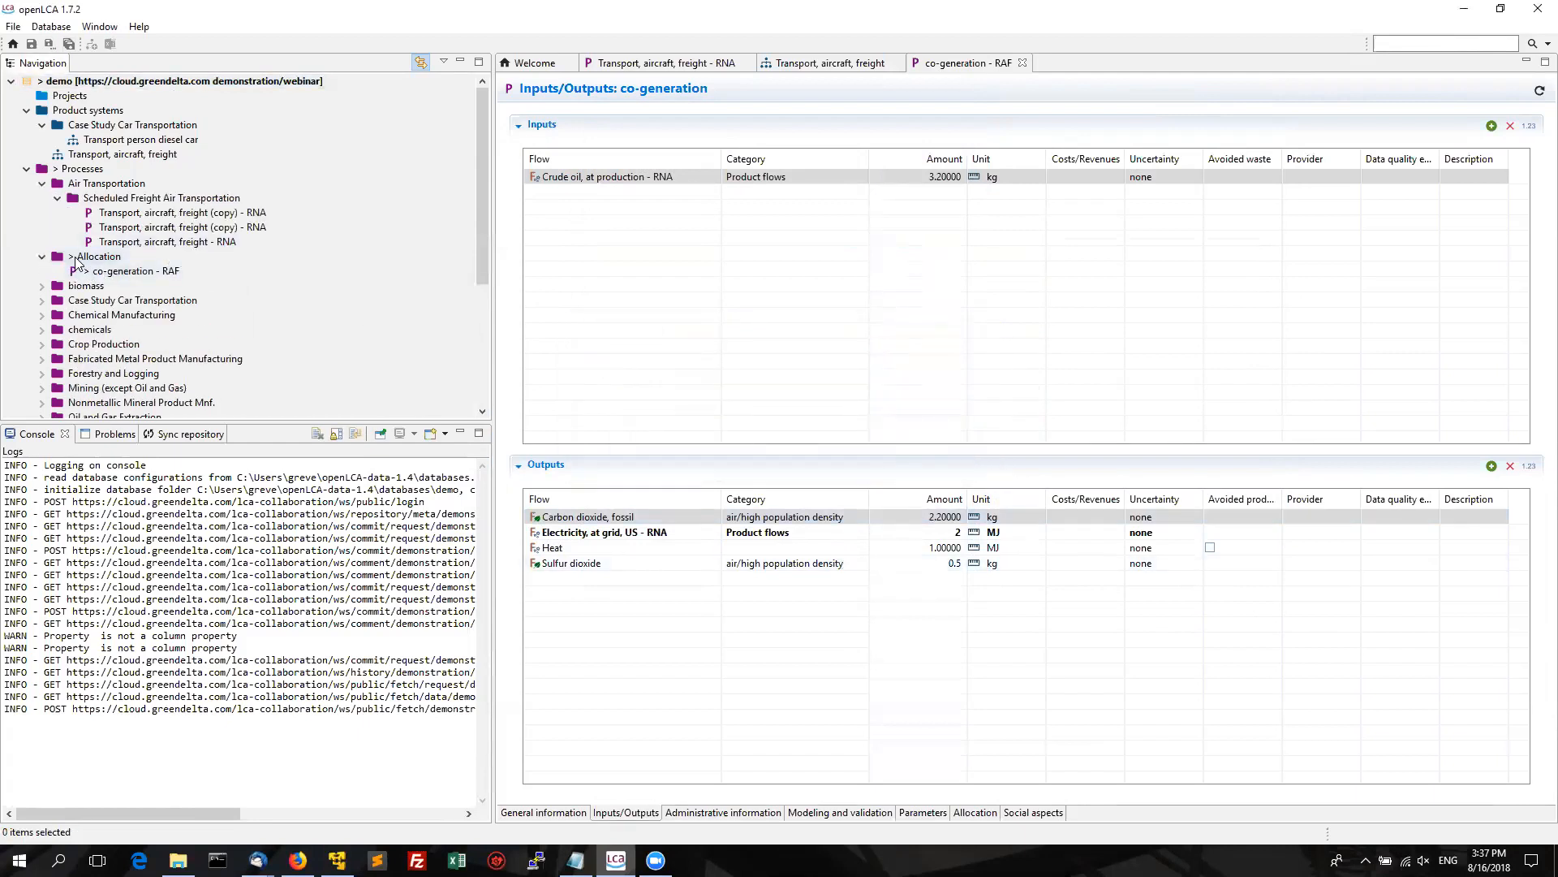
left_click(102, 277)
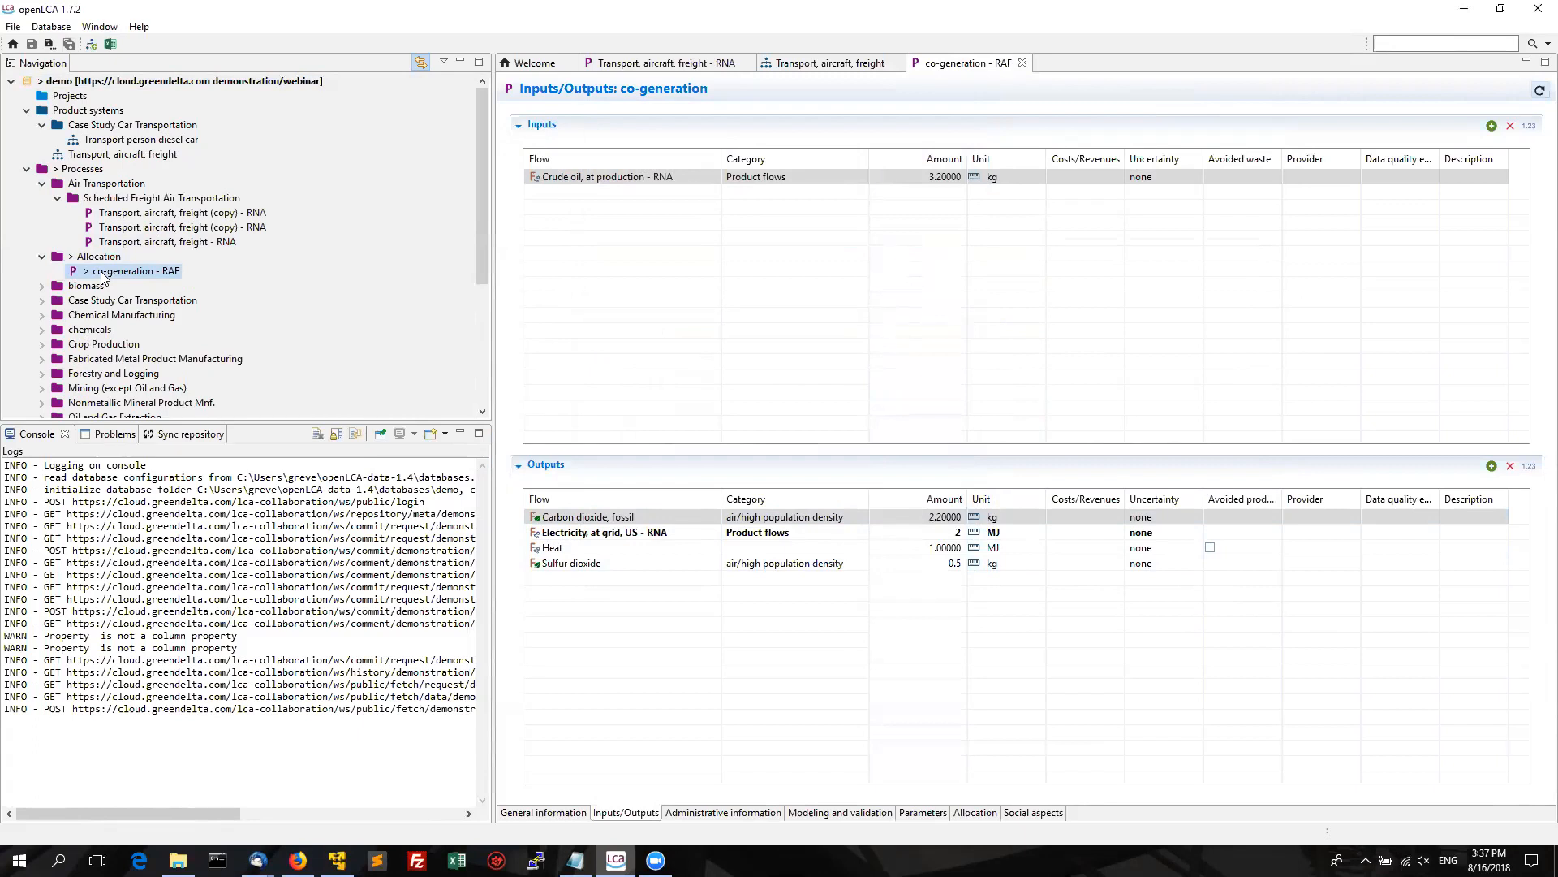
Commit the demo database with message 'Overwritten co-generation process', then briefly check the script notes.
left_click(168, 82)
mouse_move(309, 280)
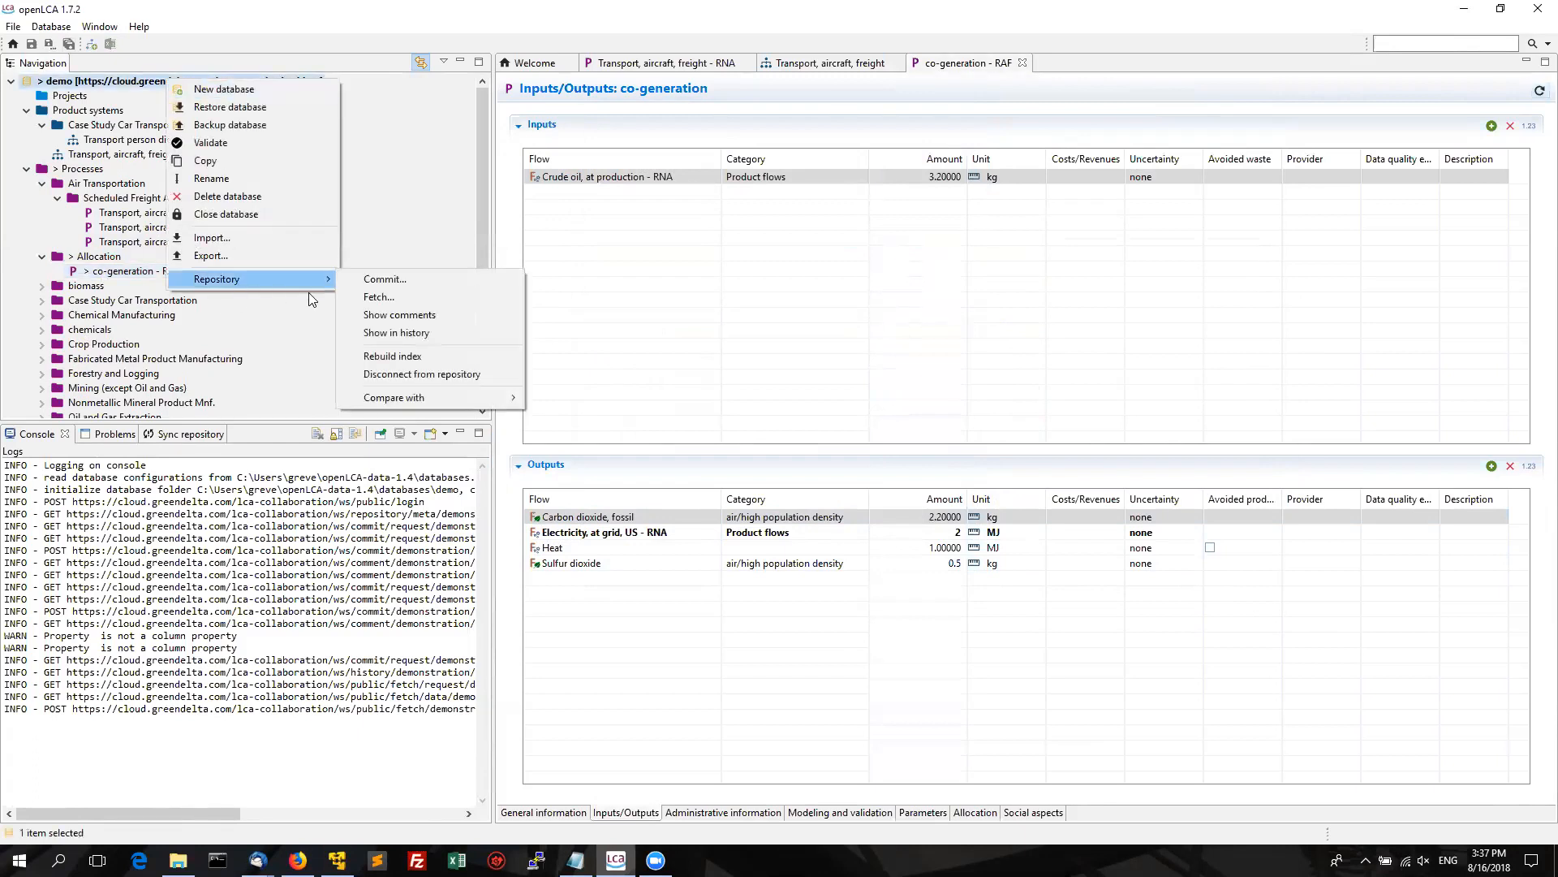
left_click(370, 280)
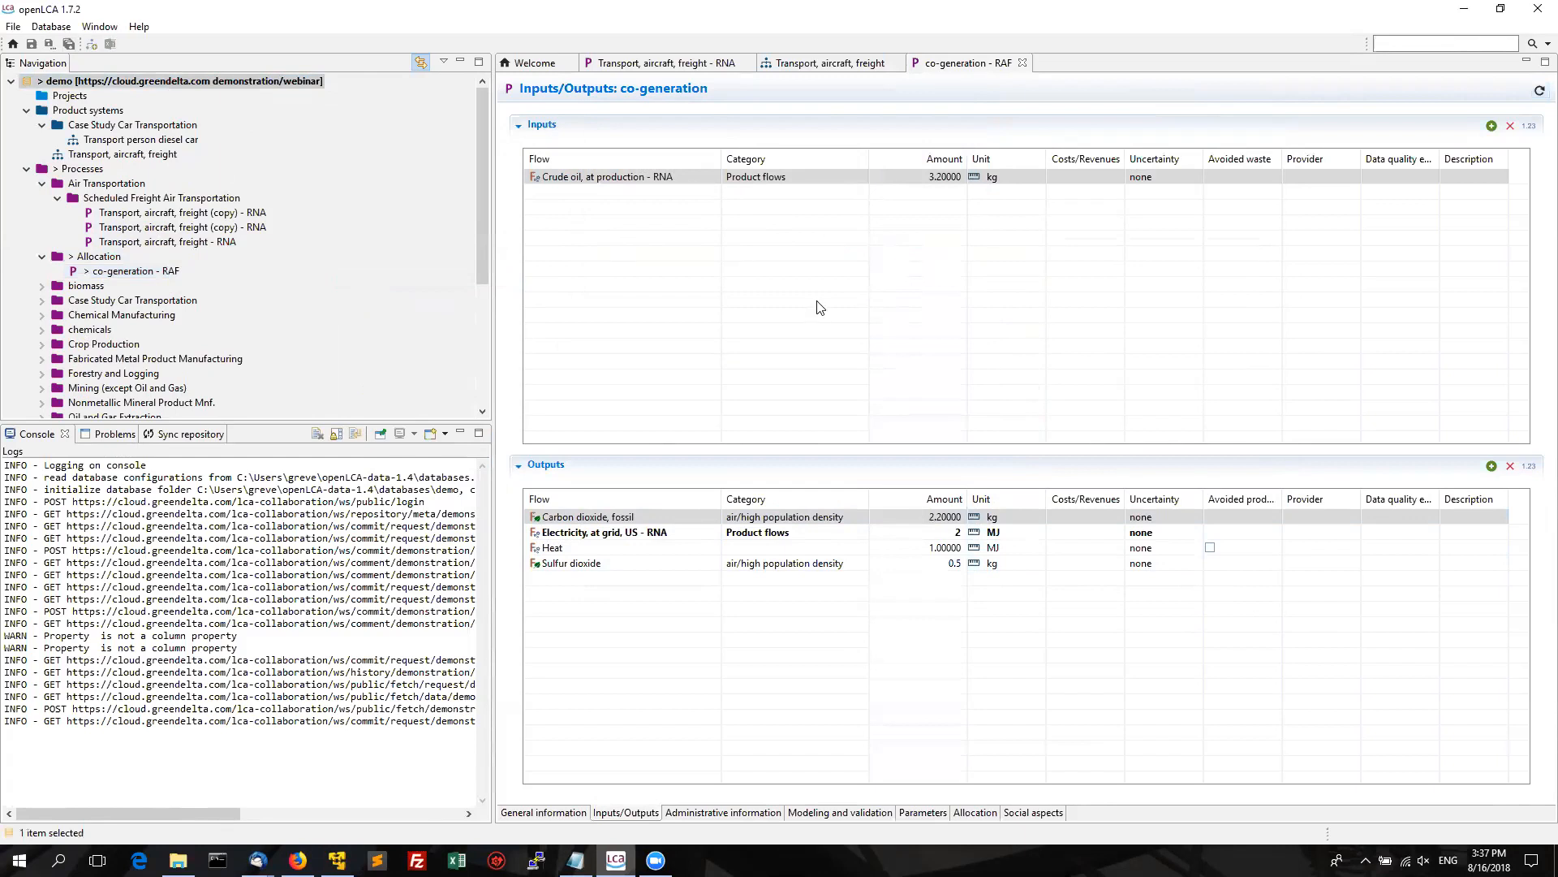
type("Ove")
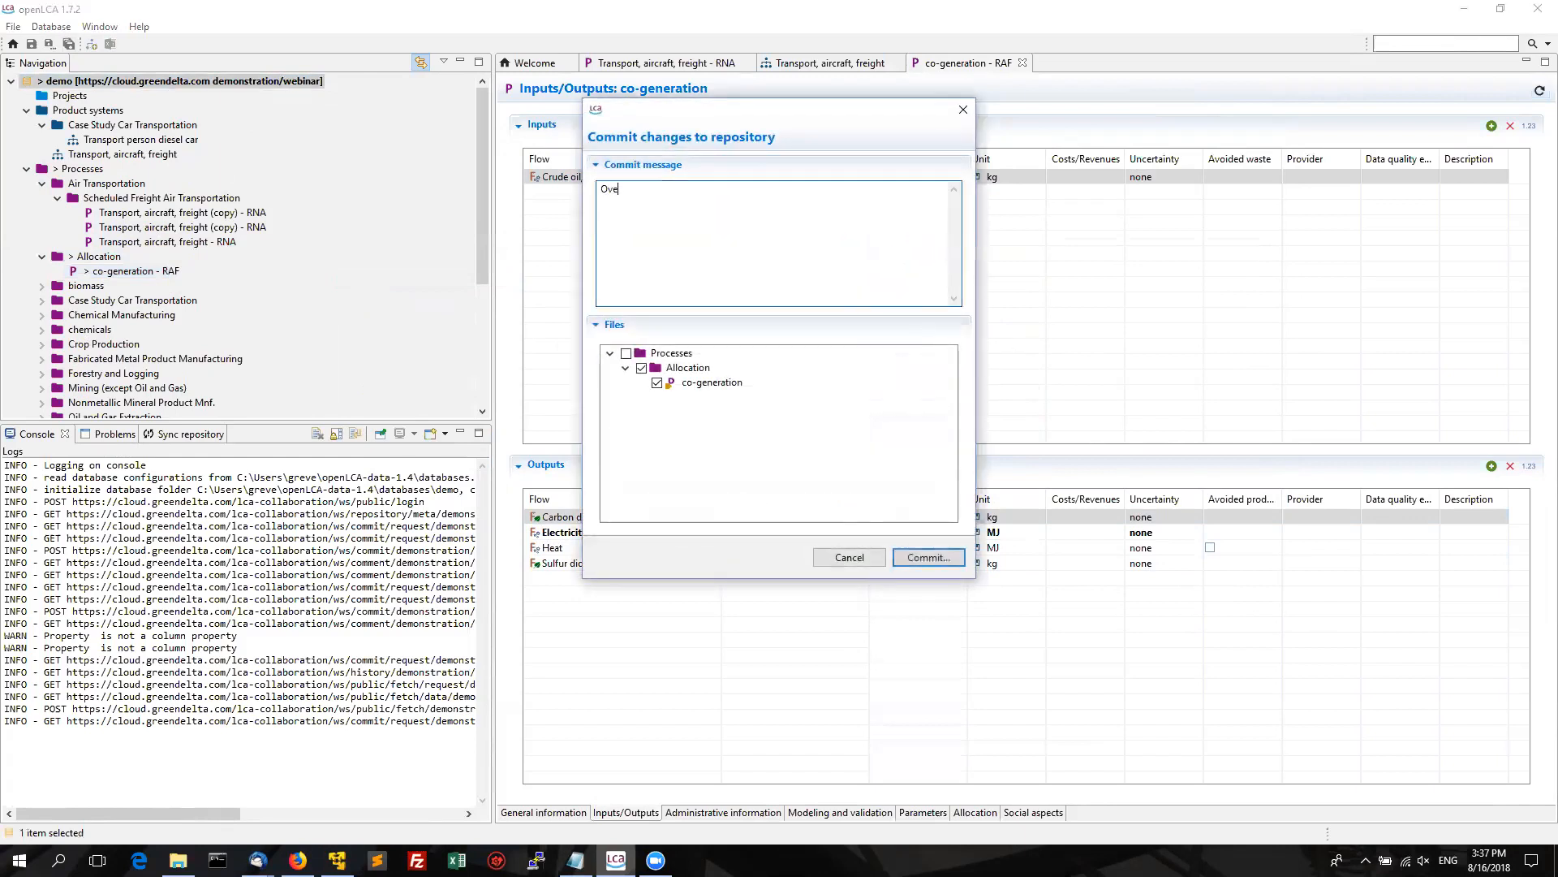
type("rwritten co-generation process")
left_click(918, 557)
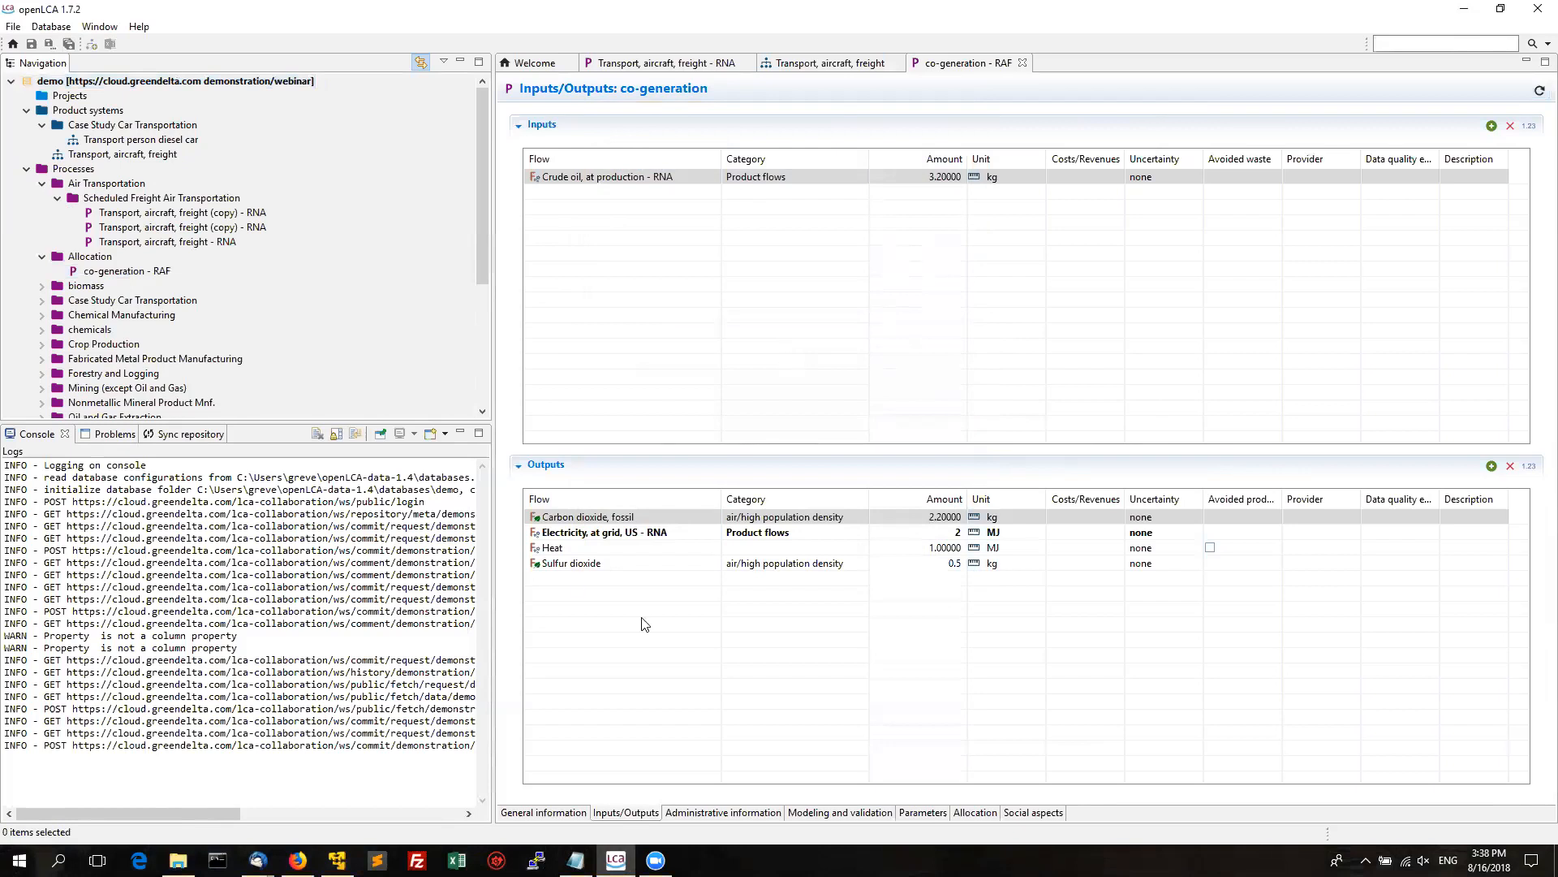
left_click(576, 860)
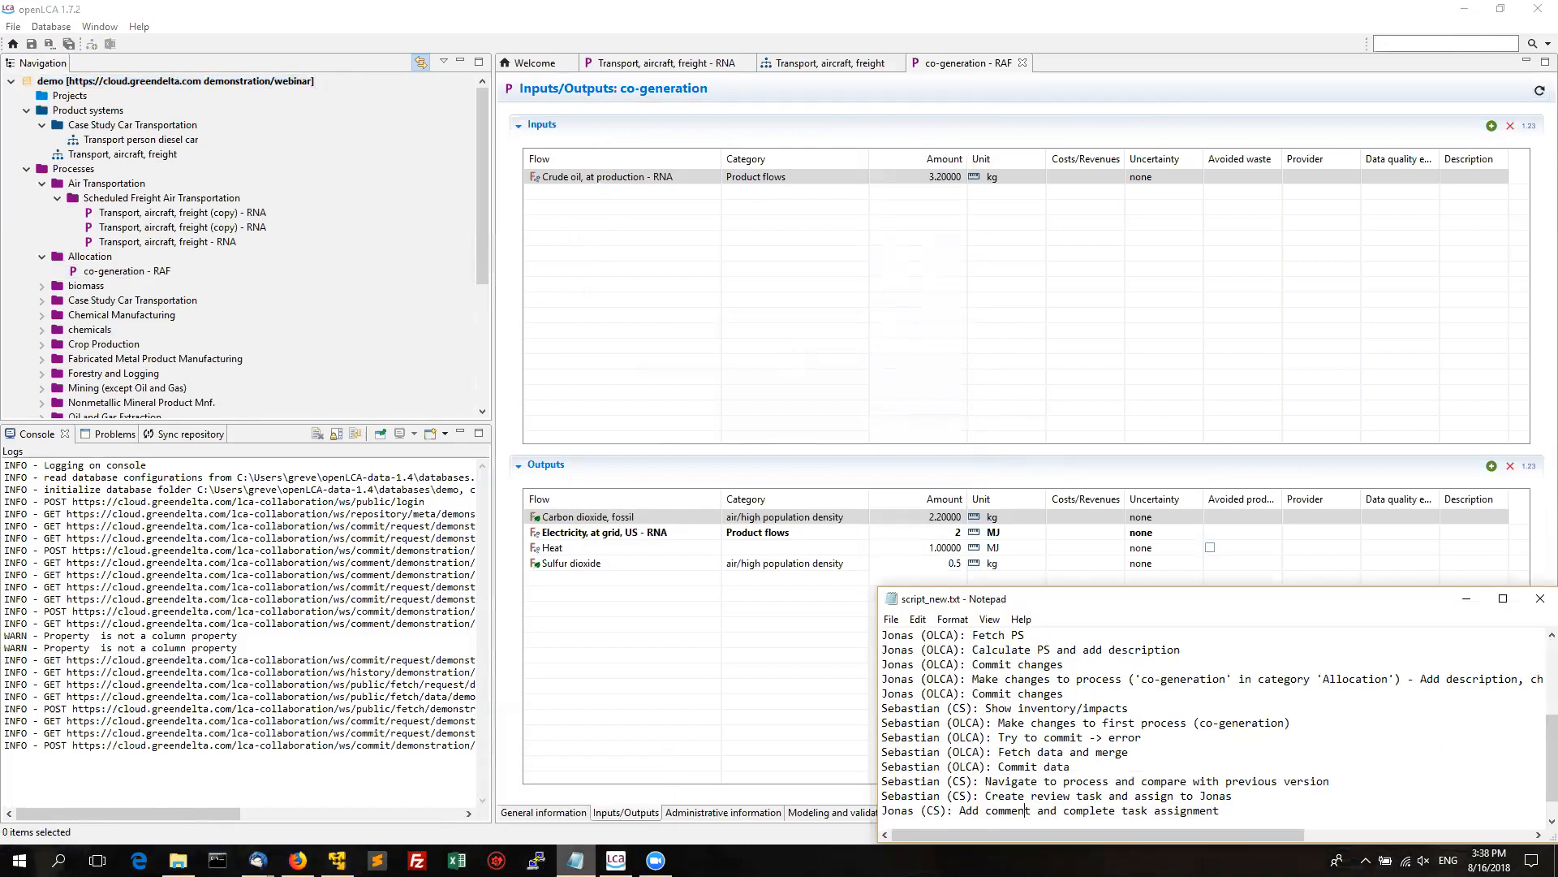
left_click(576, 860)
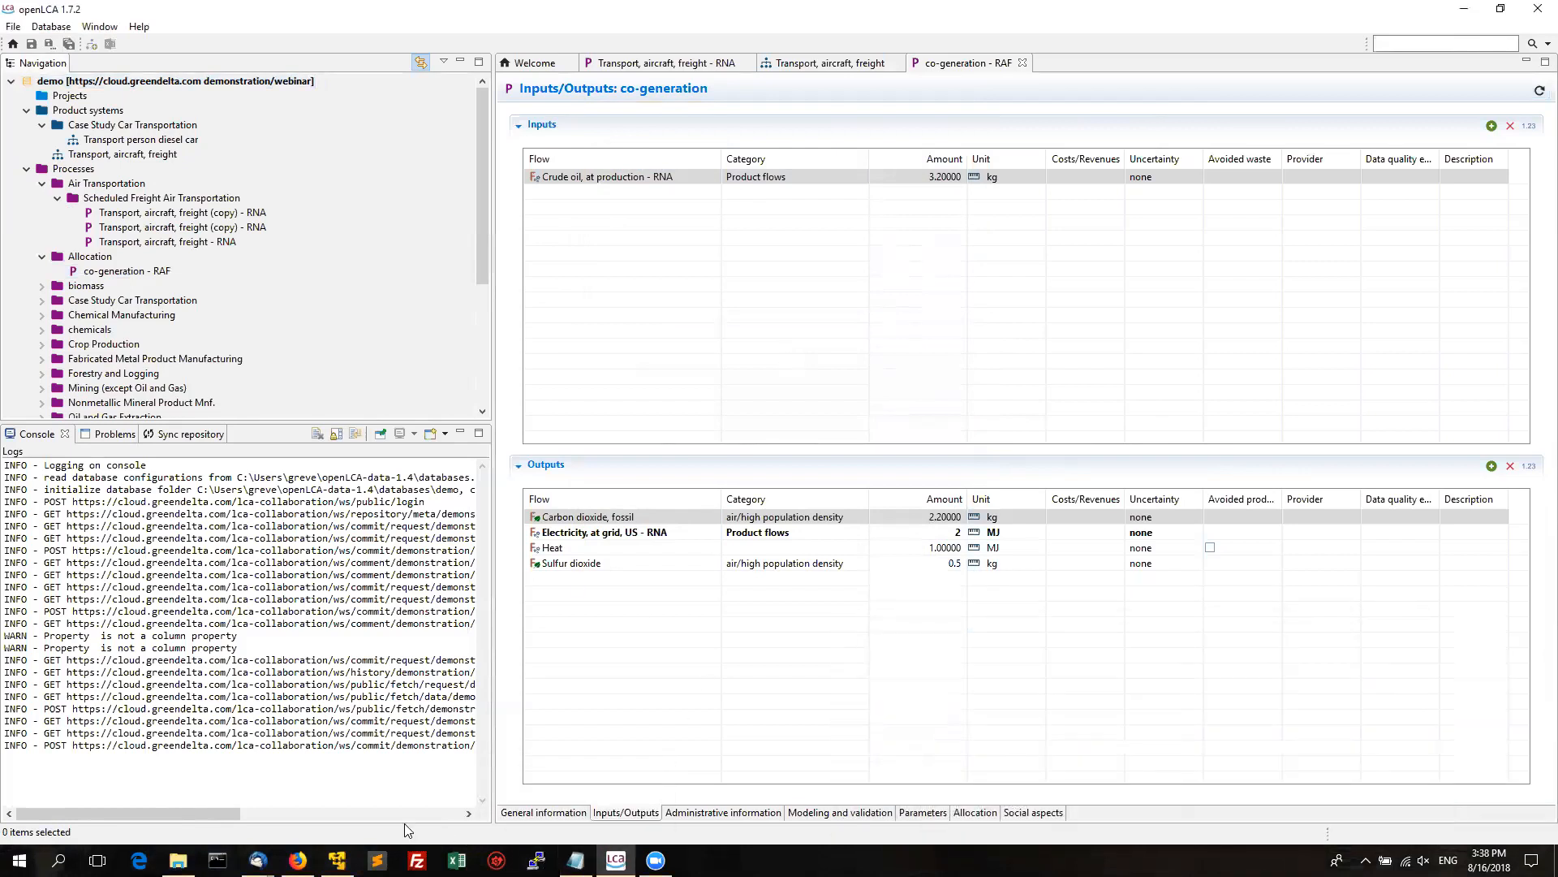
In the browser, open the repository's Processes > Allocation data sets to find co-generation.
mouse_move(298, 860)
left_click(298, 791)
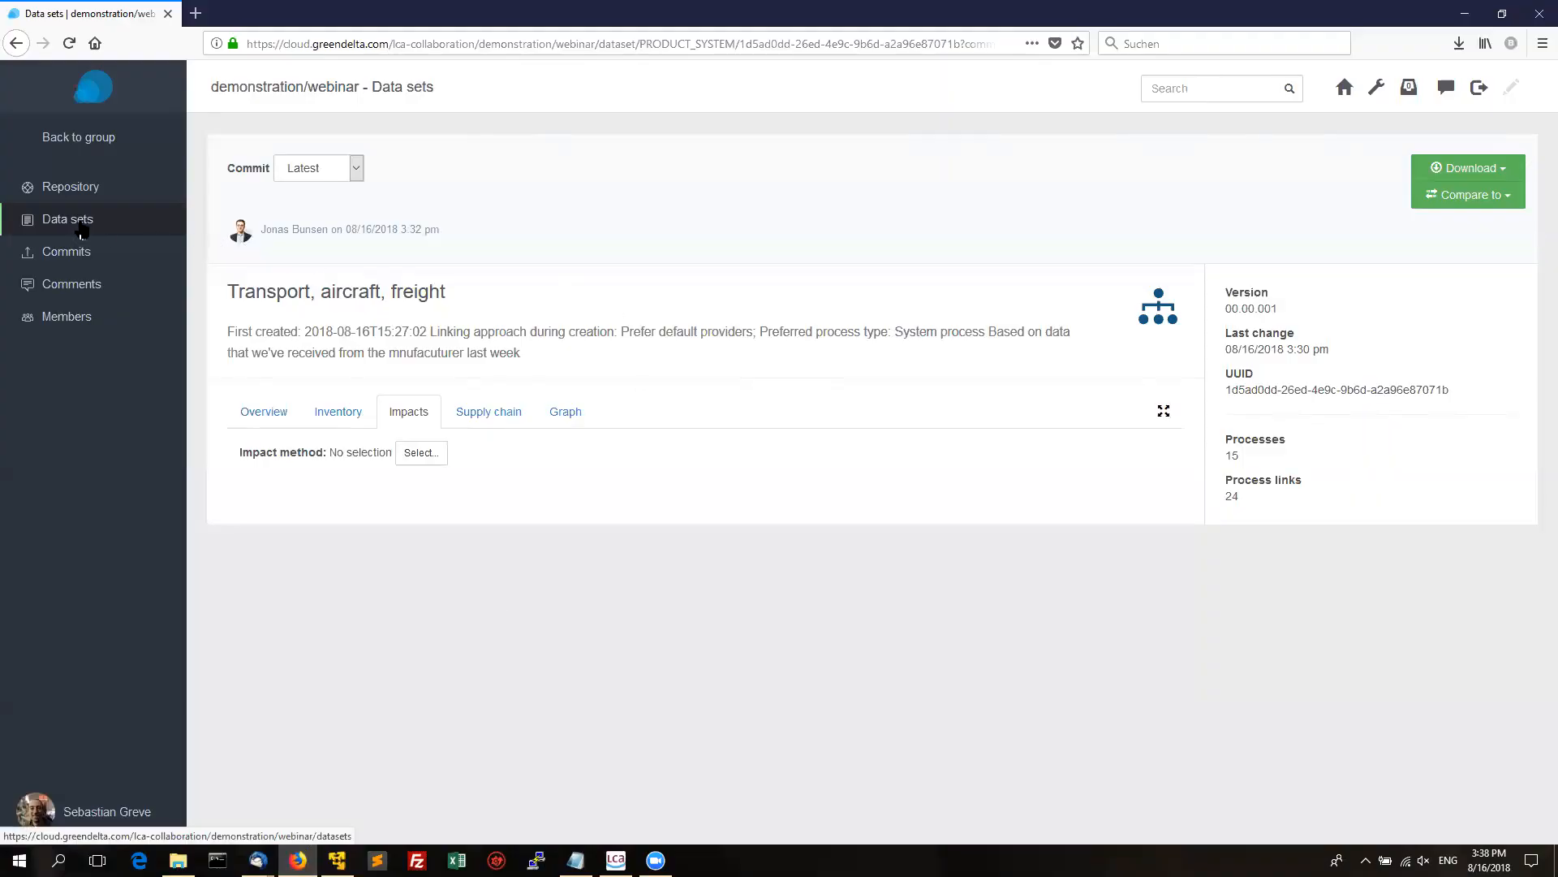
left_click(84, 225)
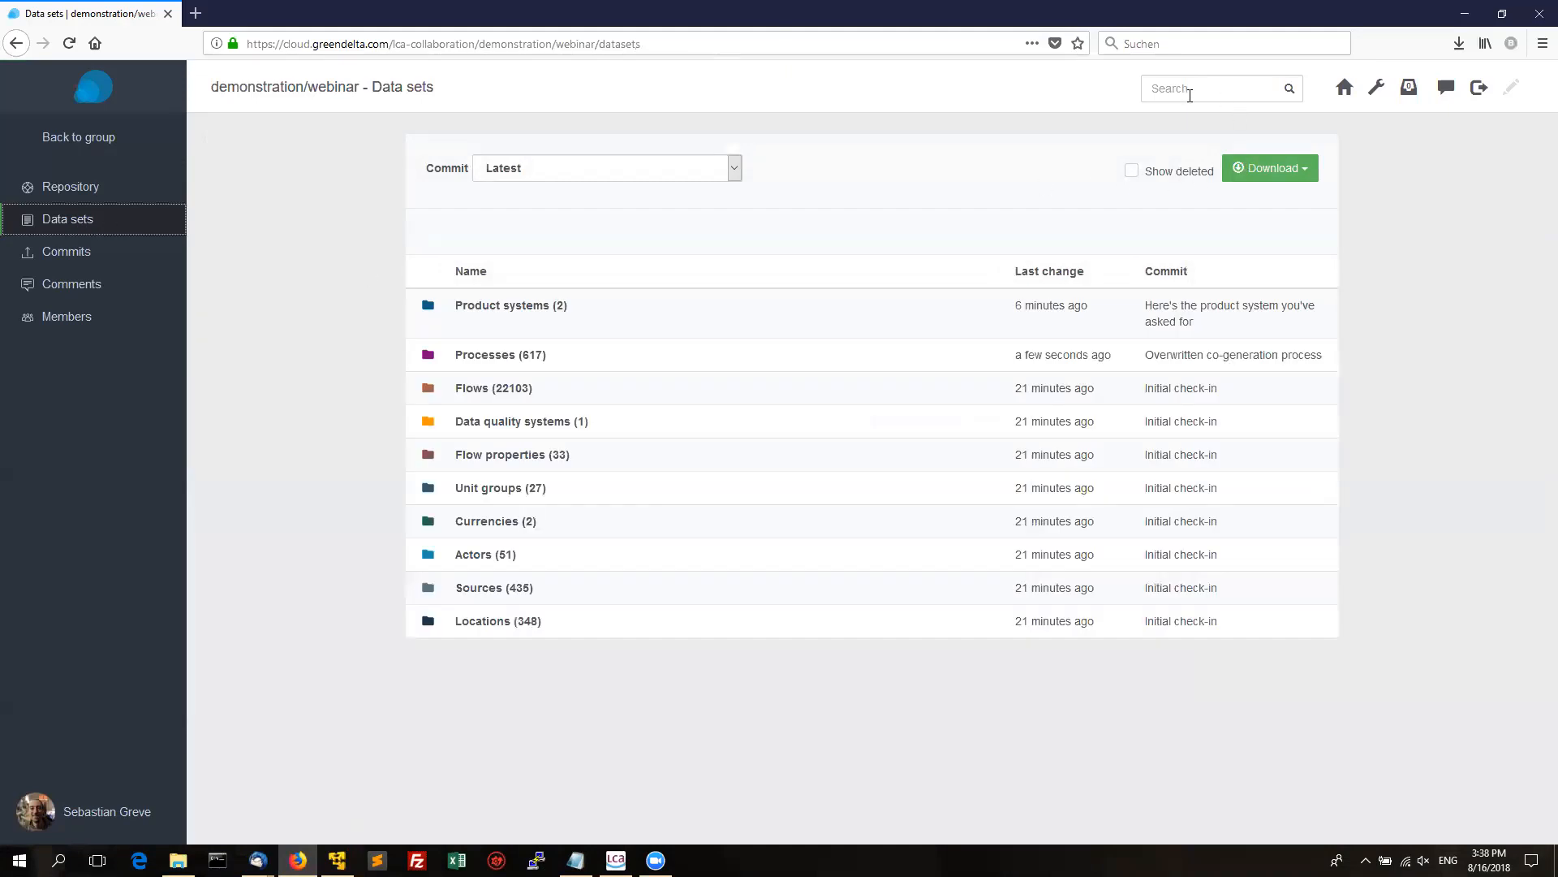
left_click(522, 357)
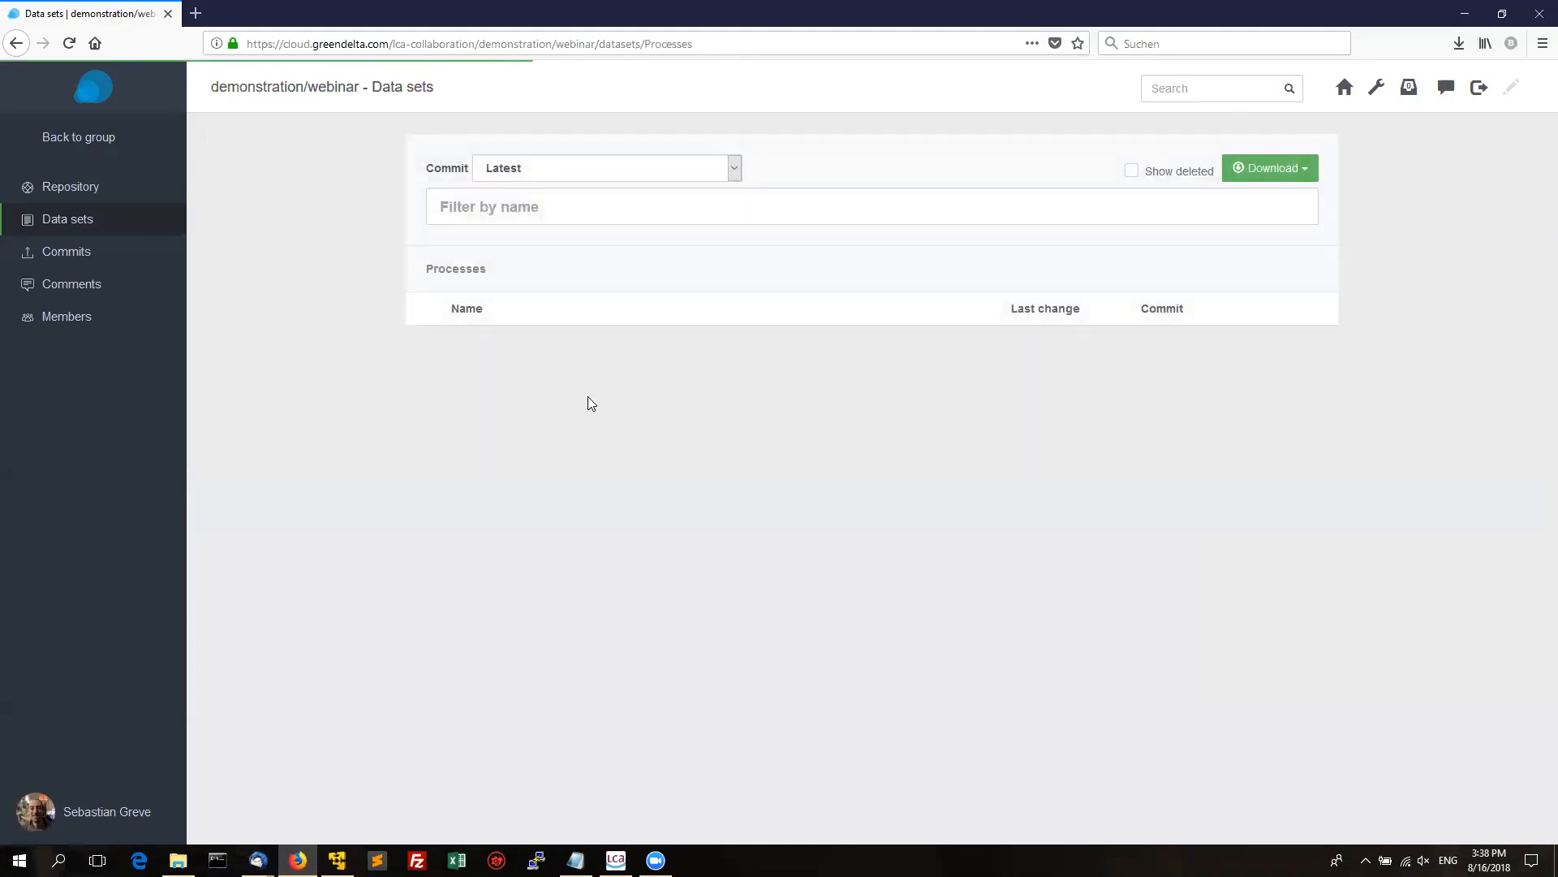
left_click(468, 411)
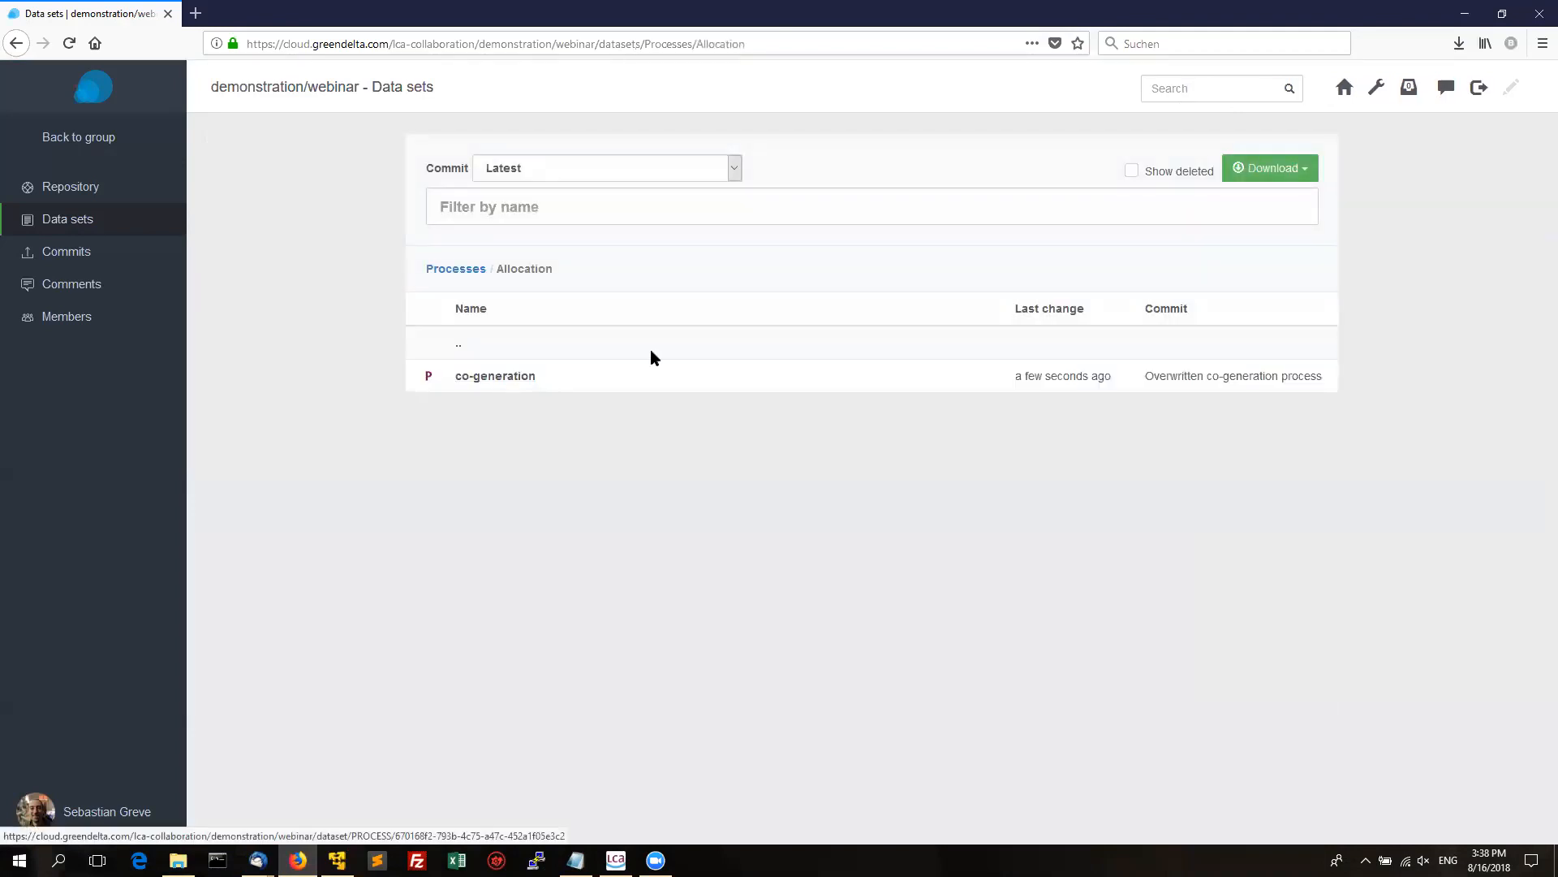
Search the server for 'co-generation', filter to the demonstration group, and open the newest result.
left_click(1177, 91)
type("c")
key("BackSpace")
key("BackSpace")
type("co-generation")
key("Return")
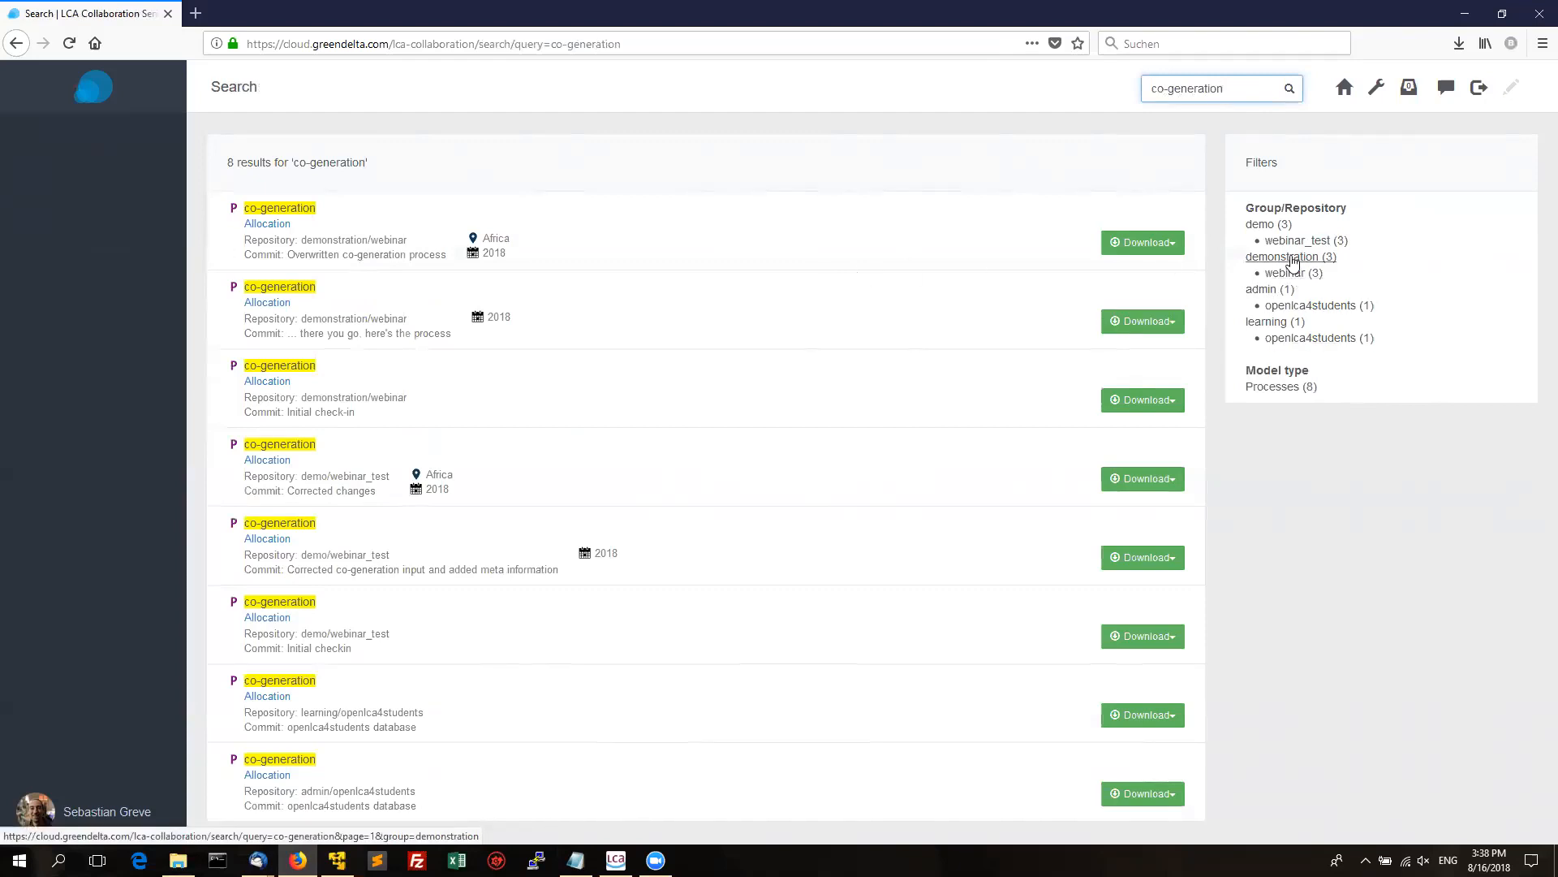
left_click(1291, 258)
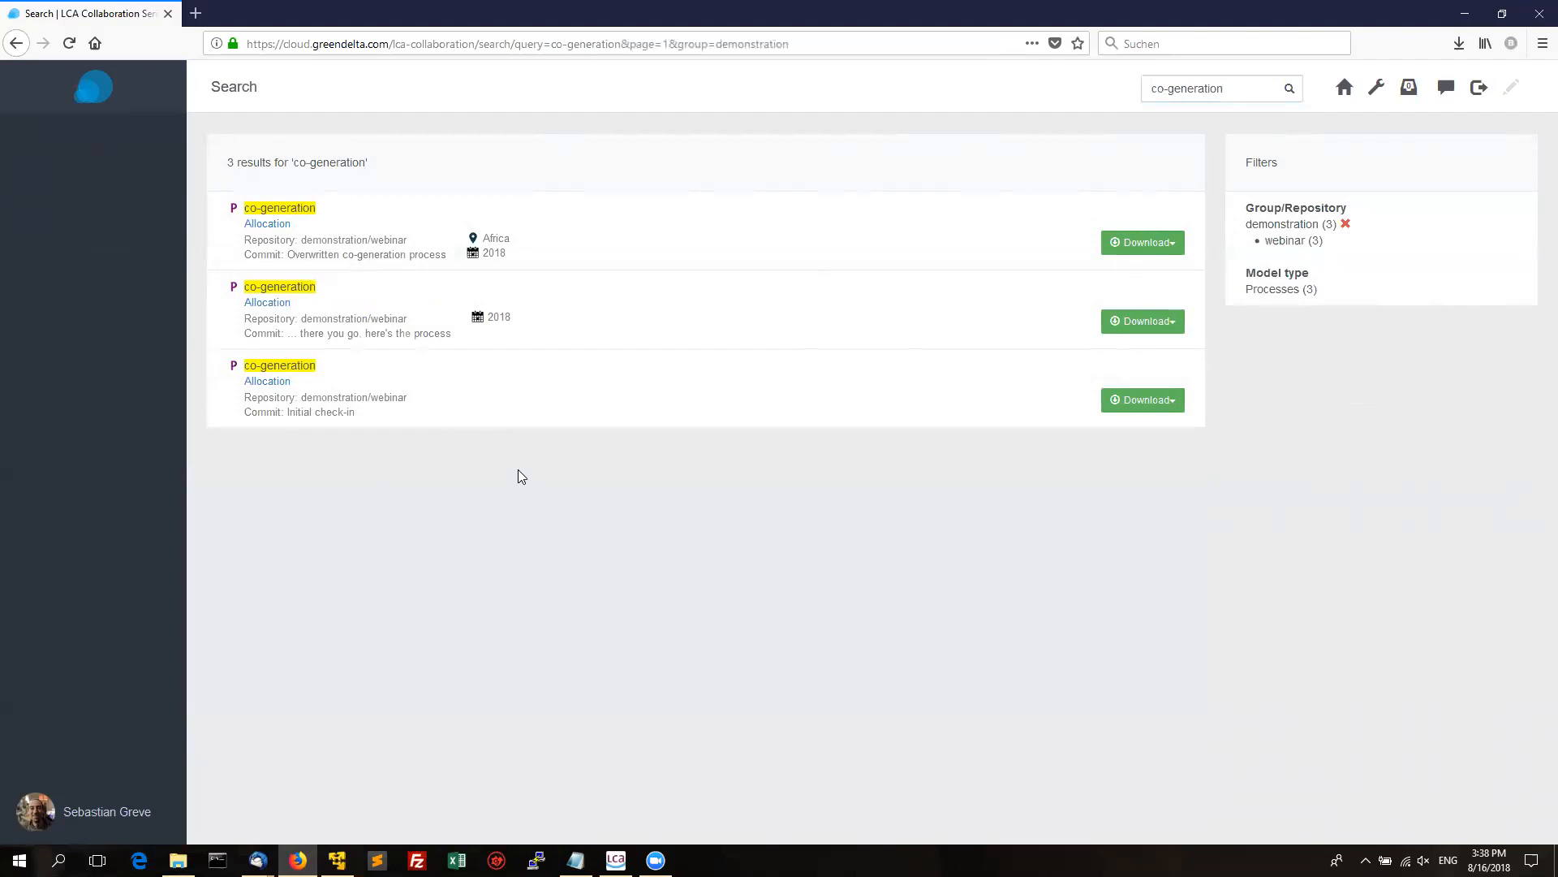
left_click(270, 210)
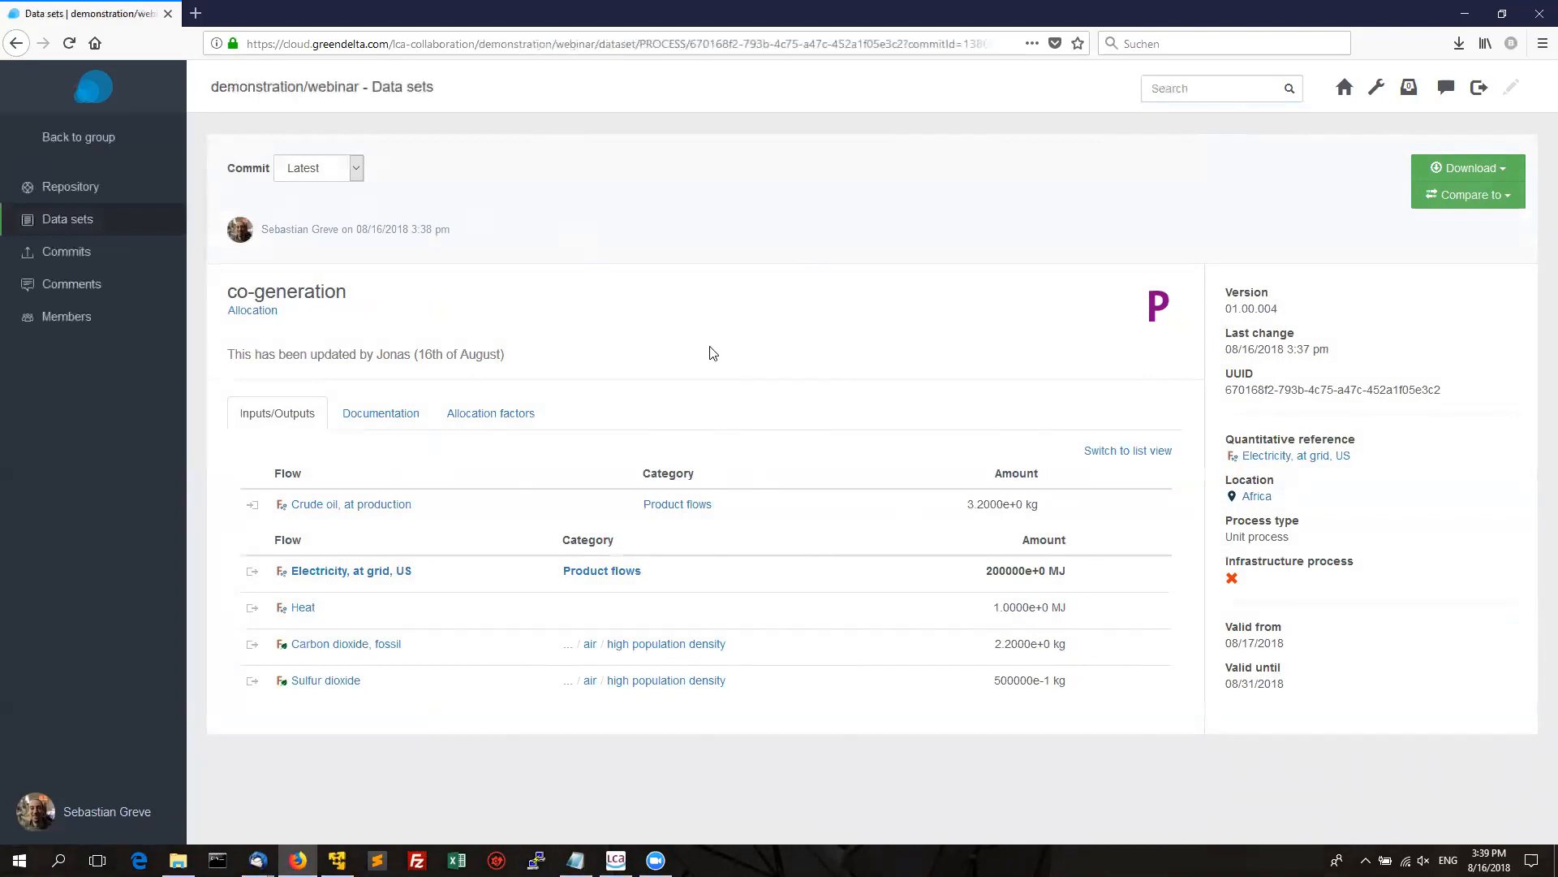
Compare the co-generation process with its previous version.
left_click_drag(273, 355, 397, 357)
left_click(598, 361)
left_click(1467, 205)
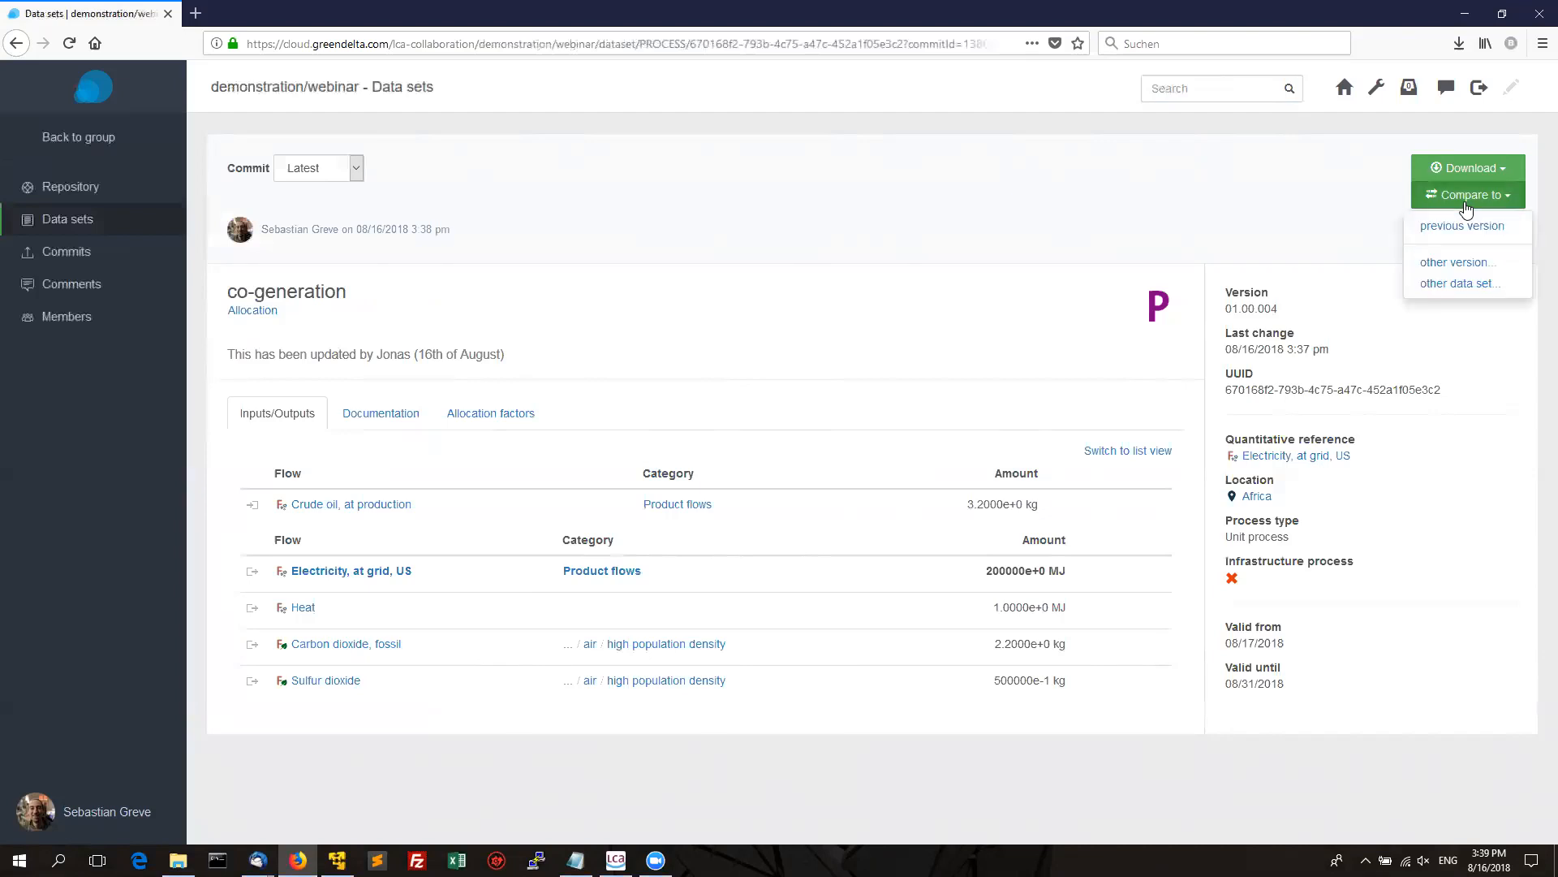
left_click(1435, 237)
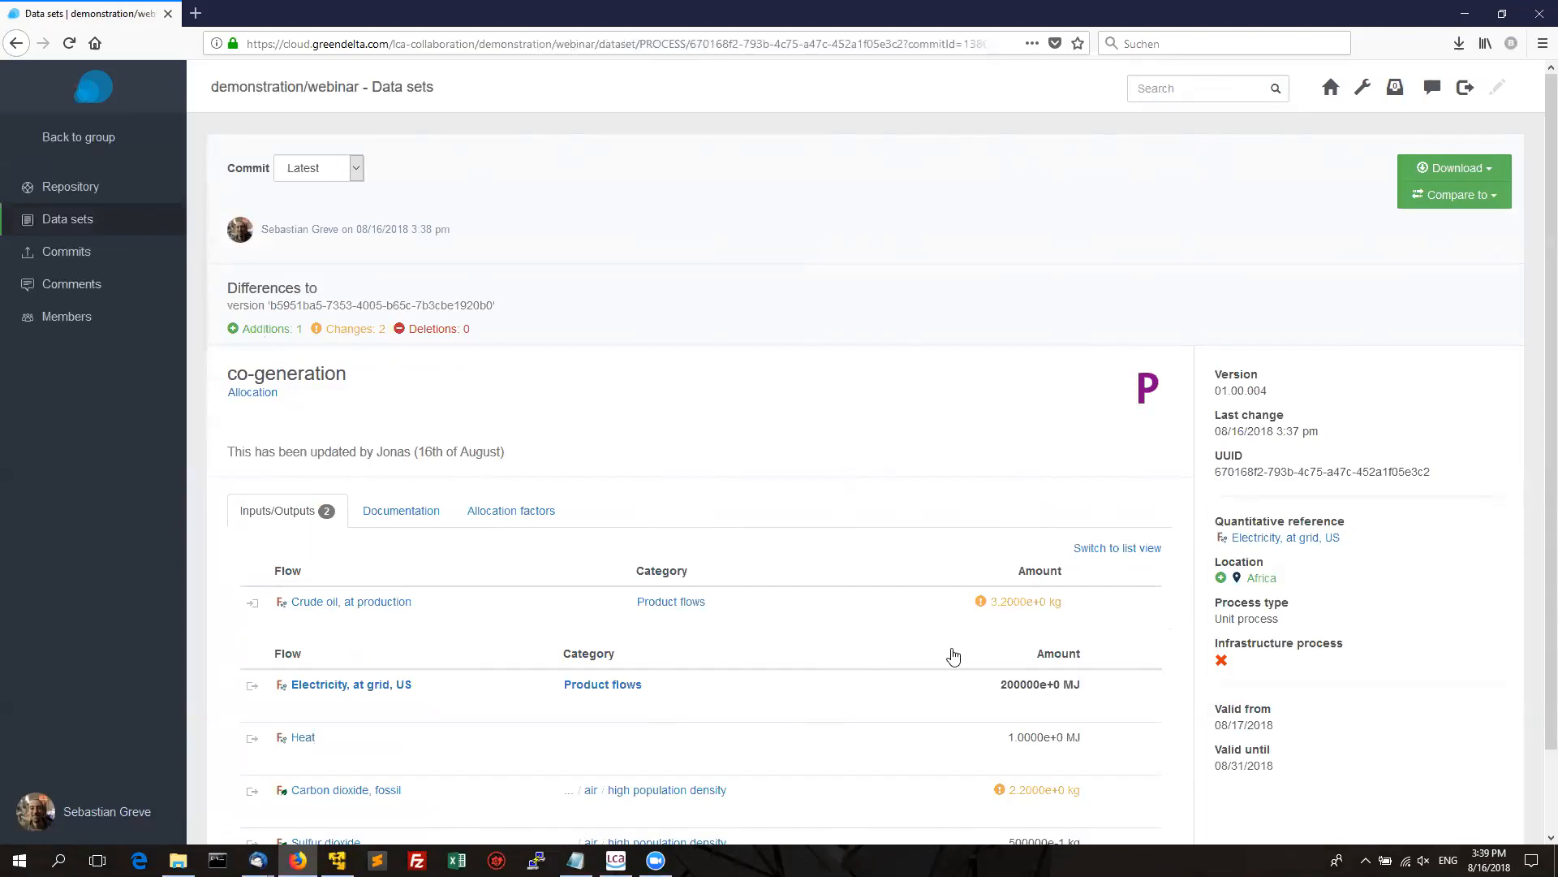
mouse_move(1010, 617)
mouse_move(1037, 794)
Compare the process against the Initial check-in version: 4 additions, 2 changes, 0 deletions.
left_click(1422, 202)
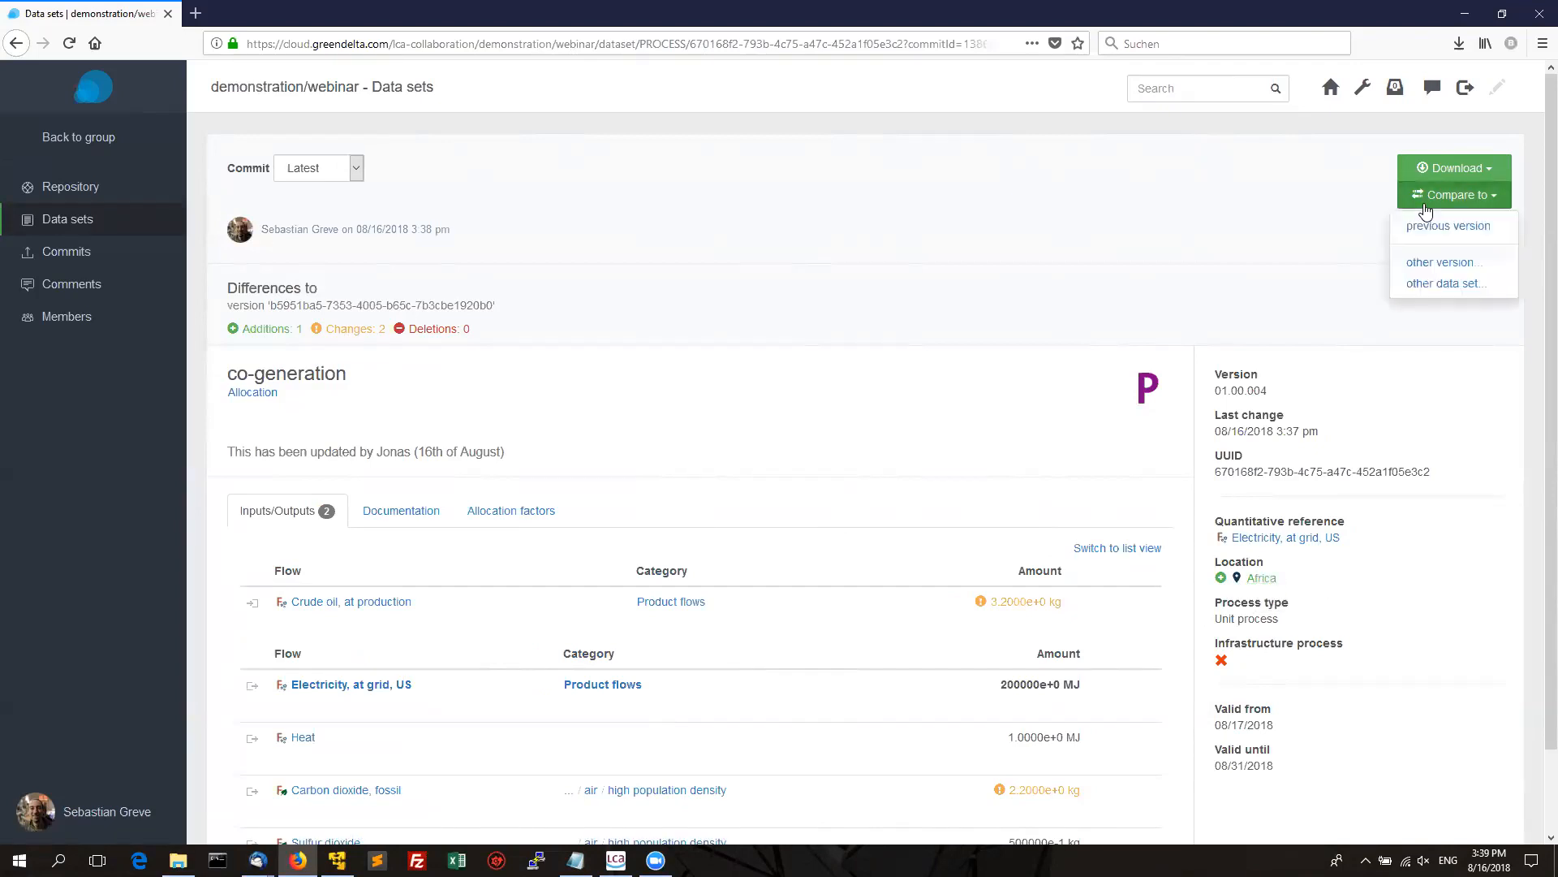
left_click(1428, 262)
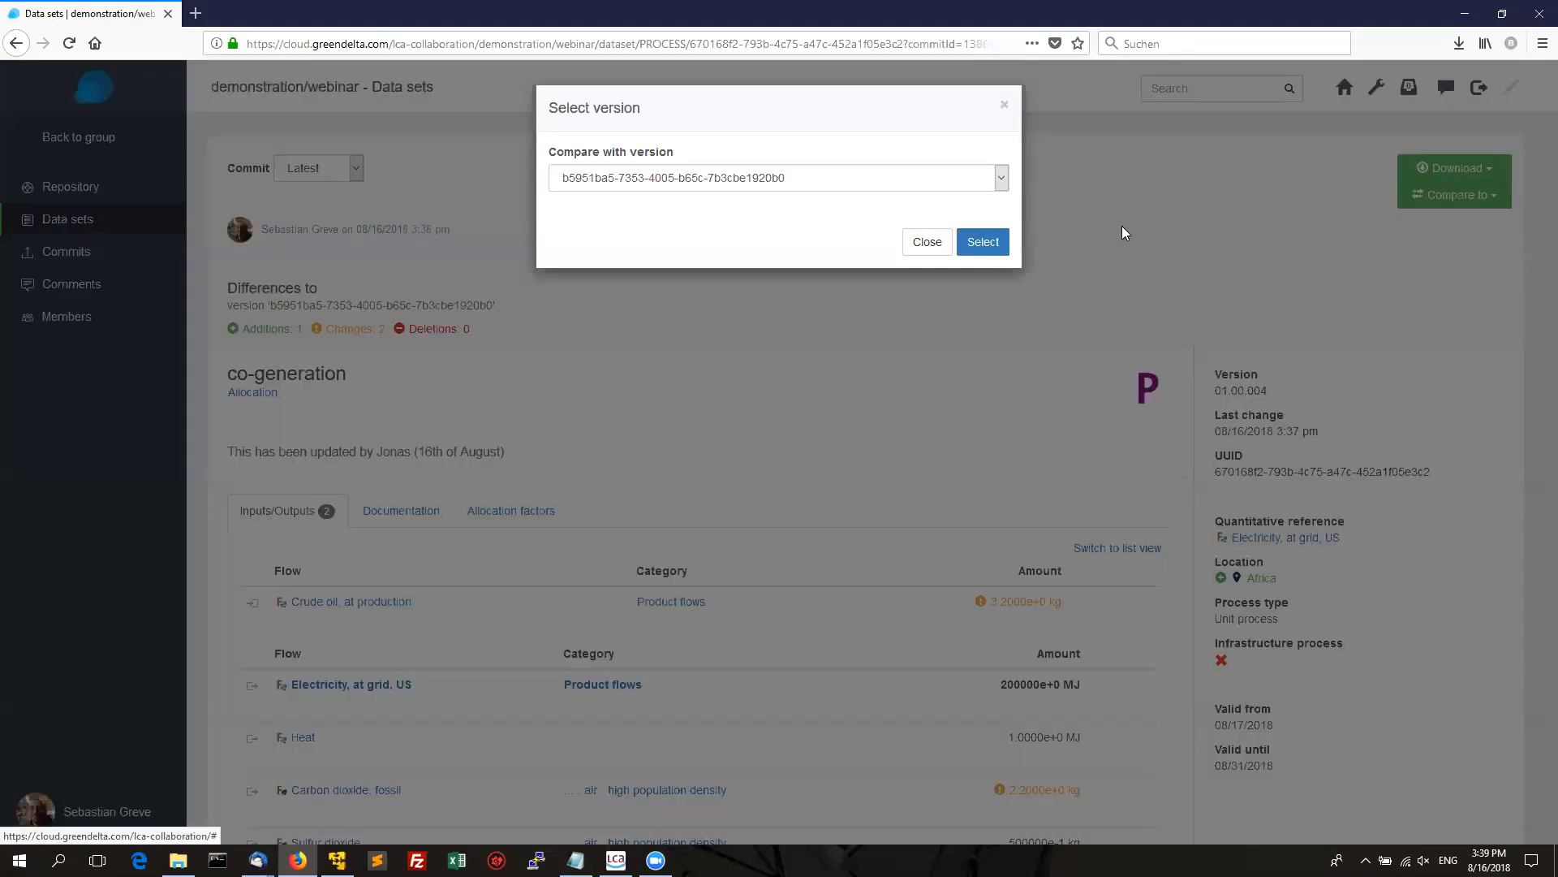
left_click(923, 180)
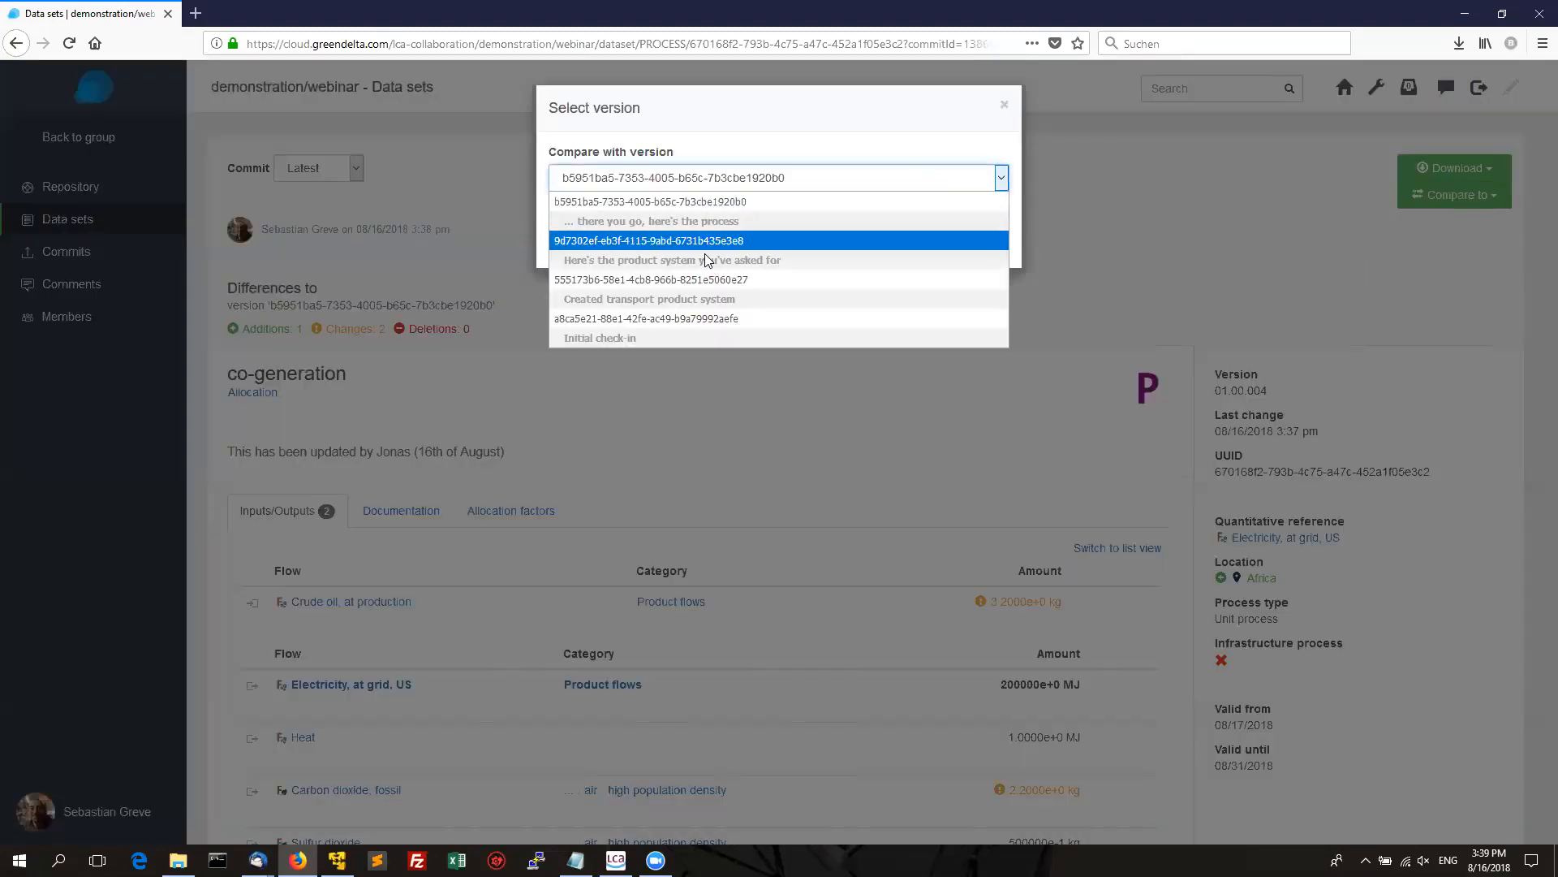
left_click(682, 318)
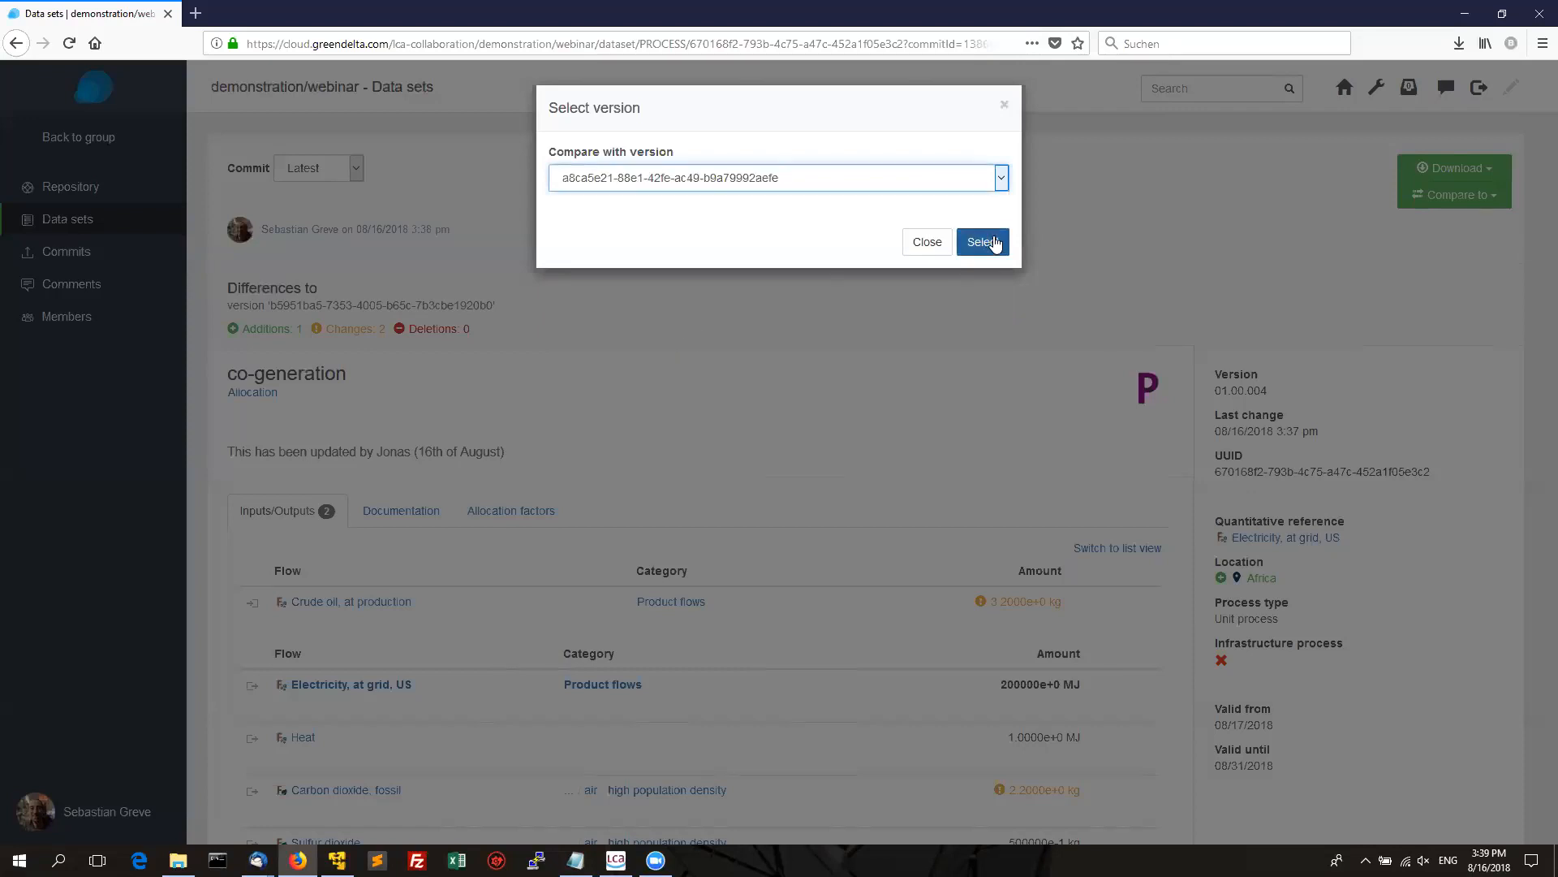
left_click(996, 244)
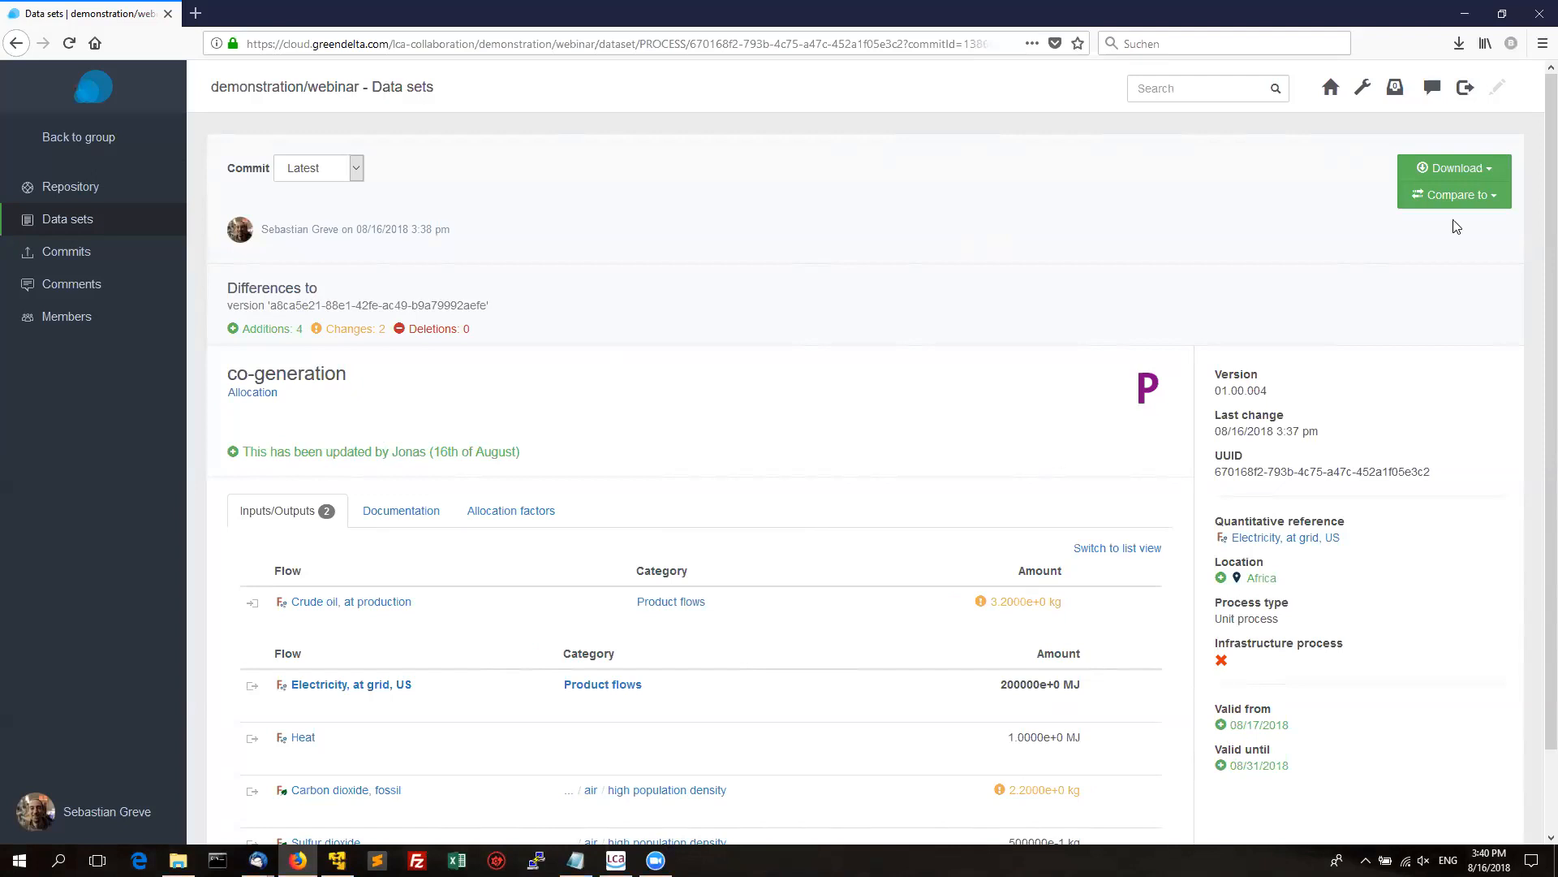
left_click(1481, 171)
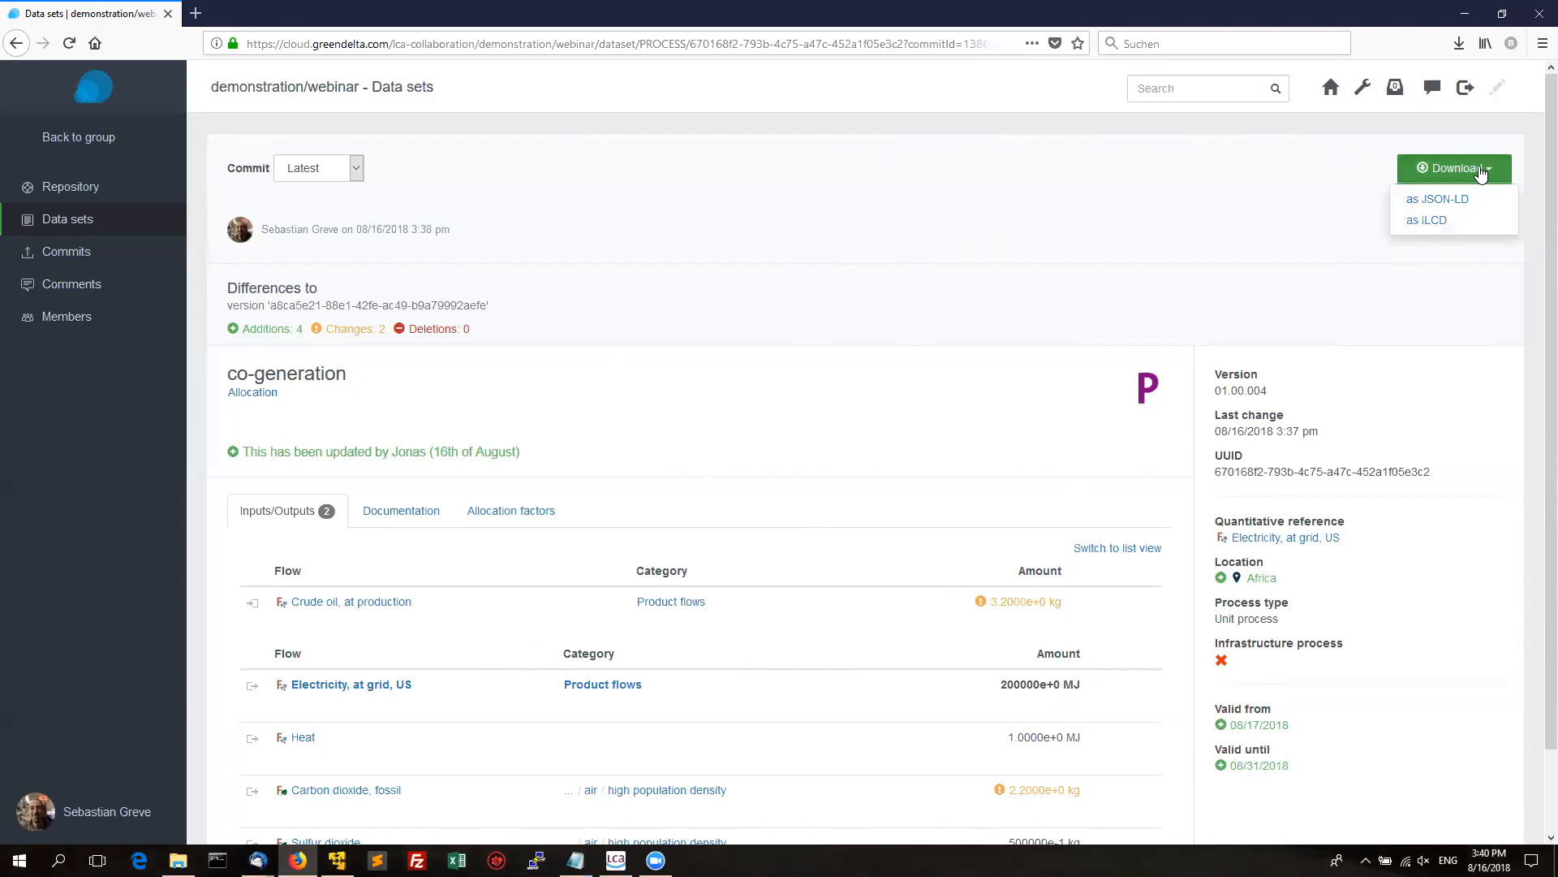
Download the process as a JSON-LD zip, browse its unit_groups folder in WinRAR, then close it.
left_click(1432, 198)
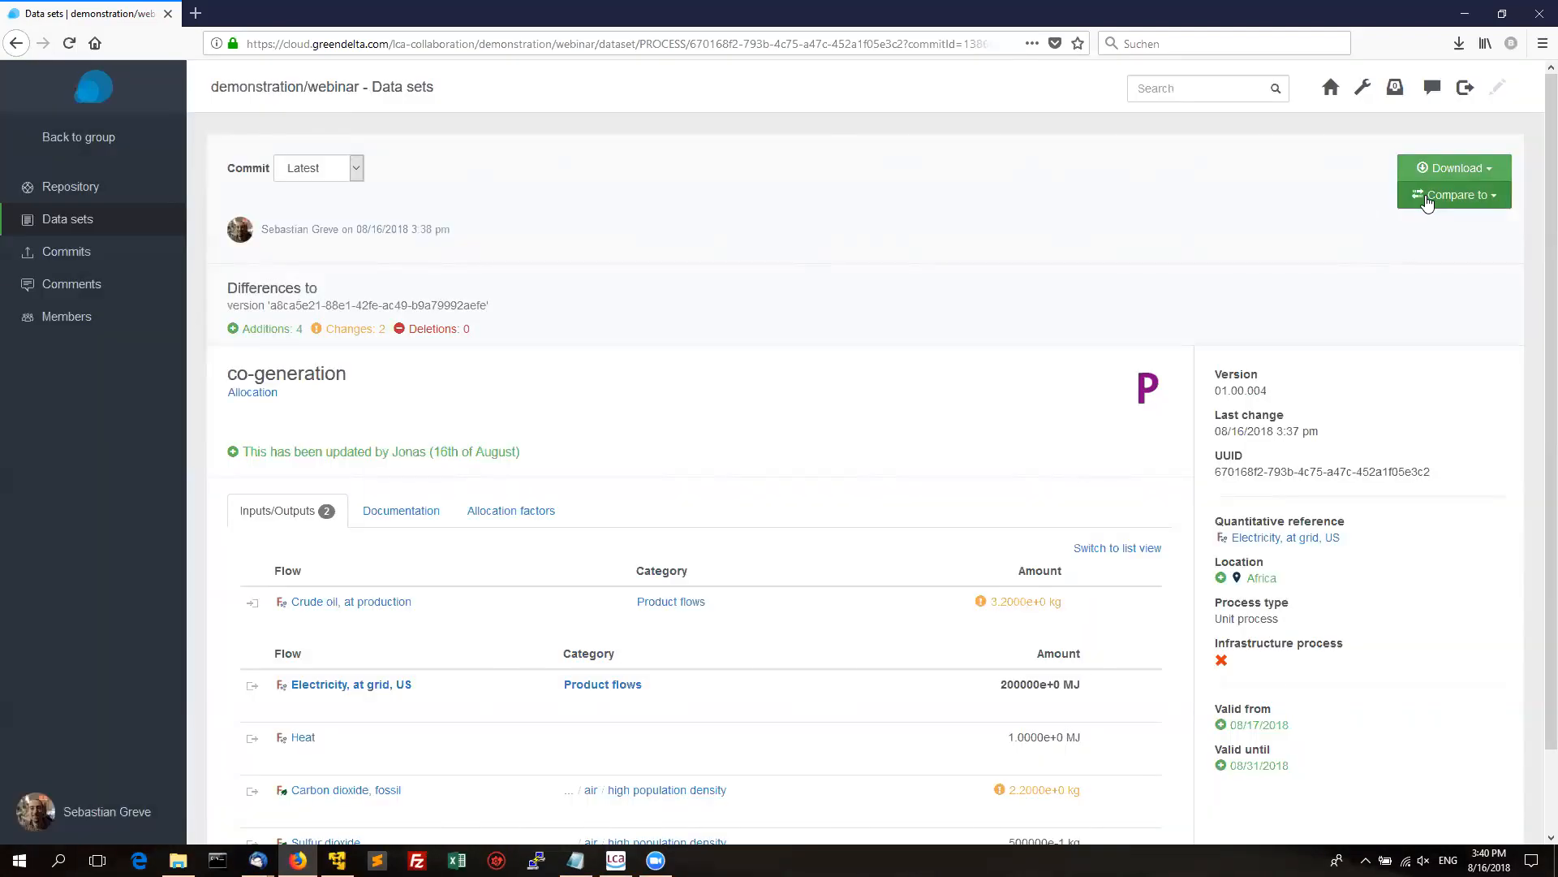
left_click(237, 528)
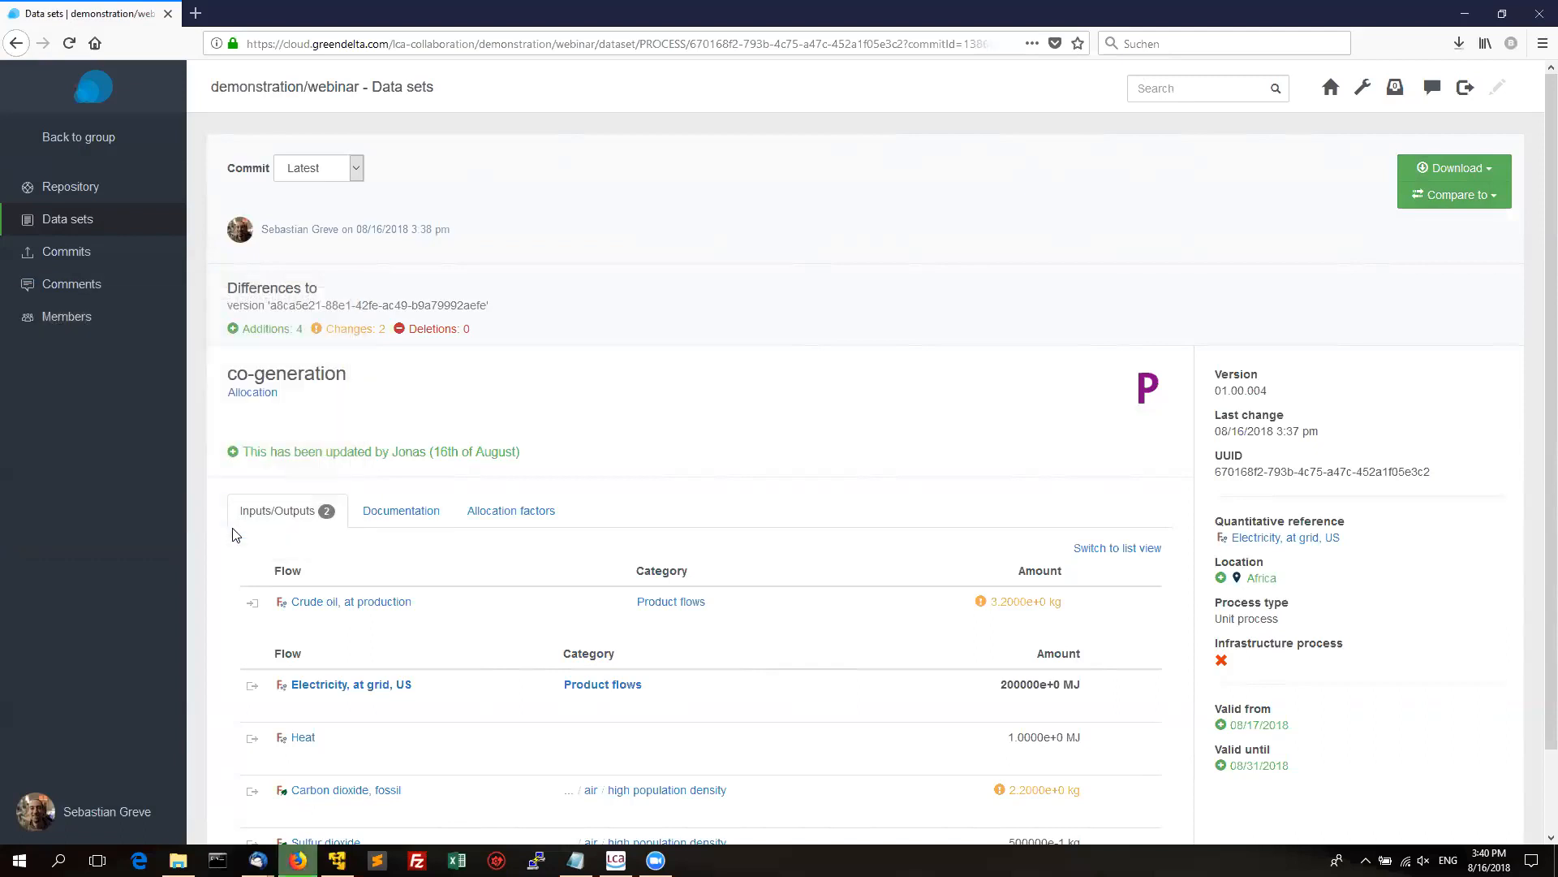
left_click(1459, 43)
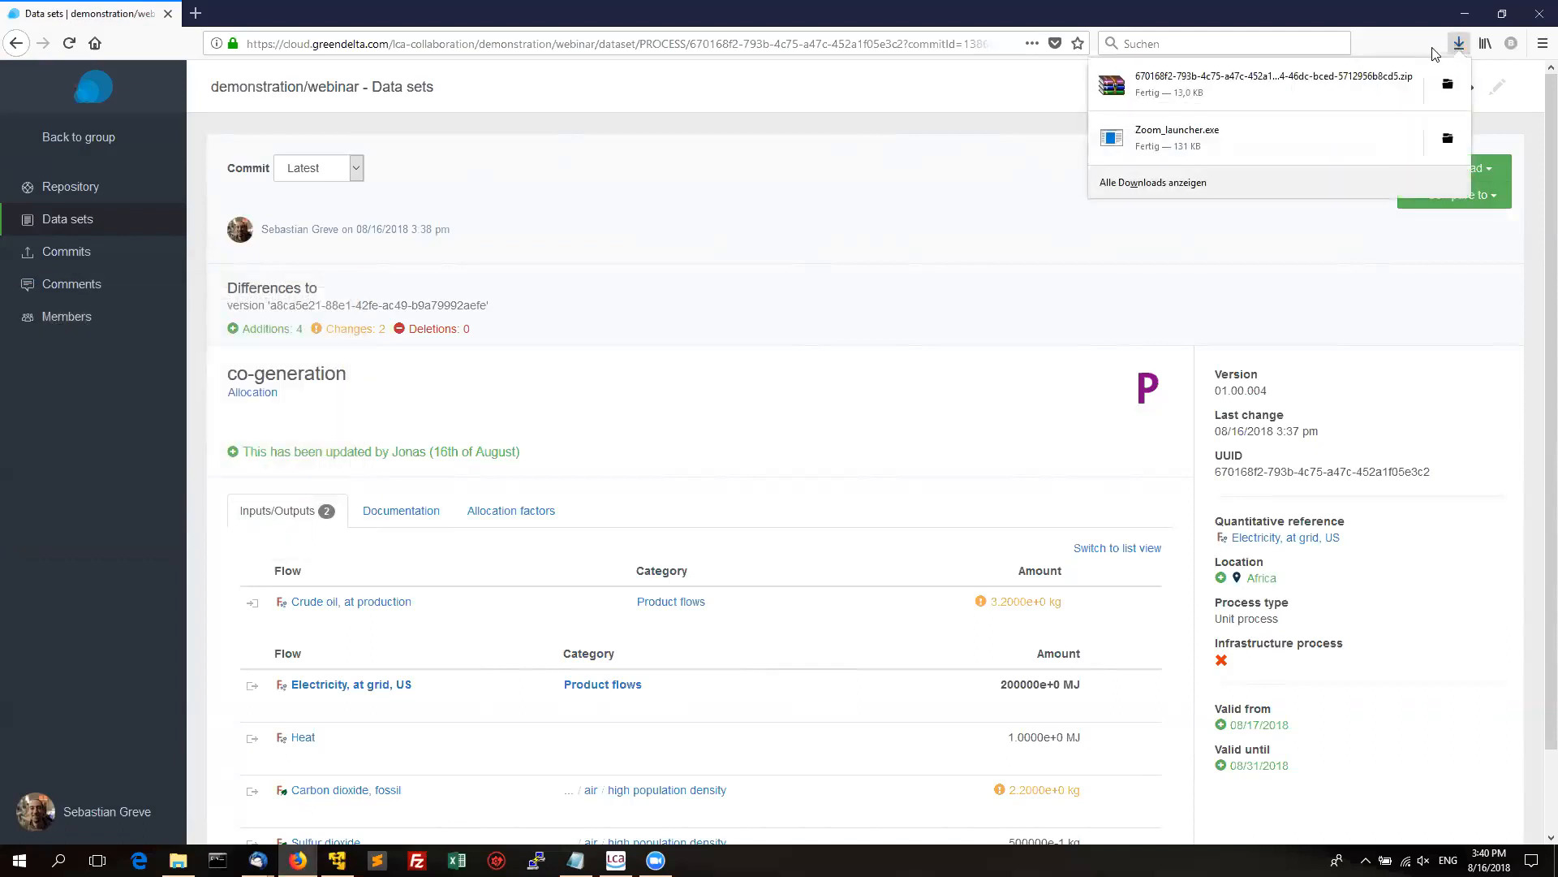
left_click(1250, 81)
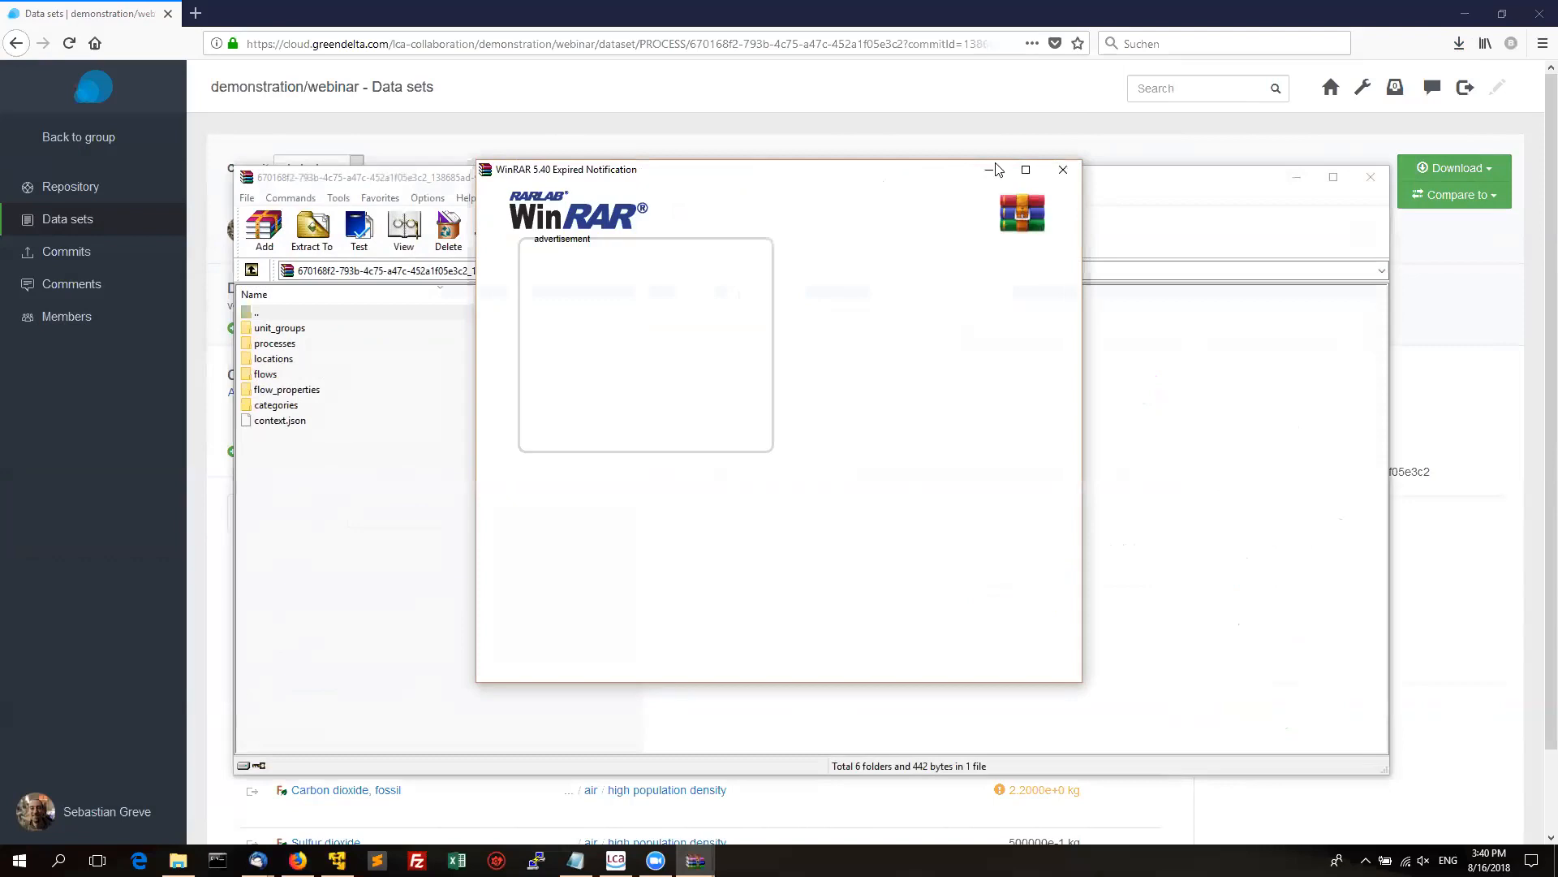
left_click(1064, 172)
double_click(280, 328)
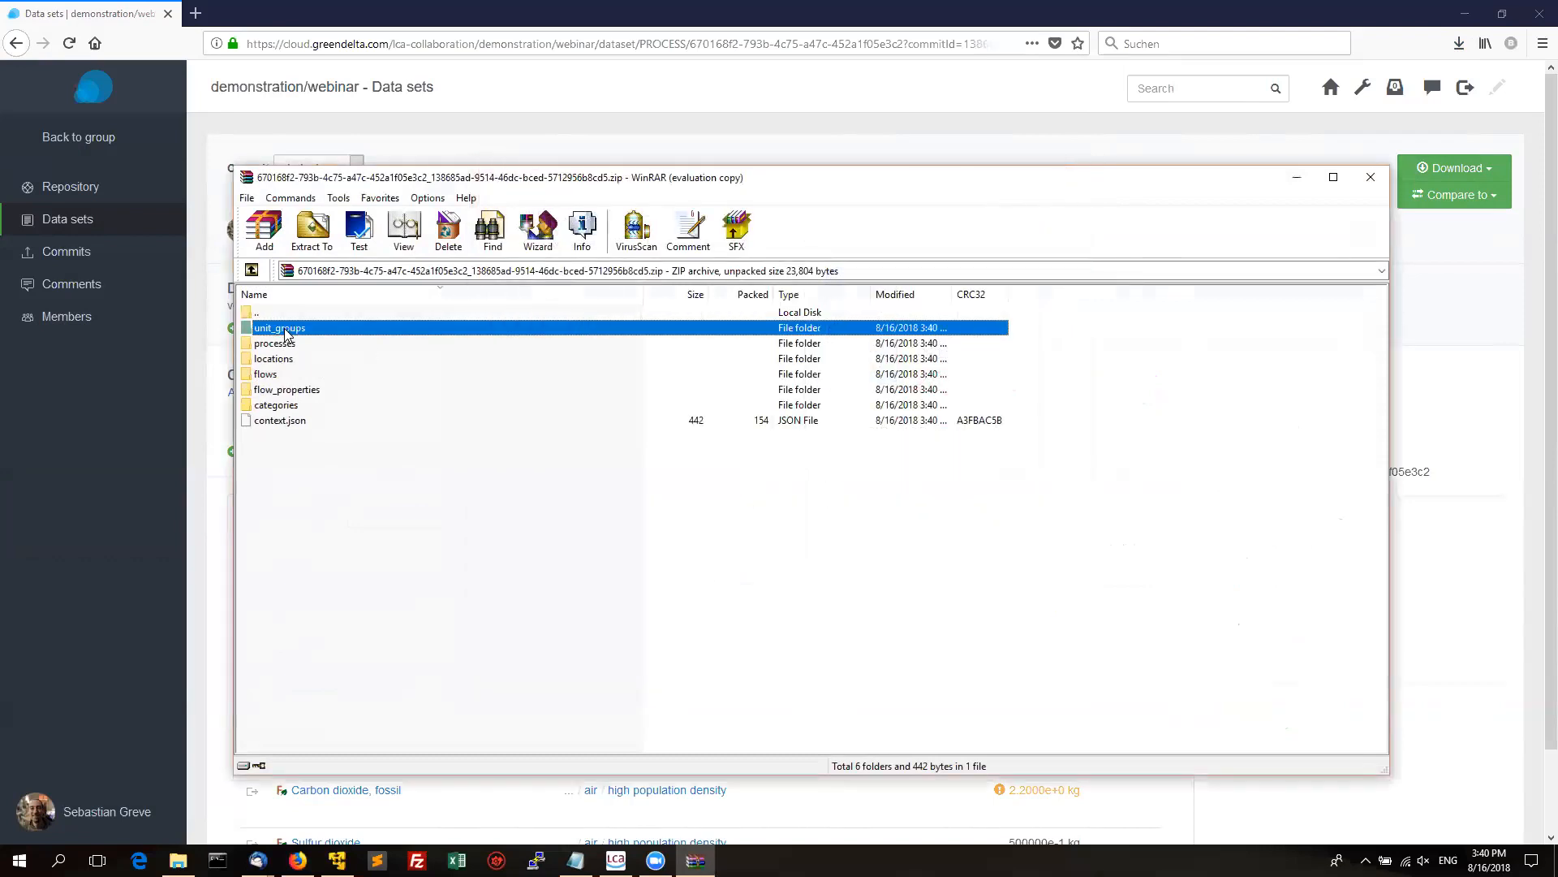
double_click(279, 315)
left_click(319, 477)
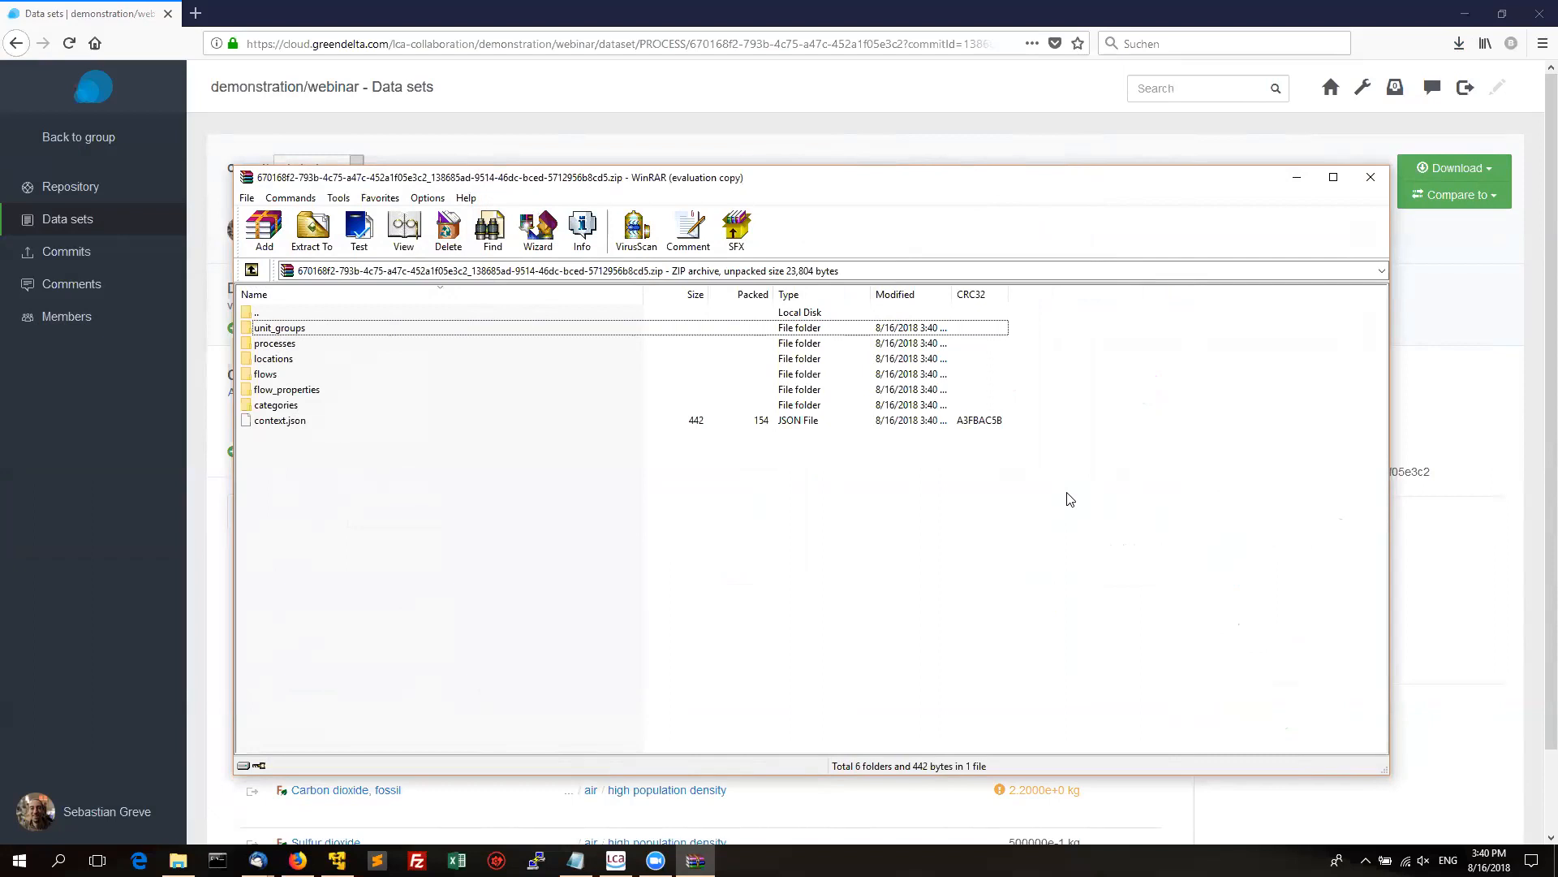
left_click(1378, 178)
Check the webinar script in Notepad, then go to the server's Tasks overview.
left_click(576, 861)
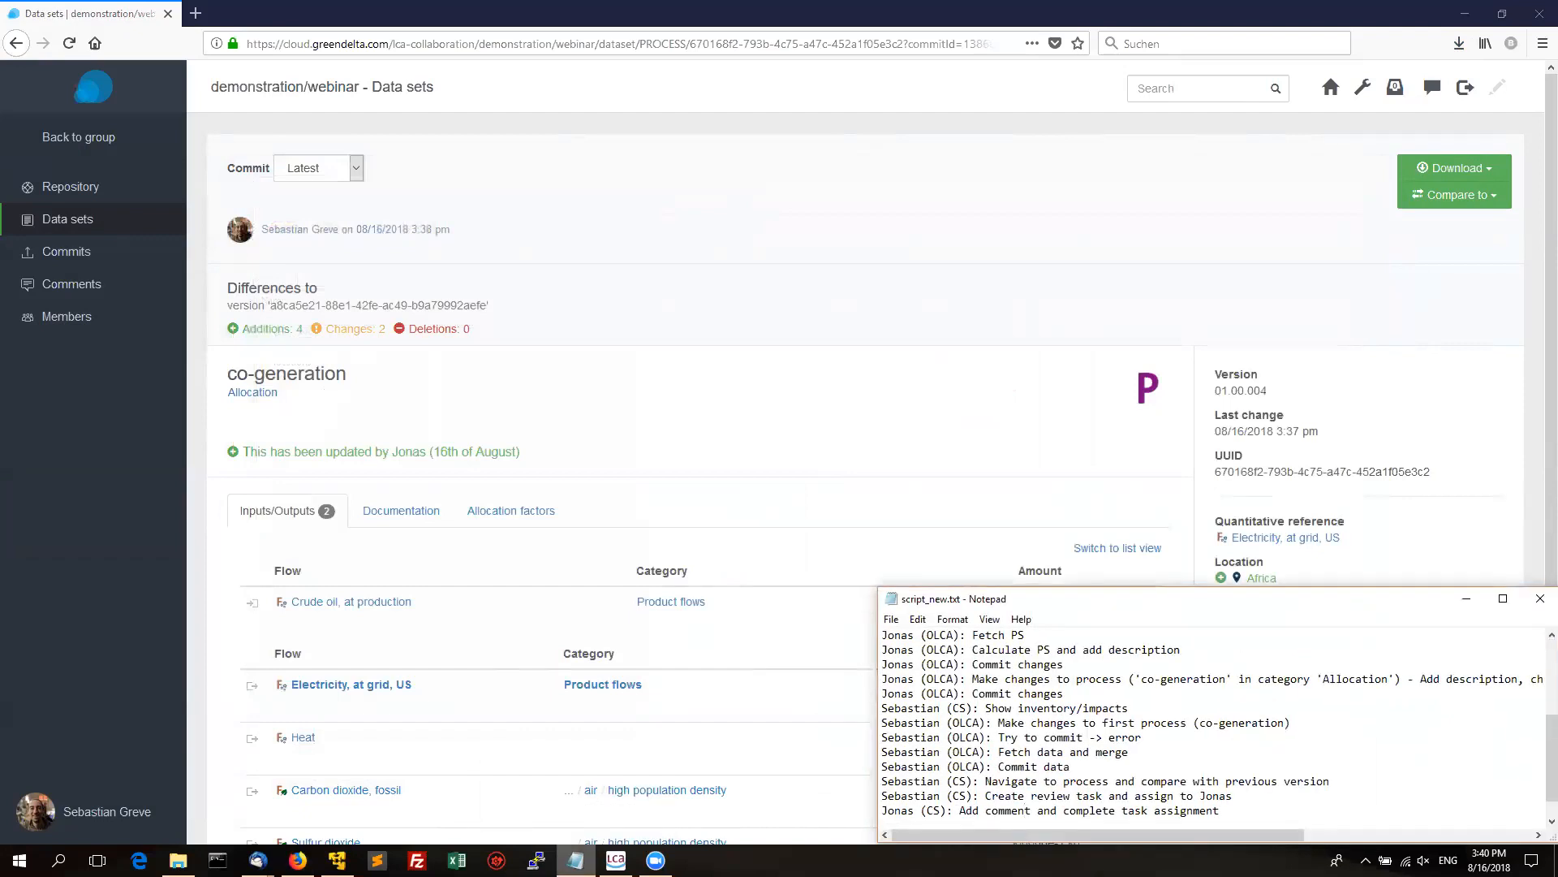
left_click(576, 861)
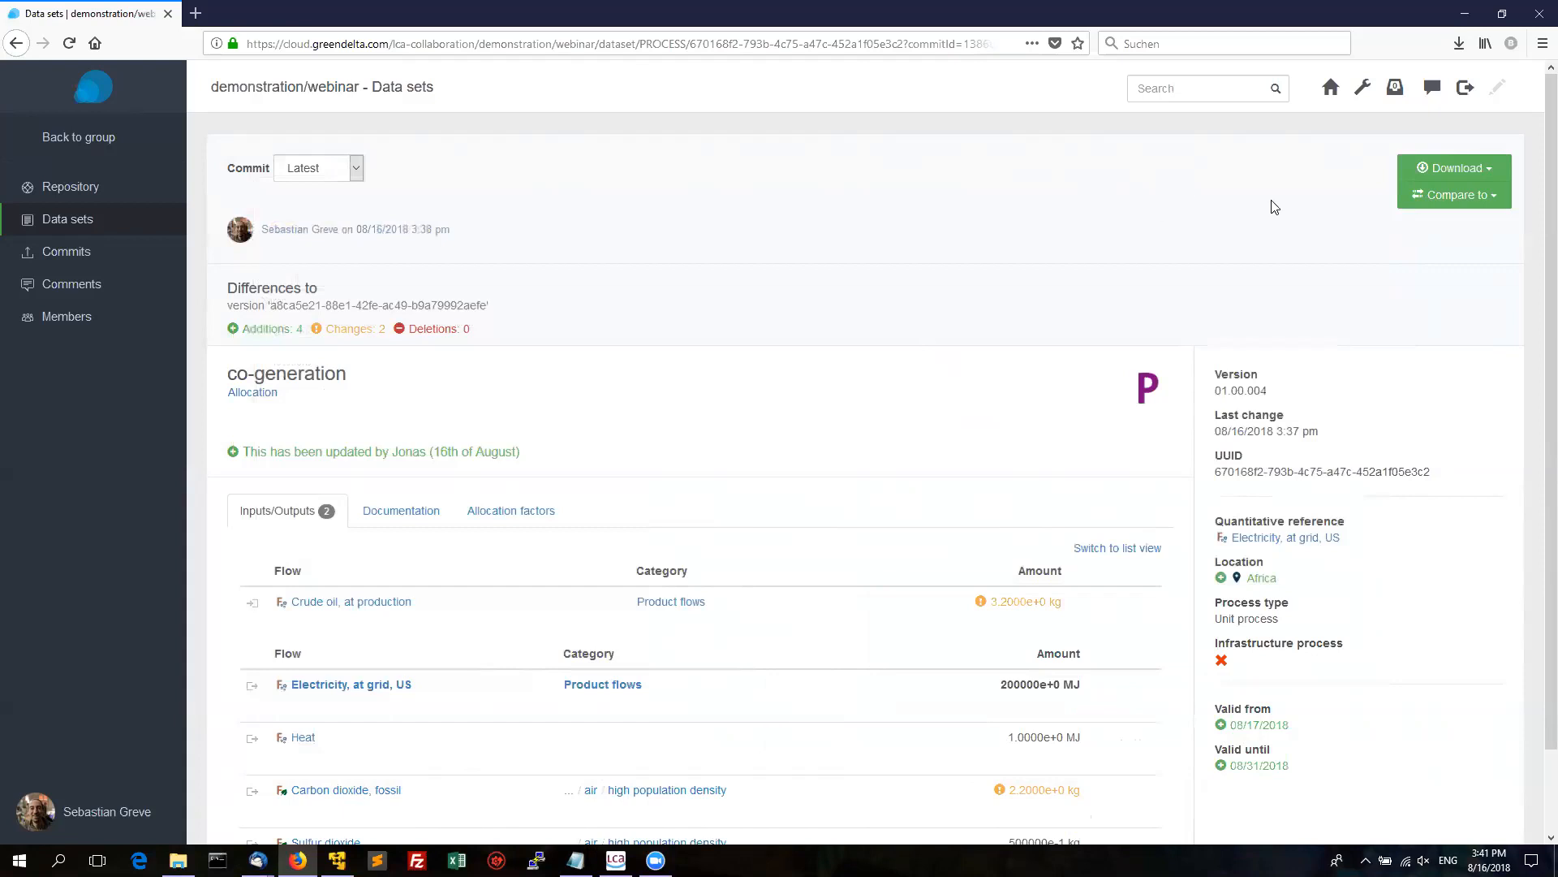
left_click(1391, 86)
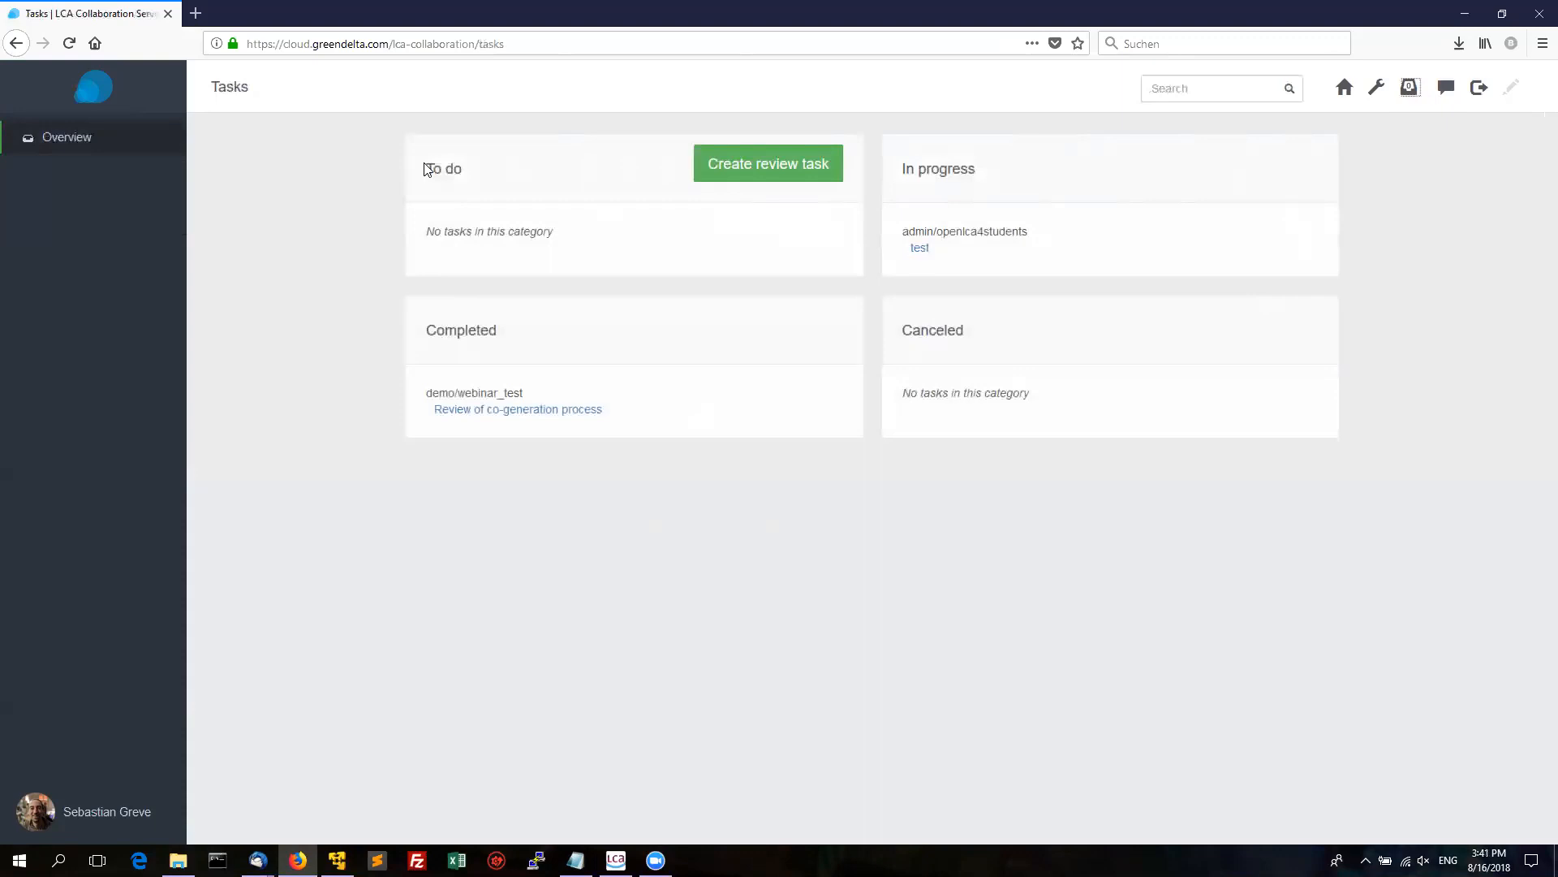
Create the review task 'Review of co-generation process' for the demonstration/webinar repository.
triple_click(450, 166)
left_click(490, 172)
left_click(743, 169)
left_click(515, 255)
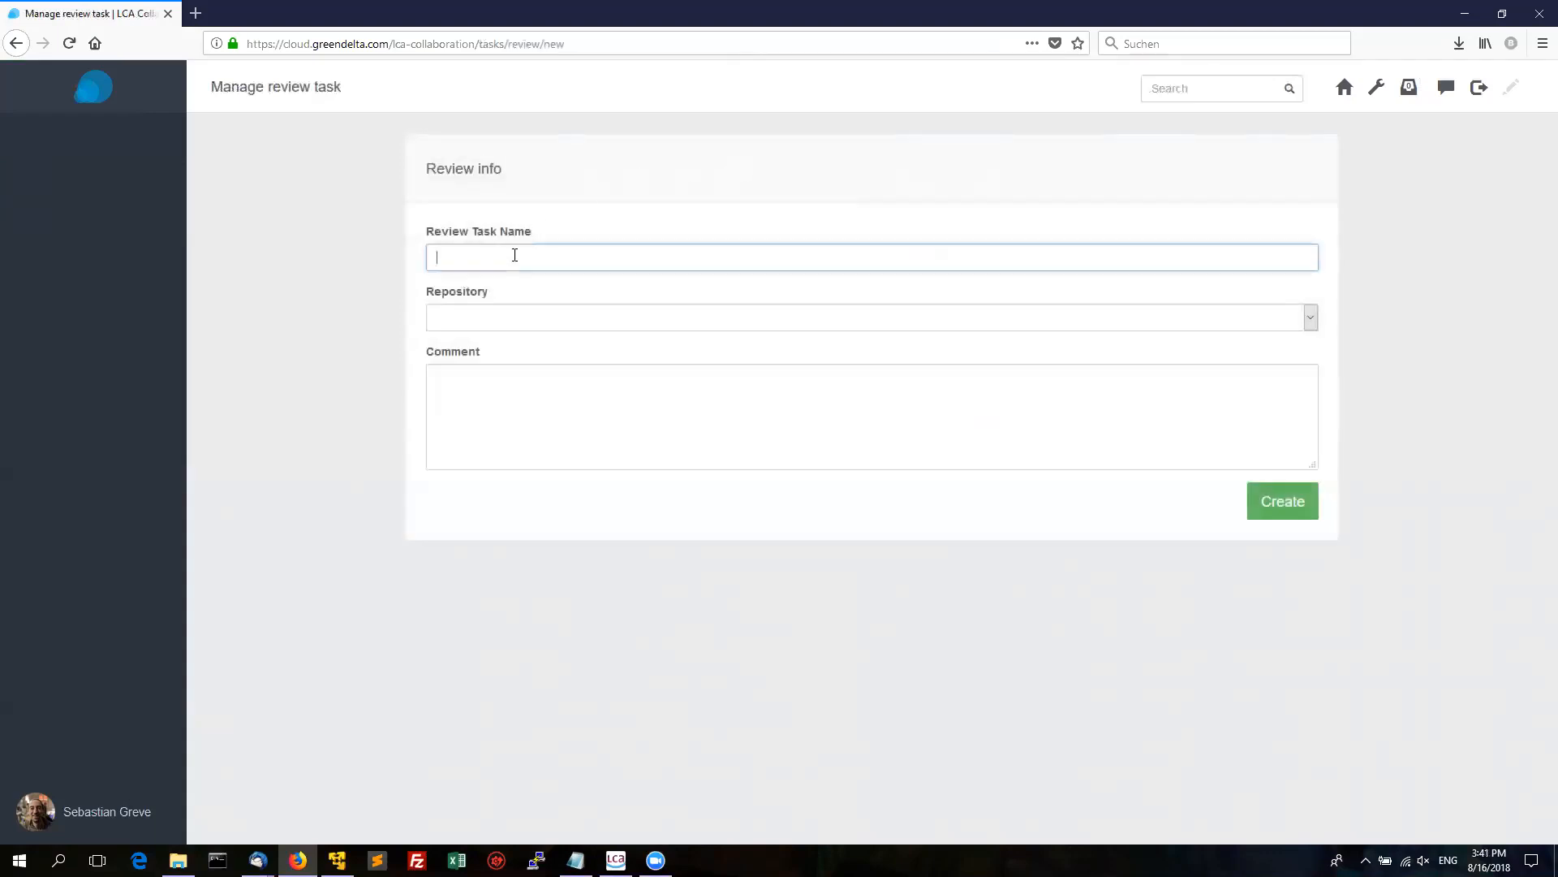
type("Revi")
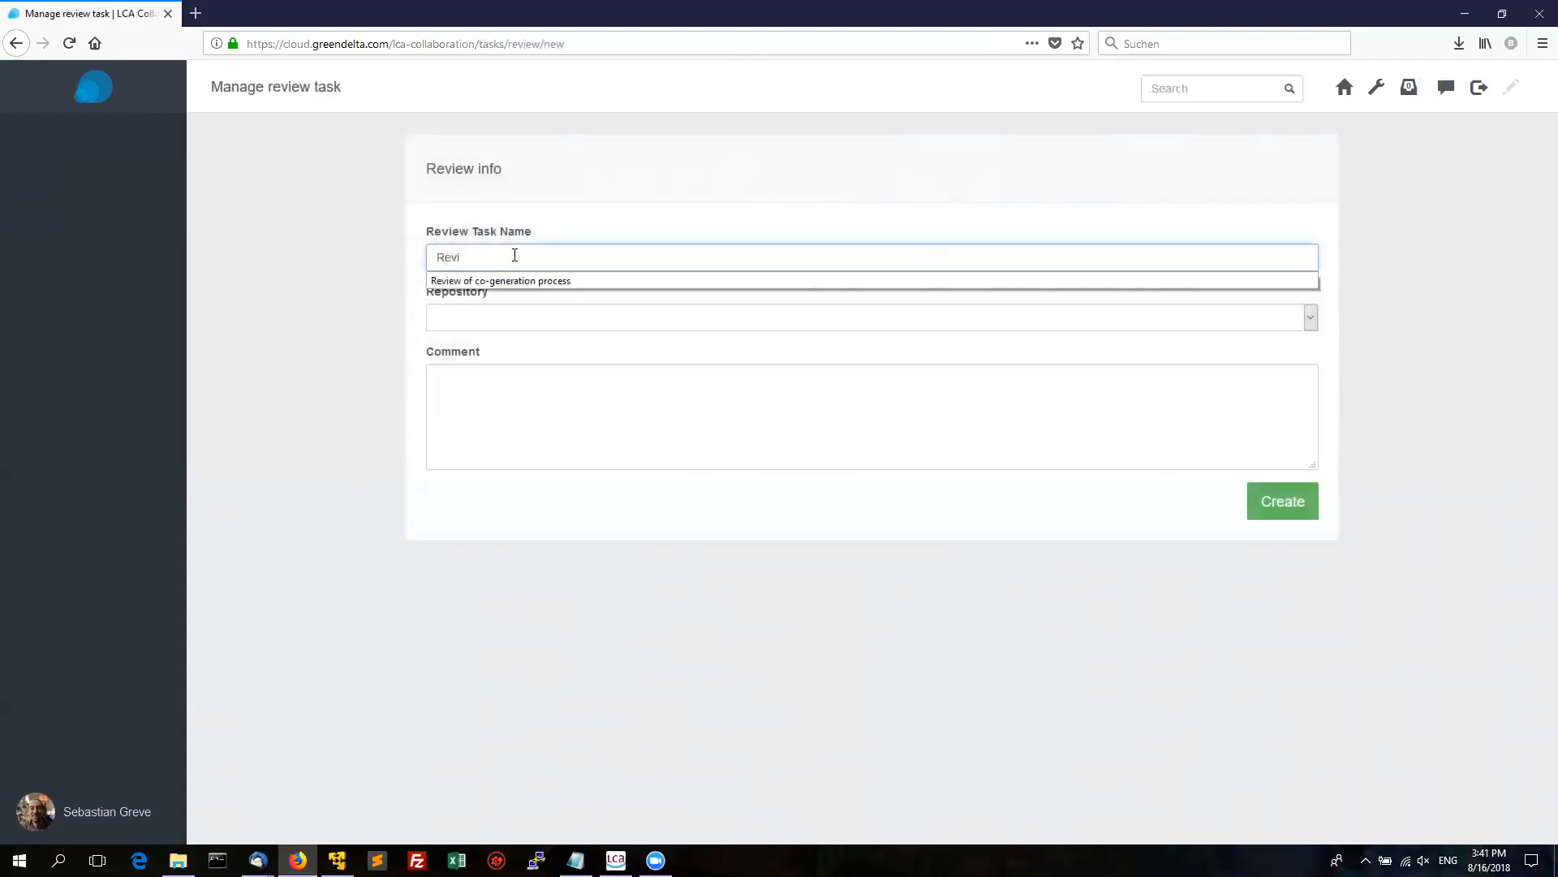
key("Down")
left_click(526, 281)
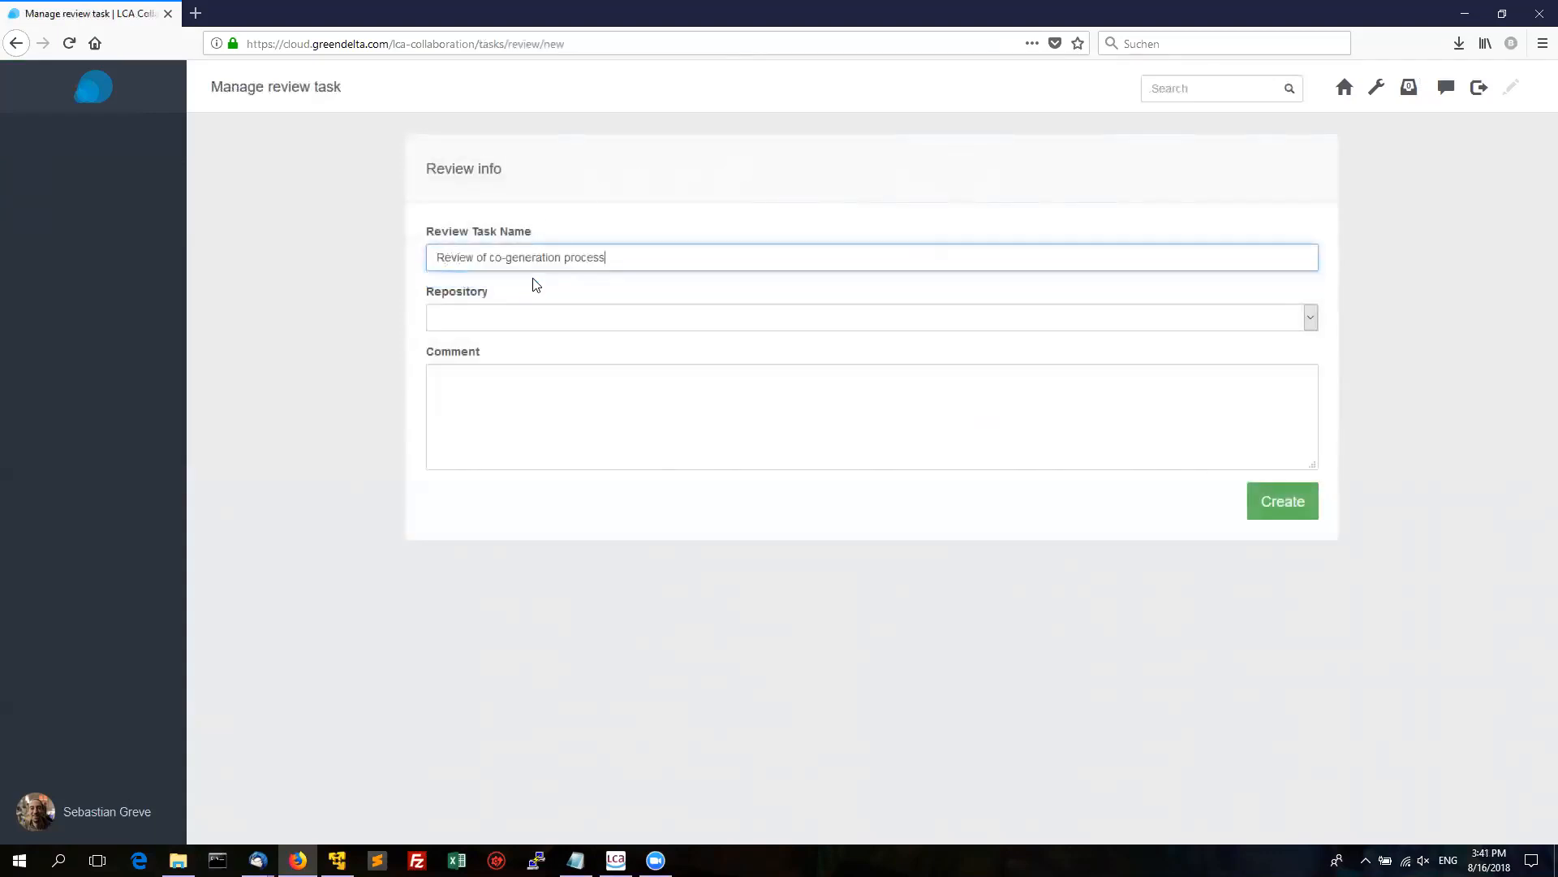
left_click(550, 318)
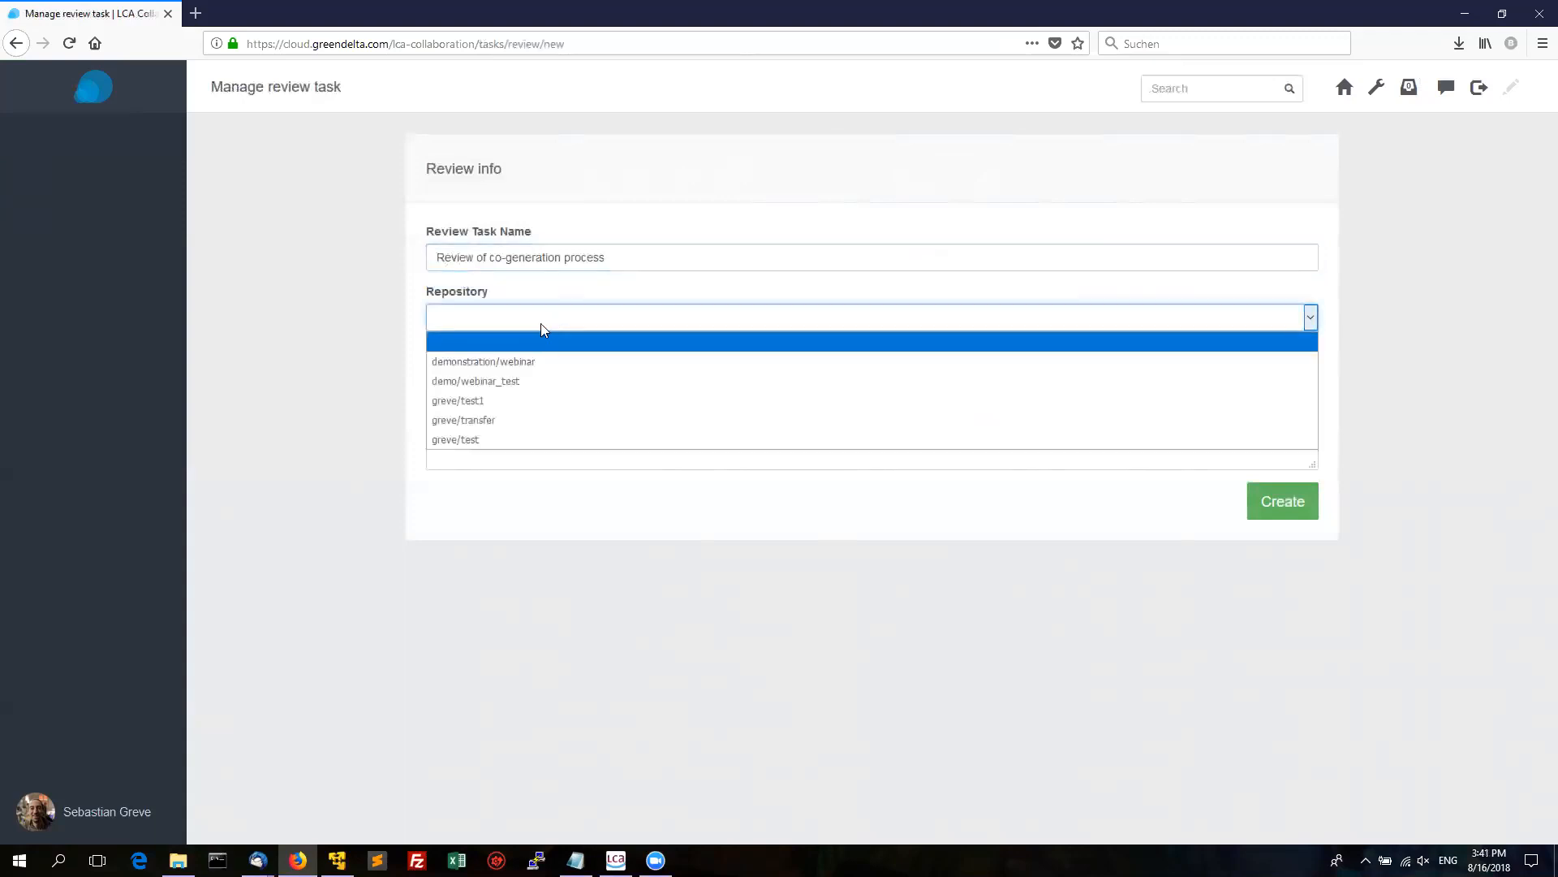
left_click(519, 362)
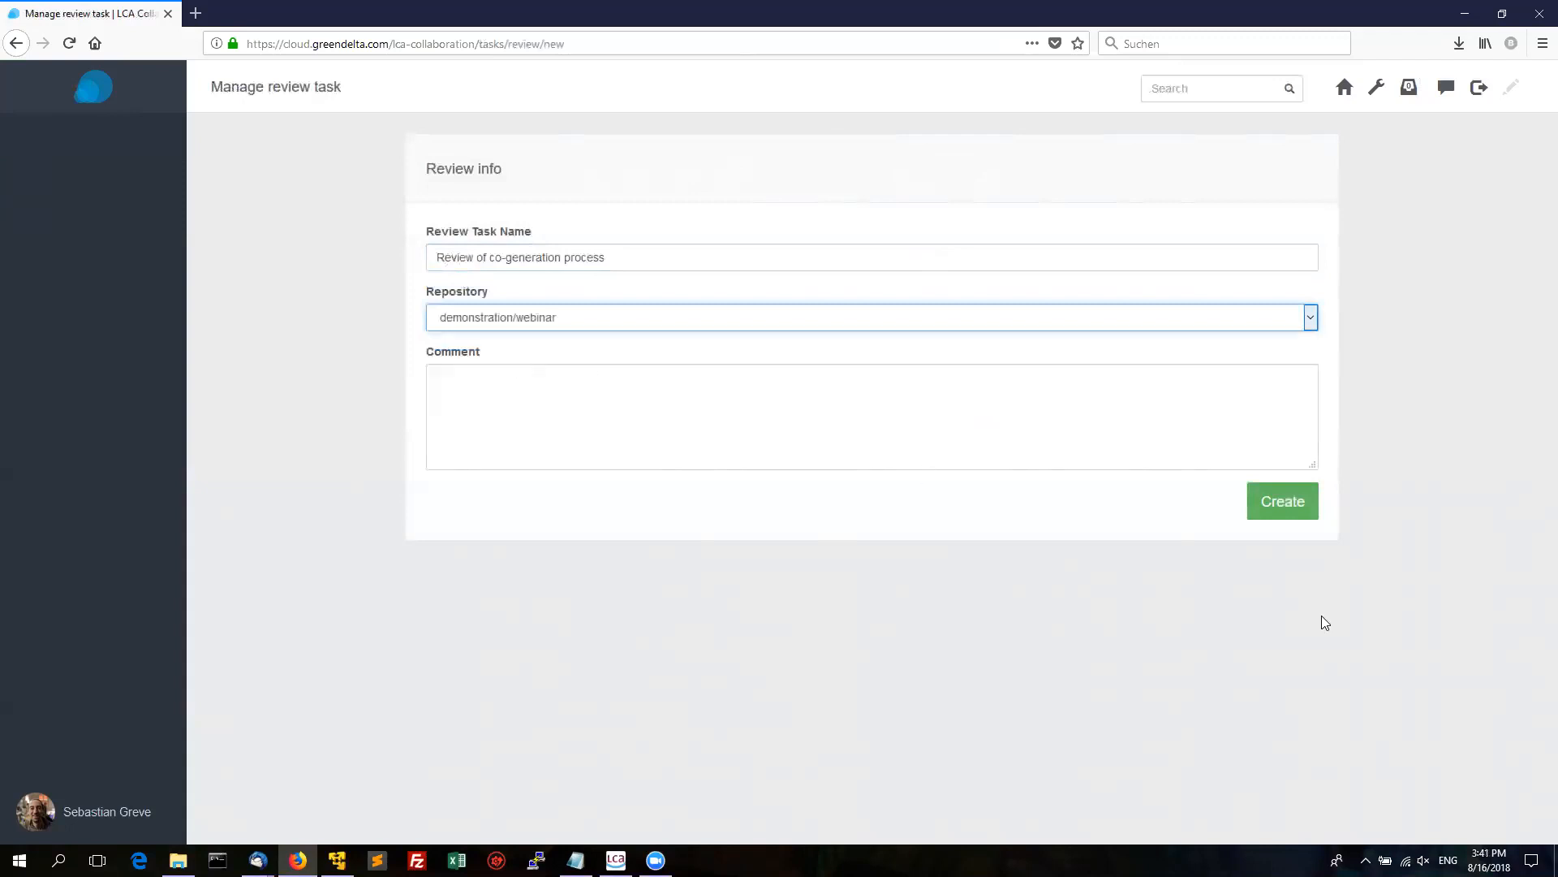
left_click(1283, 504)
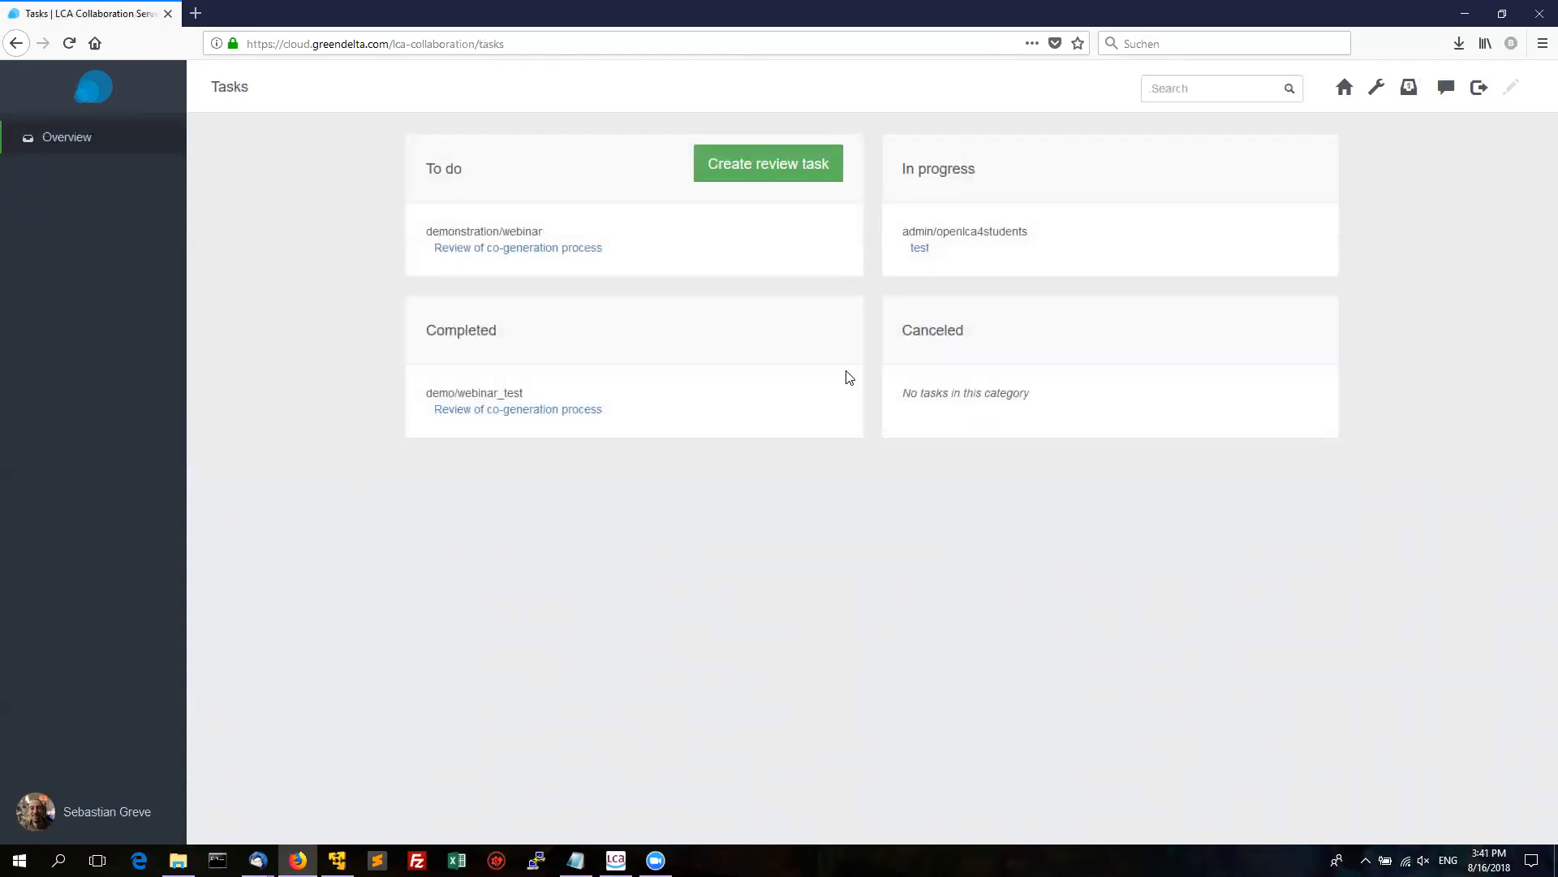
In the new review task, tick the co-generation process under Processes > Allocation.
left_click(497, 248)
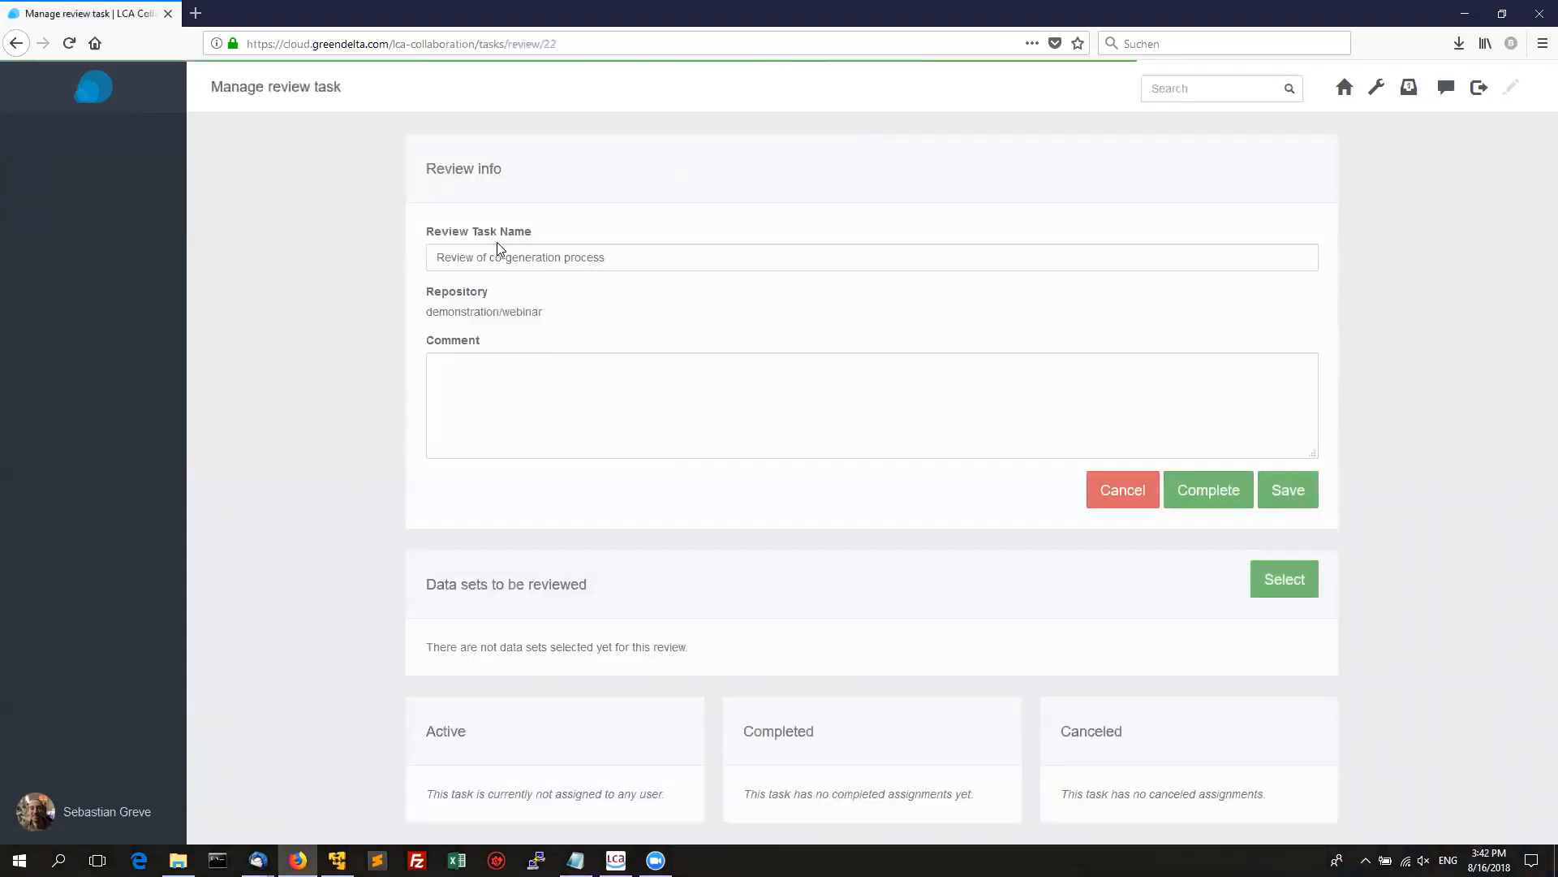
left_click(1287, 596)
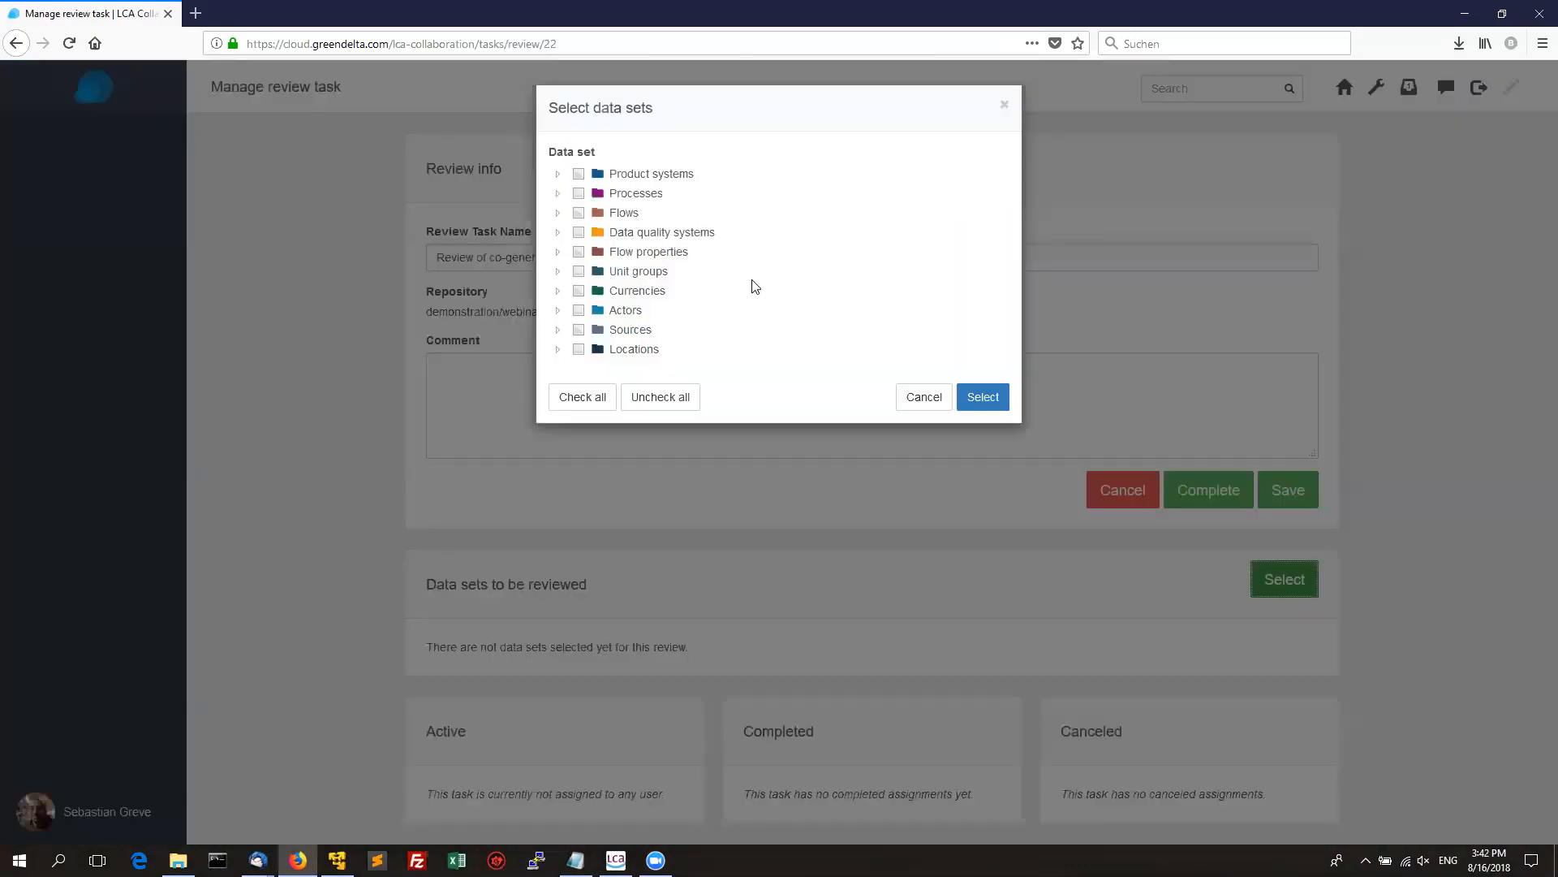
left_click(557, 194)
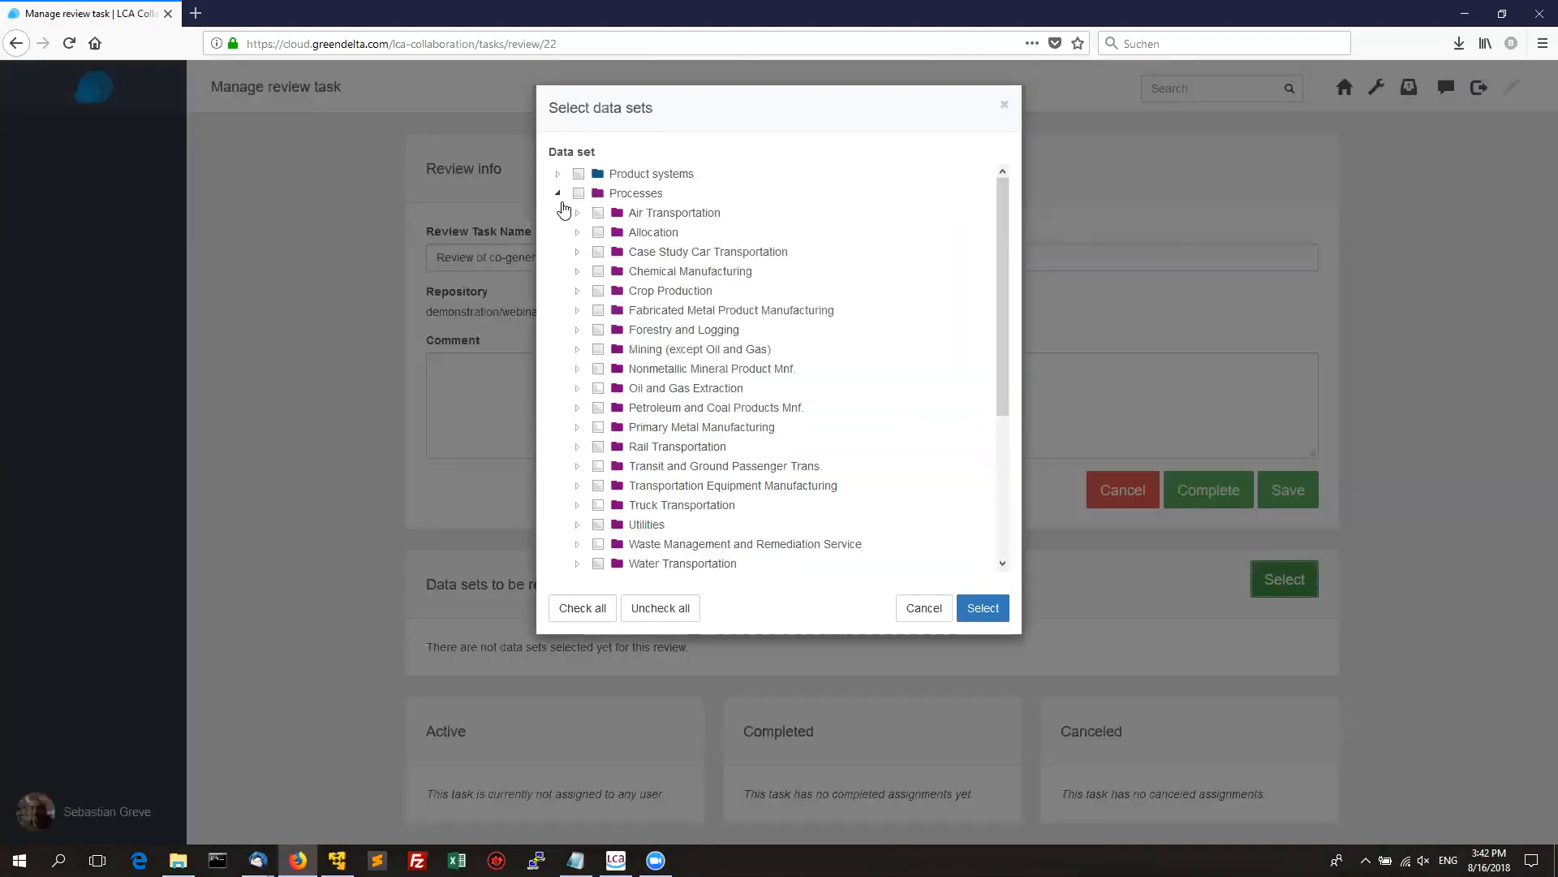
left_click(578, 233)
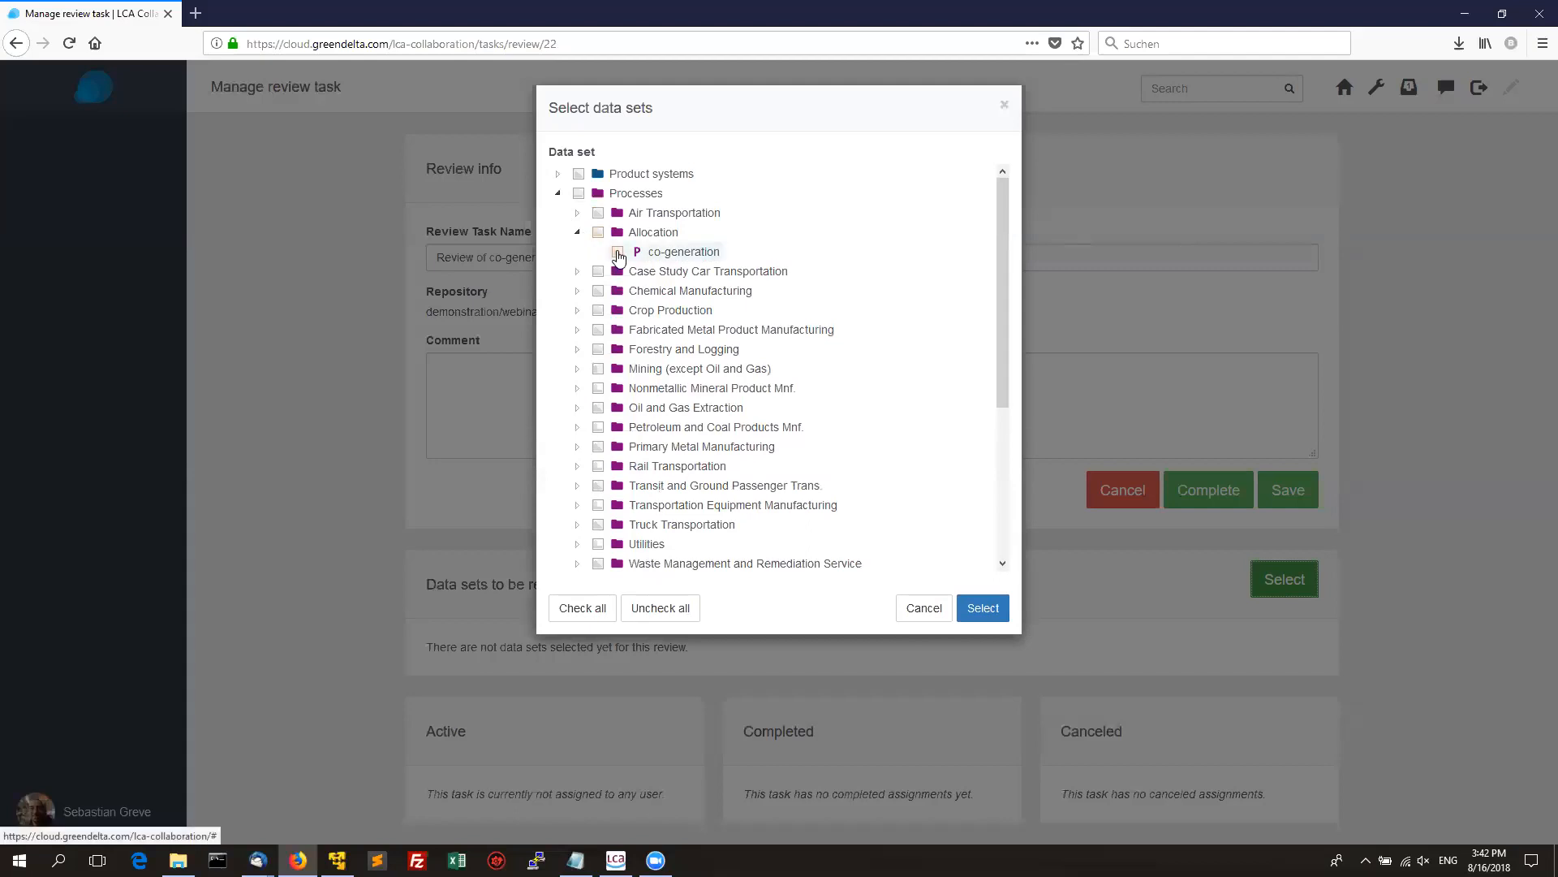
left_click(617, 253)
left_click_drag(1006, 296, 1012, 500)
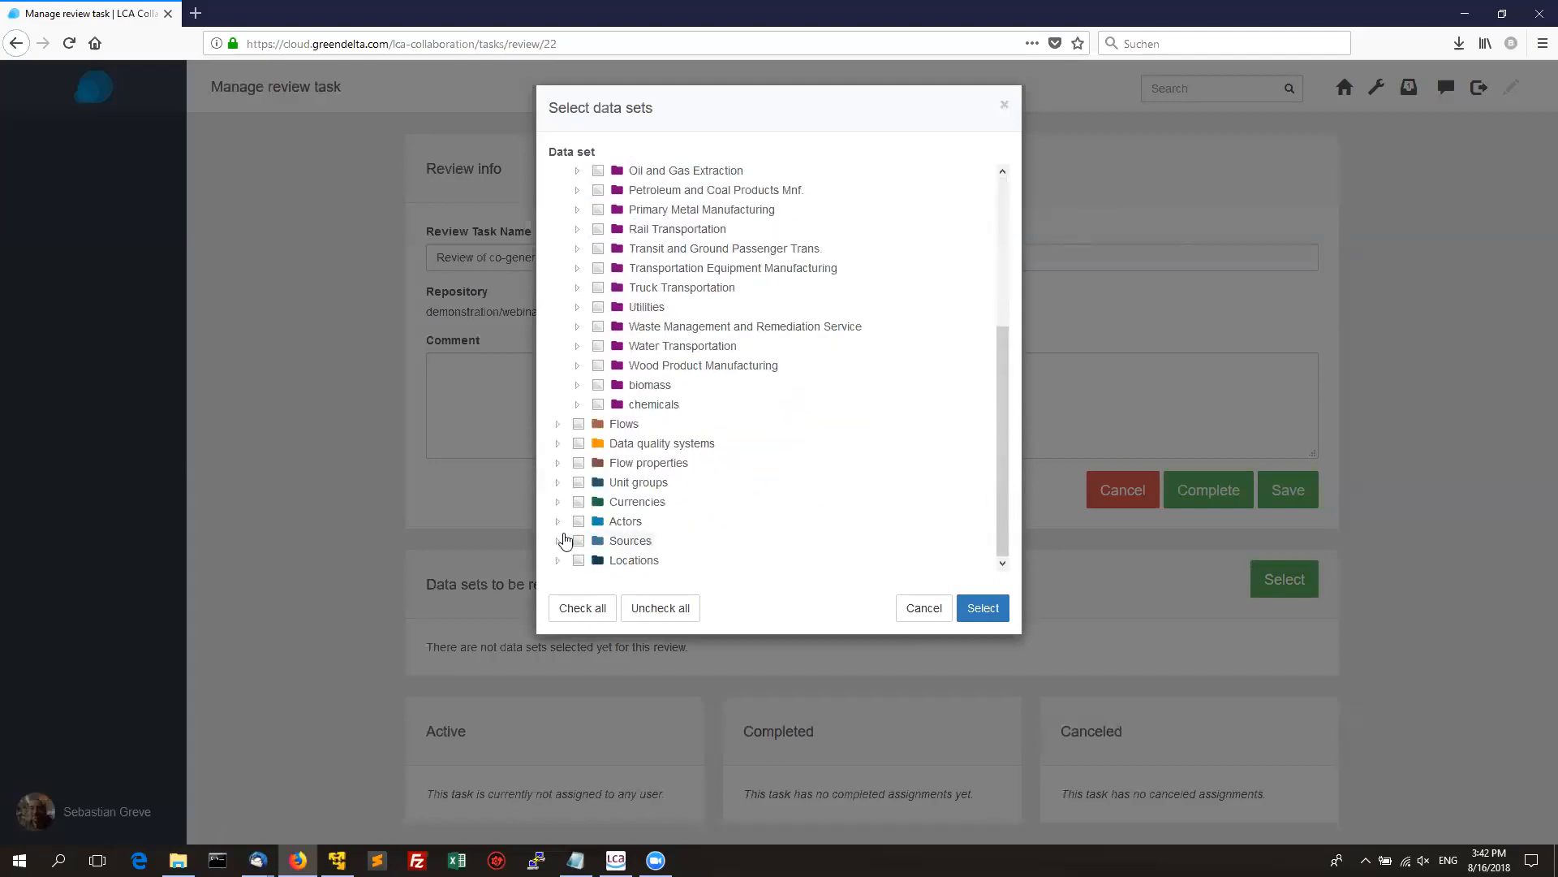
Tick the first five Sources, including Argonne National Laboratory 1990, and add the checked data sets to the review.
left_click(558, 541)
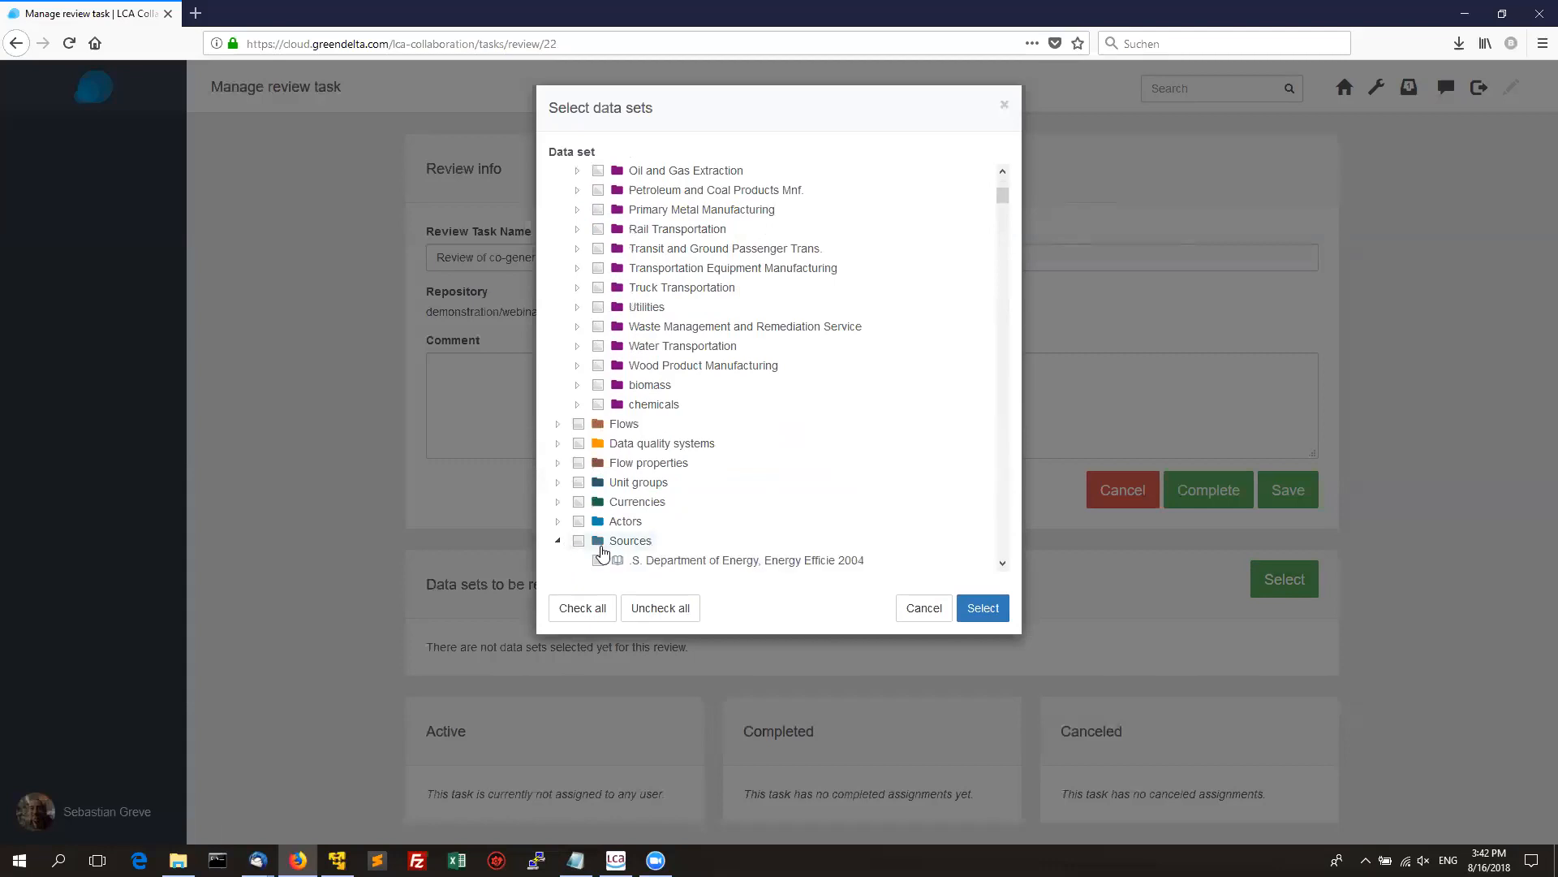
scroll(1007, 205, "down", 3)
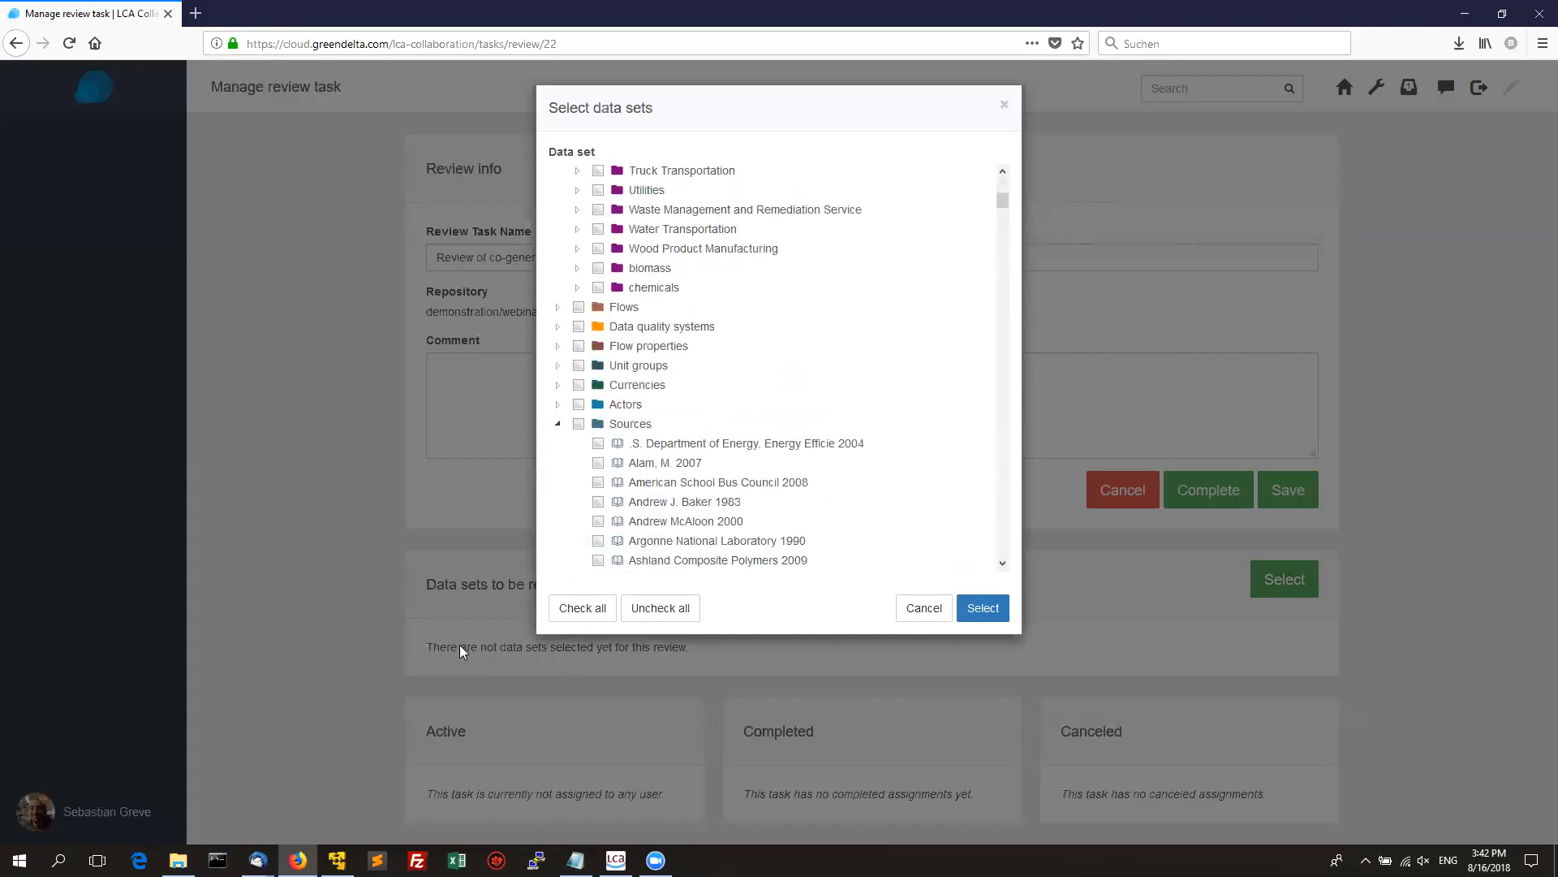
left_click(598, 463)
left_click(598, 482)
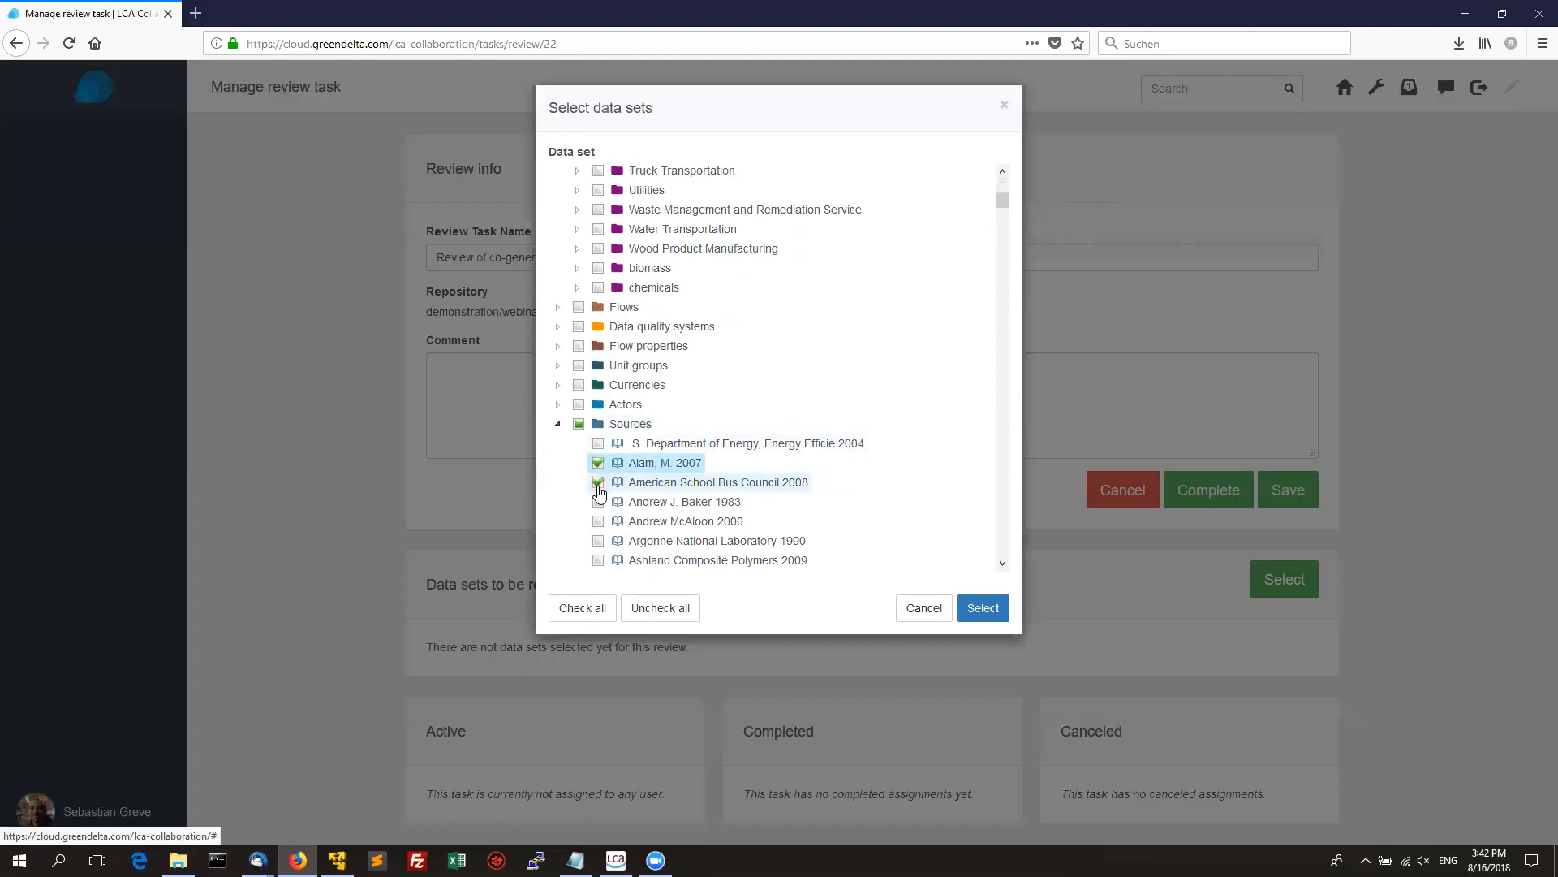
left_click(598, 502)
left_click(598, 521)
left_click(598, 539)
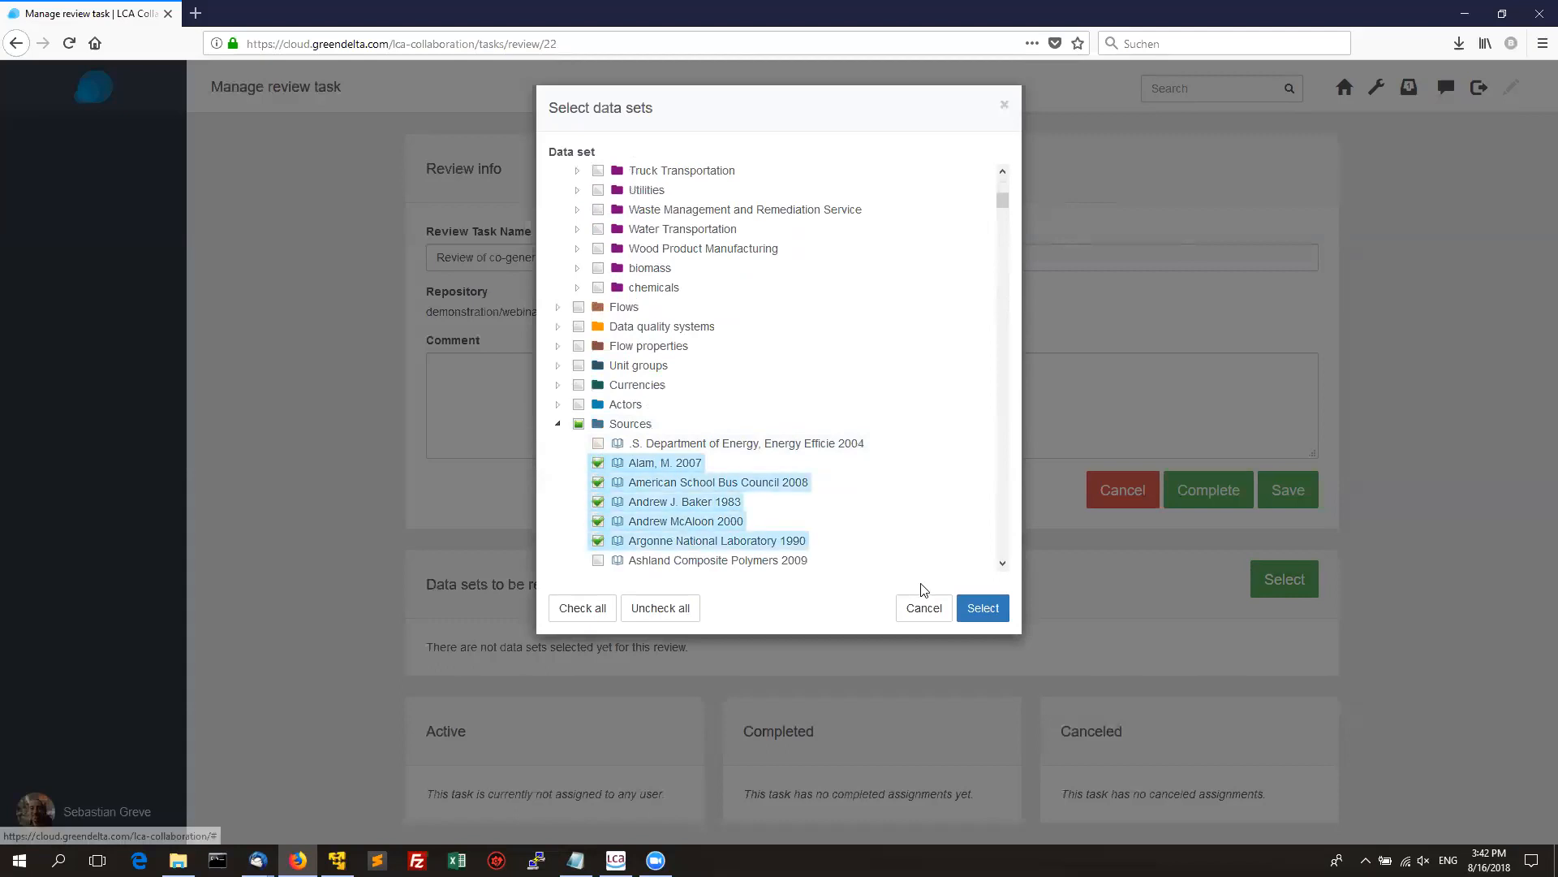
left_click(986, 609)
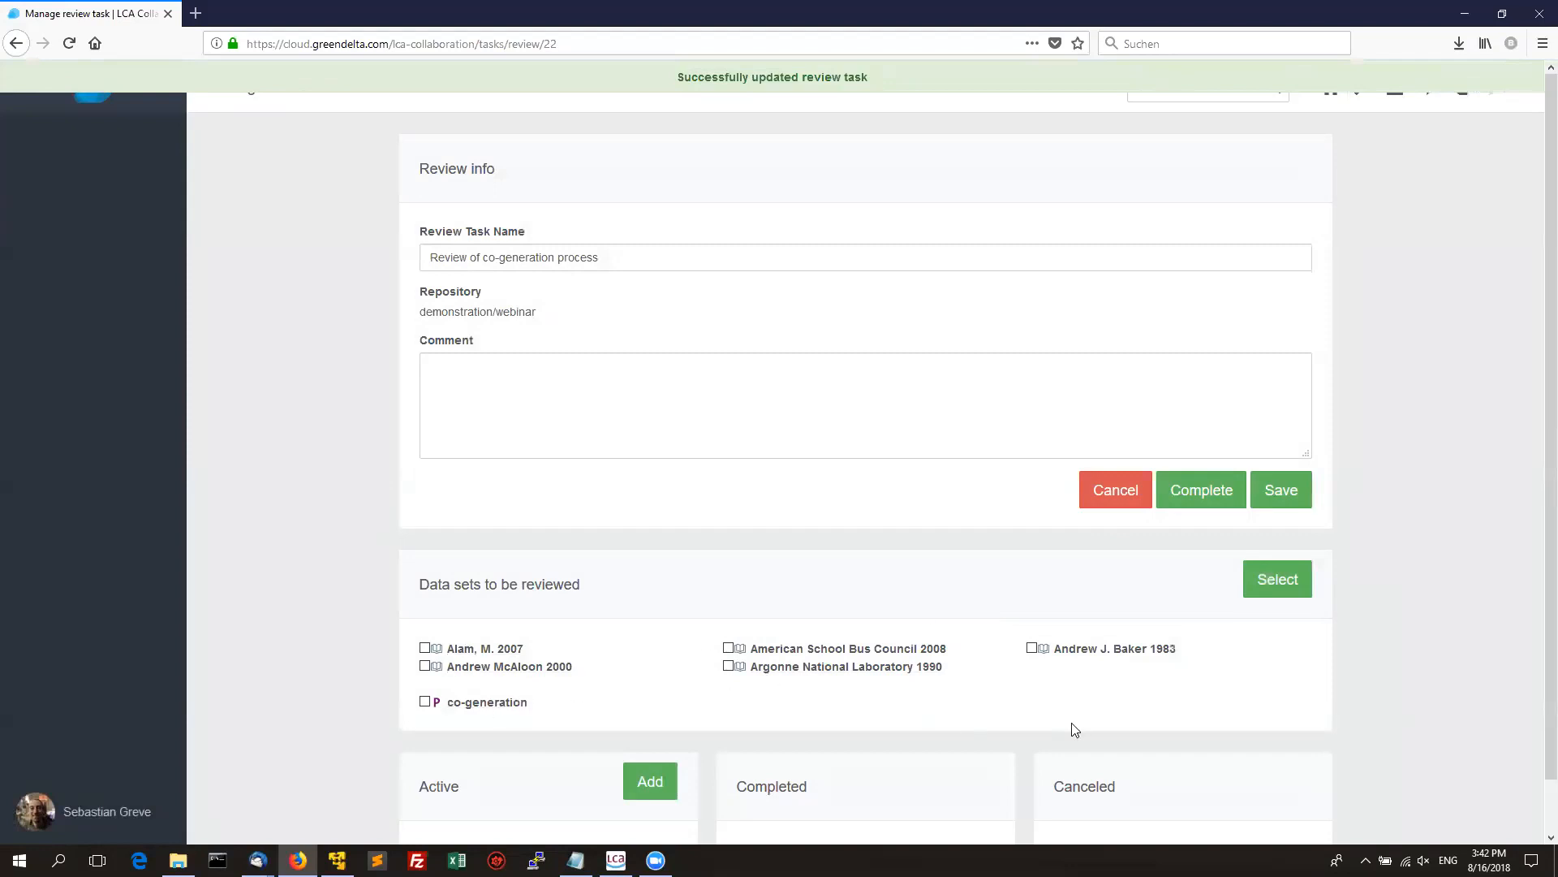
scroll(1535, 361, "down", 2)
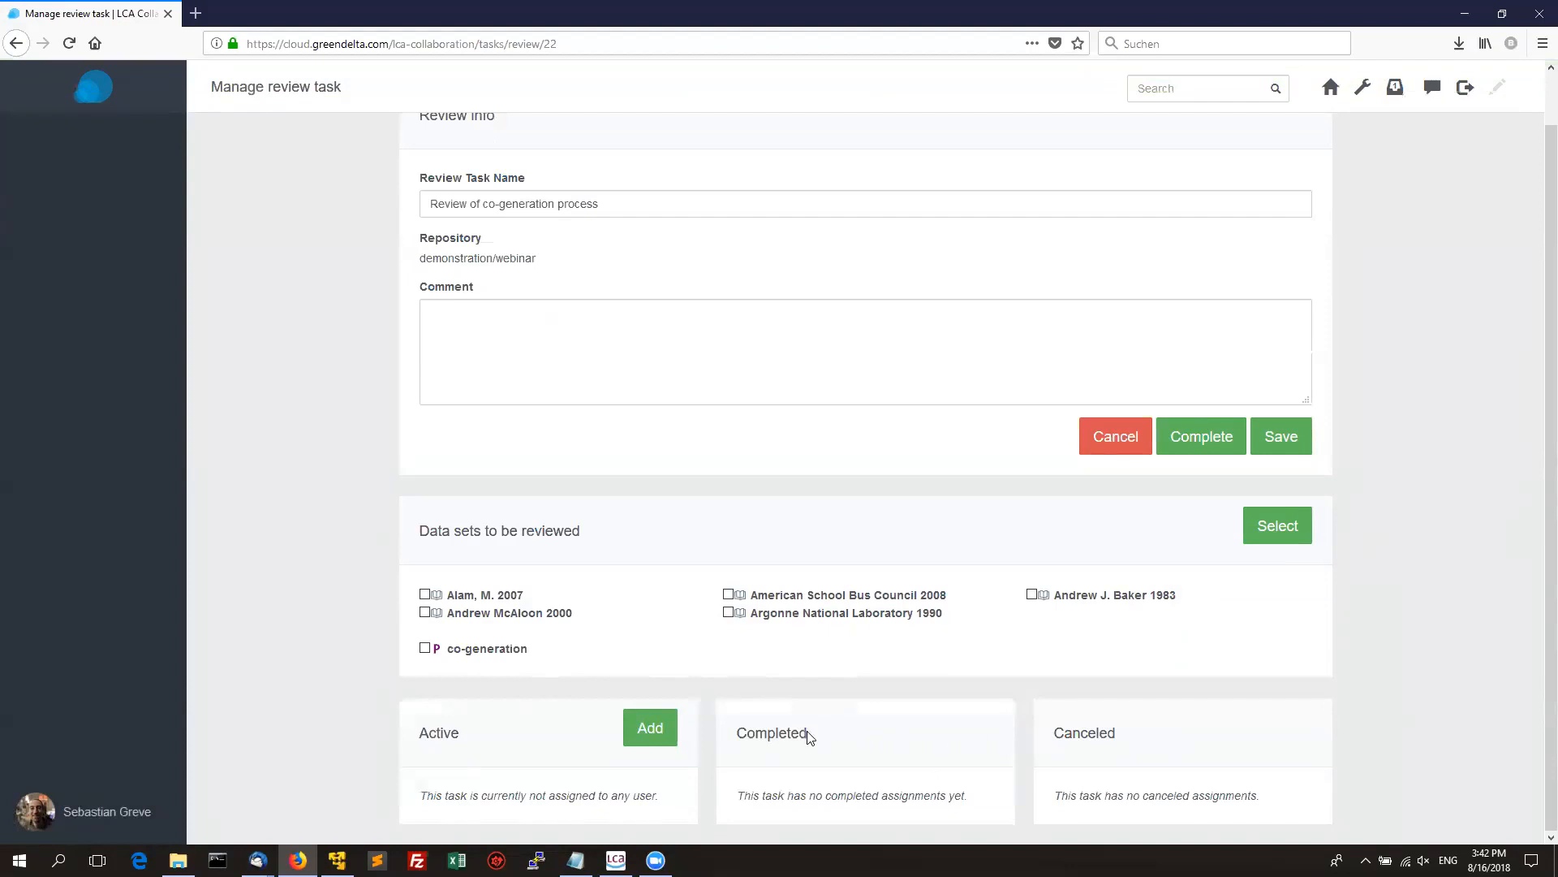
Assign the reviewer user to the co-generation review task and go to the Tasks overview.
left_click(649, 729)
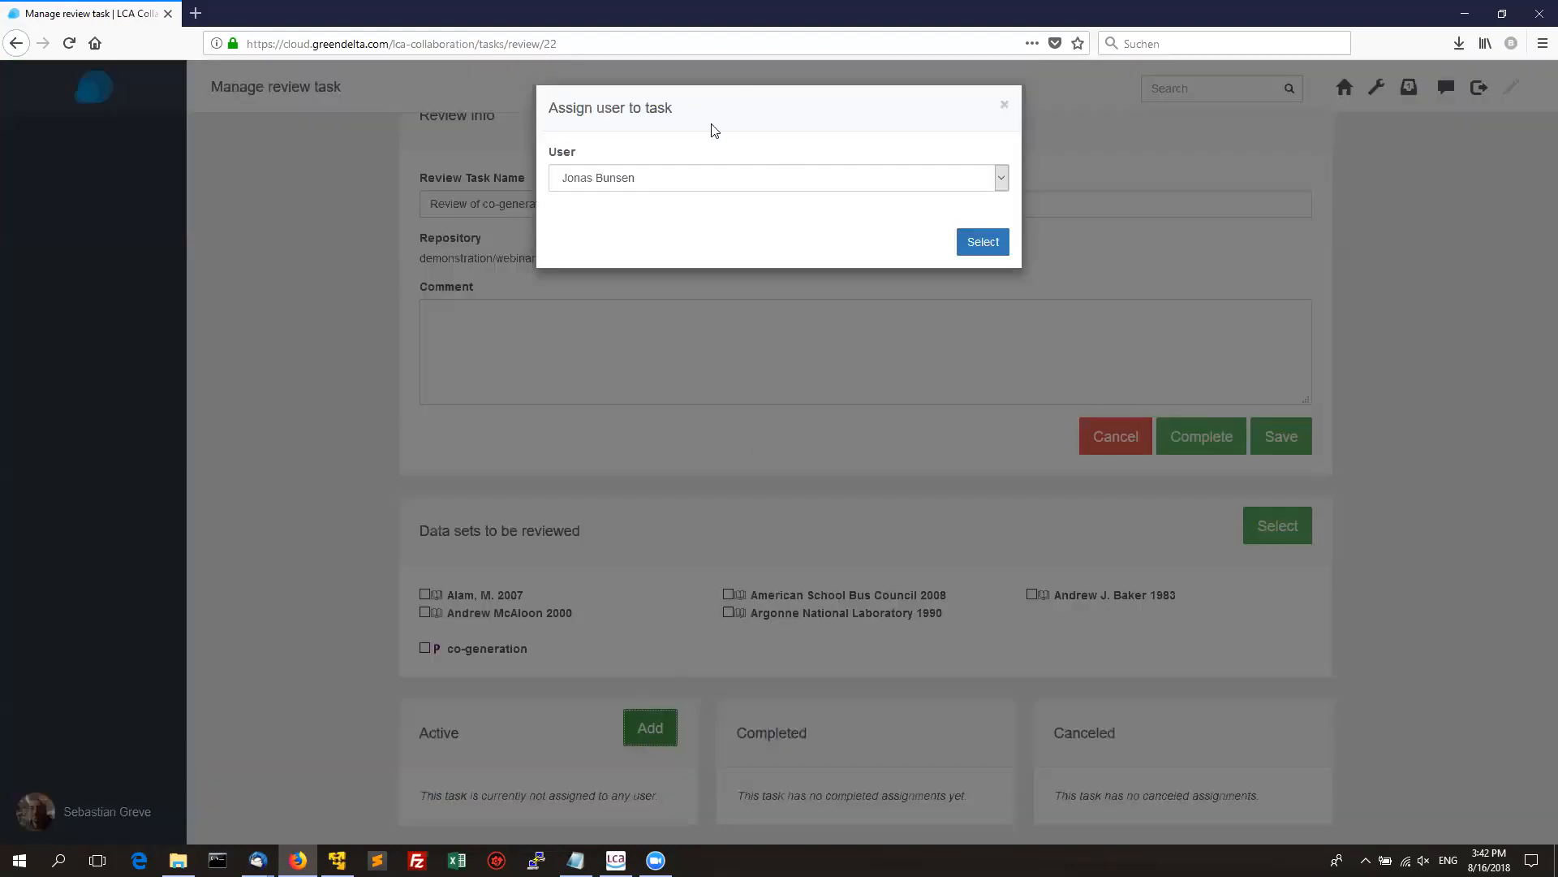
left_click(683, 178)
left_click(683, 179)
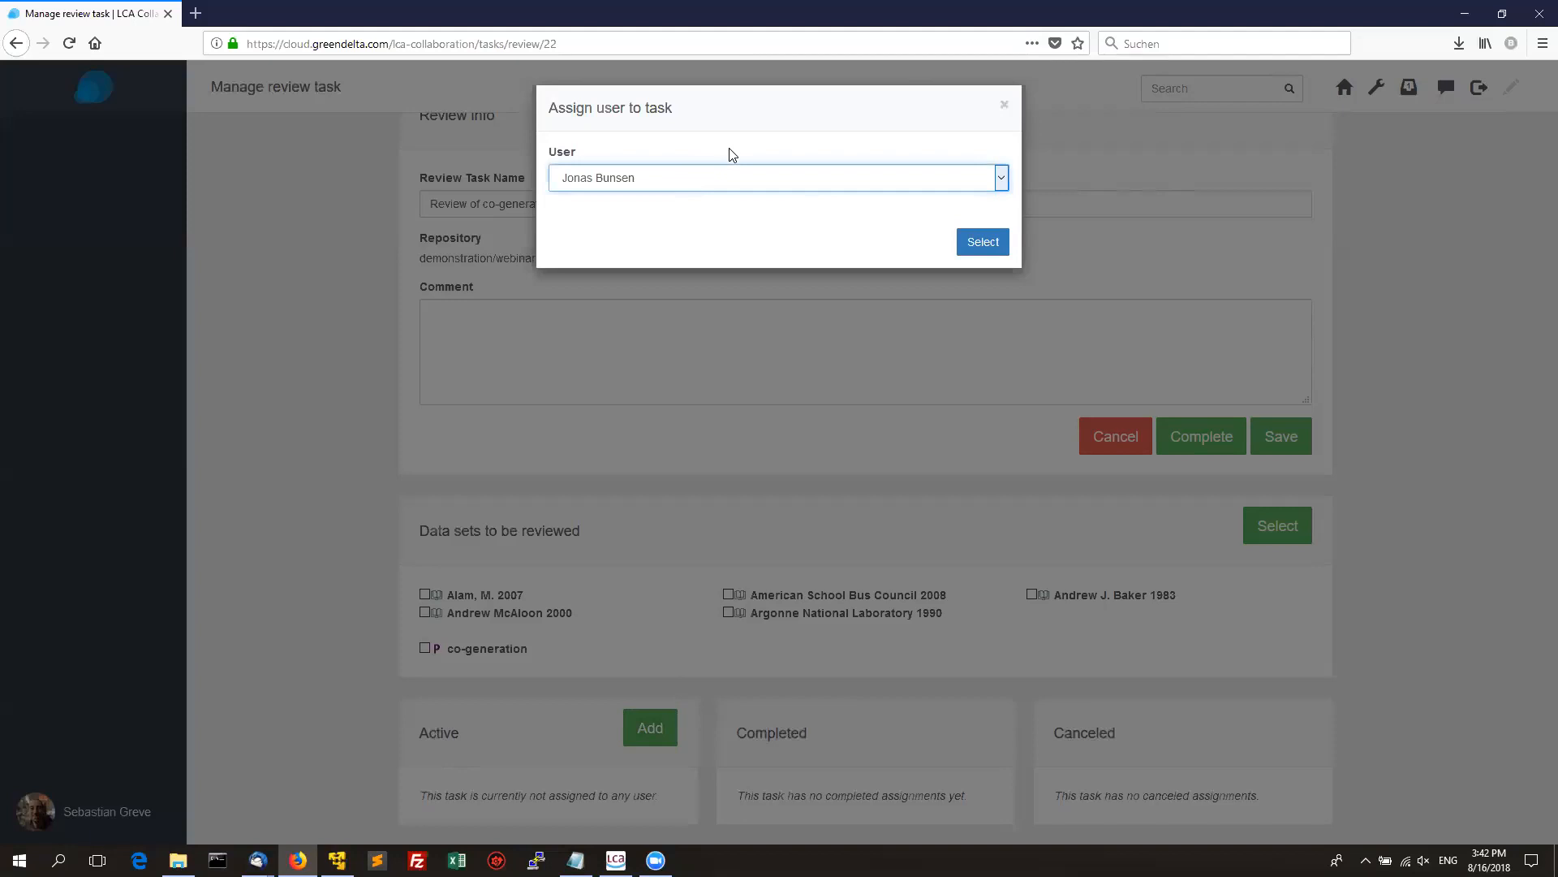
left_click(976, 246)
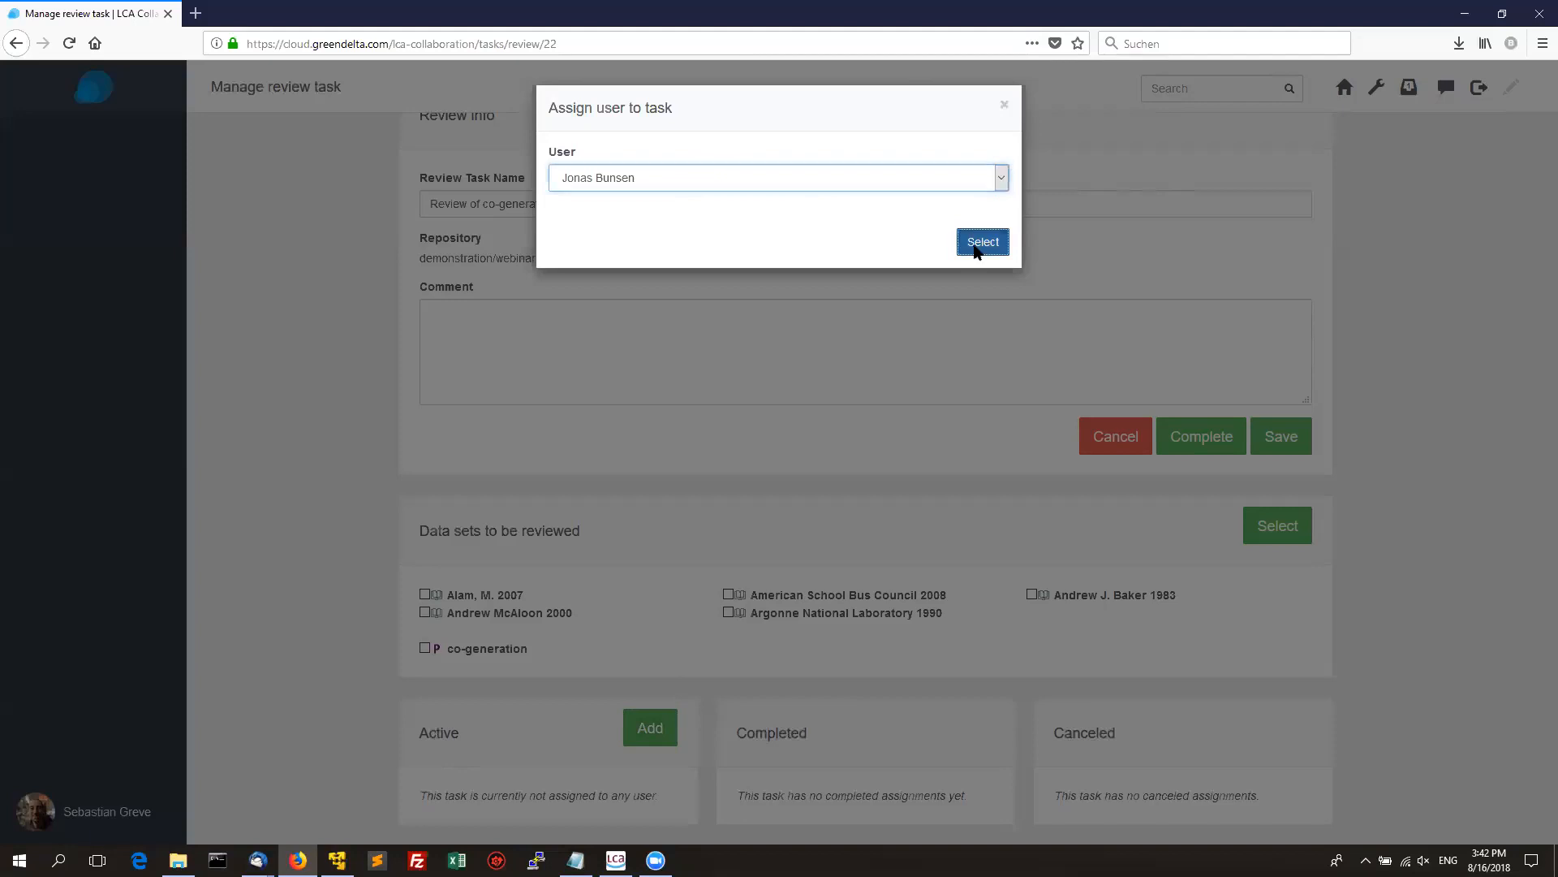
scroll(1533, 349, "down", 1)
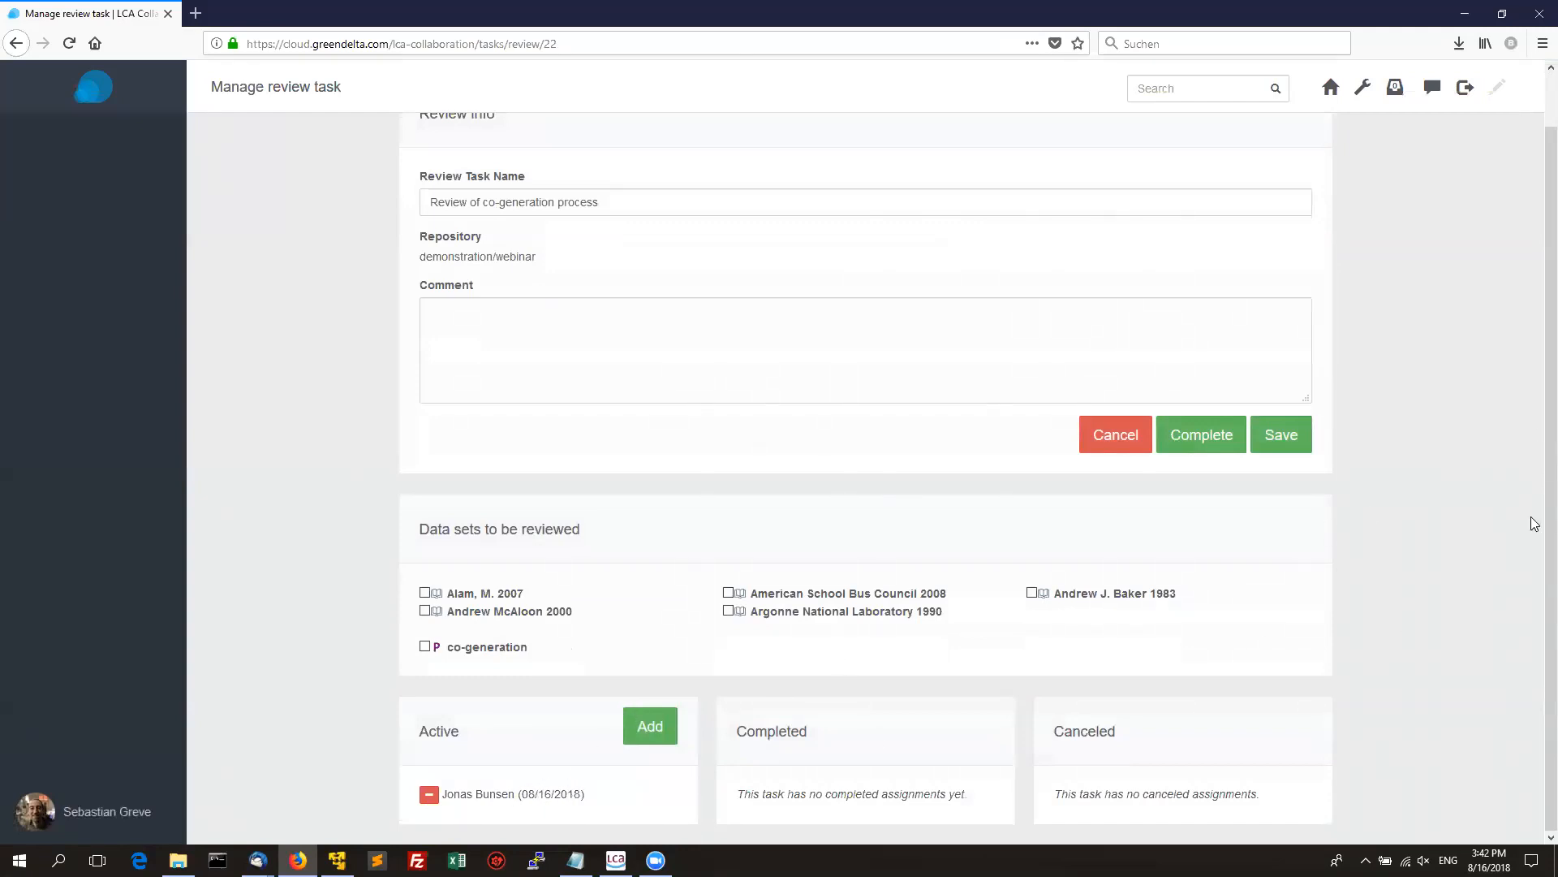
left_click(1395, 91)
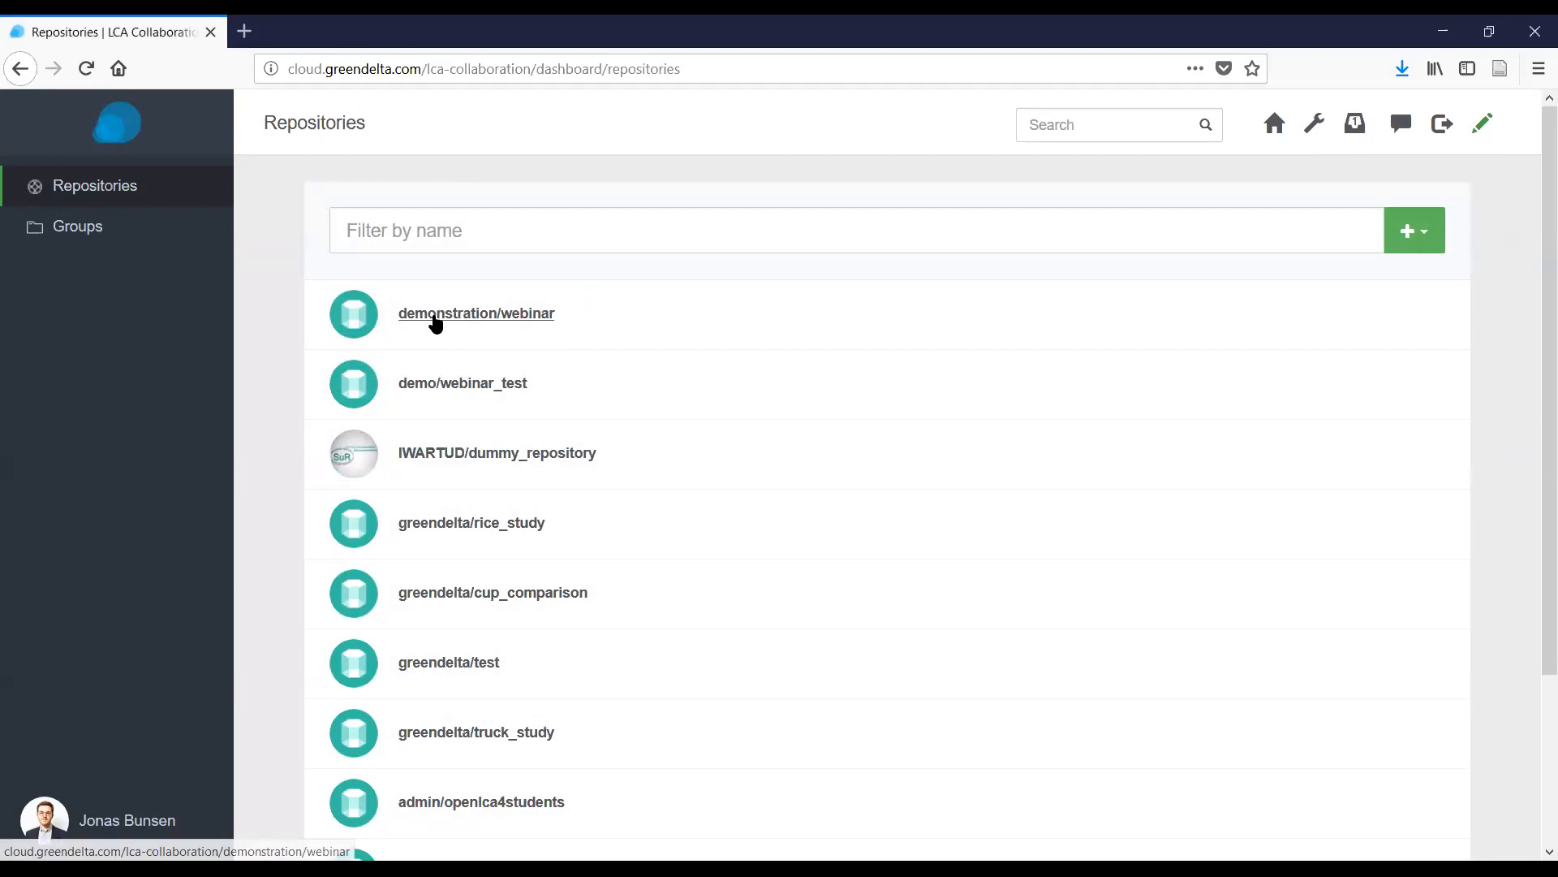
As the reviewer, open the co-generation review task and inspect its first data set.
left_click(434, 316)
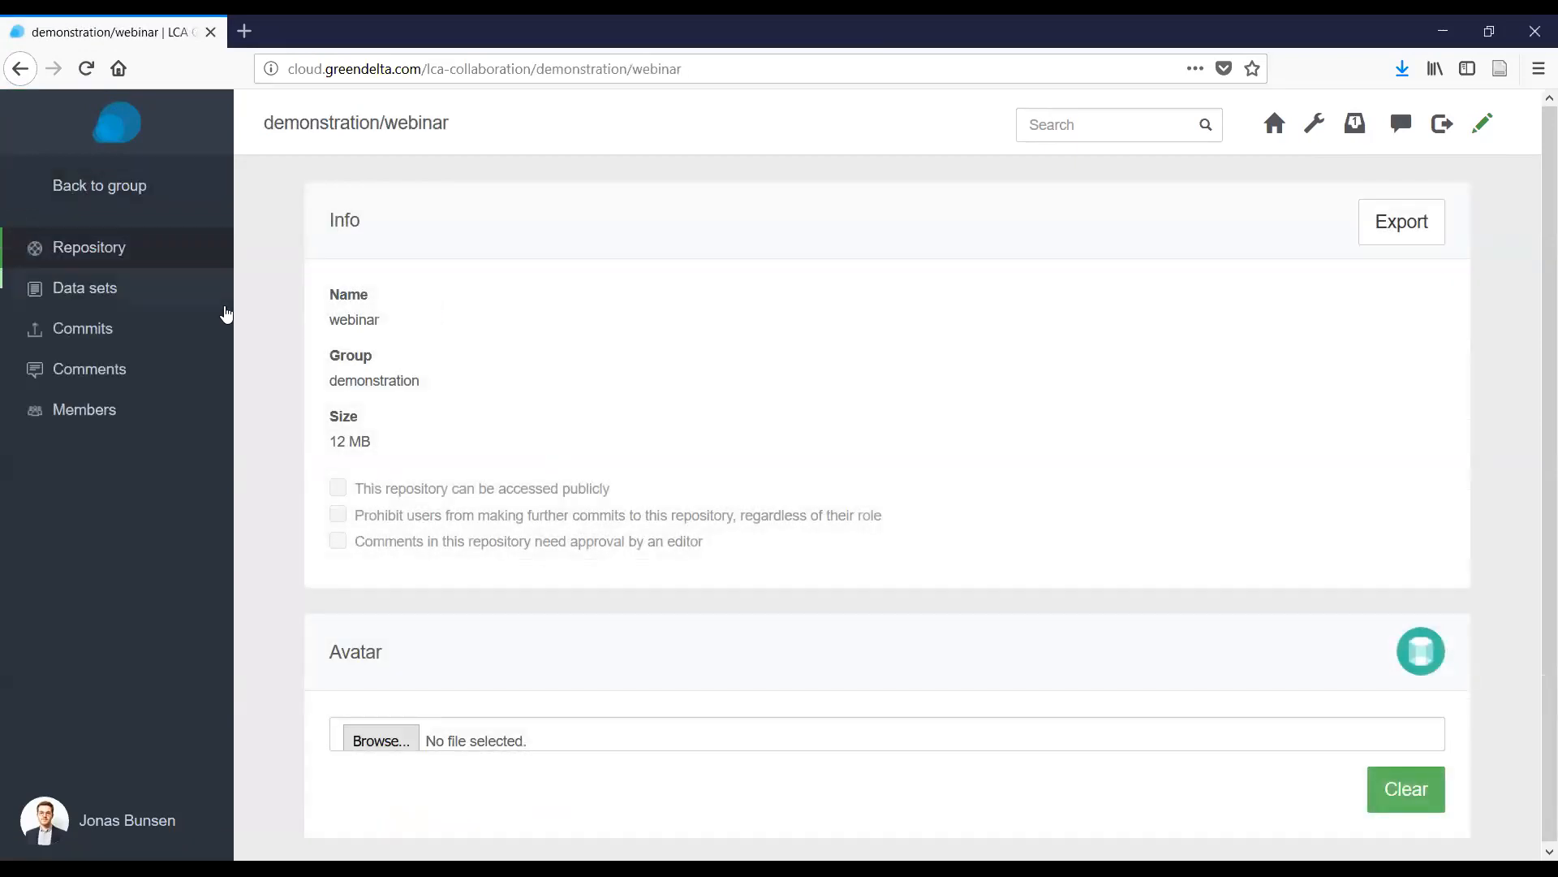
left_click(1483, 123)
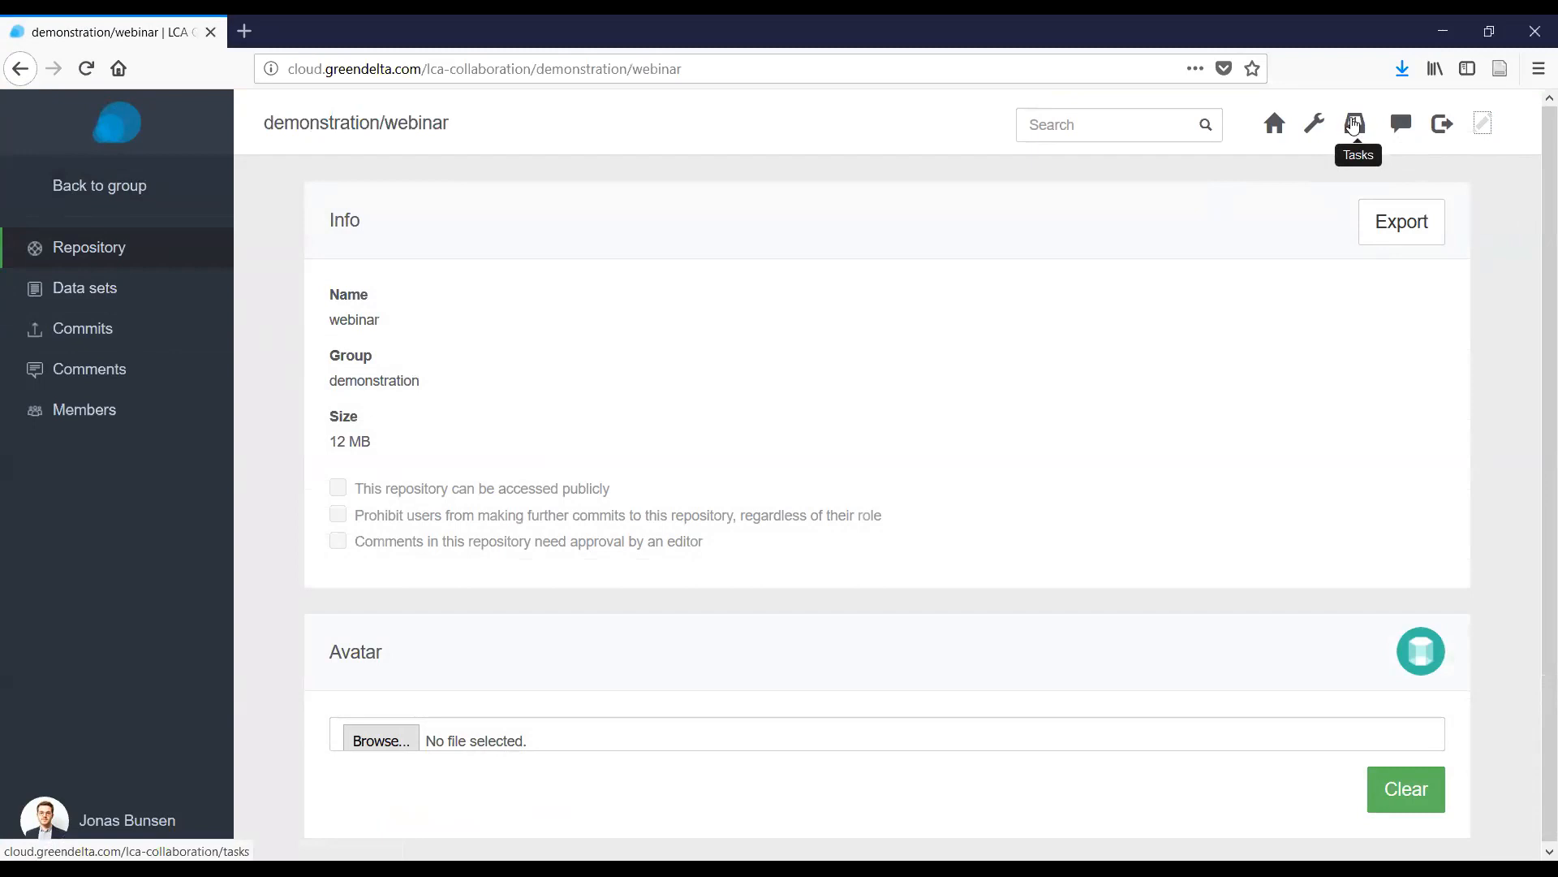
left_click(1354, 125)
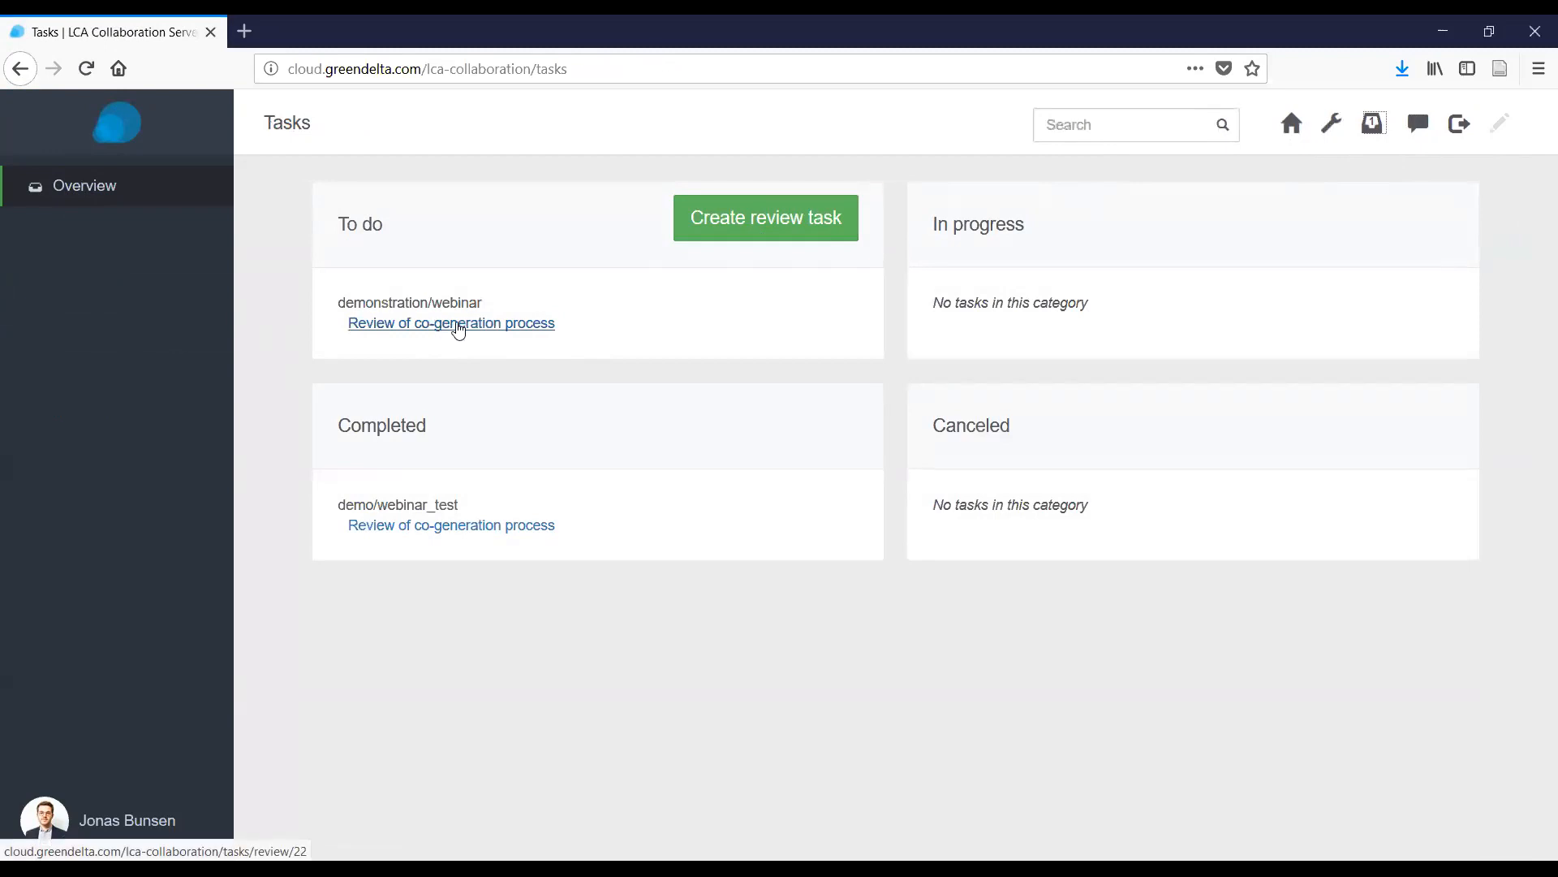
left_click(470, 327)
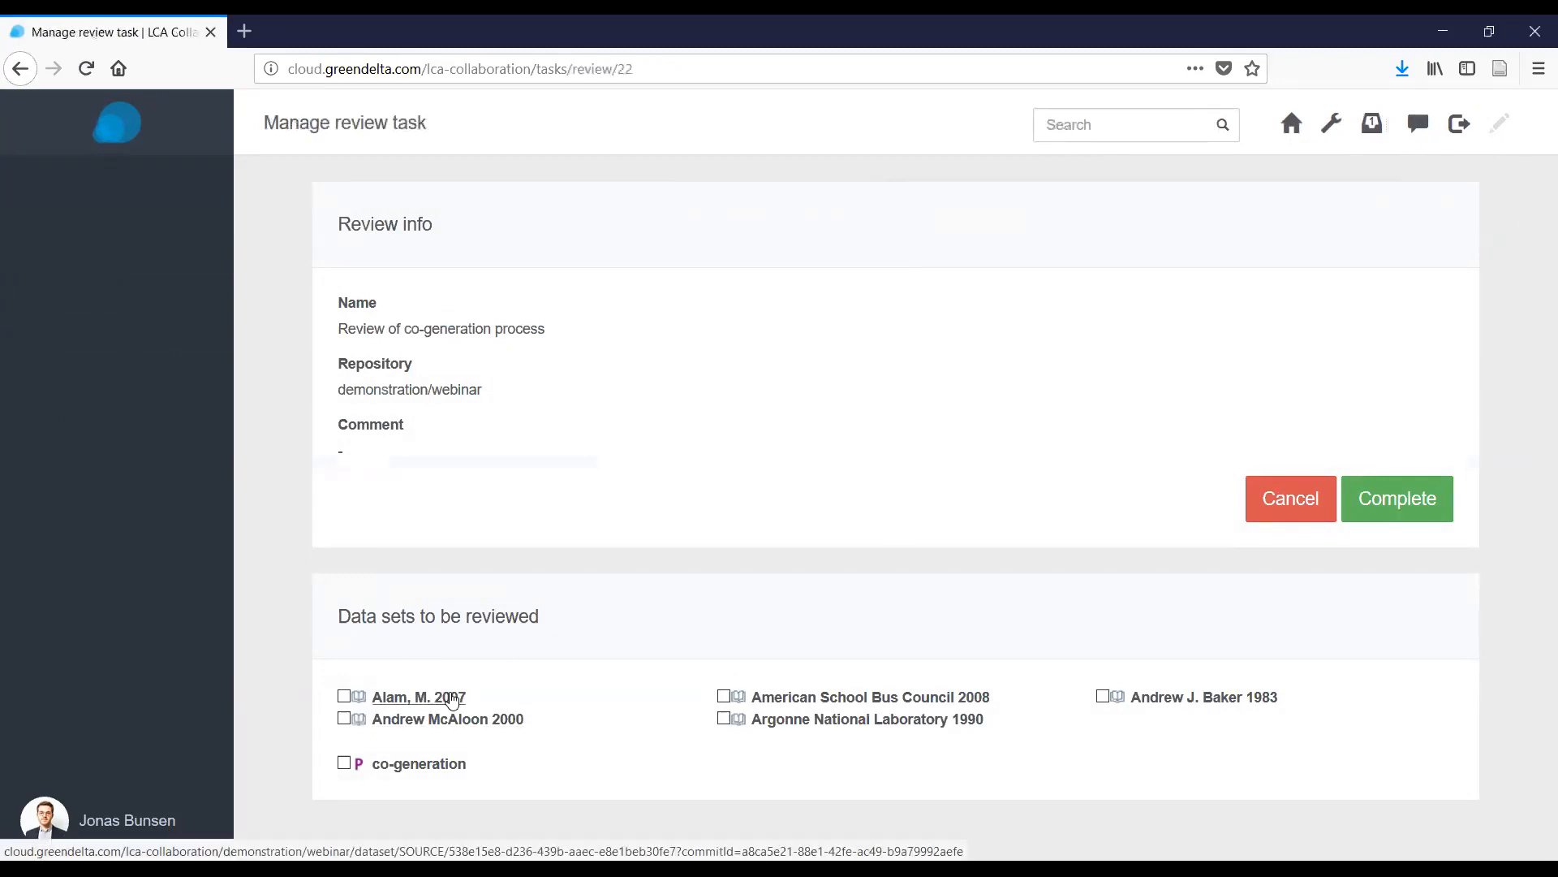
left_click(452, 698)
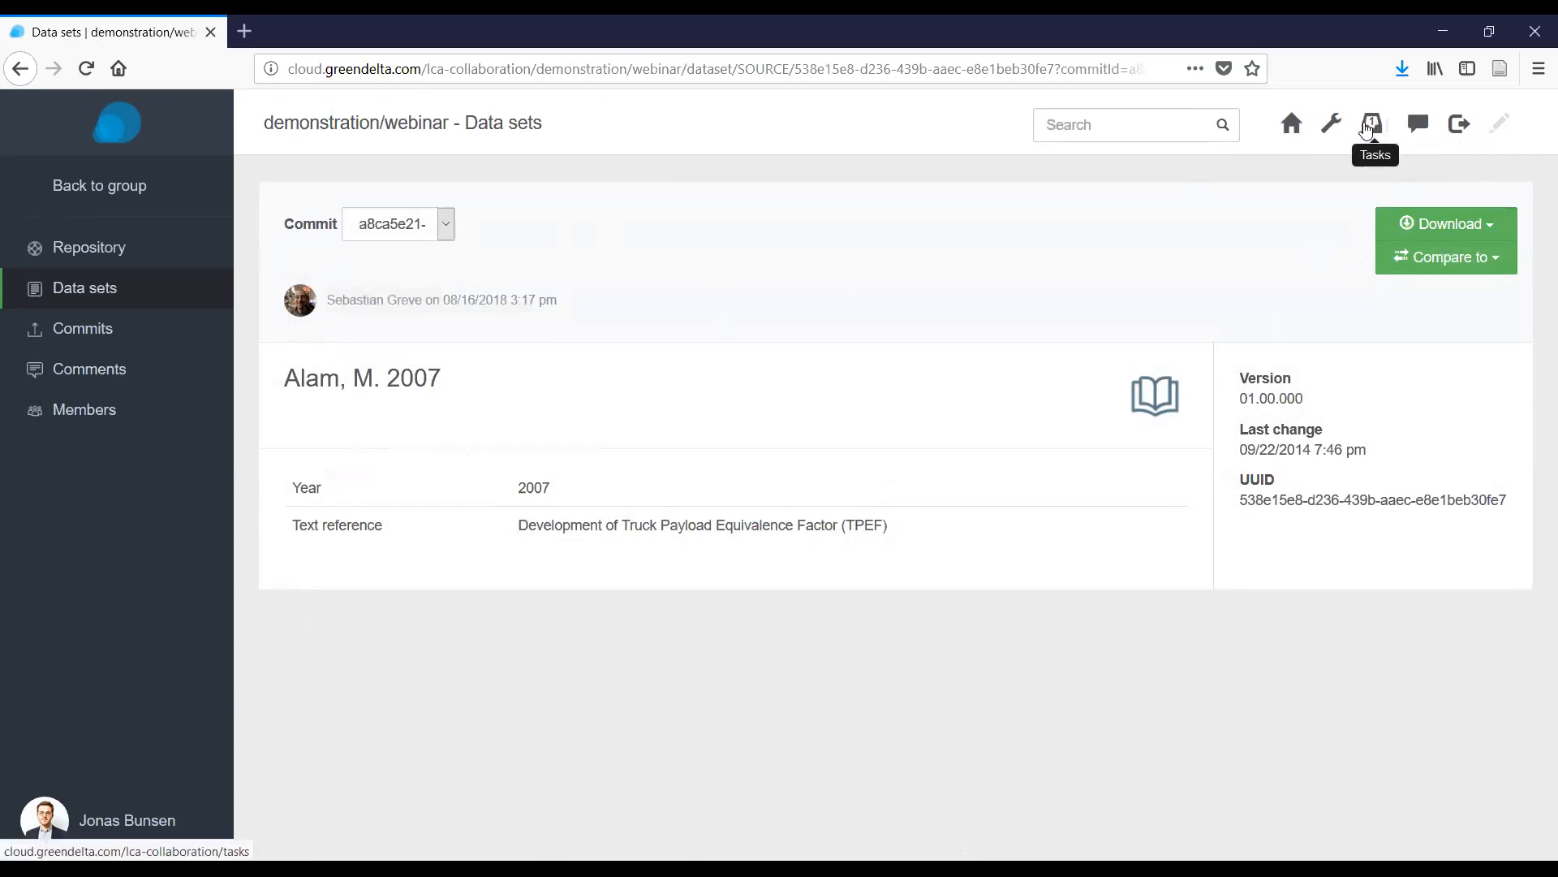
left_click(1369, 127)
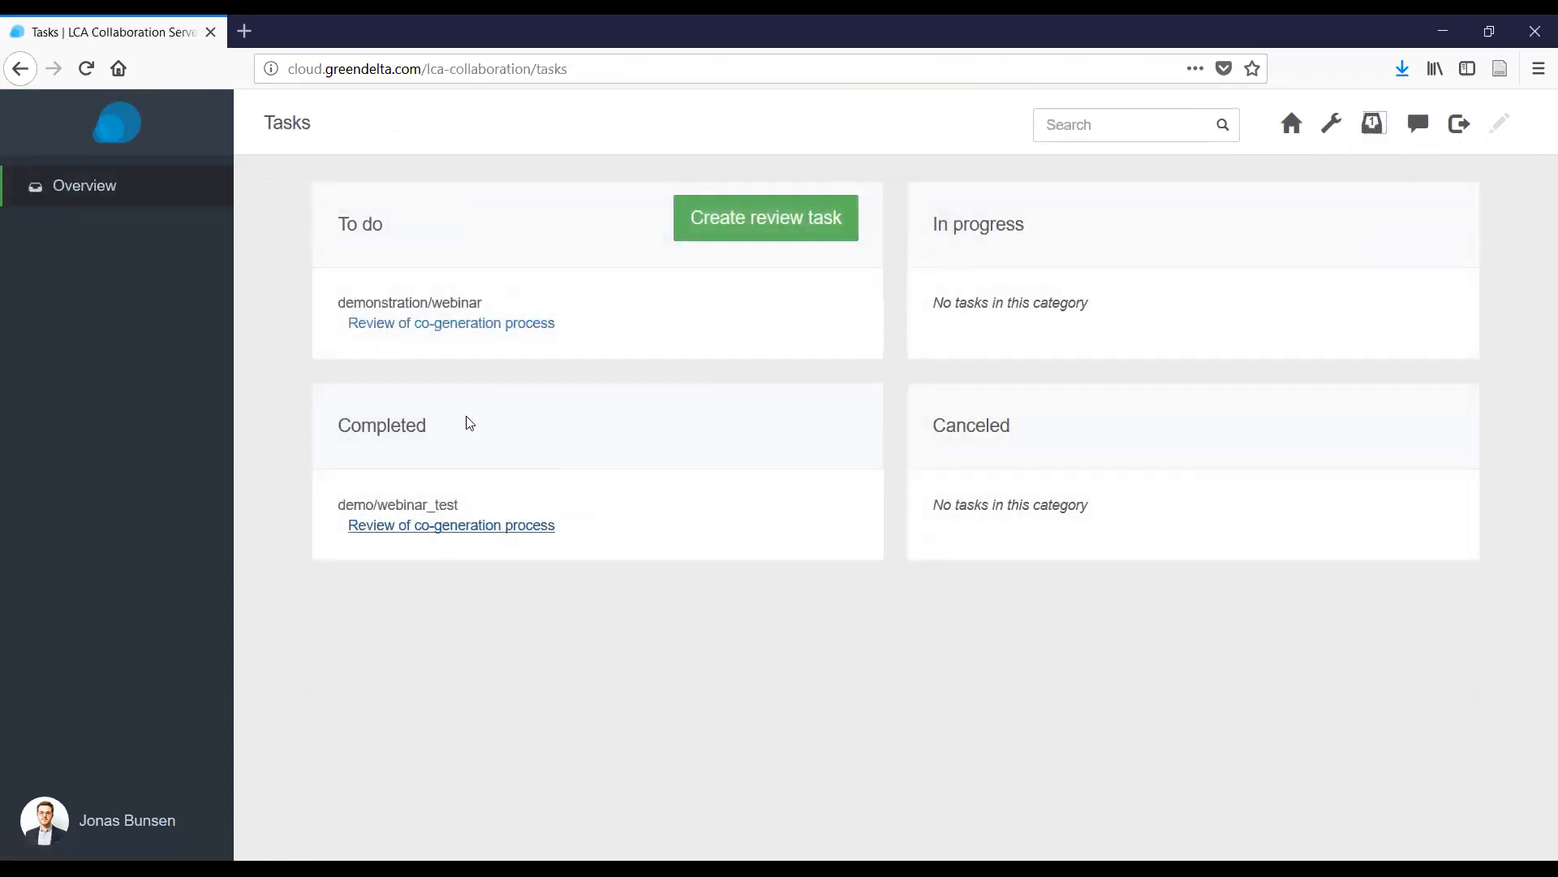
left_click(487, 324)
Mark all six data sets as reviewed and complete the review task.
left_click(344, 698)
left_click(345, 720)
left_click(343, 763)
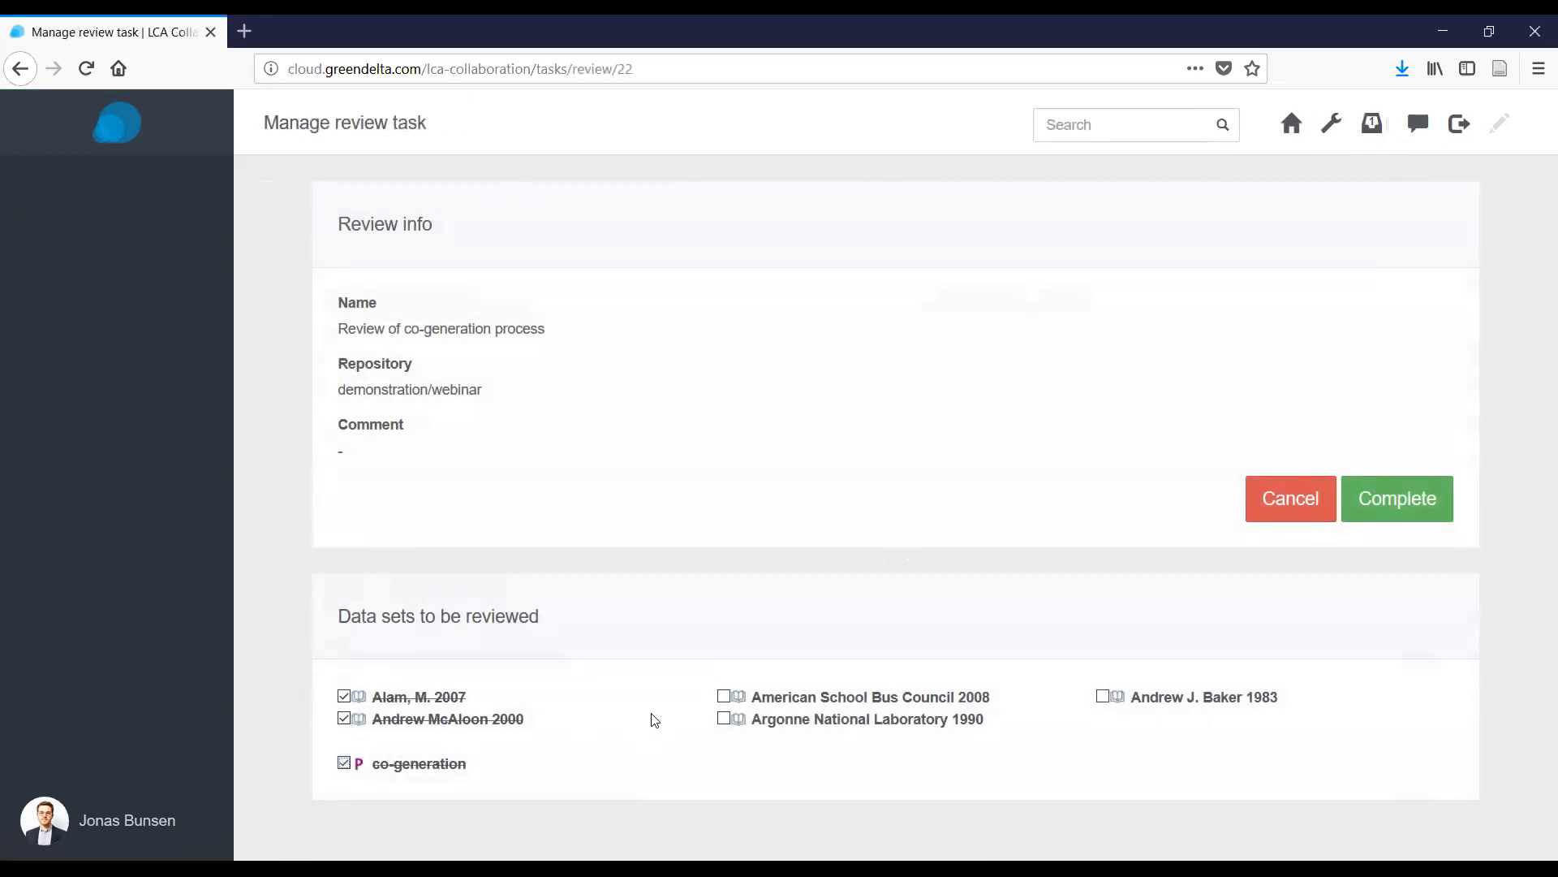
left_click(723, 696)
left_click(723, 719)
left_click(1102, 696)
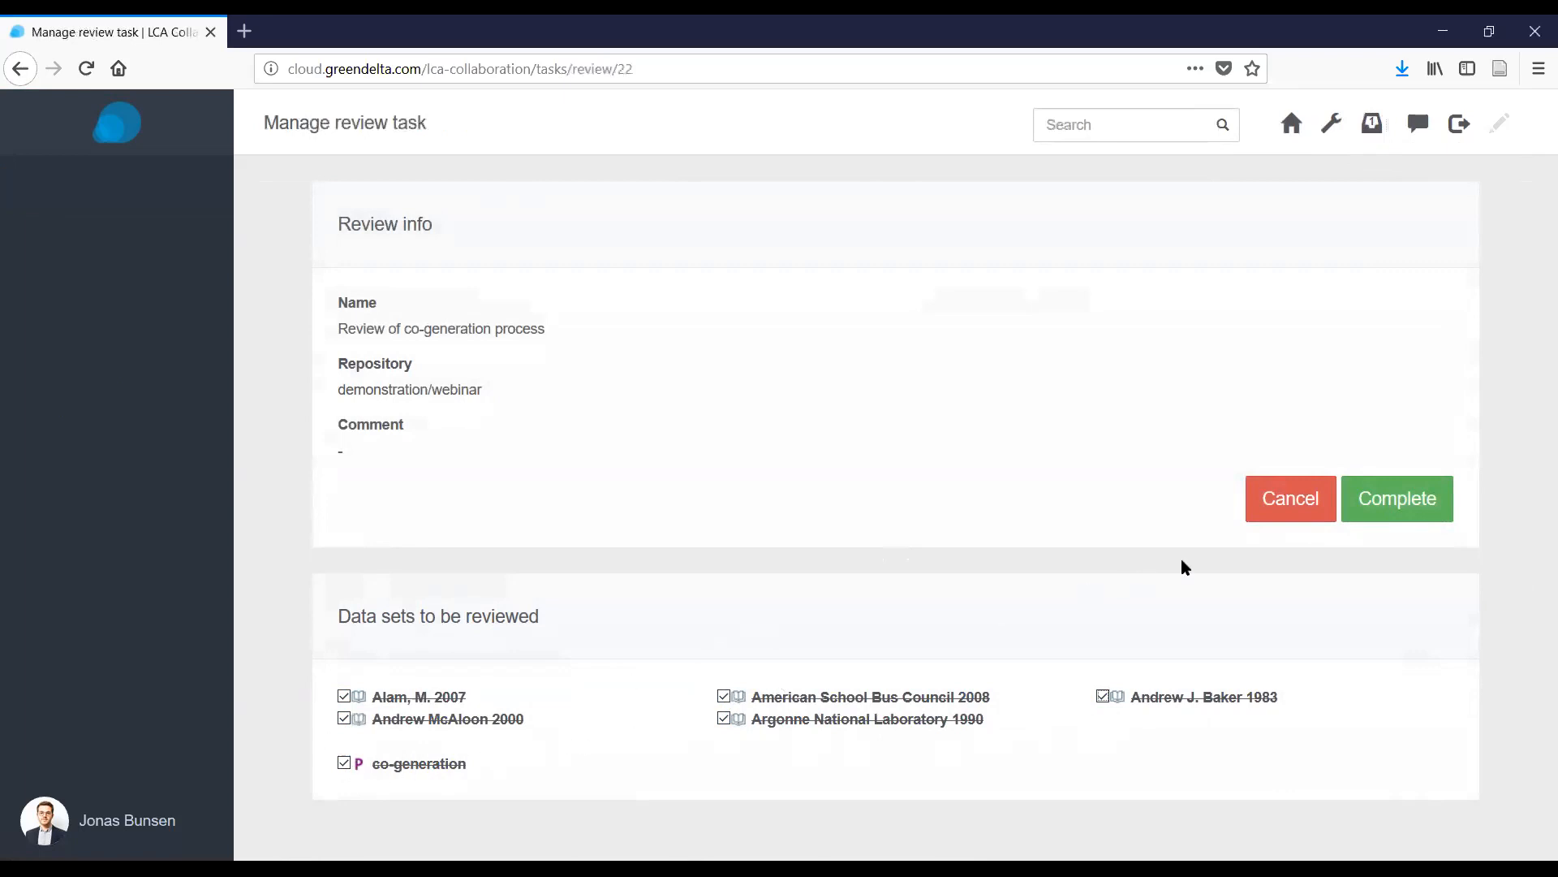
left_click(1407, 509)
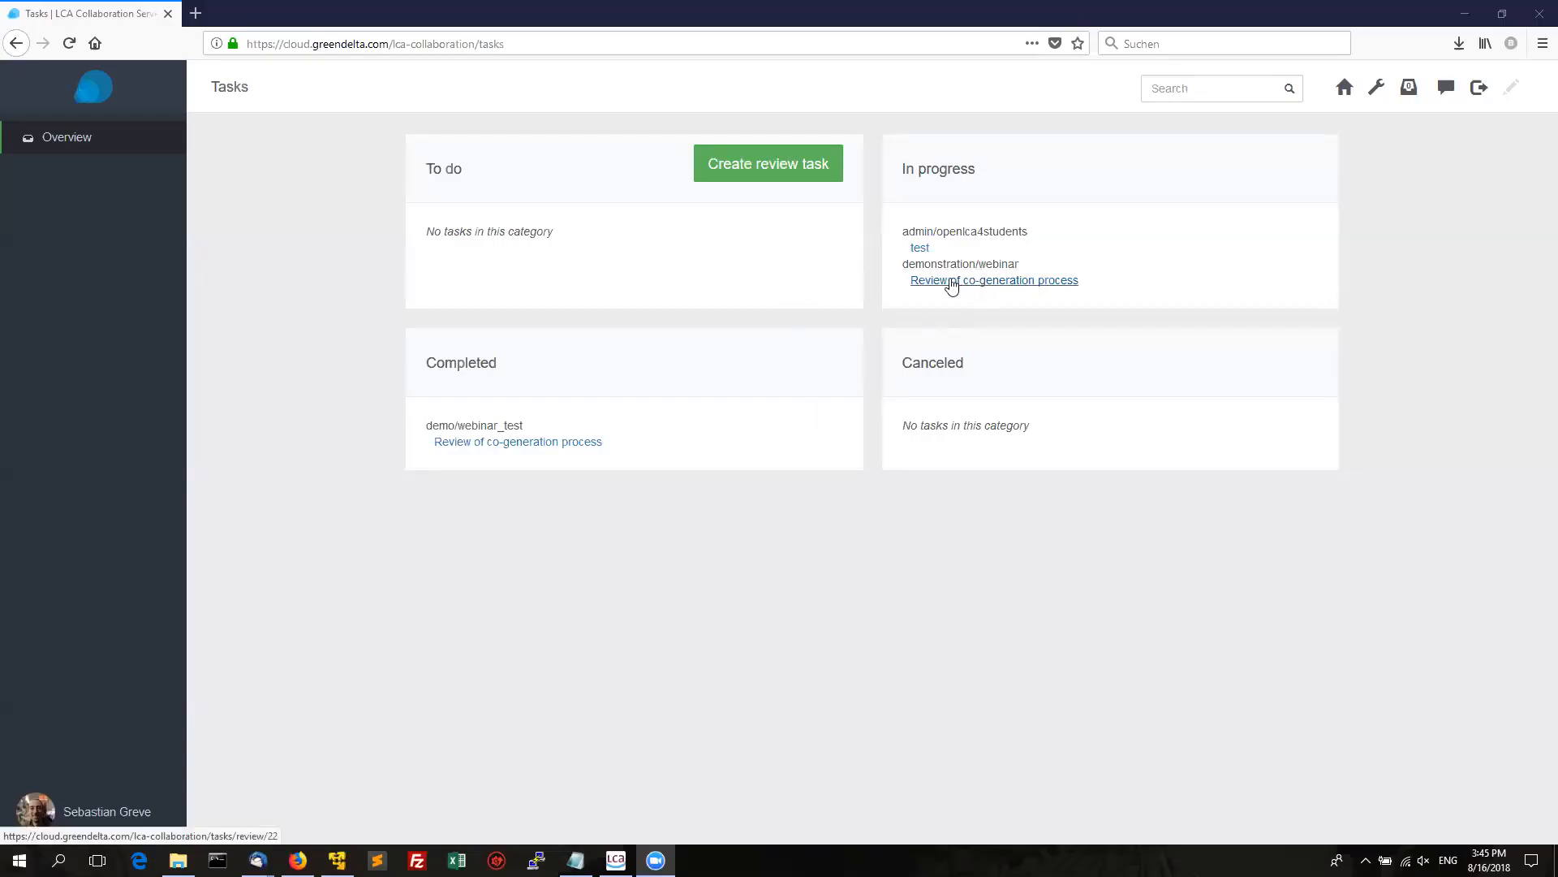
Reload Tasks, confirm the reviewer's assignment is completed, and open the co-generation data set, version 01.00.004.
key("F5")
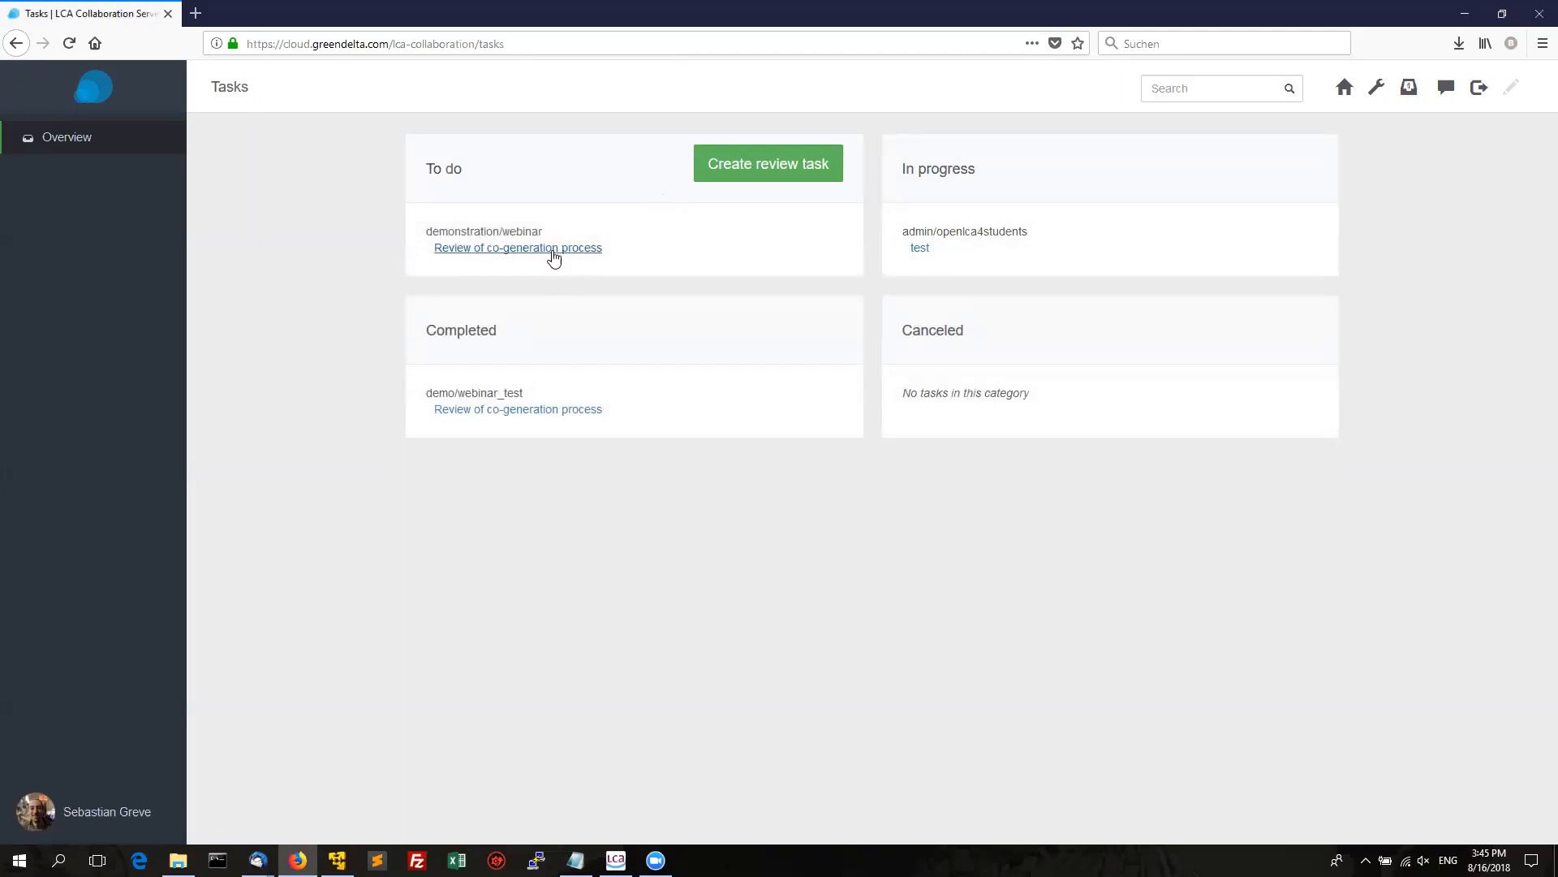
left_click(555, 252)
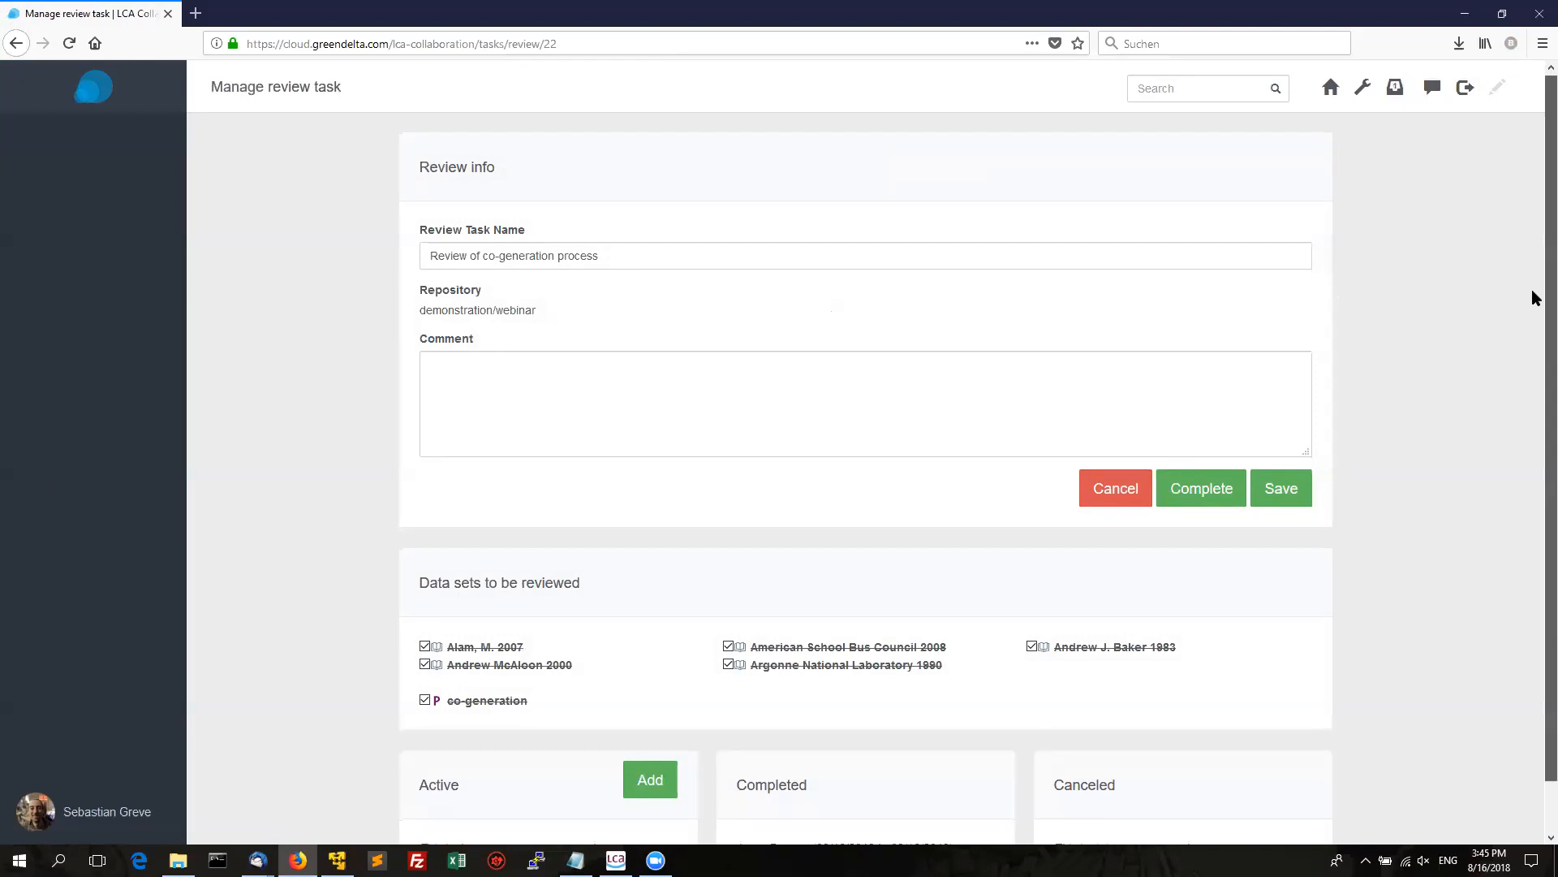
scroll(1532, 349, "down", 1)
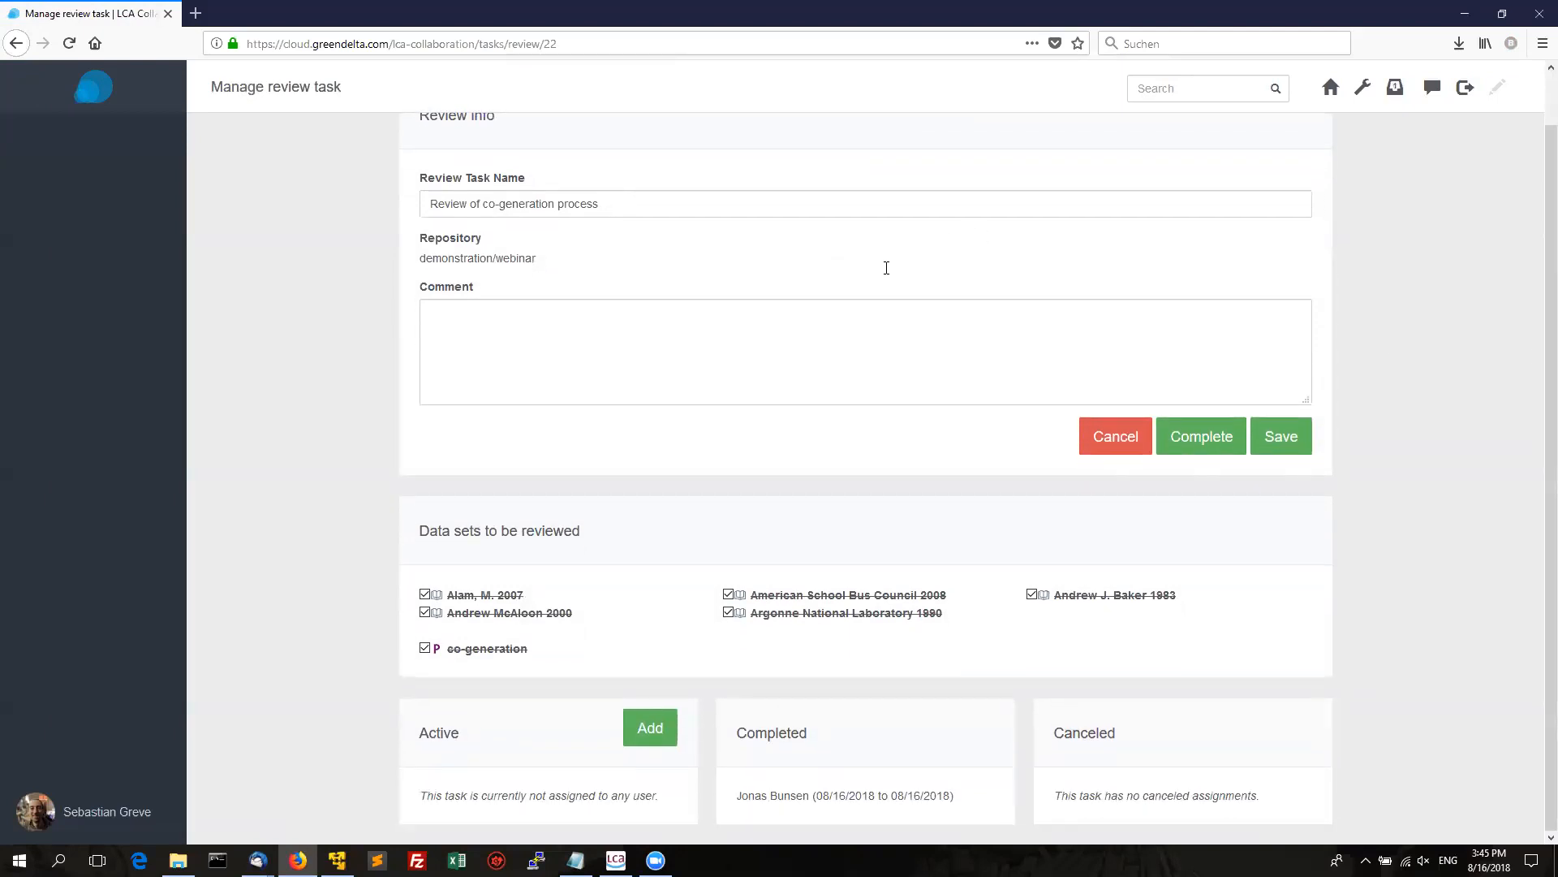
left_click(486, 648)
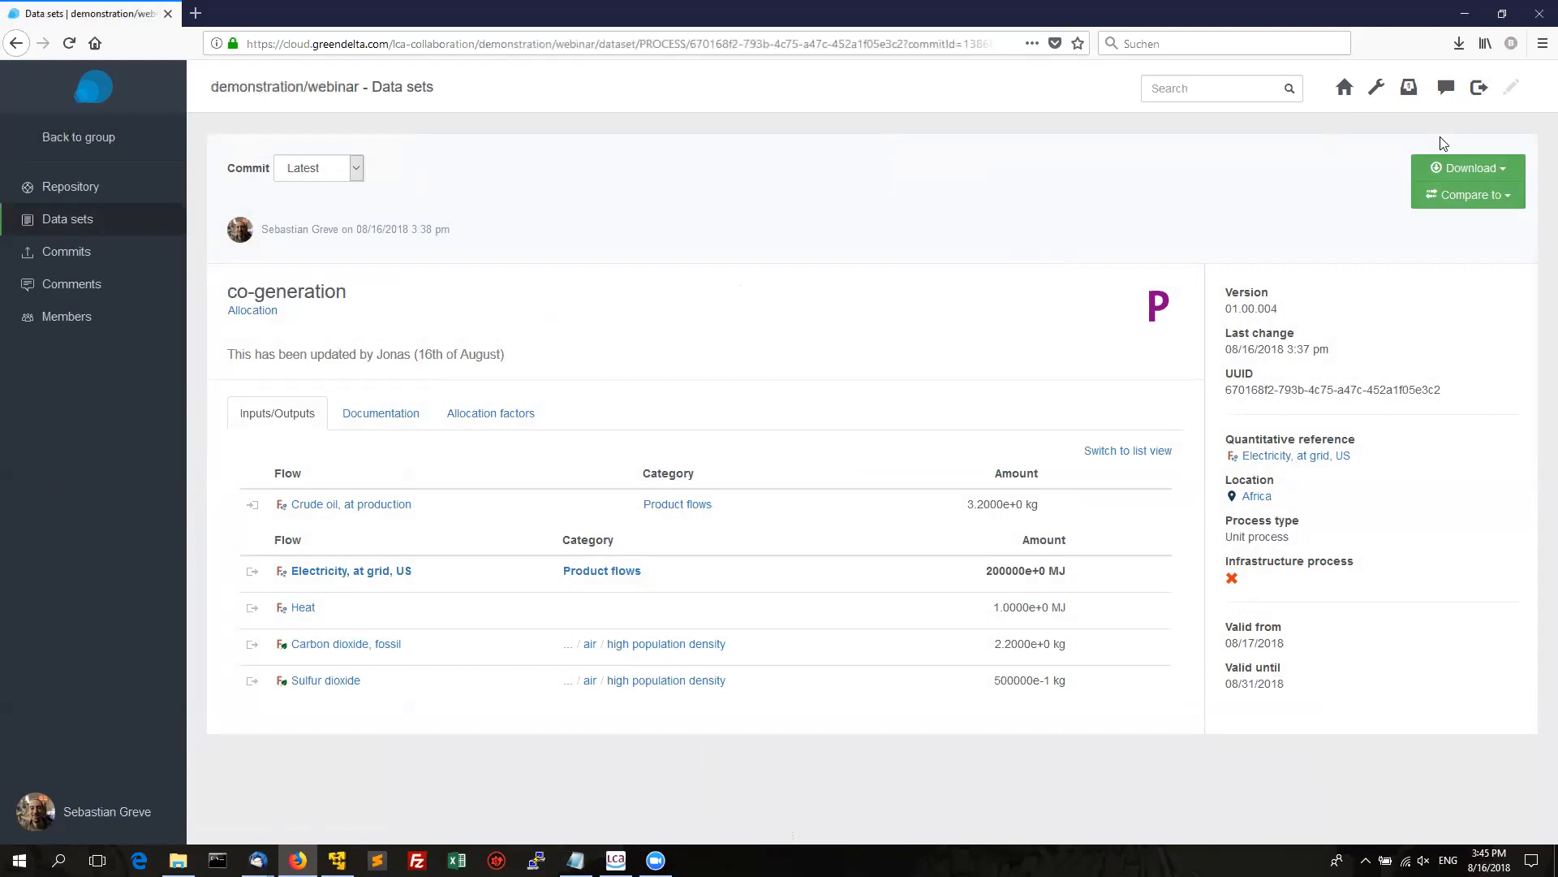
Turn on edit mode for the co-generation data set and start a comment on Inputs/Outputs.
left_click(1515, 89)
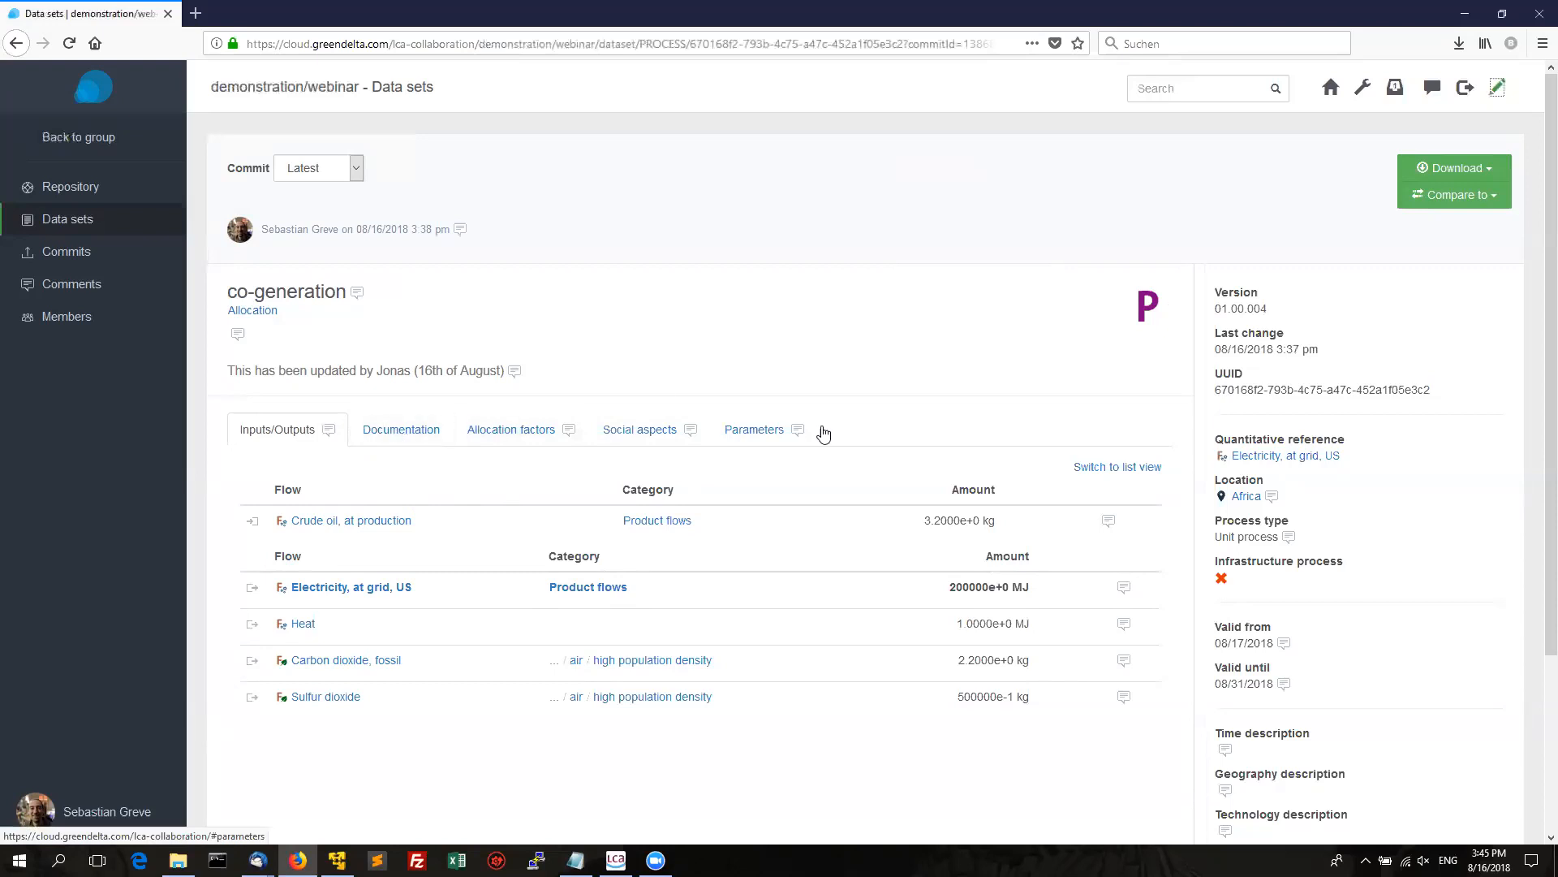
left_click(1109, 522)
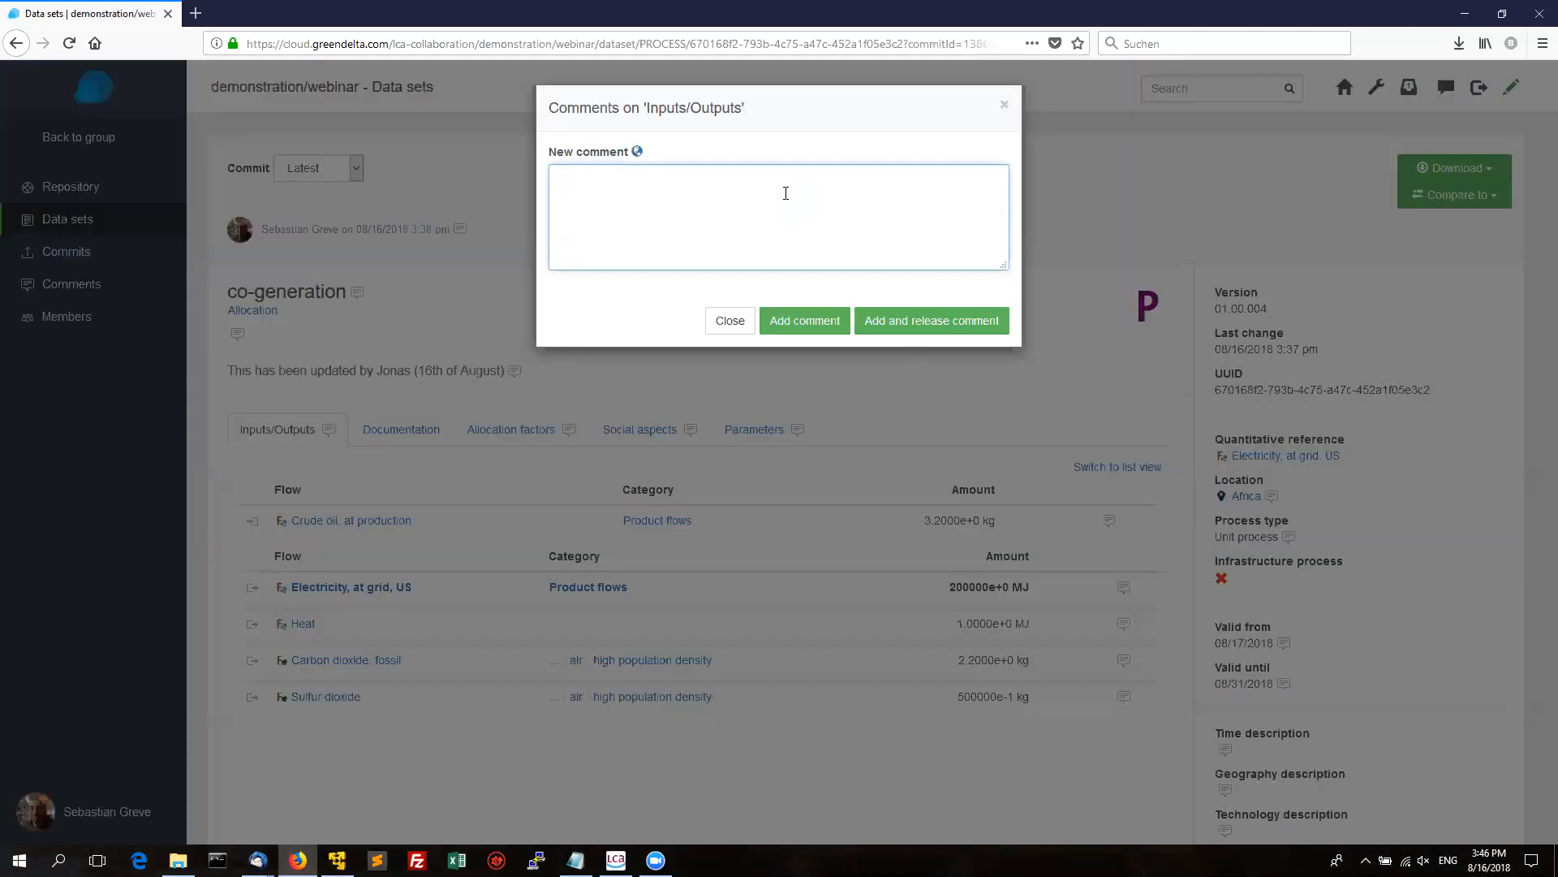
Post and release an Inputs/Outputs comment saying a different value was used but the author's information is more correct.
type("Is")
type("saw")
type(" that you put")
type(" a different v")
type("alue first, but ")
type("I htink my in")
type("formation is mor")
type("e correct")
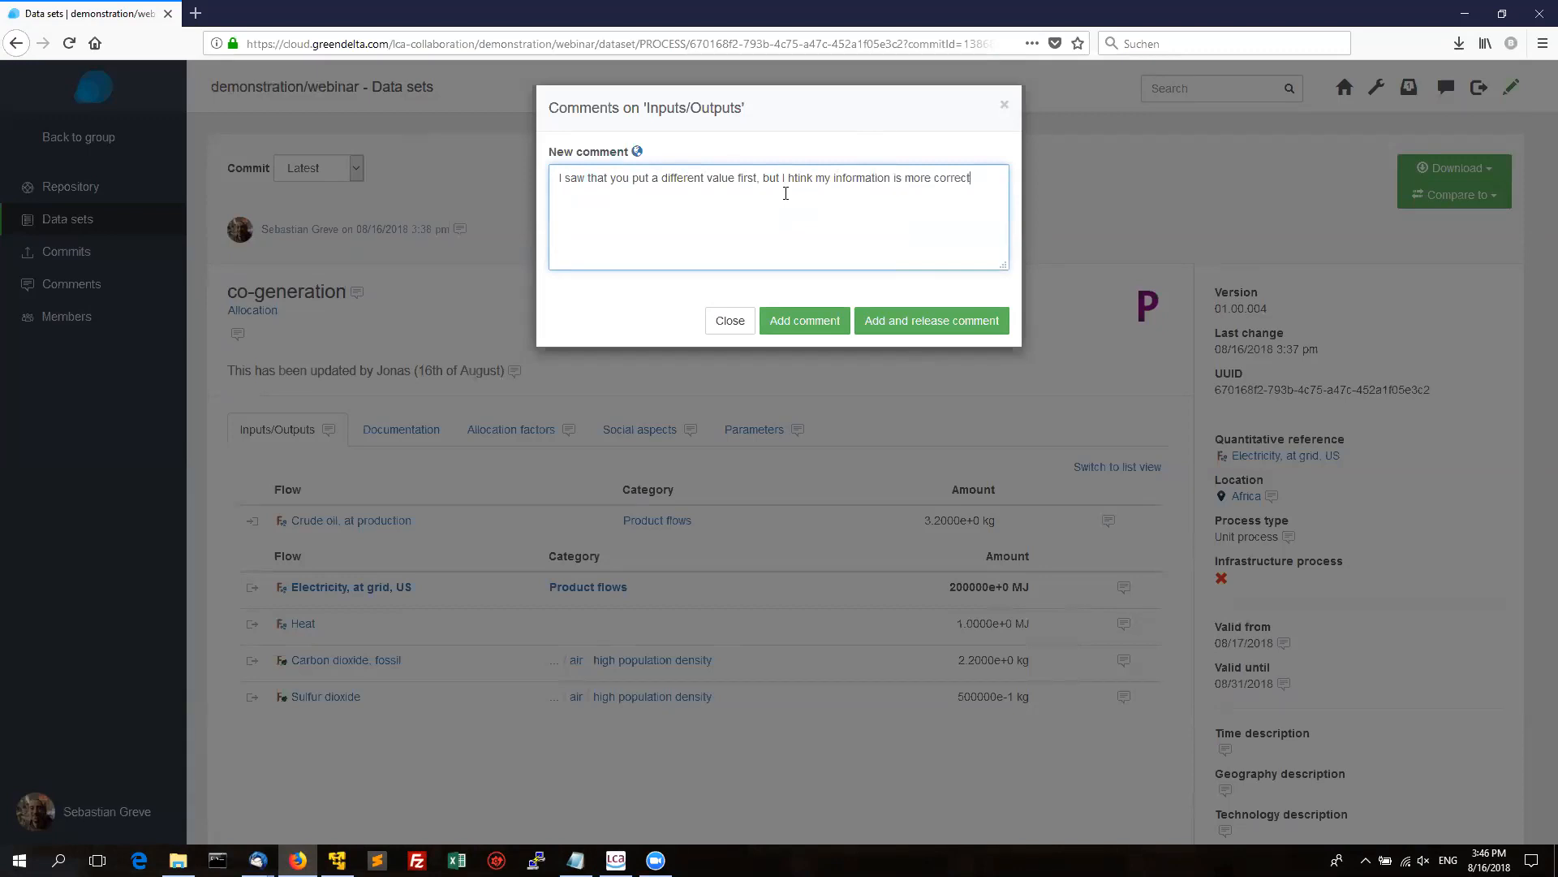
double_click(787, 194)
type("think")
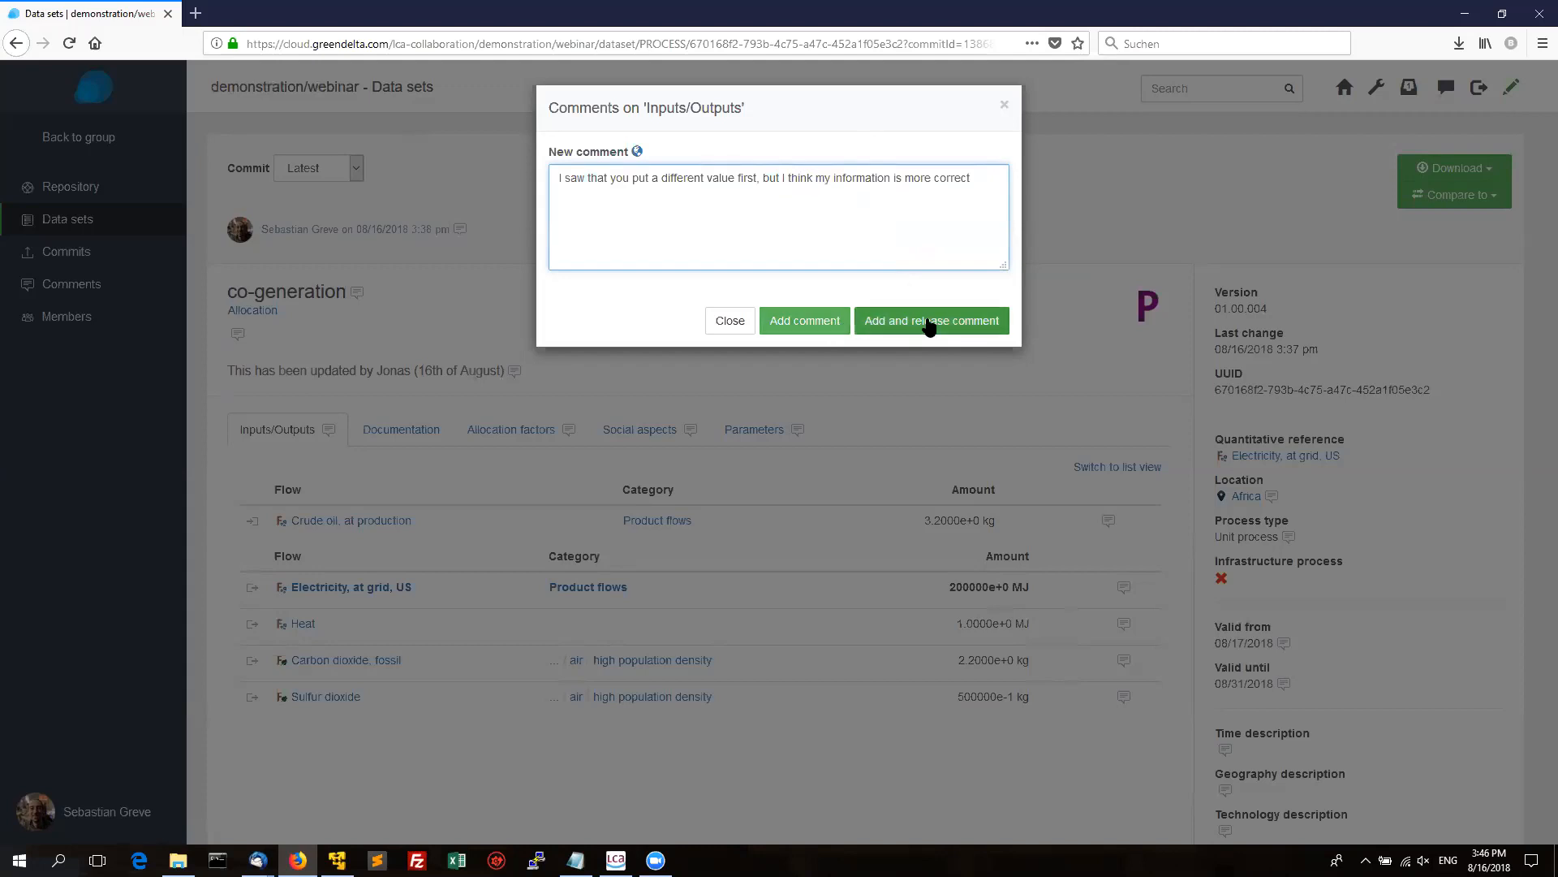
left_click(929, 325)
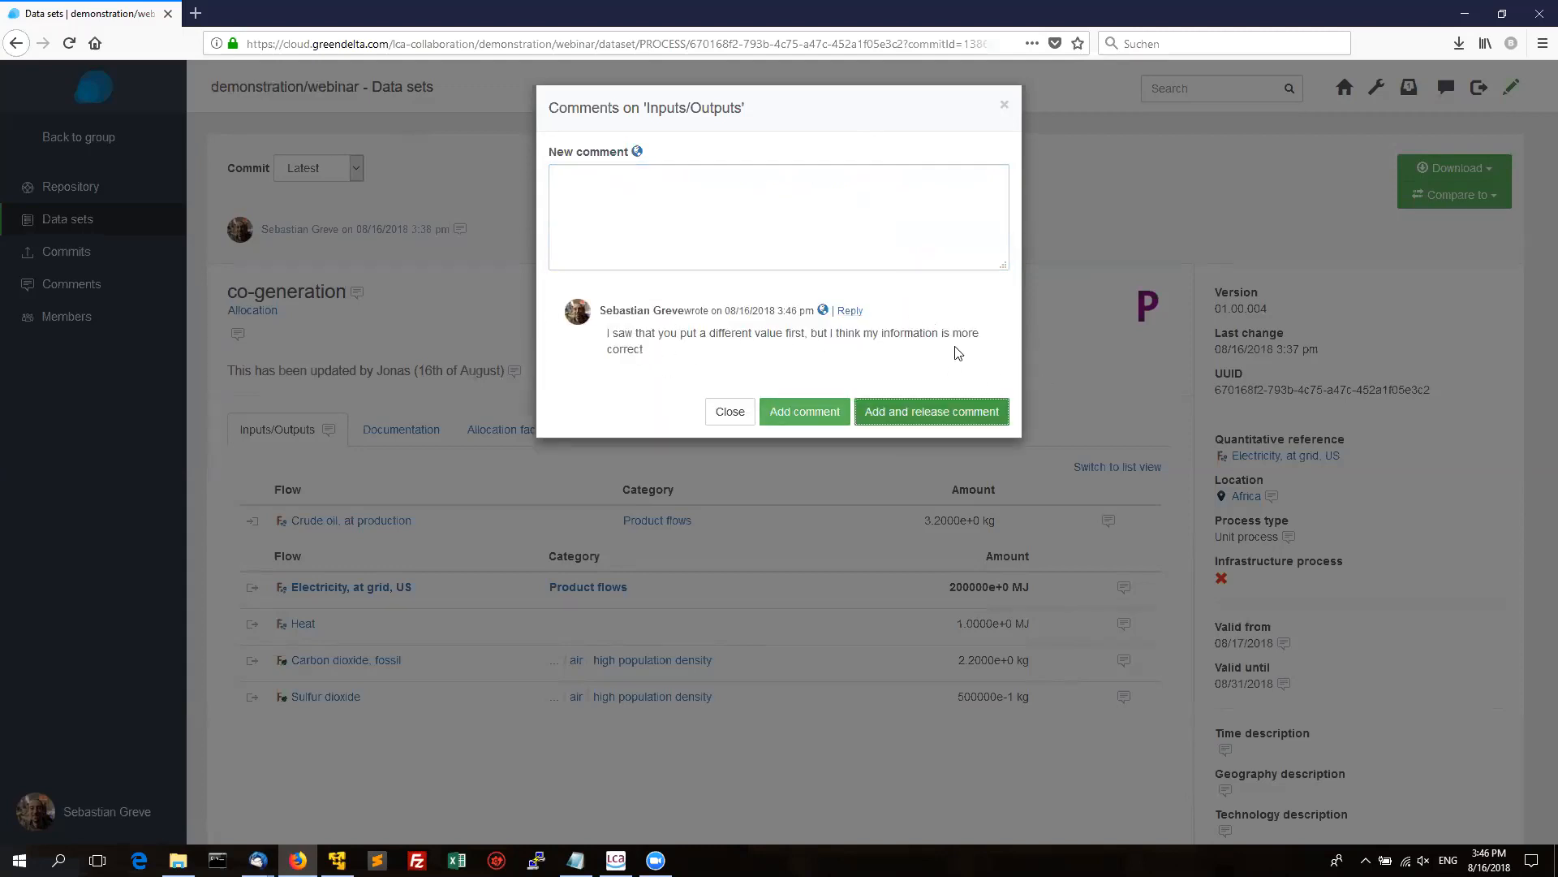
Close the comments window, turn review mode off, and switch over to openLCA.
left_click(850, 310)
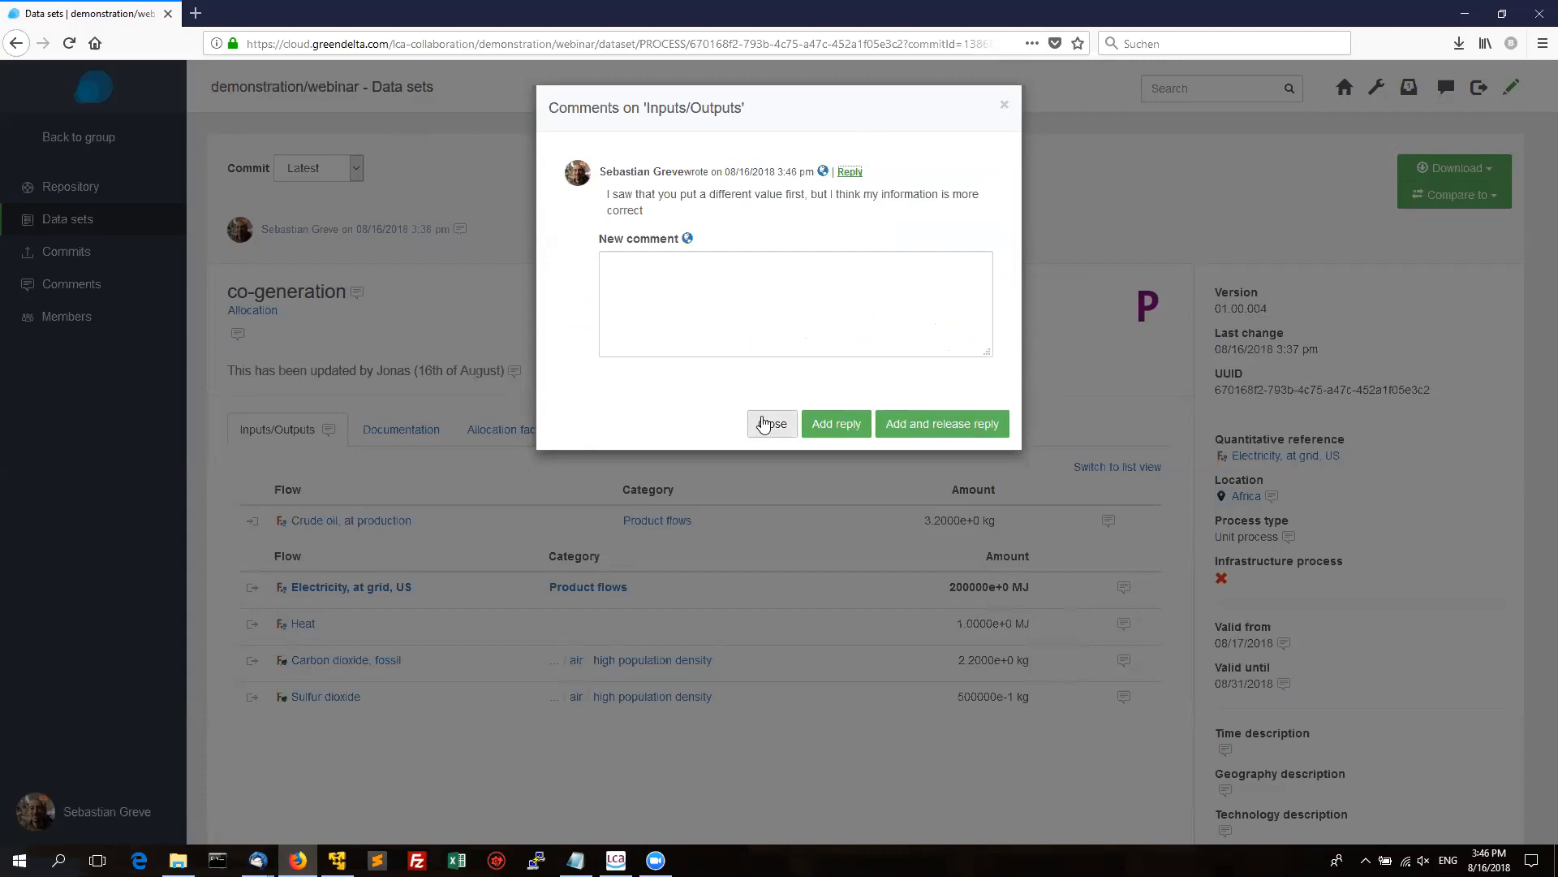
left_click(764, 423)
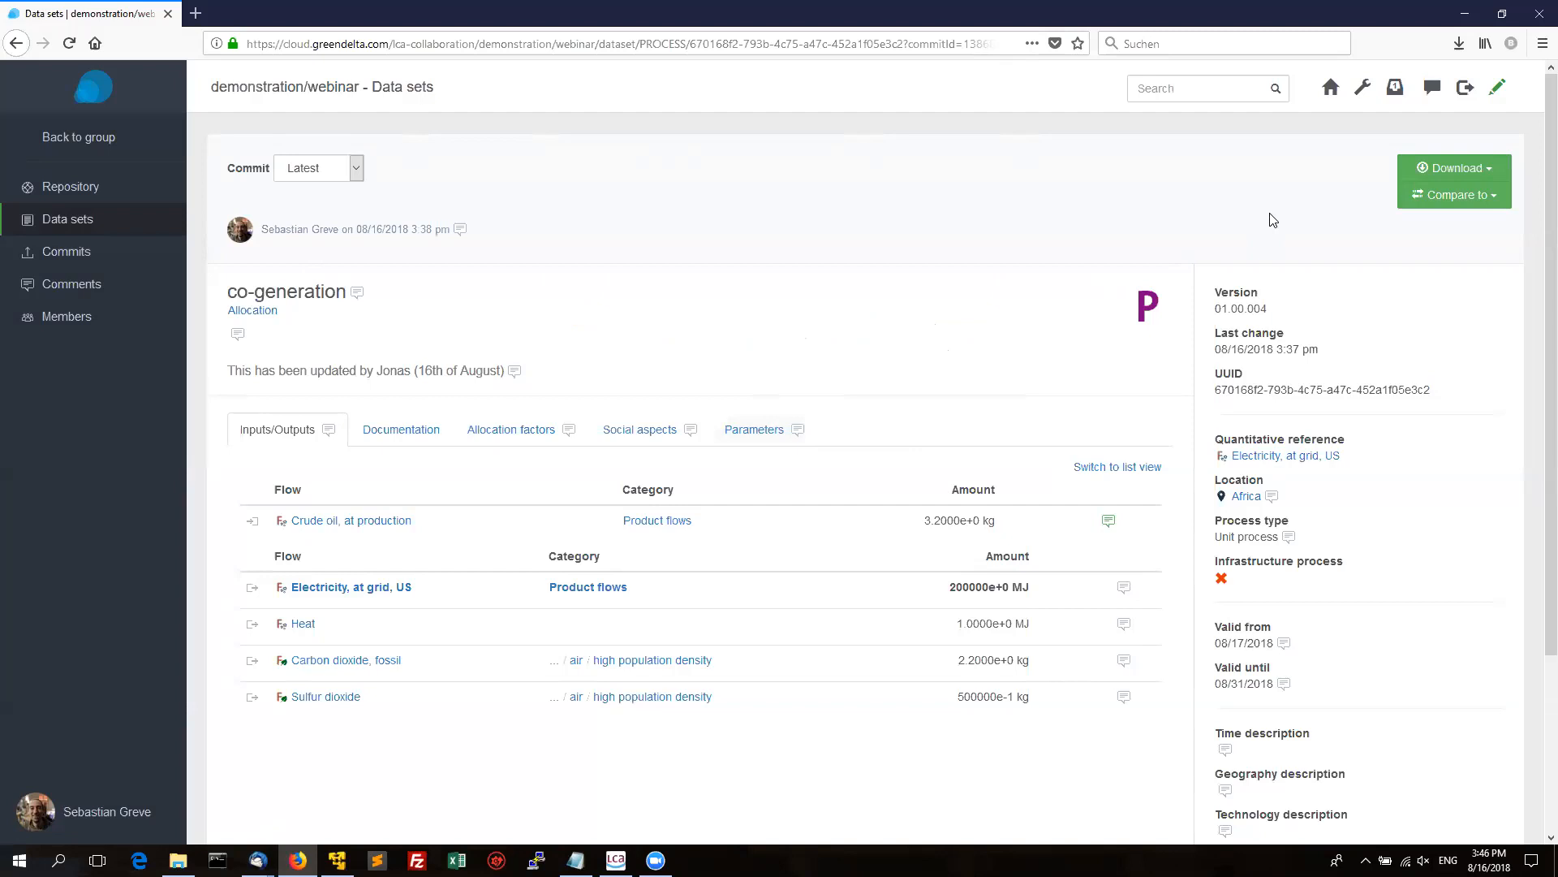
left_click(1498, 88)
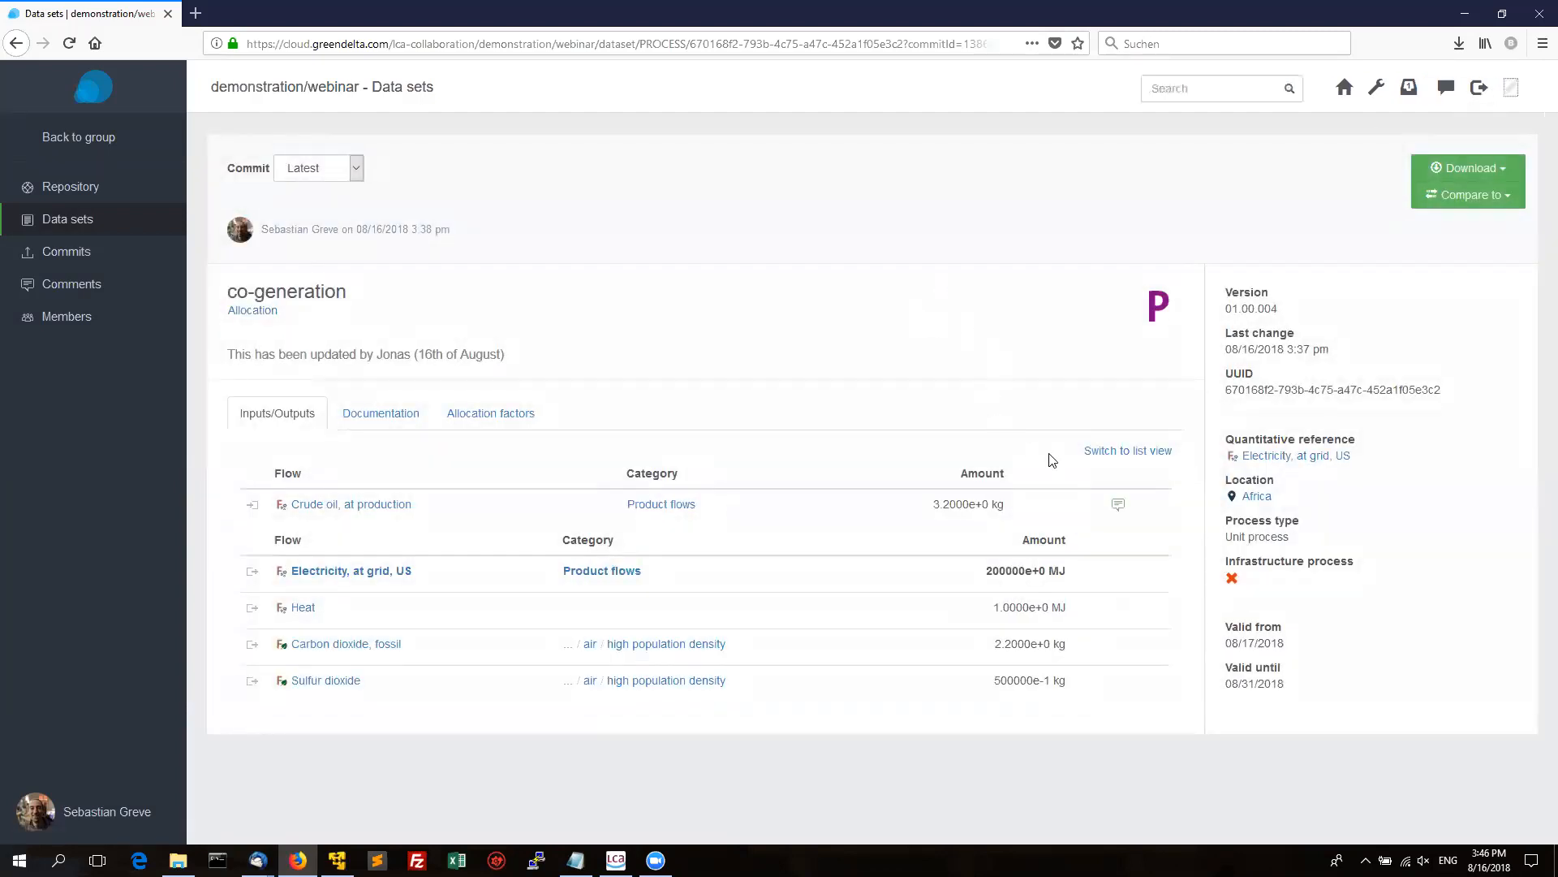
left_click(1119, 505)
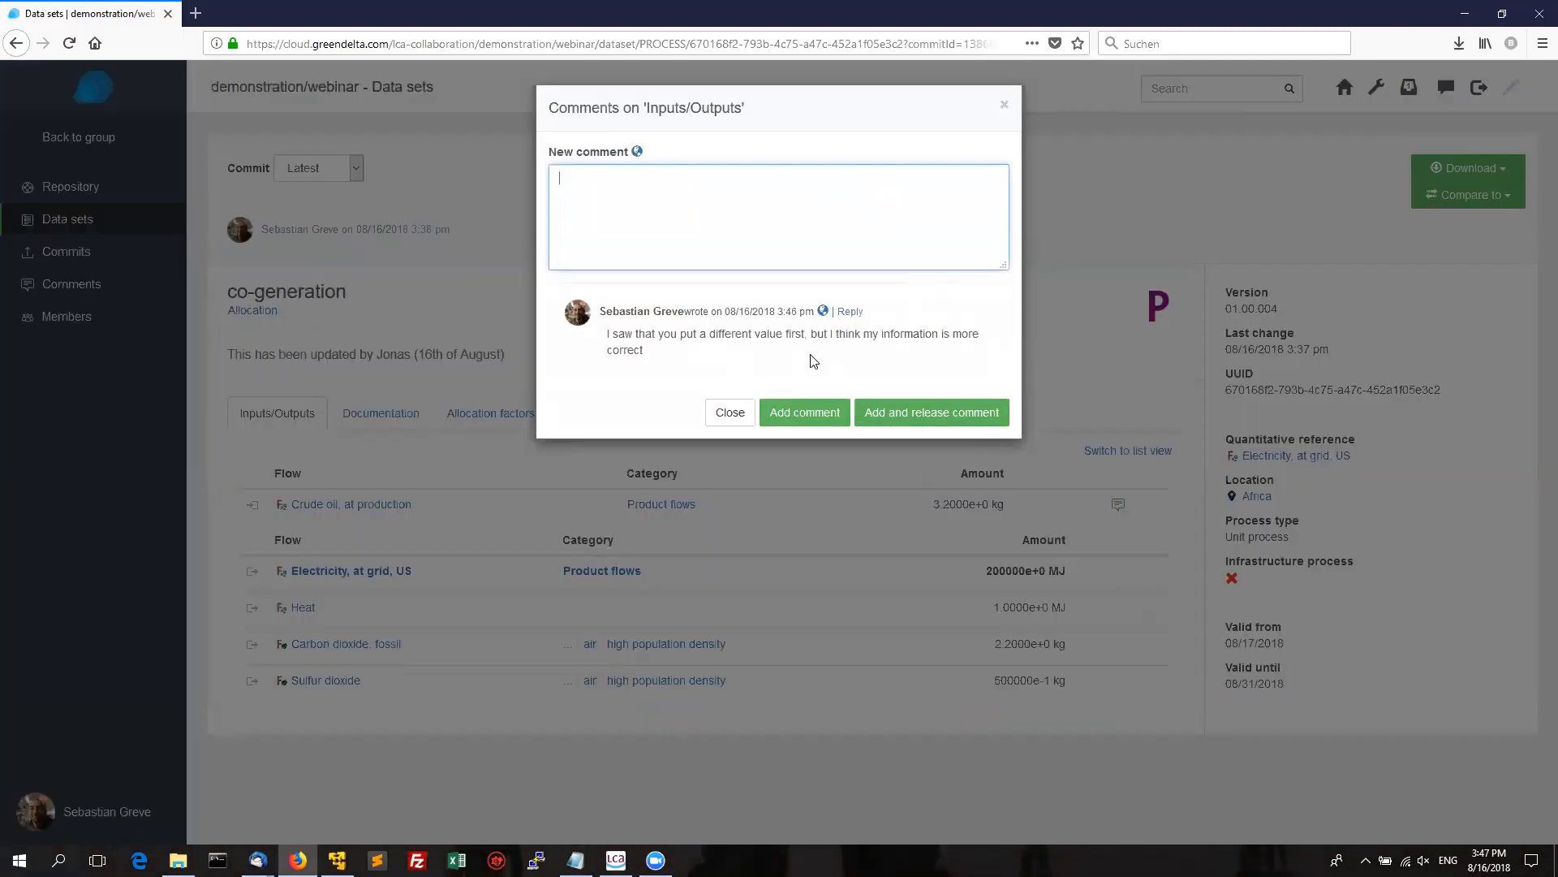
left_click(1004, 105)
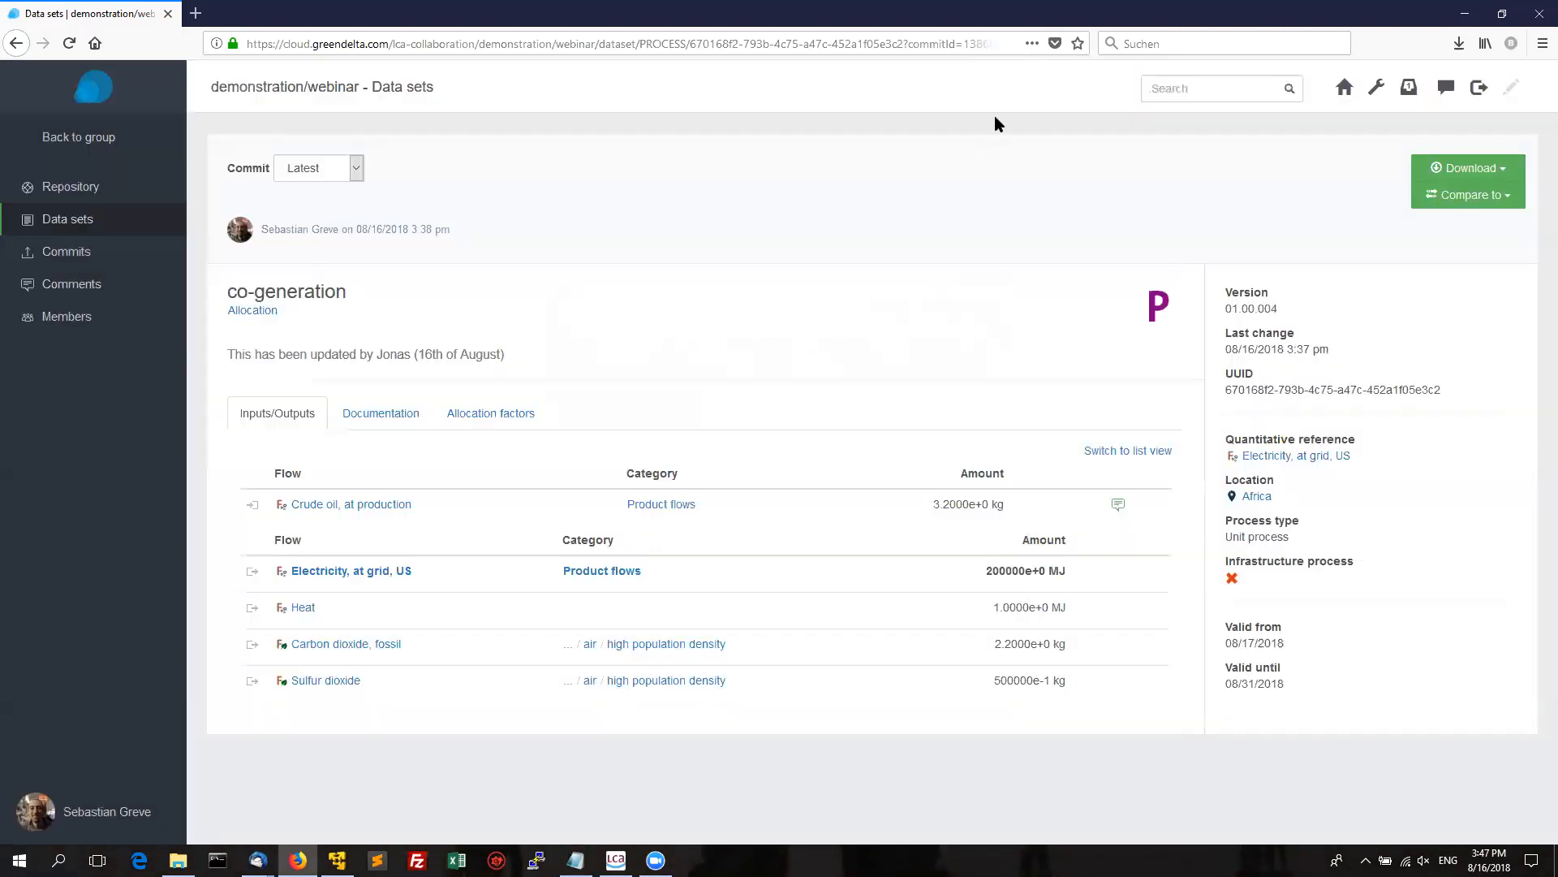
left_click(616, 860)
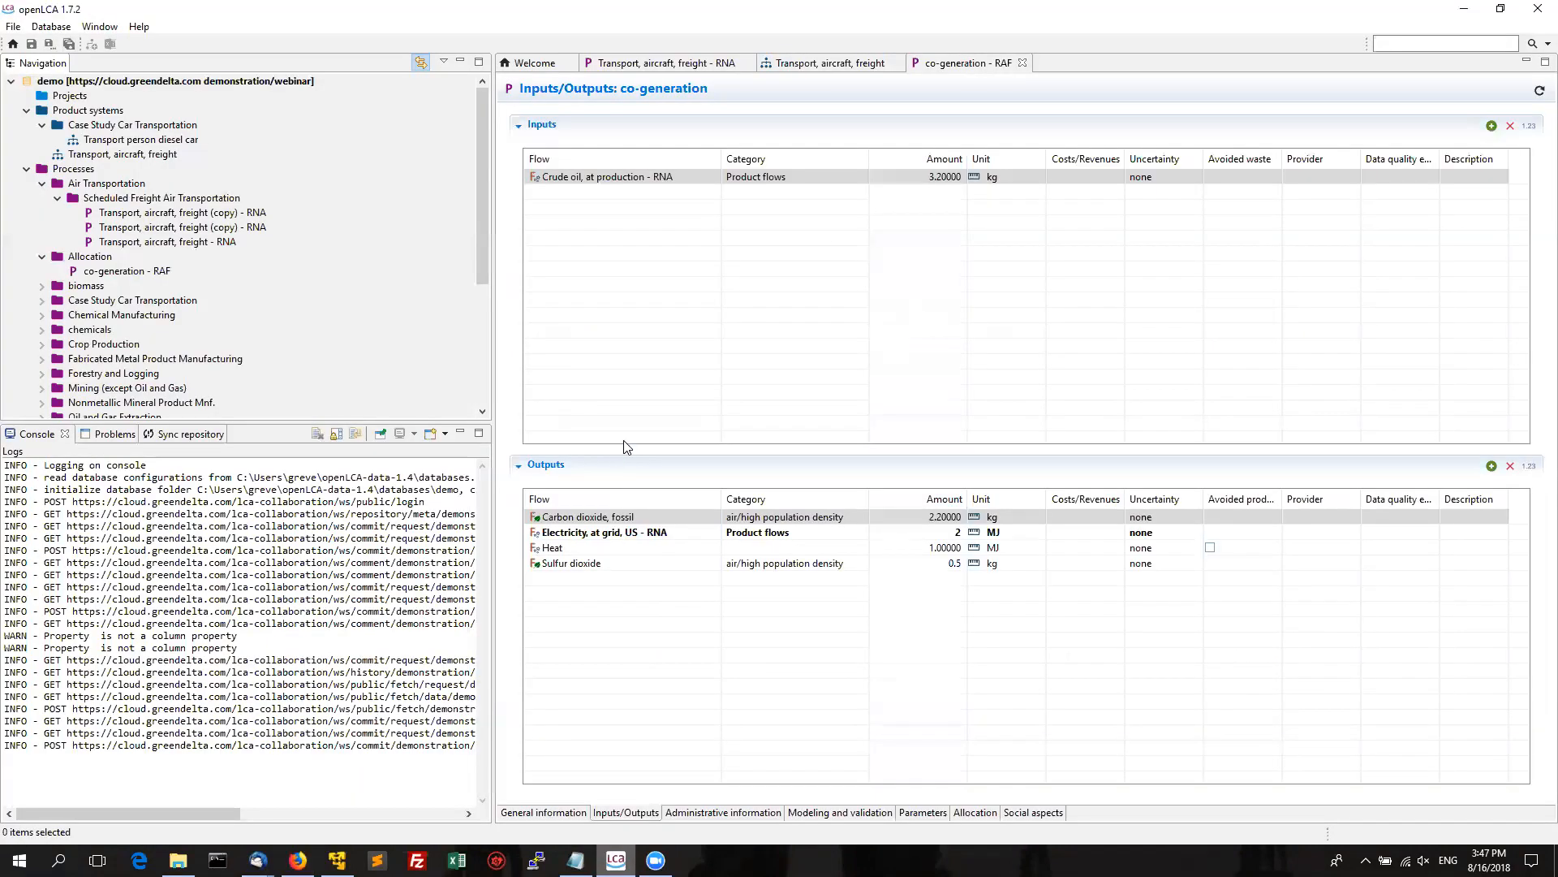
Close all open editors and reopen the co-generation - RAF process.
right_click(1006, 70)
left_click(1017, 96)
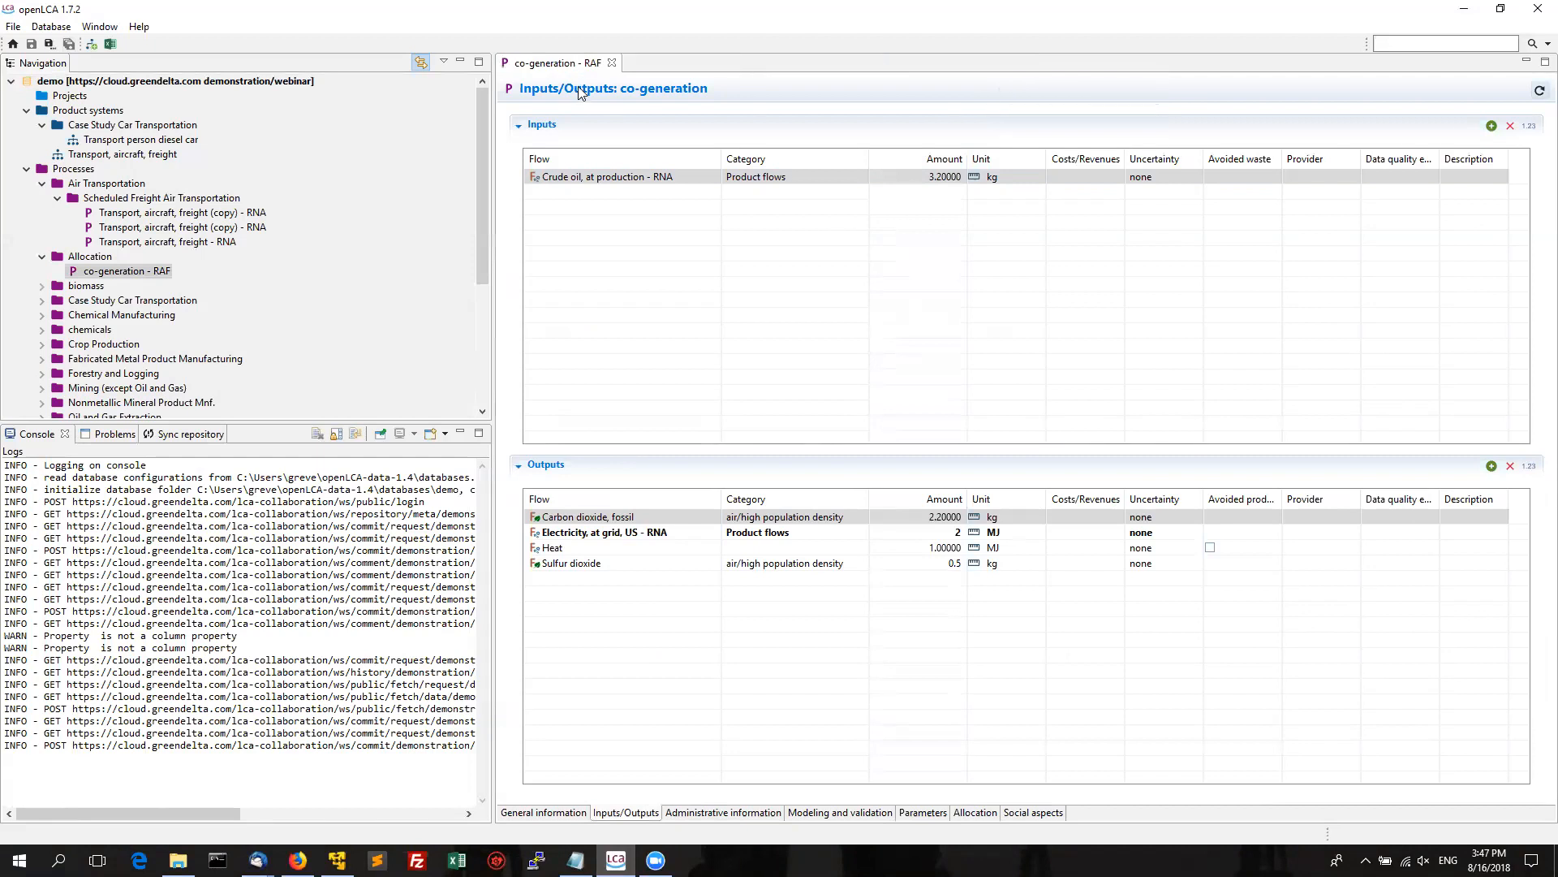
left_click(612, 64)
double_click(146, 274)
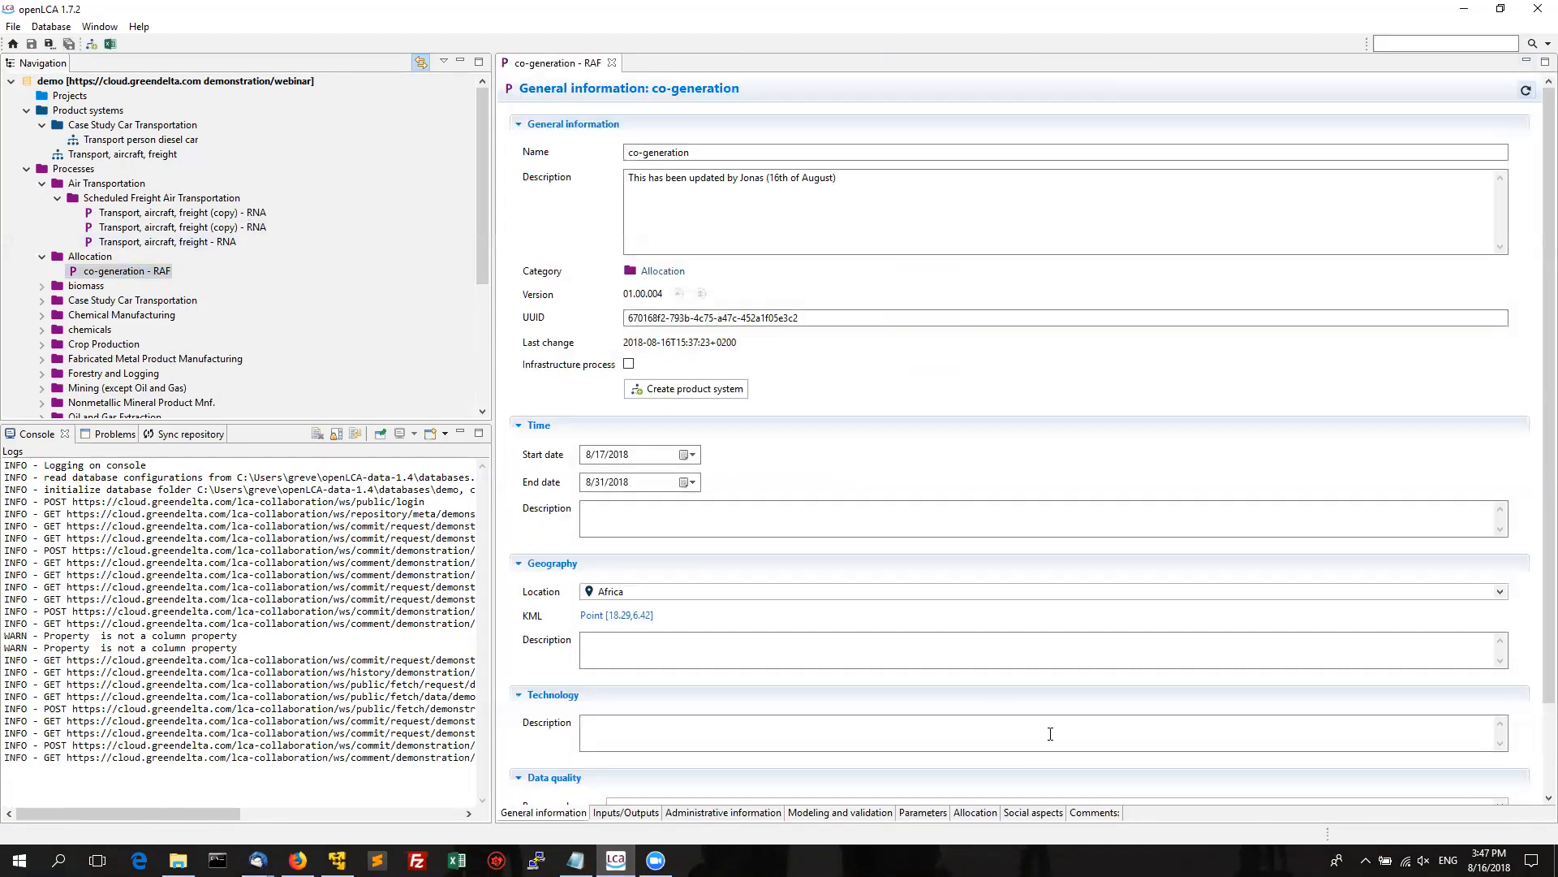
View the server comment on co-generation's Crude oil input, then return to the Notepad script.
left_click(1107, 815)
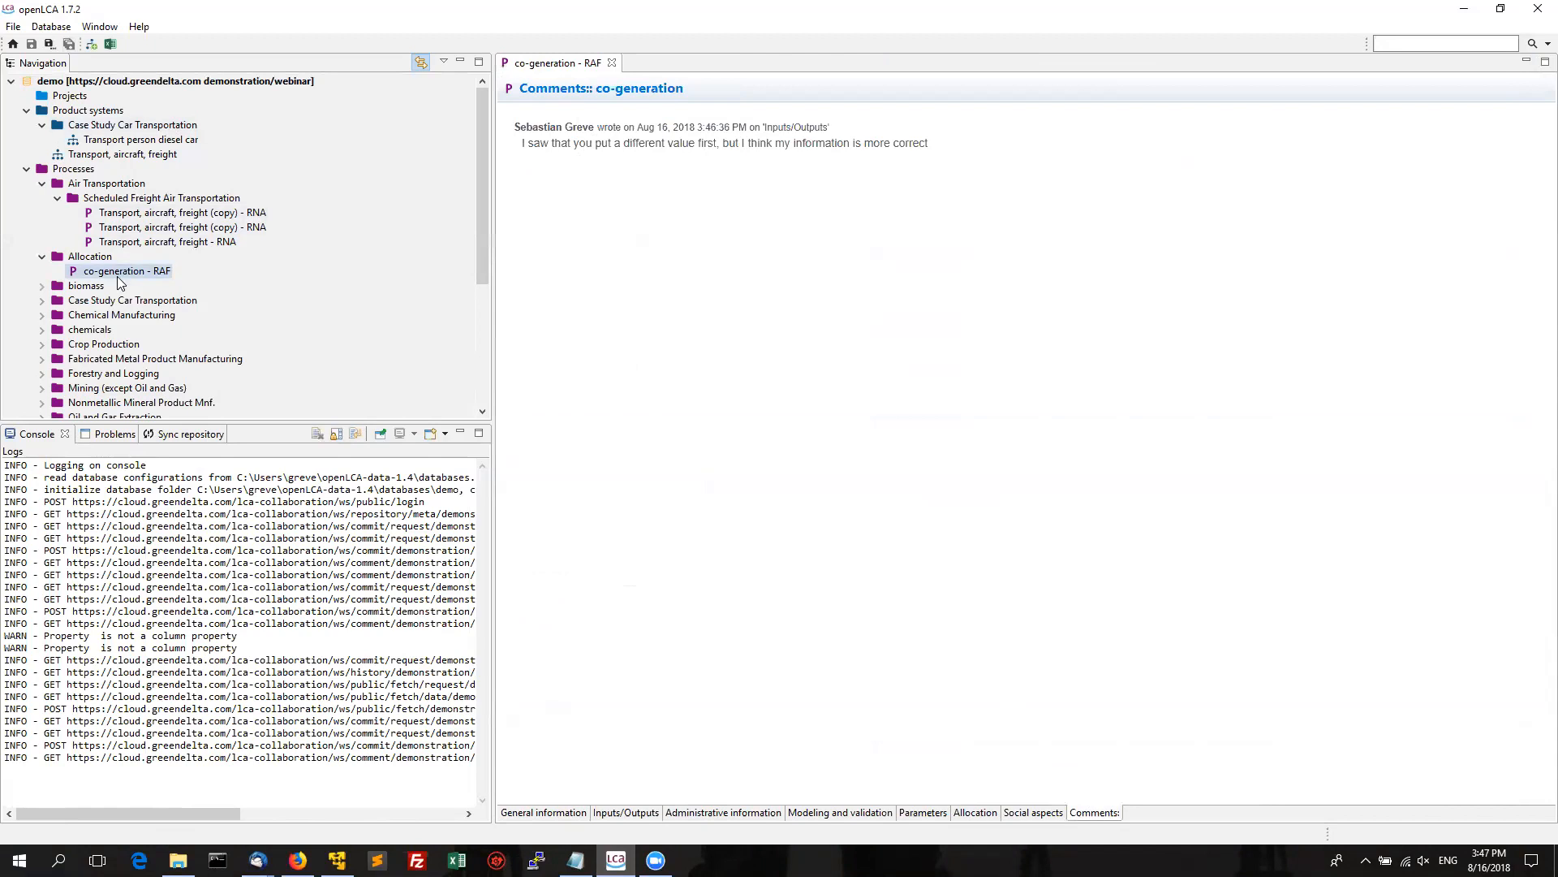
left_click(626, 812)
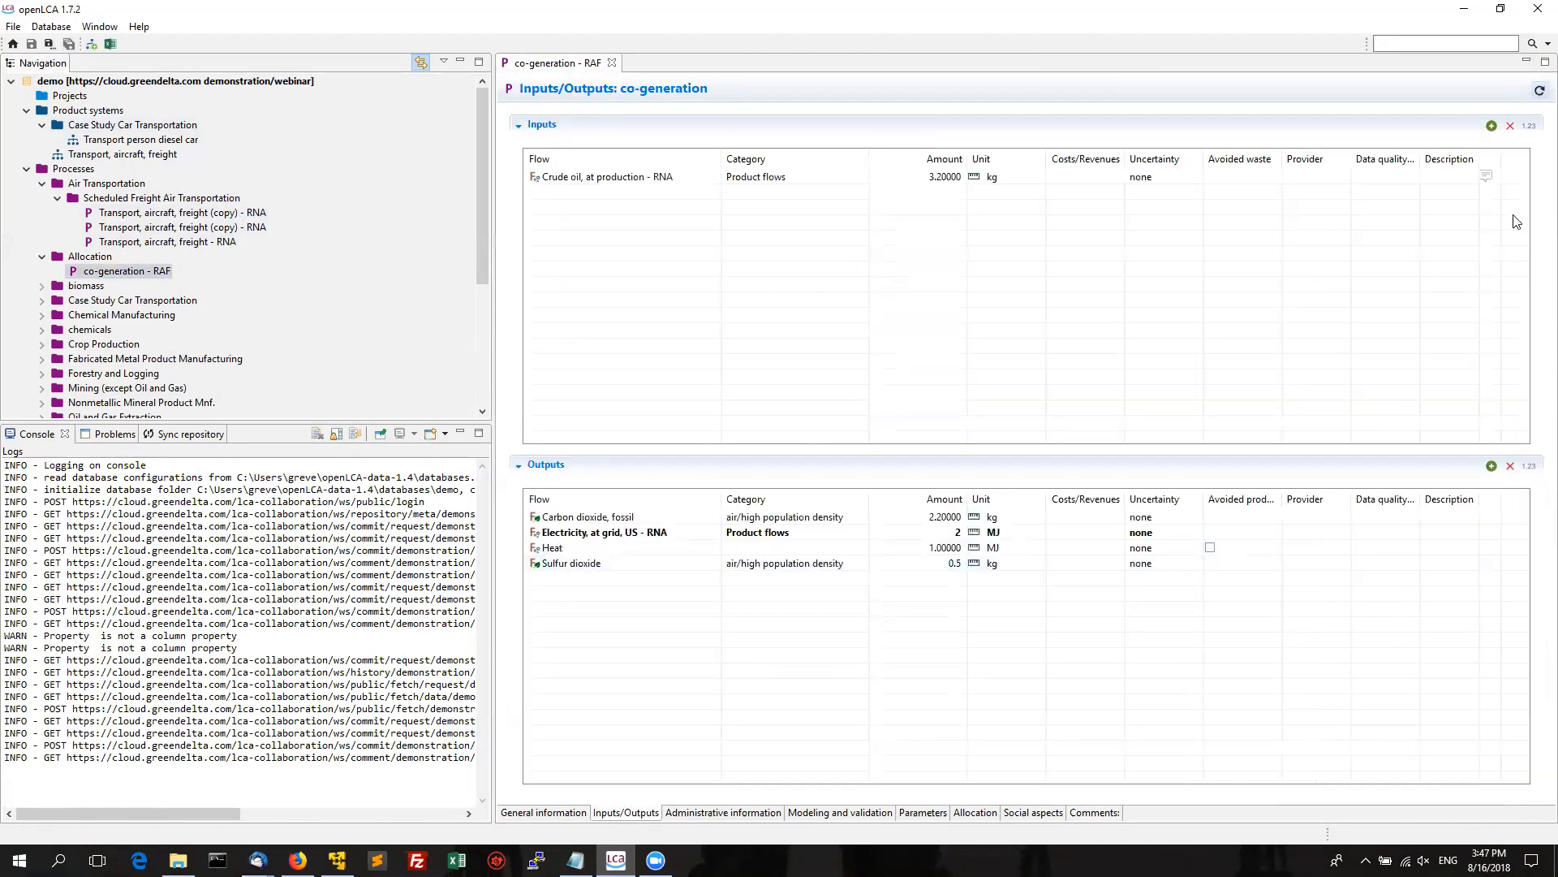
left_click(1488, 177)
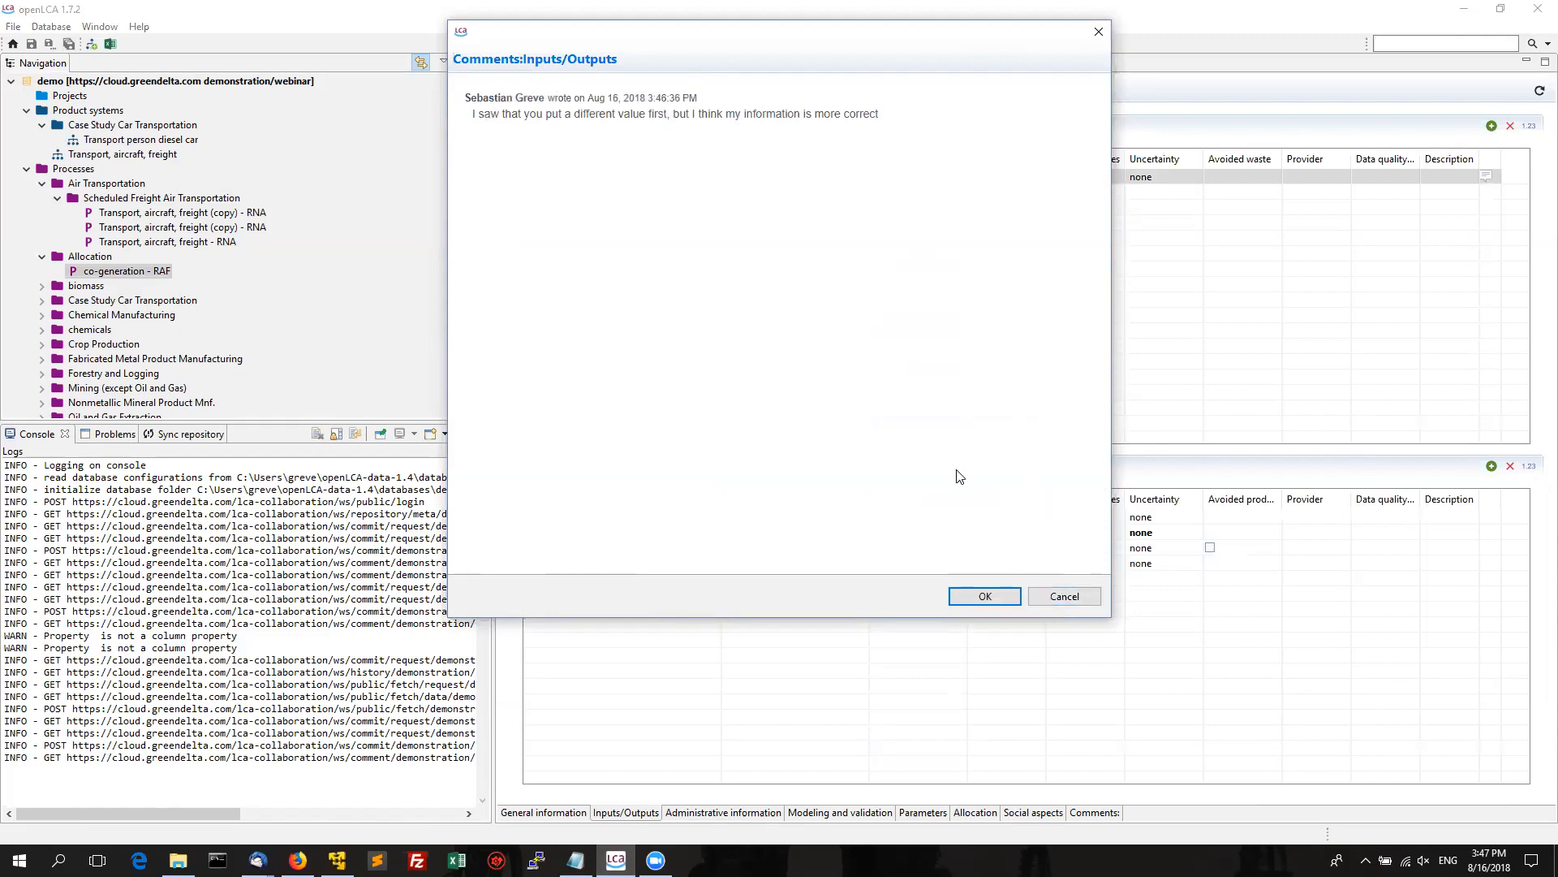
left_click(1061, 598)
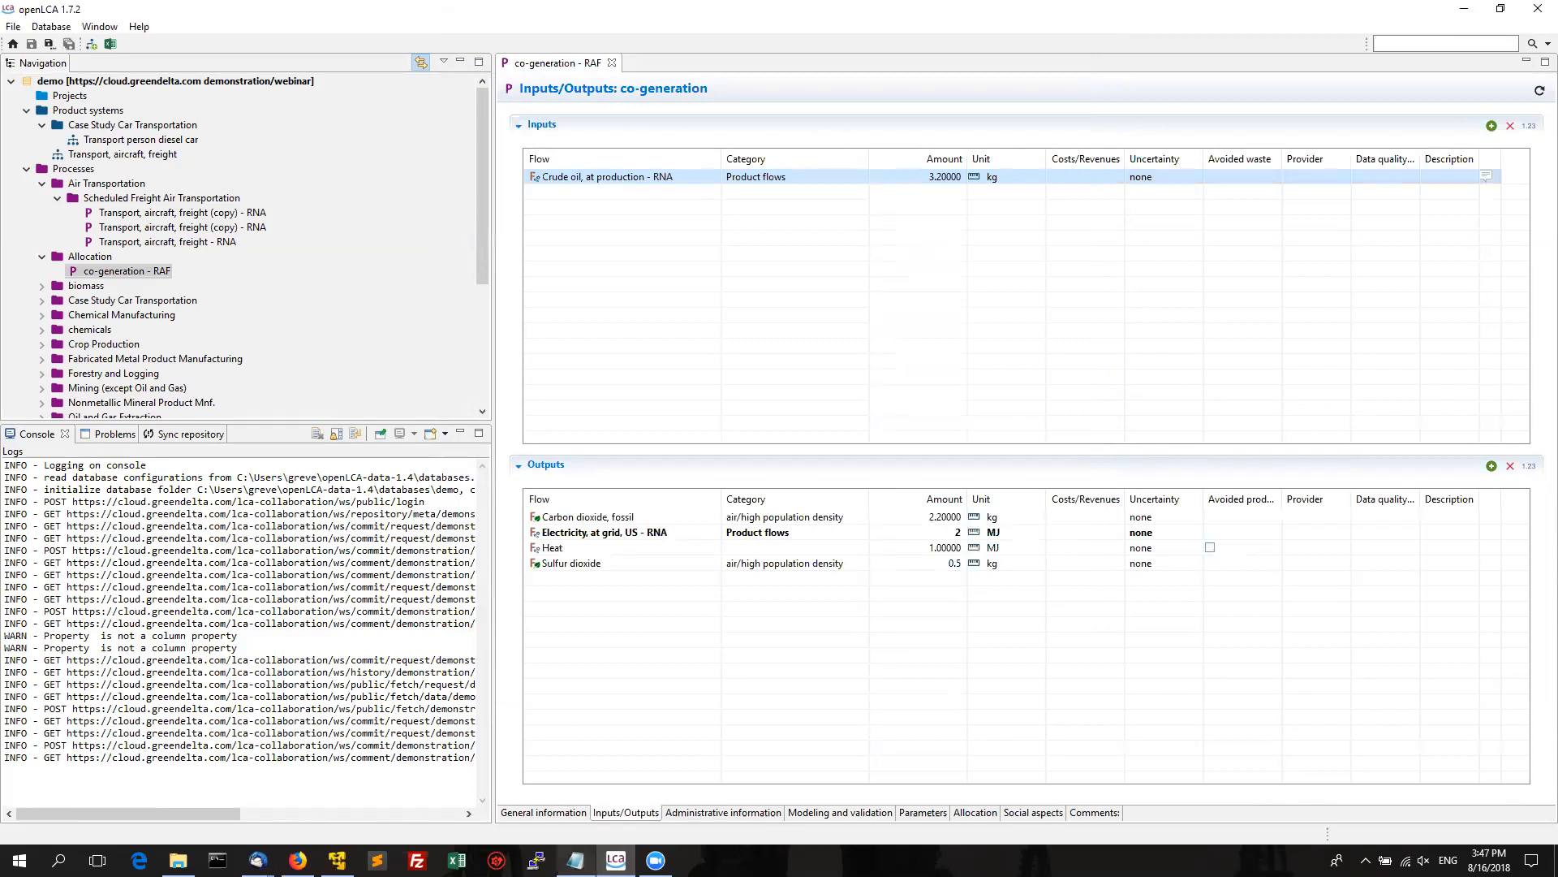
left_click(576, 861)
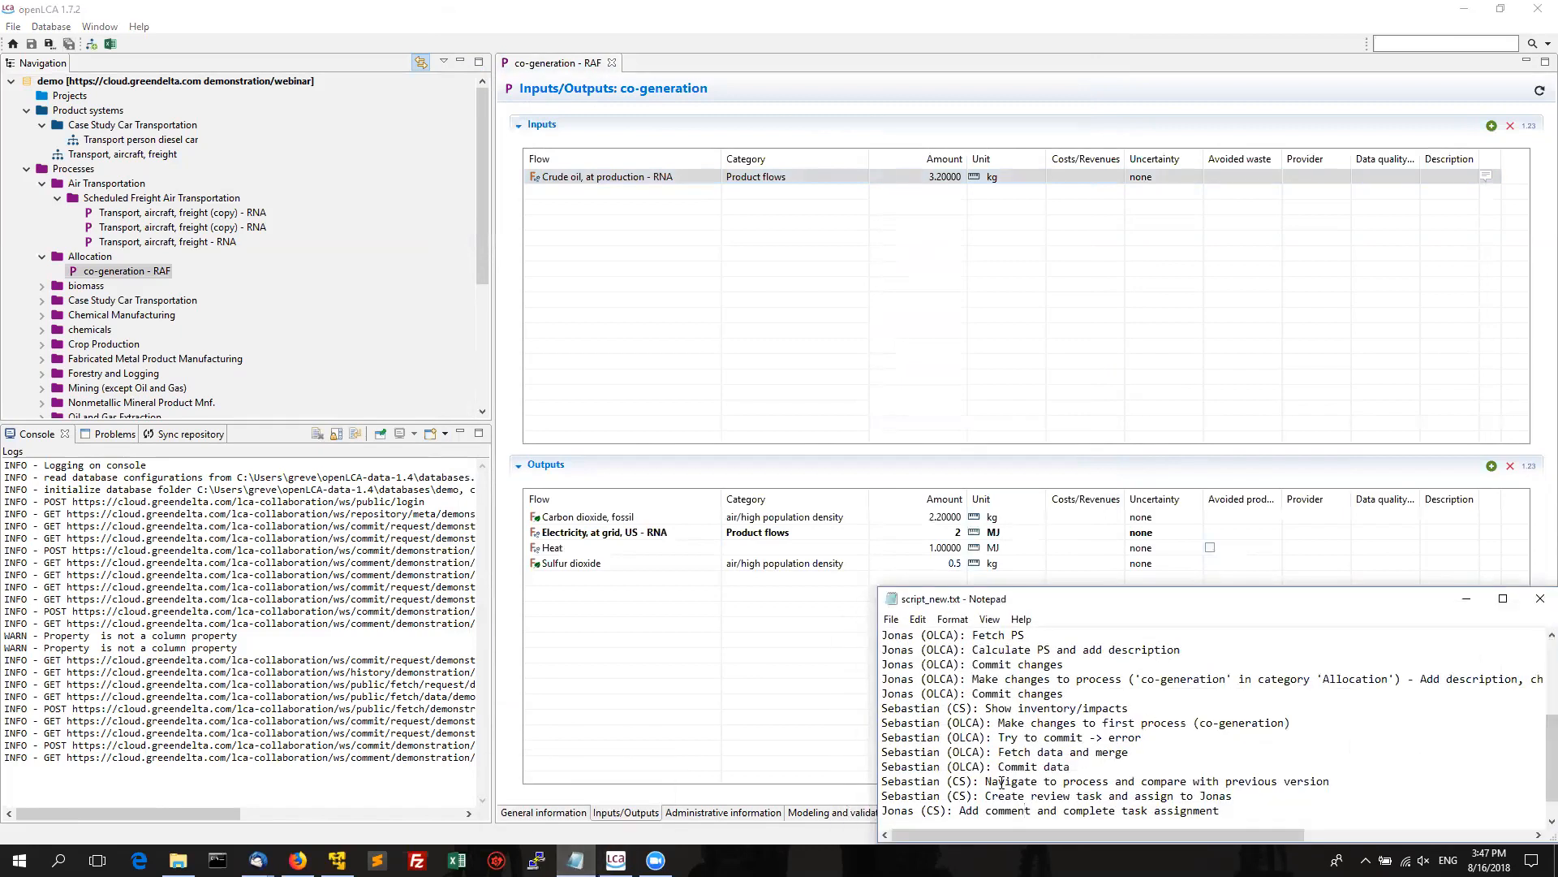
Close the Notepad webinar script without saving and return to the co-generation data set in Firefox.
key("Down")
key("Down")
key("Up")
key("Up")
key("Up")
left_click(1541, 599)
left_click(827, 443)
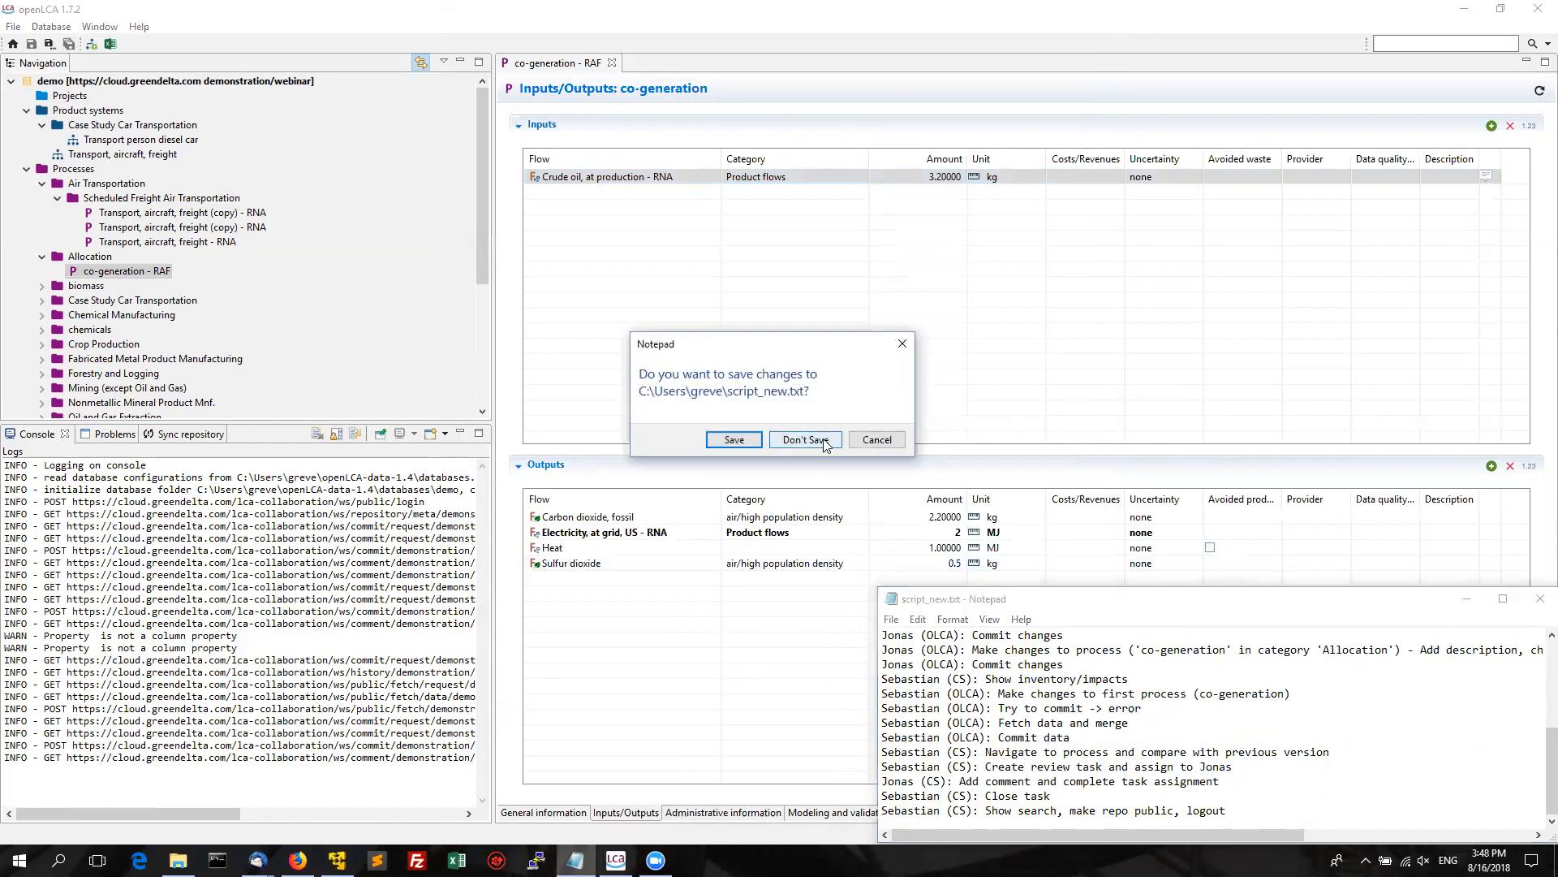
left_click(298, 860)
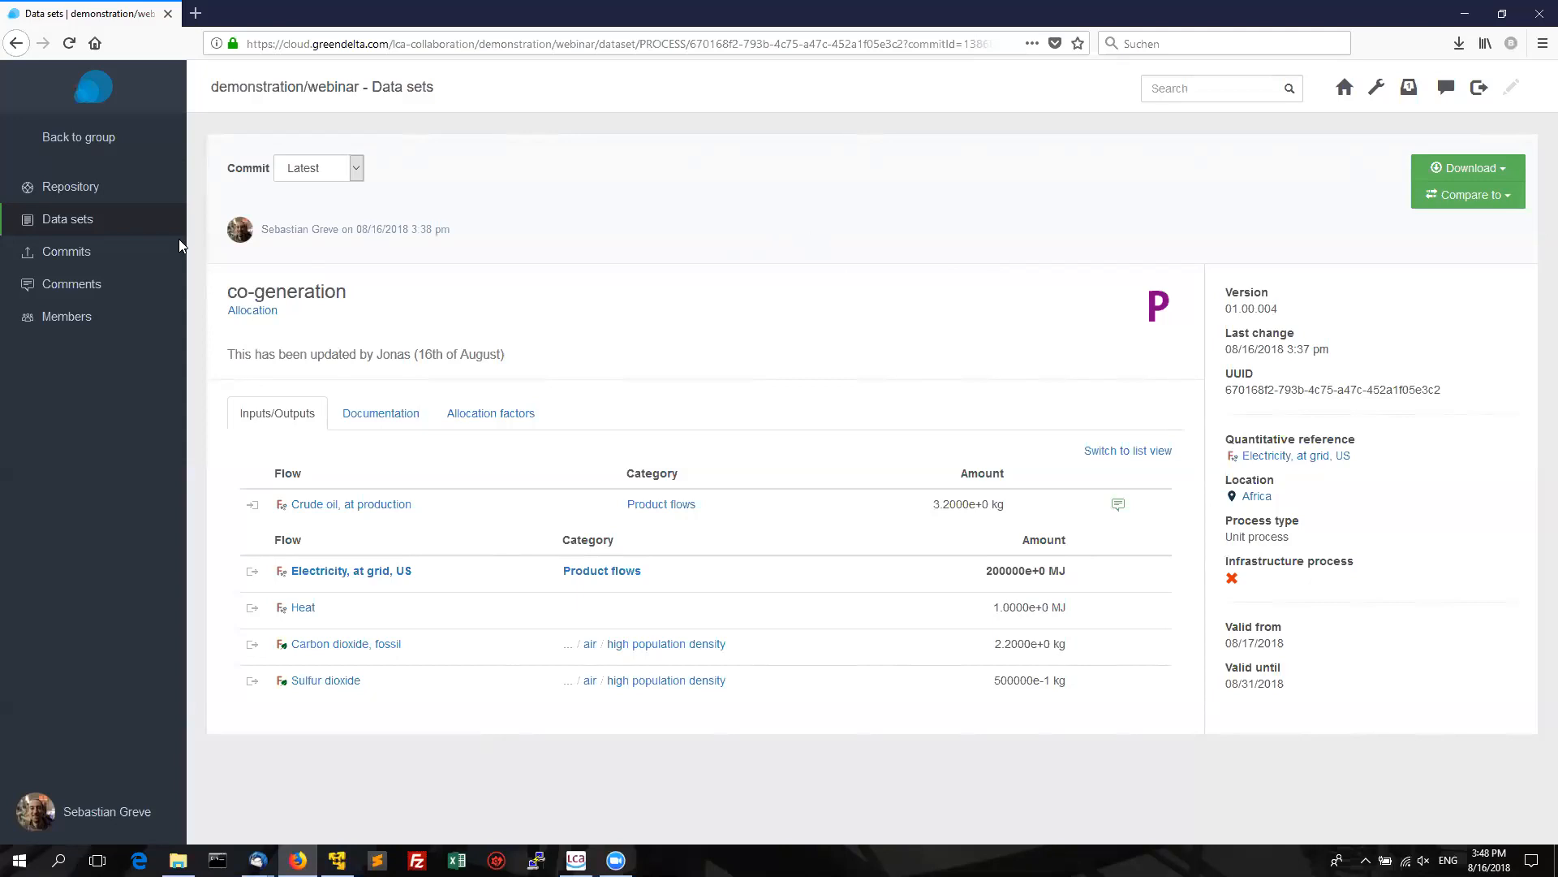
Make the webinar repository publicly accessible in its Repository settings, then log out.
left_click(66, 187)
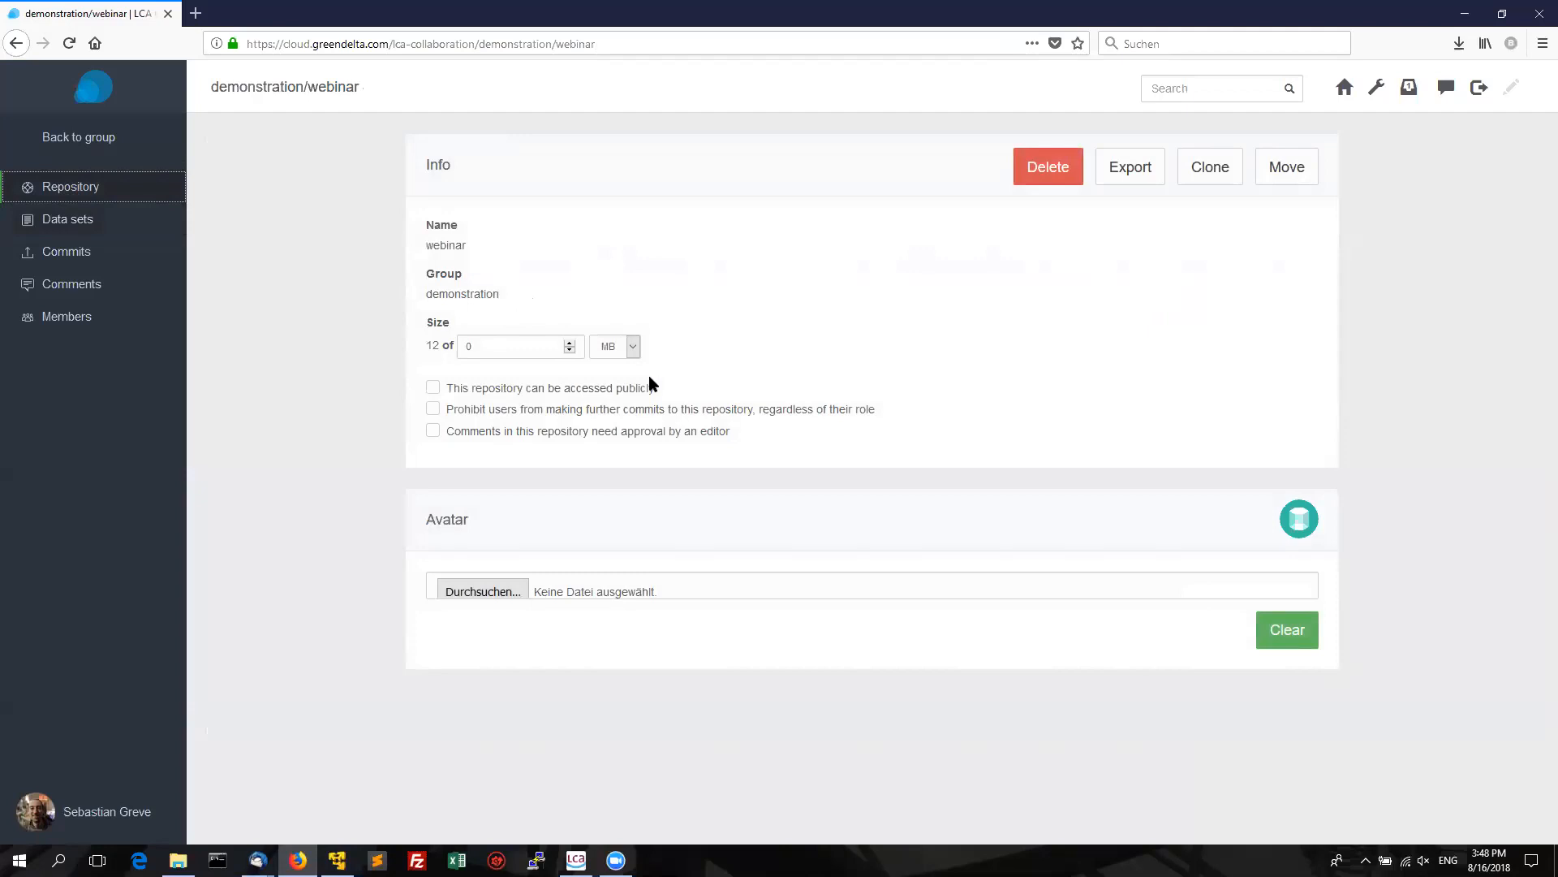
left_click(534, 389)
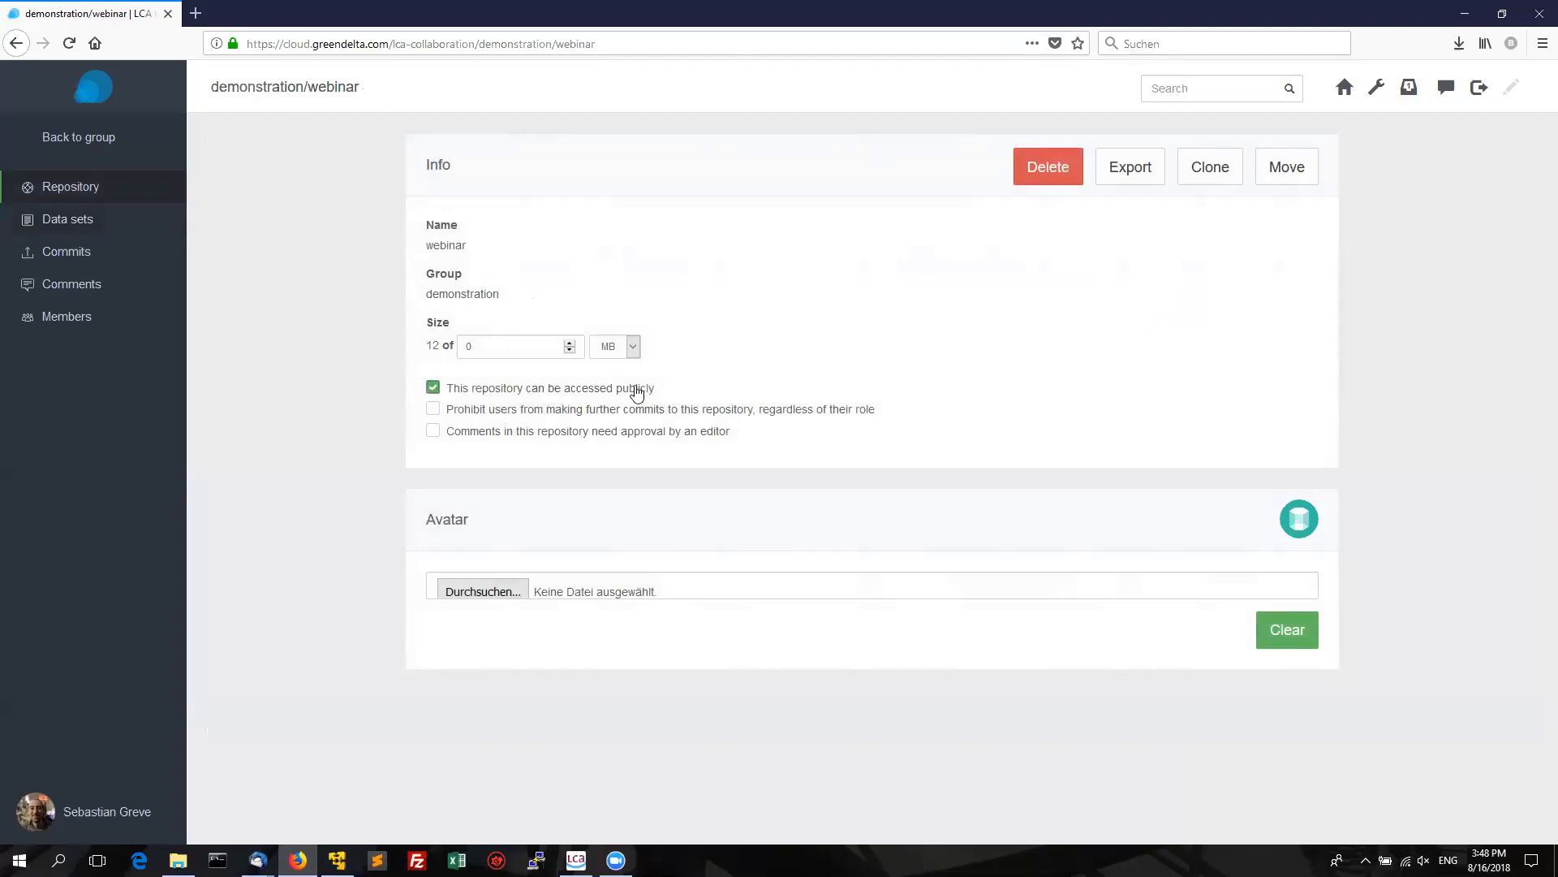
left_click(1478, 91)
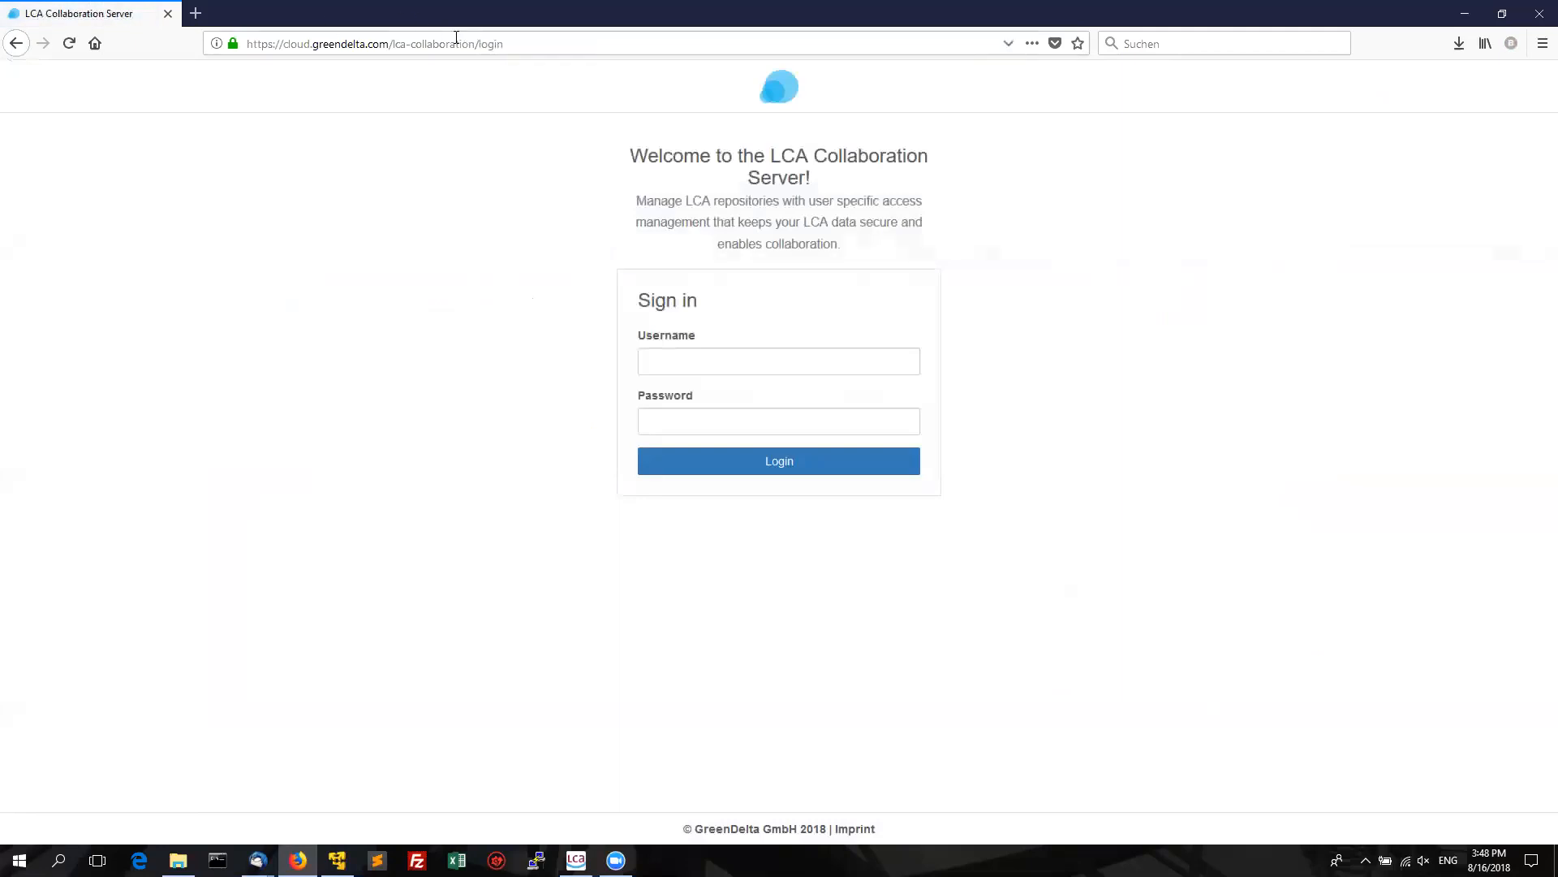
Load the server's start page signed out by changing /login to / in the address.
left_click_drag(476, 44, 503, 44)
type("/")
key("Return")
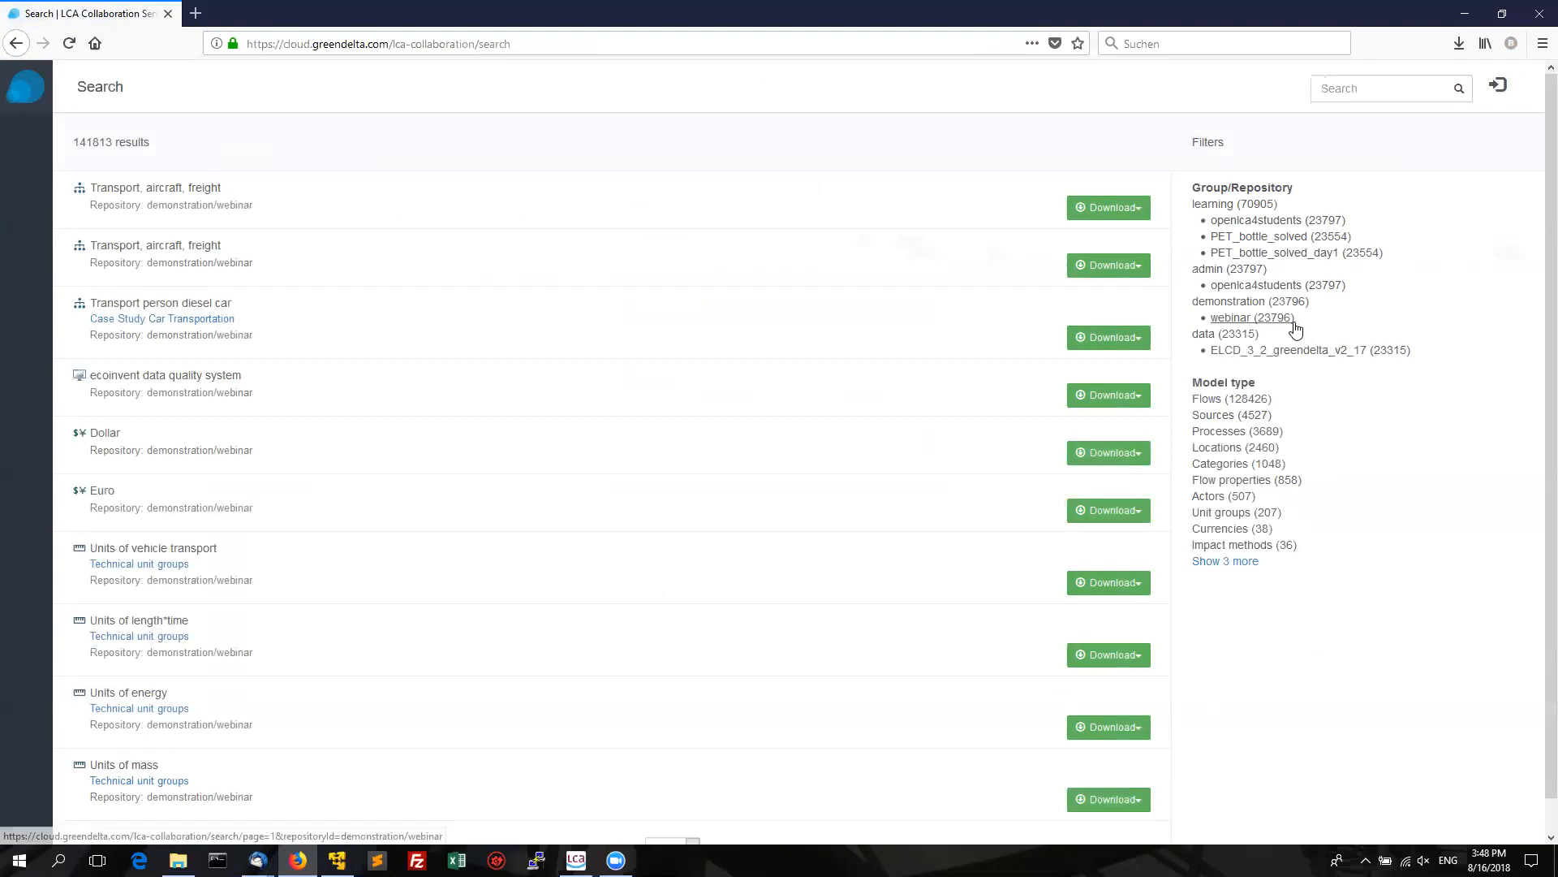
Filter to the demonstration group, open the demonstration/webinar repository, view its download formats and browse Processes.
left_click(1232, 305)
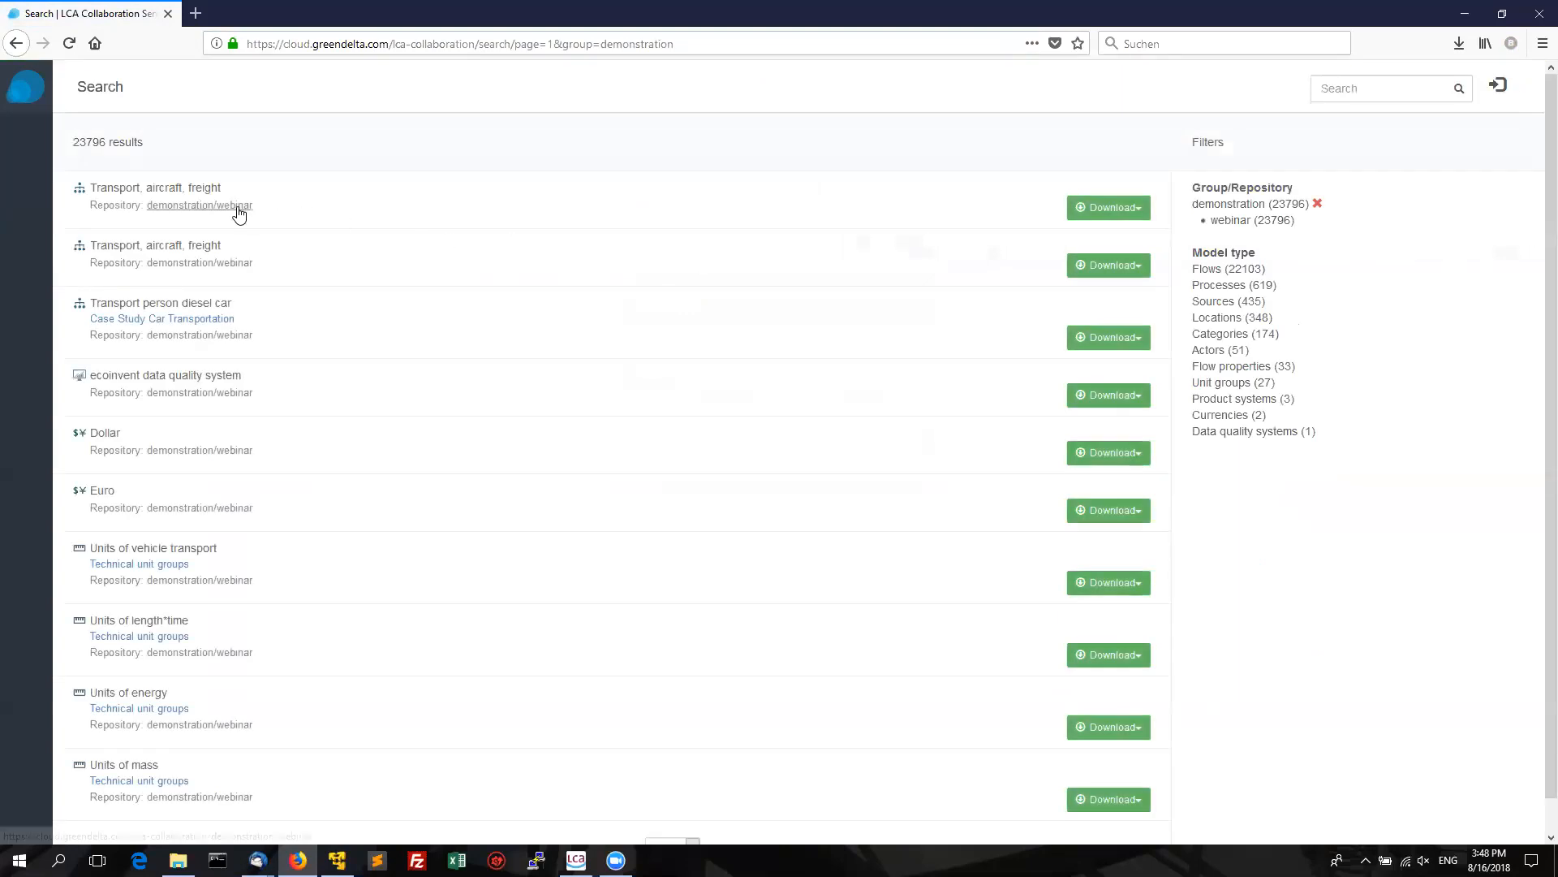
left_click(235, 209)
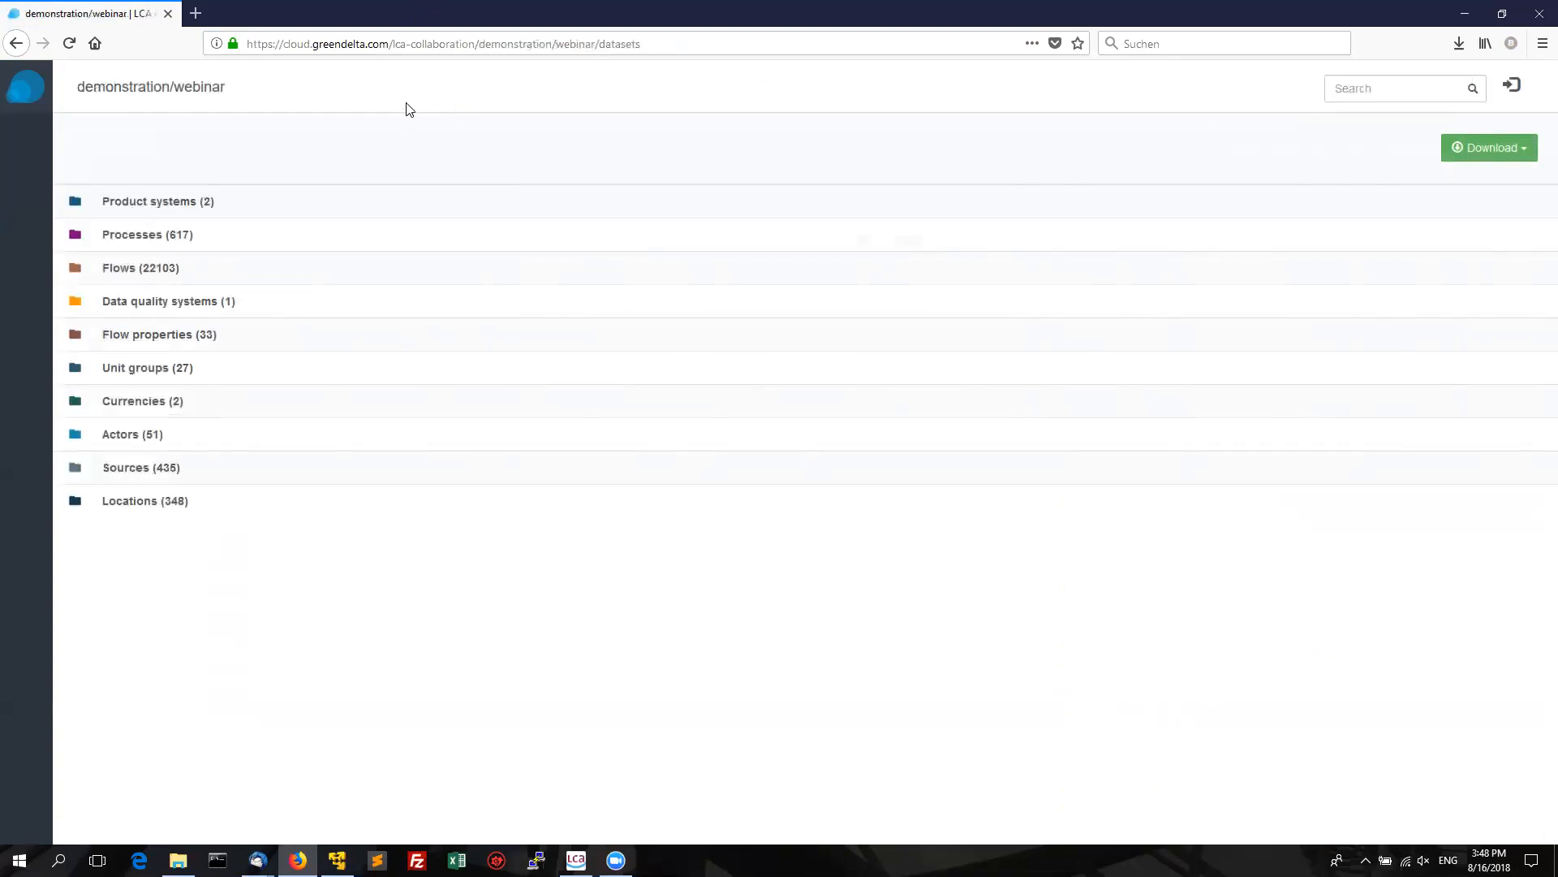
left_click(1497, 154)
left_click(168, 236)
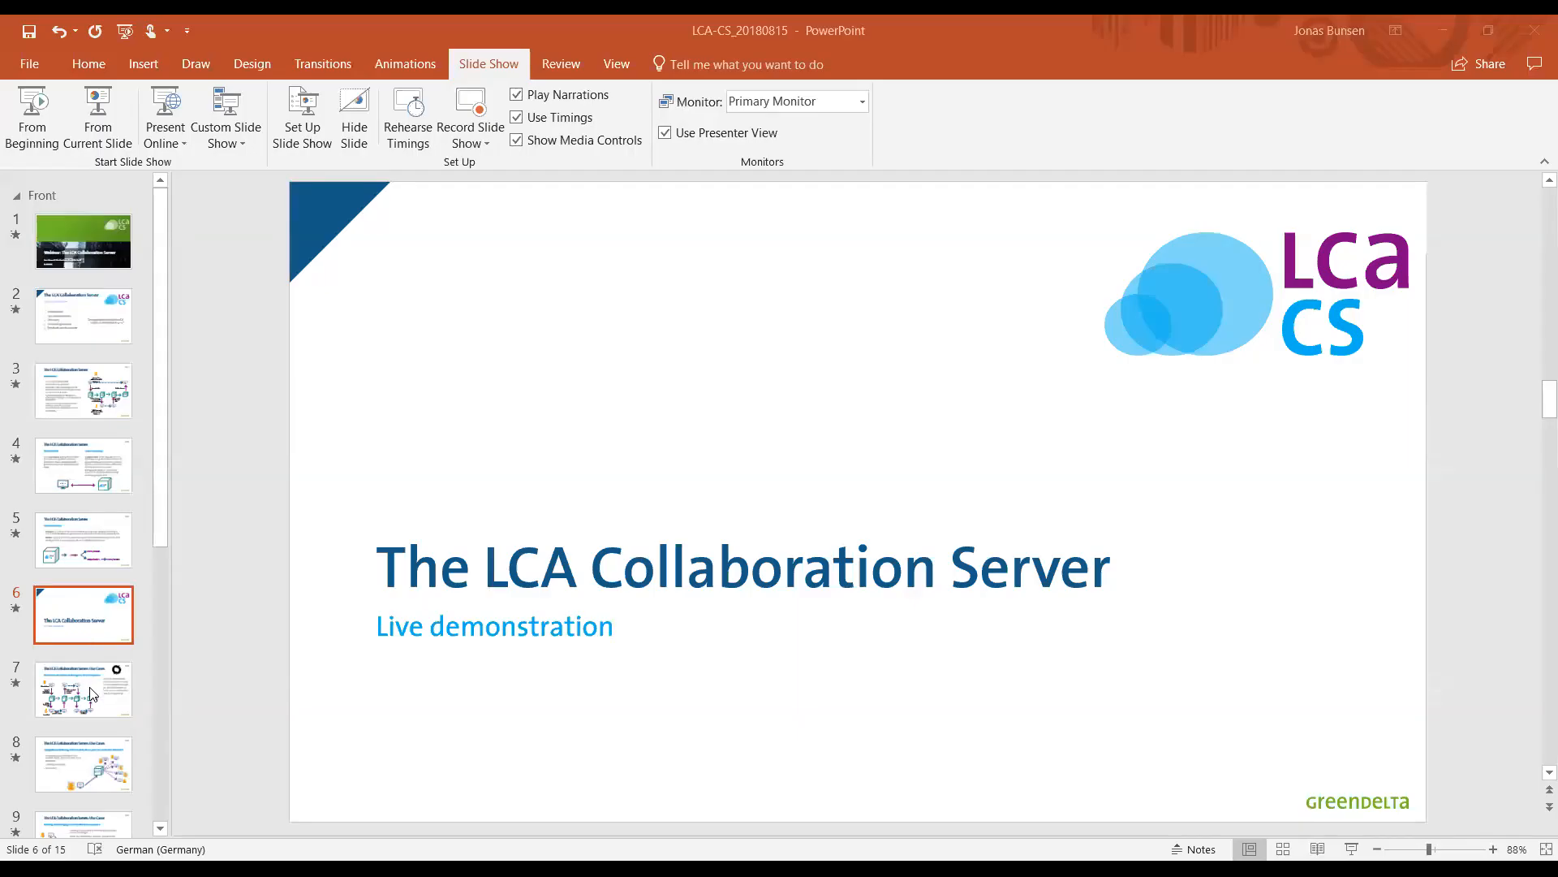
Start the slide show from slide 7, 'The LCA Collaboration Server: Use Cases'.
left_click(90, 694)
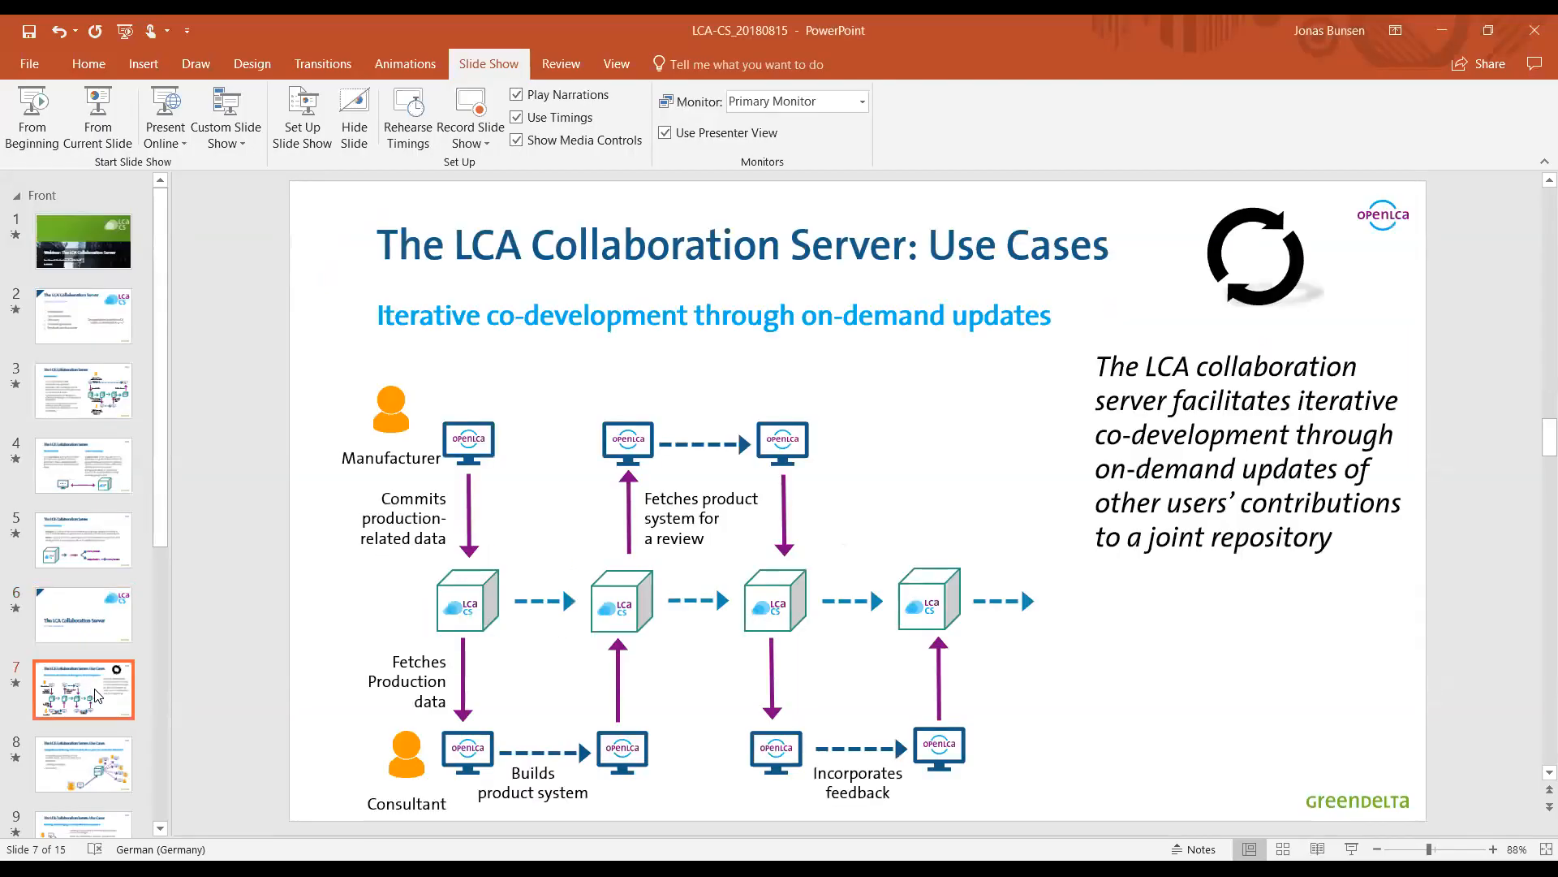
left_click(105, 136)
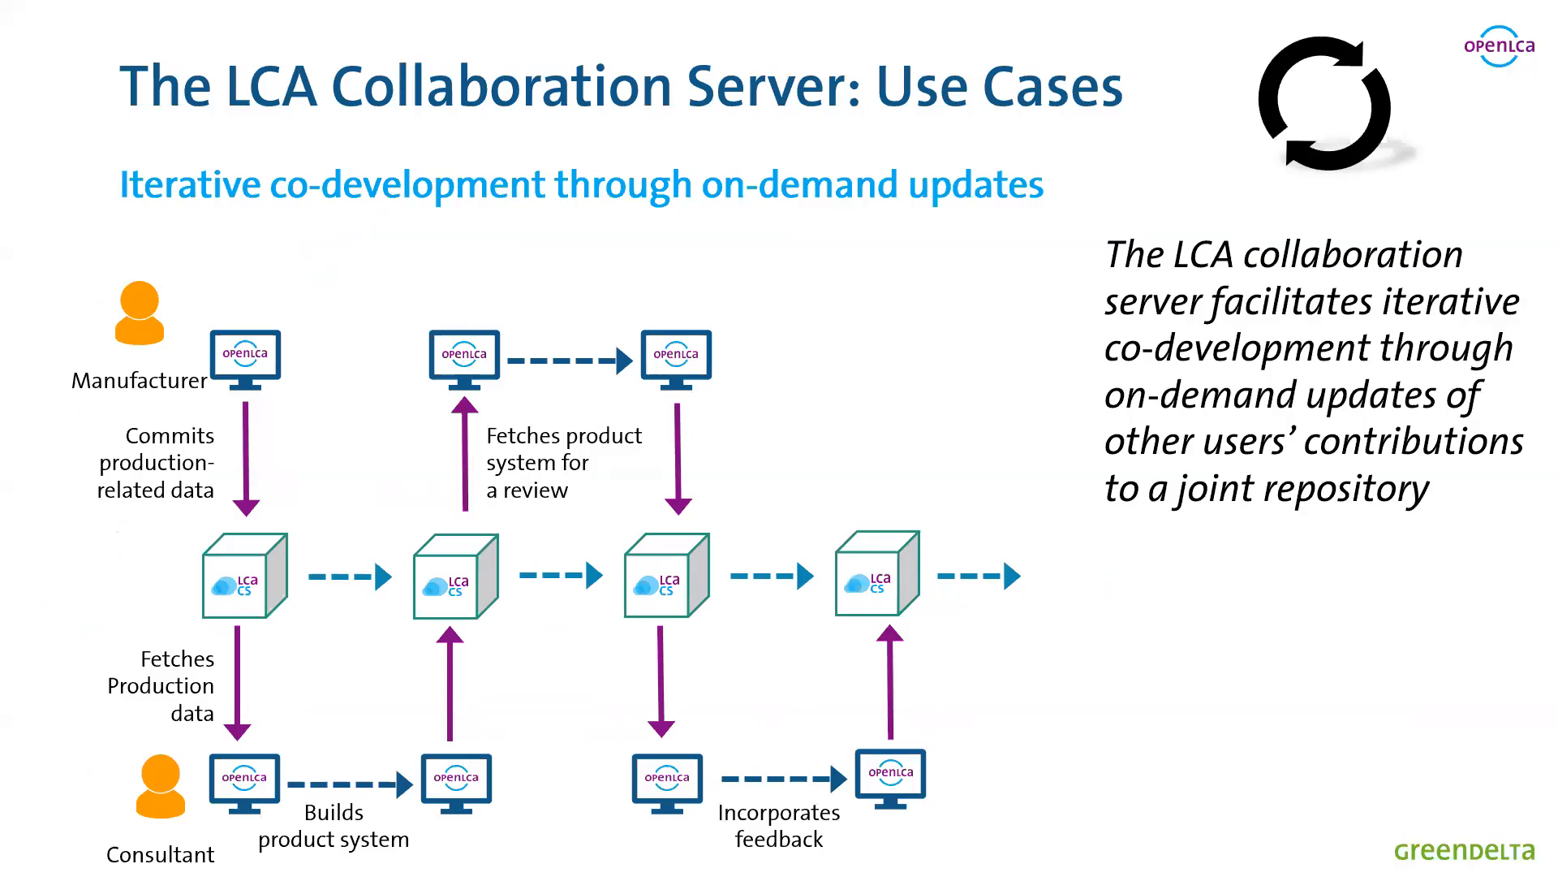
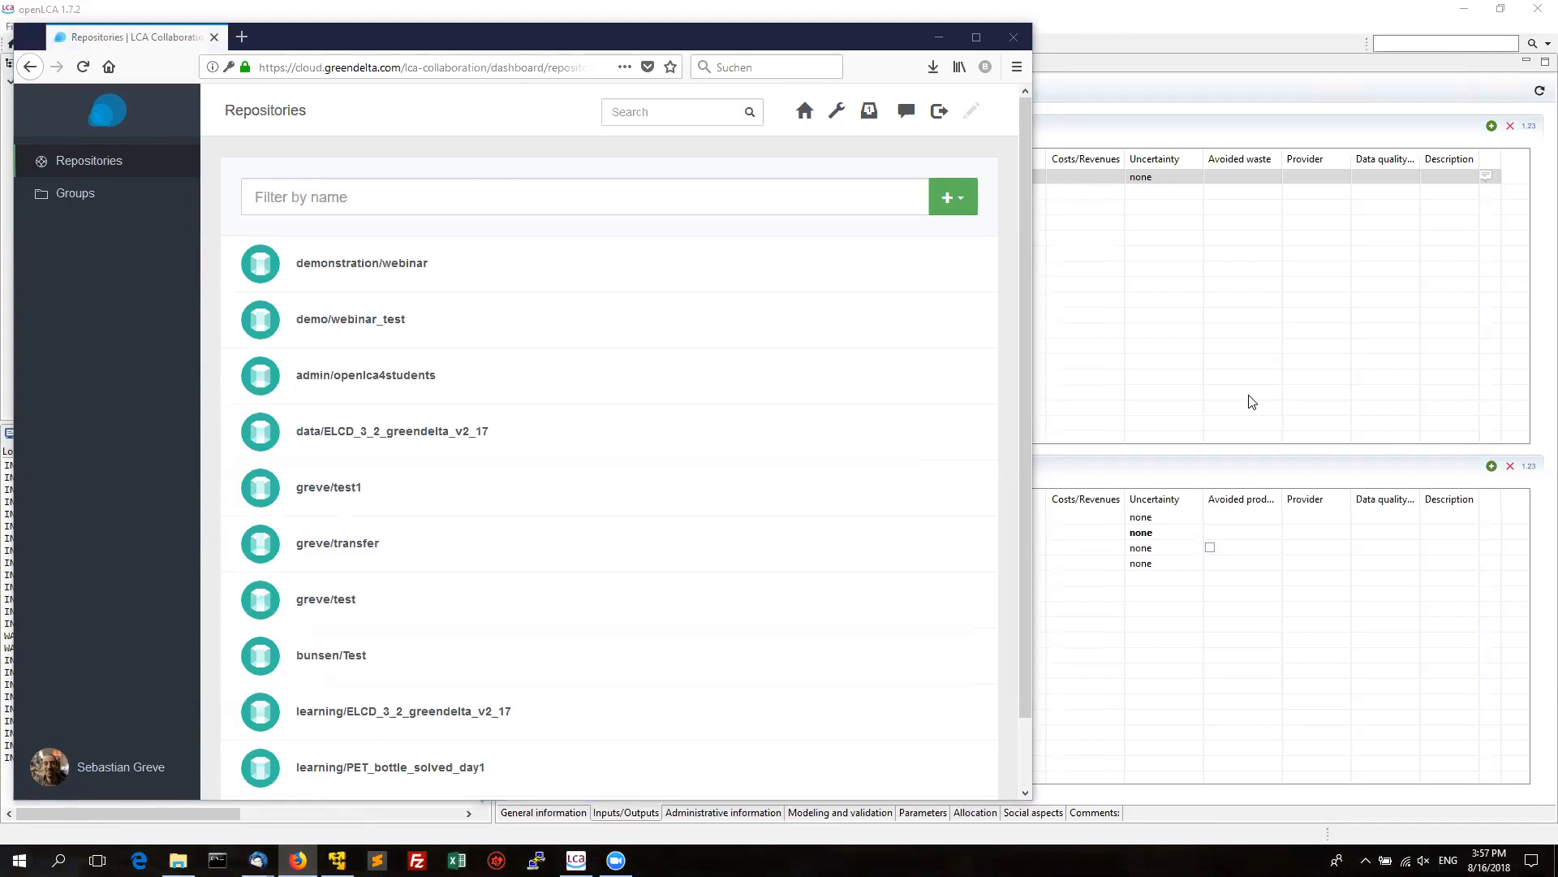
Review the five commits of the demonstration/webinar repository, then switch back to openLCA.
left_click(419, 271)
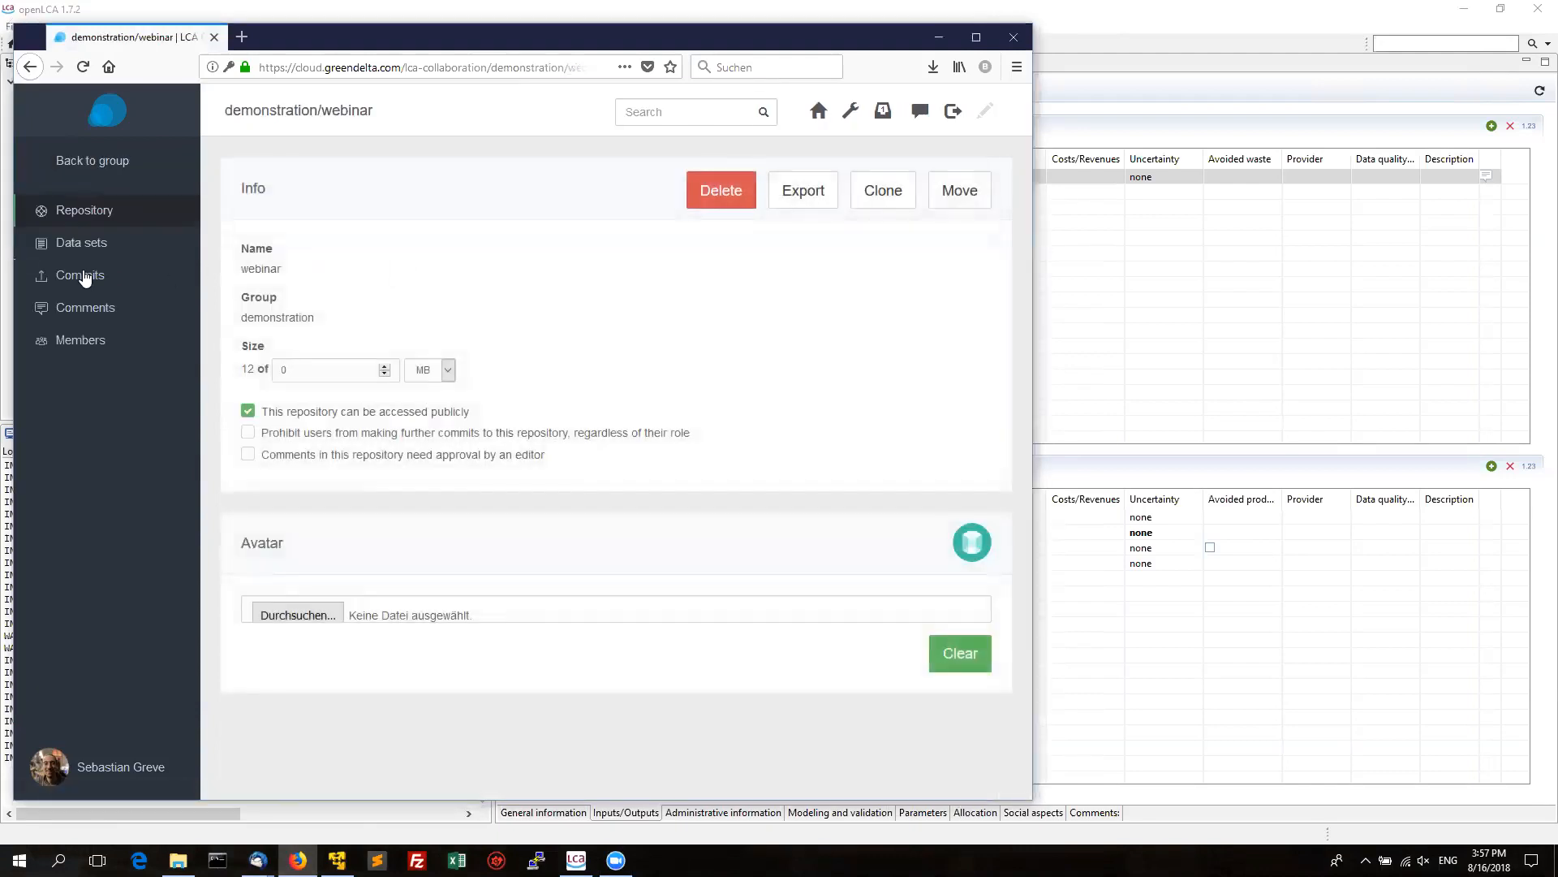
left_click(77, 277)
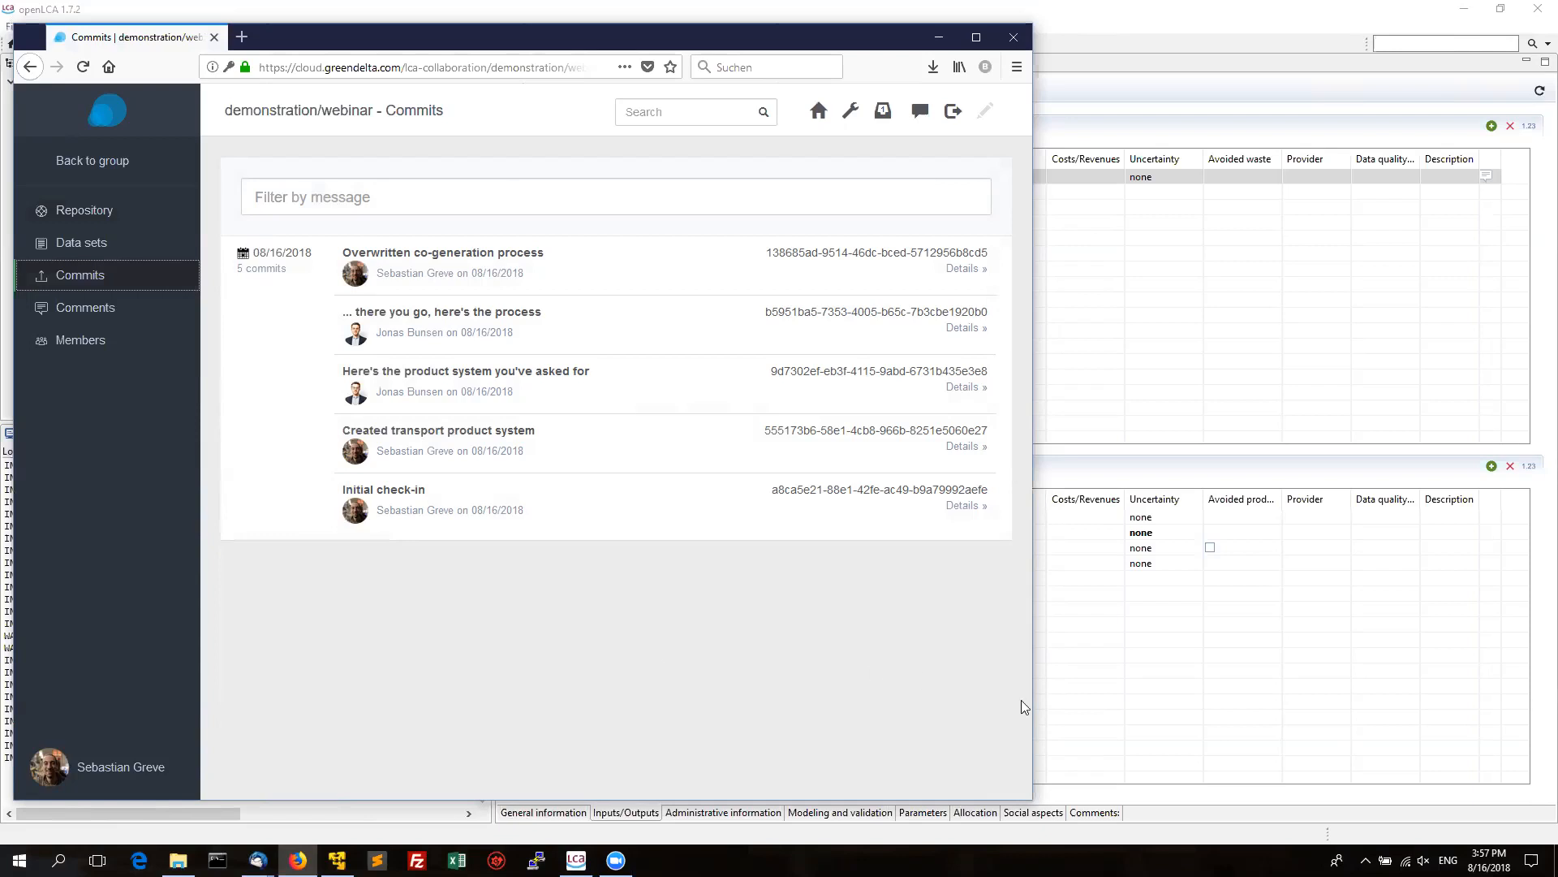
left_click(1065, 728)
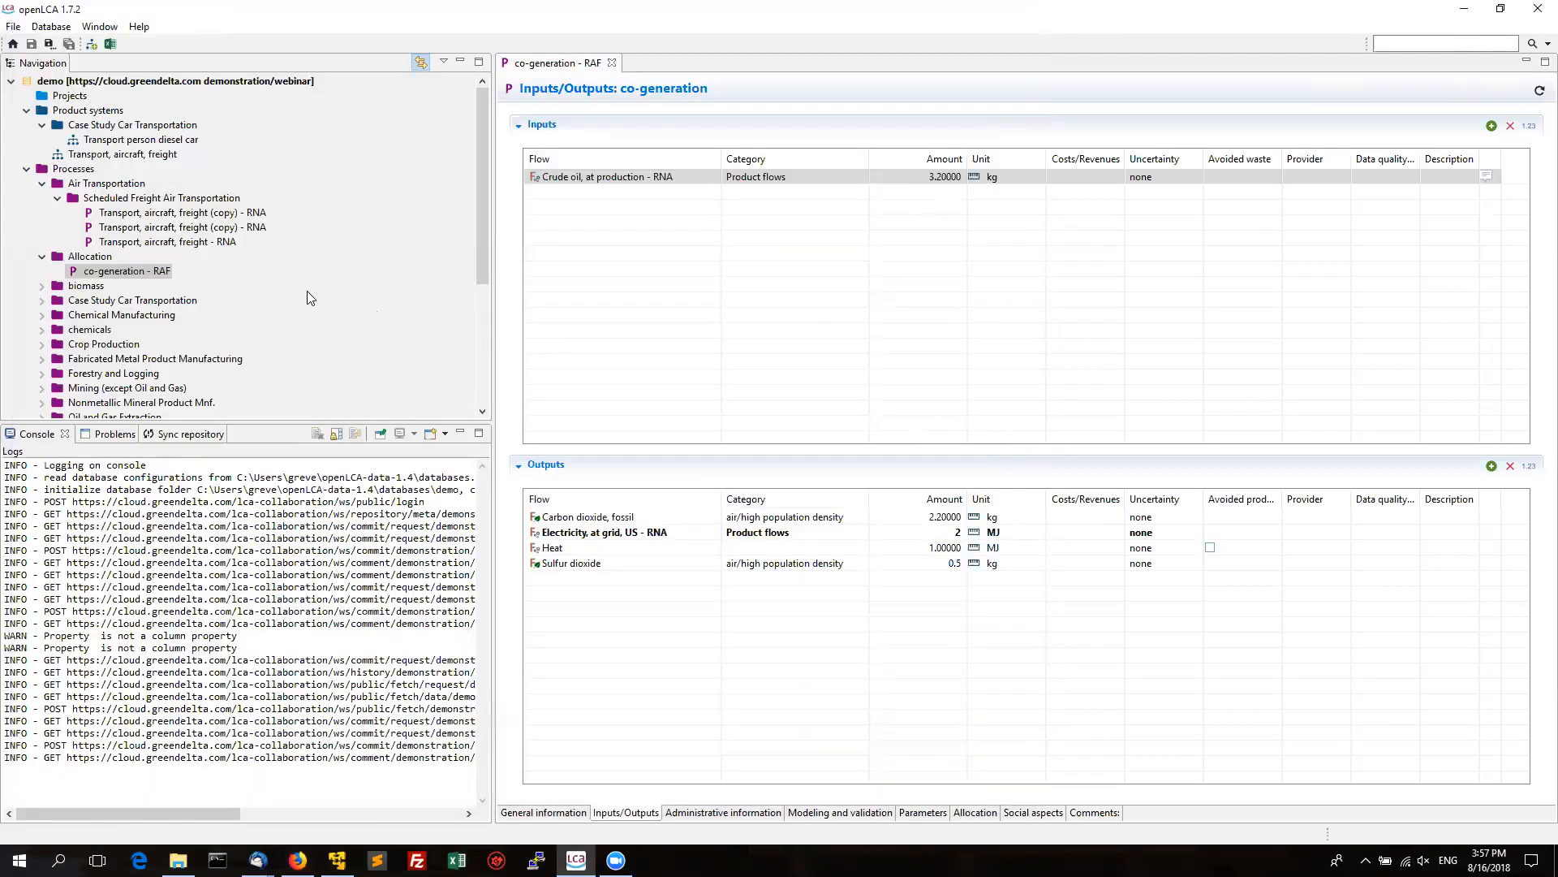
Show co-generation - RAF's commit history and inspect the data sets changed in the Initial check-in commit.
right_click(151, 276)
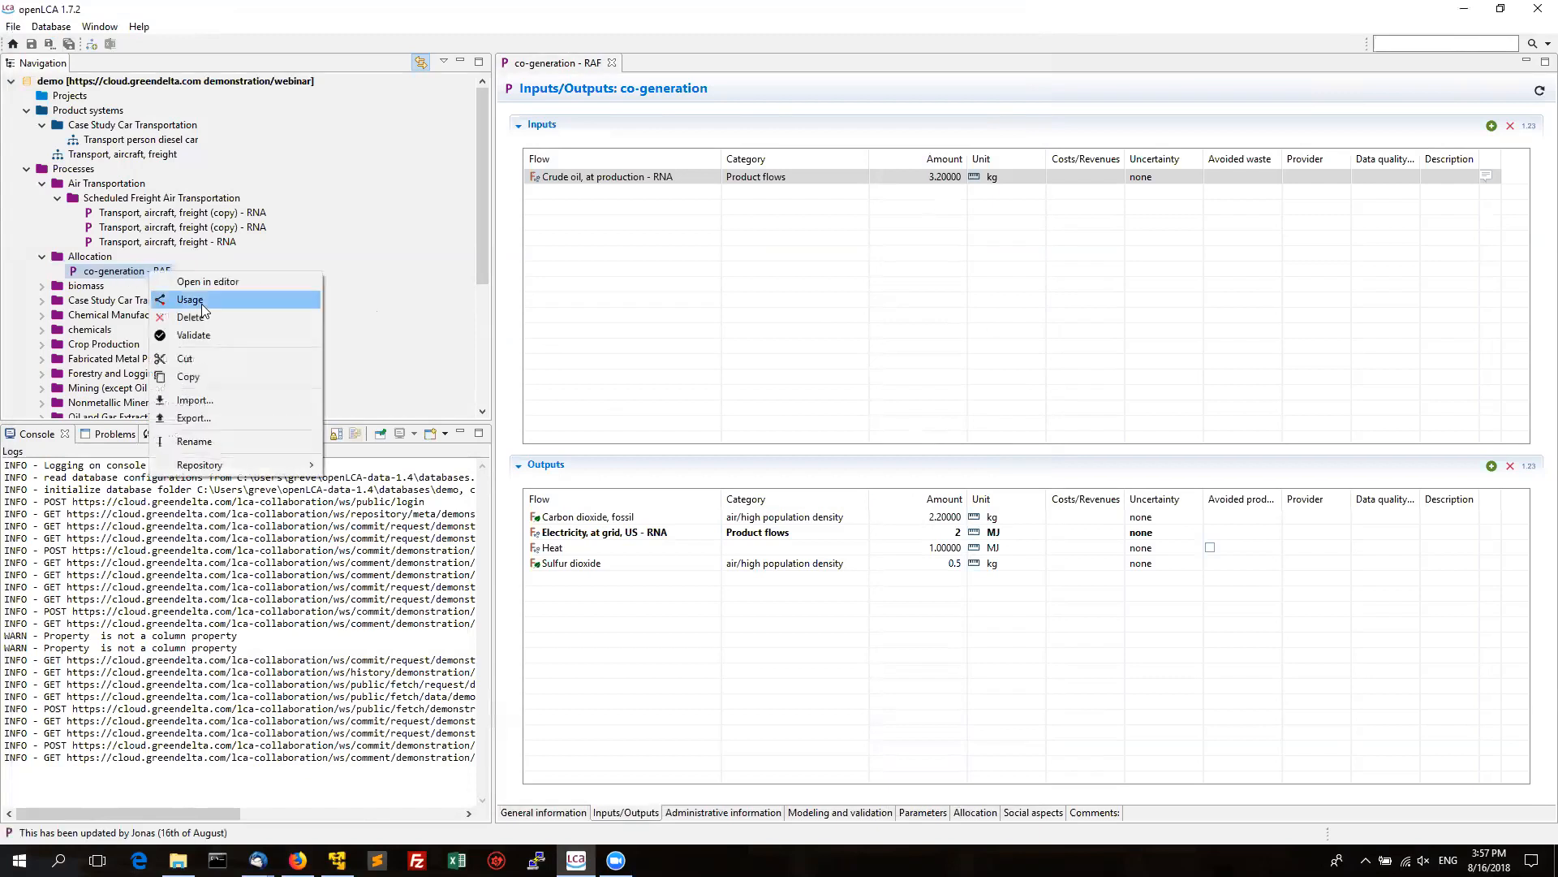
mouse_move(228, 469)
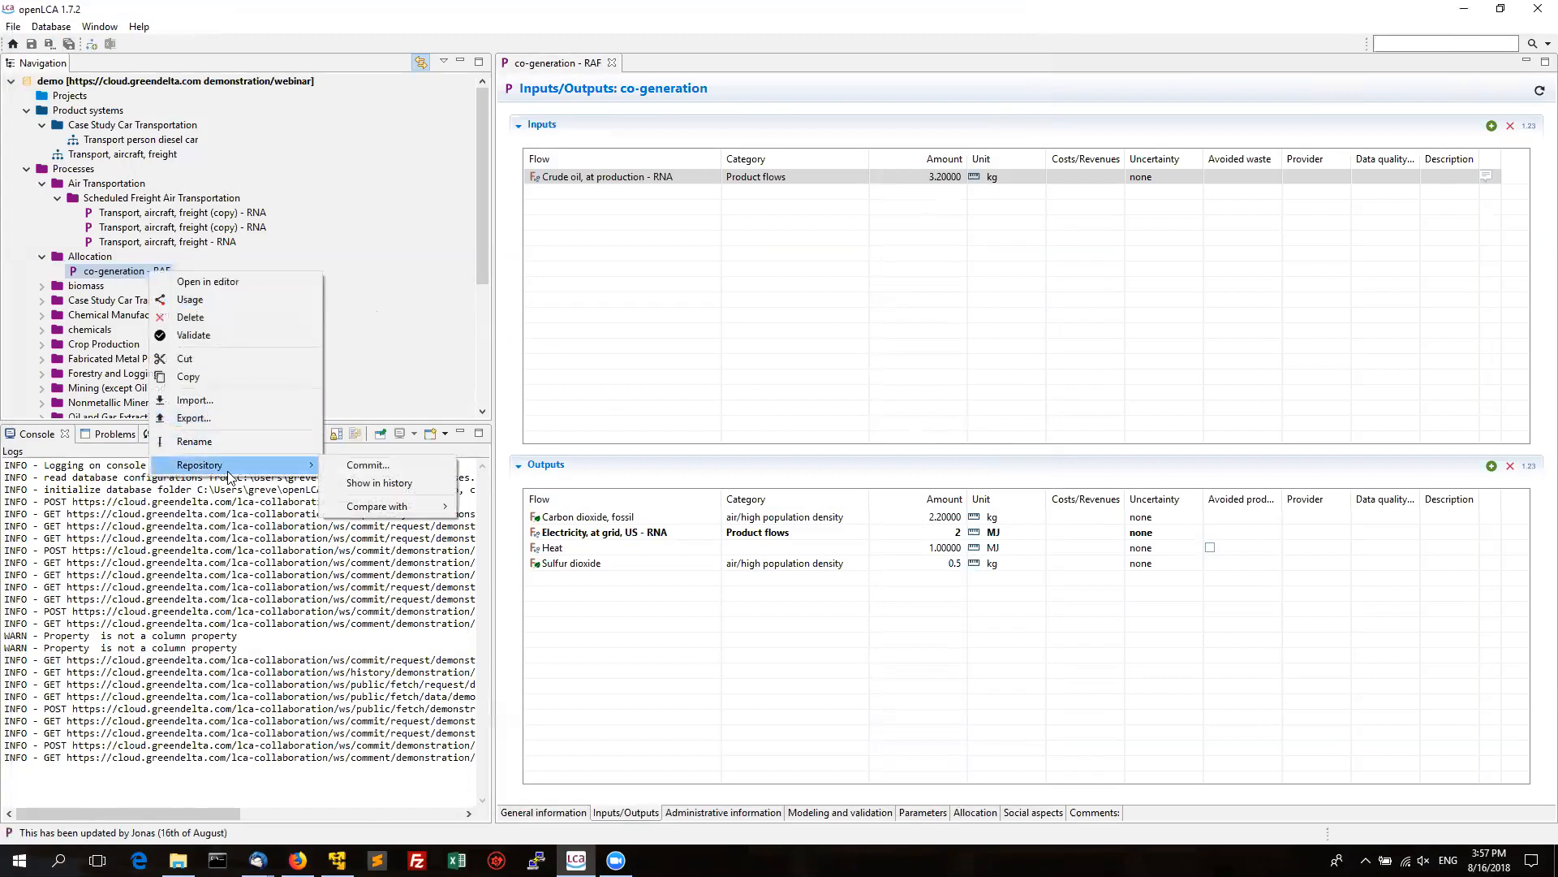
left_click(390, 485)
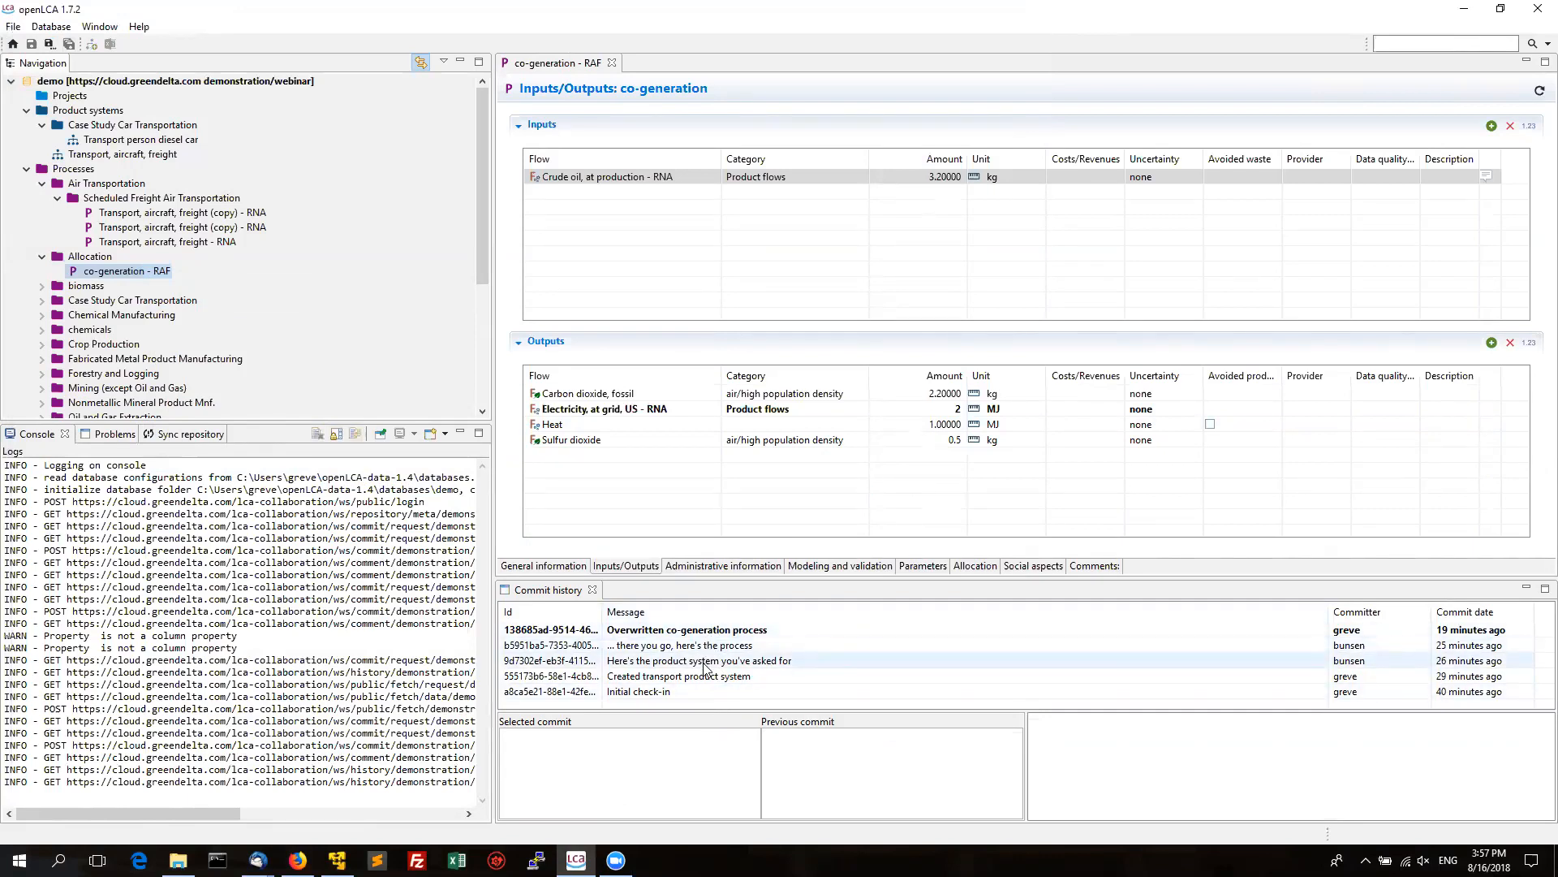
left_click(694, 692)
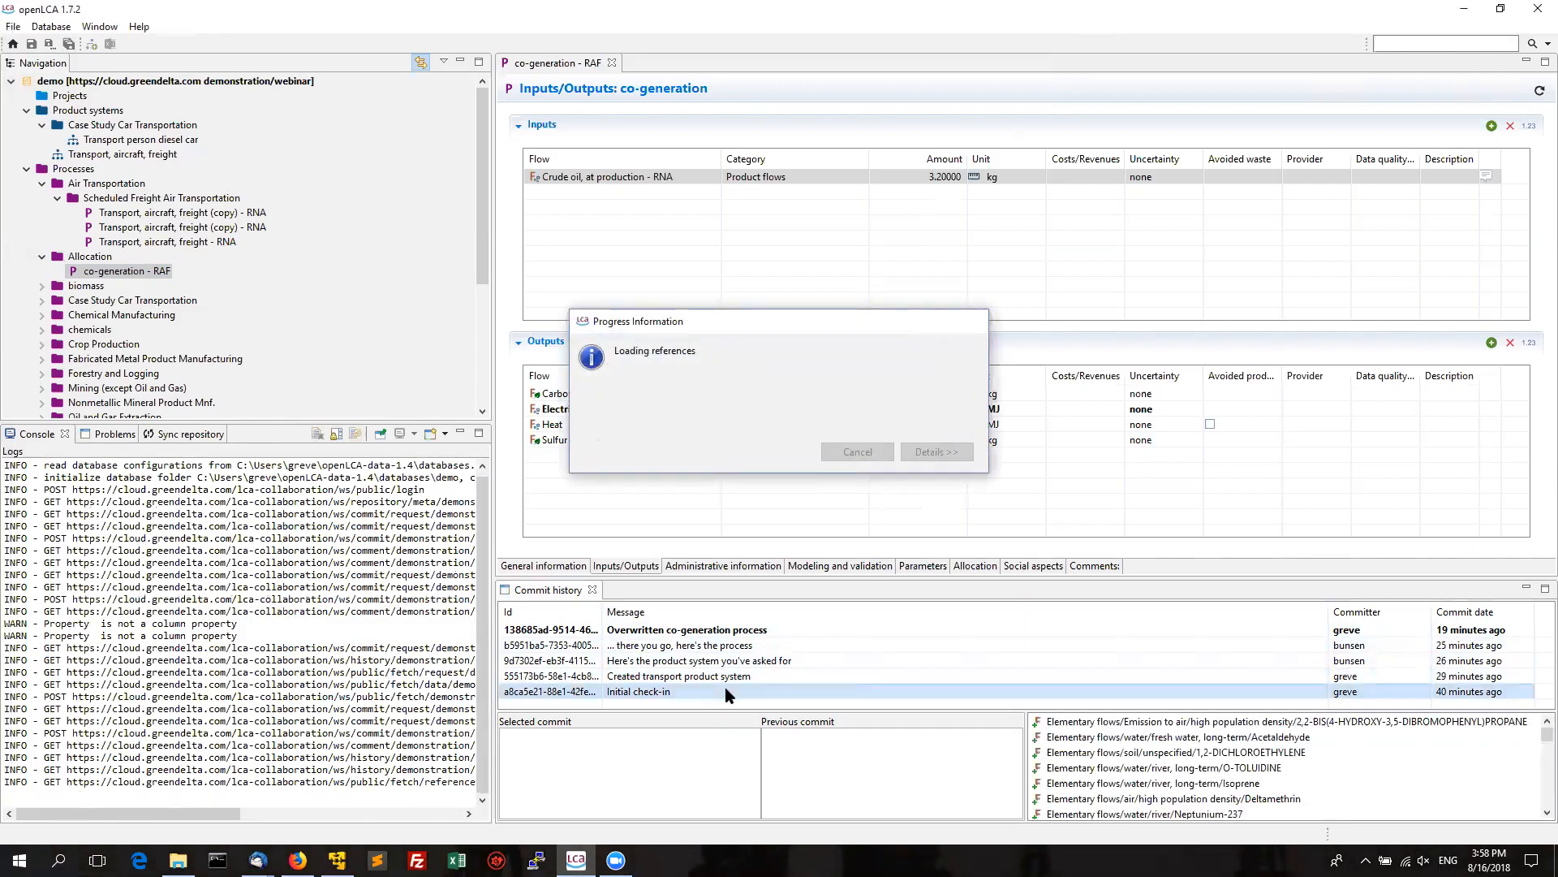
left_click(1104, 724)
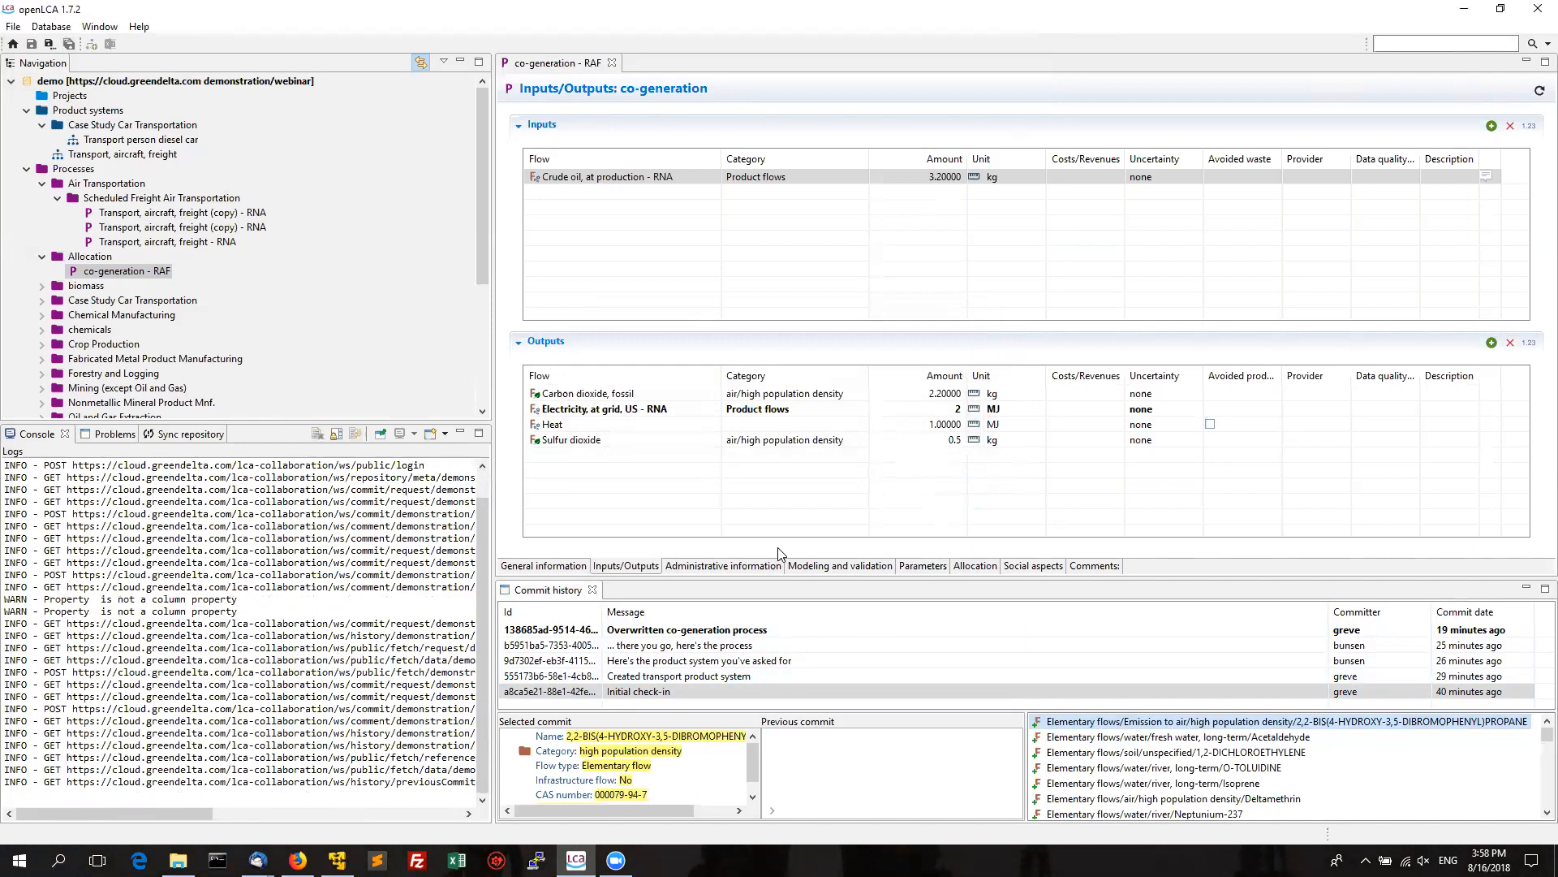
right_click(682, 698)
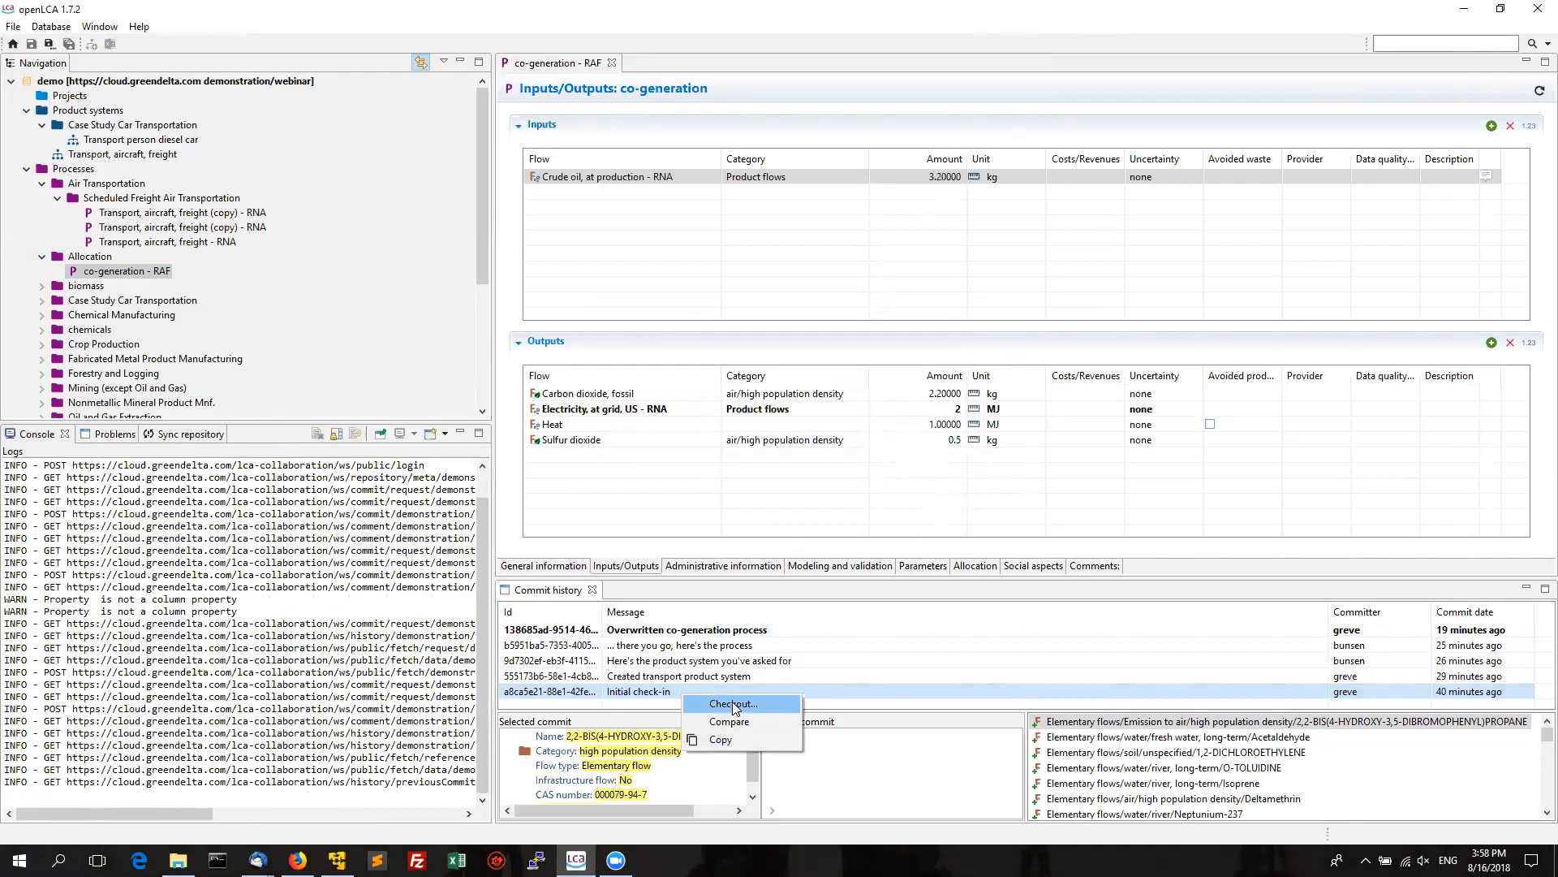
Compare the co-generation - RAF process with the Initial check-in commit.
right_click(162, 276)
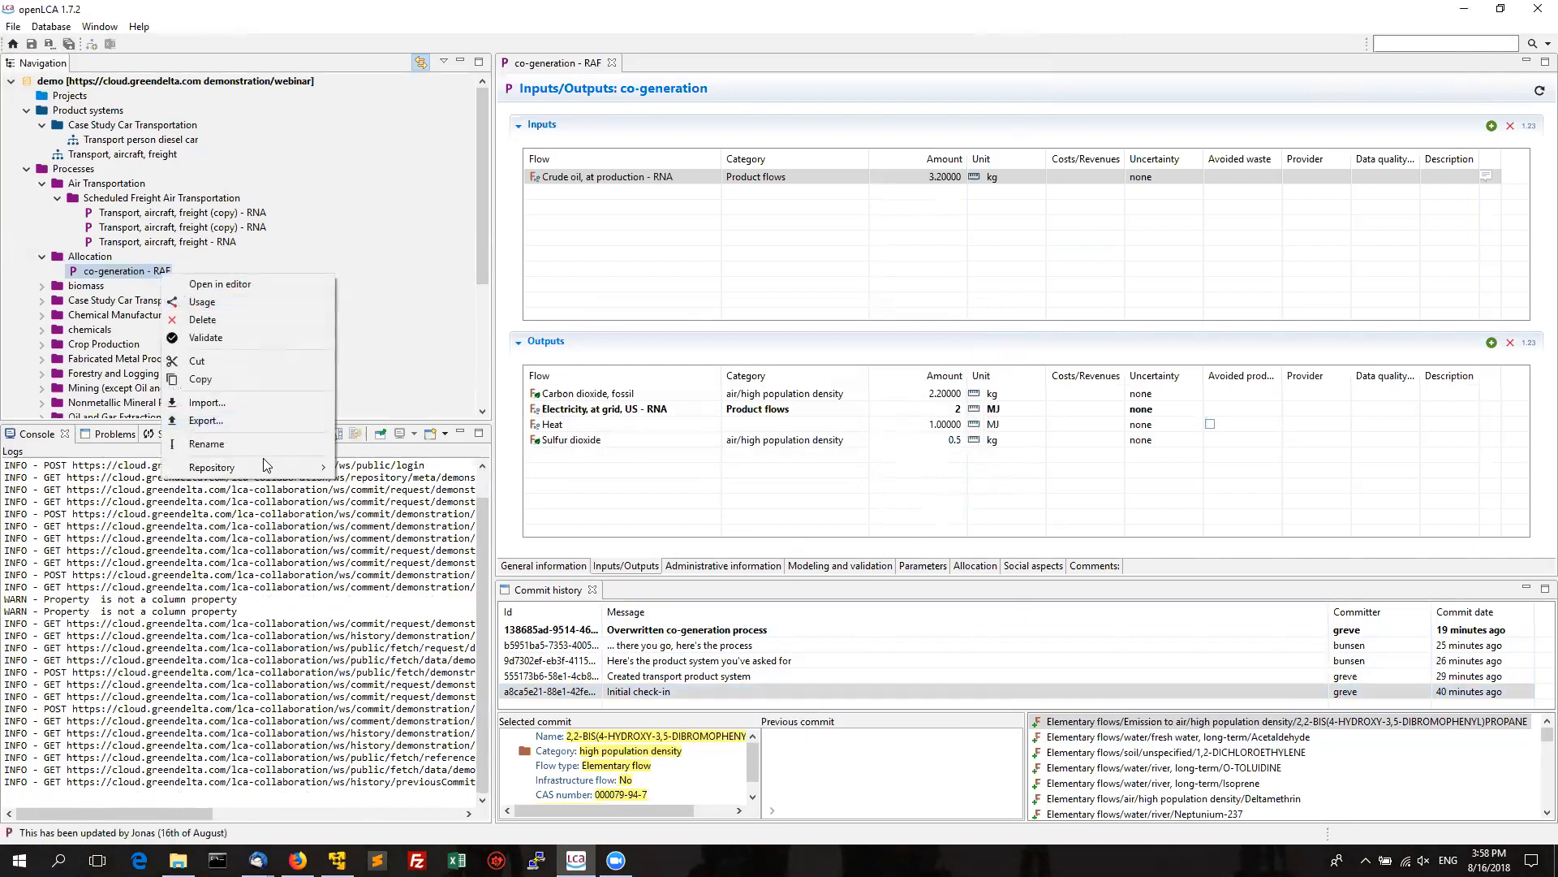
mouse_move(284, 467)
mouse_move(418, 510)
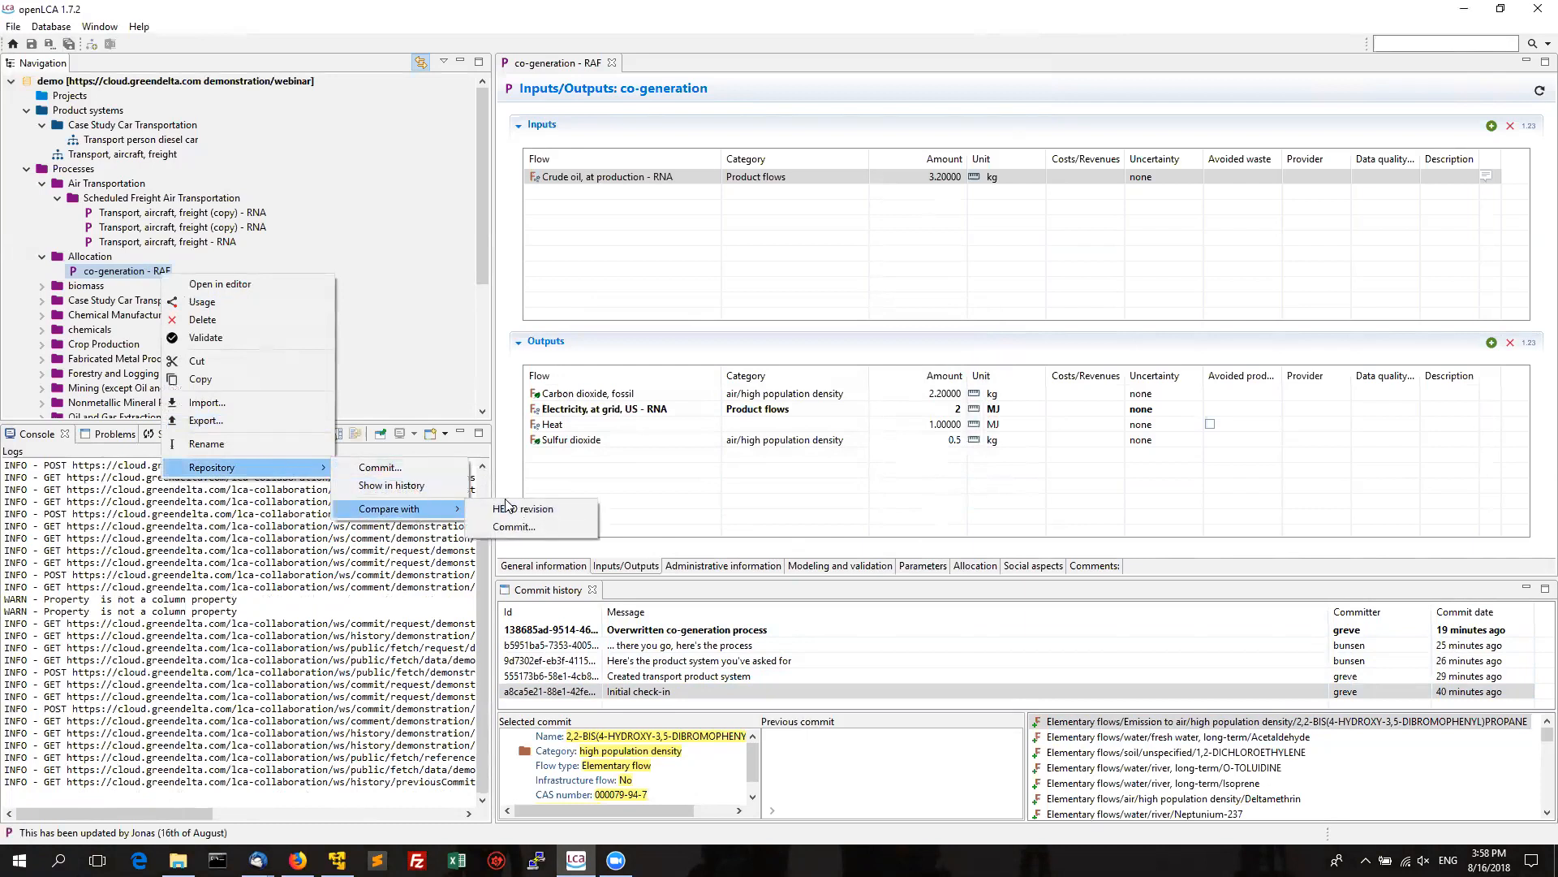
left_click(504, 526)
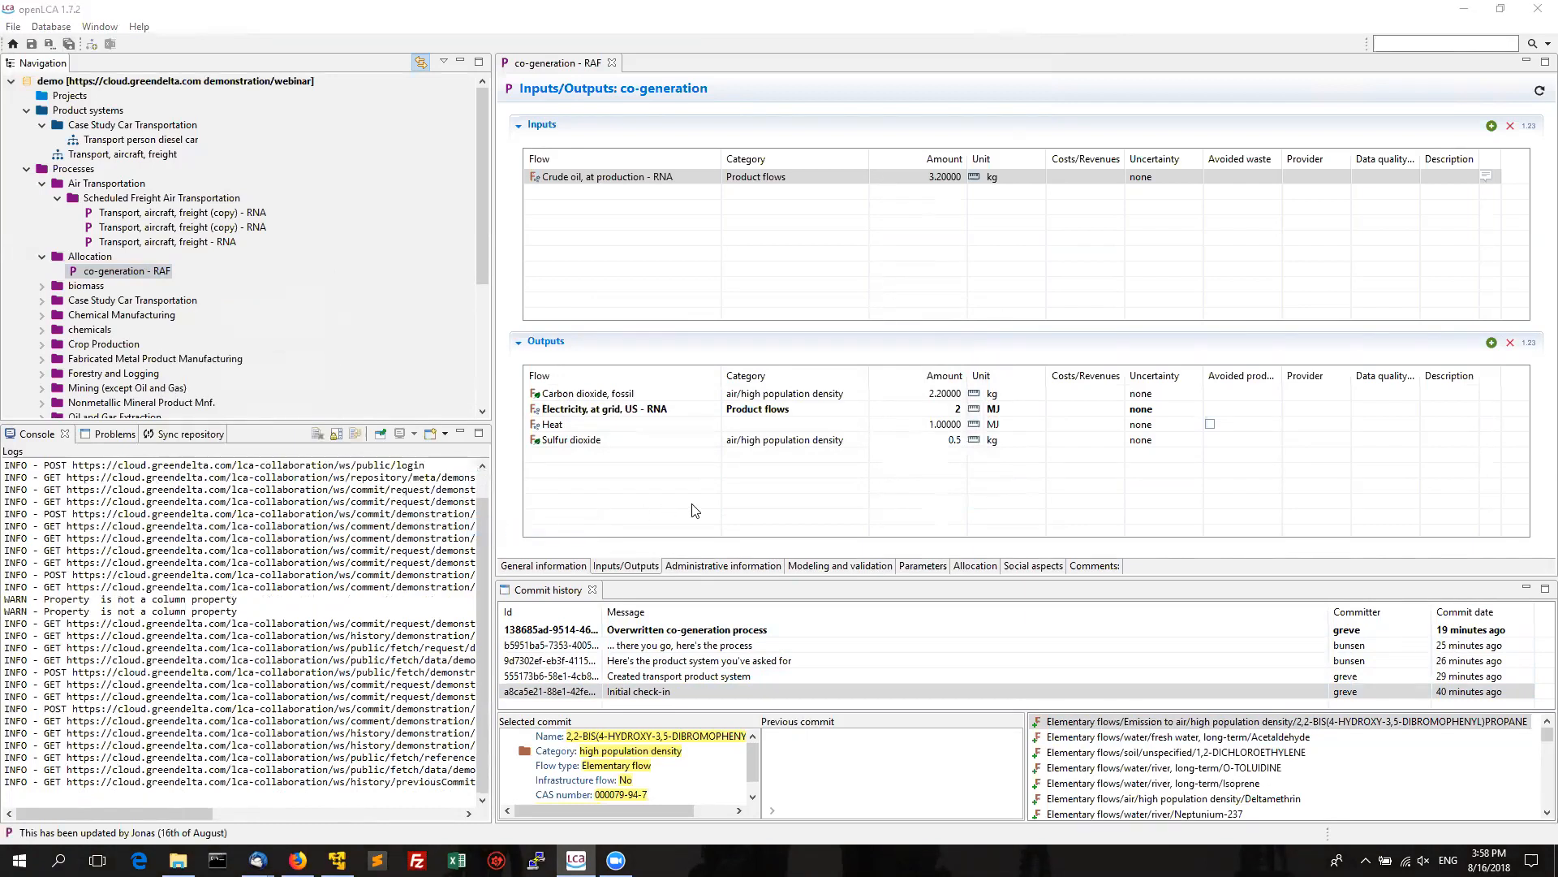
left_click(637, 227)
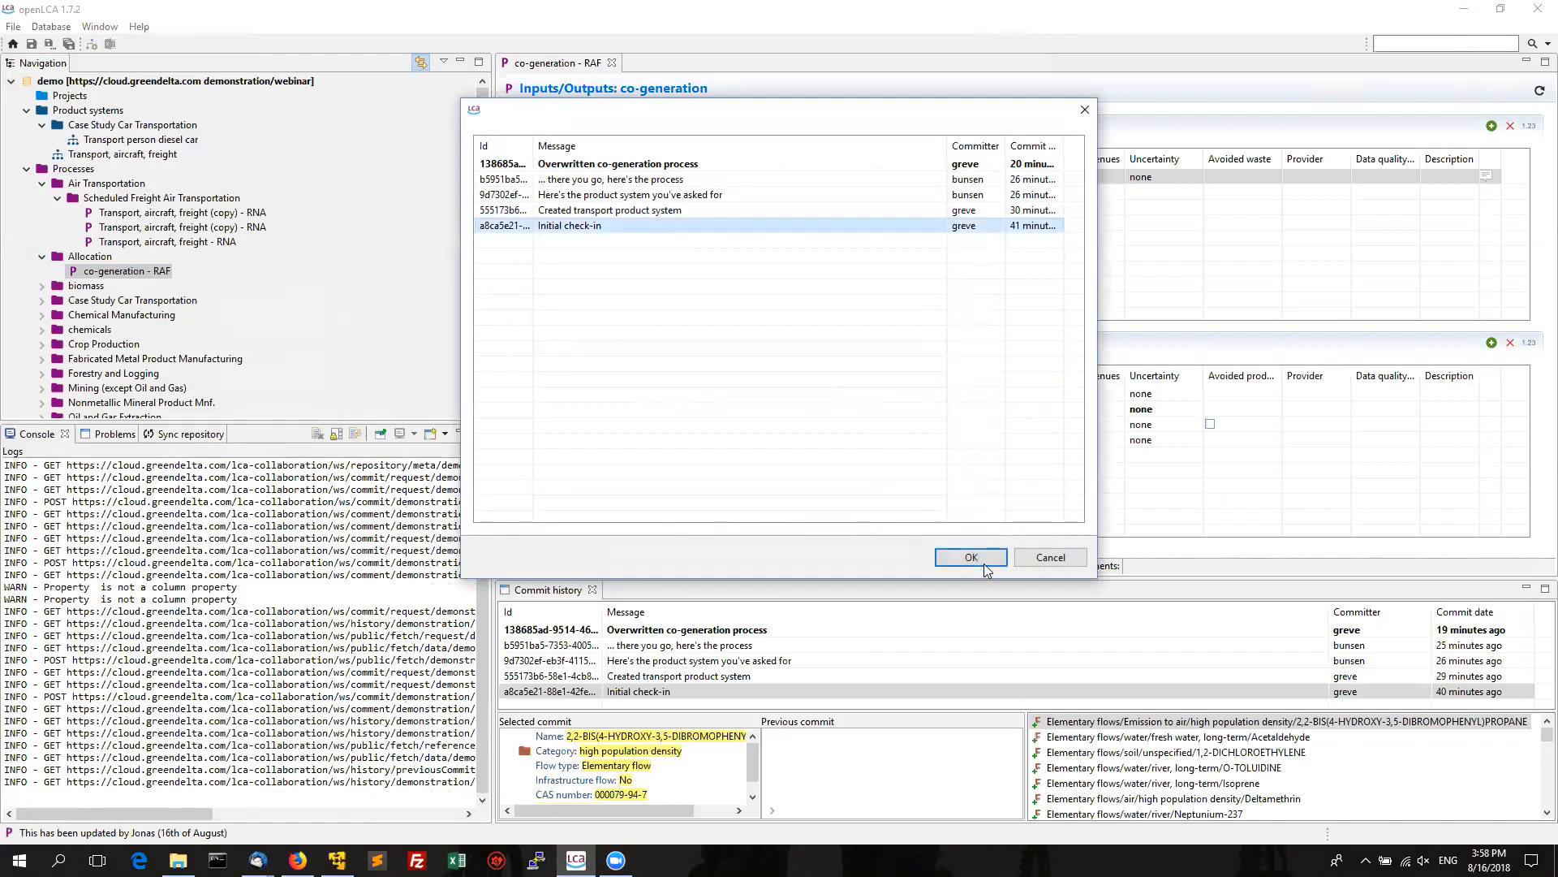
left_click(981, 556)
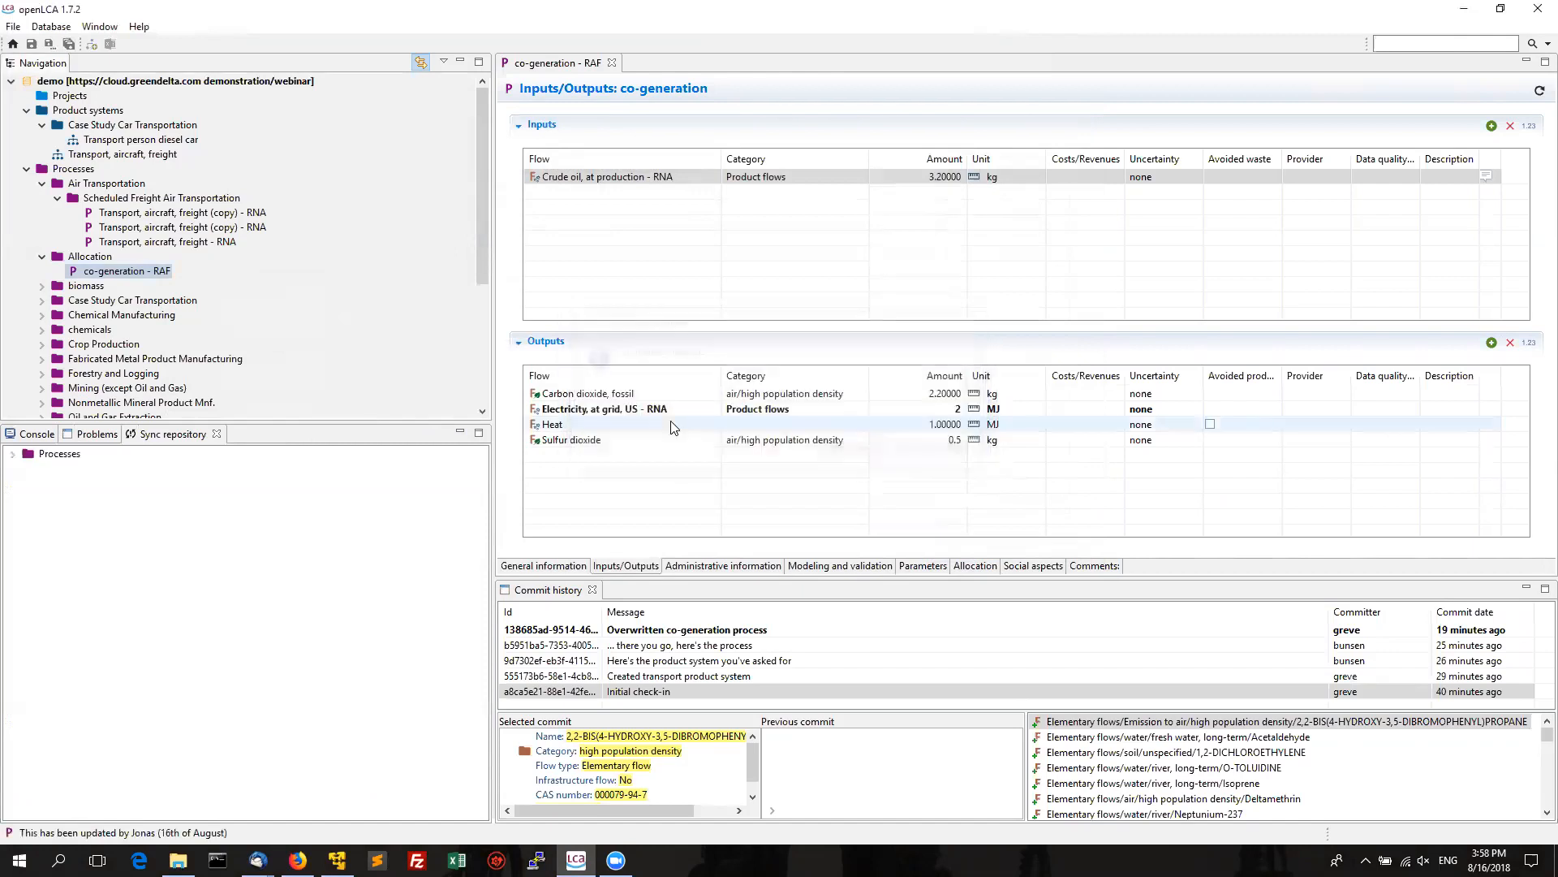
Overwrite the local co-generation under Processes > Allocation with the committed version.
left_click(12, 455)
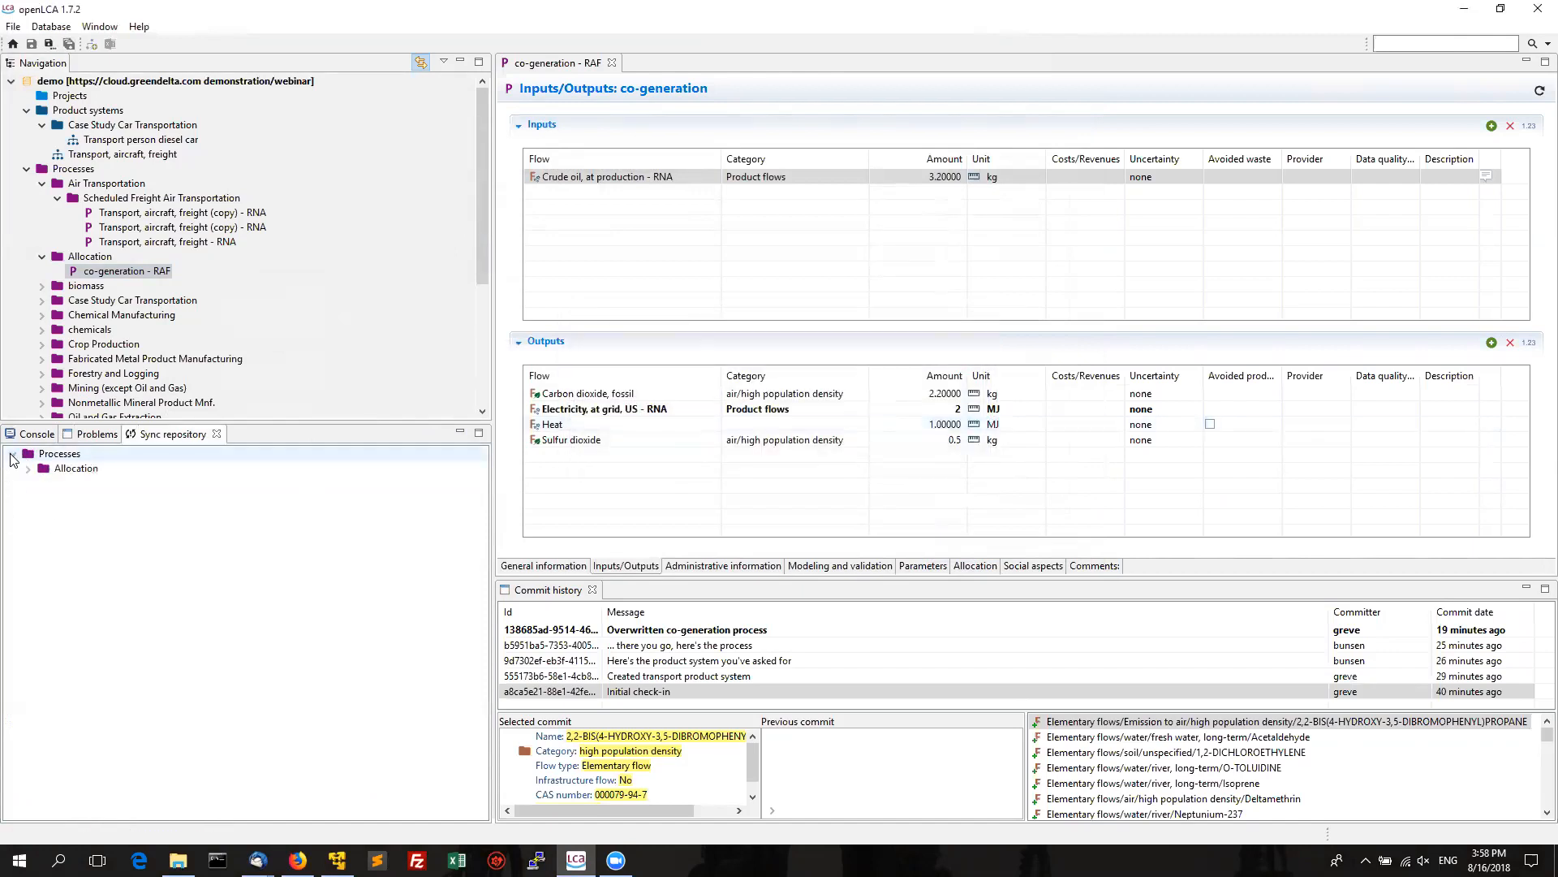
left_click(30, 471)
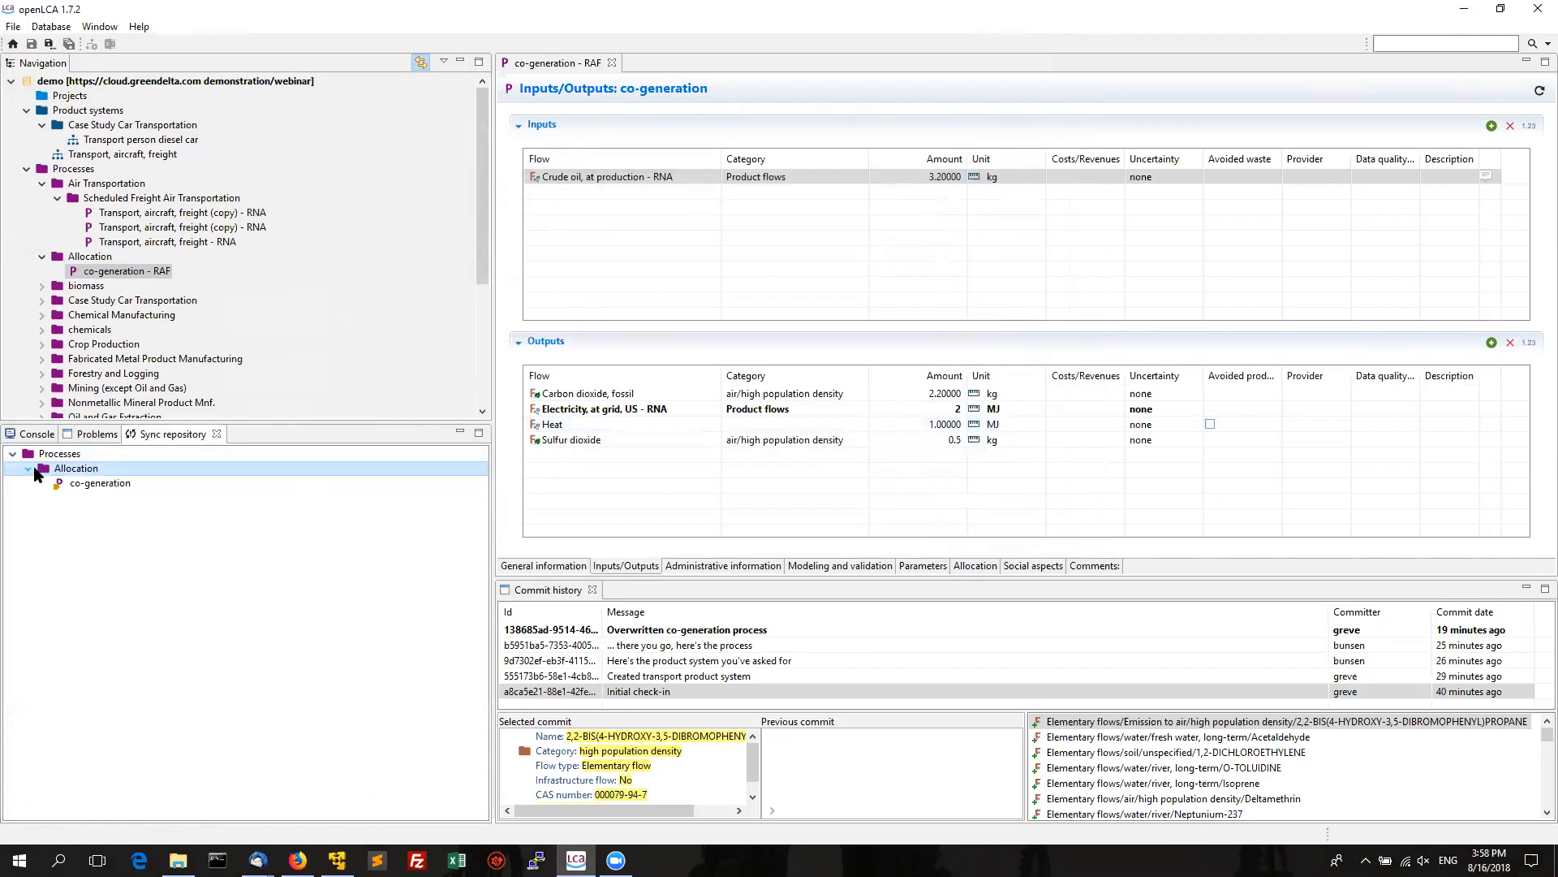
right_click(124, 485)
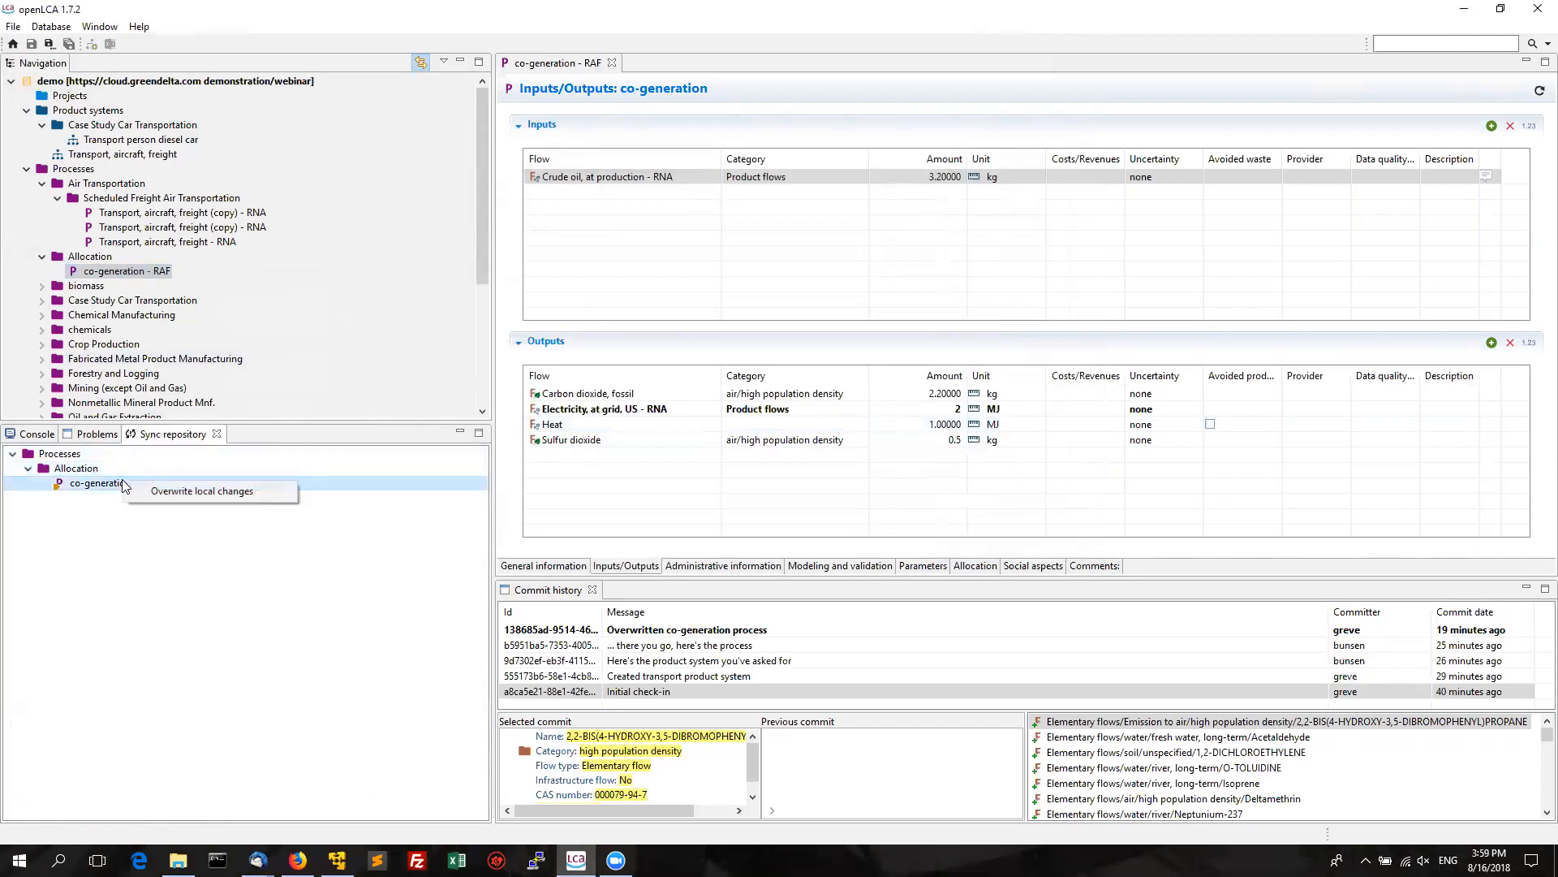
left_click(177, 491)
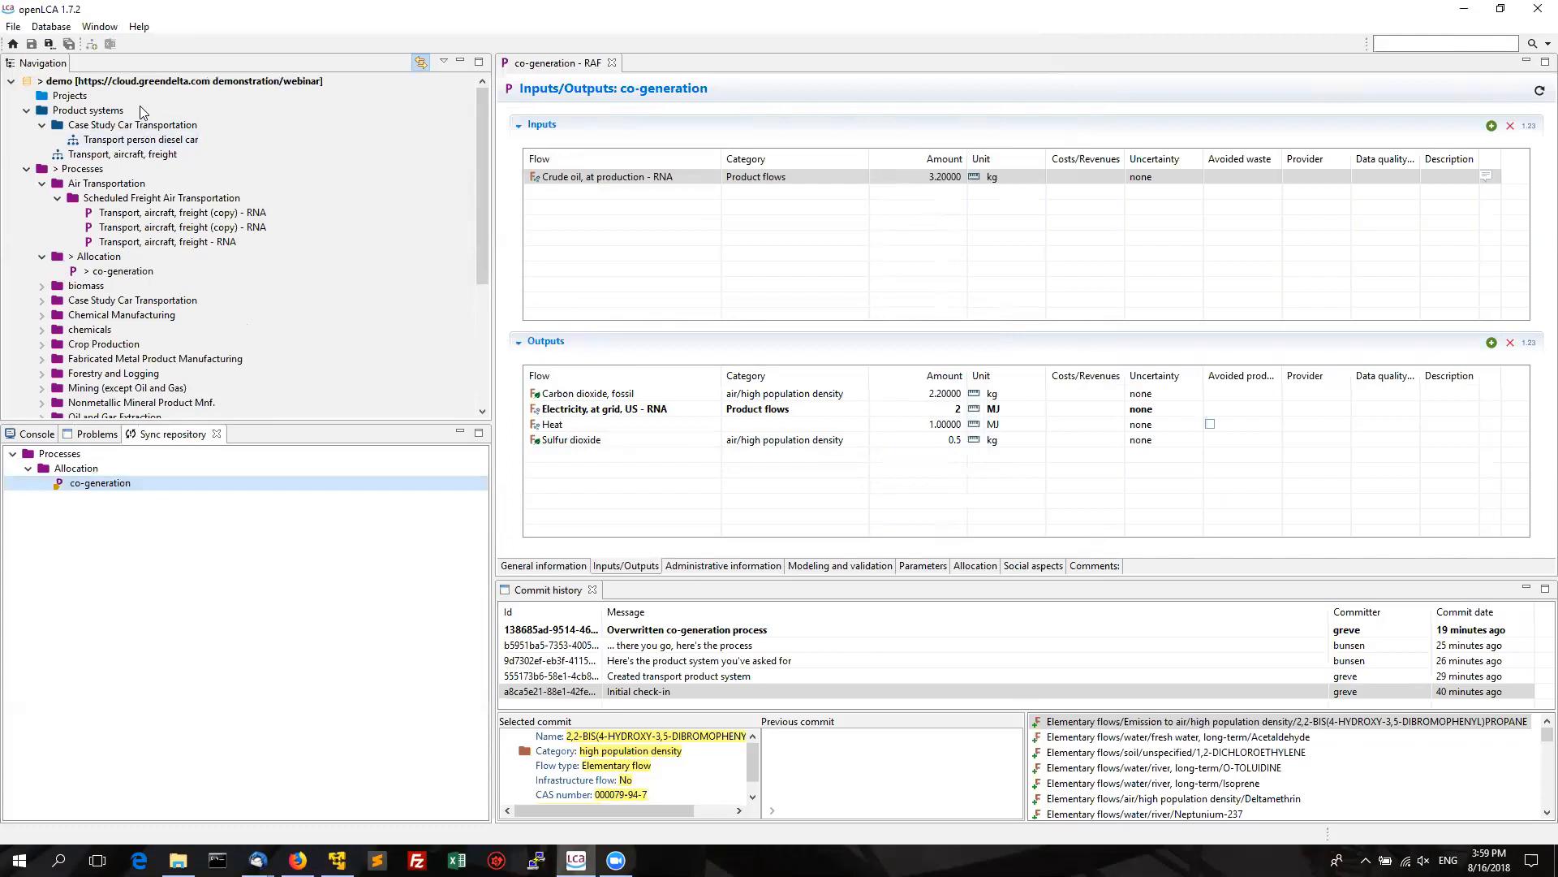
Confirm co-generation's Parameters tab has no input parameters, then close its editor.
left_click(139, 274)
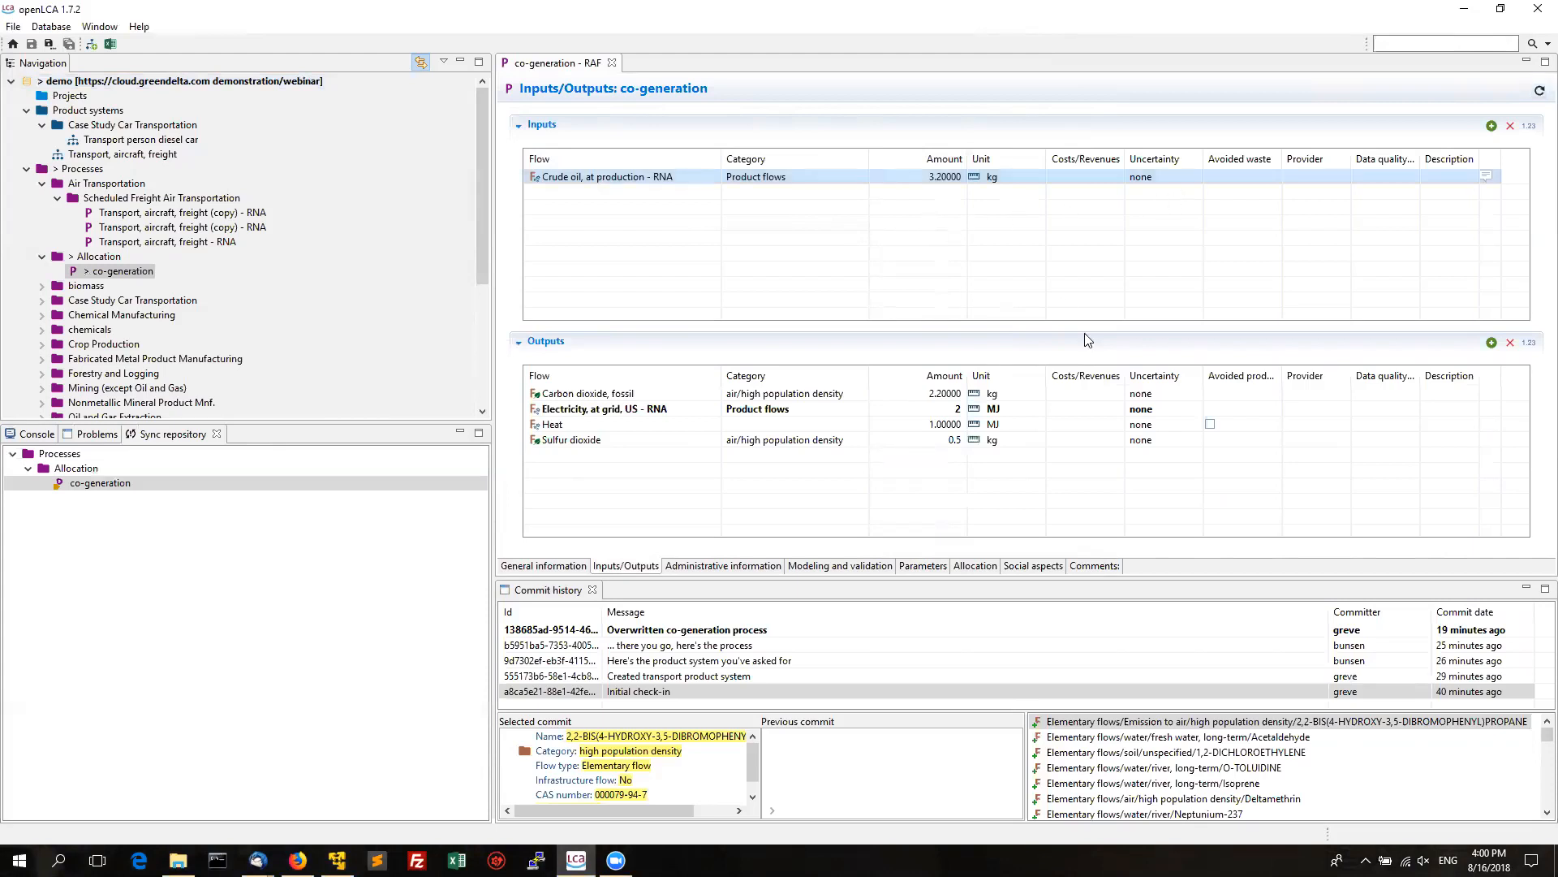
left_click(1147, 179)
left_click(921, 566)
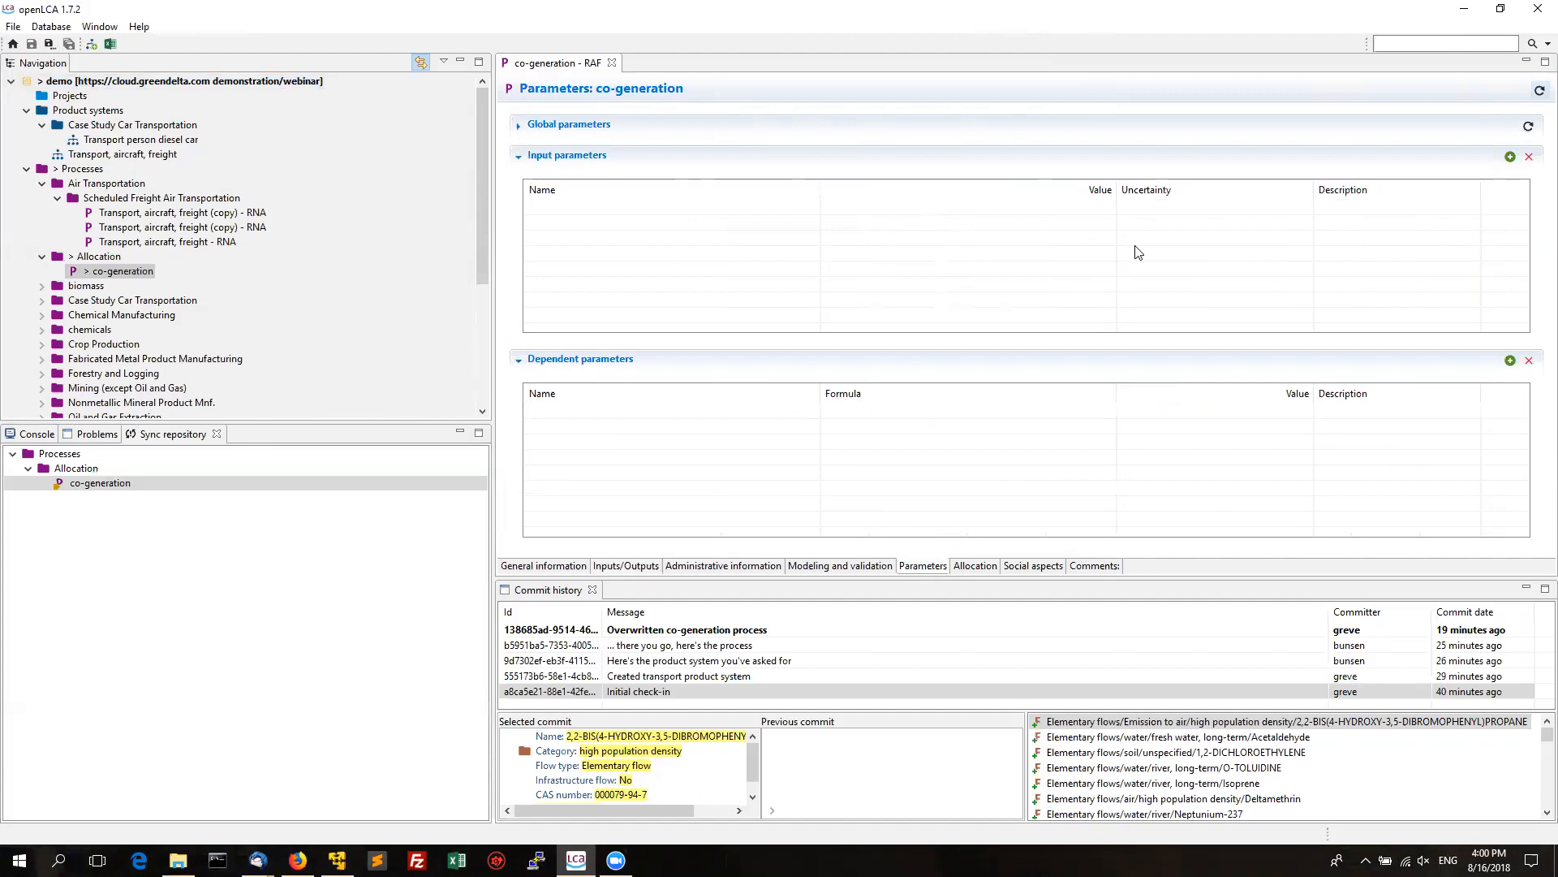
left_click(611, 64)
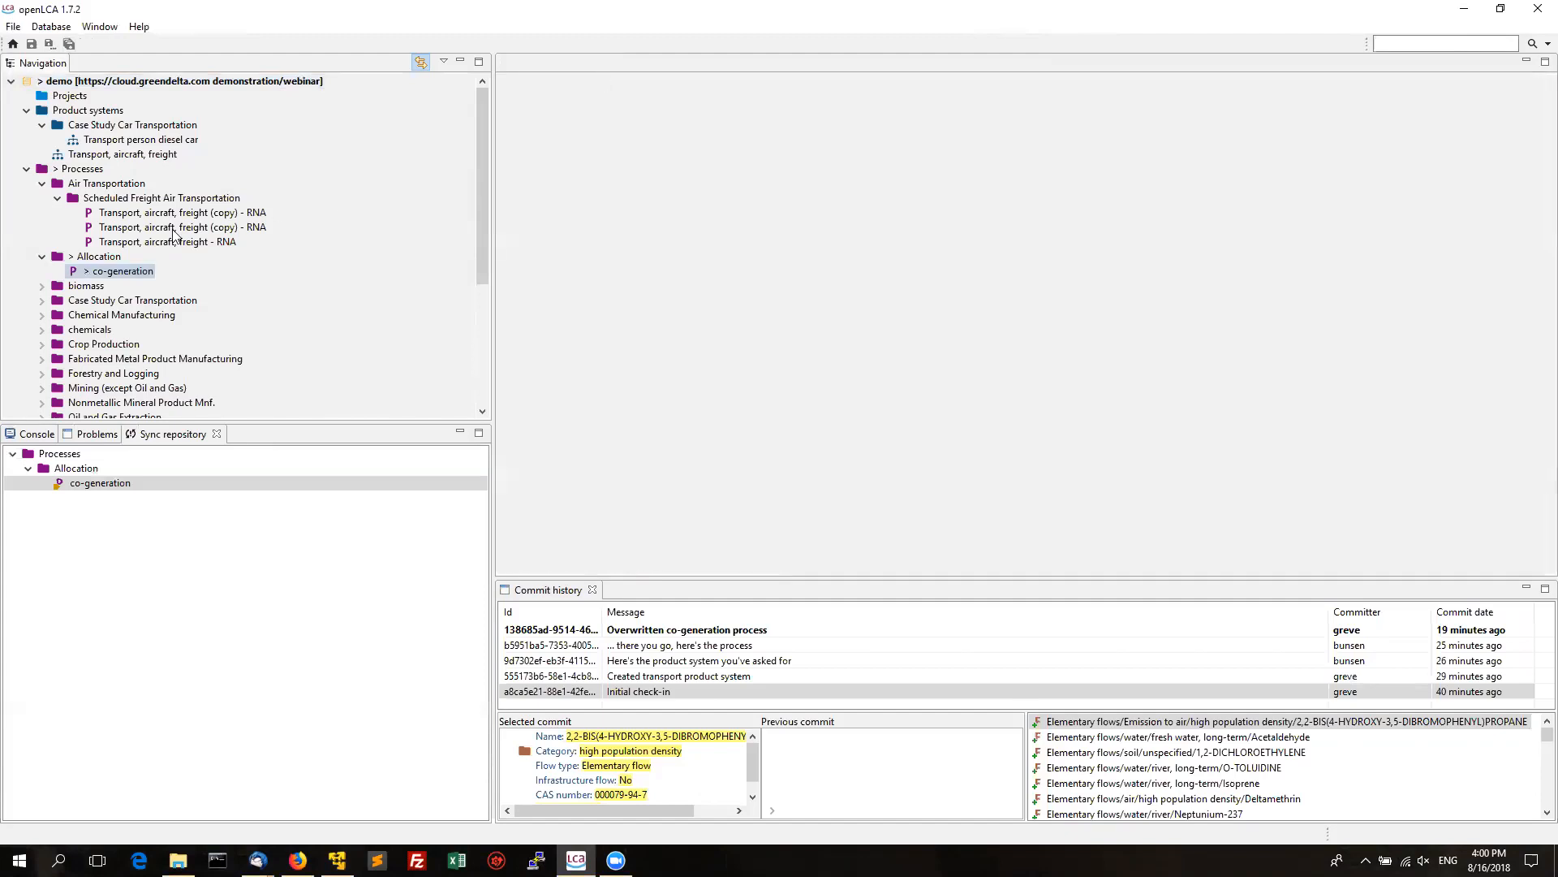
Add input parameters p_0 and p_1 to co-generation, setting p_1 to 2.
double_click(134, 270)
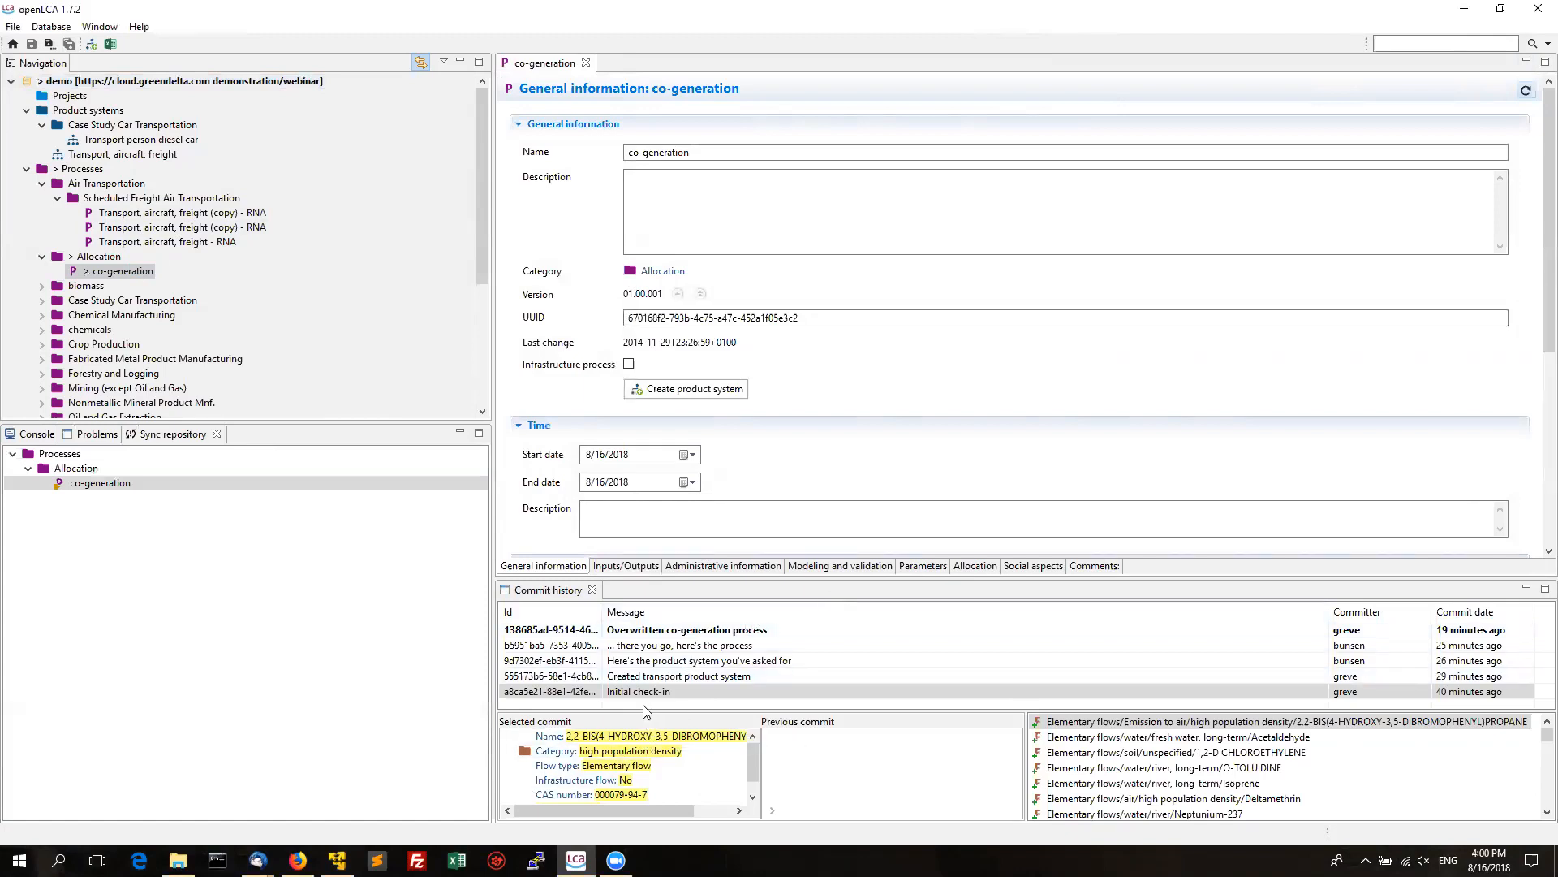
left_click(915, 568)
left_click(1511, 157)
left_click(1511, 156)
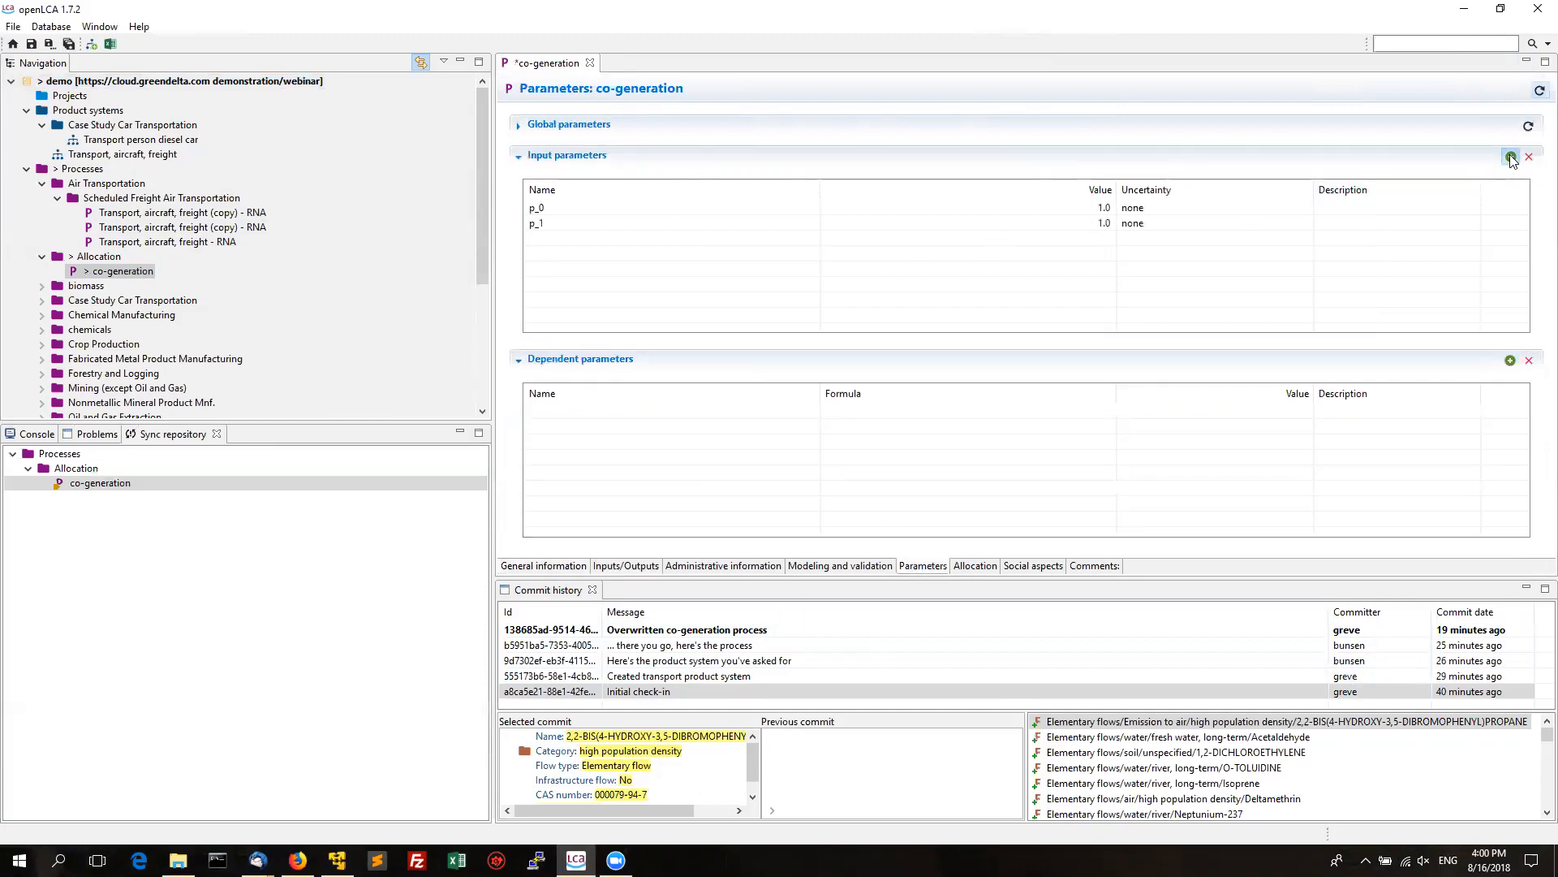
left_click(962, 225)
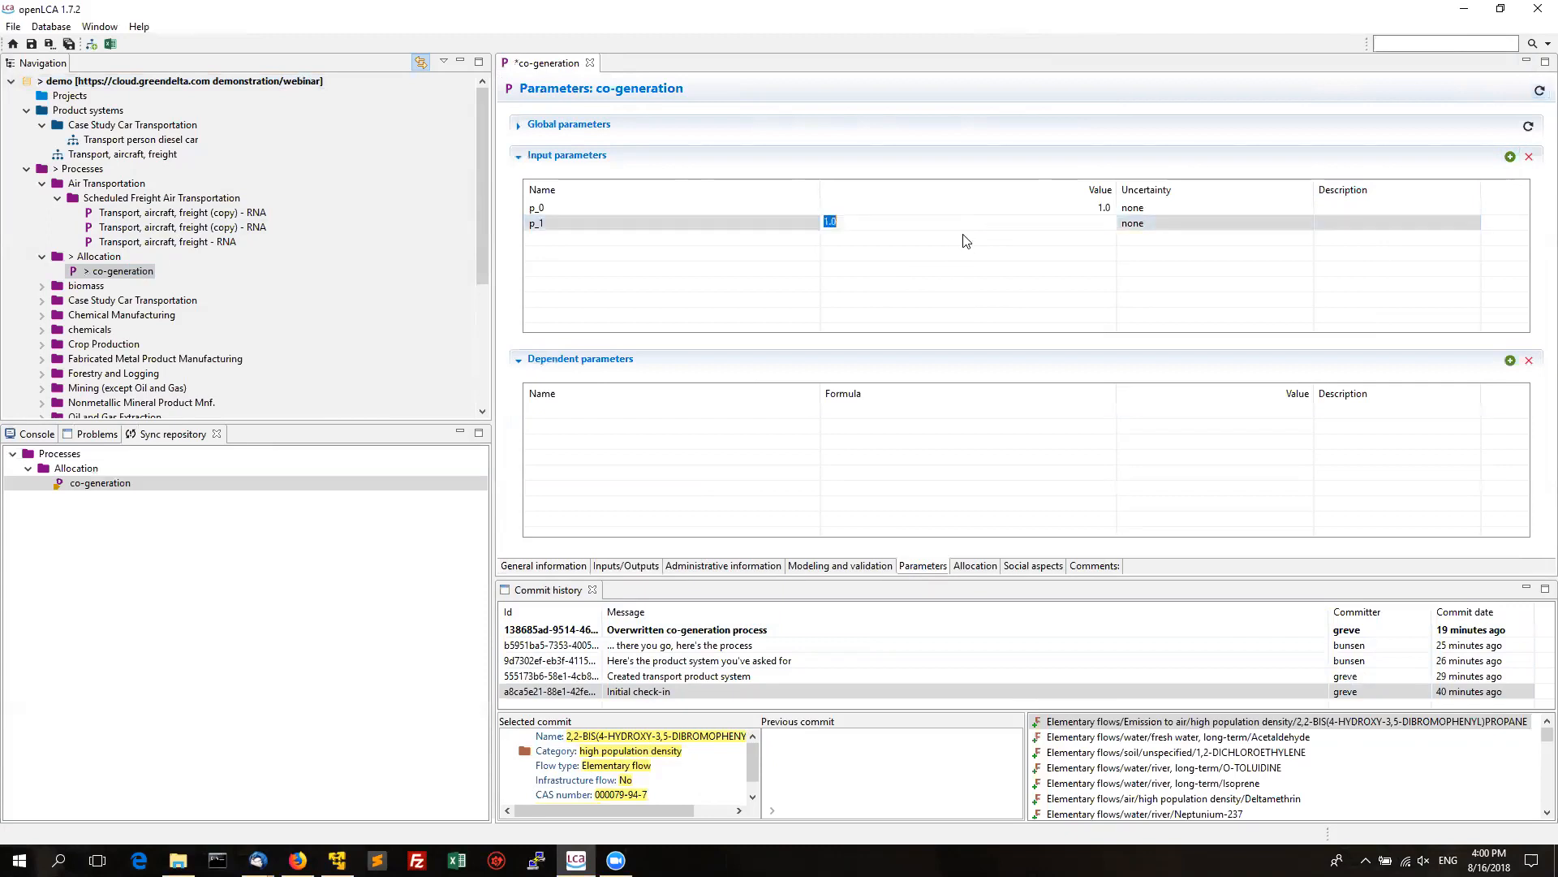
type("2")
left_click(841, 300)
Give the crude oil input a normal uncertainty (mean 3.0, SD 1.0) and save.
left_click(631, 566)
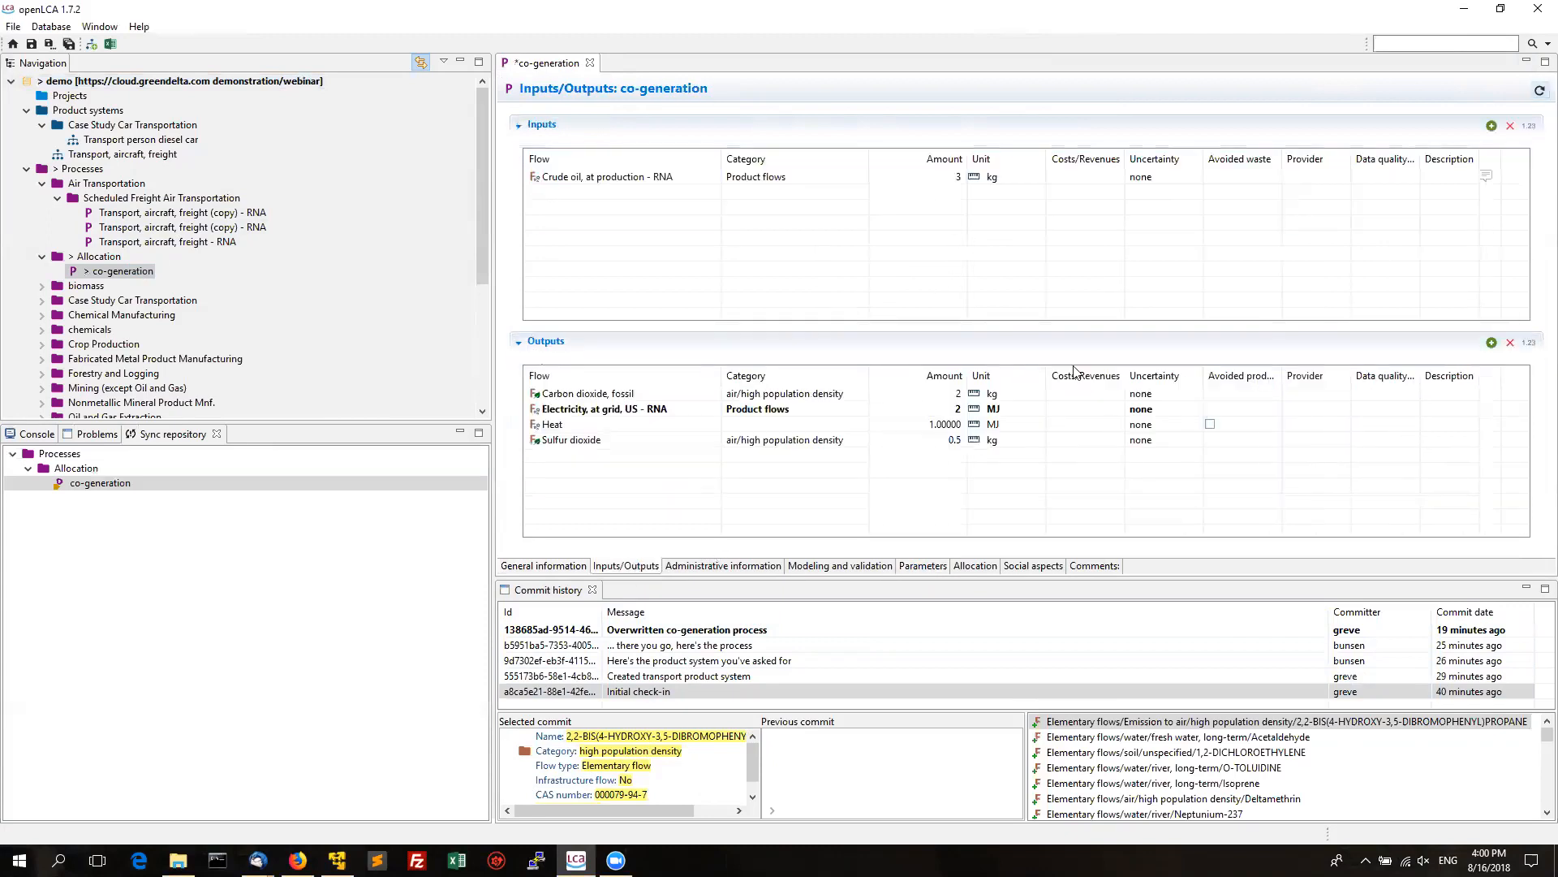
left_click(1194, 177)
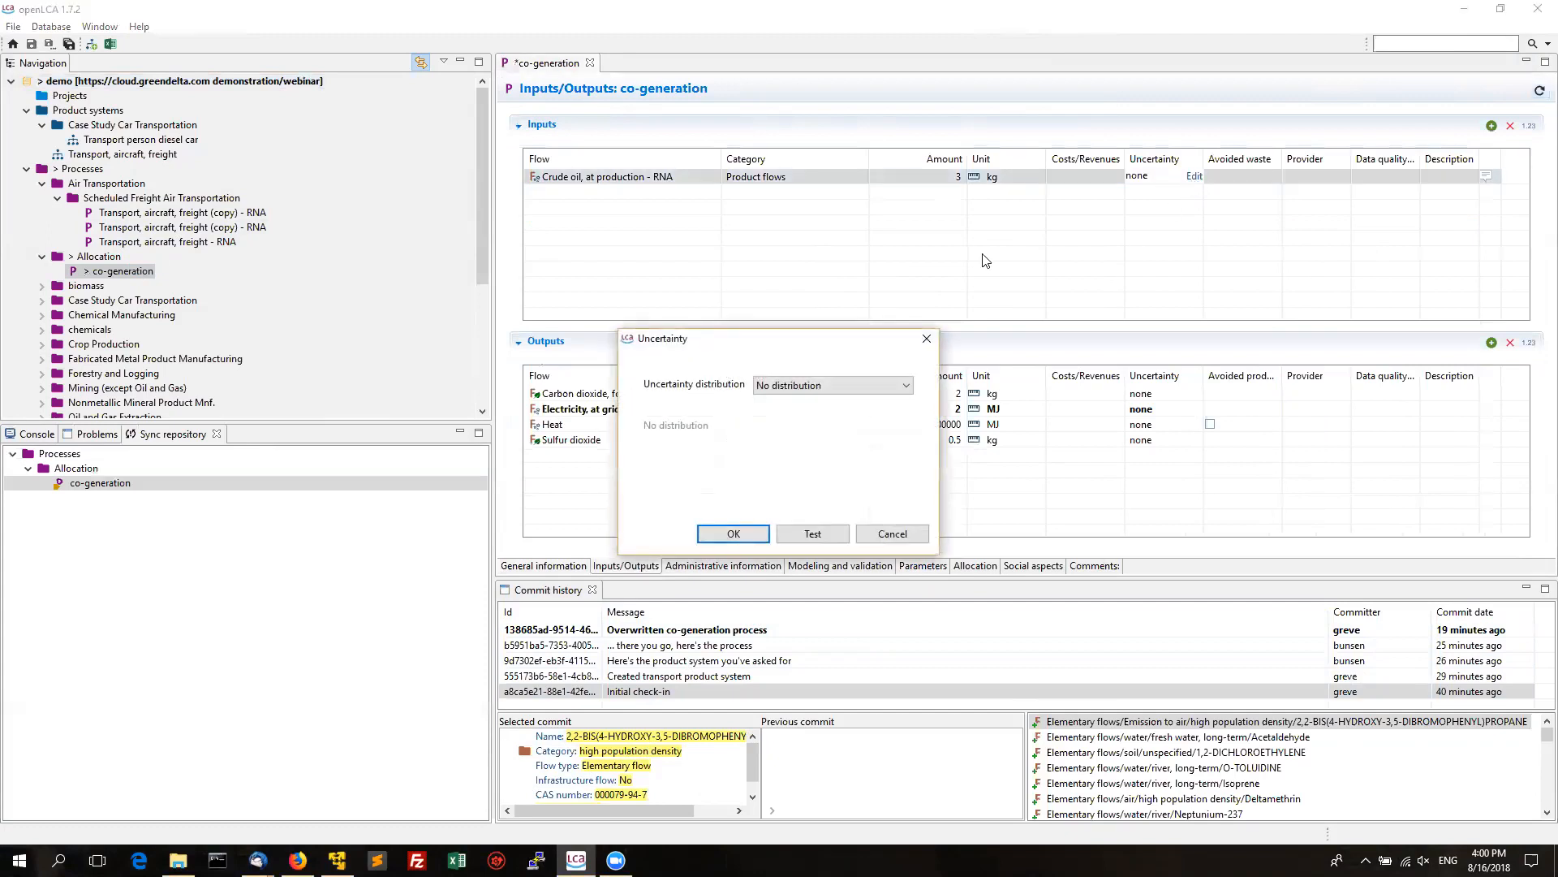
left_click(814, 386)
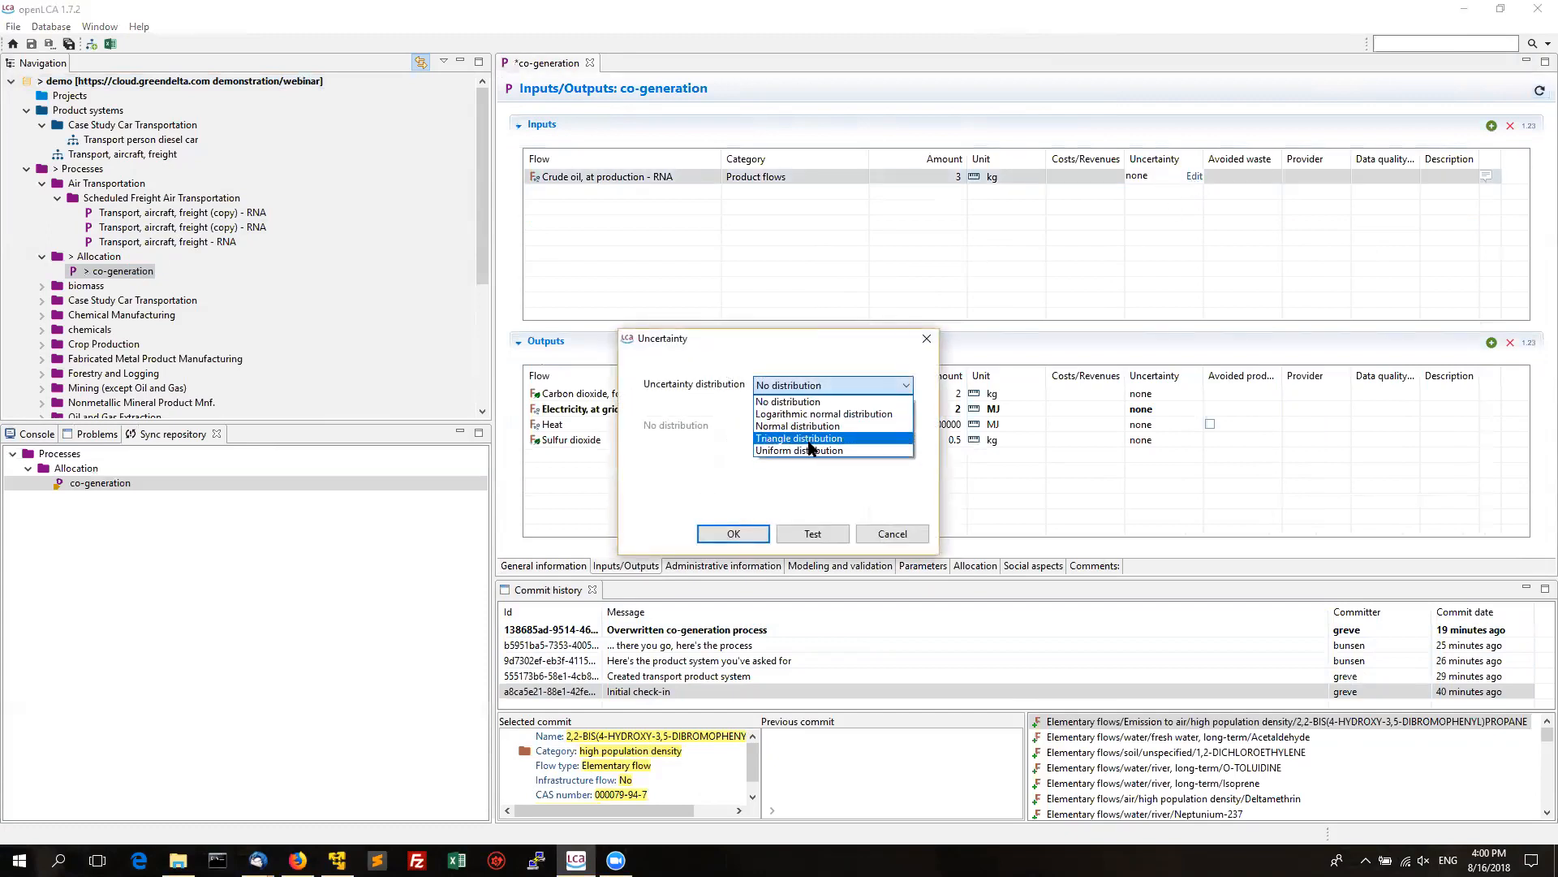
left_click(811, 423)
left_click(733, 533)
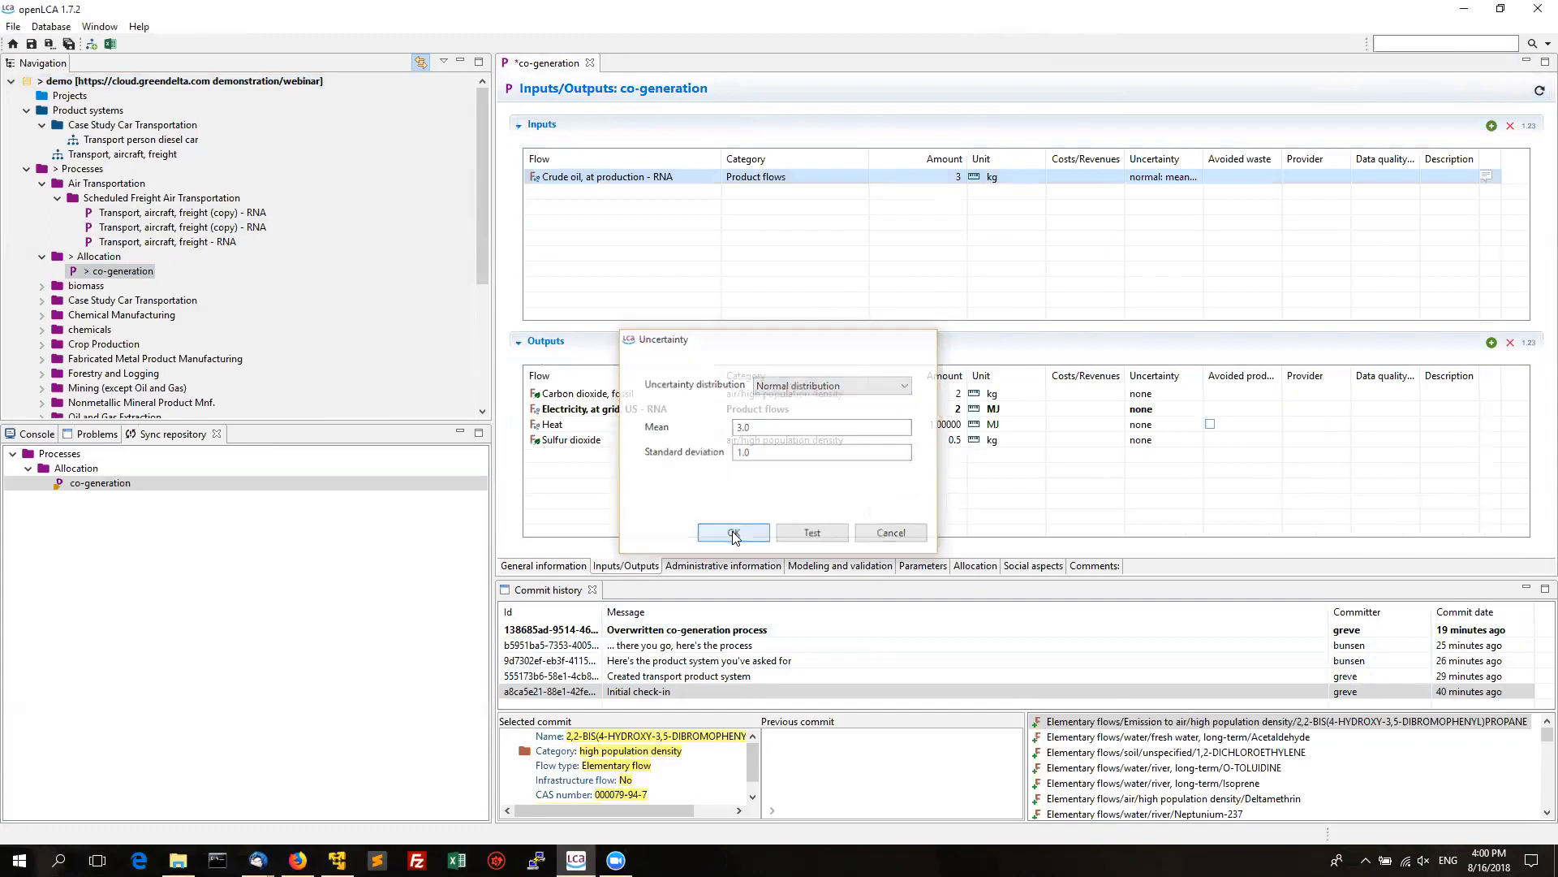
left_click(68, 43)
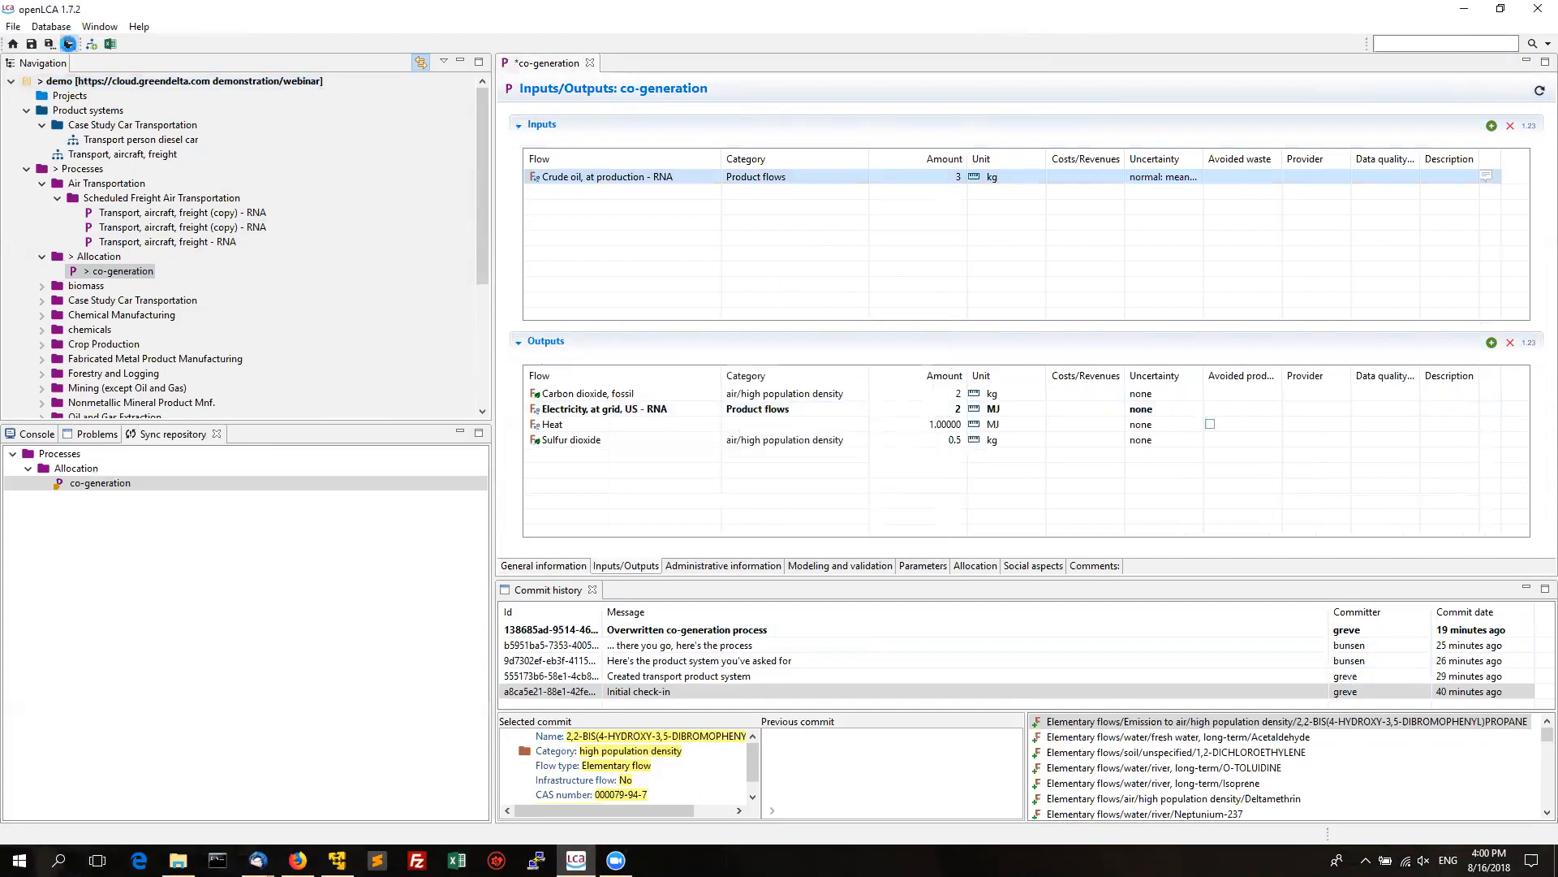
Start a repository commit of the demo database's local changes.
right_click(120, 86)
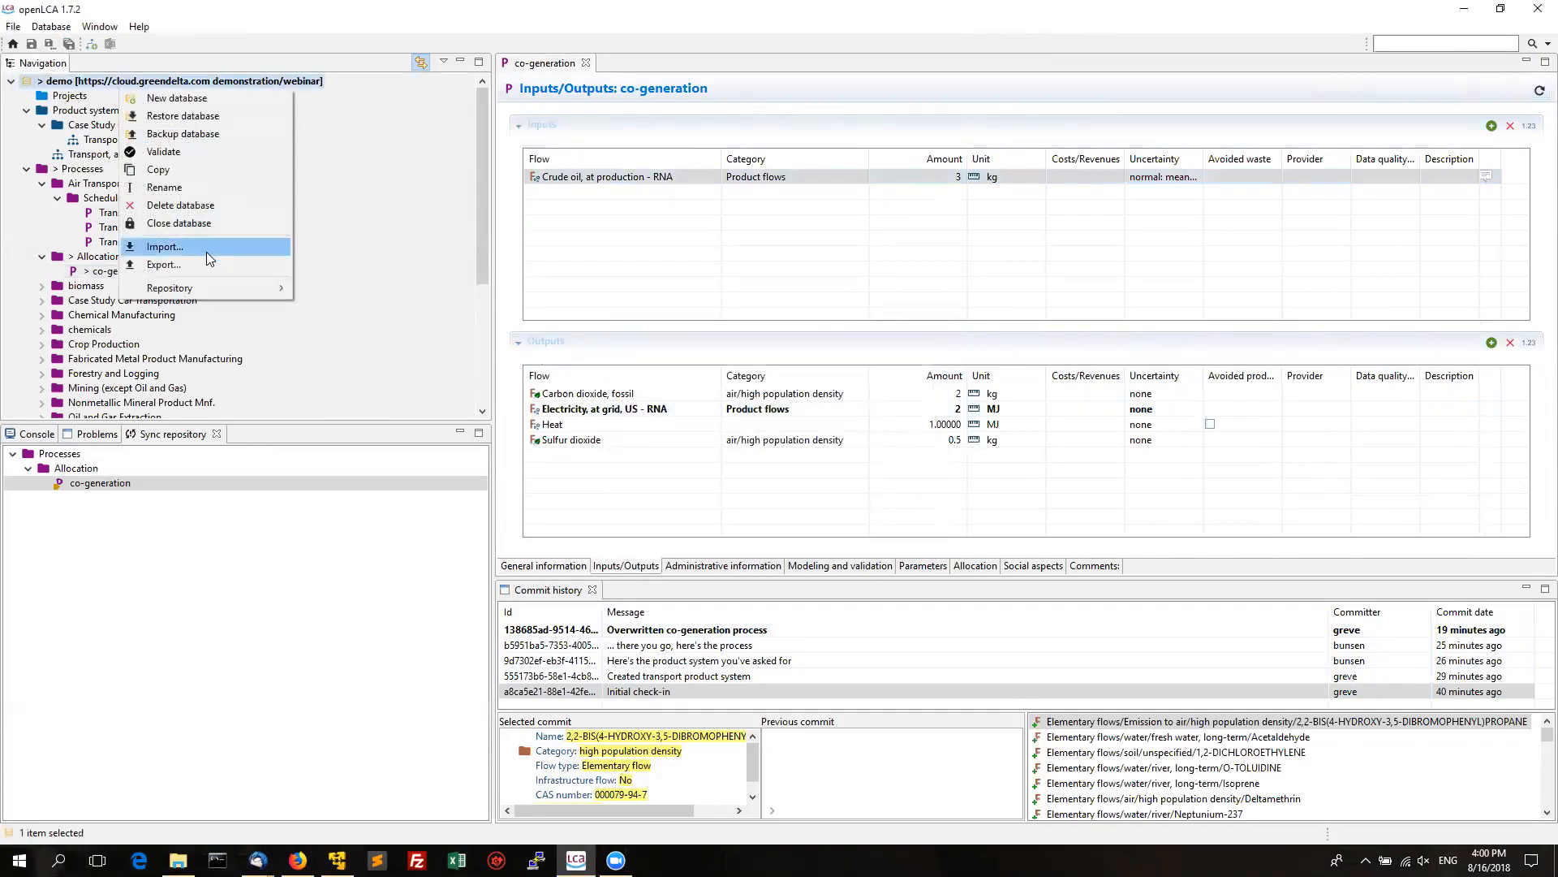
mouse_move(243, 287)
left_click(329, 290)
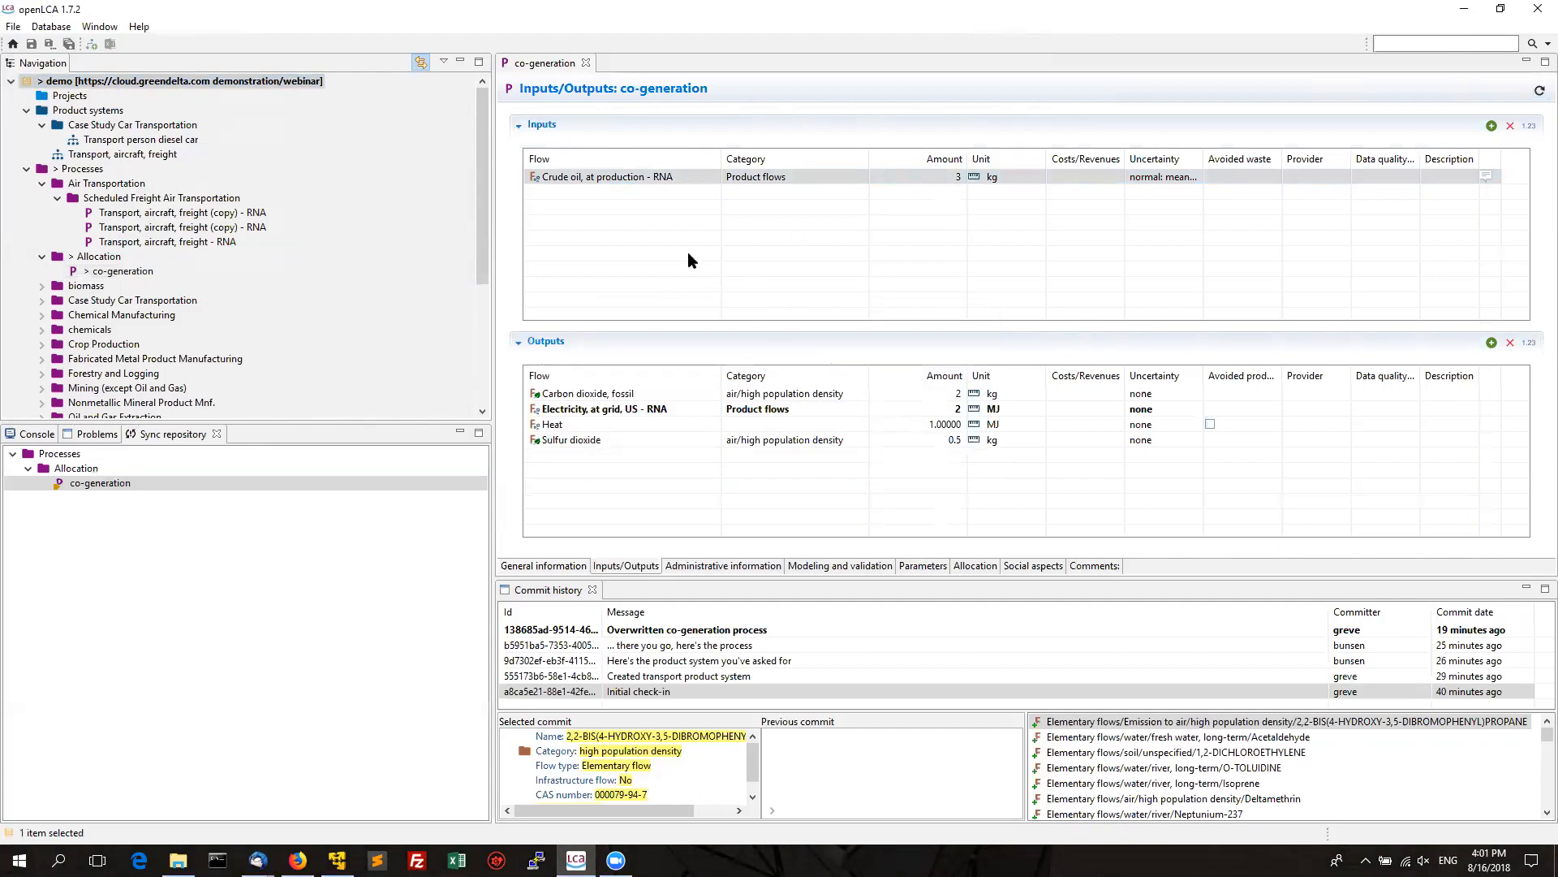
Commit co-generation with the message 'Restored initial state and added parameter/uncertainty info'.
type("Restored initial state and added parameter/uncertainty info")
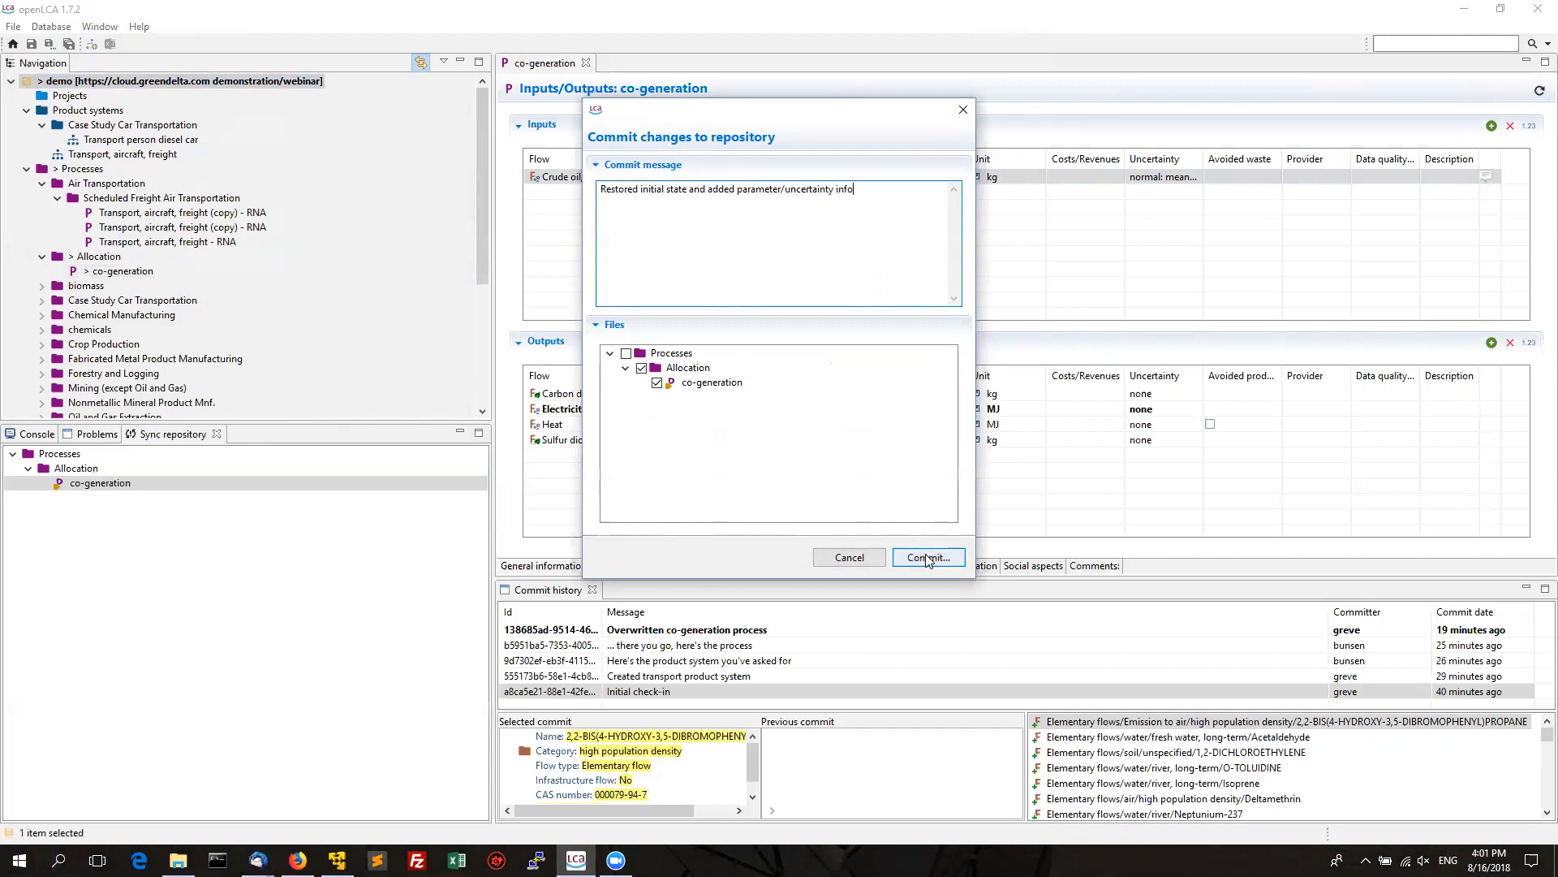
left_click(927, 558)
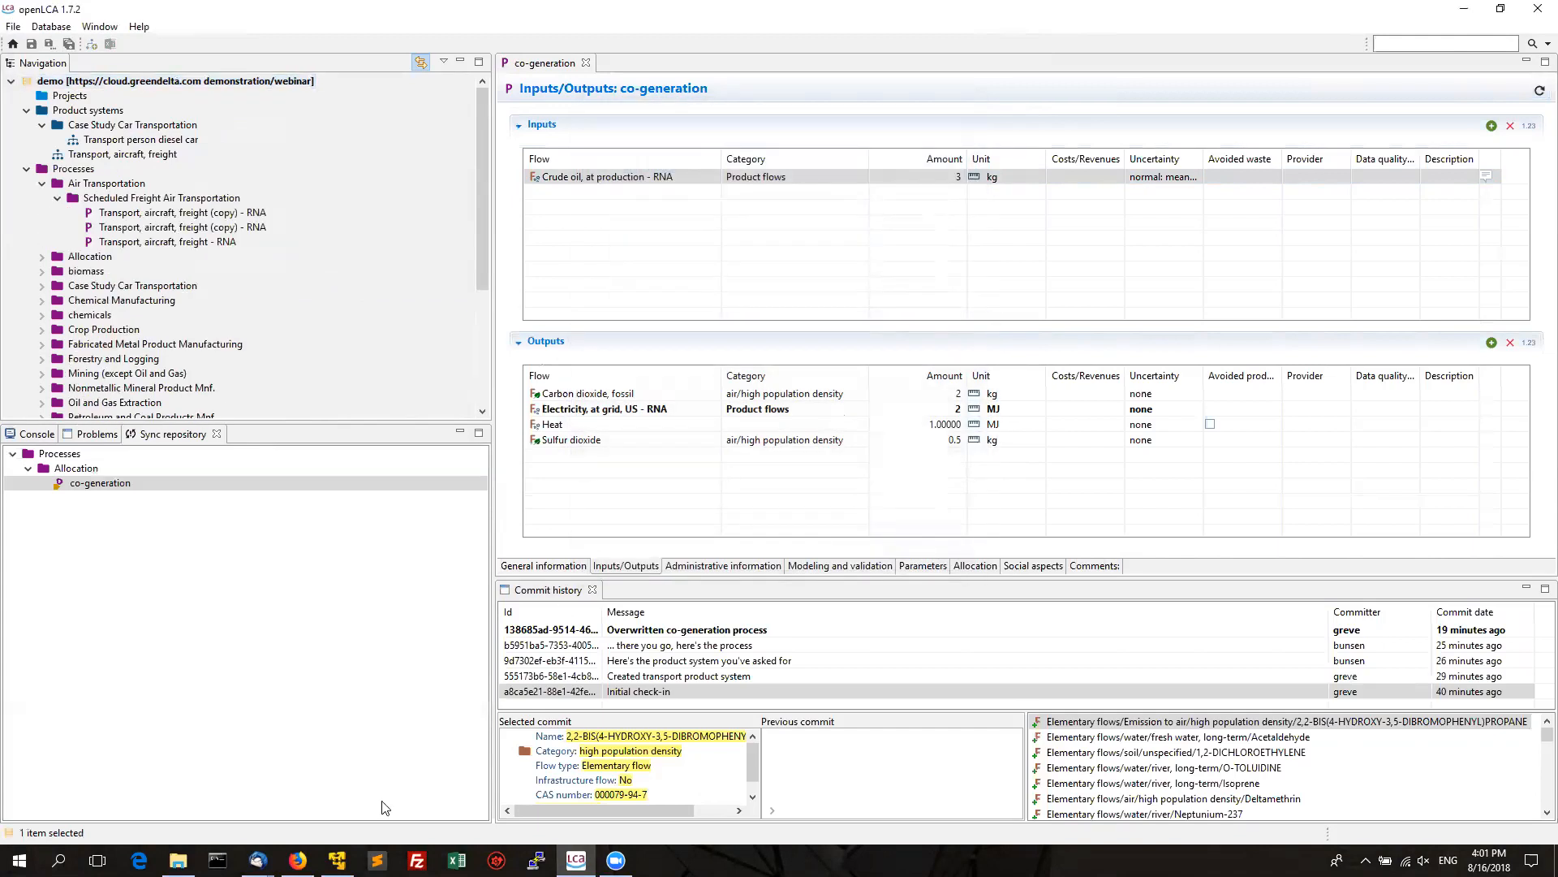
Reload the server's commit list and open co-generation from the newest commit's details.
left_click(298, 859)
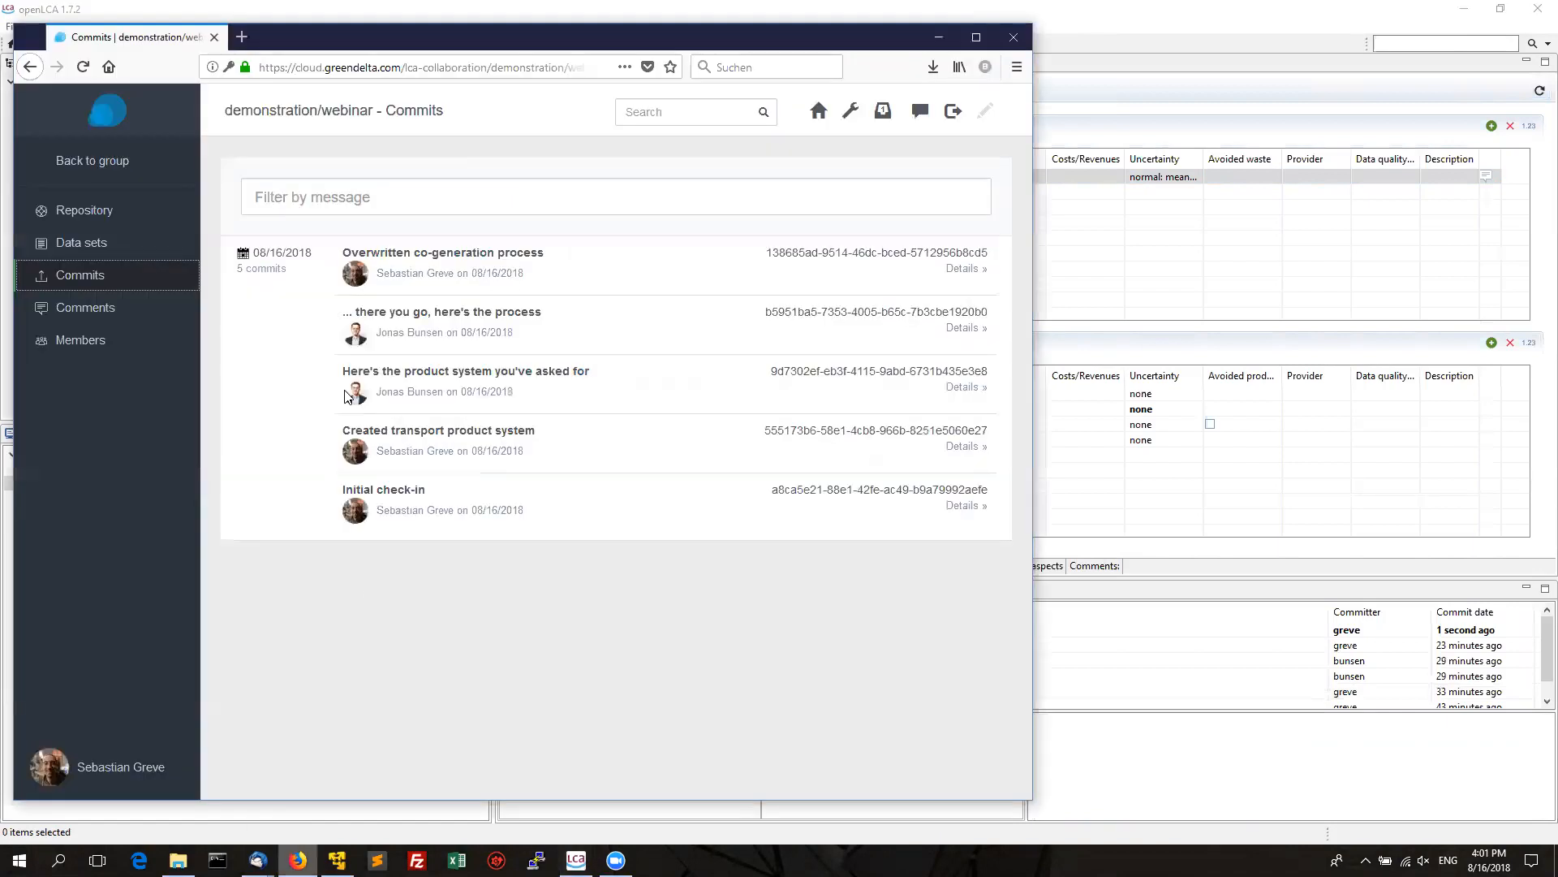
key("F5")
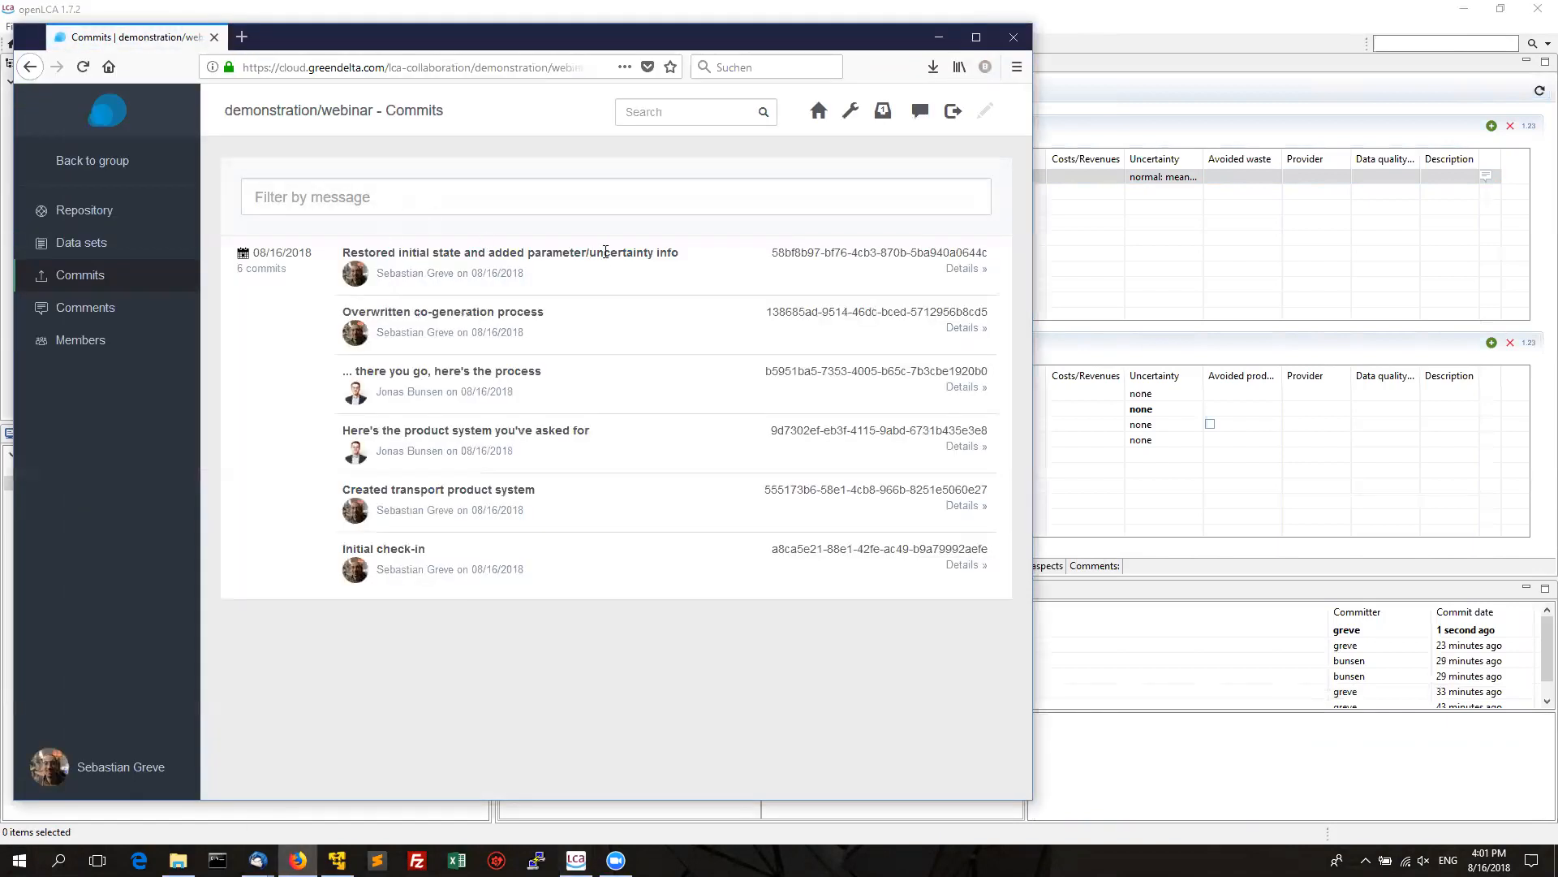
left_click(964, 269)
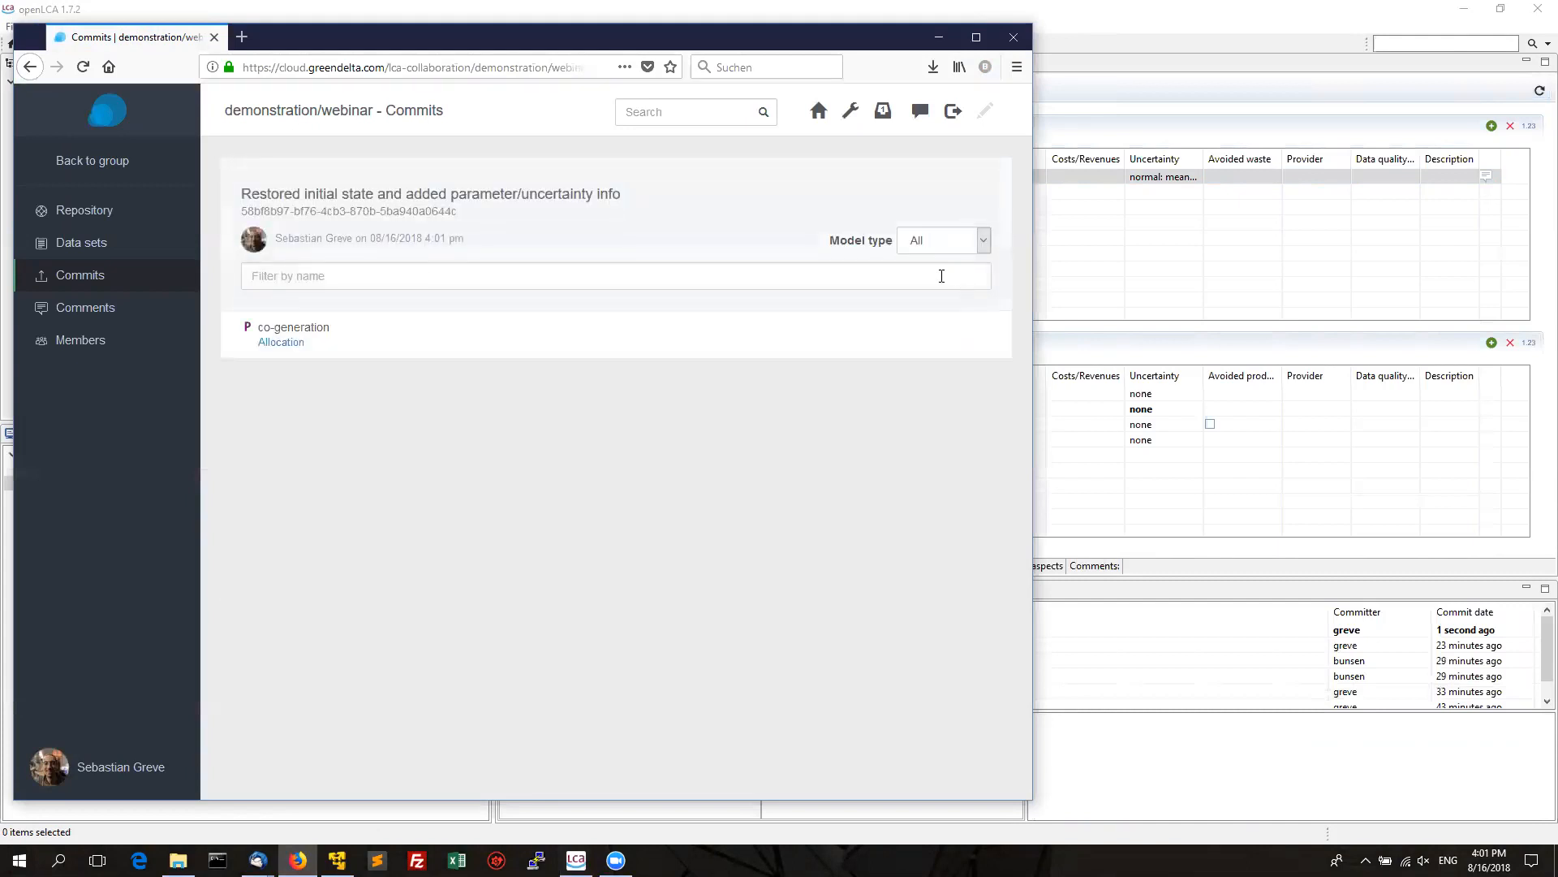
left_click(312, 328)
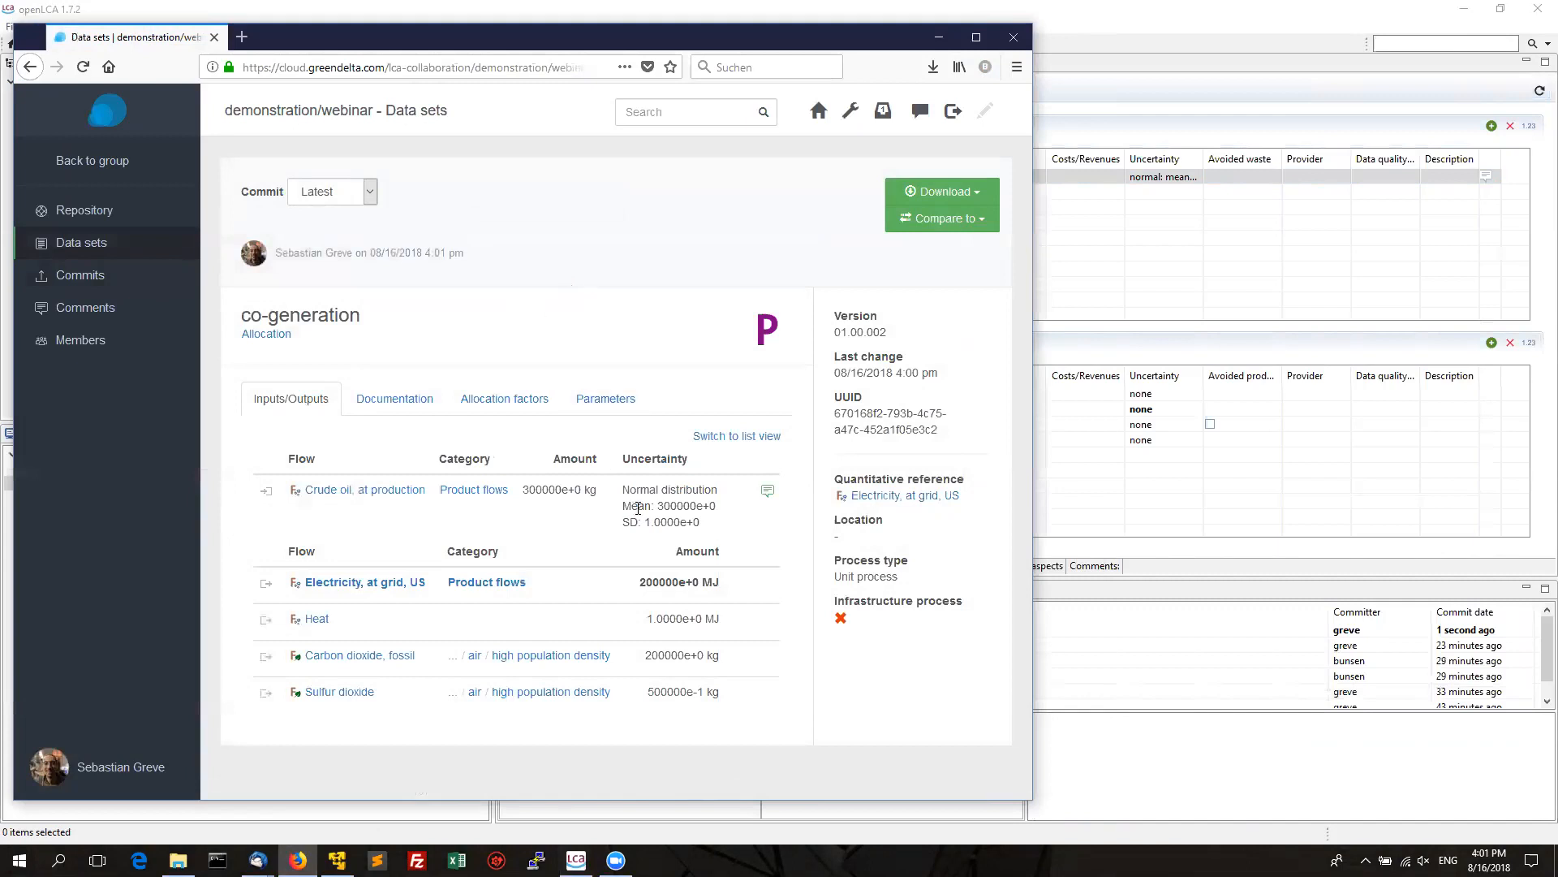
Review its crude oil uncertainty, input parameters p_0 and p_1, and allocation factors.
left_click_drag(624, 488, 705, 526)
left_click(713, 530)
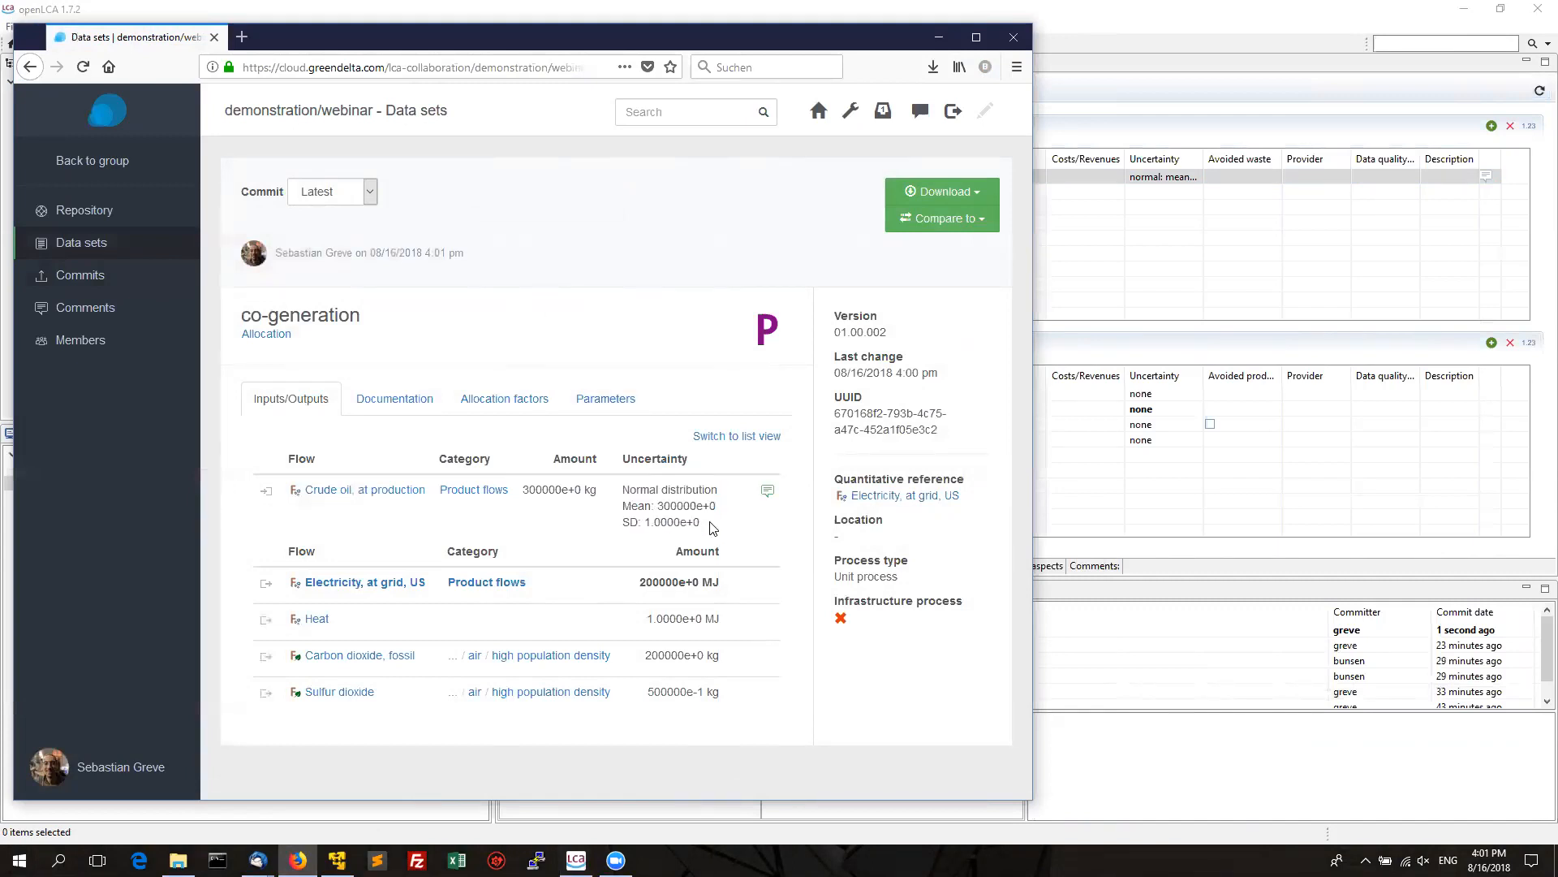
left_click(602, 401)
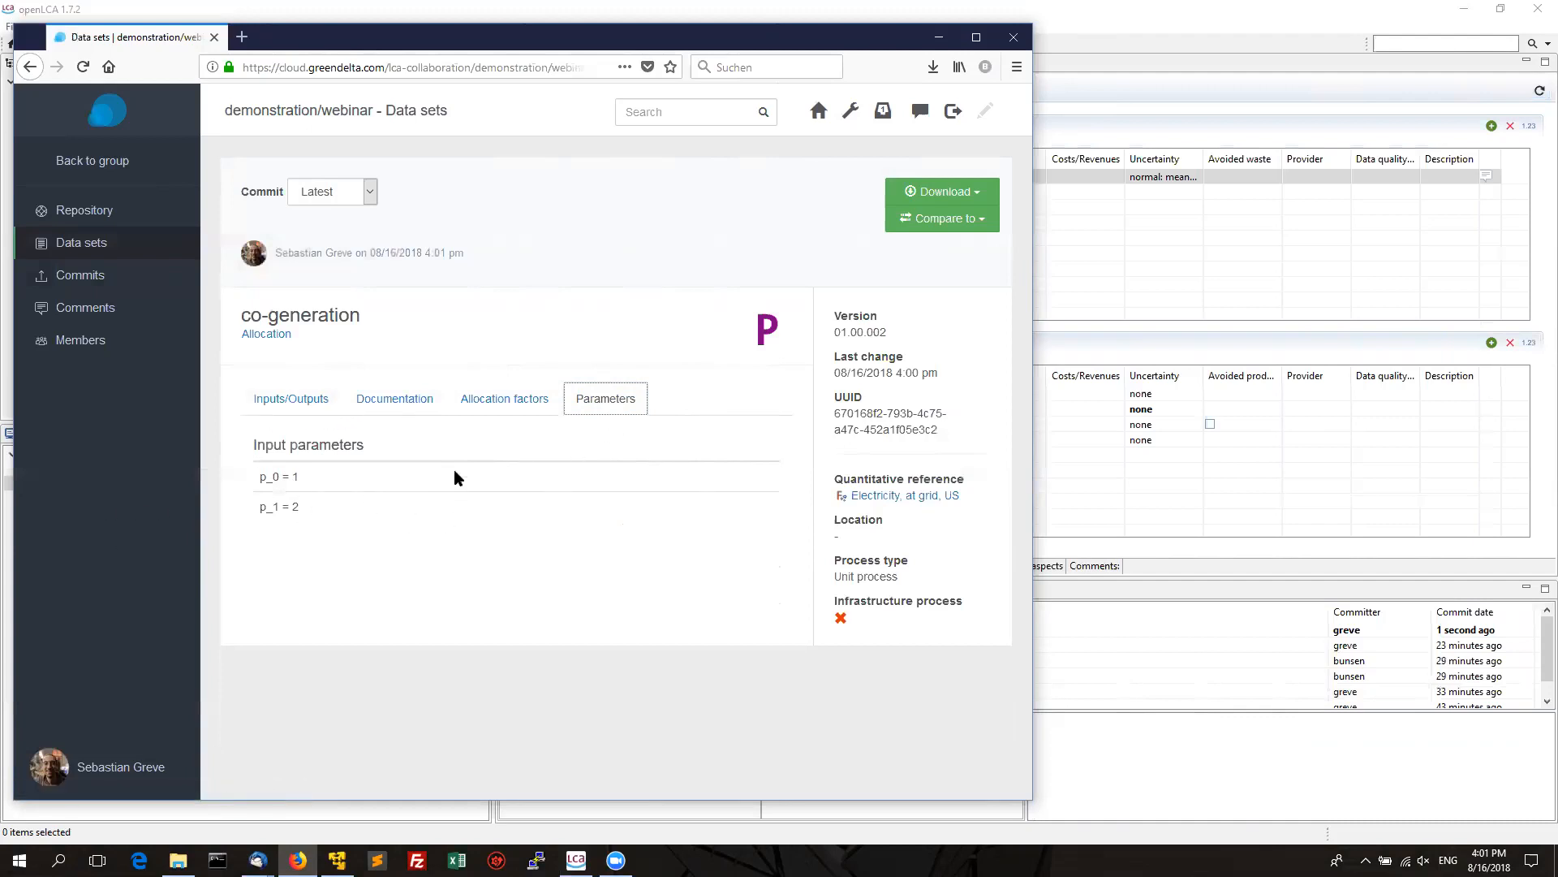
left_click(490, 408)
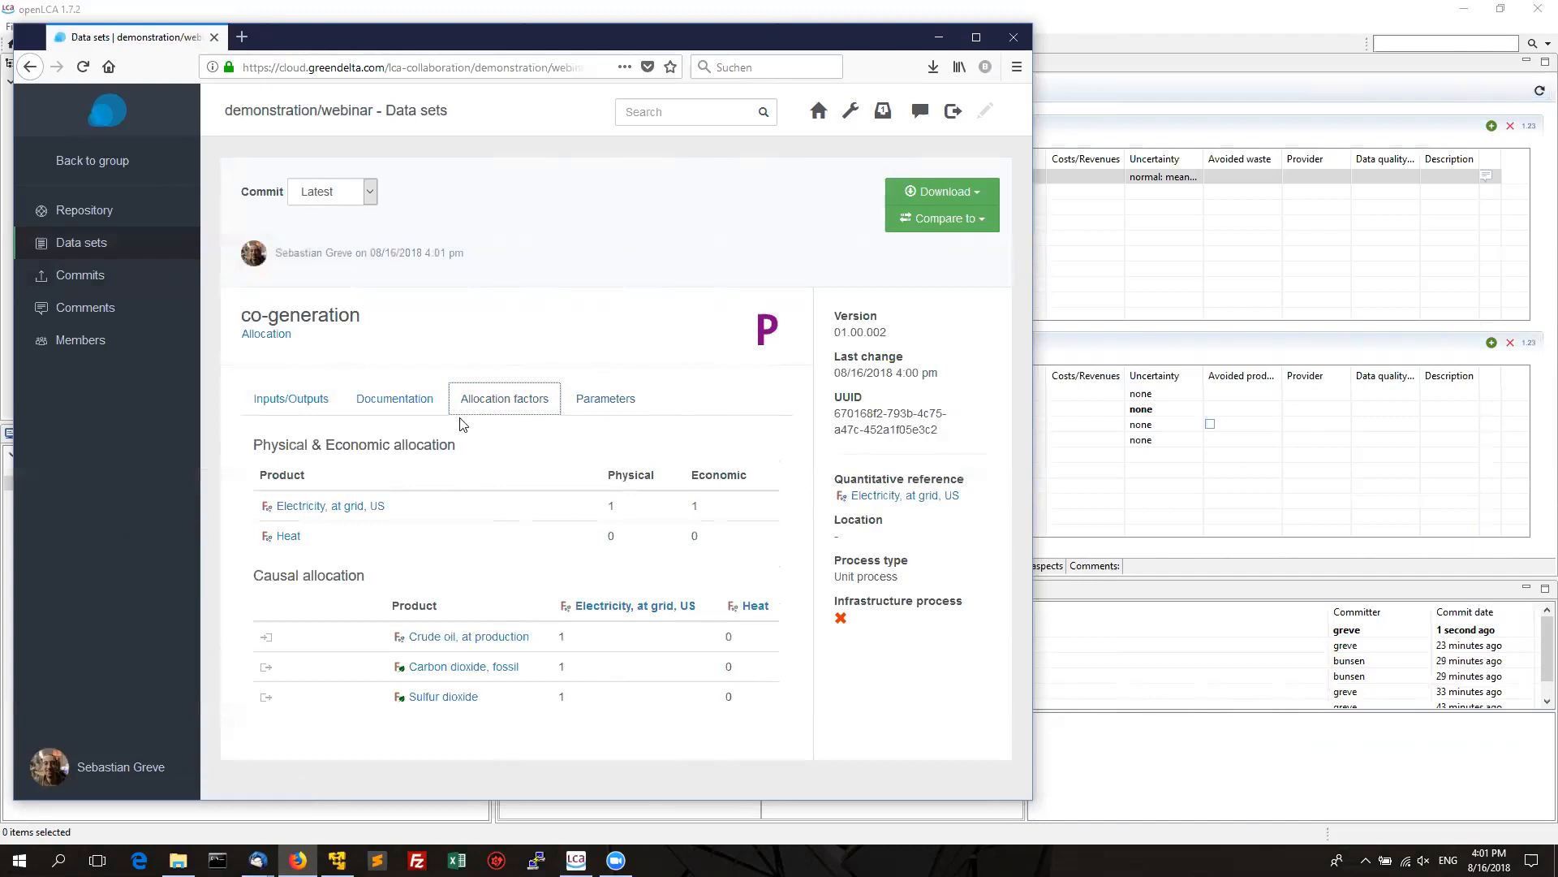
left_click(359, 192)
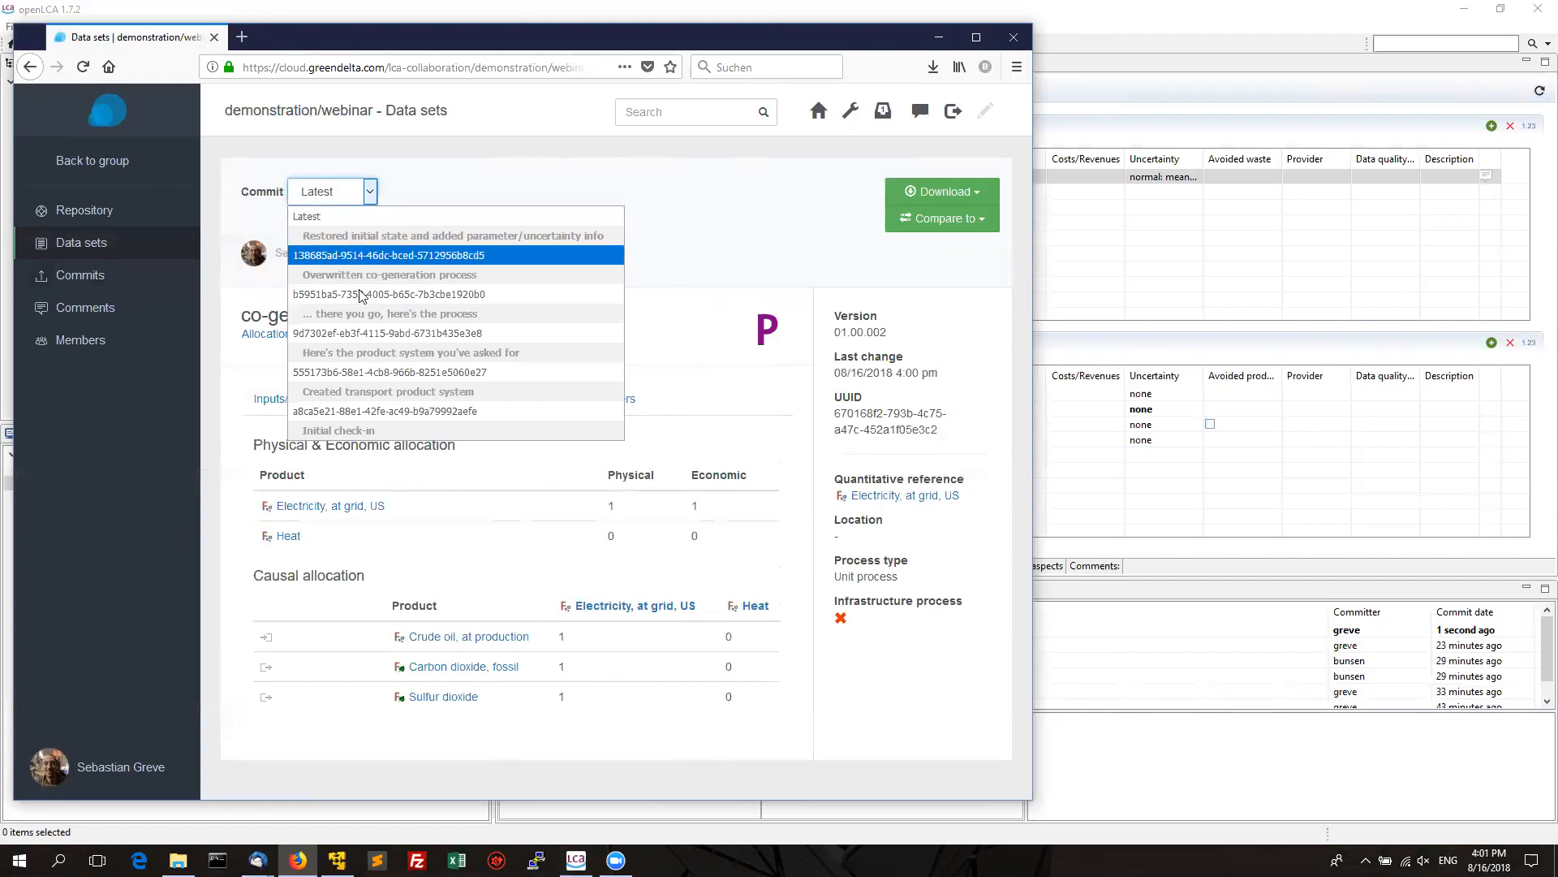
View co-generation as version 01.00.001 from commit a8ca5e21, then sign out.
left_click(352, 413)
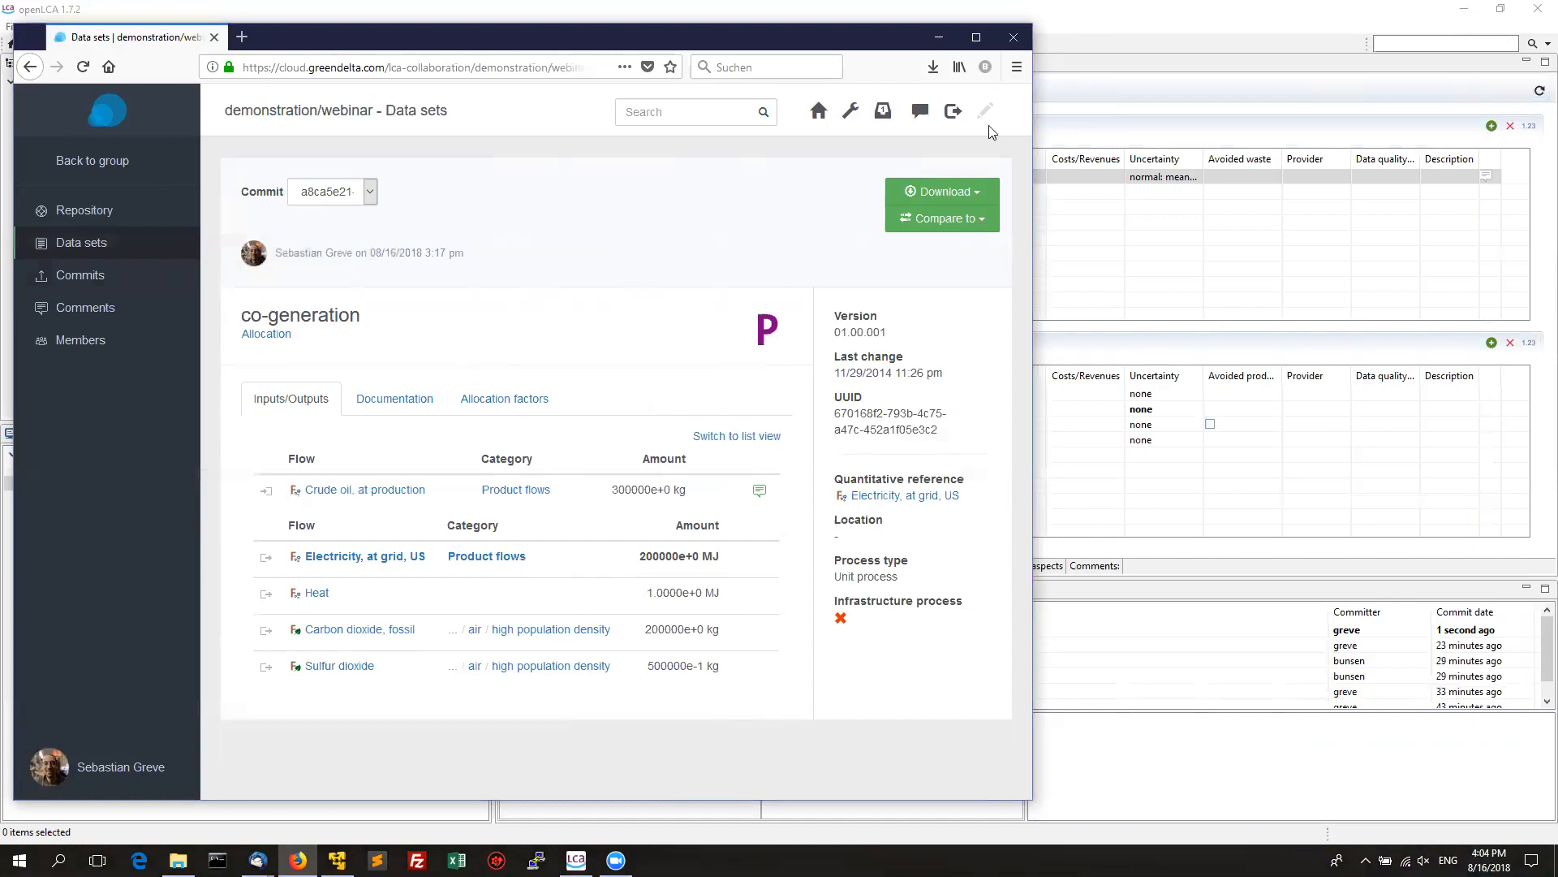
left_click(953, 111)
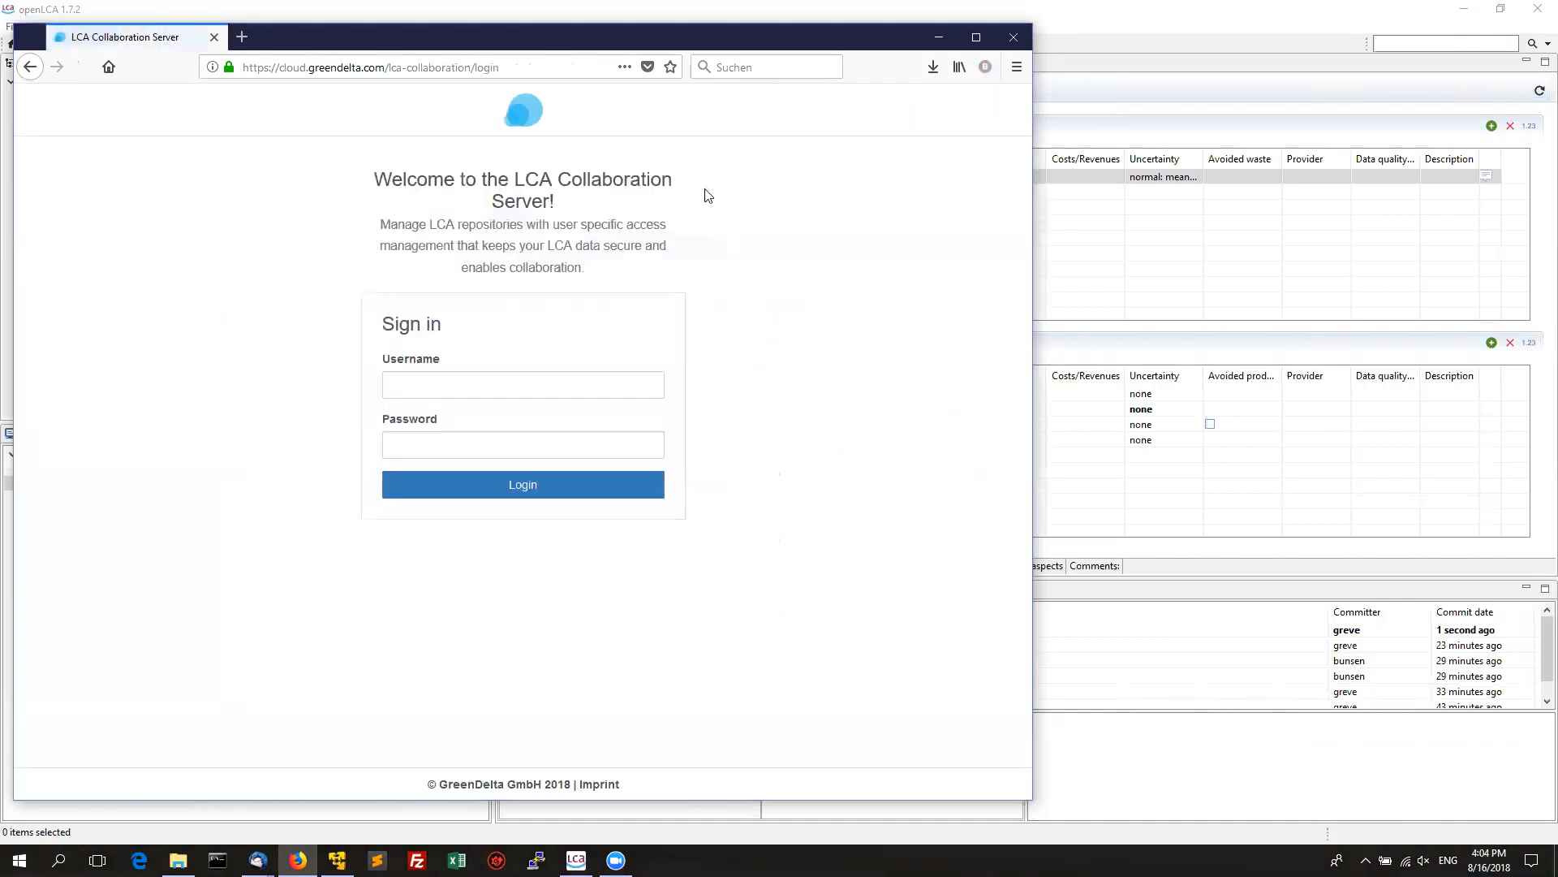
Sign in with the administrator account and dismiss the save-password prompt.
left_click(491, 387)
type("admin")
key("Tab")
type("test")
type("•••••")
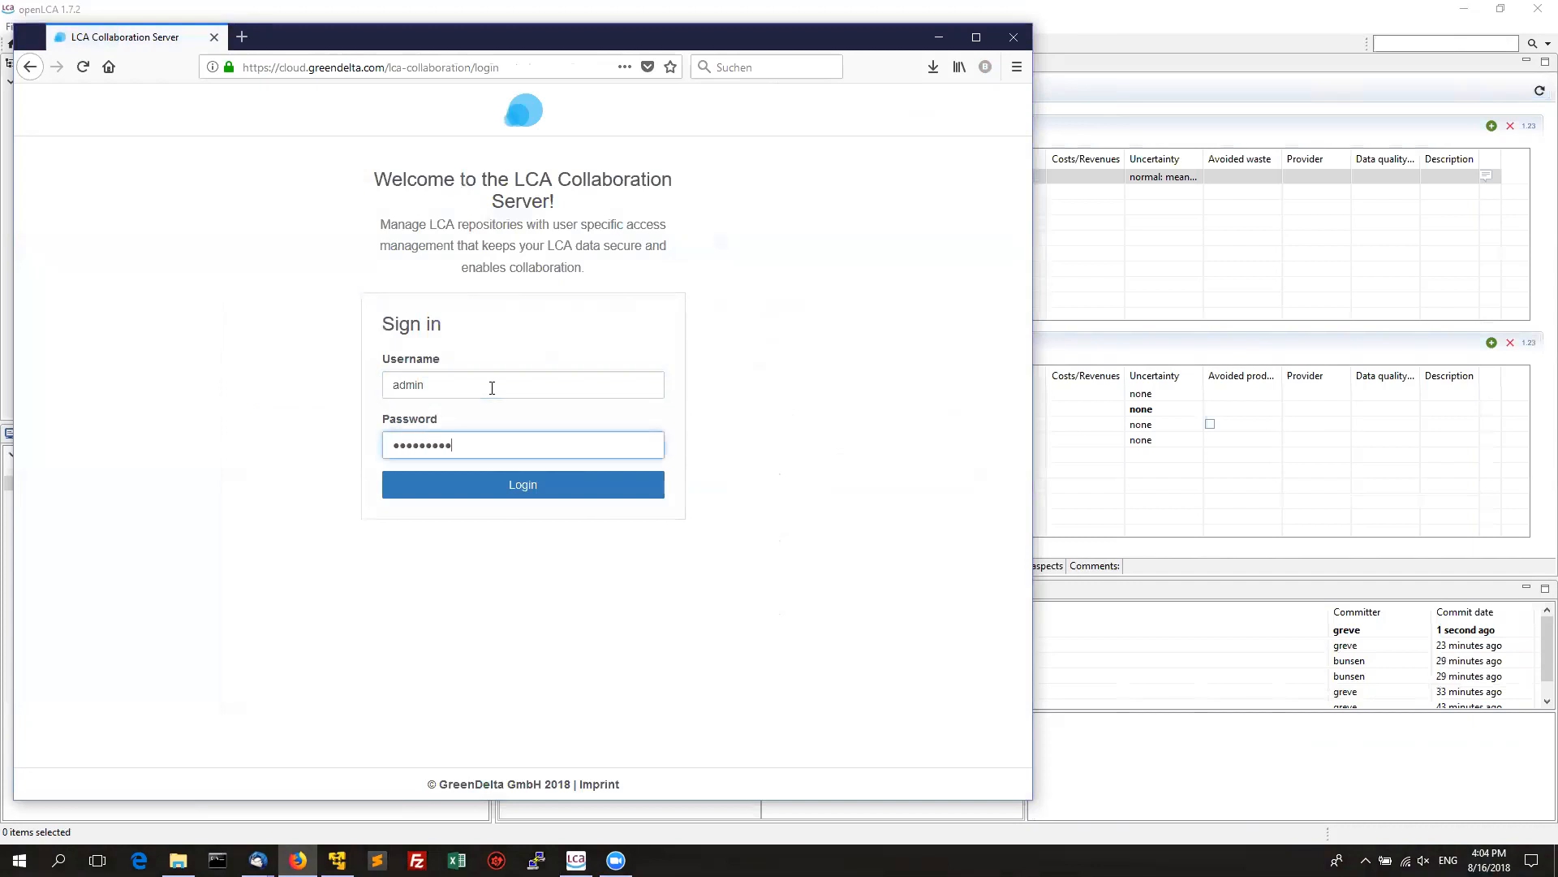
key("Return")
left_click(422, 213)
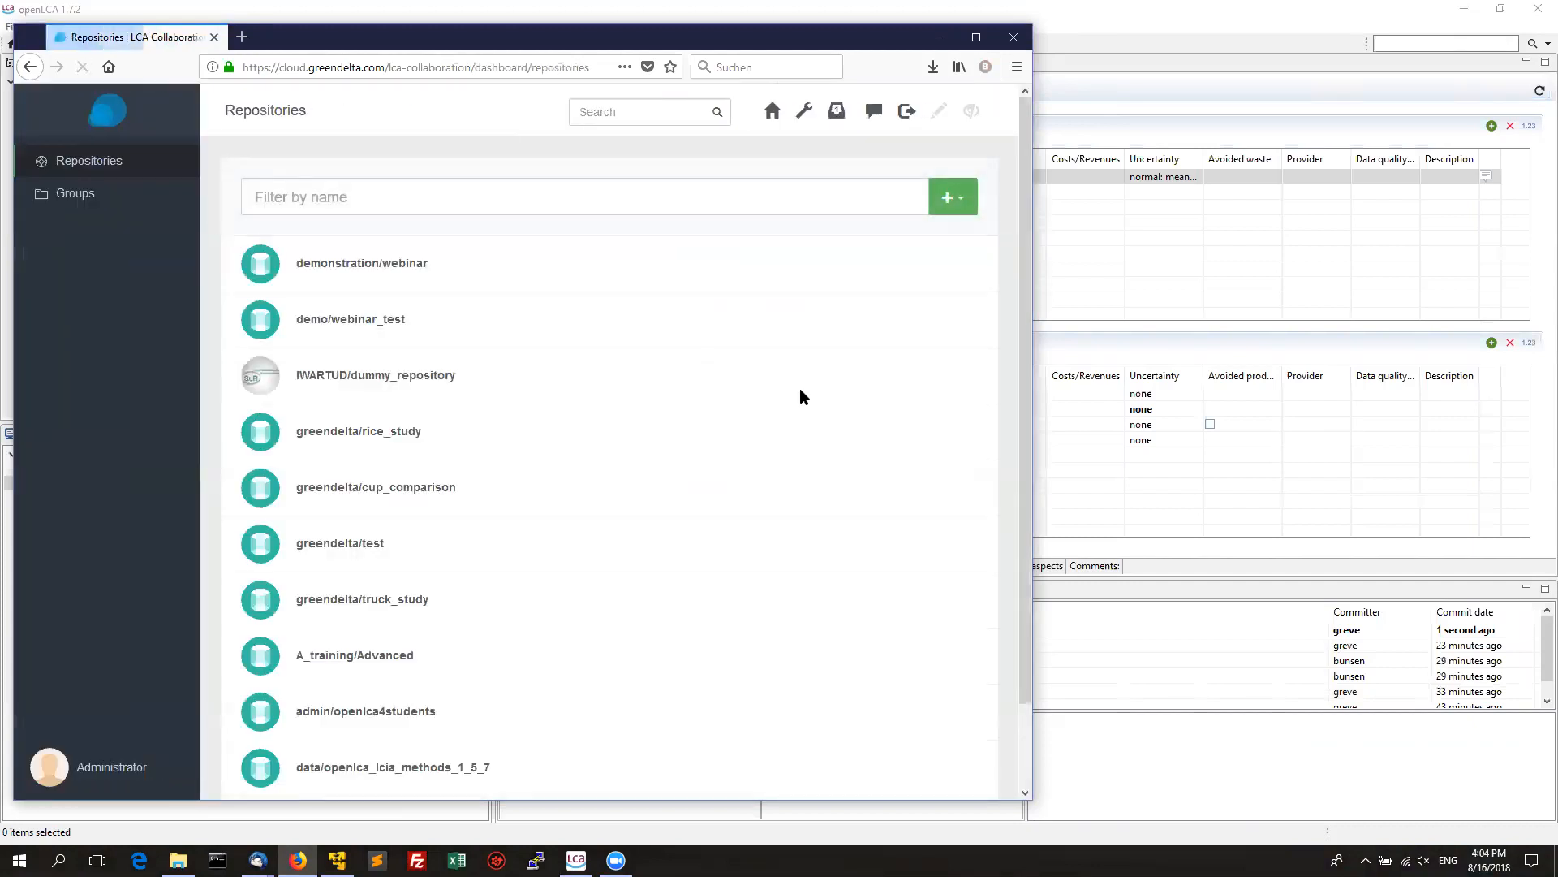
Browse the repositories list and server build info, then go to the admin area overview.
left_click_drag(1023, 443, 1021, 573)
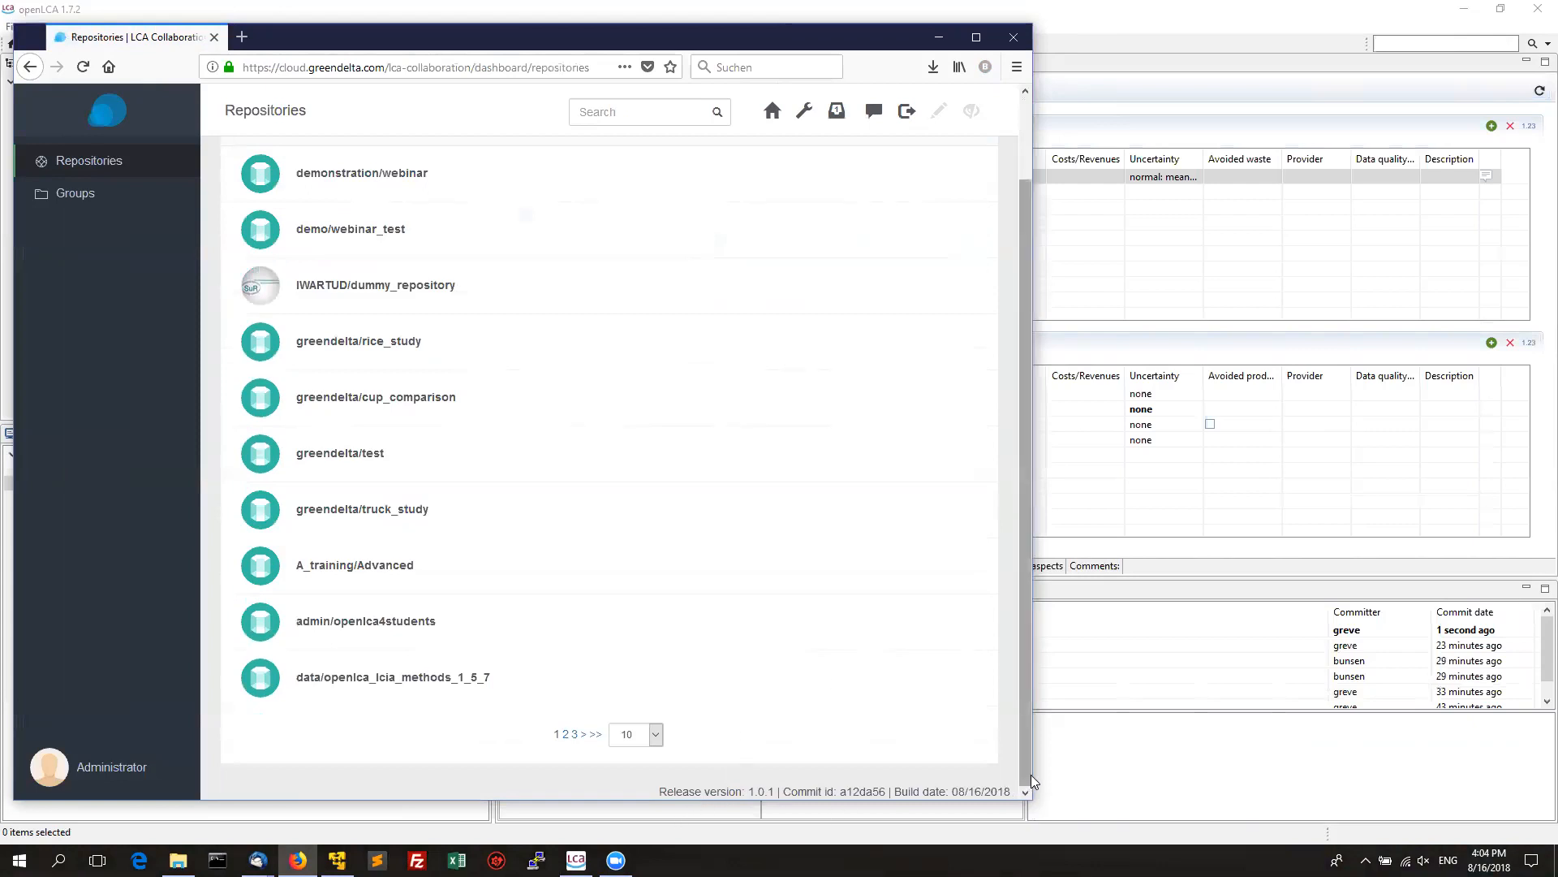
left_click_drag(1028, 771, 1022, 738)
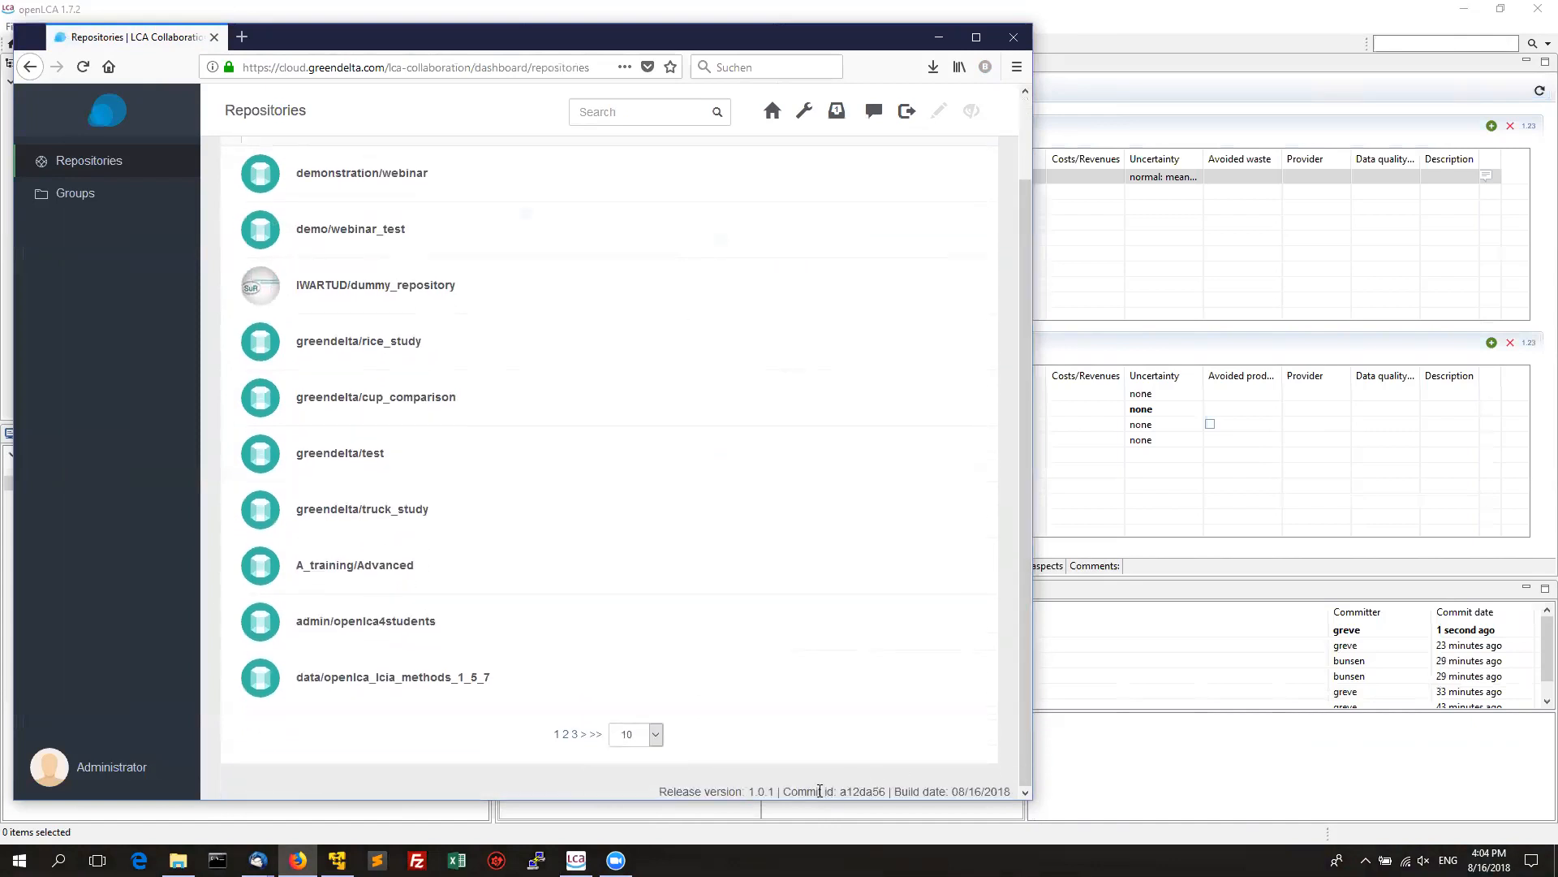
double_click(866, 793)
left_click_drag(1028, 758, 1026, 623)
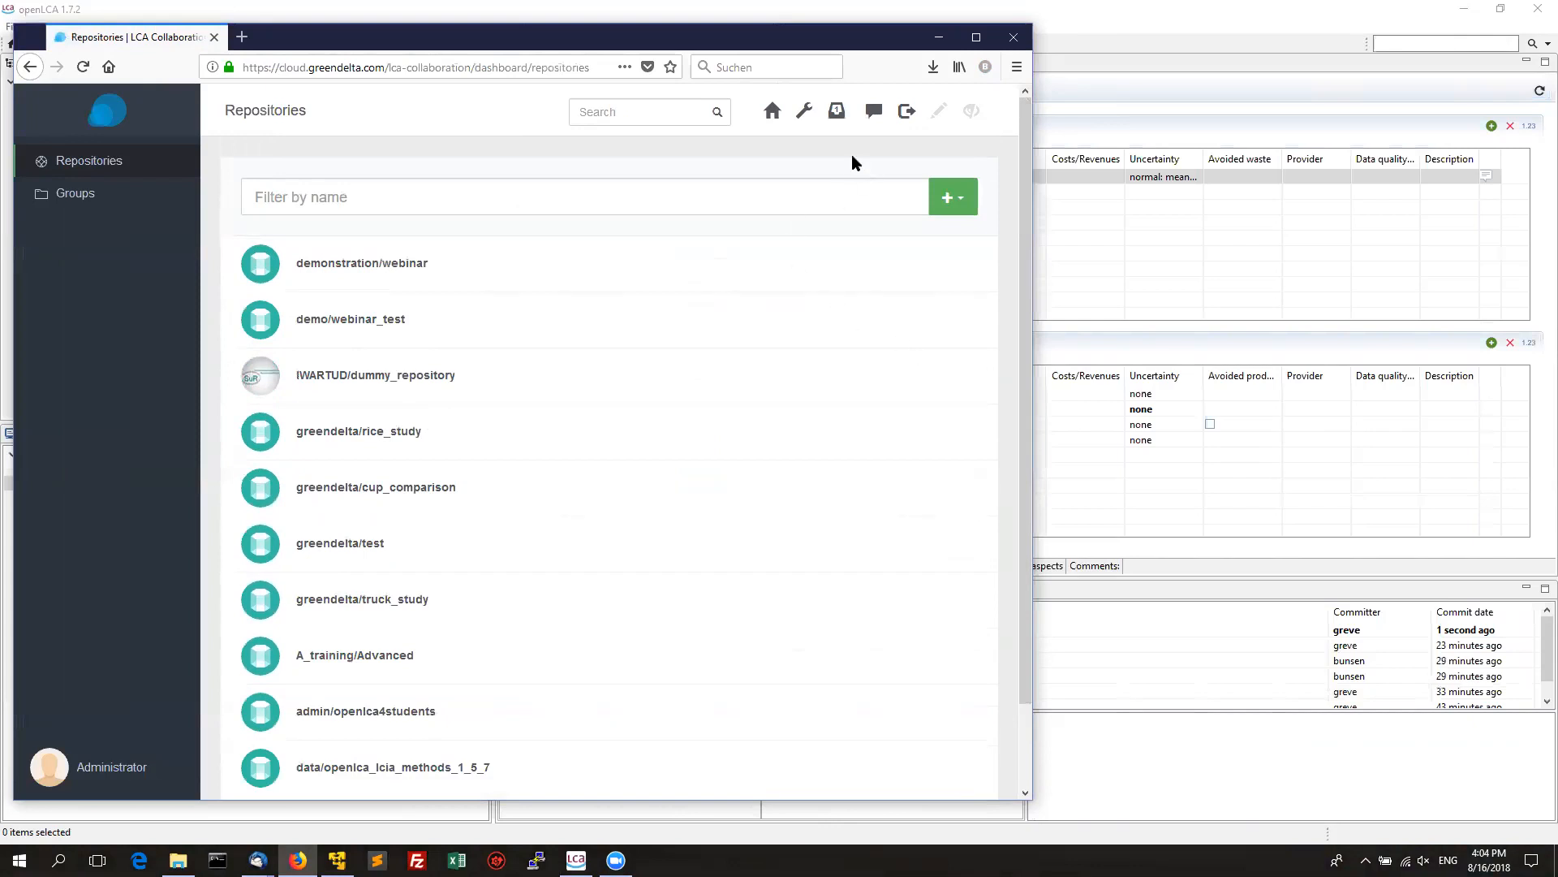
left_click(802, 113)
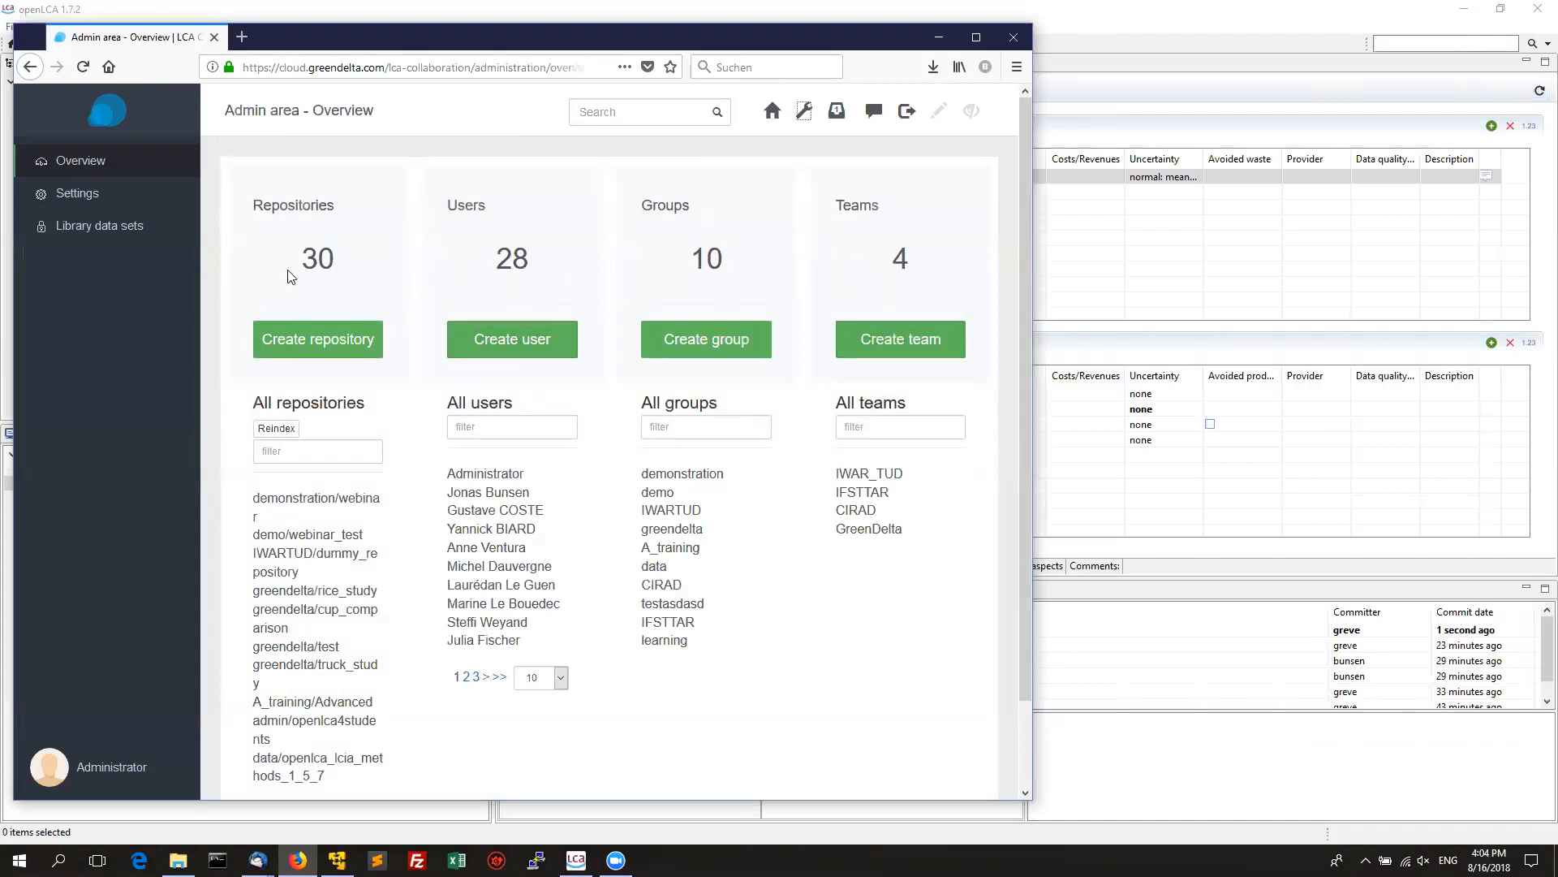
Scroll through the server settings, including server name, then show the Administrator's notification preferences.
left_click(101, 194)
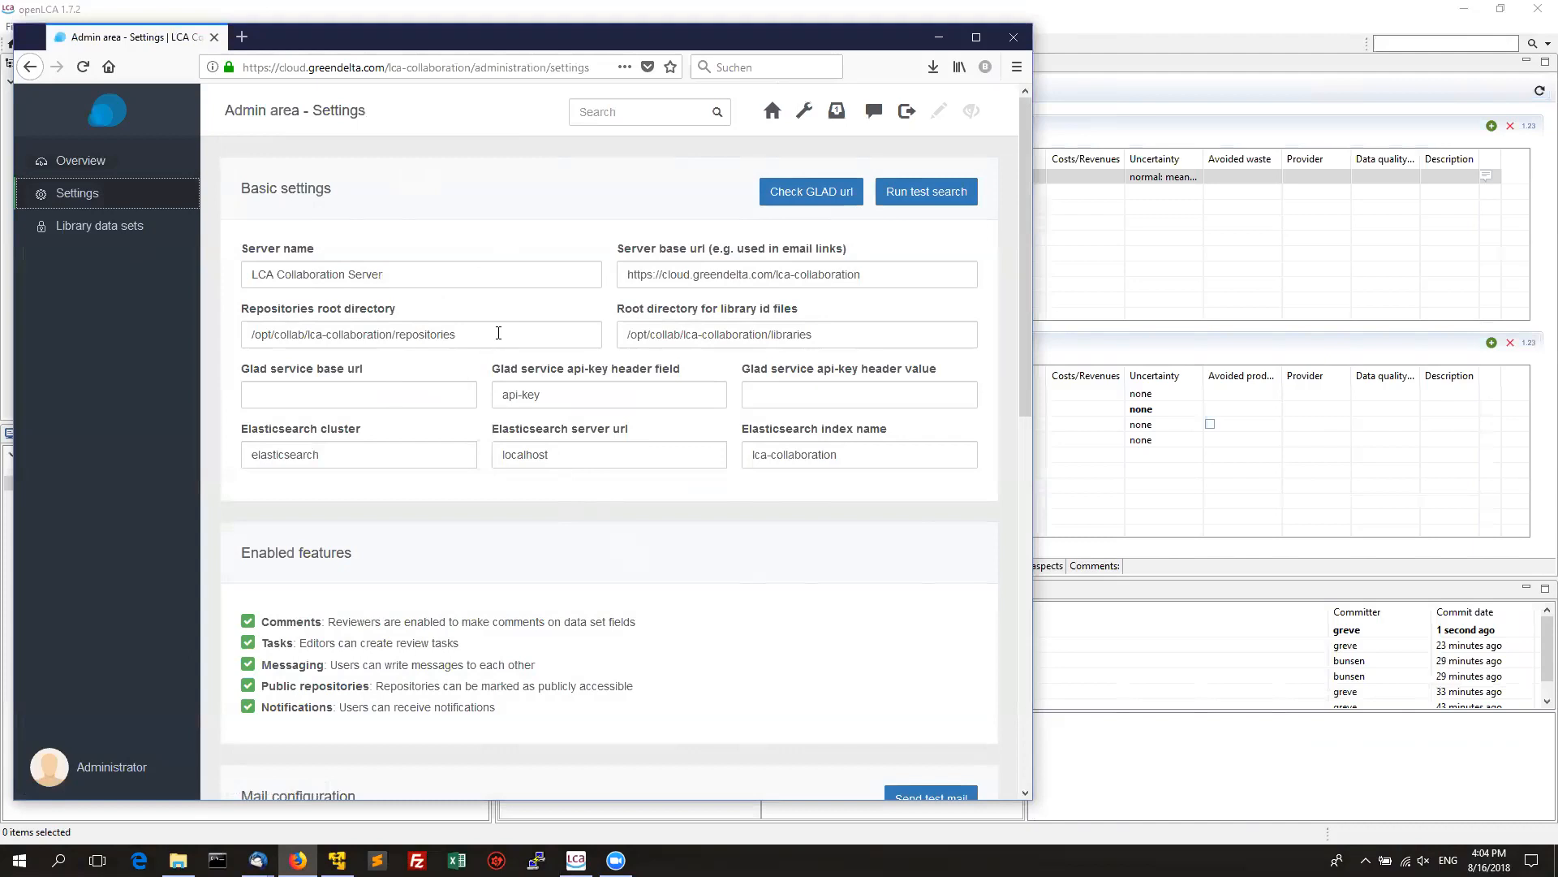
left_click(432, 278)
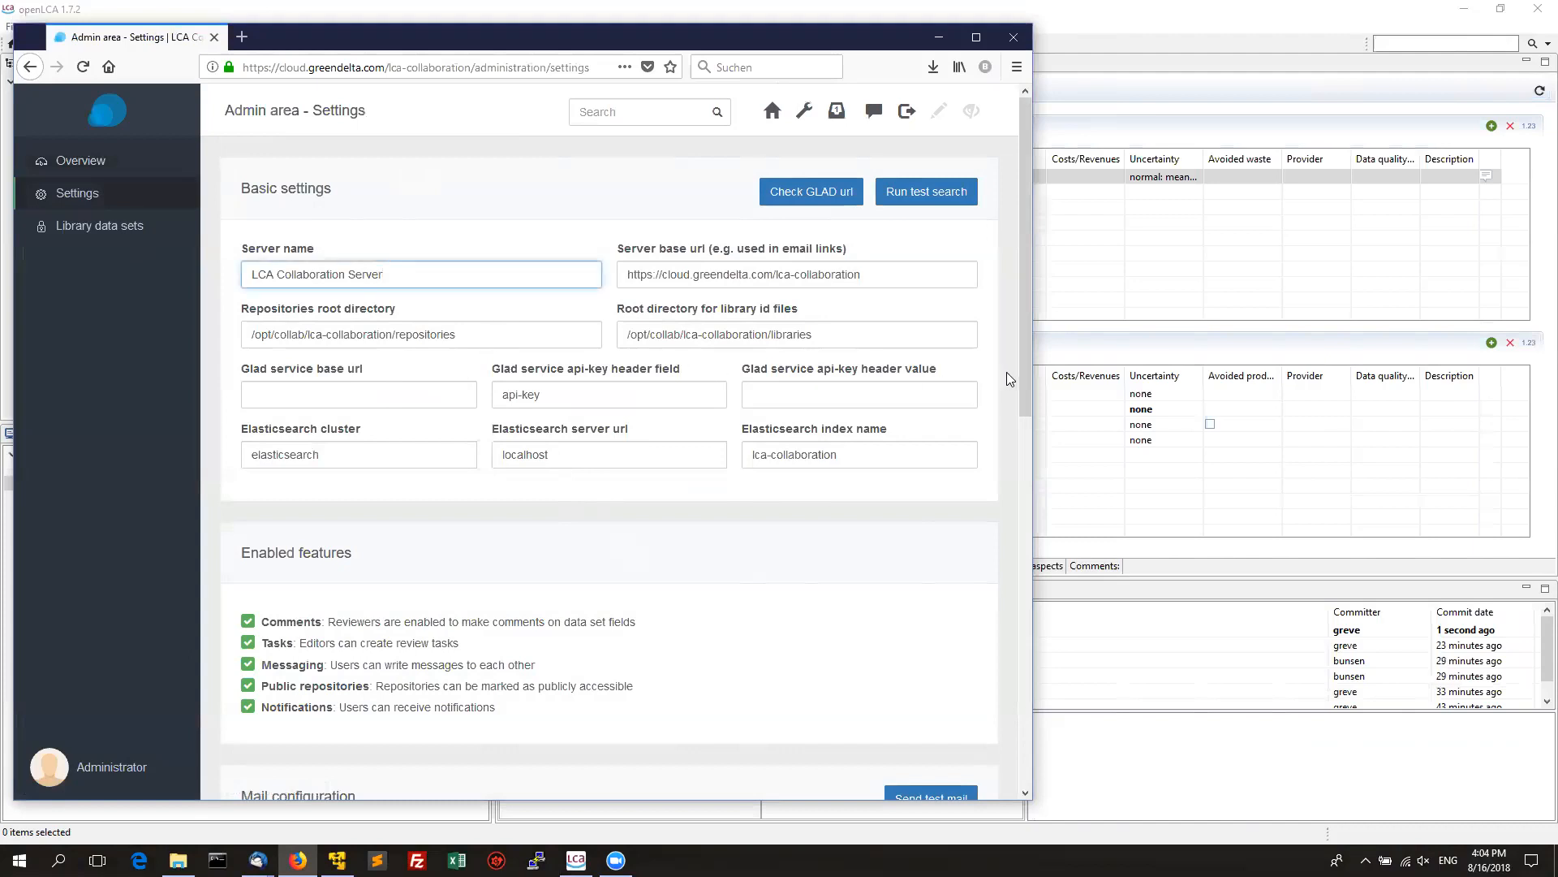
left_click_drag(1021, 375, 1019, 509)
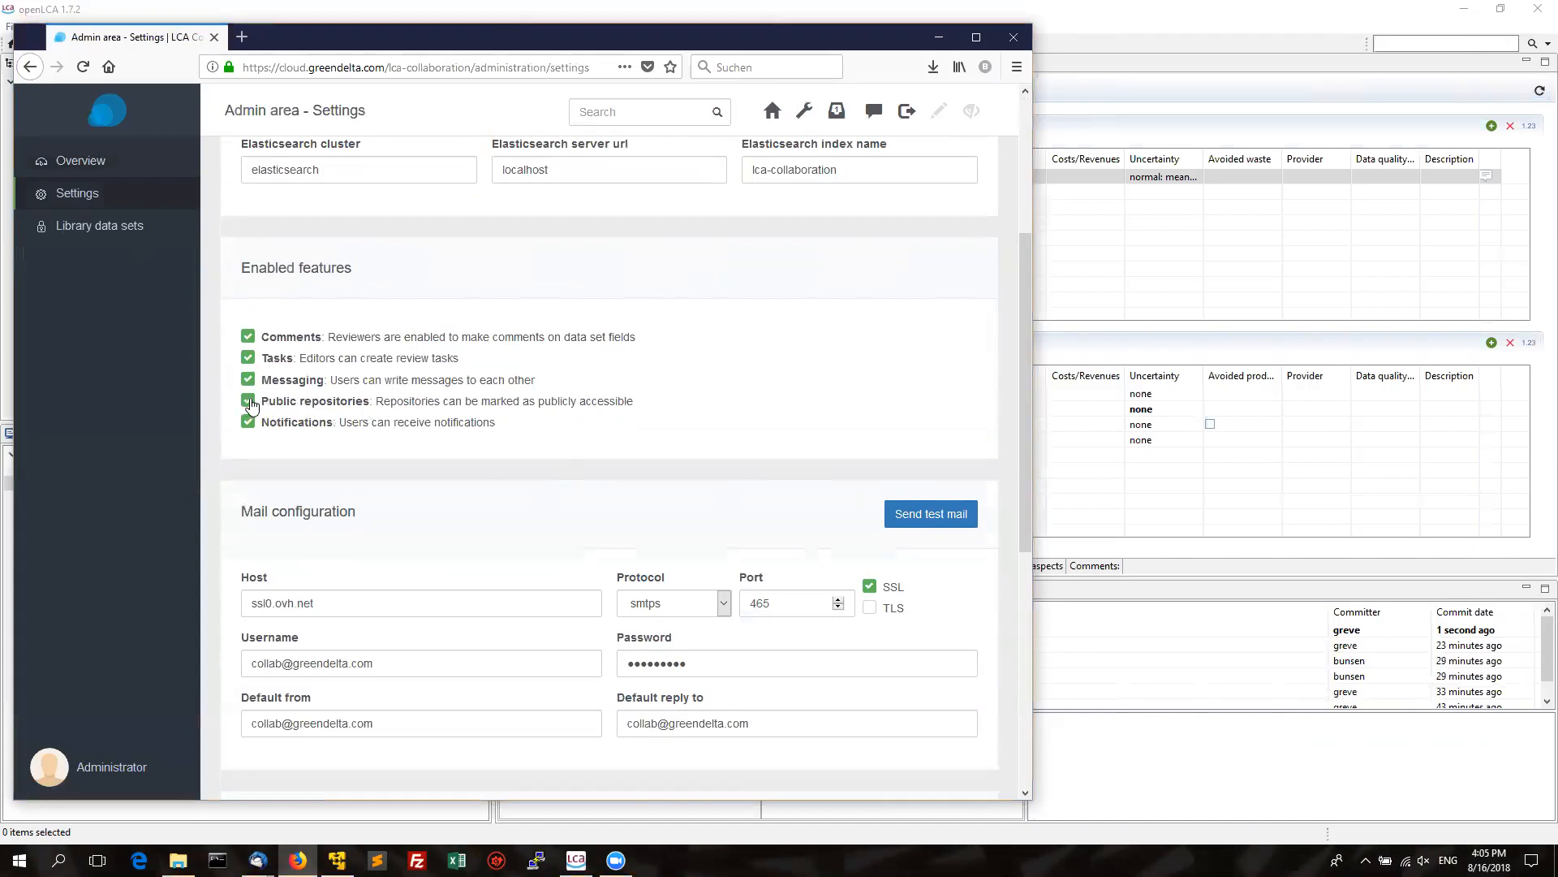
scroll(1027, 406, "down", 1)
left_click_drag(1027, 422, 1022, 484)
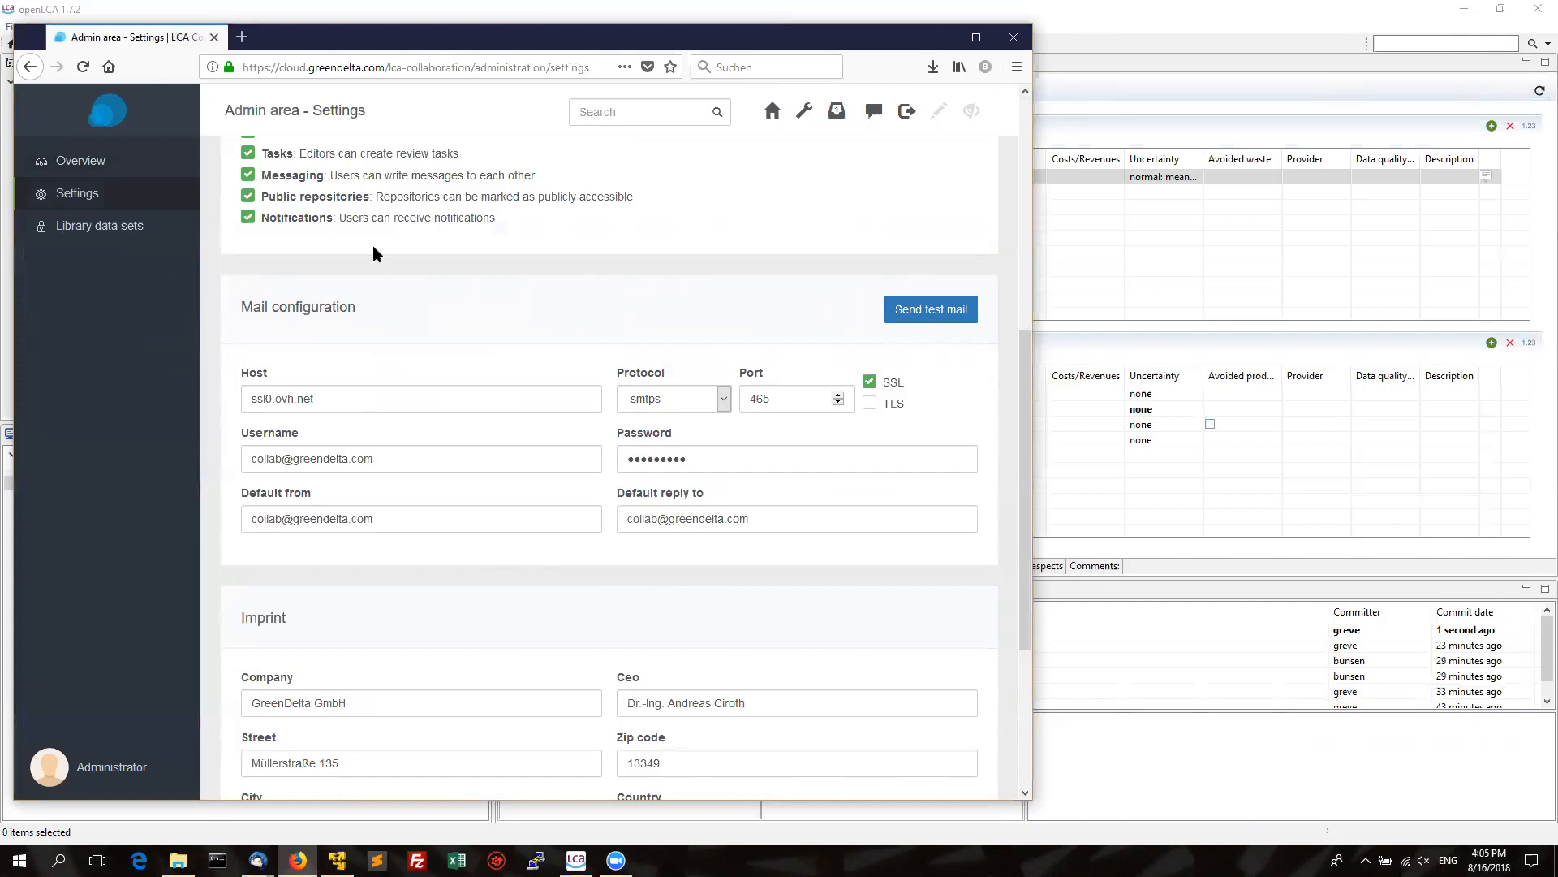
left_click(95, 768)
left_click(129, 229)
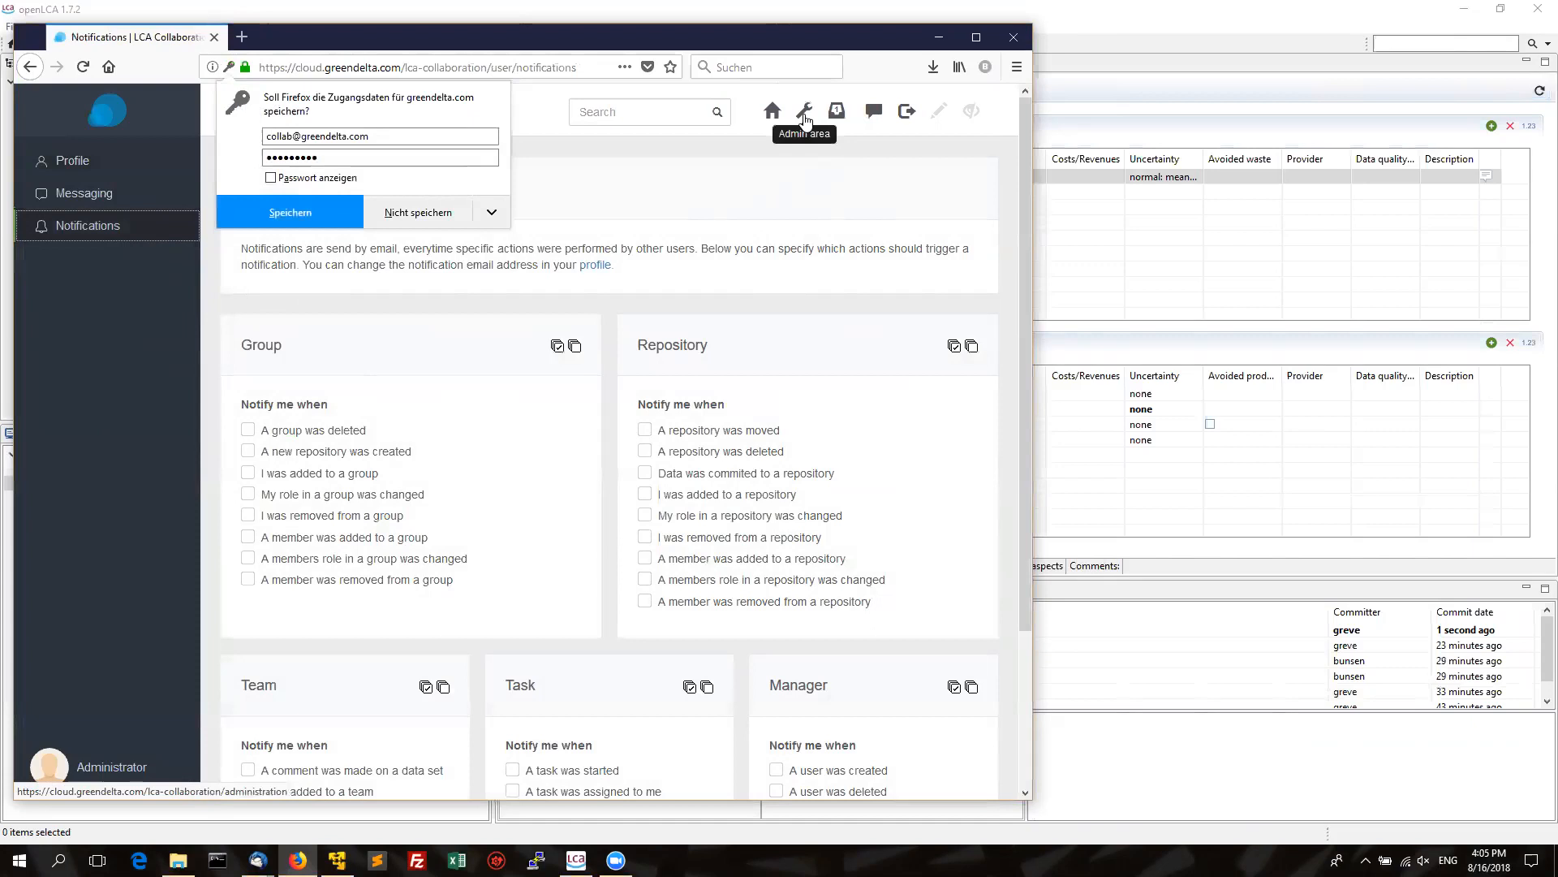
Check the inbox, then reopen admin Settings showing the smtps port 465 SSL mail configuration and imprint.
left_click(874, 112)
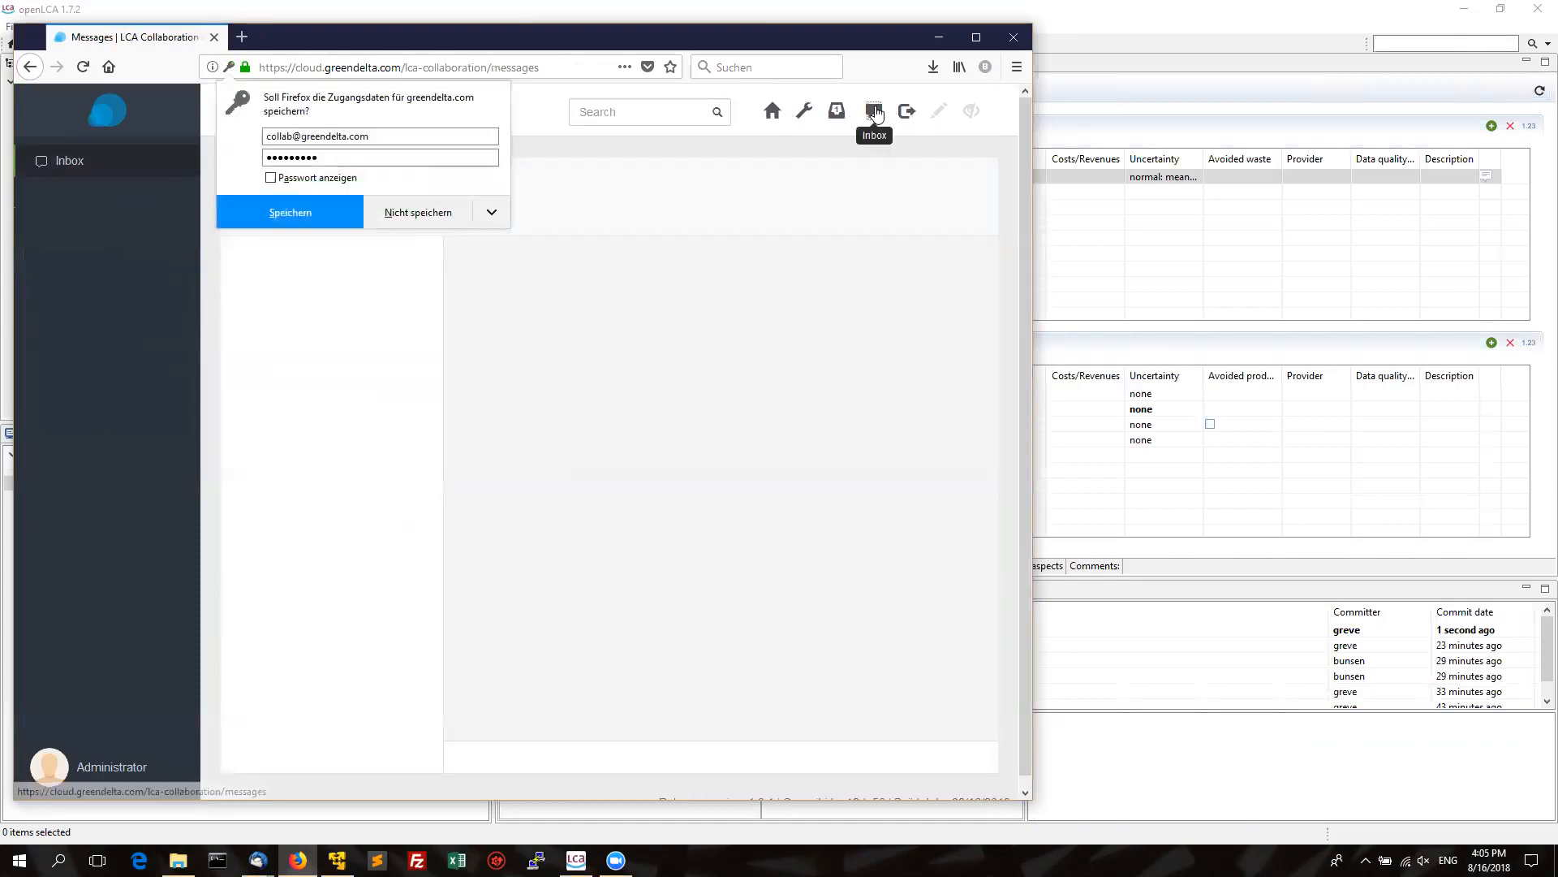
left_click(416, 213)
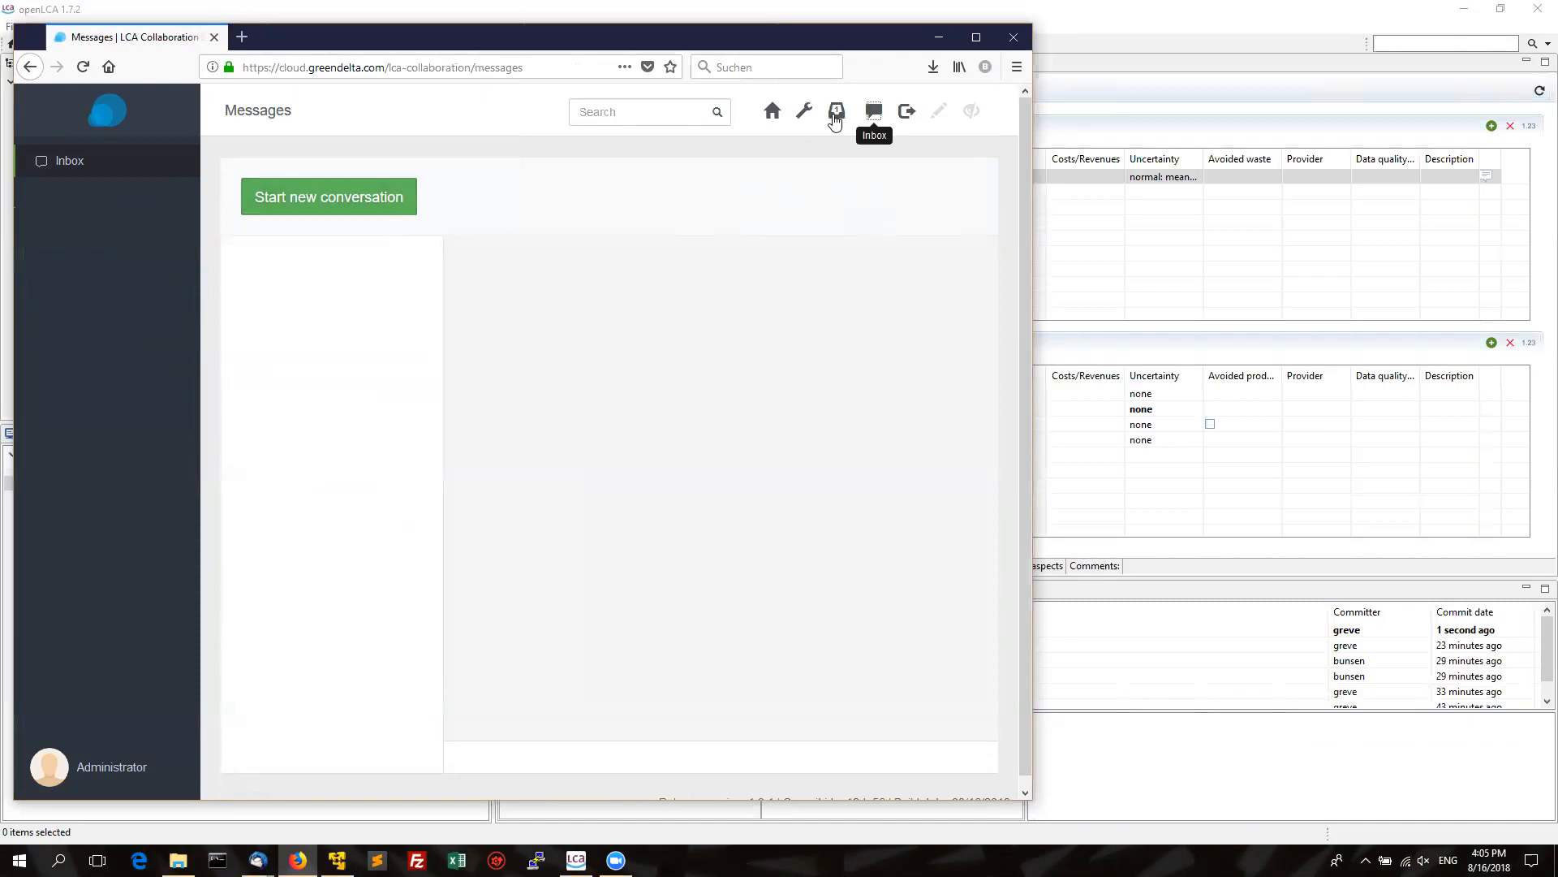
left_click(804, 113)
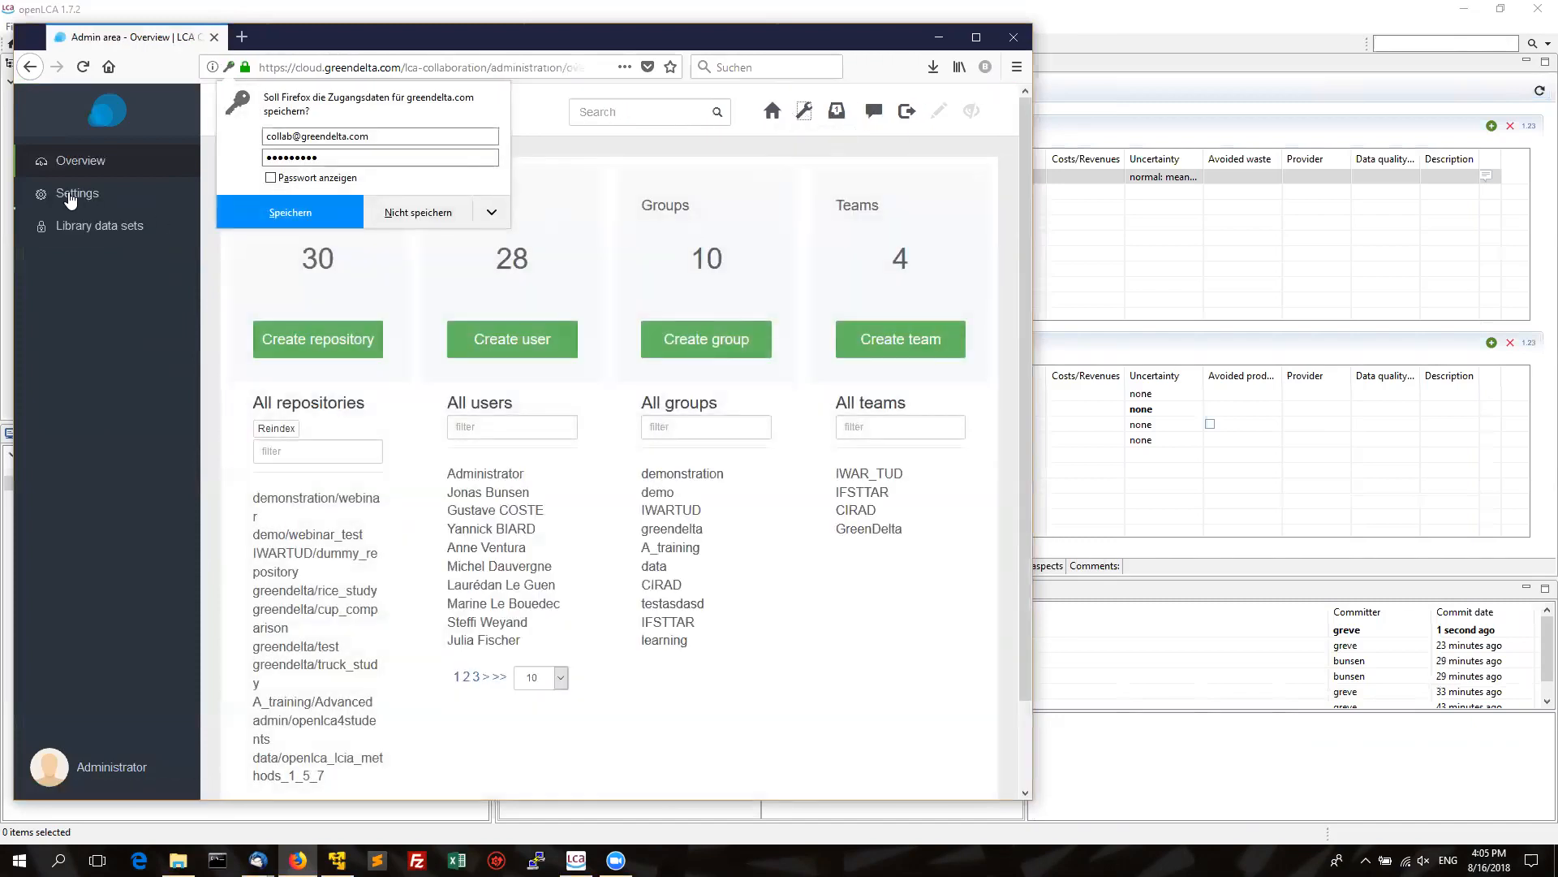
left_click(70, 200)
scroll(1015, 454, "down", 3)
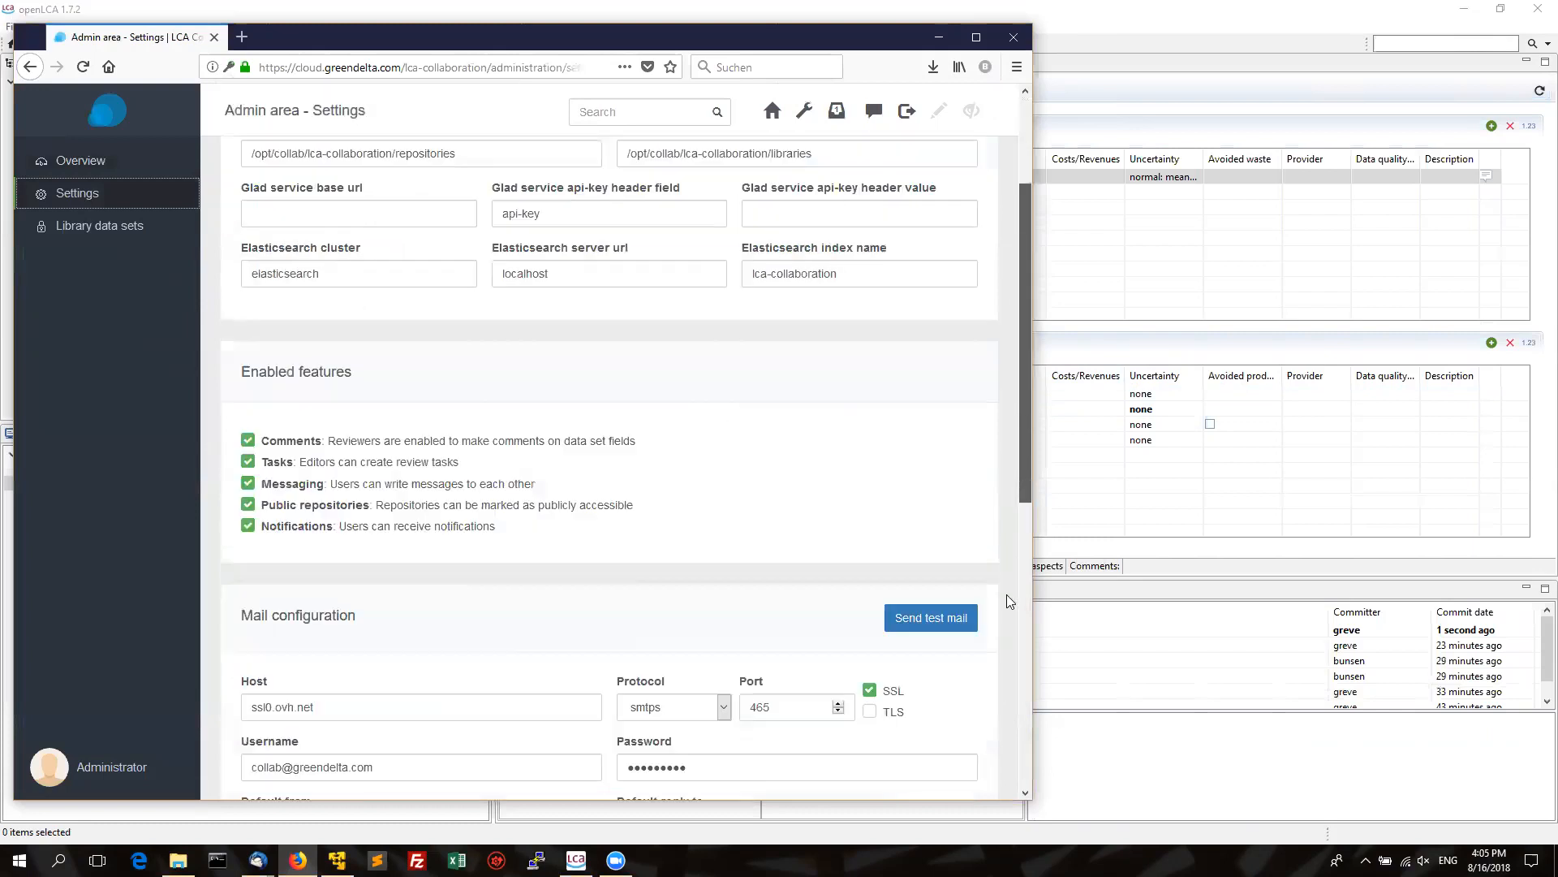
scroll(1007, 605, "down", 5)
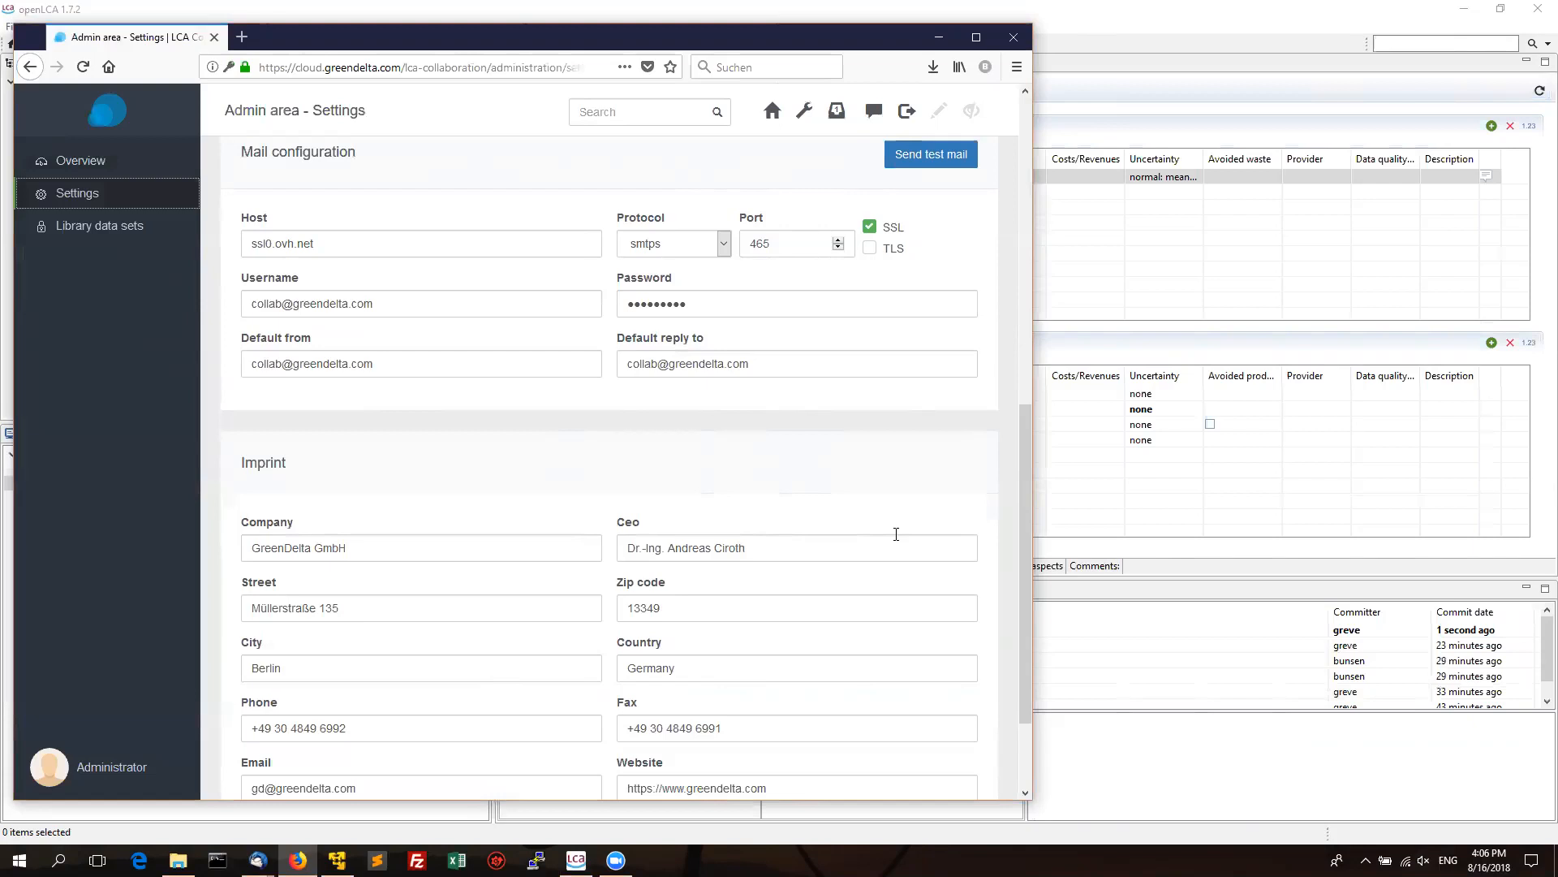
left_click(1104, 566)
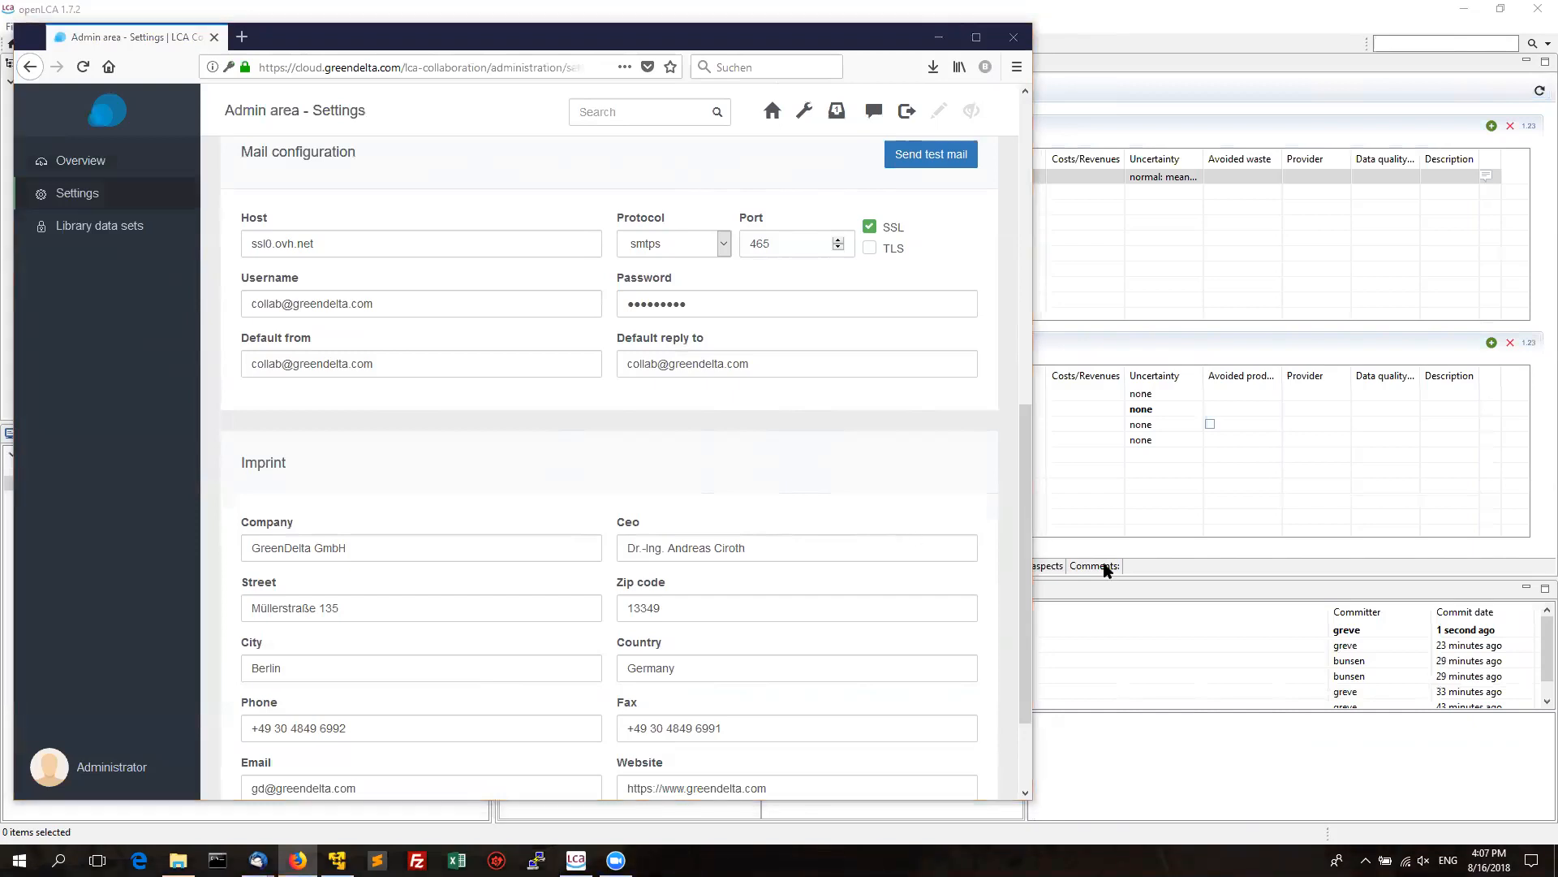